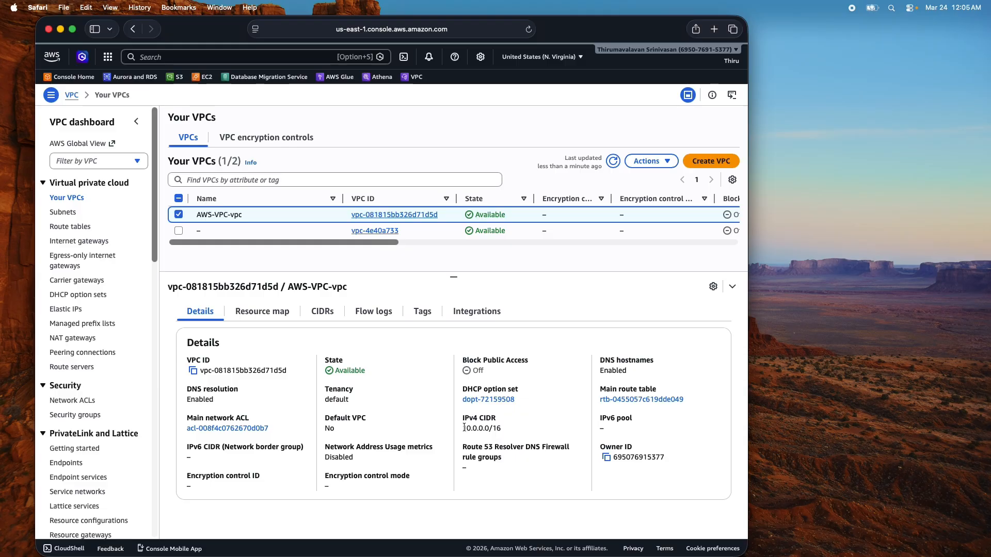
- Show the tunnel details of the OnPrem-AWS-VPN site-to-site VPN connection to check its tunnel status
scroll(122, 396, "down", 1)
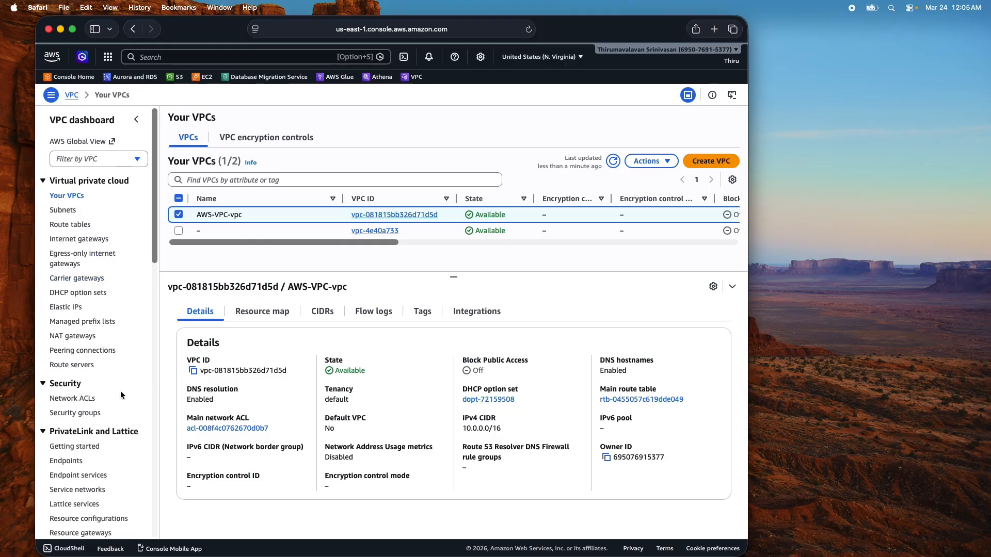
scroll(120, 391, "down", 10)
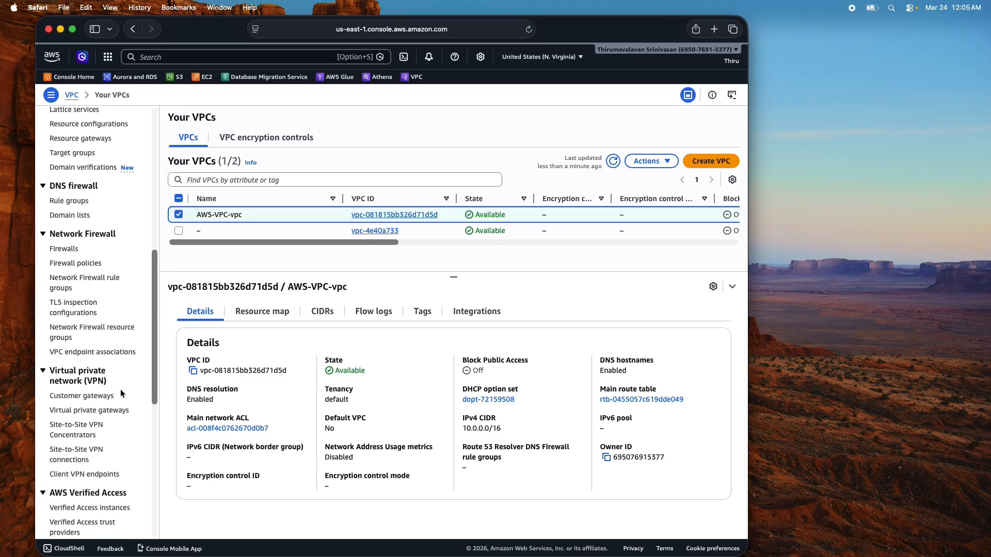
scroll(121, 393, "down", 1)
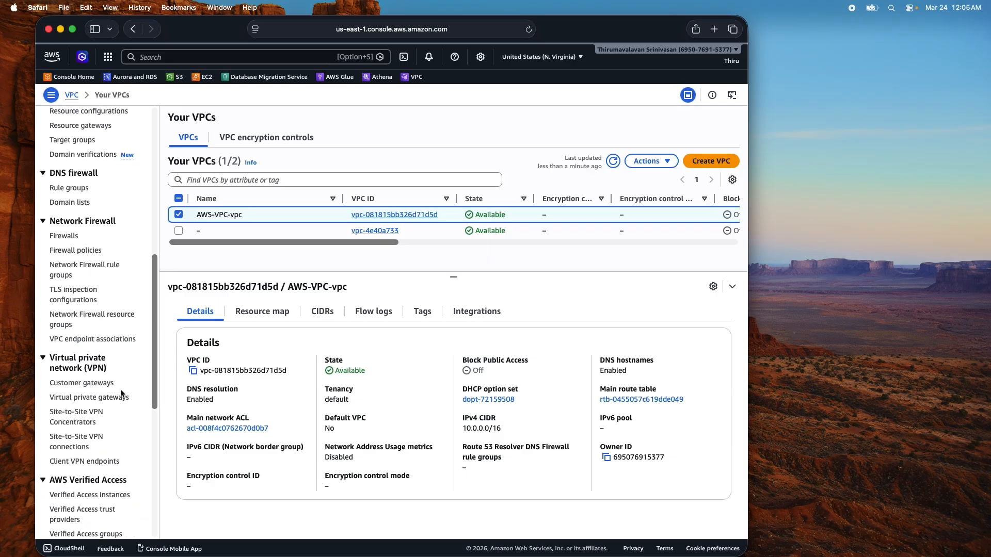
left_click(83, 446)
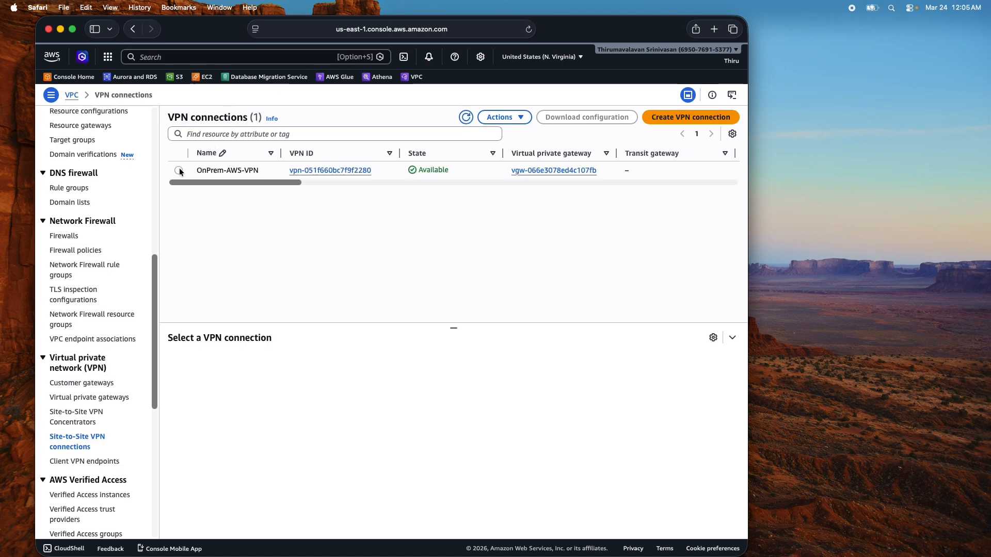
left_click(179, 171)
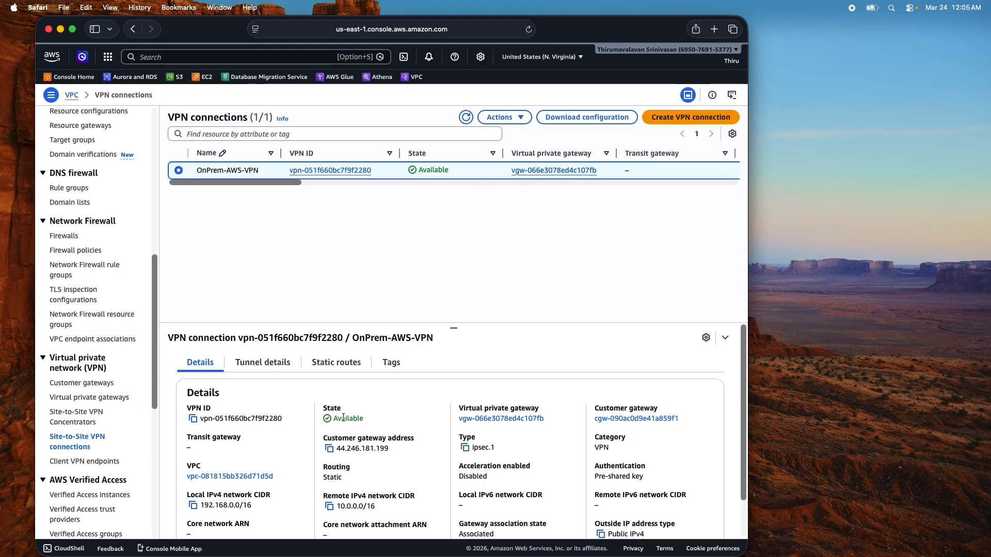
left_click(263, 362)
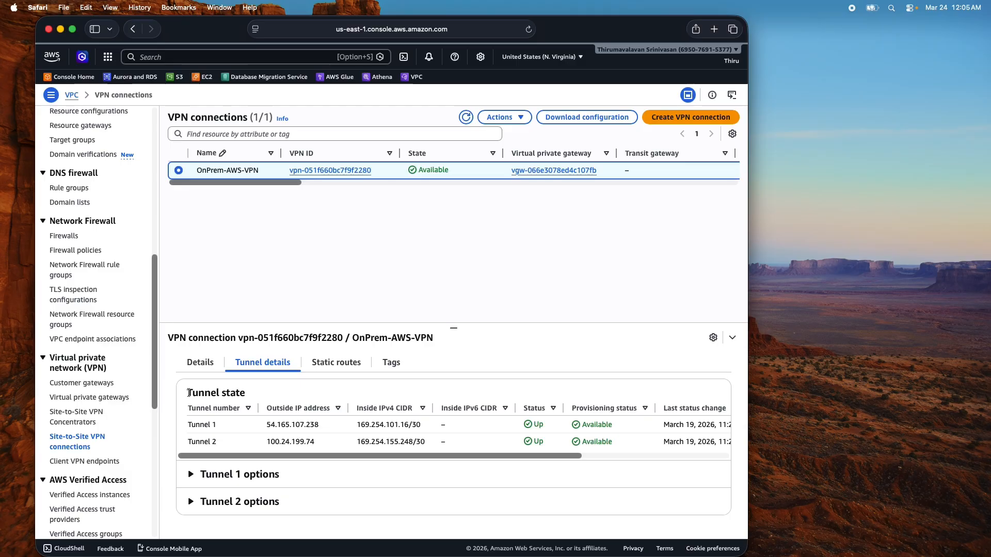
- Switch to EC2 and list the instances in the N. Virginia region
scroll(90, 178, "up", 10)
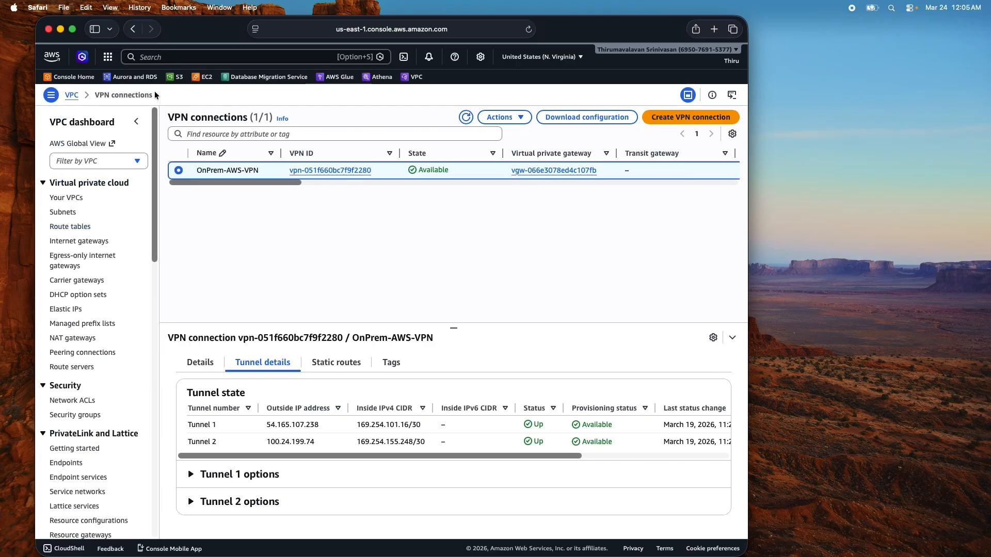
left_click(199, 77)
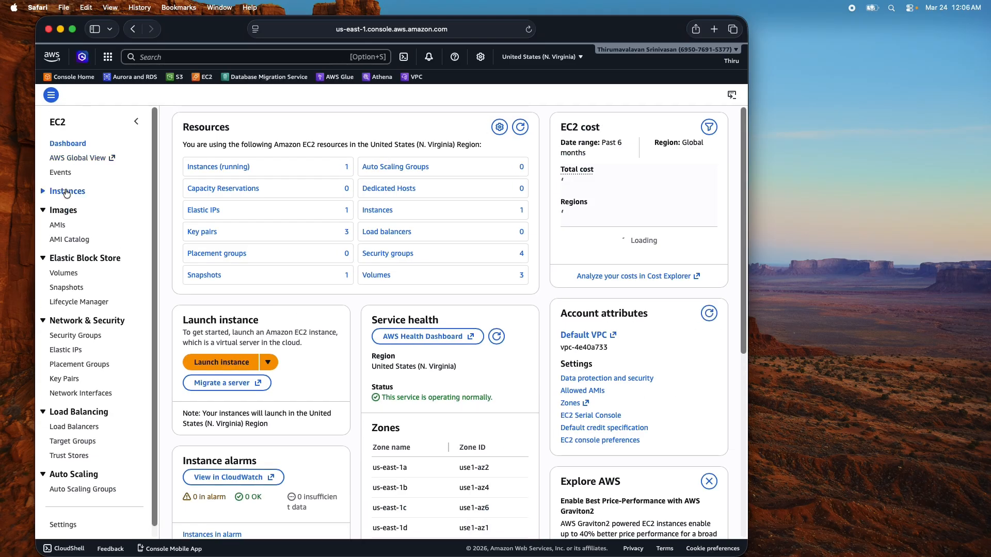
left_click(66, 192)
left_click(70, 206)
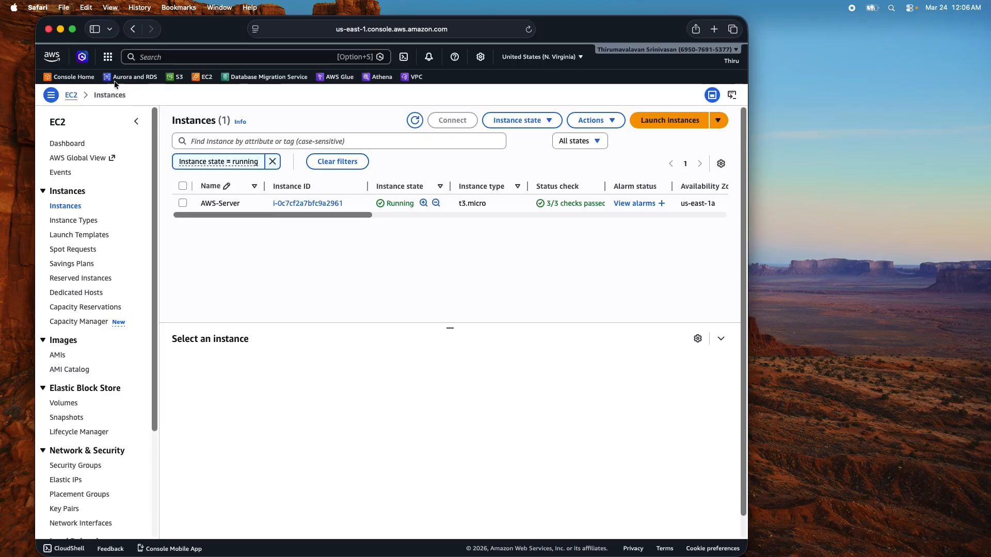
- Open Console Home in a separate browser window and switch its region to Oregon (us-west-2)
right_click(78, 80)
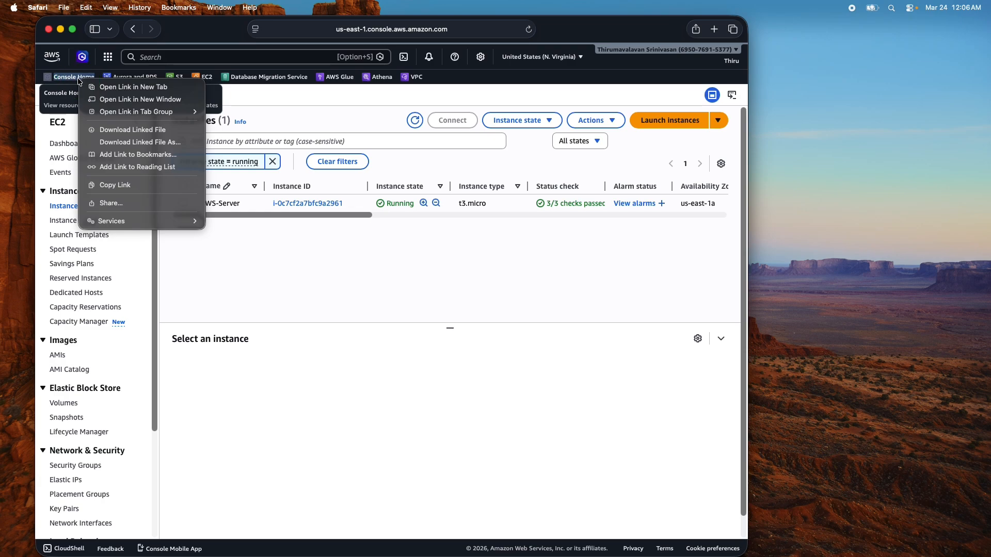
left_click(123, 98)
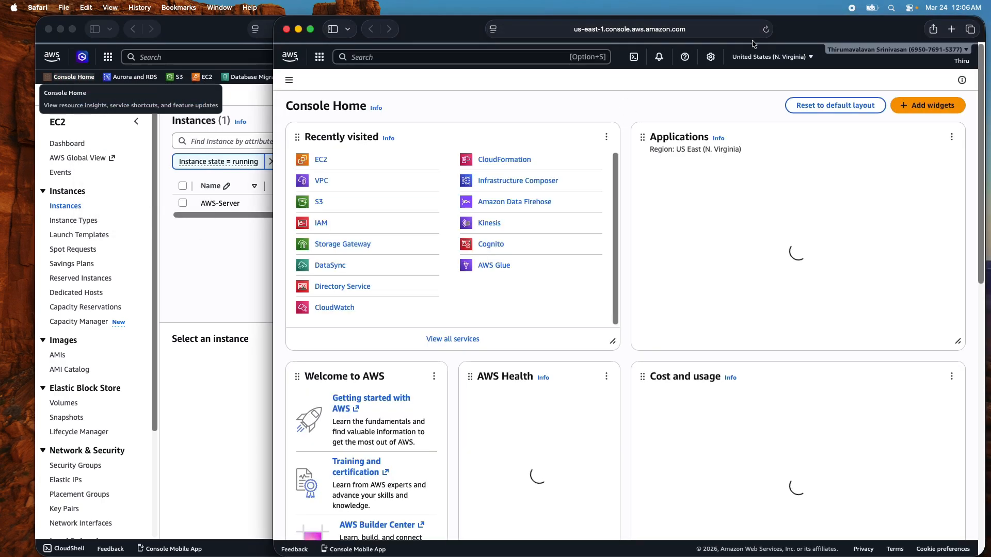
left_click(772, 55)
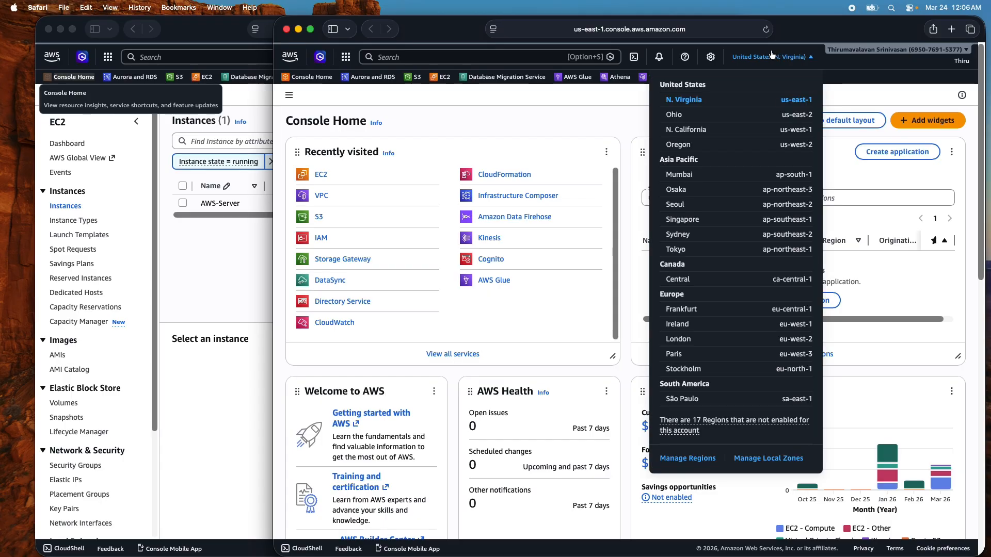
left_click(700, 145)
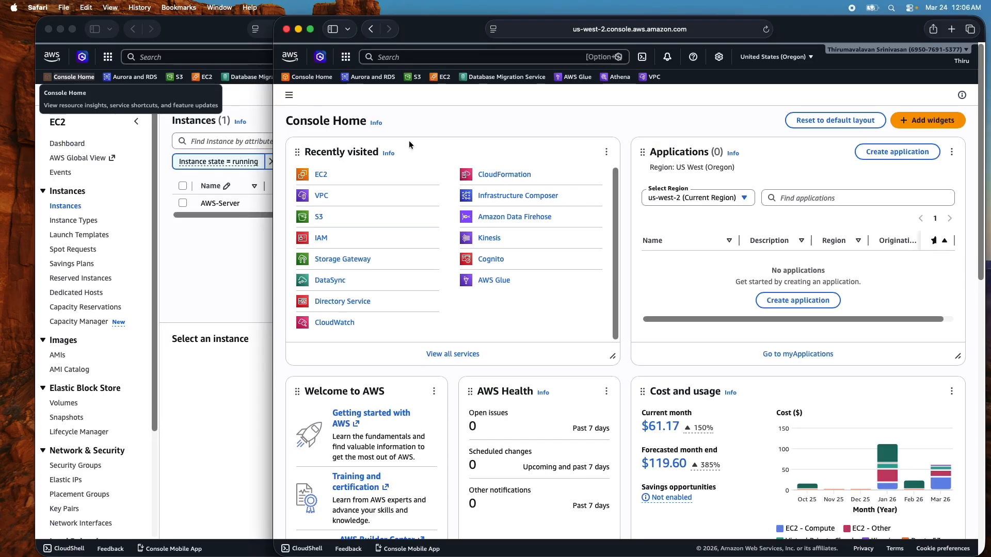
- List the Oregon VPCs and show the details of OnPrem-DC-vpc
left_click(321, 196)
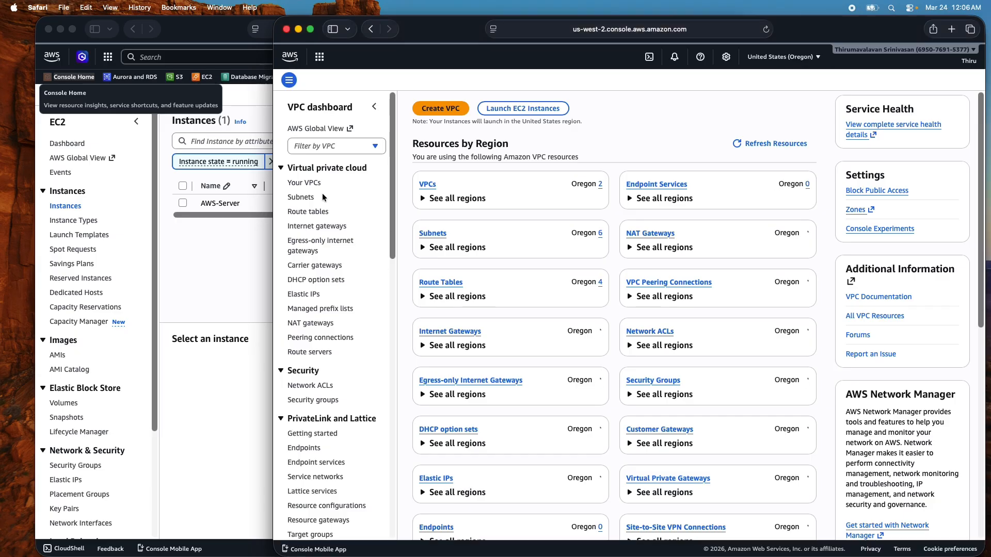
left_click(307, 186)
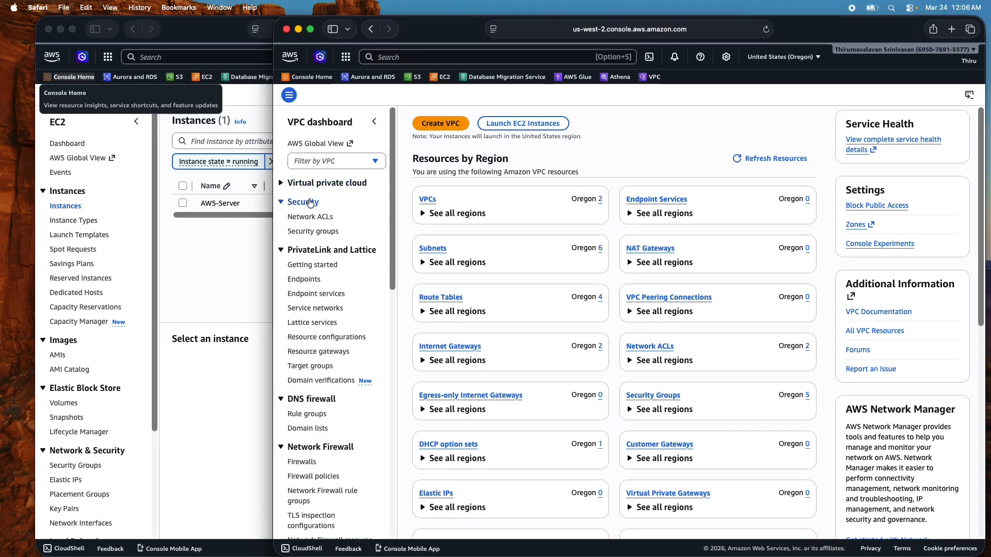
left_click(309, 183)
left_click(312, 197)
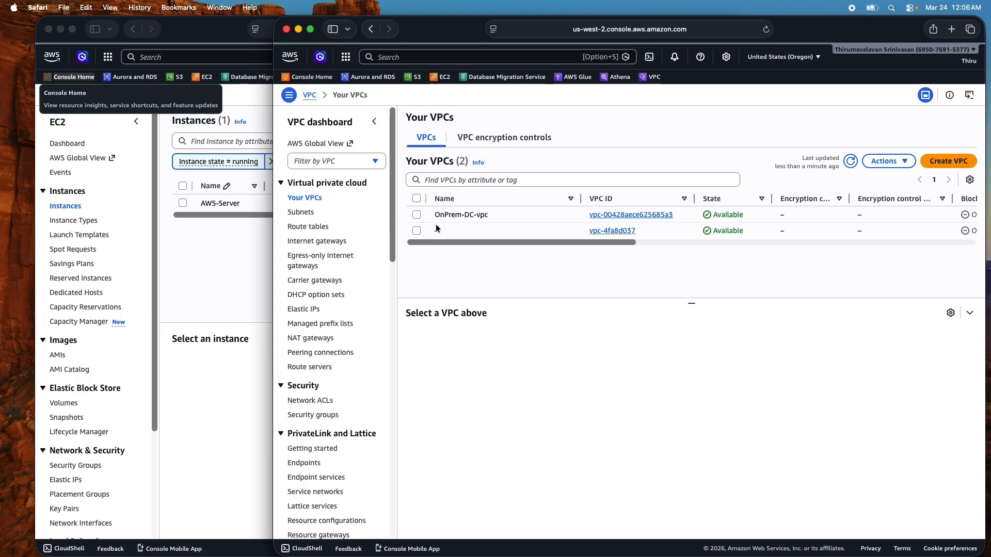
left_click(417, 215)
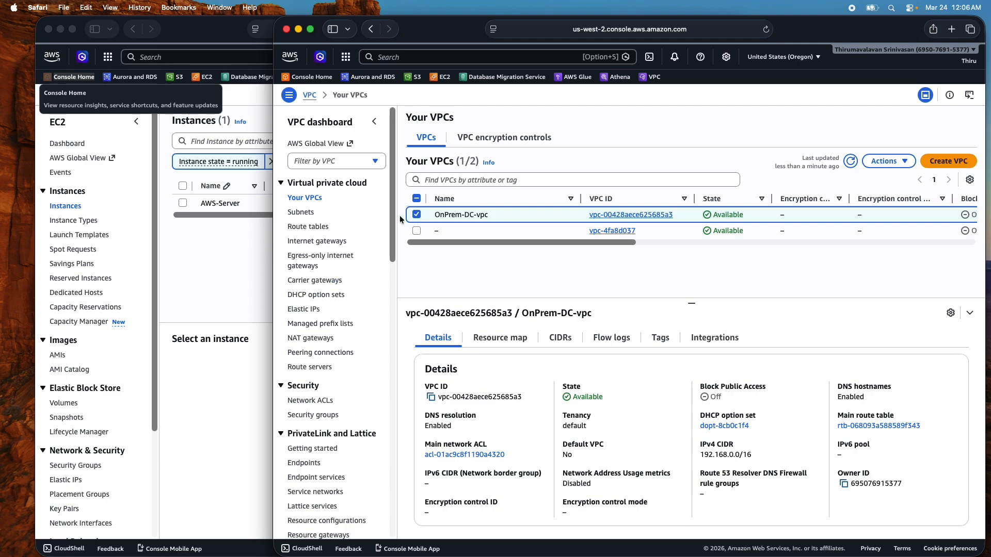
- List the EC2 instances in Oregon, and return to the window with the N. Virginia instances
left_click(446, 78)
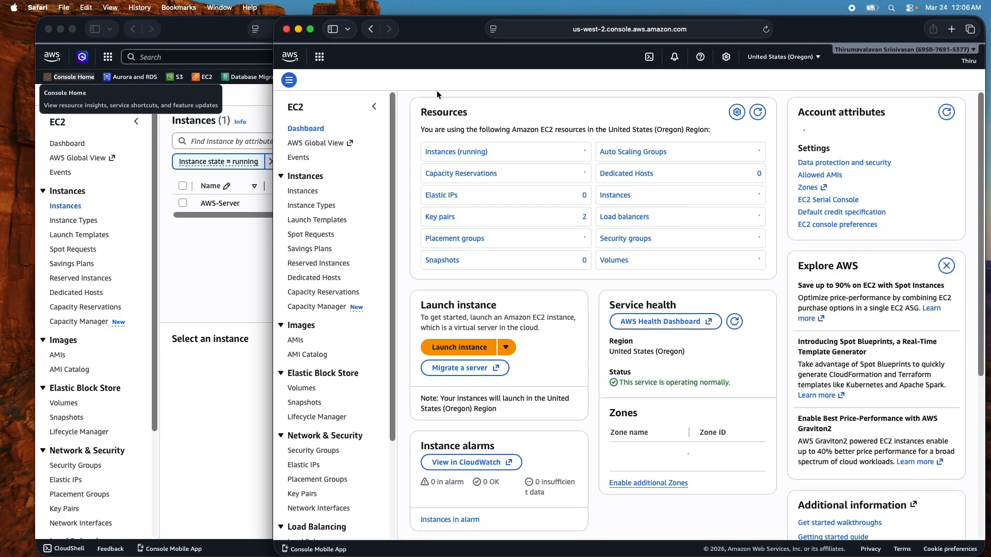
left_click(305, 207)
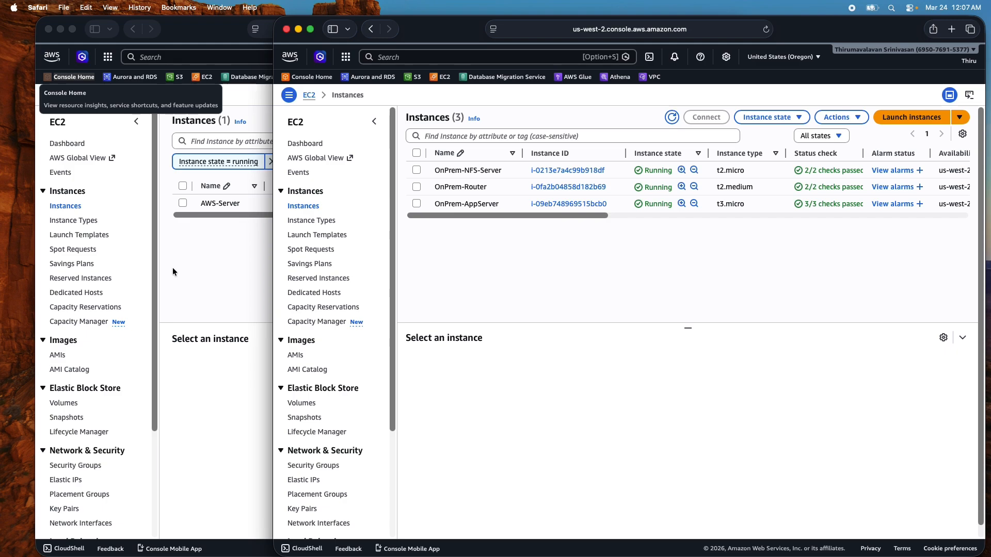
left_click(207, 272)
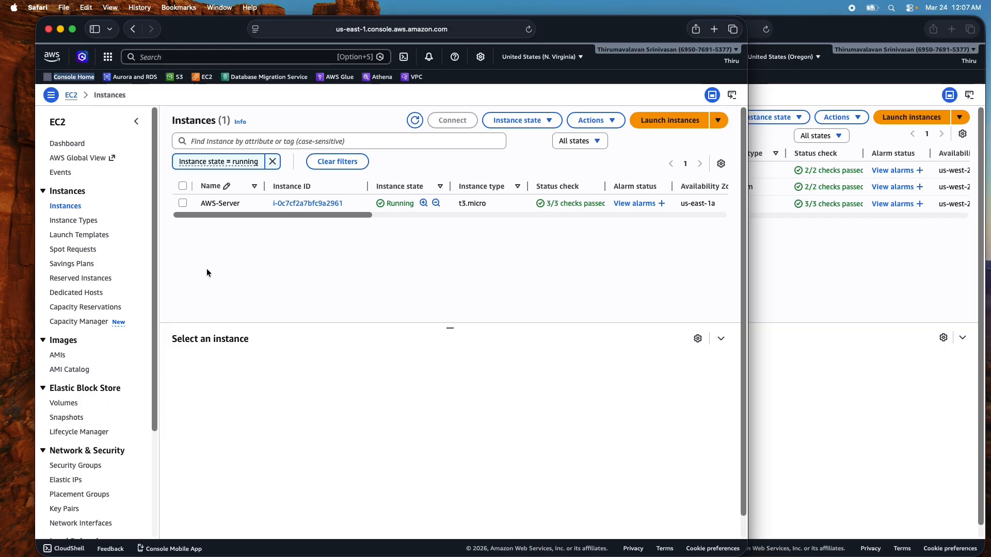
- Open S3 in a new browser tab and start a general purpose bucket named thiru-datasync-demo-bucket in N. Virginia
right_click(175, 79)
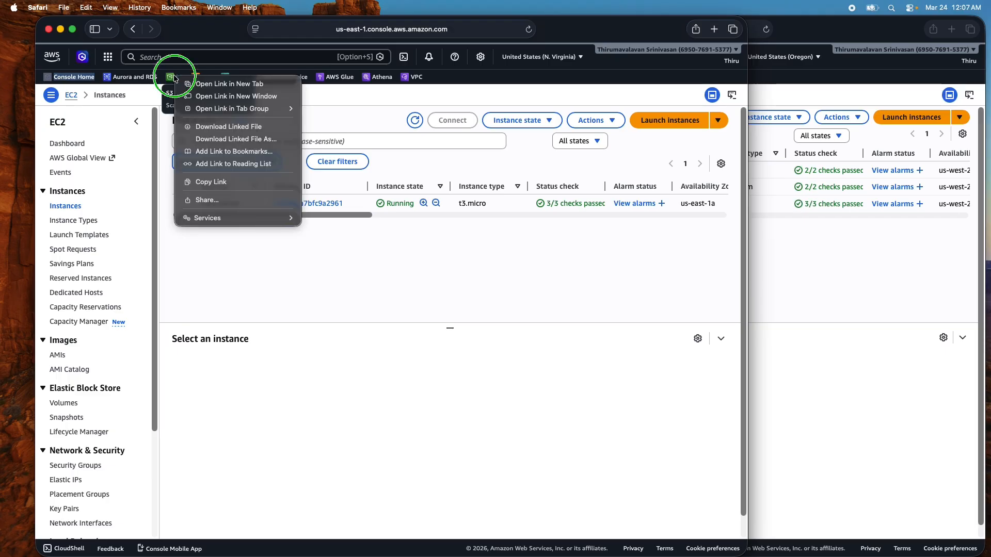
left_click(231, 86)
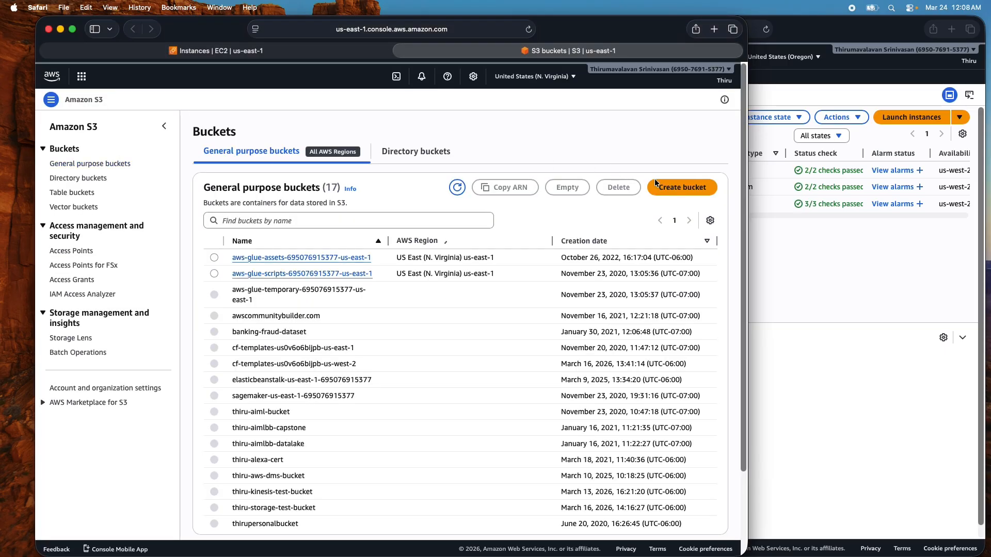
left_click(675, 200)
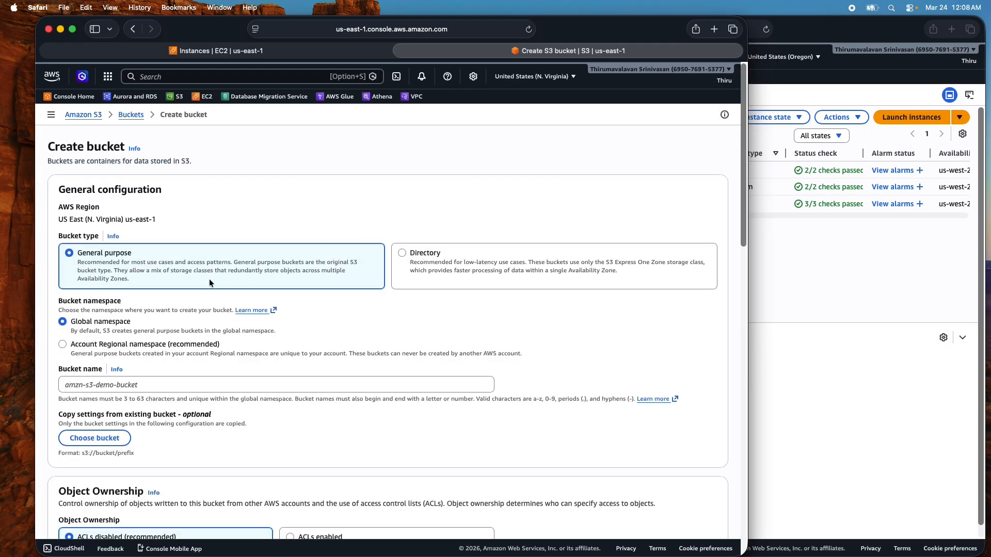
left_click(119, 383)
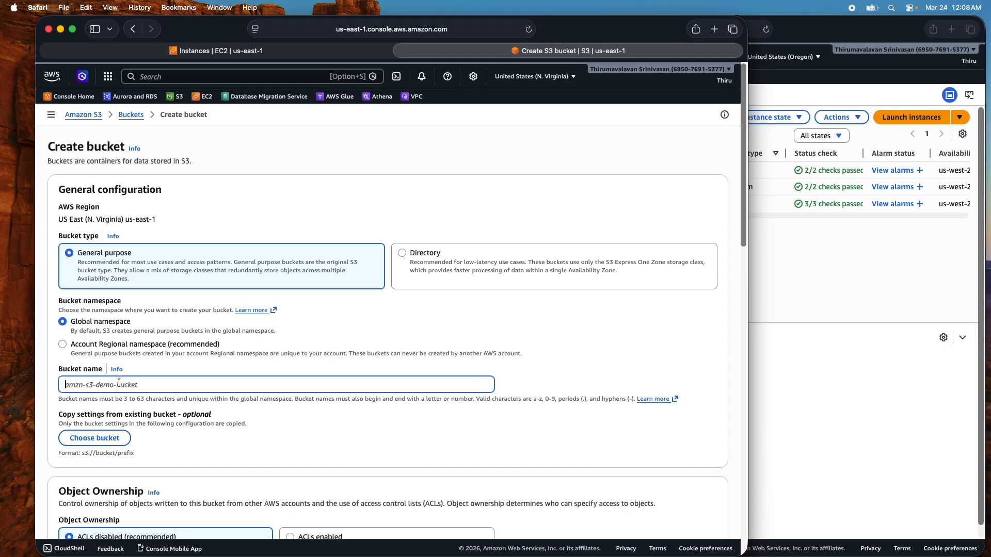
type("thiru-datasync-demo")
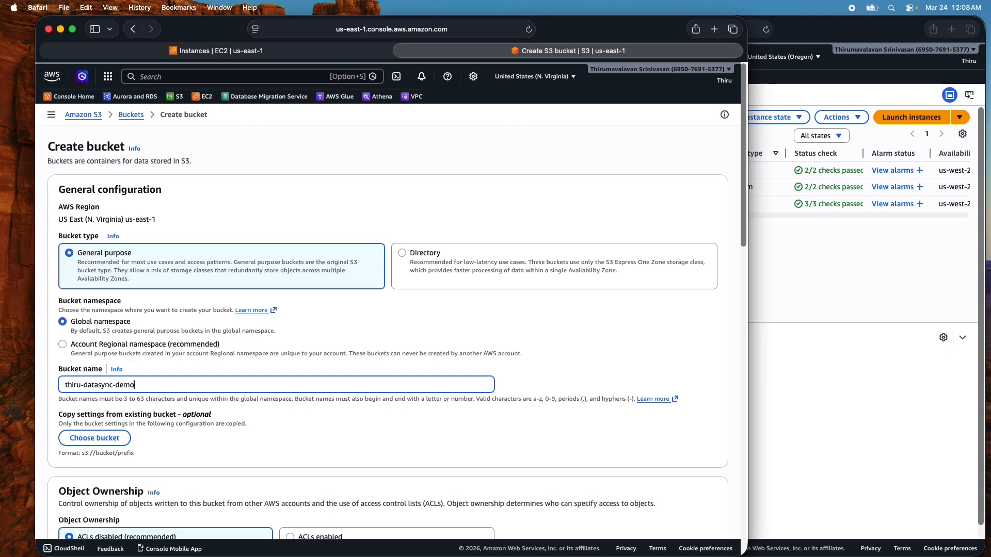
type("-bucket")
- Create the bucket with the default ownership, public access and encryption settings, and open thiru-datasync-demo-bucket from the bucket list
scroll(291, 429, "down", 5)
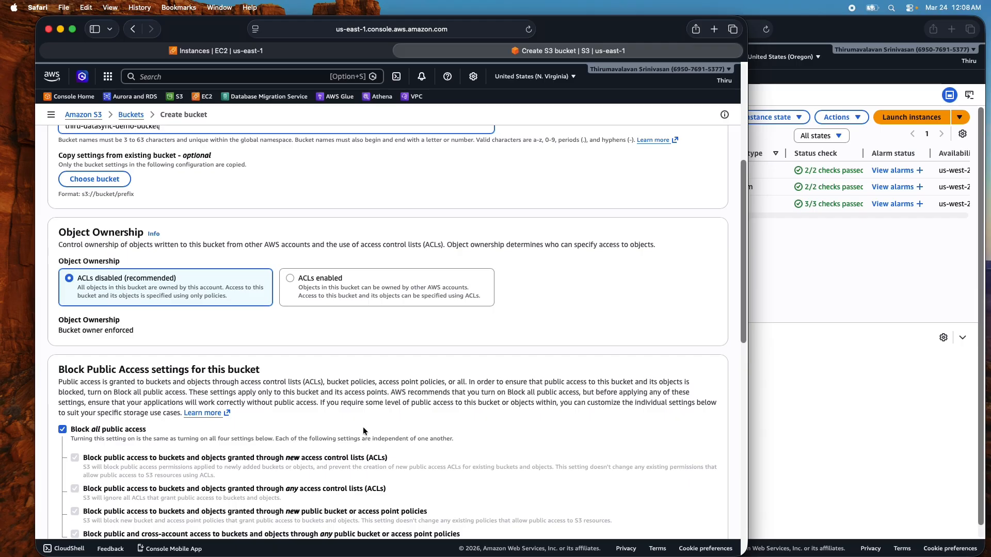
scroll(364, 426, "down", 2)
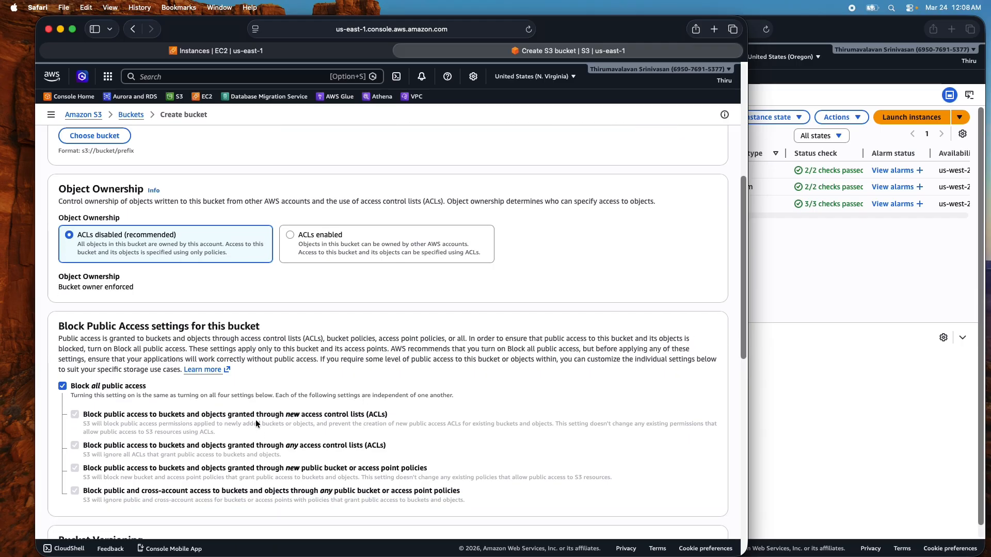
scroll(258, 418, "down", 5)
scroll(264, 407, "down", 5)
scroll(264, 411, "down", 2)
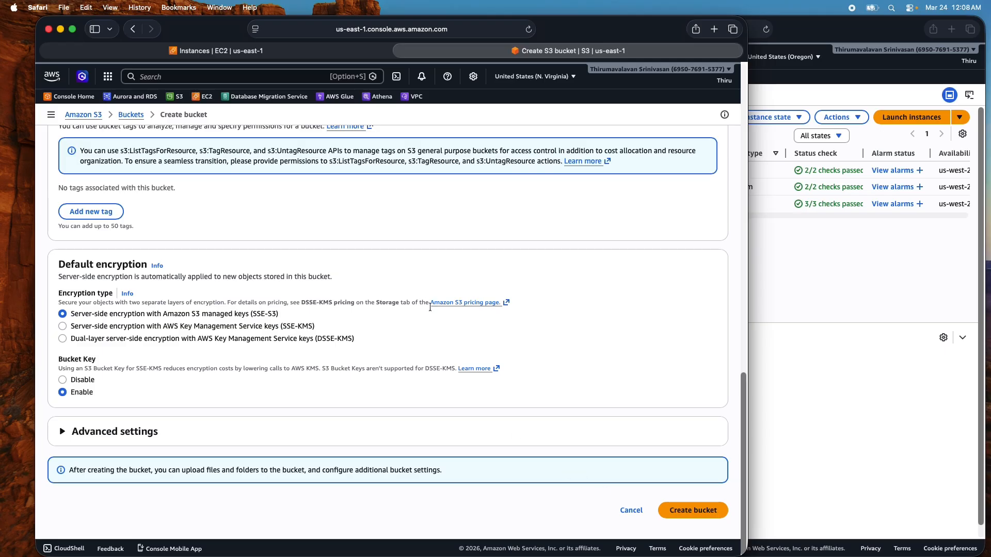
left_click(702, 511)
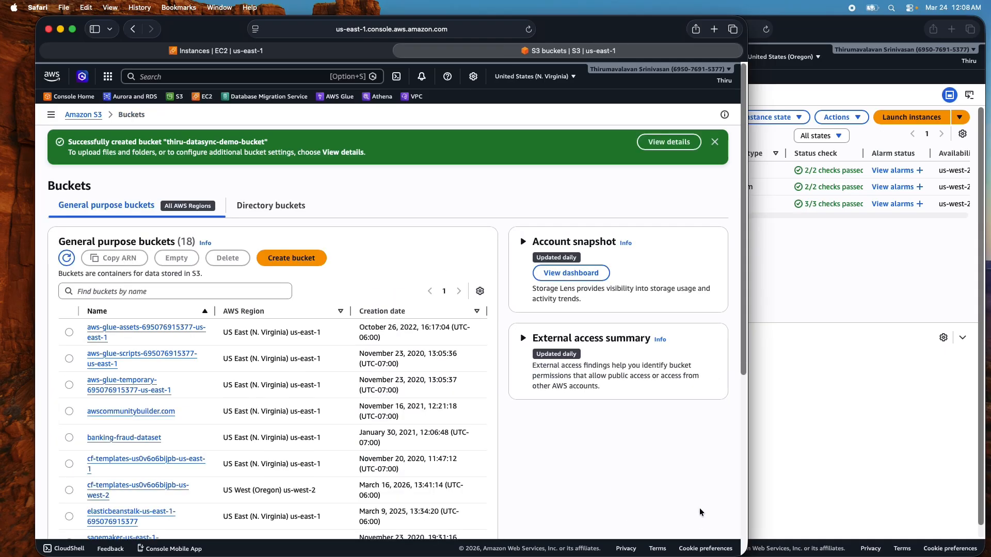
scroll(218, 425, "down", 5)
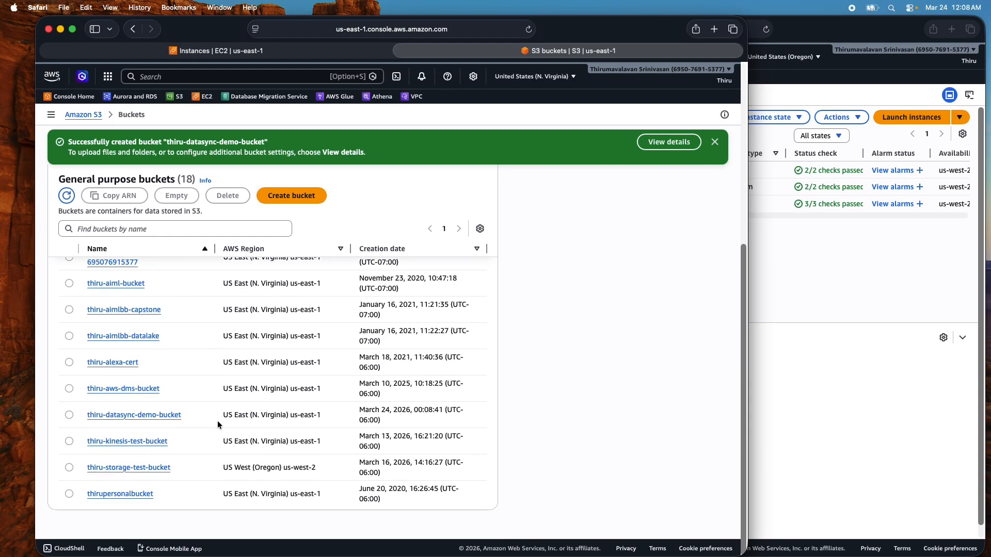
left_click(165, 415)
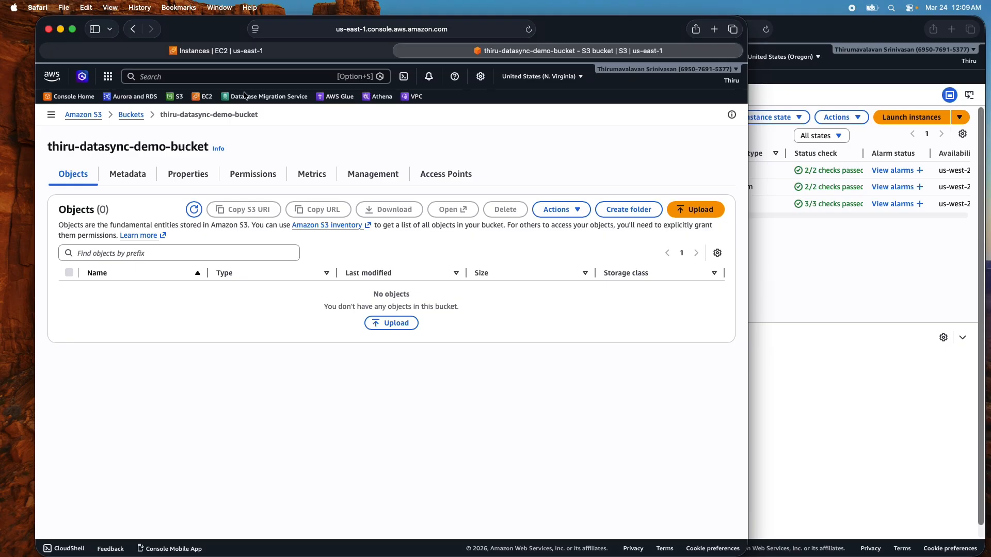
- Switch to the Oregon EC2 window, start launching an instance, and name it OnPremDataSyncAgentInstance
left_click(840, 36)
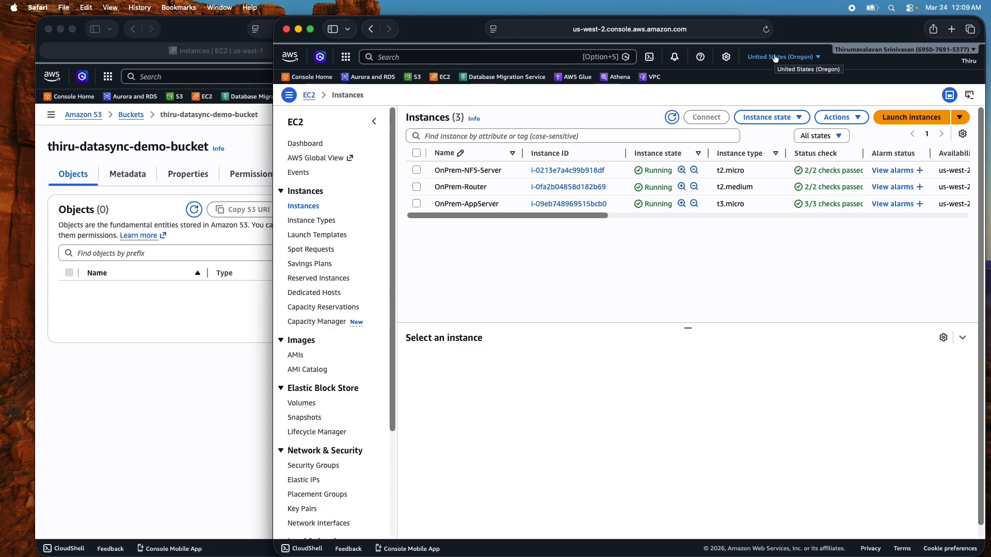
left_click(915, 118)
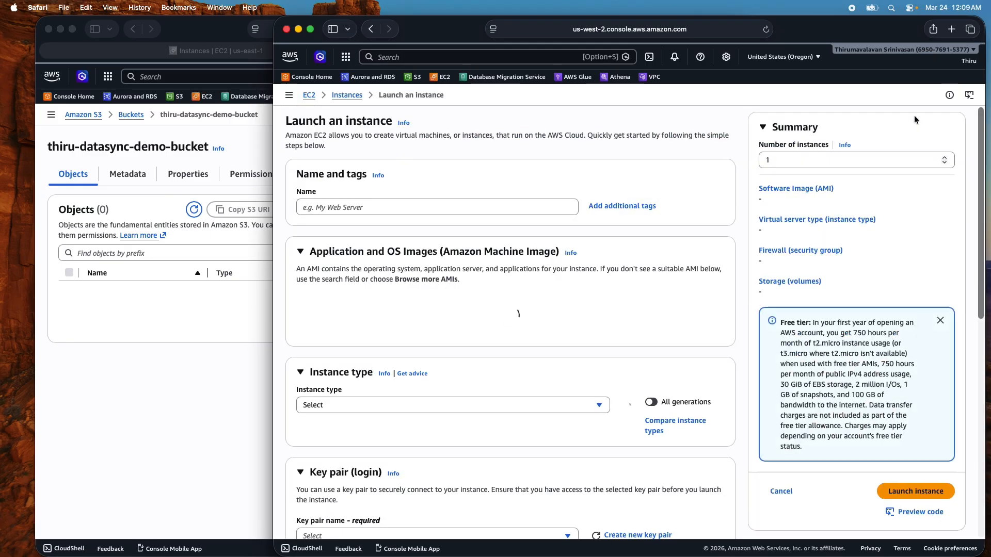
left_click(362, 207)
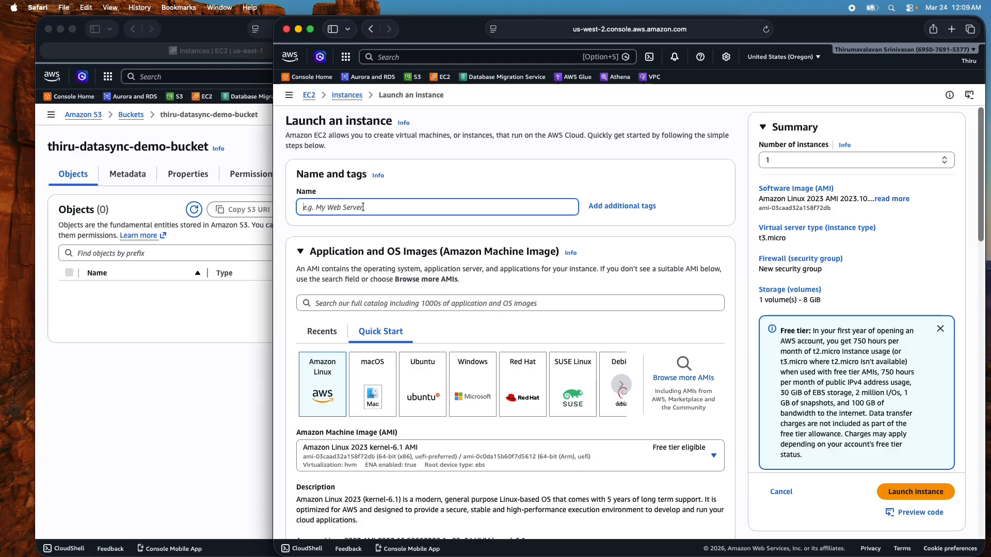
type("DataSync")
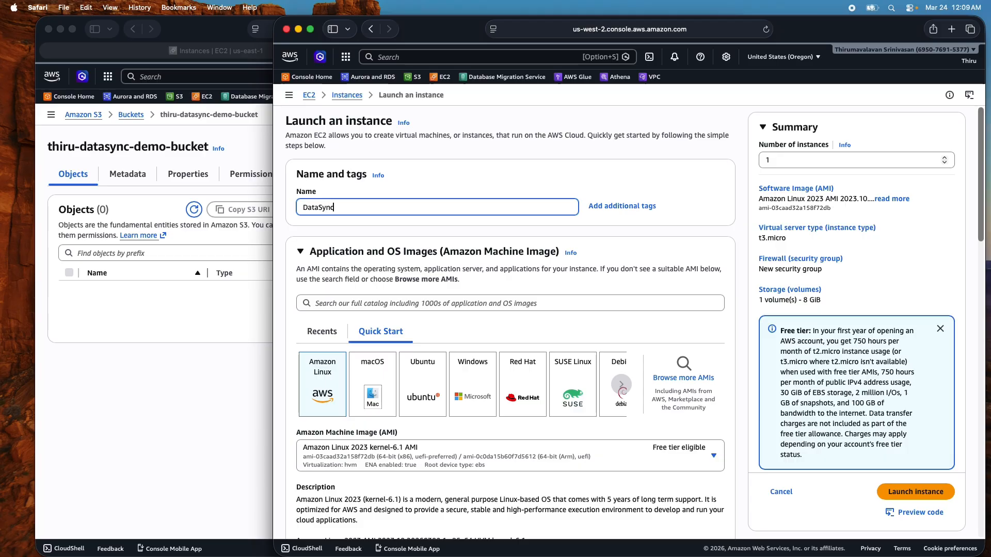
type("Agent")
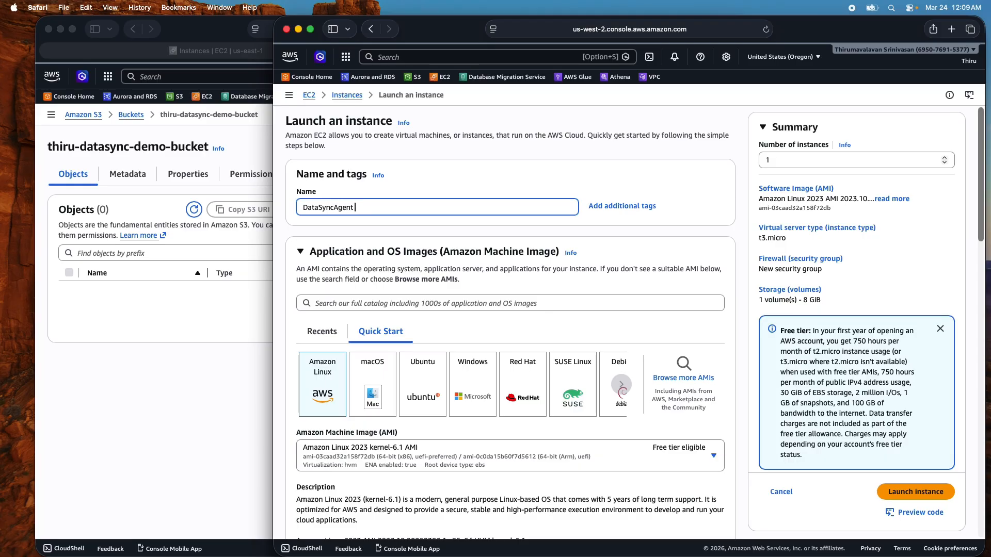
key("BackSpace")
type("Ins")
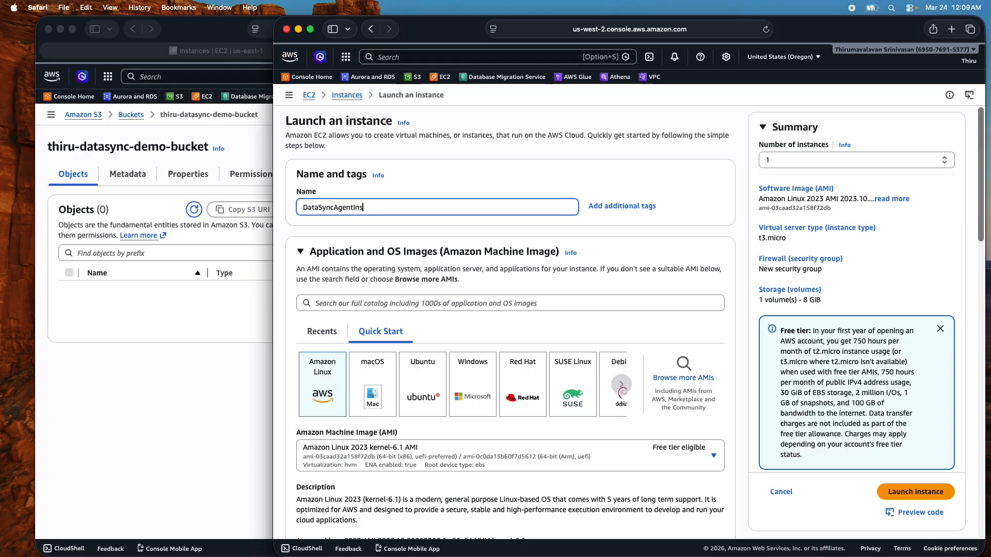
type("tance")
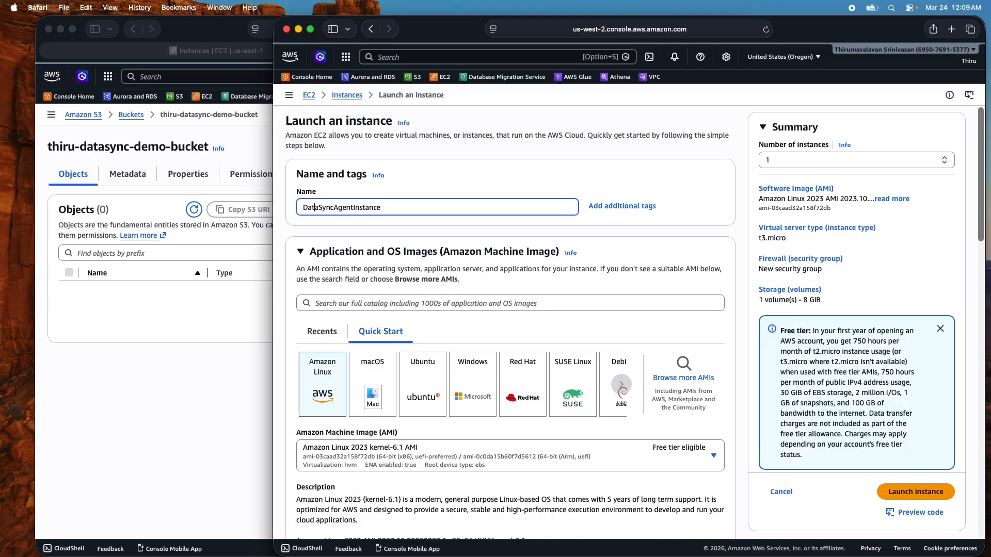
left_click(303, 207)
type("OnPrem")
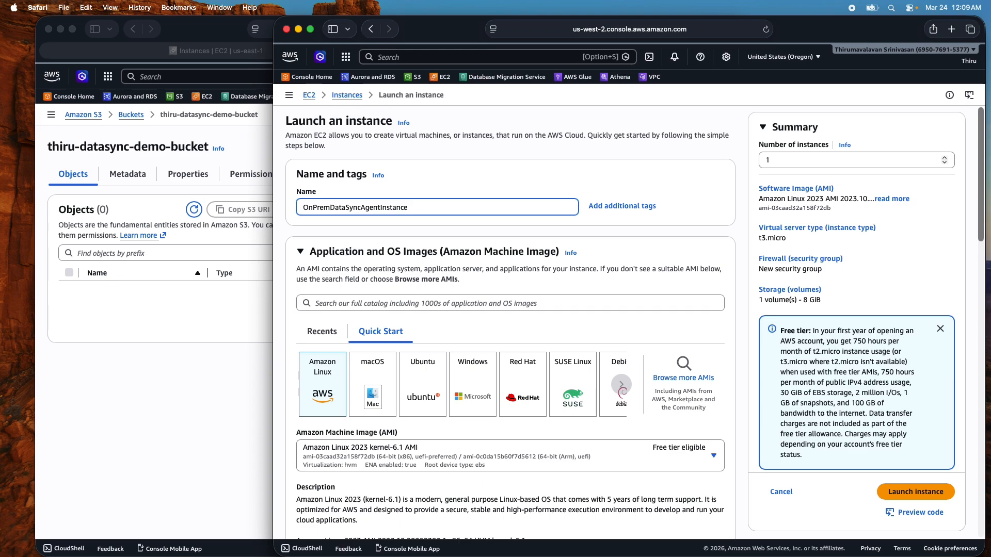
- Search the machine image catalog for datasync and browse the matching Community AMIs
left_click(325, 303)
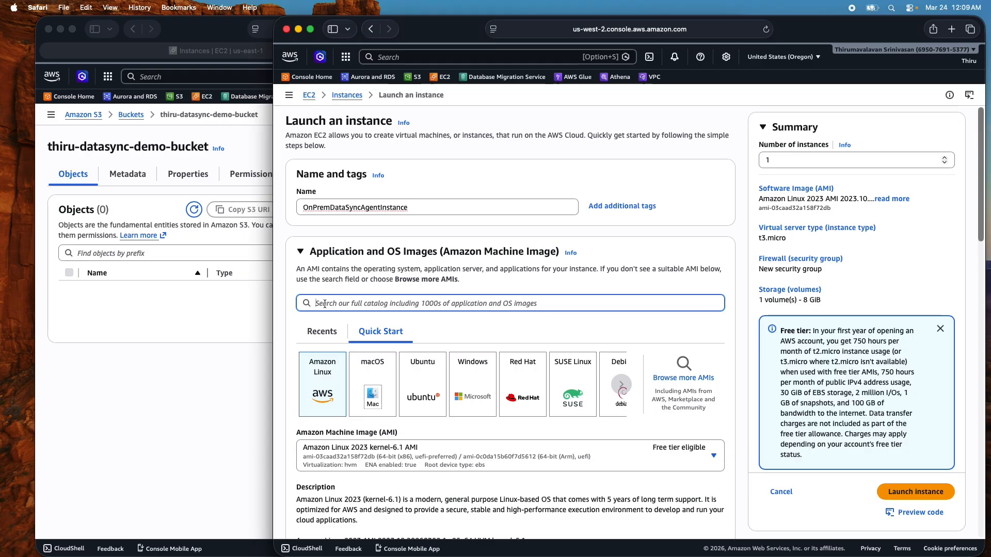
type("datasync")
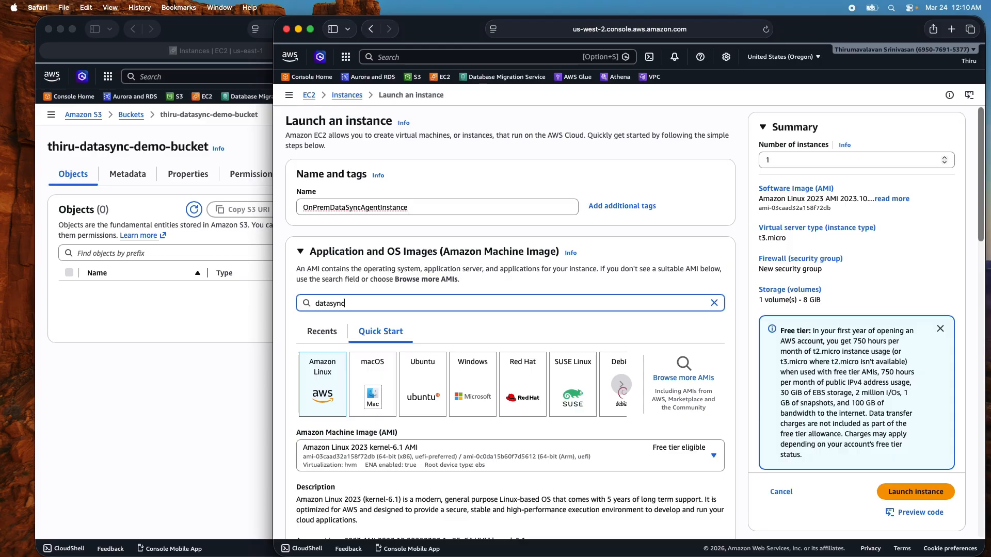
key("Return")
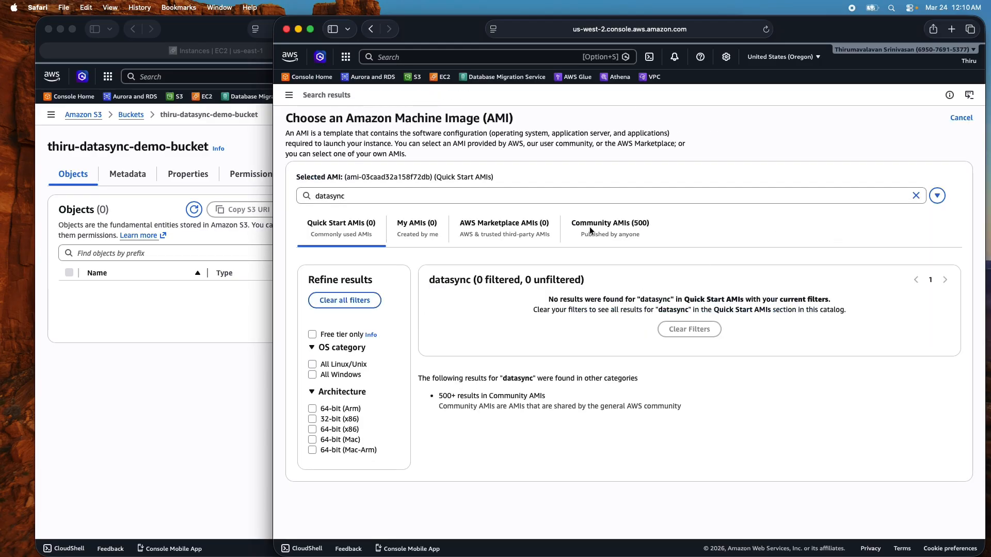
left_click(592, 230)
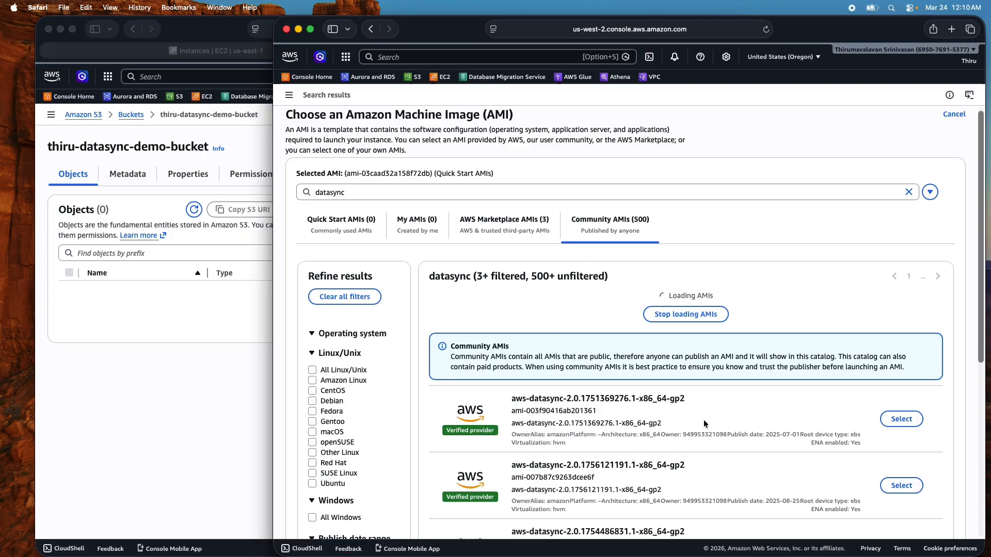
scroll(703, 417, "down", 5)
scroll(670, 378, "up", 2)
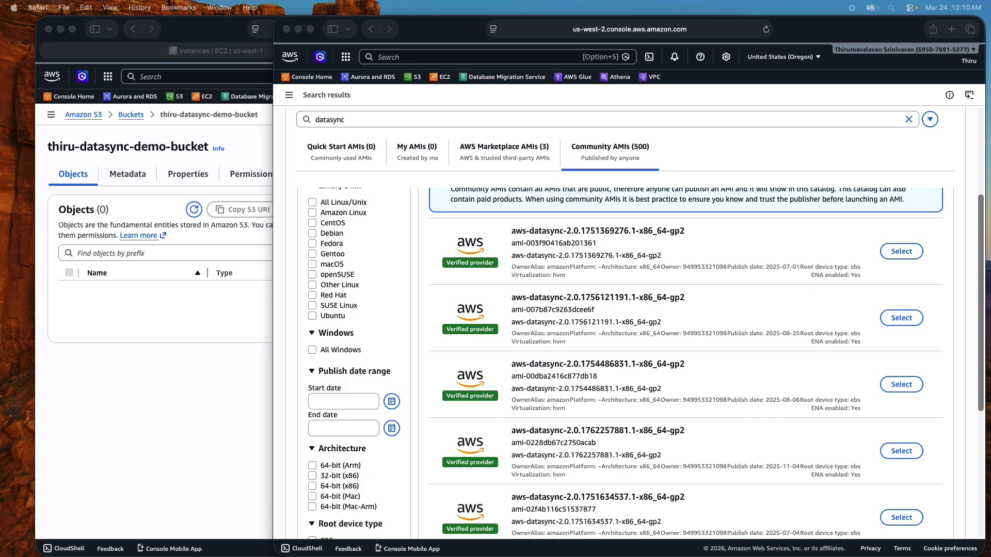
- Run aws ssm get-parameters --names /aws/service/datasync/ami --region us-west-2 in CloudShell, copy the returned AMI ID, and close the shell
left_click(649, 58)
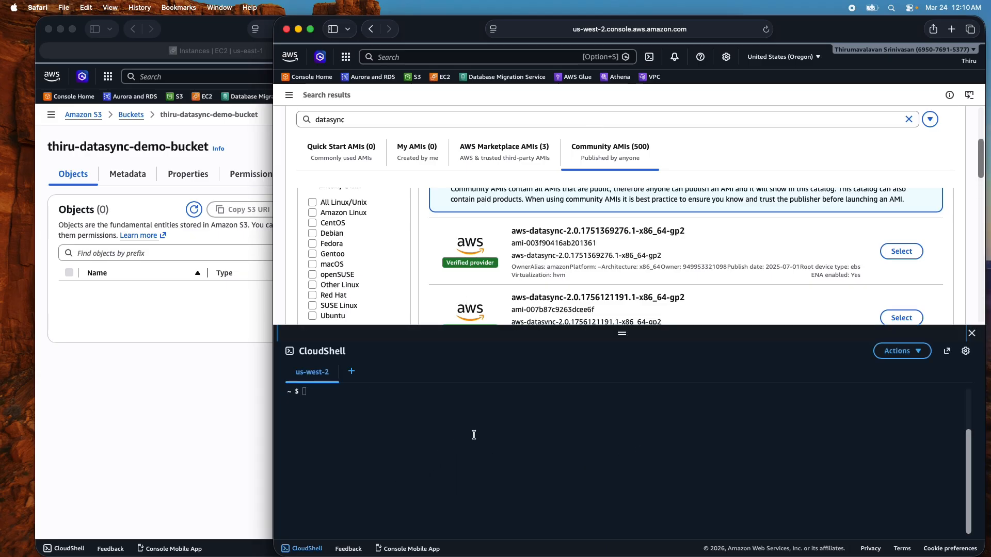
type("aws ssm get-parameters --names /aws/service/datasync/ami --region us-west-2")
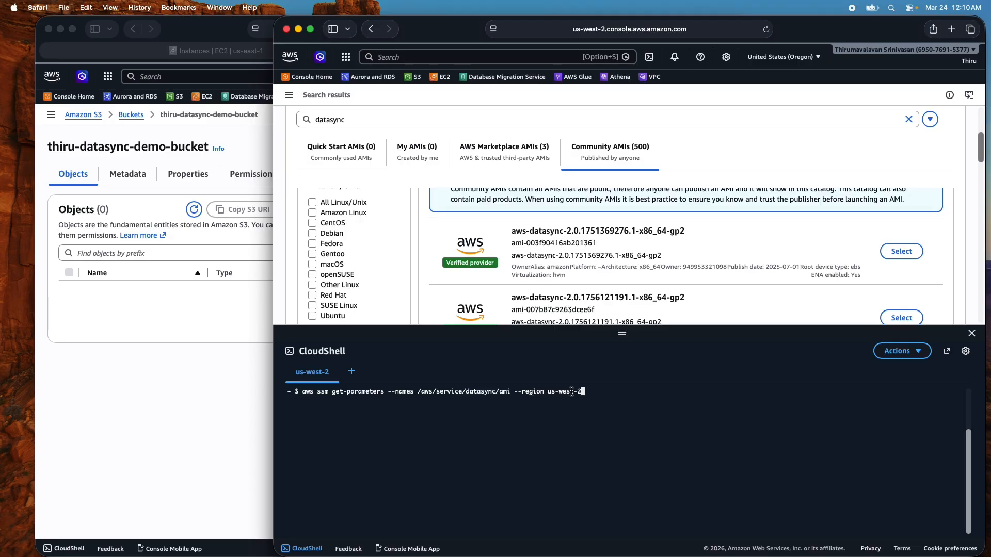
key("Return")
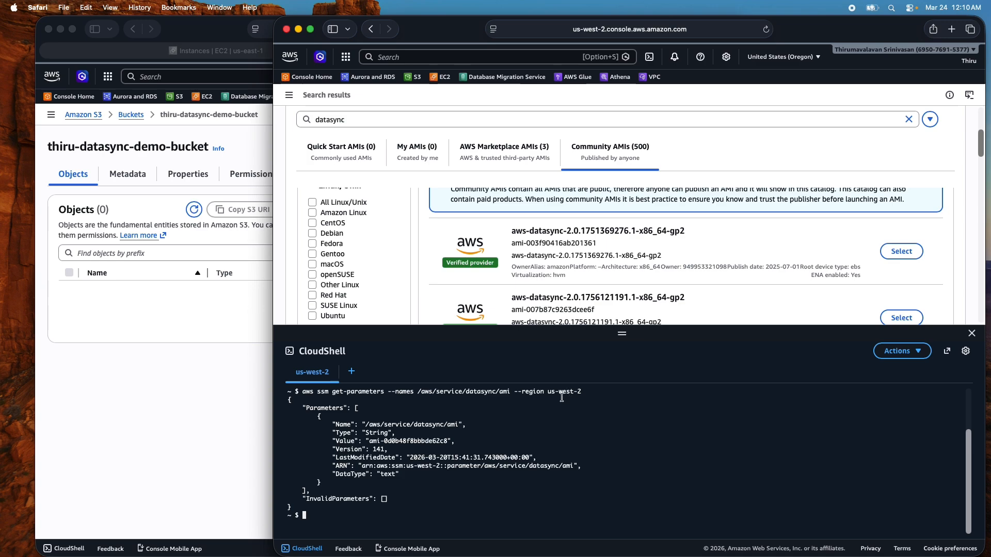
left_click_drag(368, 442, 441, 448)
key("super+c")
left_click(396, 442)
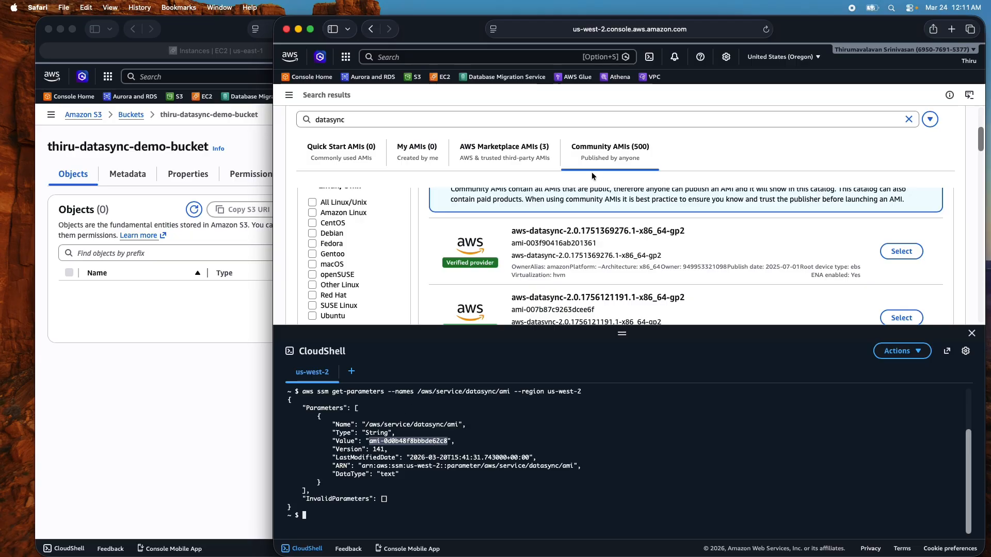
left_click(971, 335)
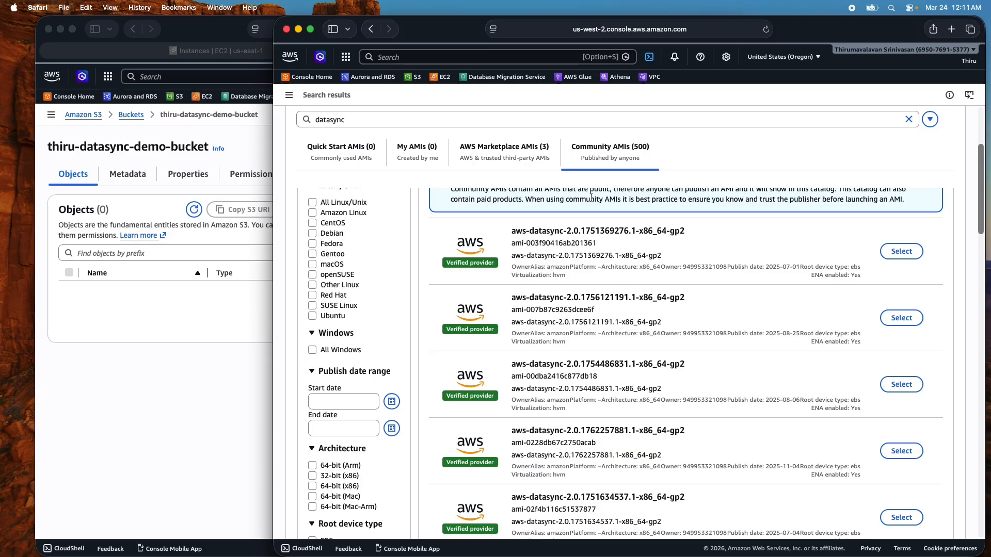
- Replace the datasync search with the copied ID ami-0d0b48f8bbbde62c8 to find that image among the Community AMIs
scroll(599, 317, "up", 4)
scroll(593, 351, "down", 15)
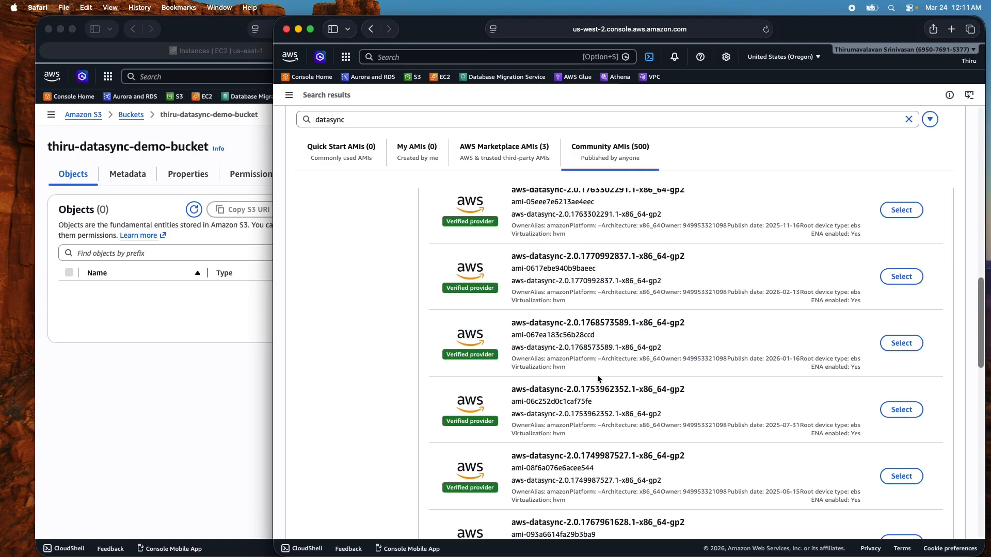
scroll(597, 367, "down", 5)
scroll(593, 350, "up", 15)
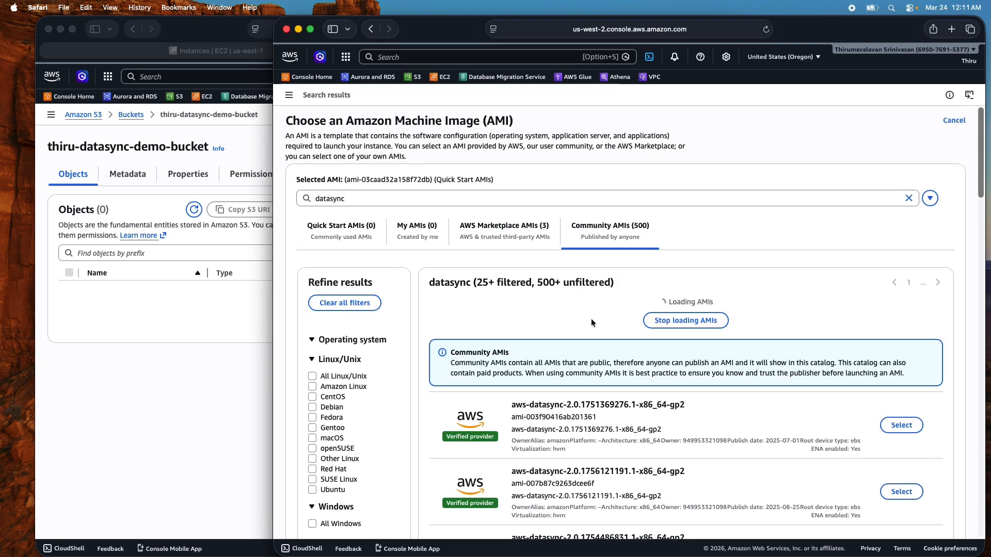
double_click(343, 197)
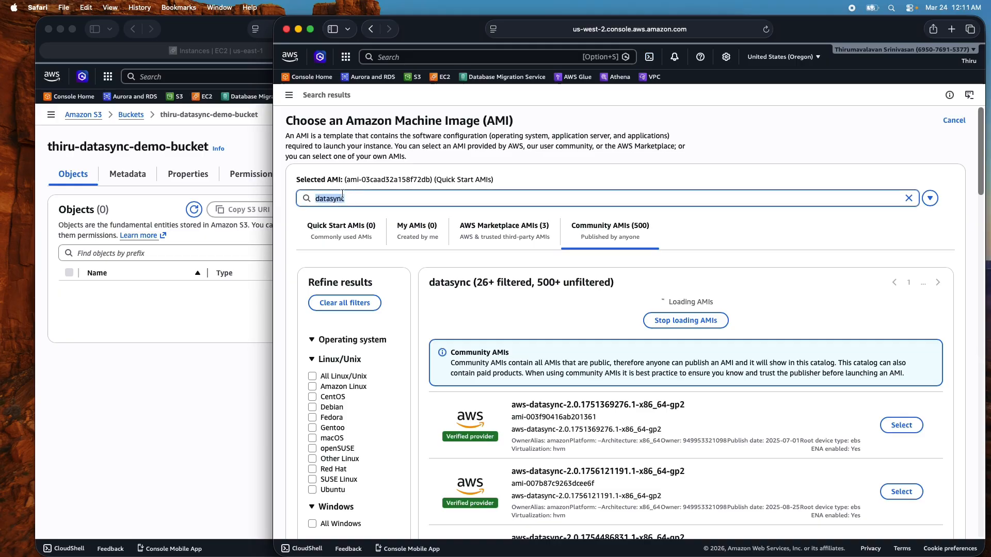
key("super+v")
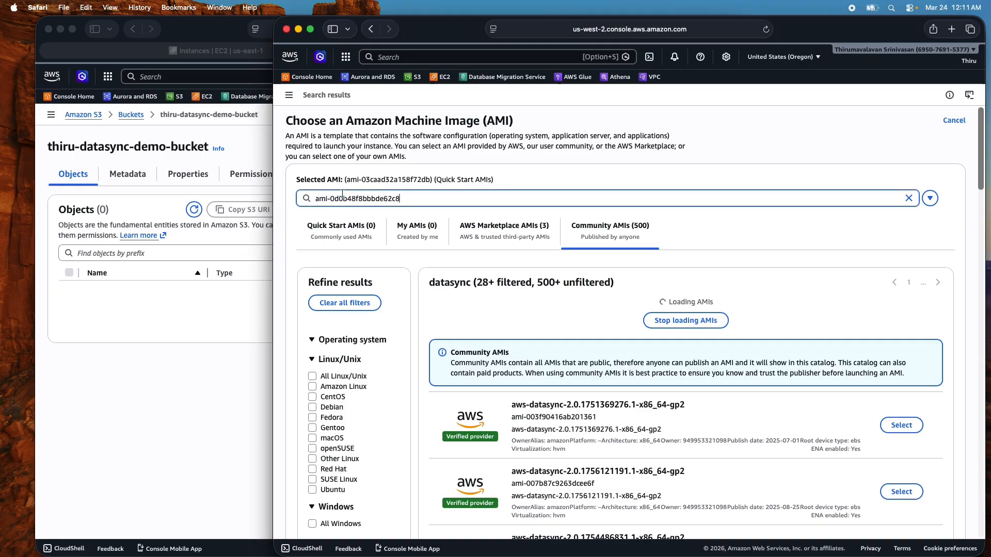
key("Return")
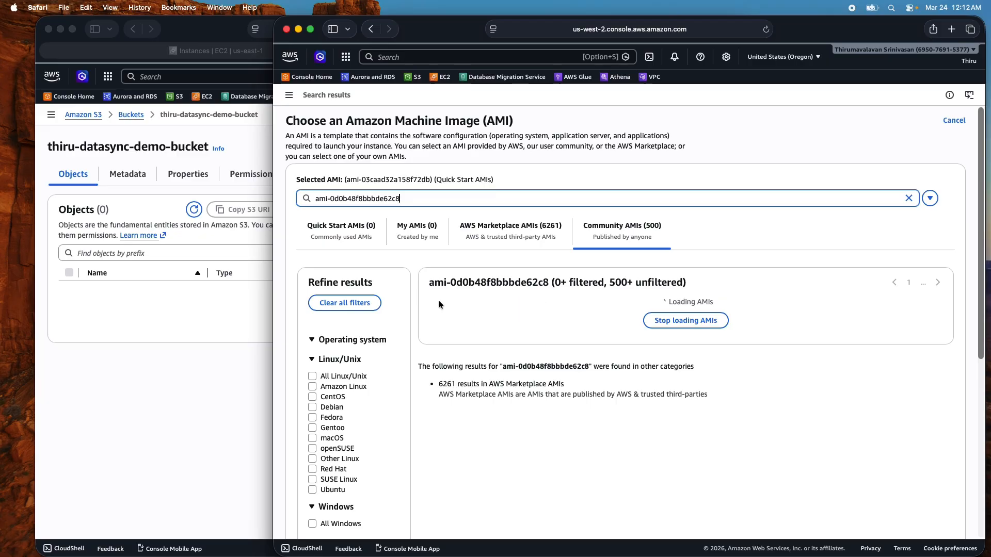
- Open IAM in a new browser tab and start creating a role from the roles list
left_click(417, 58)
type("iam")
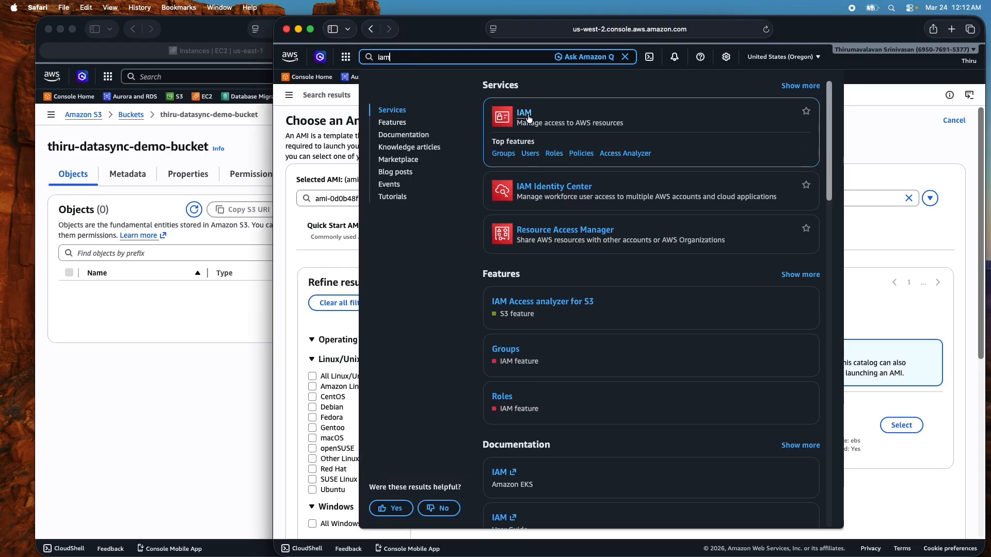
right_click(528, 118)
left_click(563, 124)
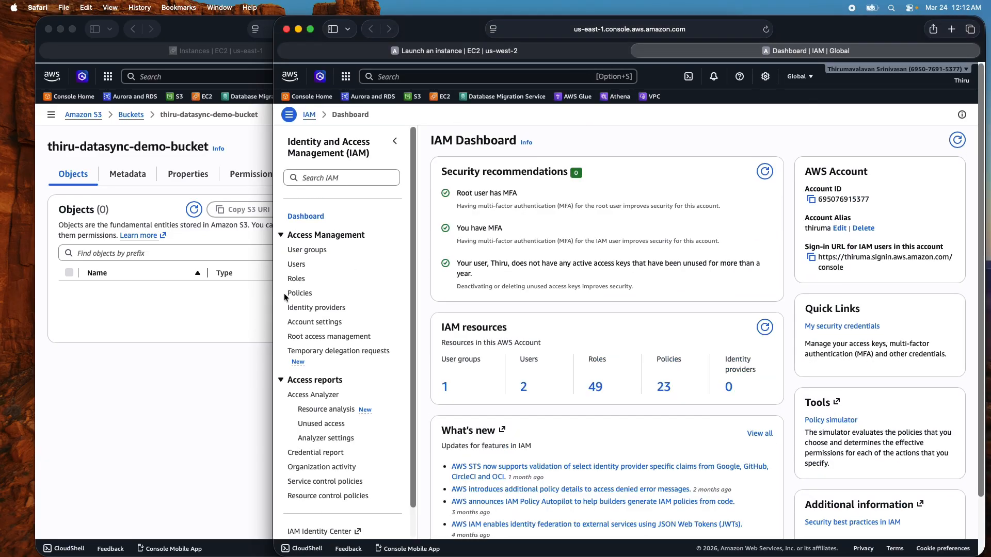
left_click(296, 280)
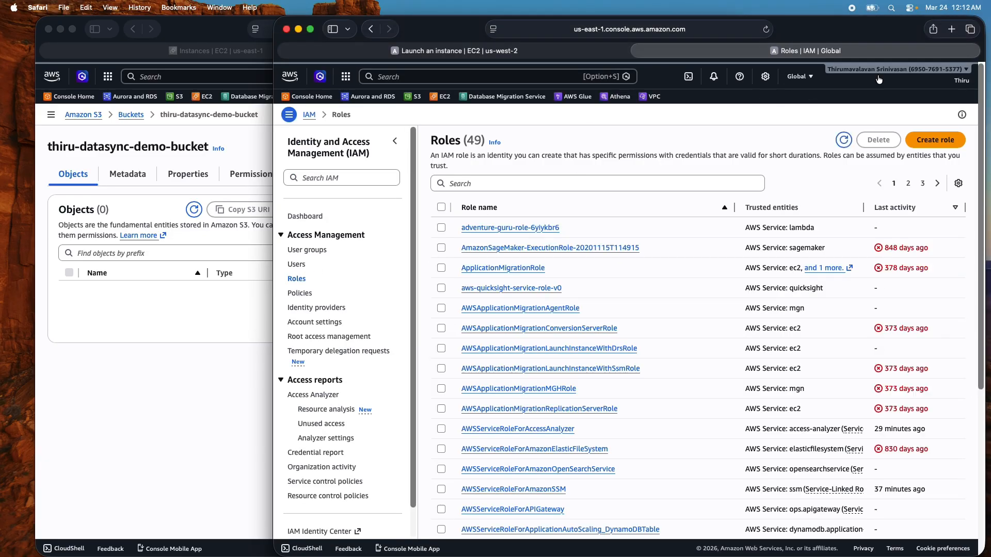
left_click(937, 140)
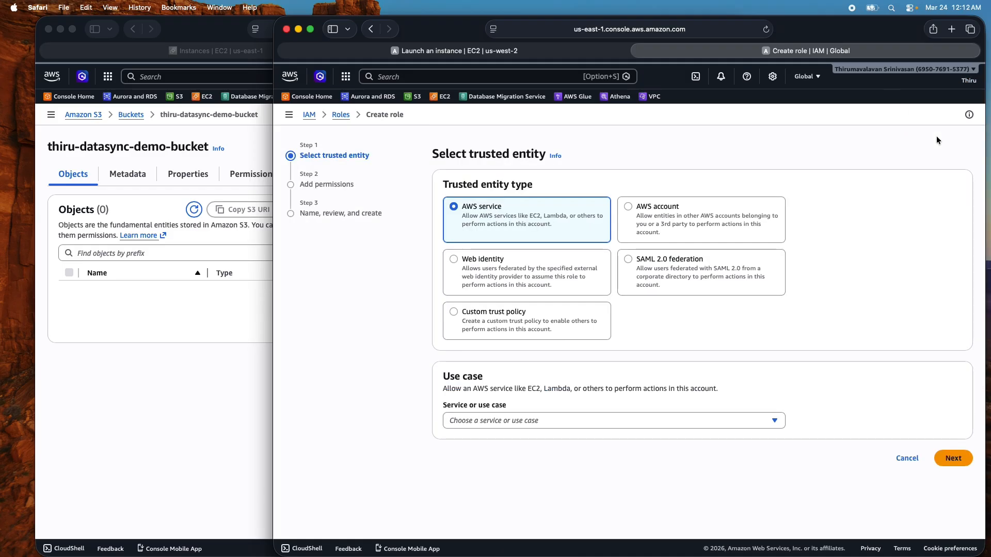
- Set the role's trusted entity to the AWS service EC2 with the EC2 use case, and continue to the permissions
left_click(497, 422)
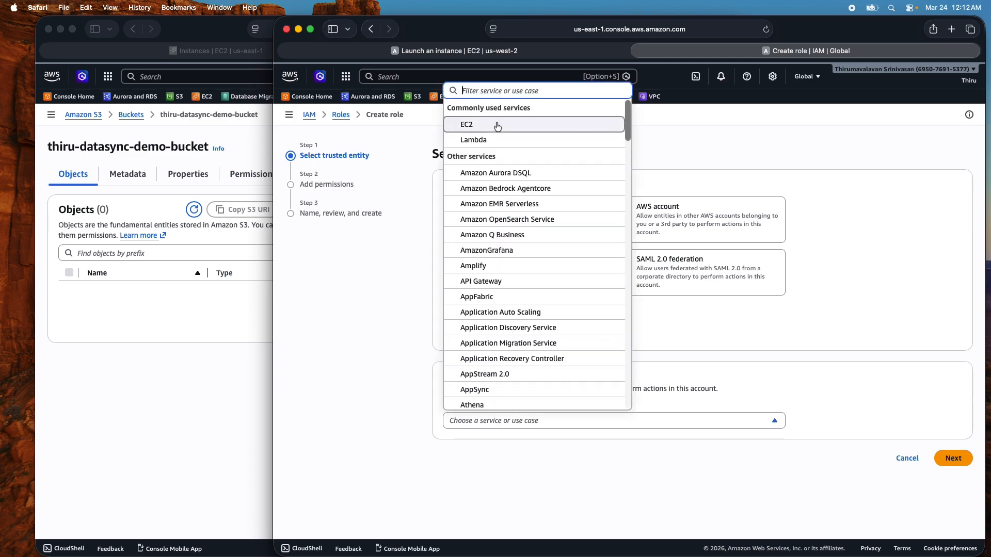
left_click(498, 125)
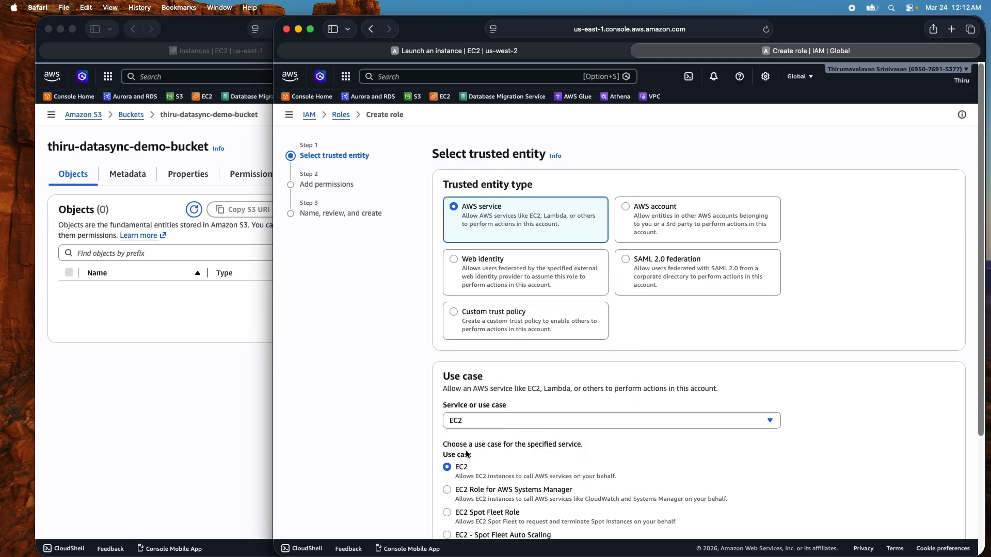
scroll(516, 430, "down", 5)
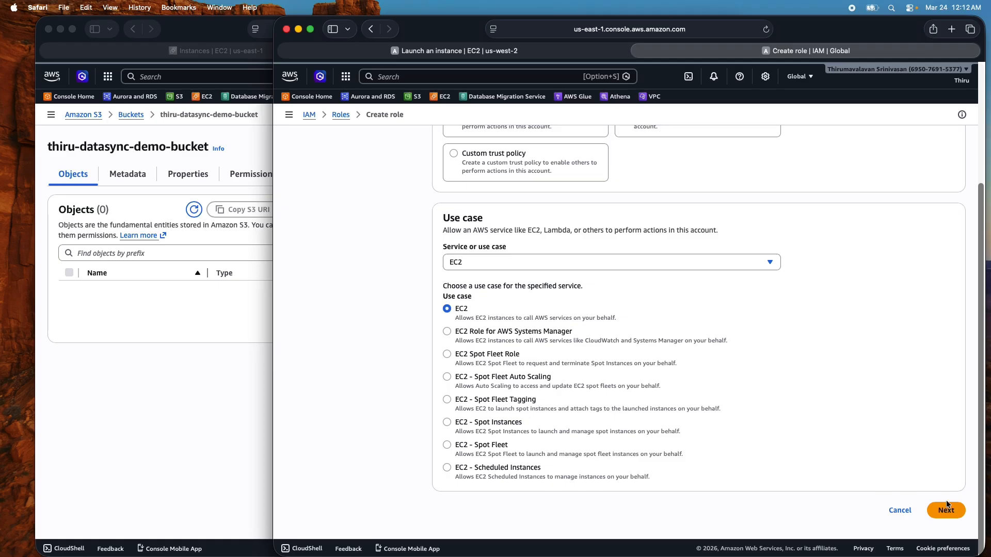
left_click(947, 511)
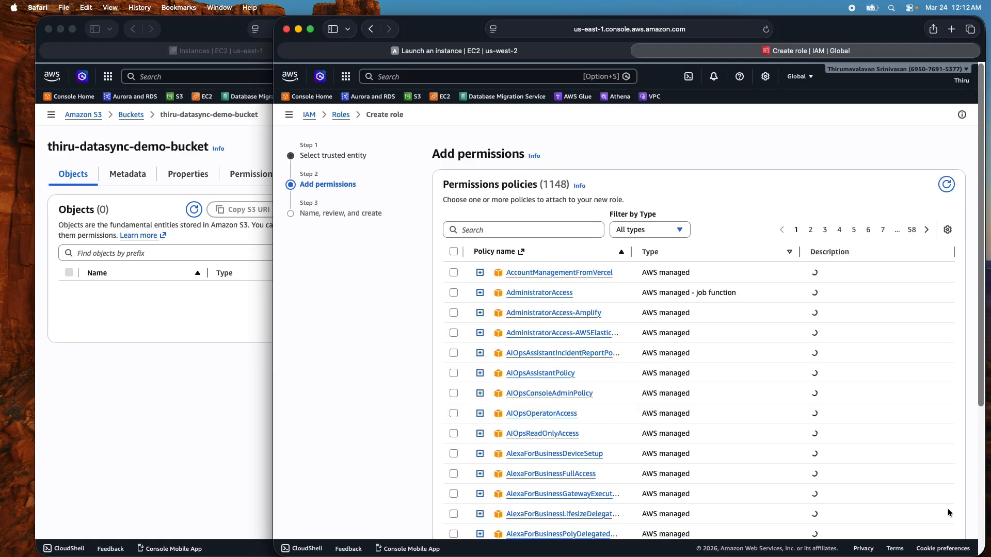
- Filter the policies by datasync, select AWSDataSyncFullAccess for the role, and expand it to review its permissions
left_click(485, 230)
type("data")
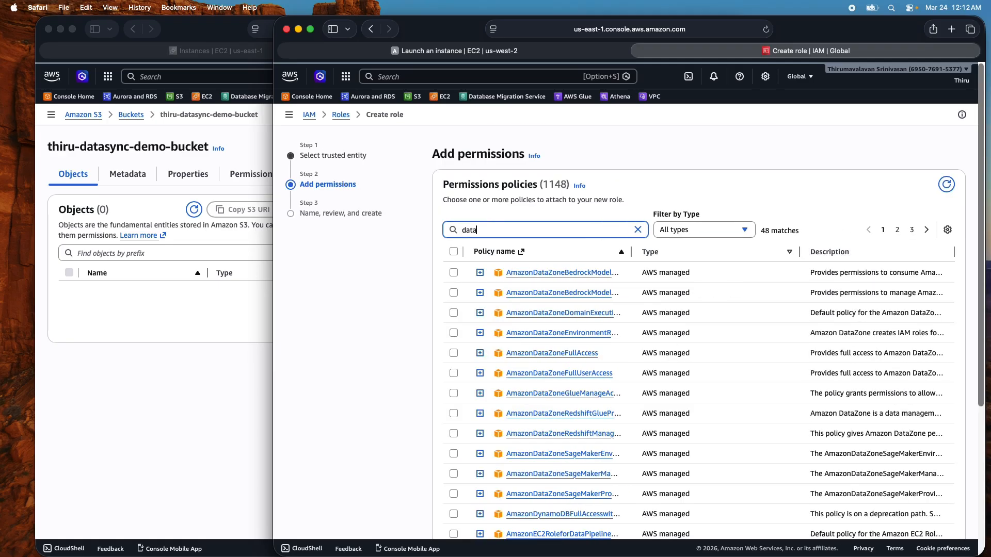
type("sync")
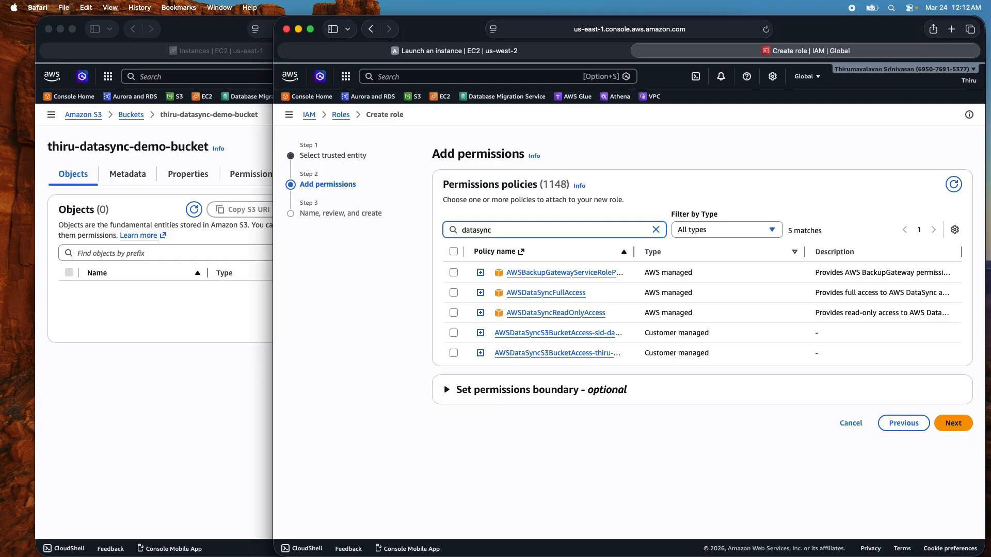
left_click(453, 292)
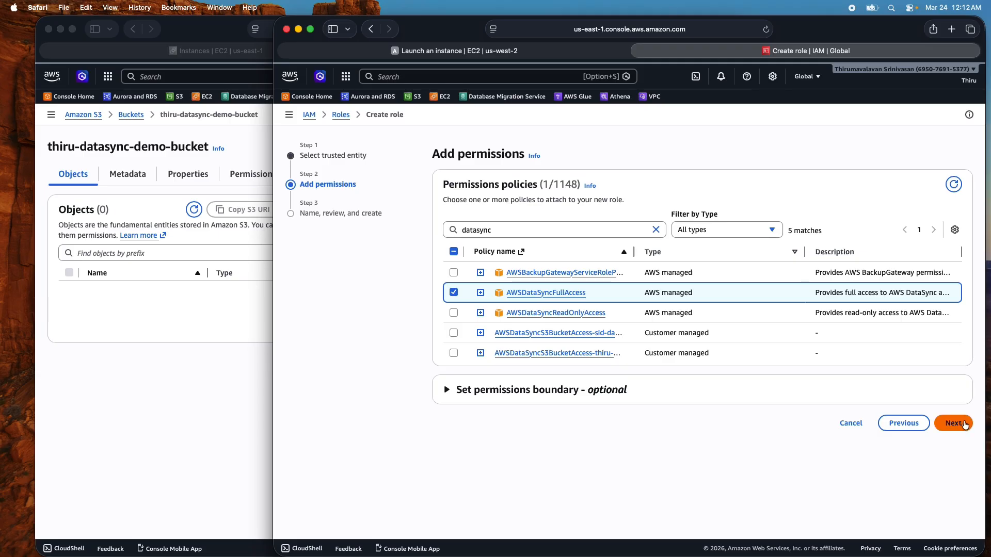
left_click(479, 292)
scroll(635, 438, "down", 6)
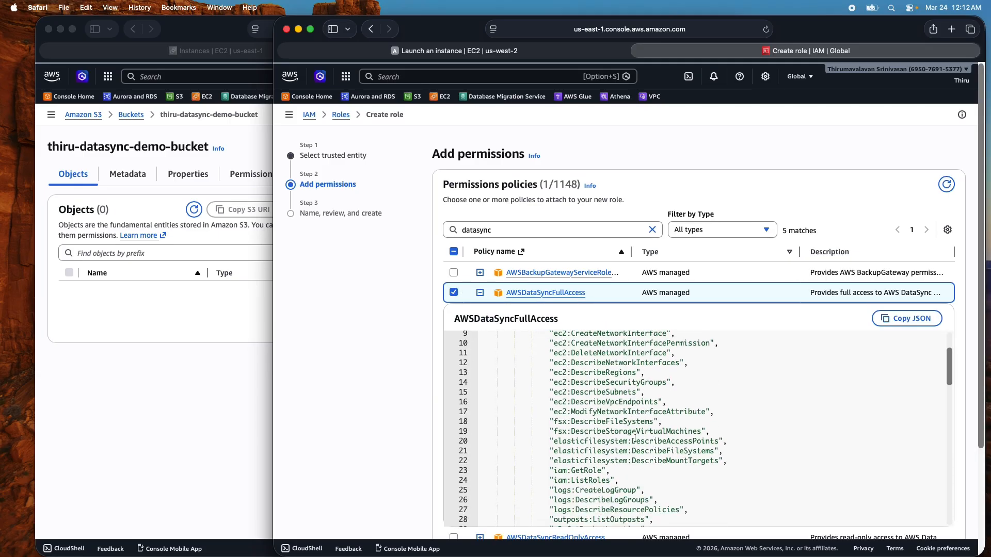
- Read through the AWSDataSyncFullAccess policy's JSON and continue to the role's naming and review stage
scroll(634, 438, "down", 20)
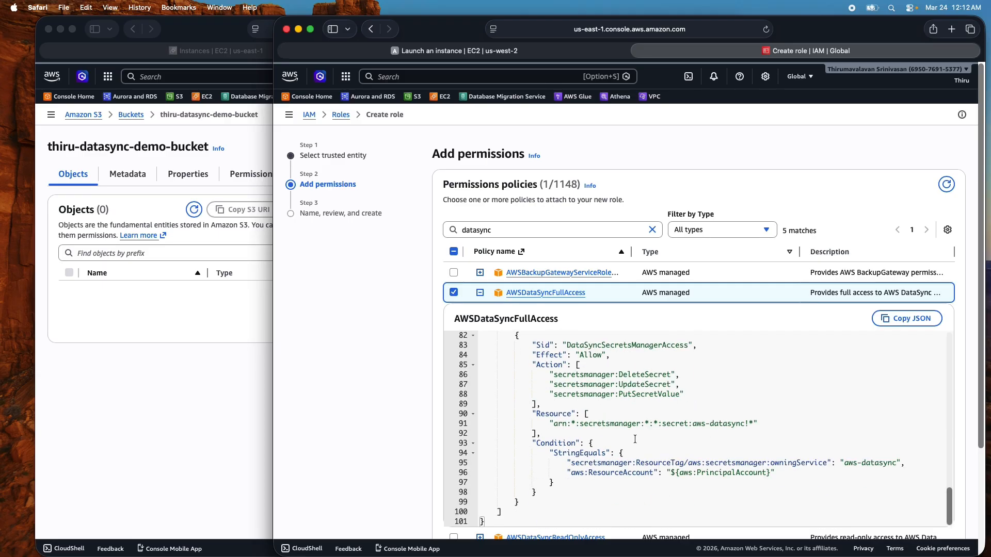
scroll(591, 364, "up", 20)
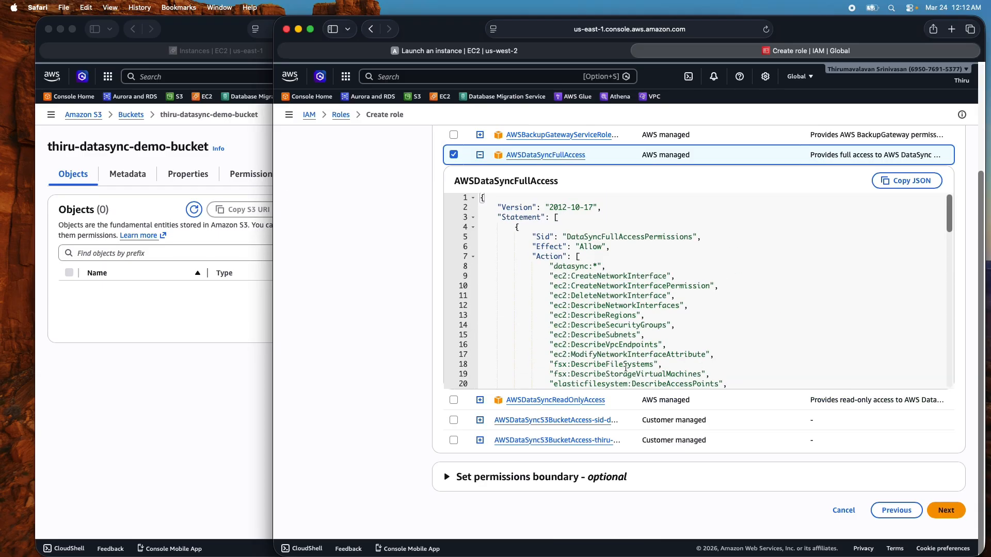
left_click(940, 509)
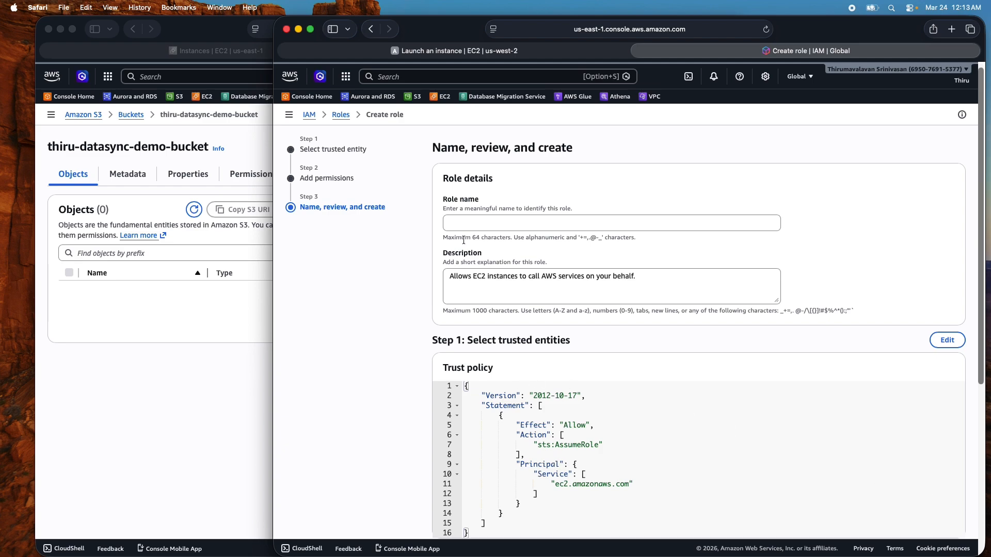
- Name the role myEC2DataSyncRole and create it with the default description
left_click(468, 221)
type("my")
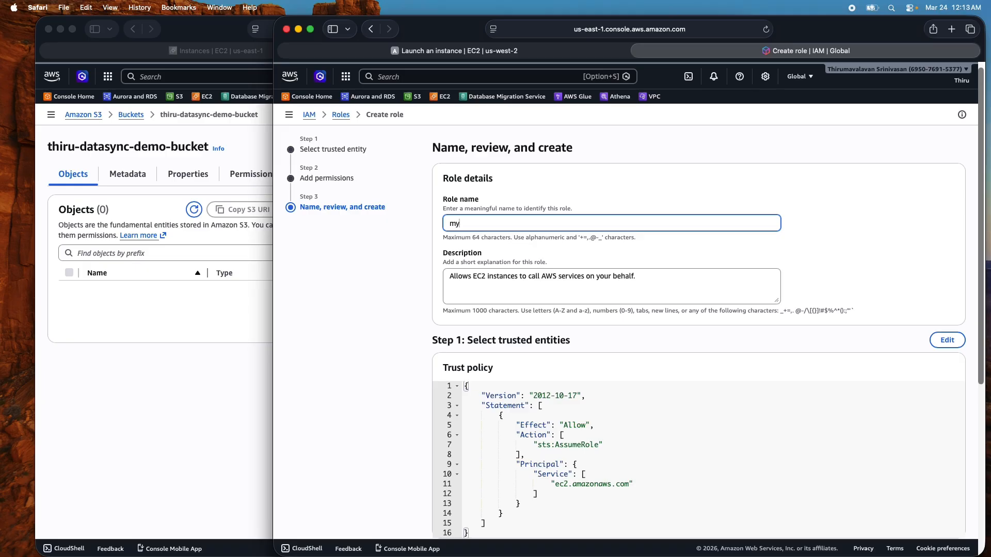
type("EC@DataSyncFu")
key("BackSpace")
key("BackSpace")
type("Role")
left_click(476, 223)
key("BackSpace")
type("2")
scroll(709, 363, "down", 5)
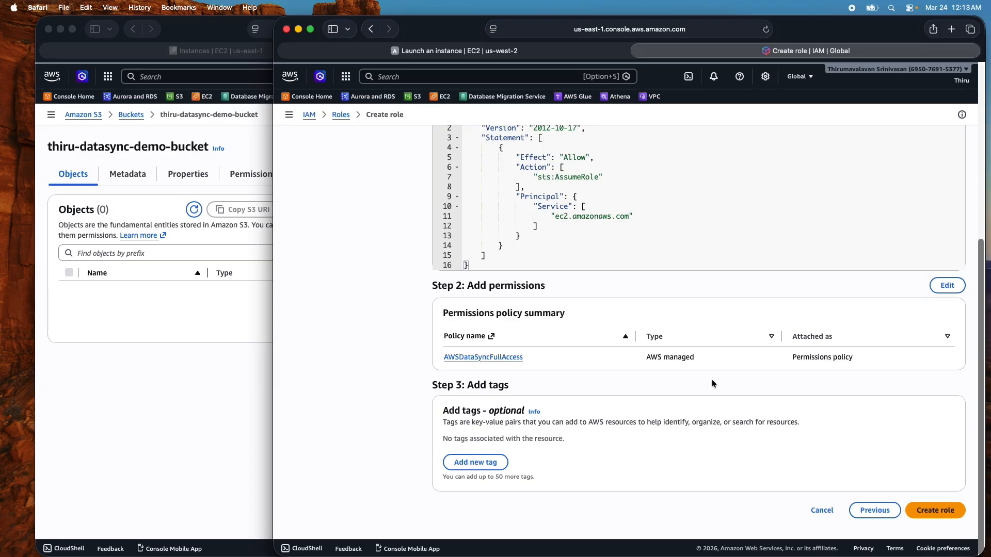
left_click(938, 510)
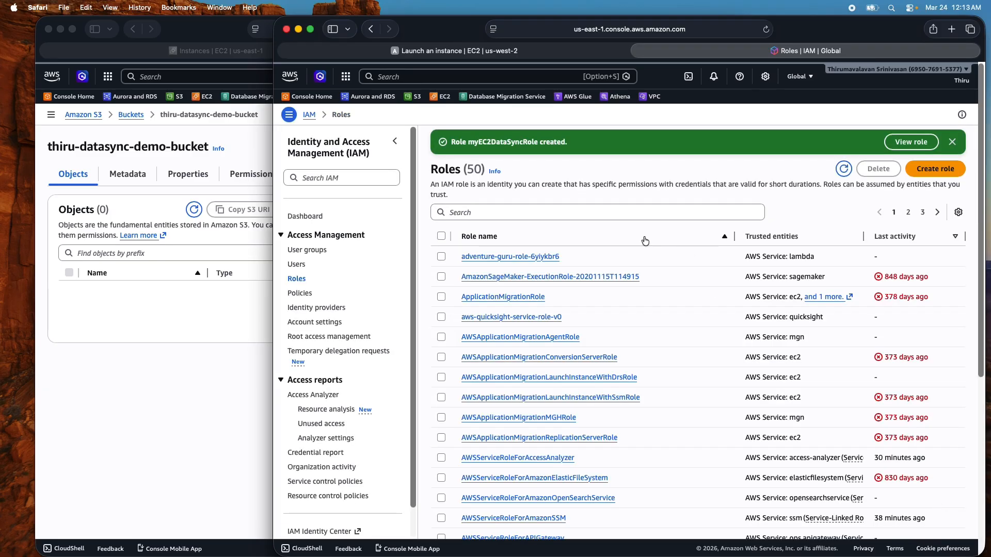
- Find myEC2DataSyncRole by filtering the roles for "my", open it, and review its trust relationships and permissions
left_click(456, 212)
type("my")
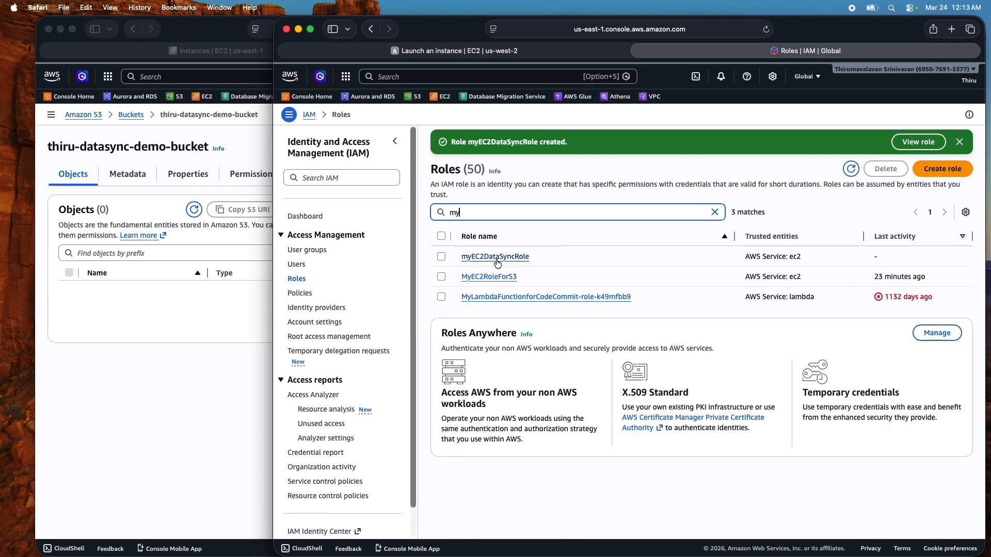
left_click(497, 257)
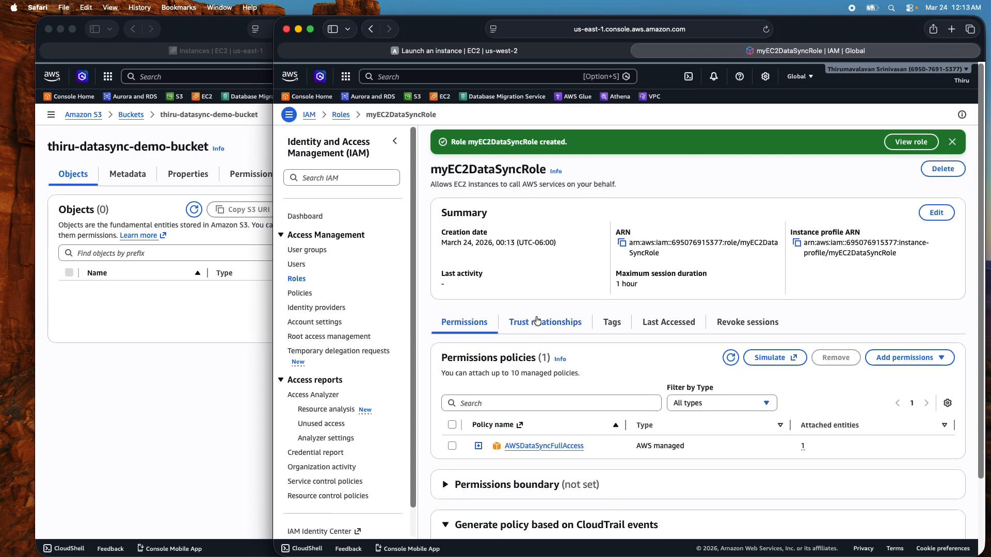
left_click(536, 321)
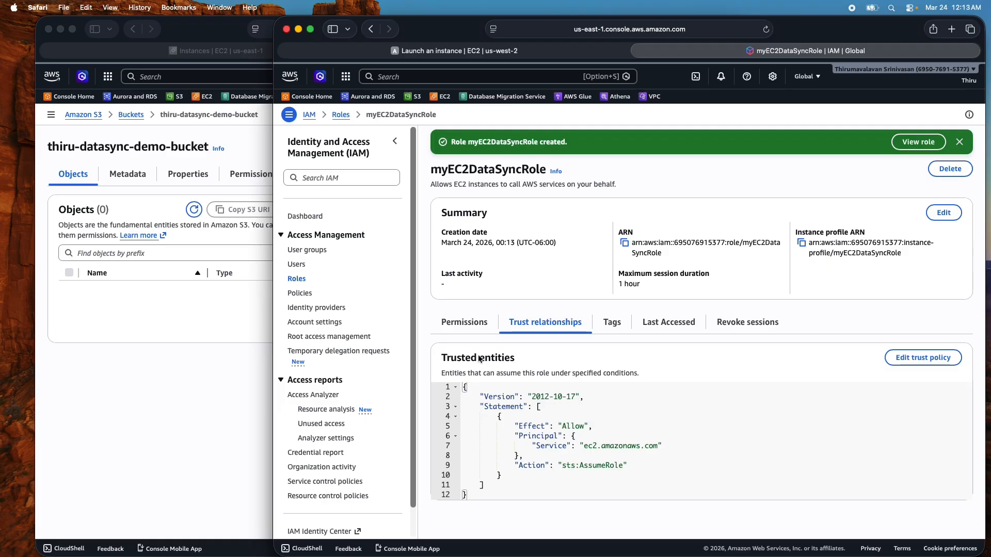
left_click(464, 324)
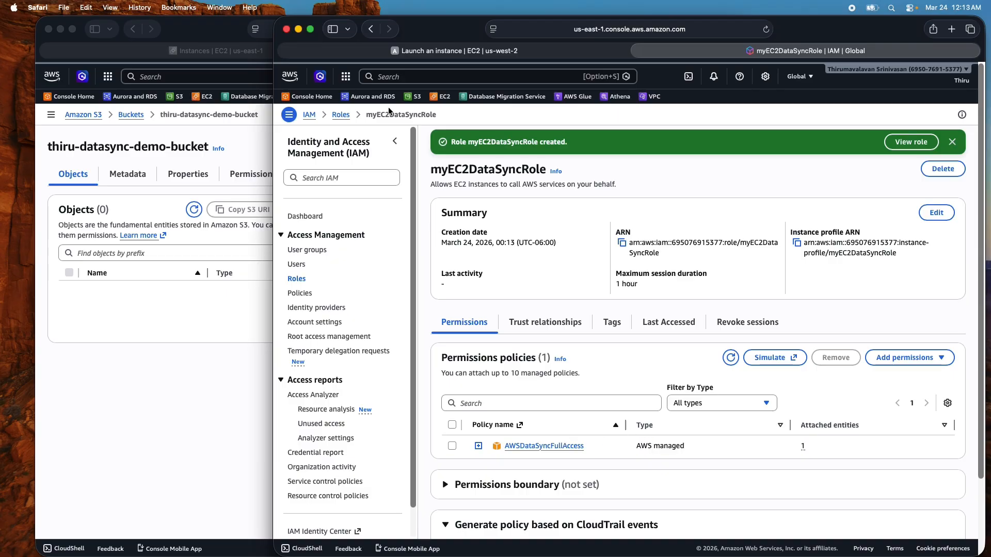
- Return to the EC2 instance launch page, dismiss the service search, and select the aws-datasync-2.0.1774013252.1-x86_64-gp2 community AMI for the instance
left_click(448, 51)
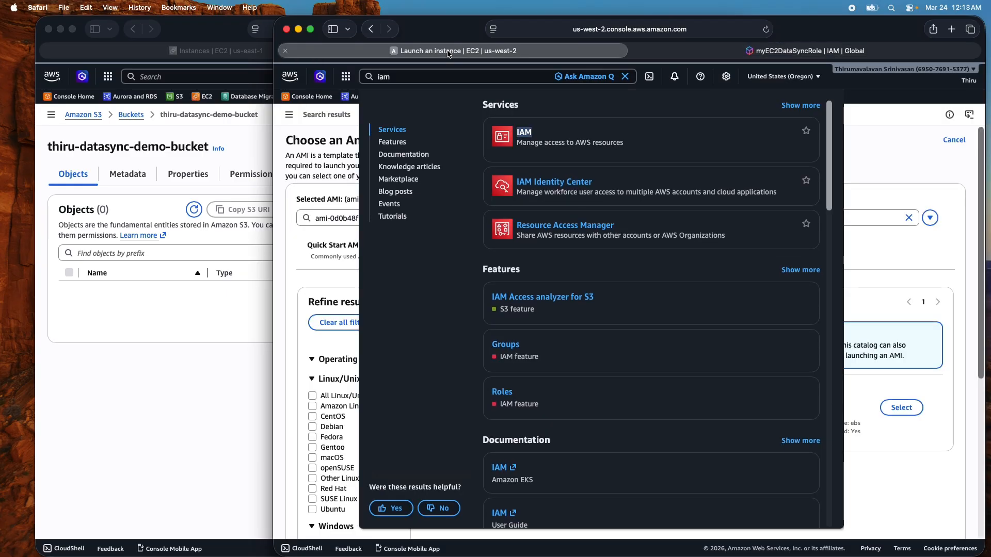
left_click(625, 76)
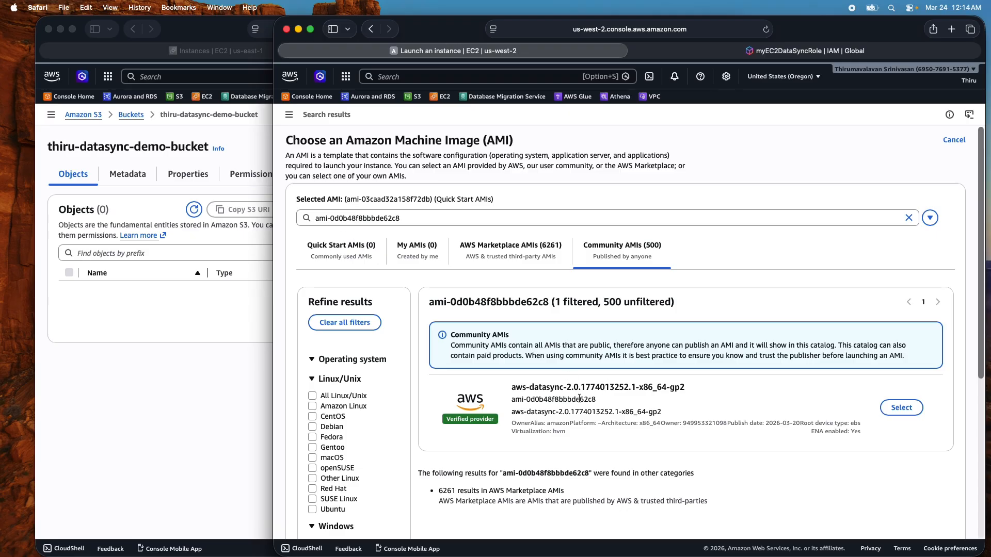
left_click(897, 413)
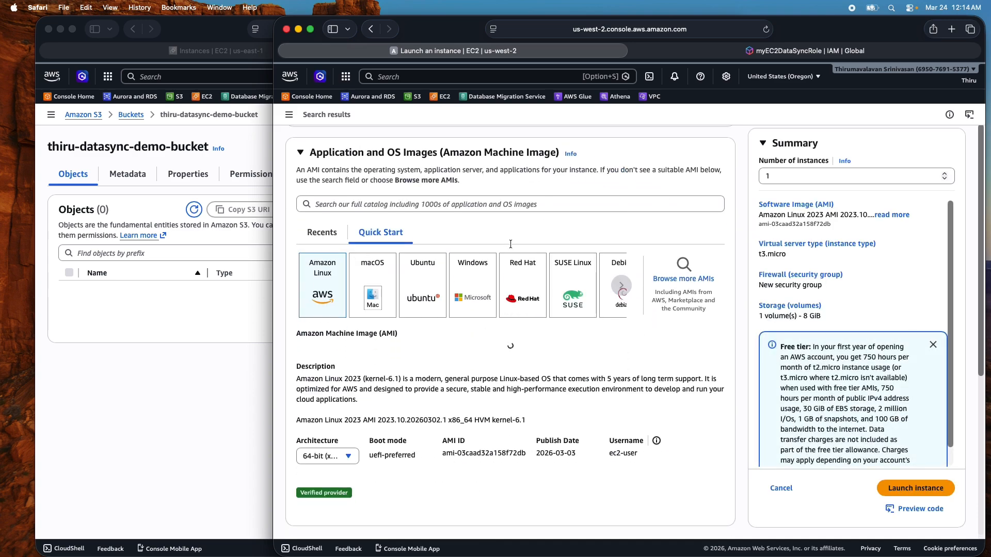
scroll(510, 244, "up", 3)
scroll(511, 249, "down", 1)
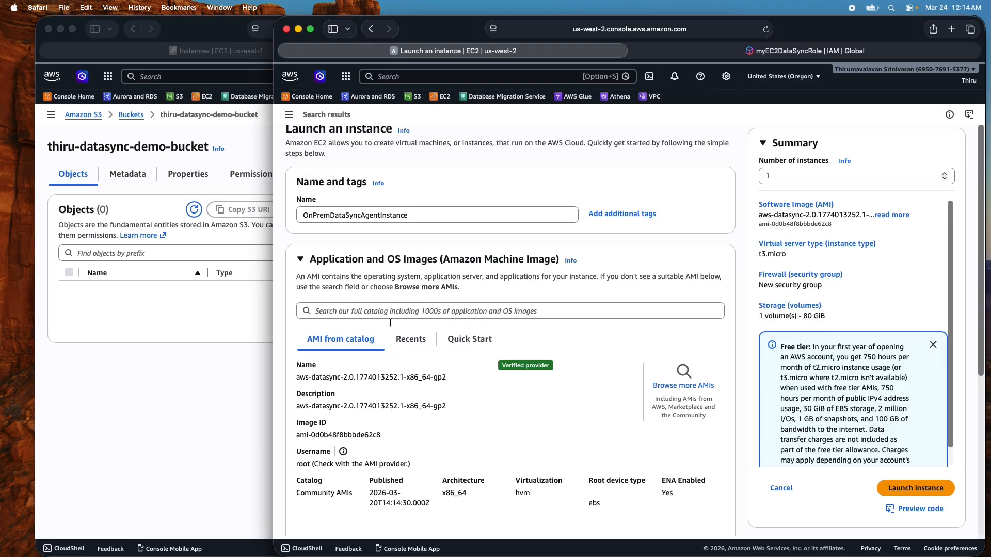
- Set the agent instance's type to t2.large
scroll(494, 407, "down", 5)
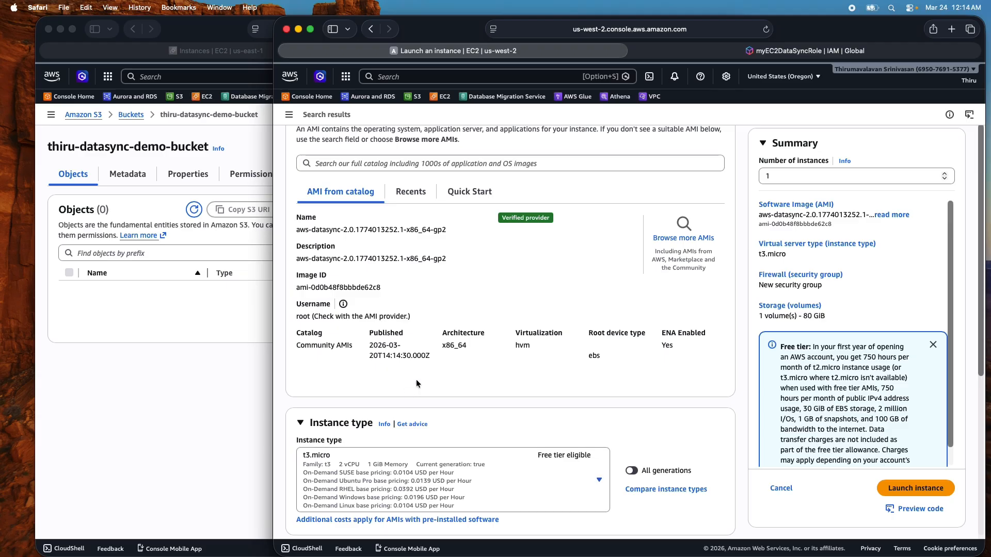
scroll(522, 428, "down", 2)
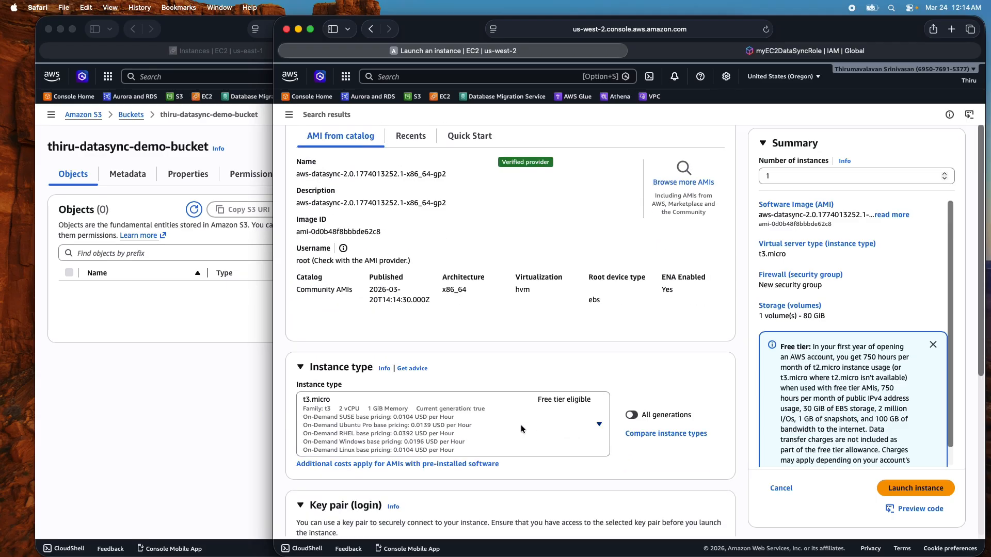
left_click(569, 428)
scroll(524, 310, "down", 2)
scroll(525, 309, "down", 2)
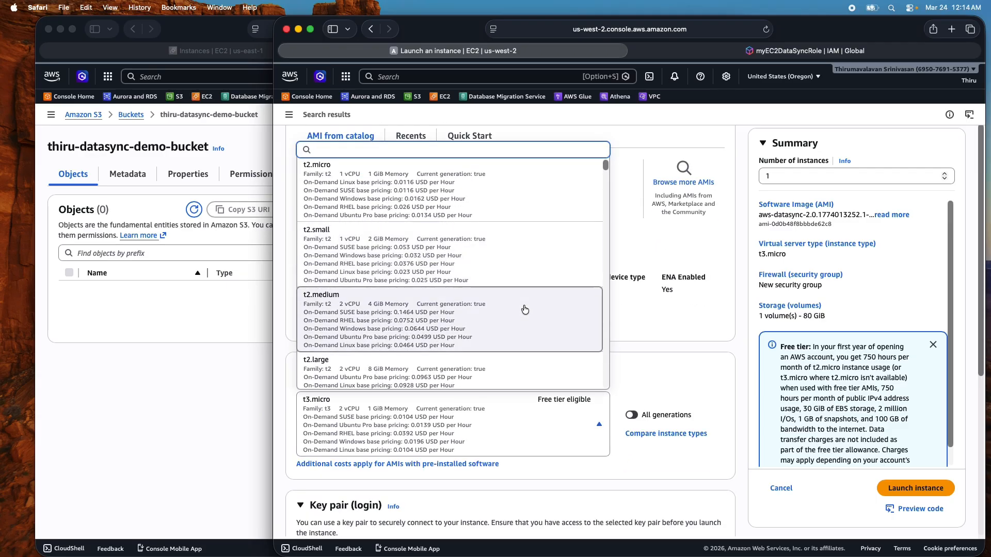
left_click(380, 374)
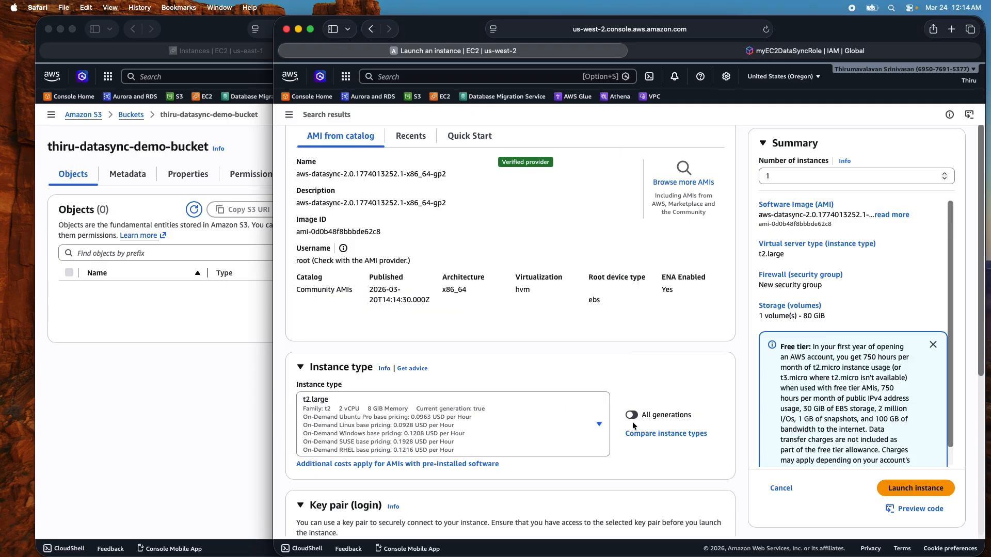
- Set the instance's login option to proceed without a key pair
scroll(589, 451, "down", 5)
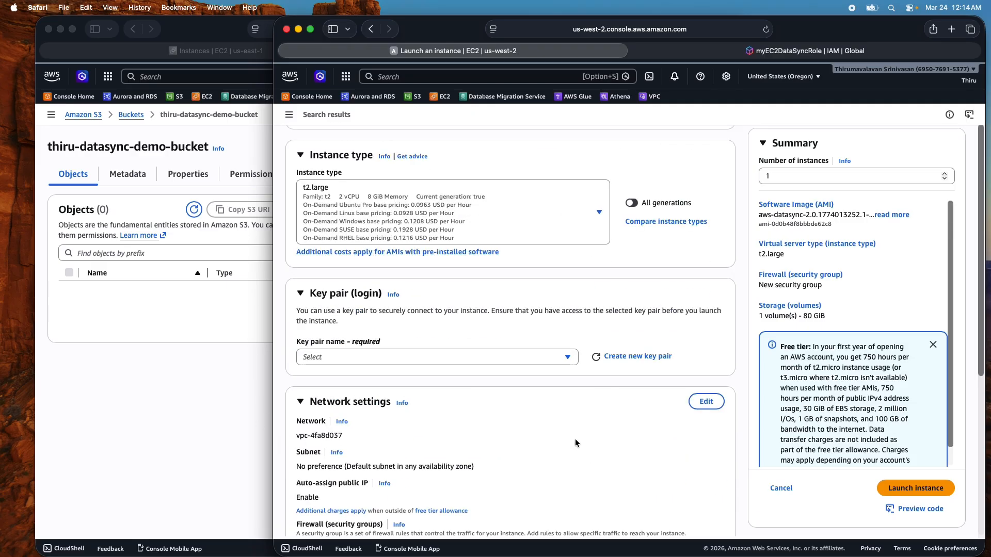
left_click(438, 361)
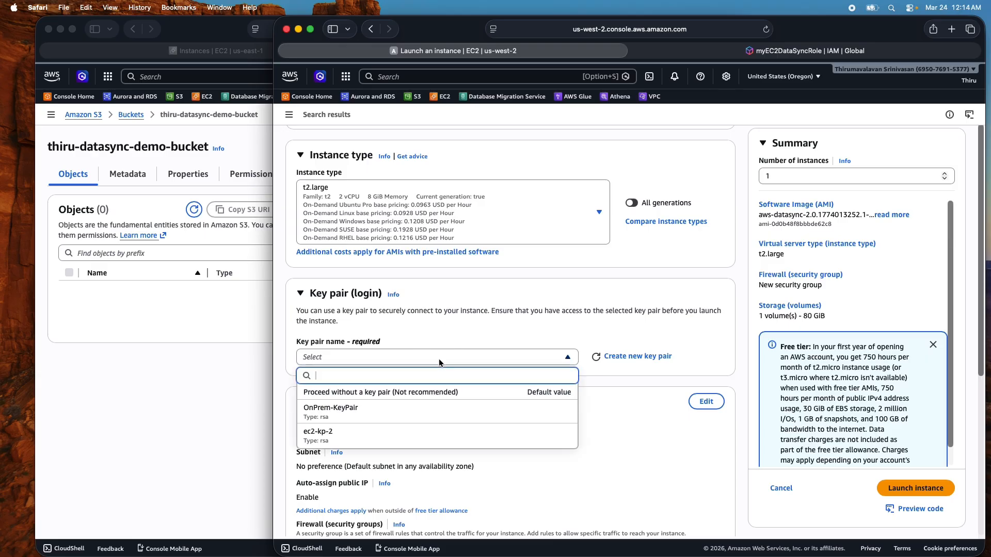
left_click(388, 394)
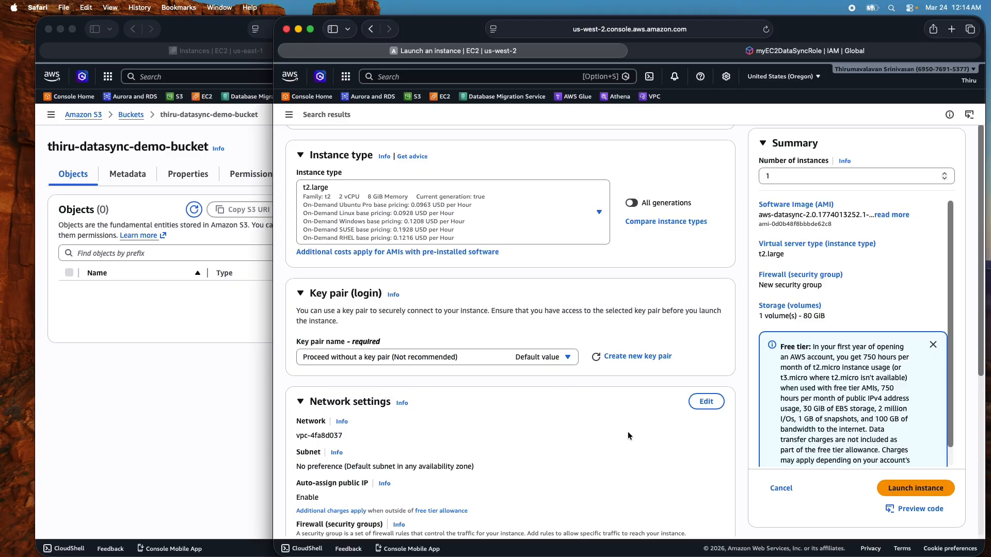
- Edit the network settings to place the instance in OnPrem-DC-vpc and enable auto-assignment of a public IP
left_click(706, 402)
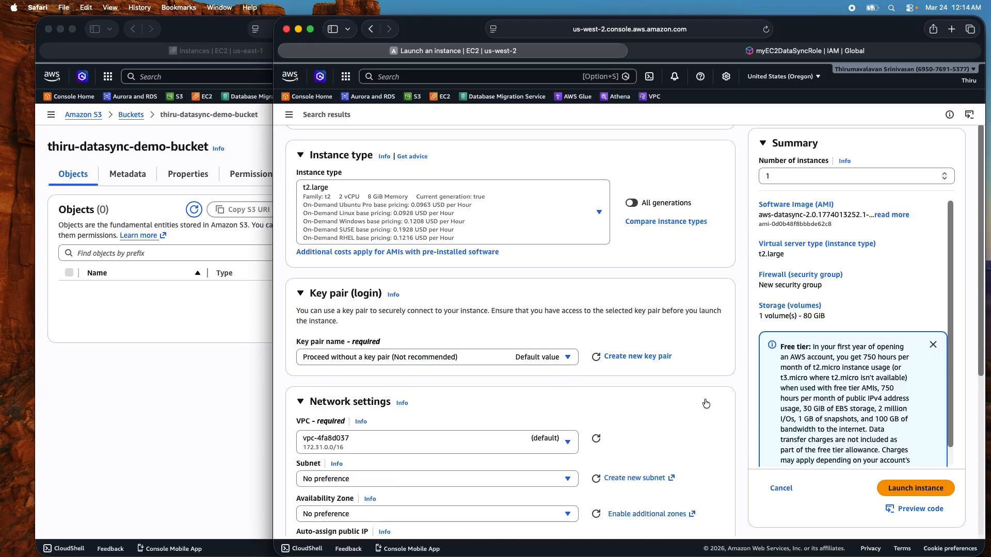
left_click(513, 446)
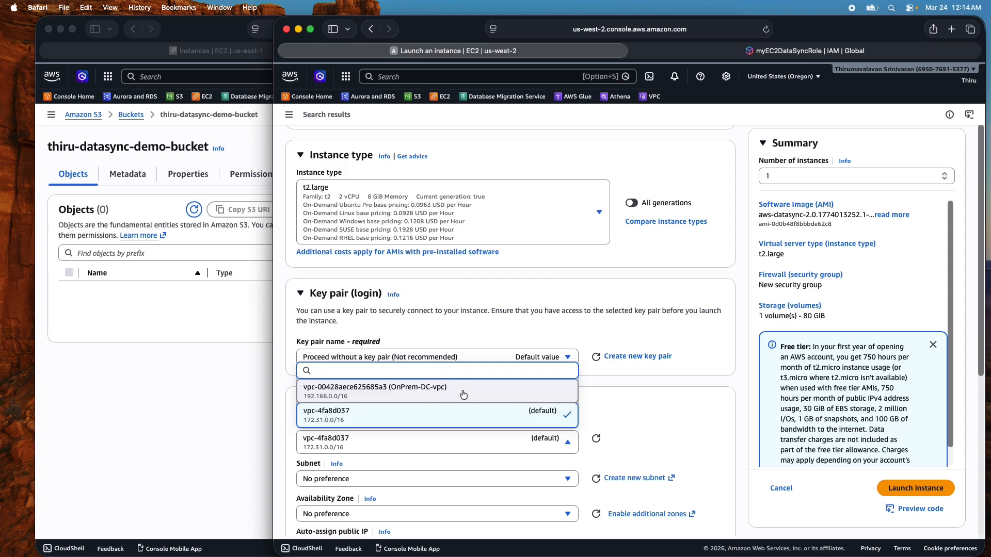
left_click(463, 393)
scroll(651, 437, "down", 5)
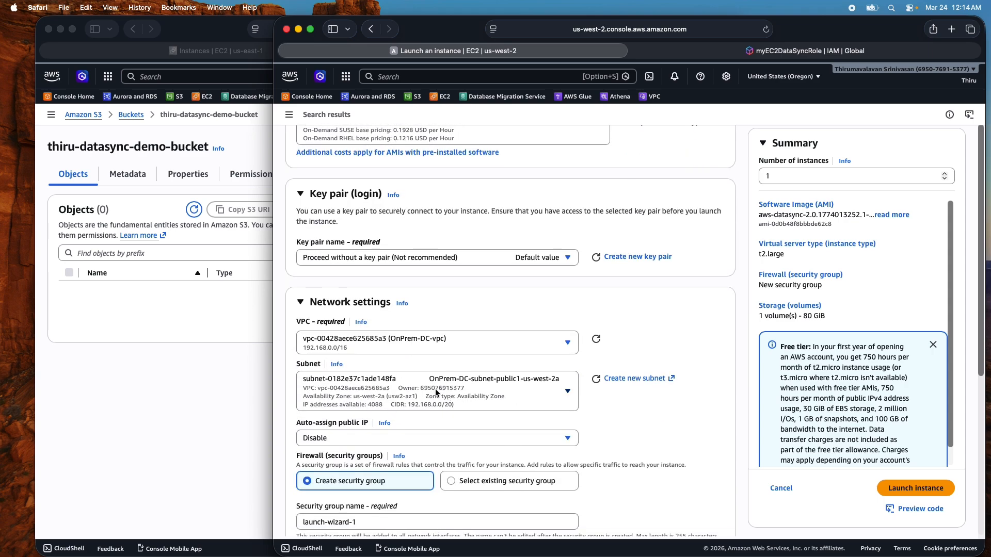
left_click(345, 437)
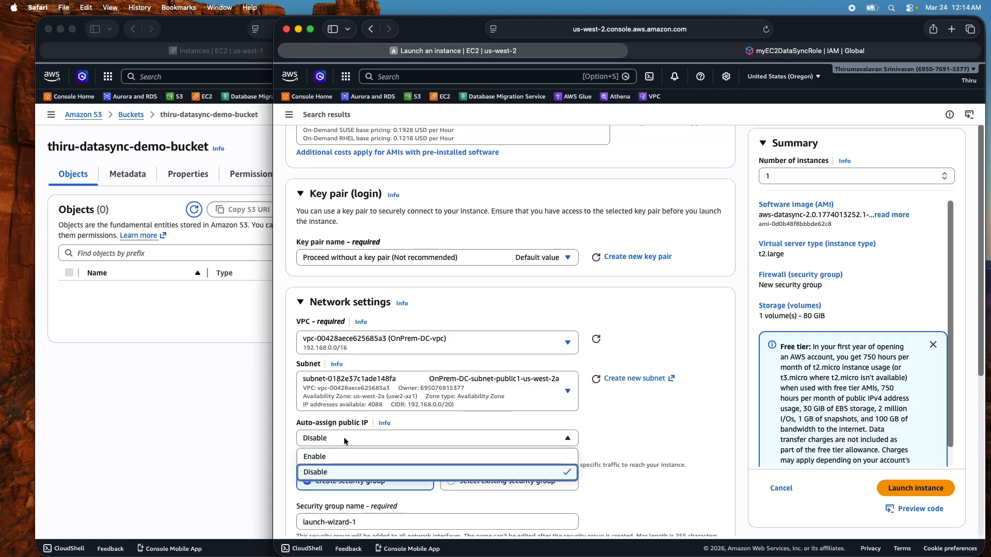
left_click(316, 457)
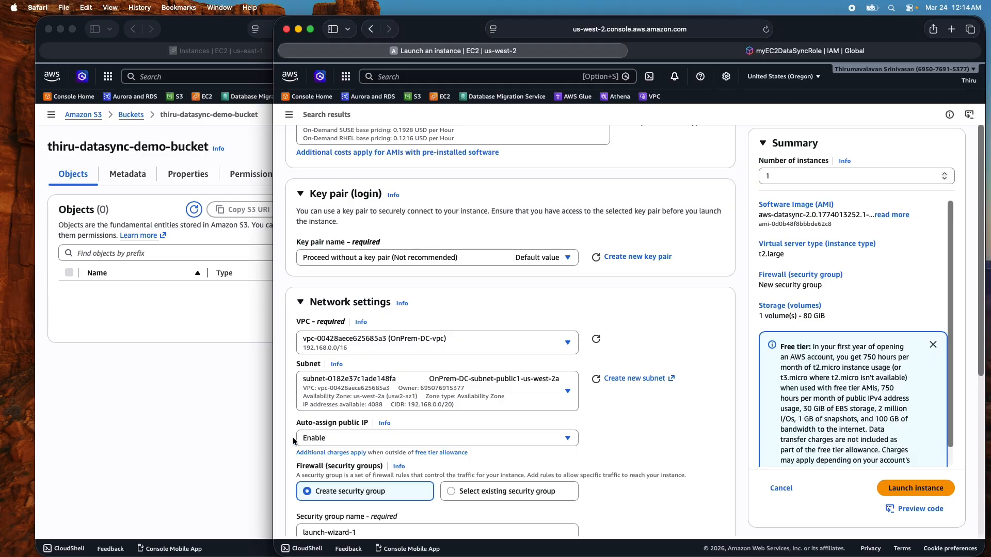
- Name the new security group HTTPAccessSG and replace its description with that same name
scroll(392, 443, "down", 1)
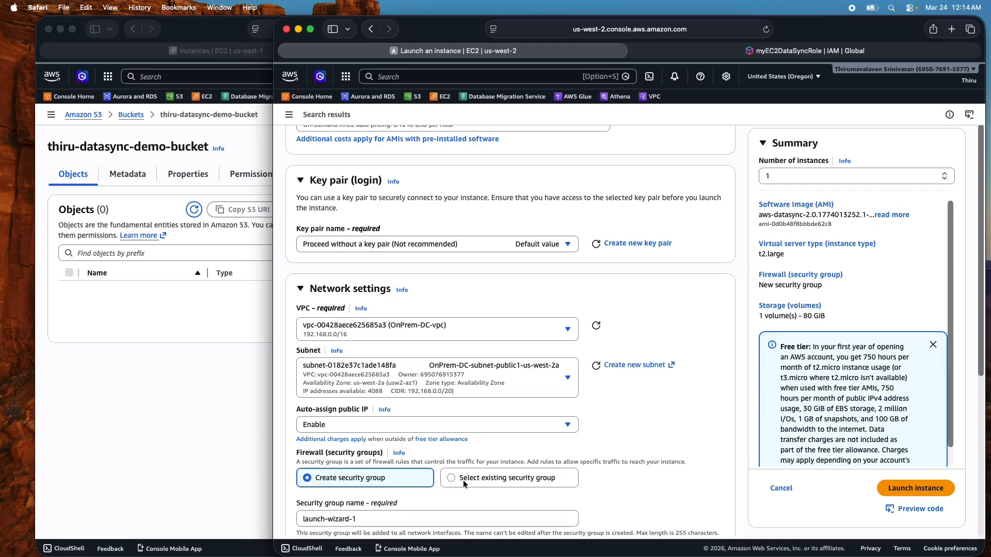
scroll(414, 465, "down", 1)
scroll(414, 462, "down", 5)
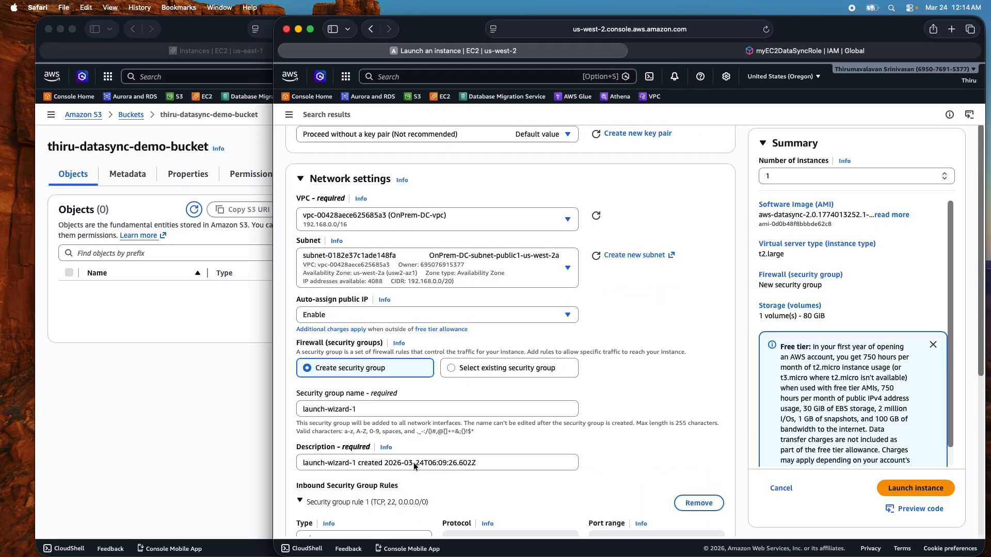
left_click(373, 409)
key("super+a")
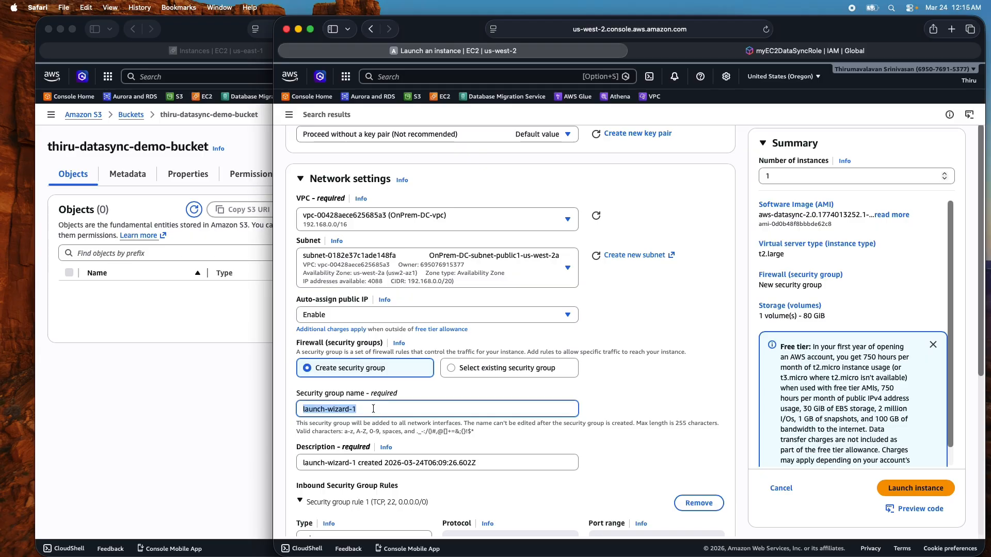
type("HTTP")
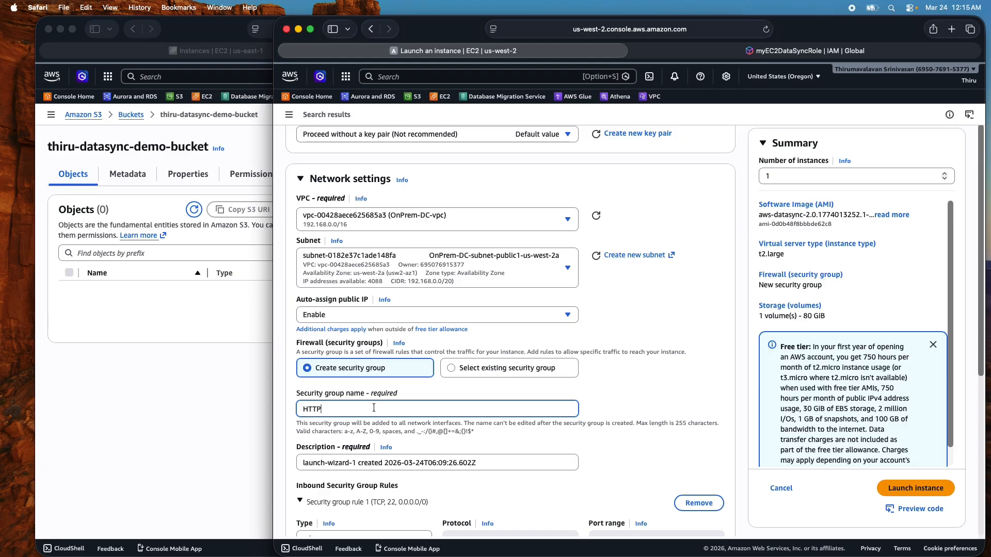
type("AccessSG")
double_click(357, 408)
key("super+c")
triple_click(339, 461)
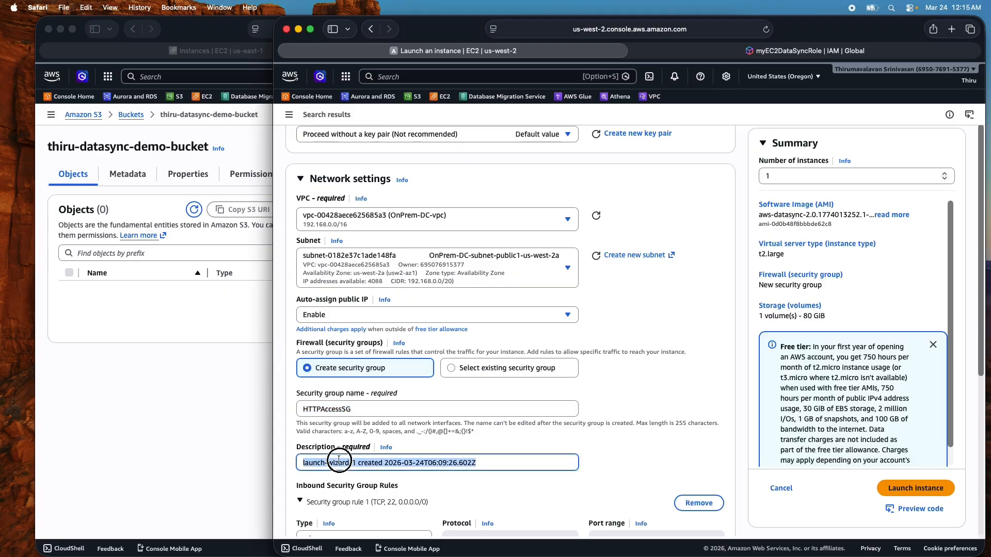
key("super+v")
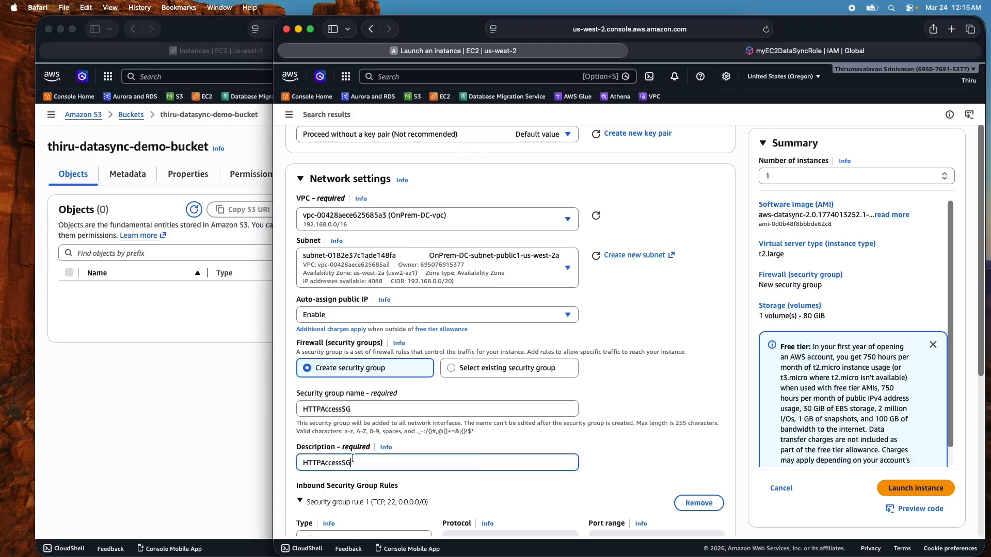
- Change the first inbound security group rule's type to HTTP
scroll(335, 454, "down", 3)
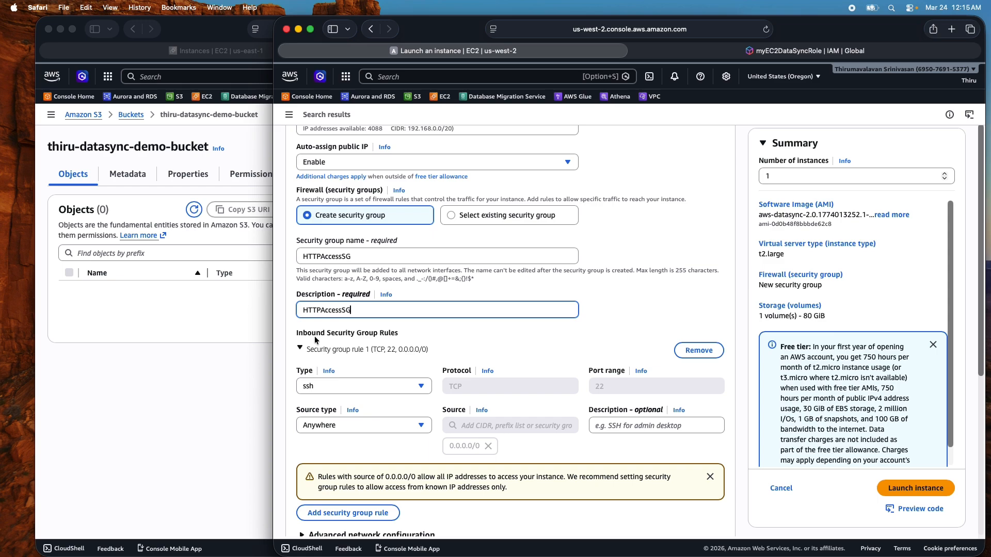
left_click(361, 395)
scroll(349, 310, "down", 1)
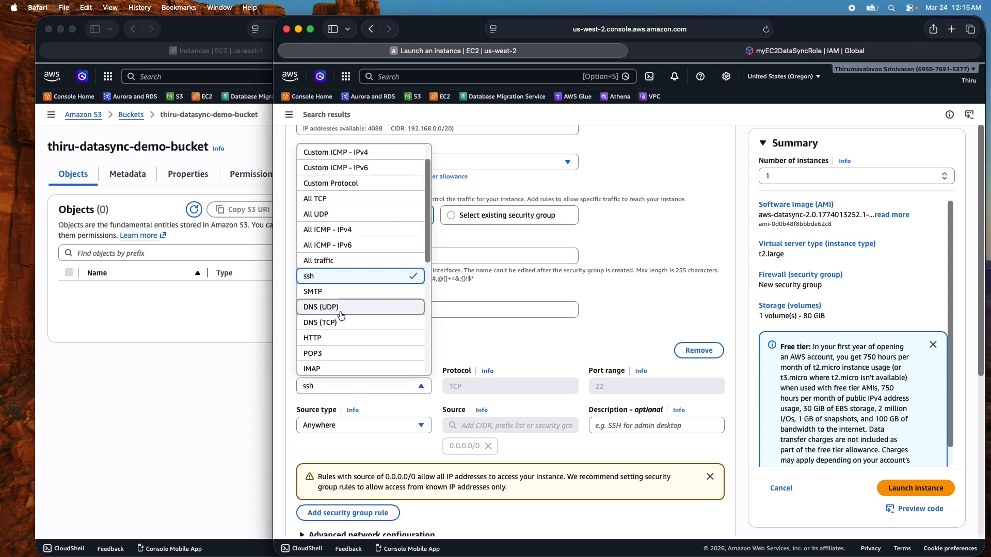
left_click(327, 344)
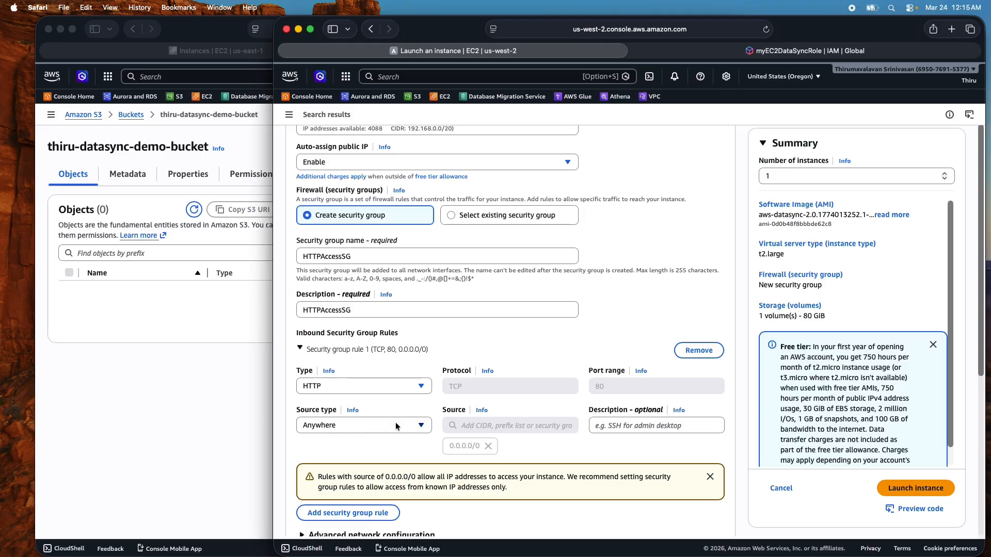
- Expand the instance's advanced details and assign myEC2DataSyncRole as its IAM instance profile
scroll(397, 426, "down", 3)
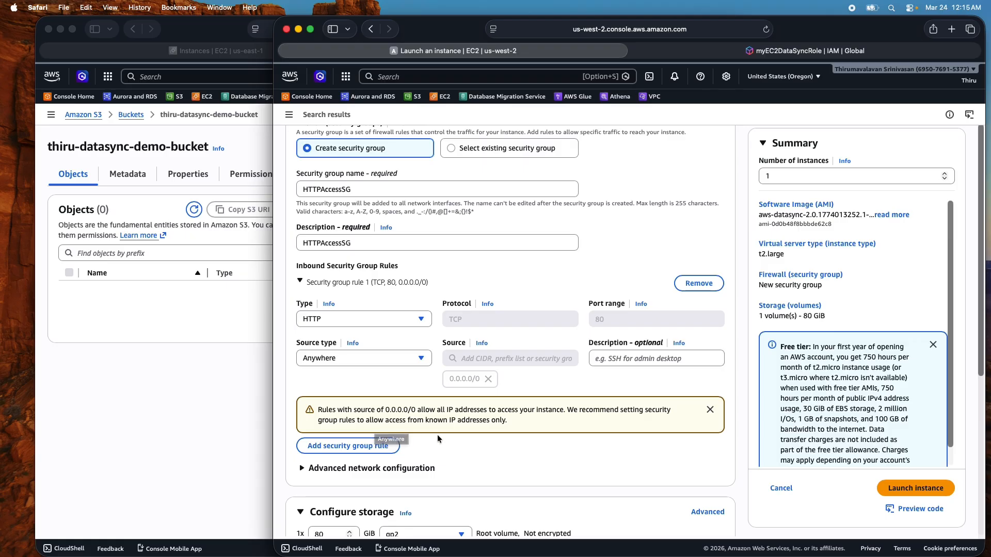
scroll(438, 439, "down", 3)
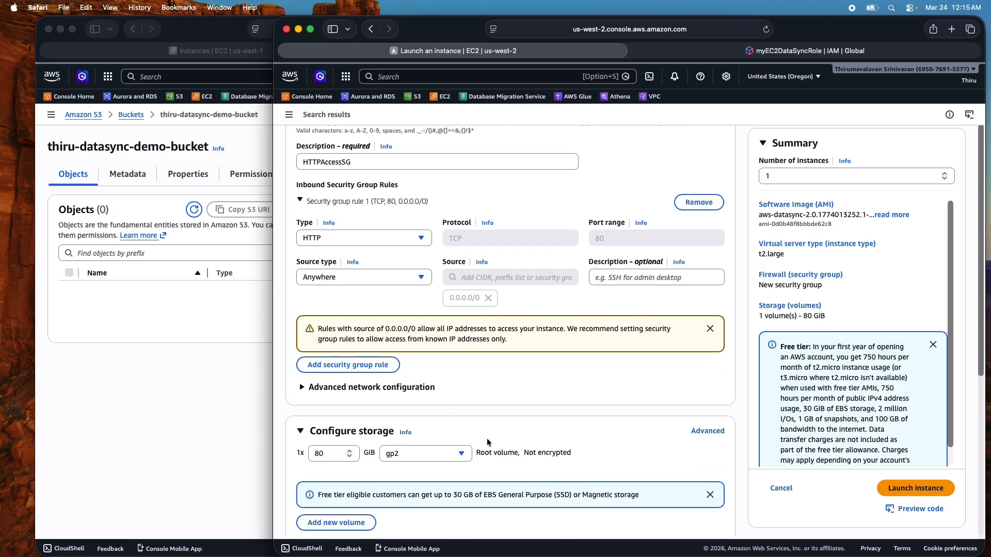
scroll(610, 431, "down", 4)
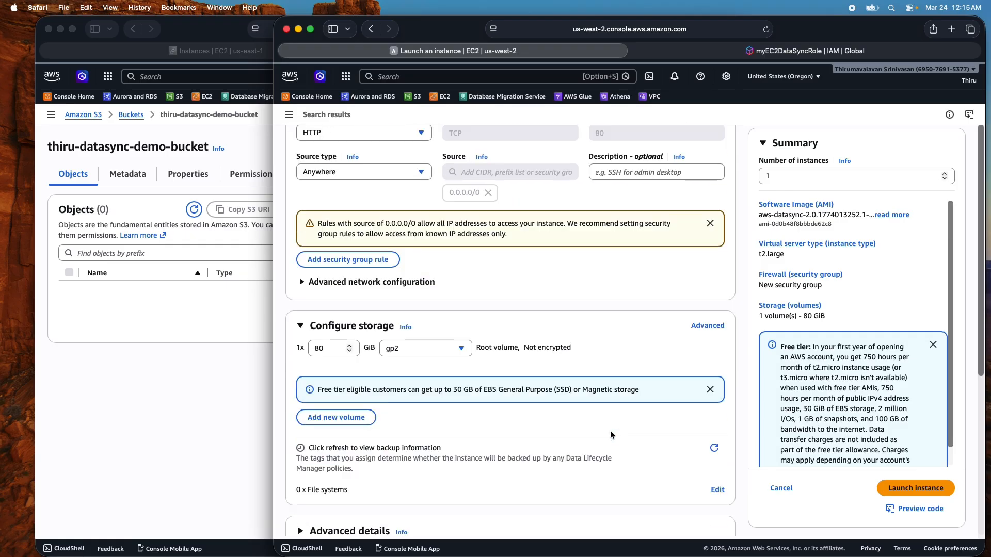
scroll(610, 434, "down", 1)
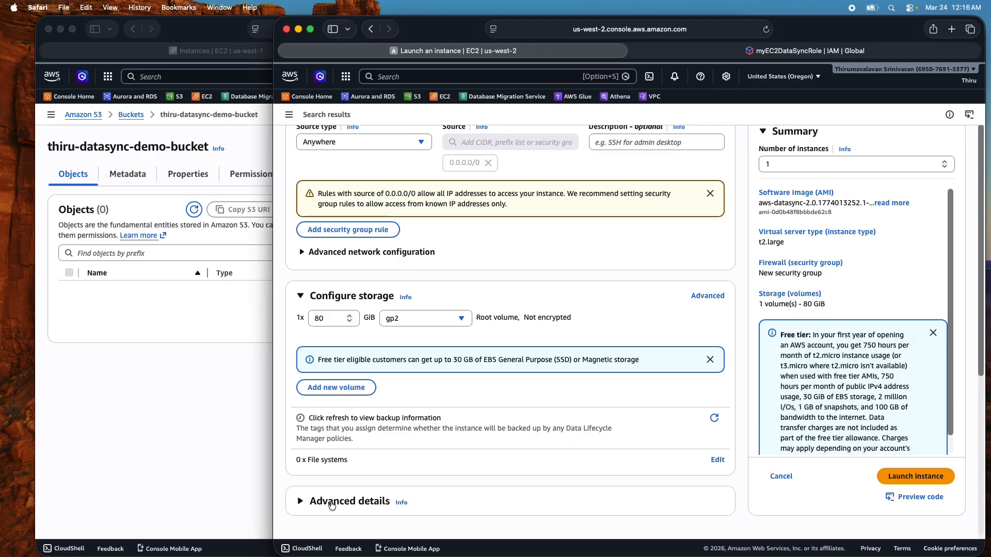
left_click(332, 503)
scroll(469, 438, "down", 6)
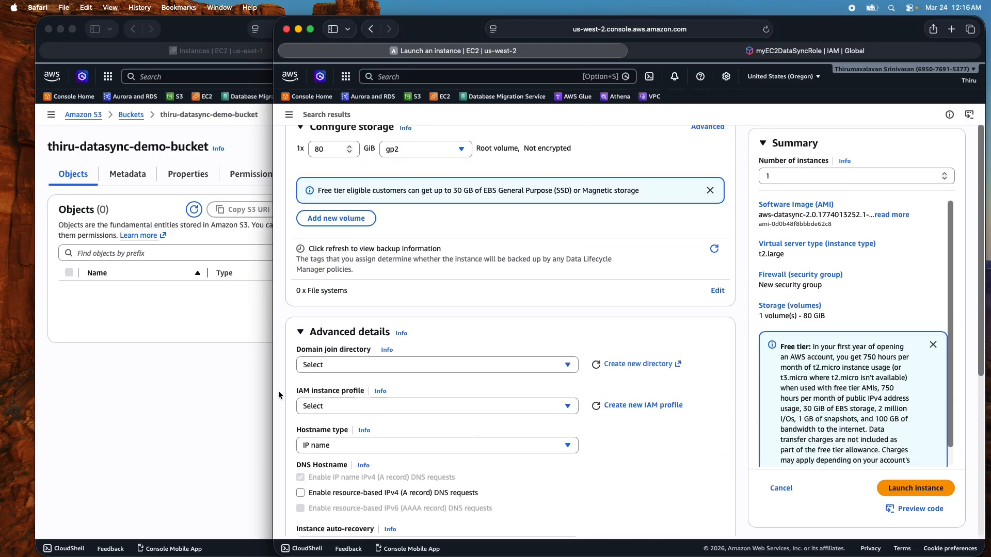
left_click(569, 406)
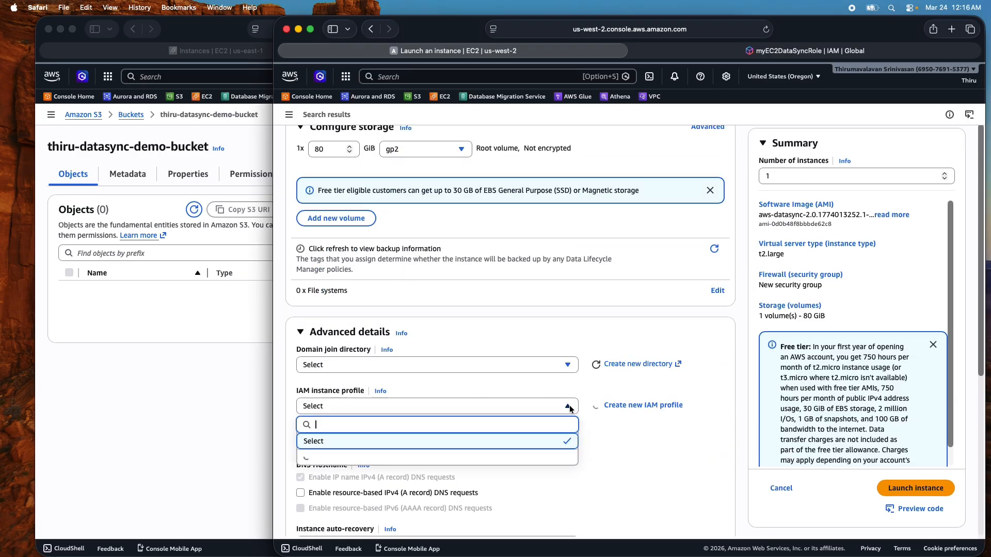
type("my")
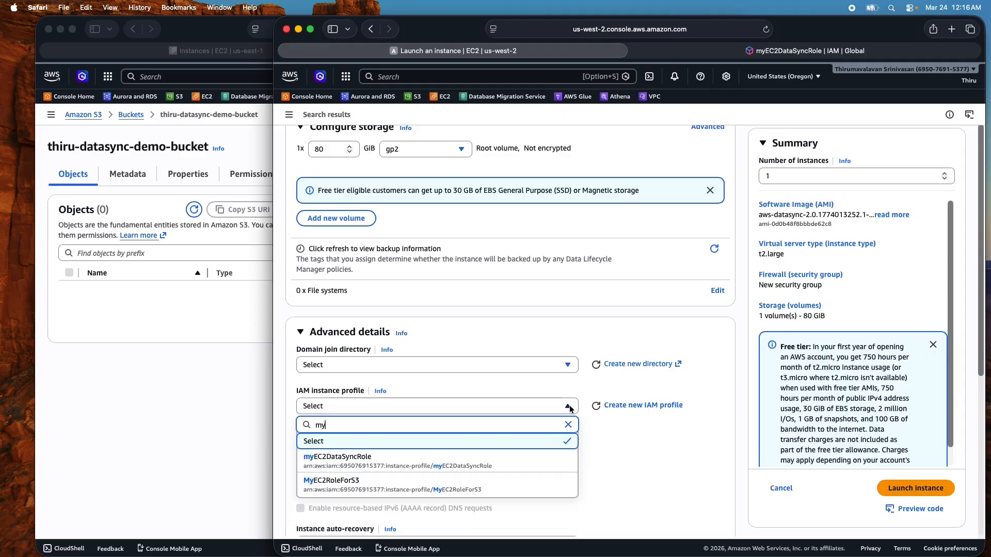
left_click(348, 459)
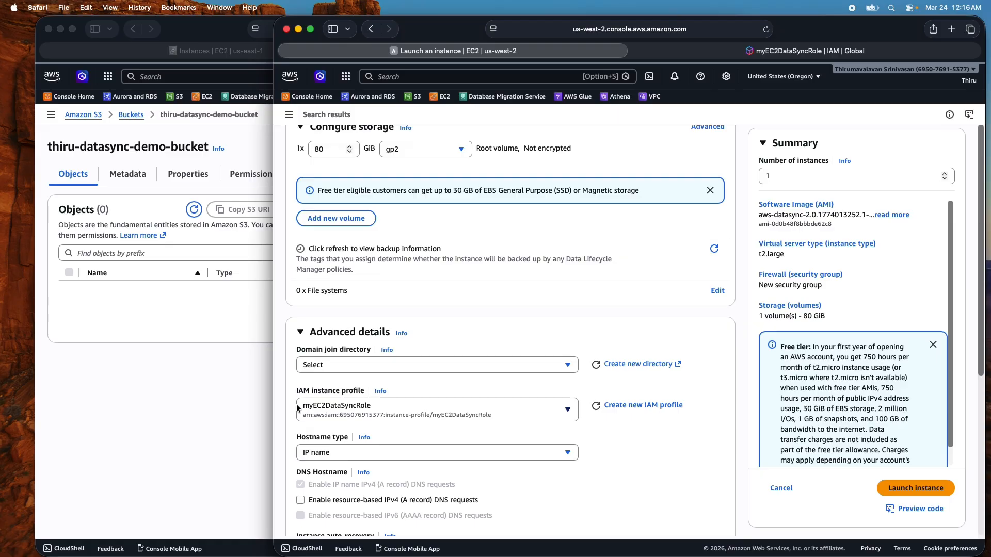
- Launch the DataSync agent instance with these settings and open the list of all instances
scroll(672, 431, "down", 5)
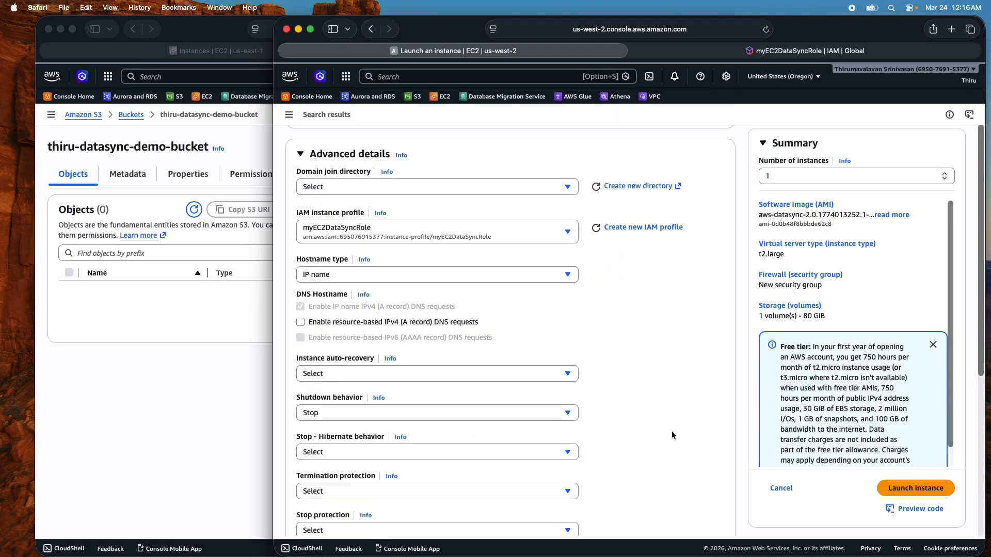
scroll(671, 431, "down", 20)
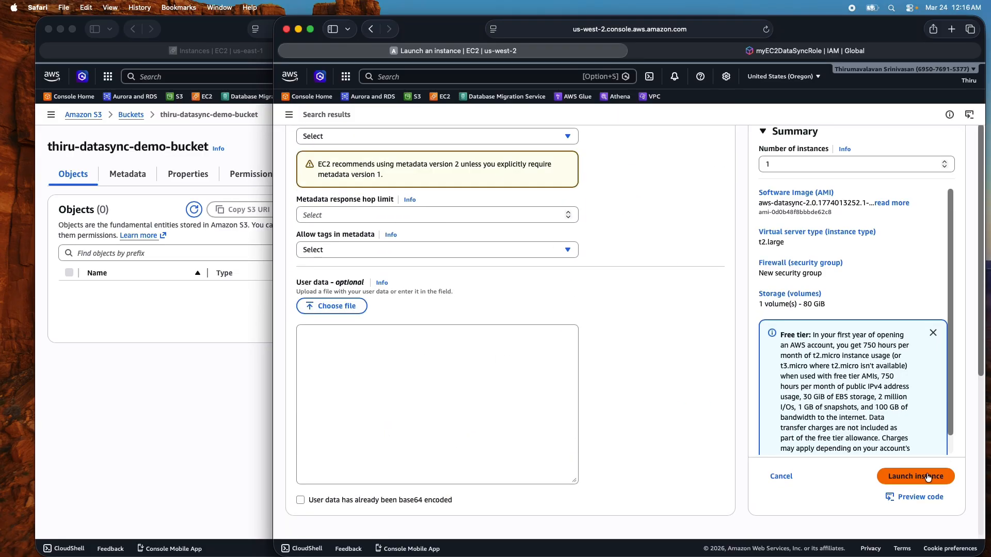
left_click(925, 476)
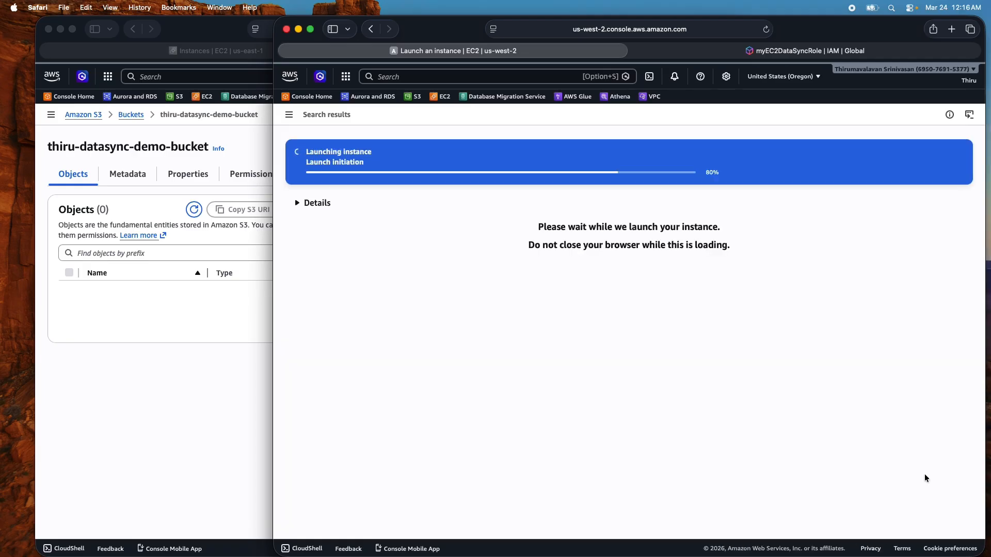
scroll(890, 448, "down", 2)
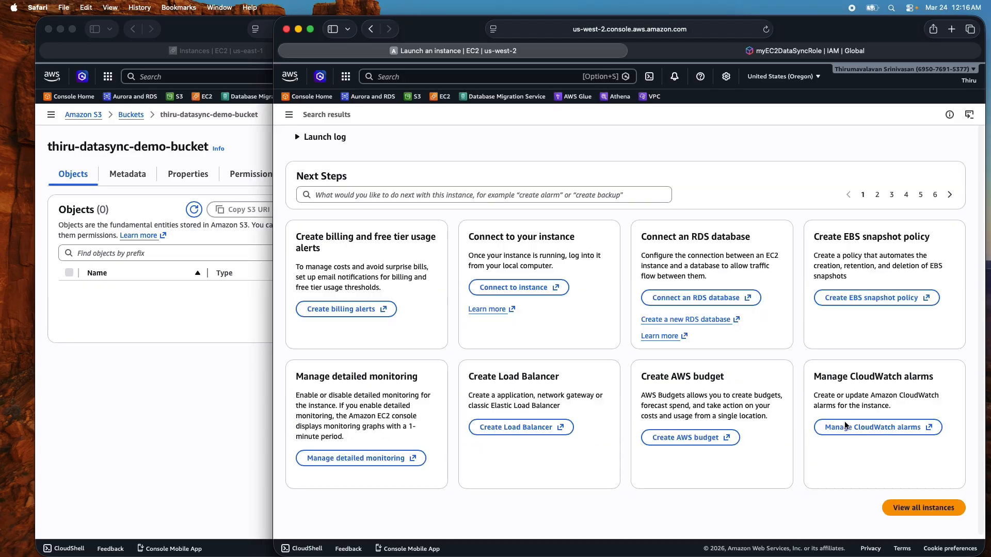
left_click(903, 508)
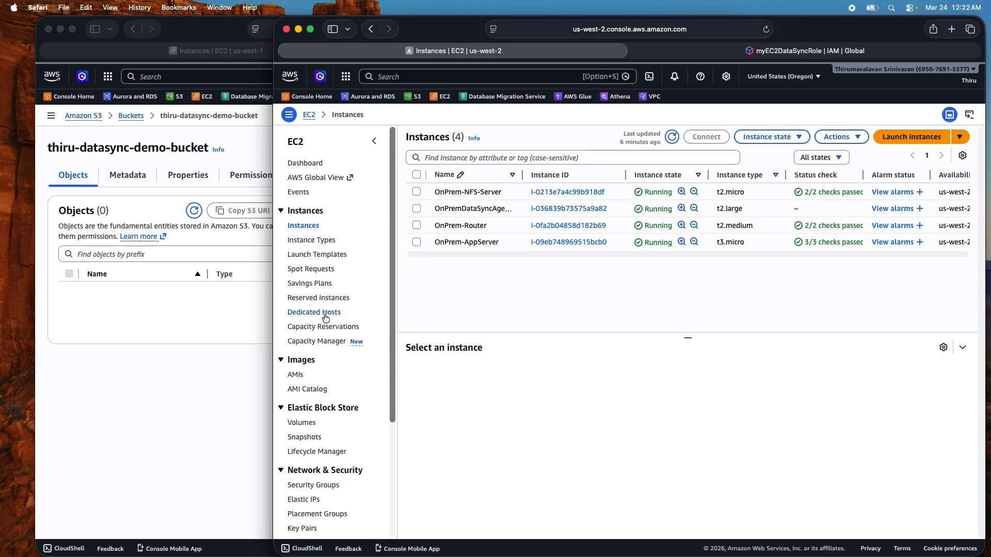
- Open the VPC console in a new tab of the N. Virginia window and start creating an endpoint
left_click(202, 329)
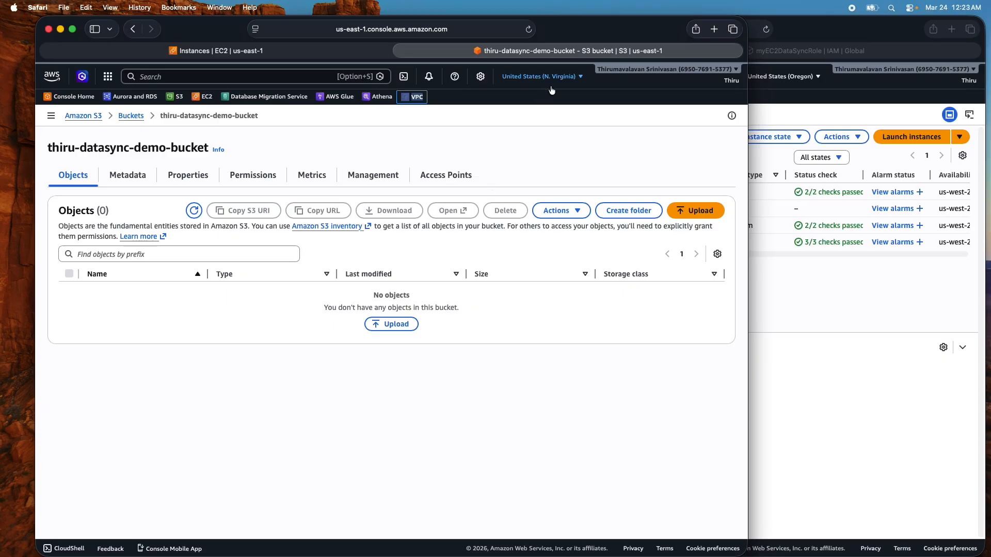
right_click(413, 97)
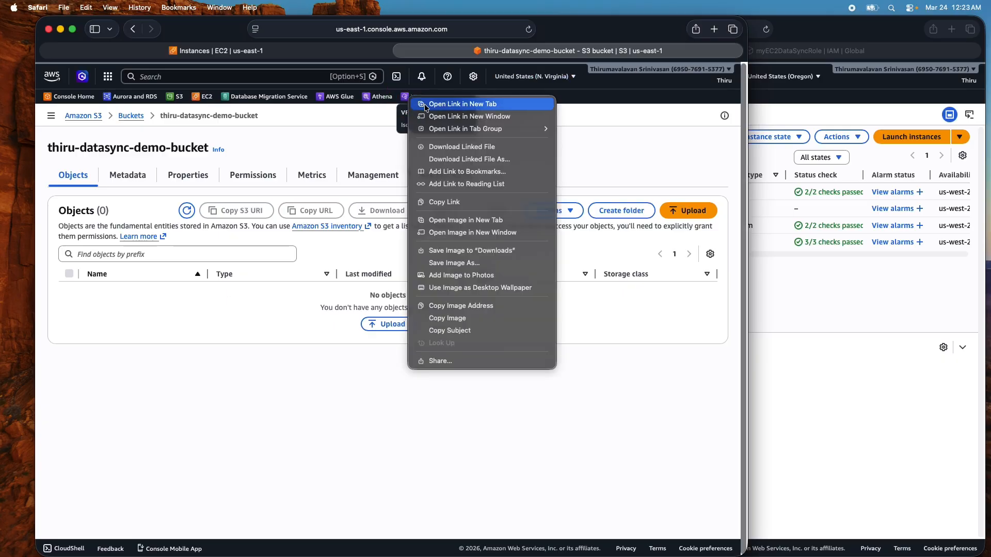
left_click(448, 103)
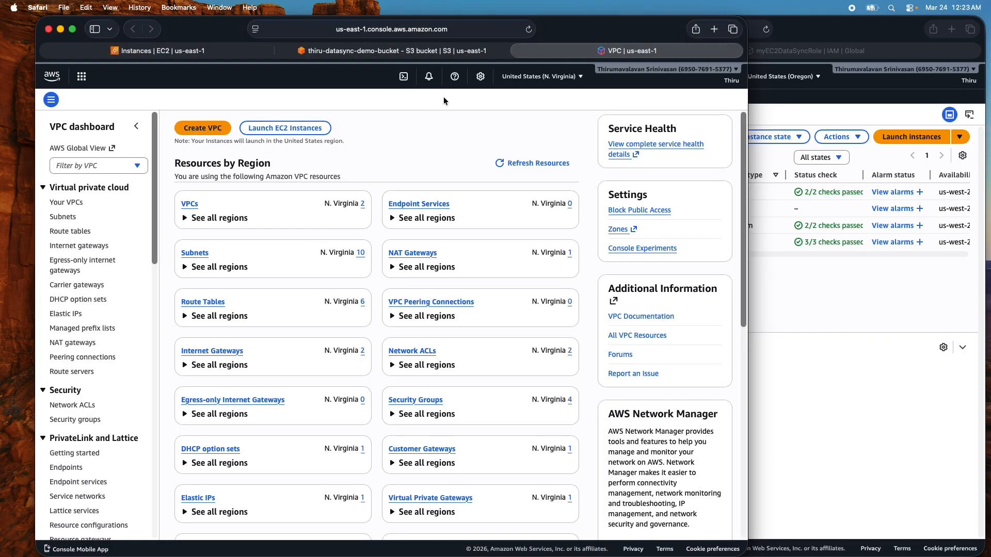
scroll(87, 455, "down", 1)
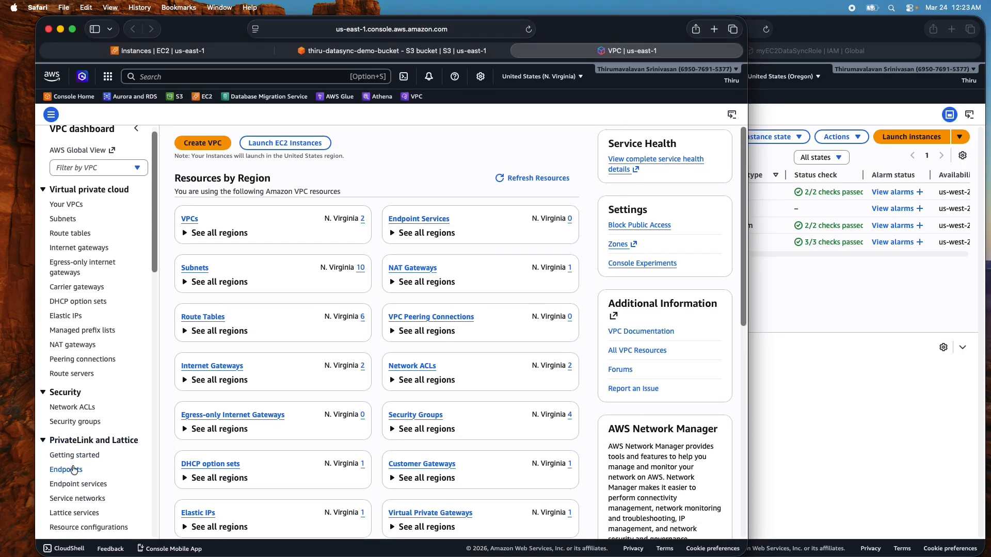
left_click(72, 473)
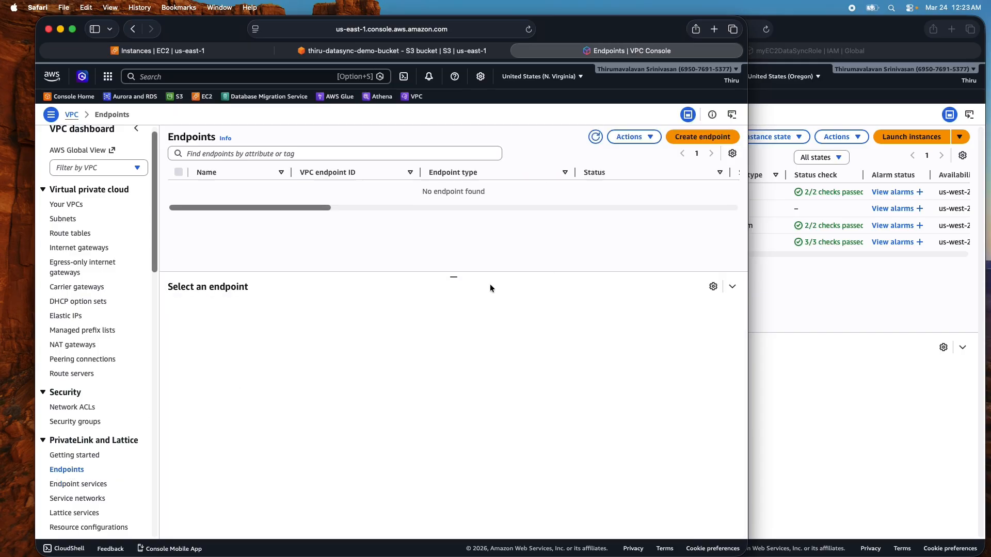
left_click(693, 137)
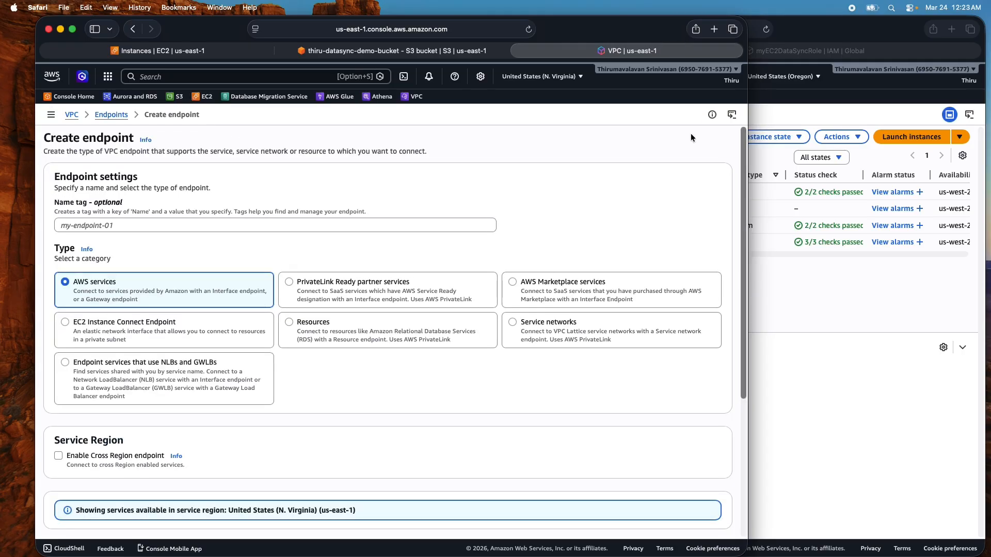
- Name the new endpoint myDataSyncVPCendpoint
left_click(133, 224)
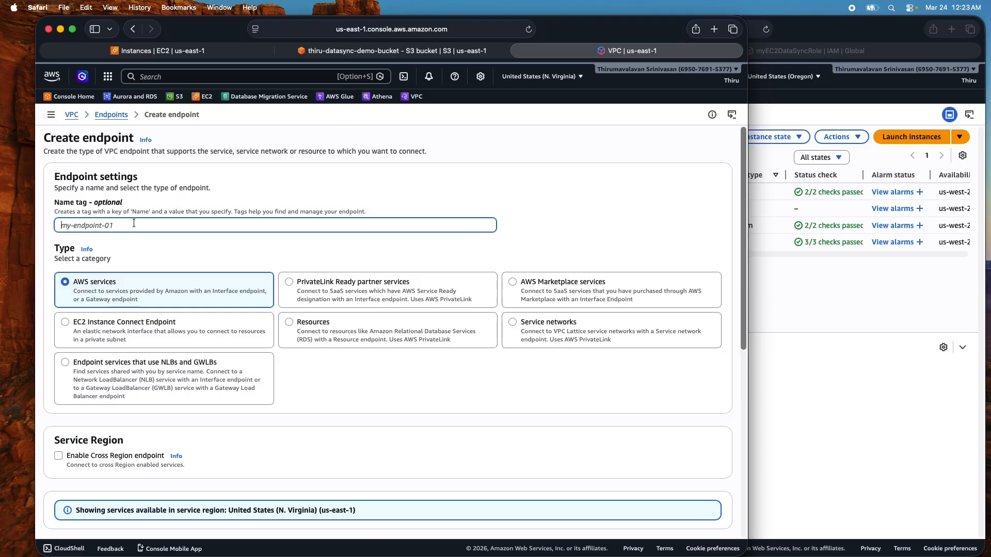
type("myDataSyncVPCend")
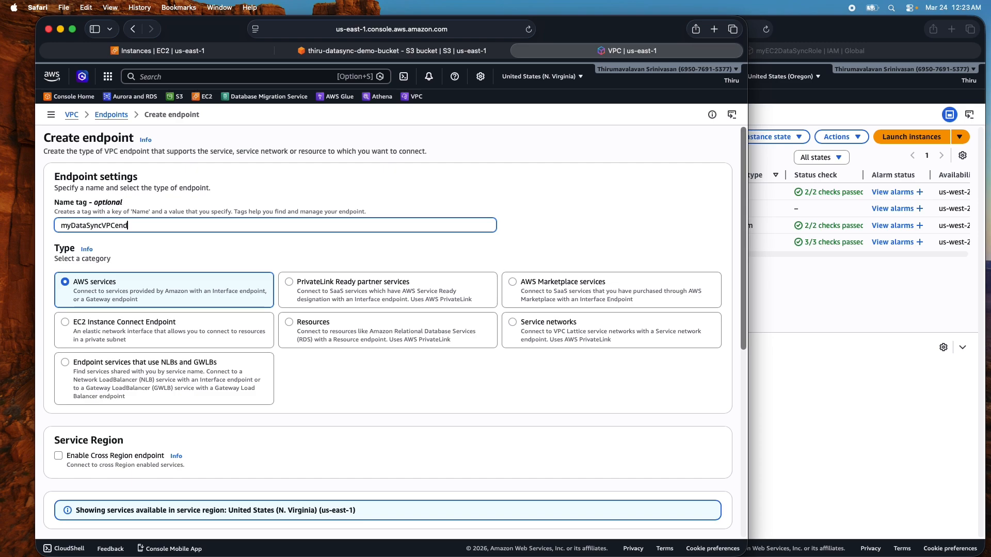
type("point")
- Filter the endpoint services by datasync and select com.amazonaws.us-east-1.datasync
scroll(273, 349, "down", 5)
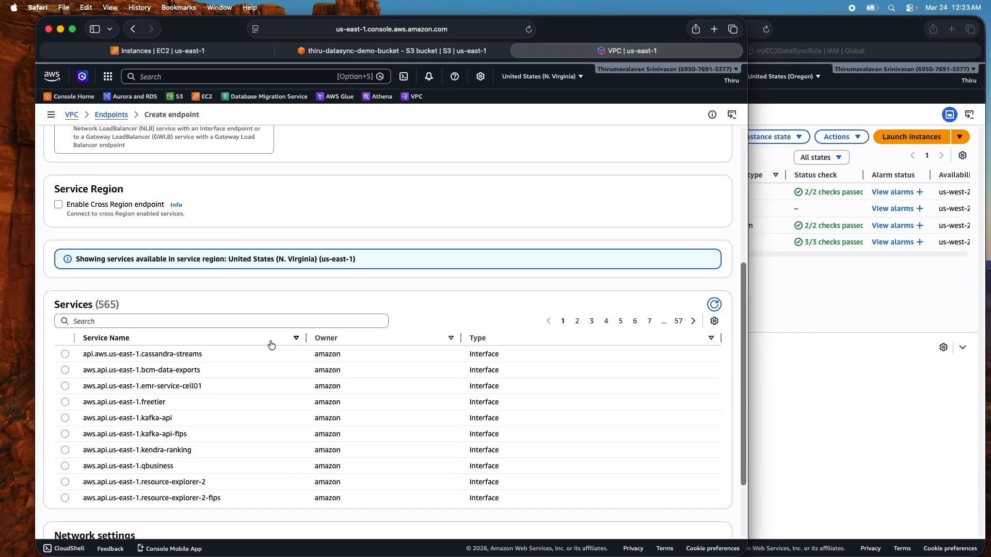
left_click(133, 322)
type("datasync")
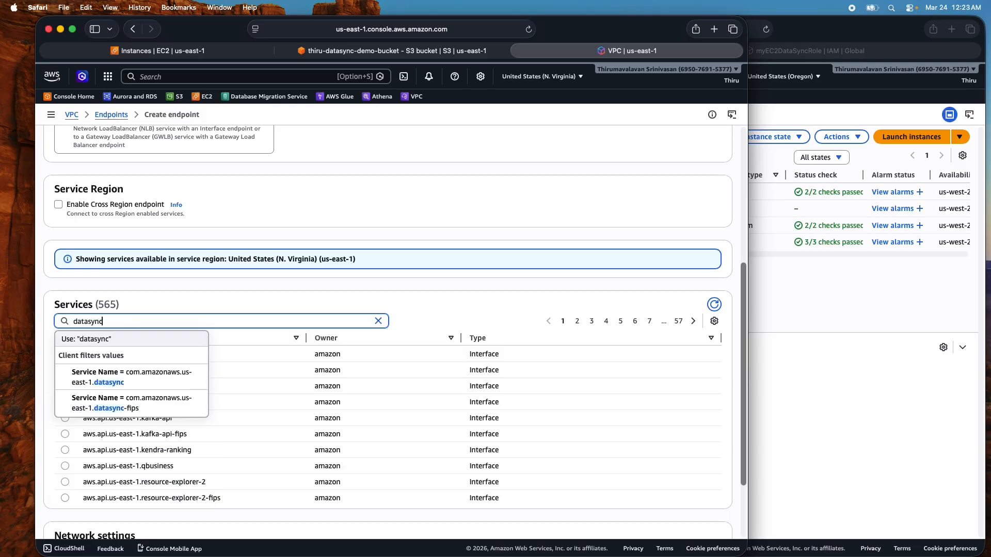
key("Return")
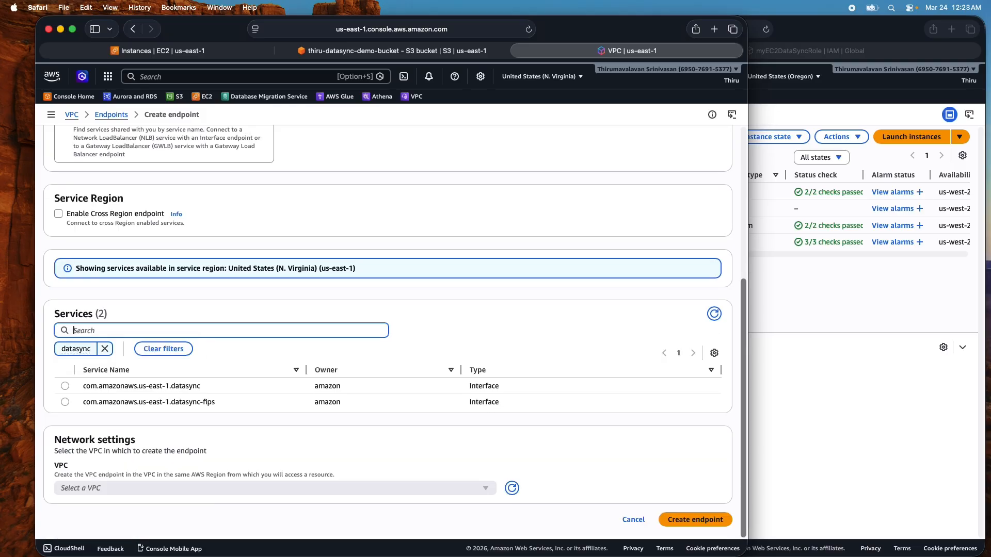
left_click(66, 385)
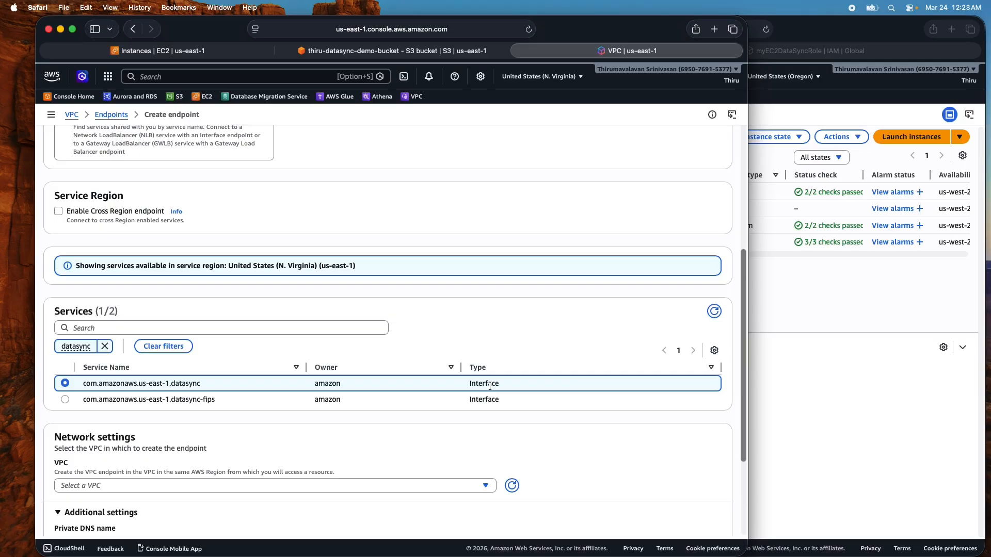
- Place the endpoint in the AWS-VPC-vpc network
scroll(231, 432, "down", 5)
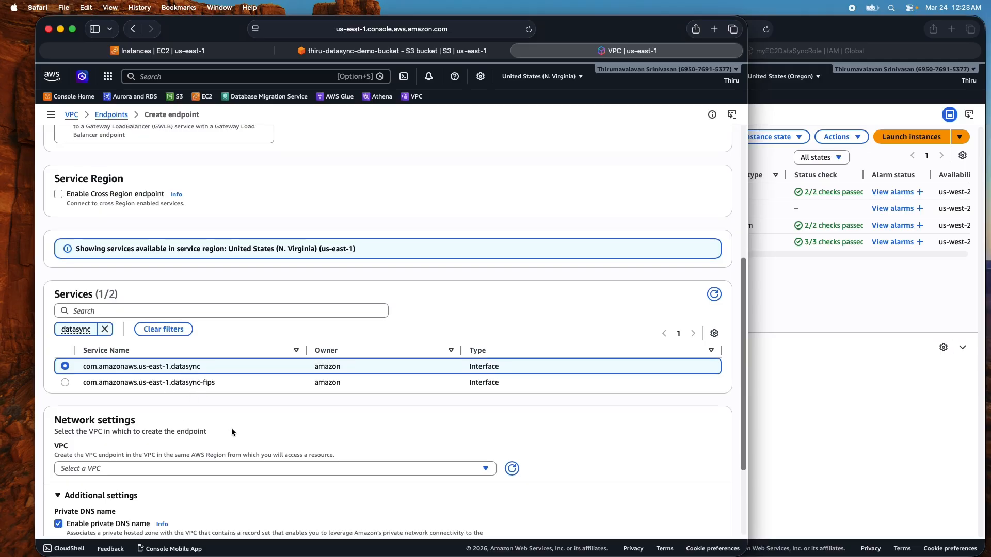
left_click(145, 343)
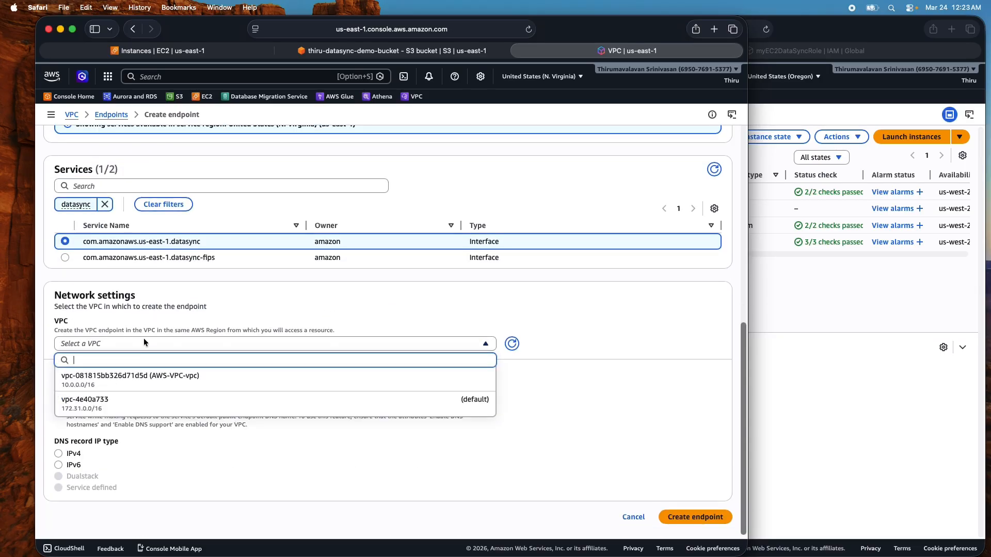
left_click(160, 378)
- Enable the us-east-1a availability zone for the endpoint and assign it the subnet AWS-VPC-subnet-private1-us-east-1a
scroll(276, 372, "down", 2)
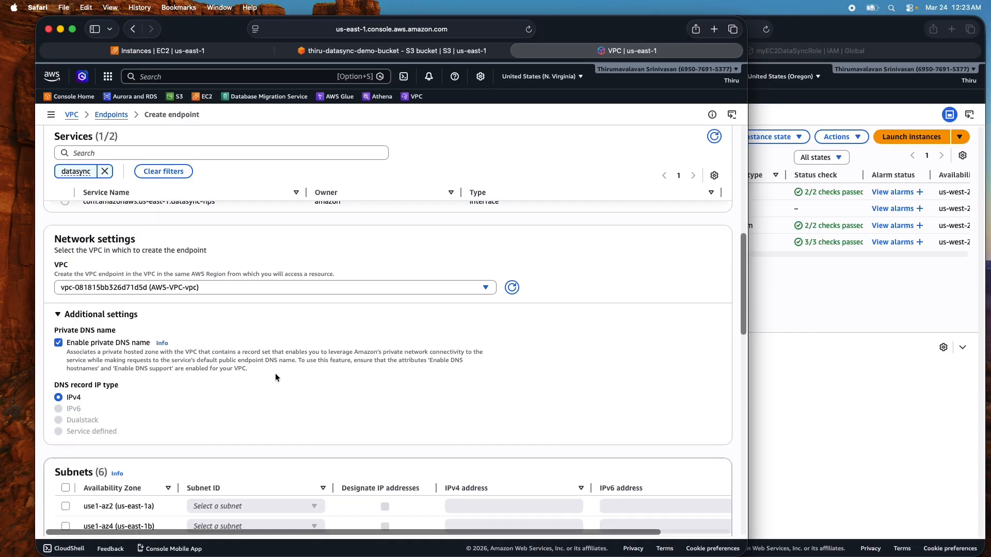
scroll(243, 379, "down", 1)
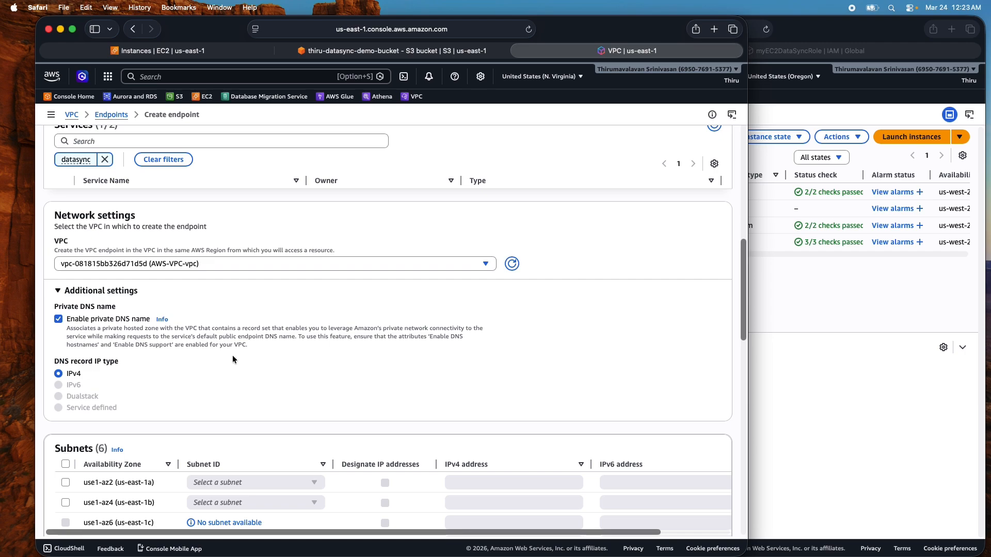
scroll(229, 363, "down", 2)
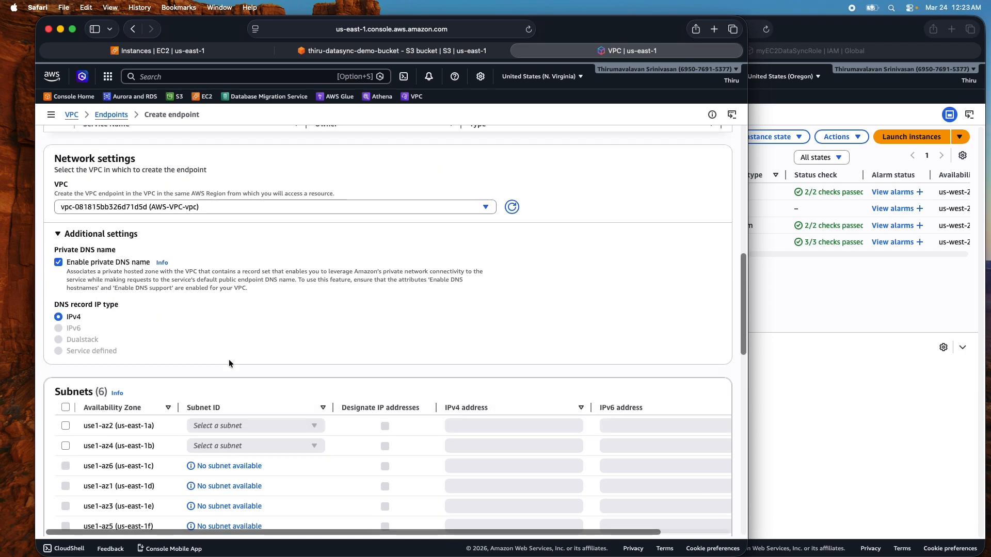
left_click(66, 423)
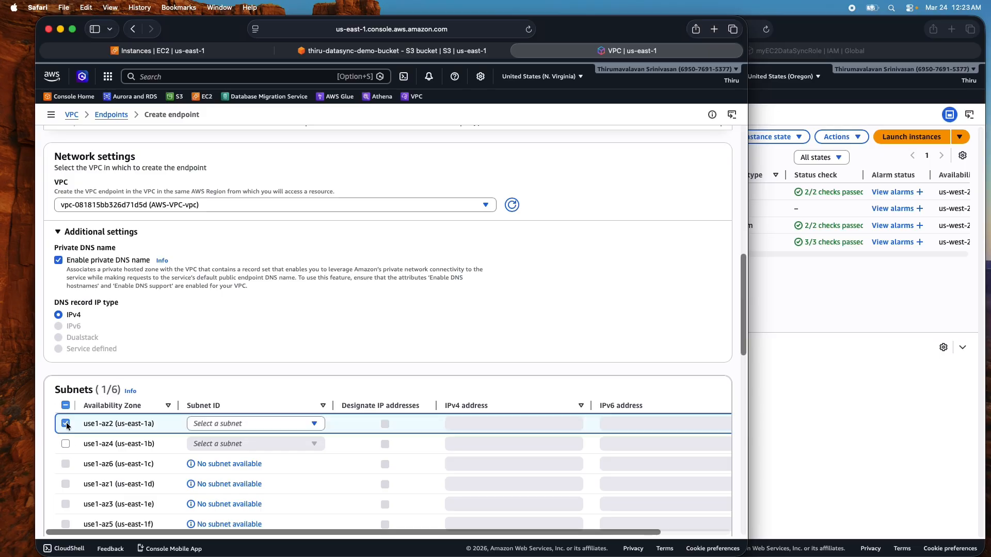
left_click(257, 424)
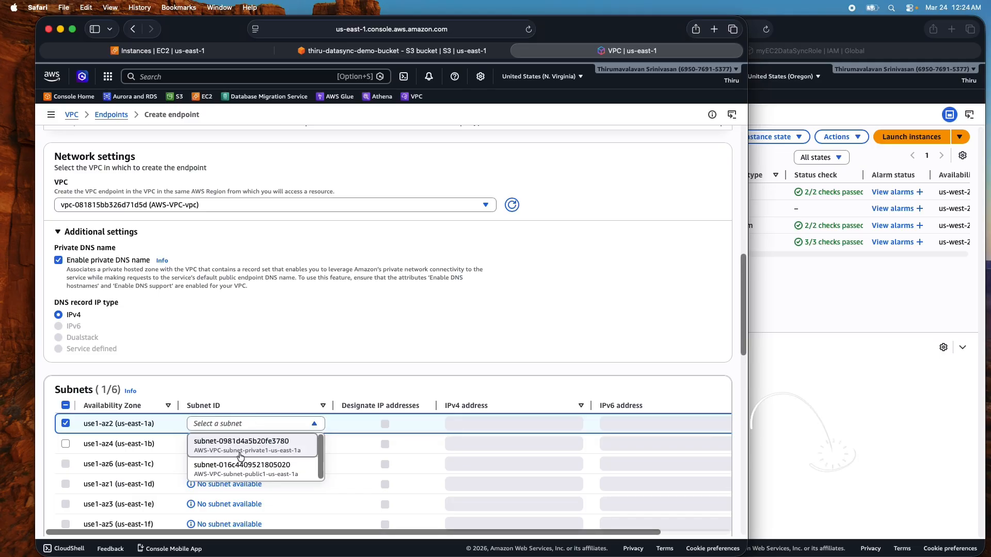
left_click(274, 451)
- Open the EC2 console in a separate browser tab and start creating a new security group
scroll(335, 435, "down", 3)
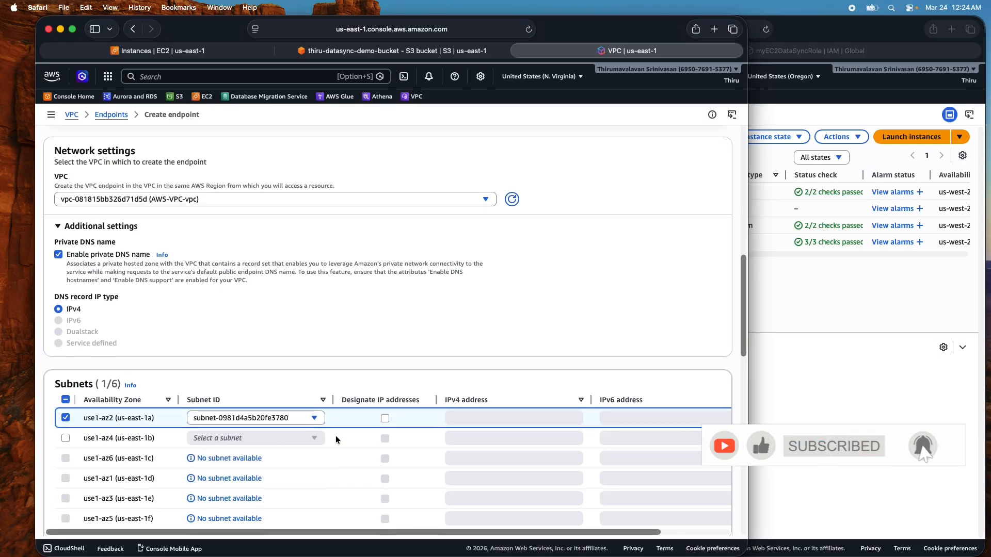
scroll(334, 436, "down", 5)
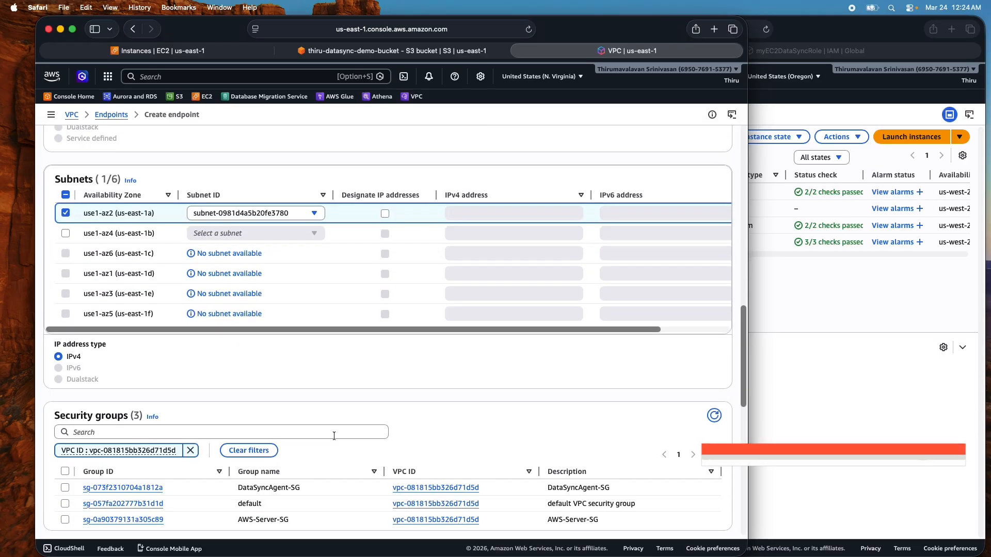
scroll(334, 436, "down", 5)
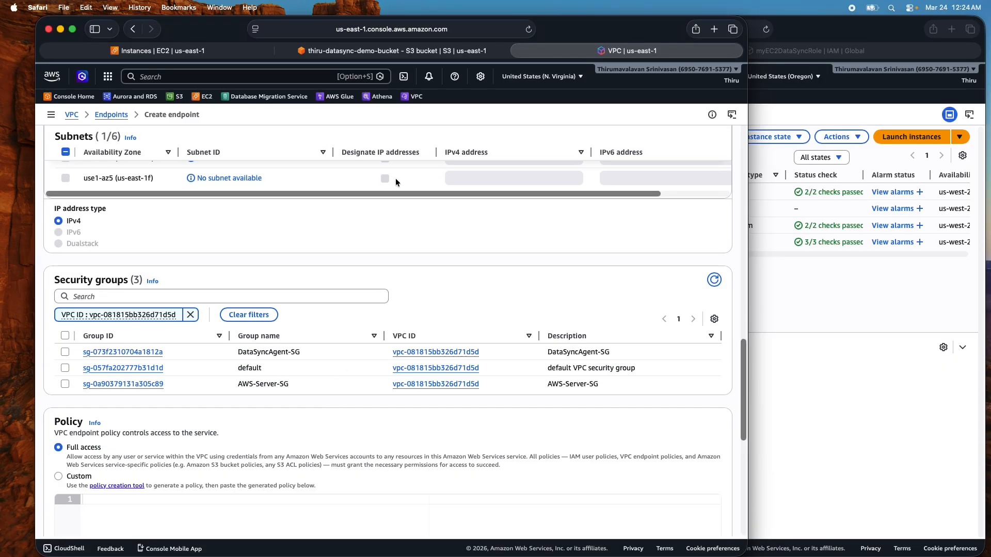
right_click(205, 97)
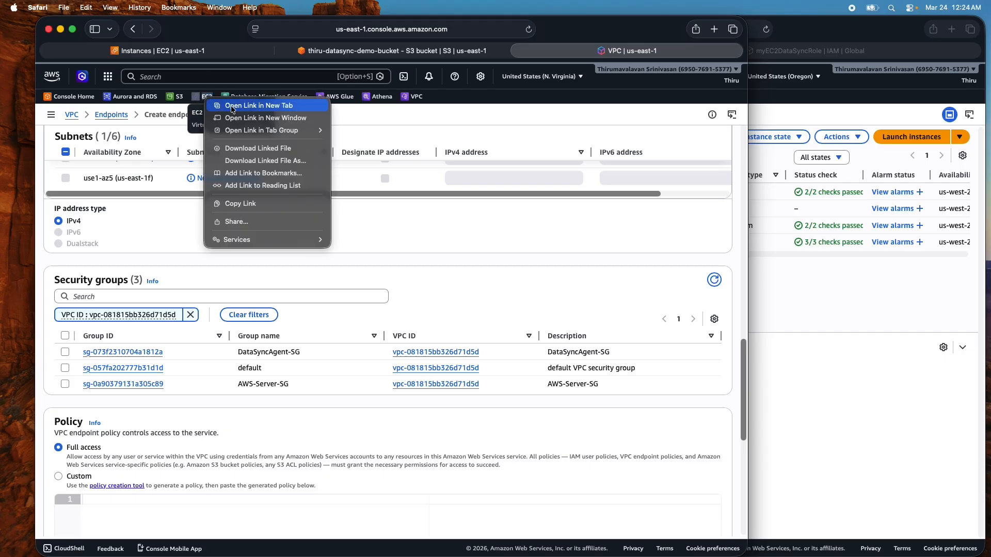
left_click(238, 107)
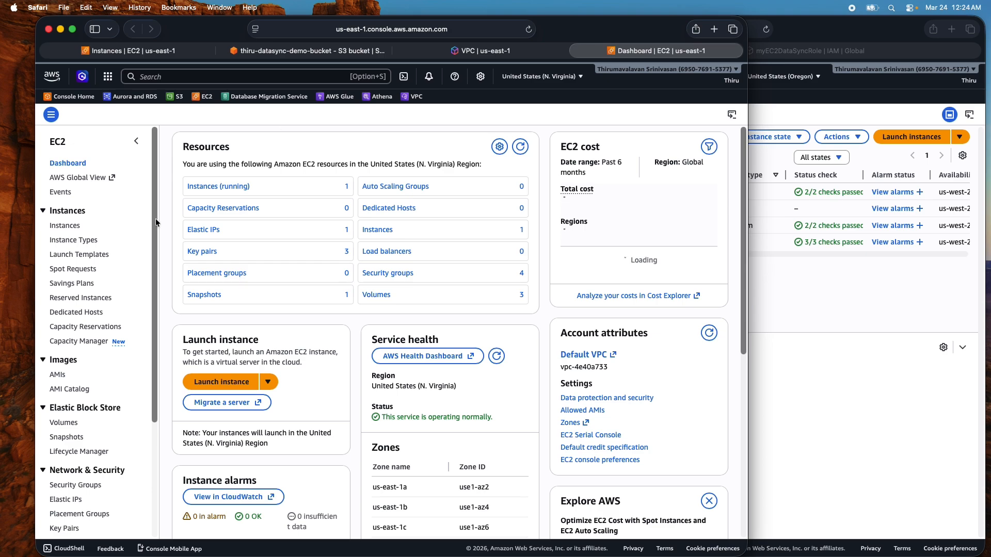
left_click(79, 487)
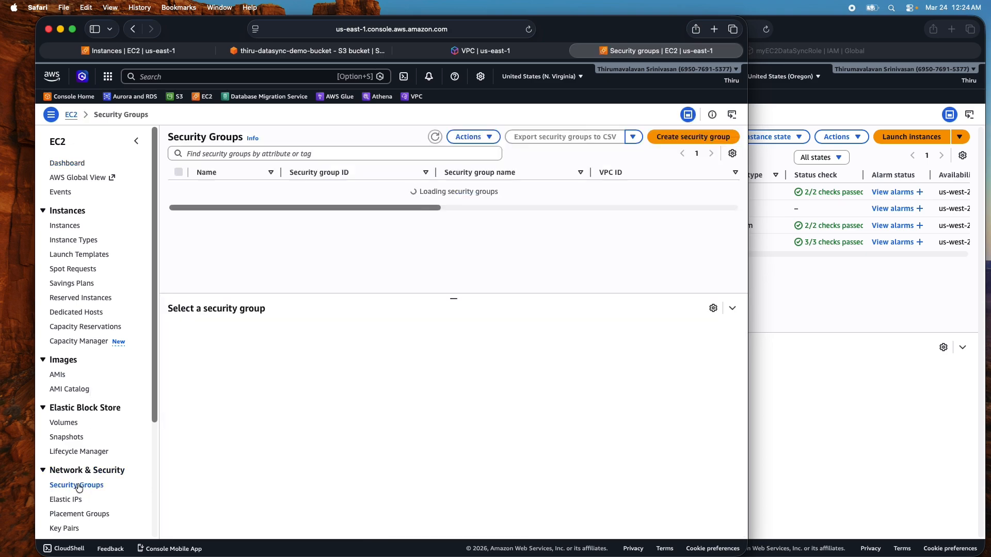
left_click(679, 138)
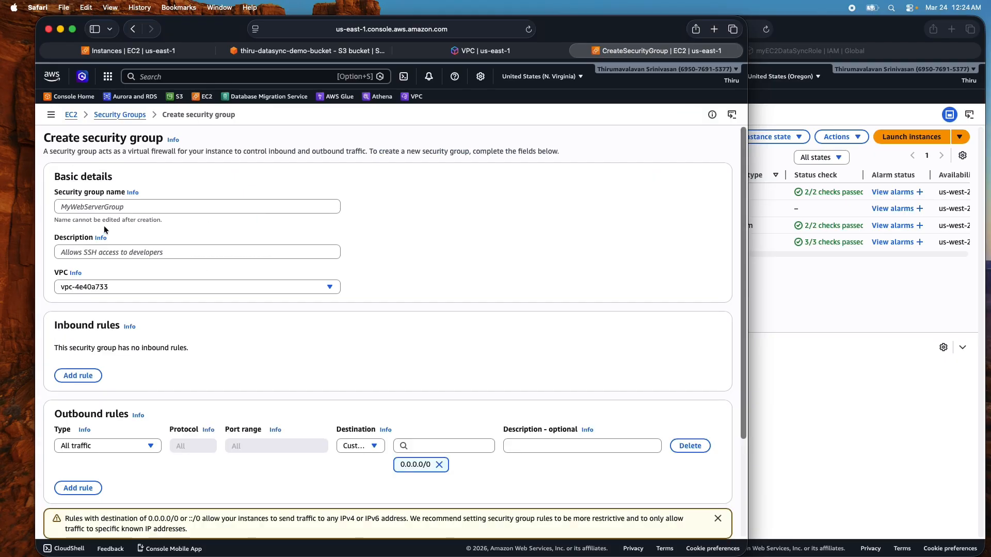
- Set the security group's name and description to MyDataSyncVPCendpointSG and assign it to the AWS-VPC-vpc network
left_click(105, 208)
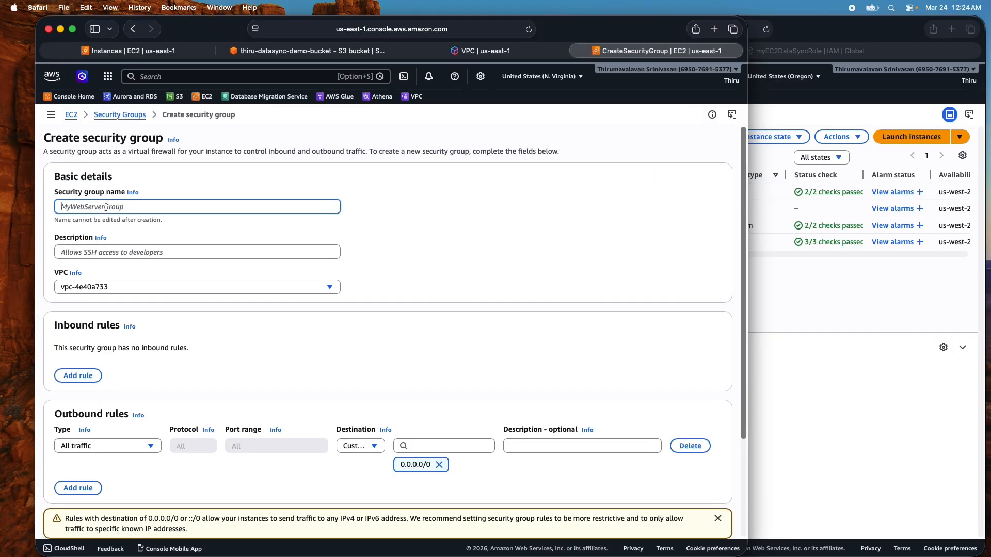
type("MyDataSyncVPCendpointSG")
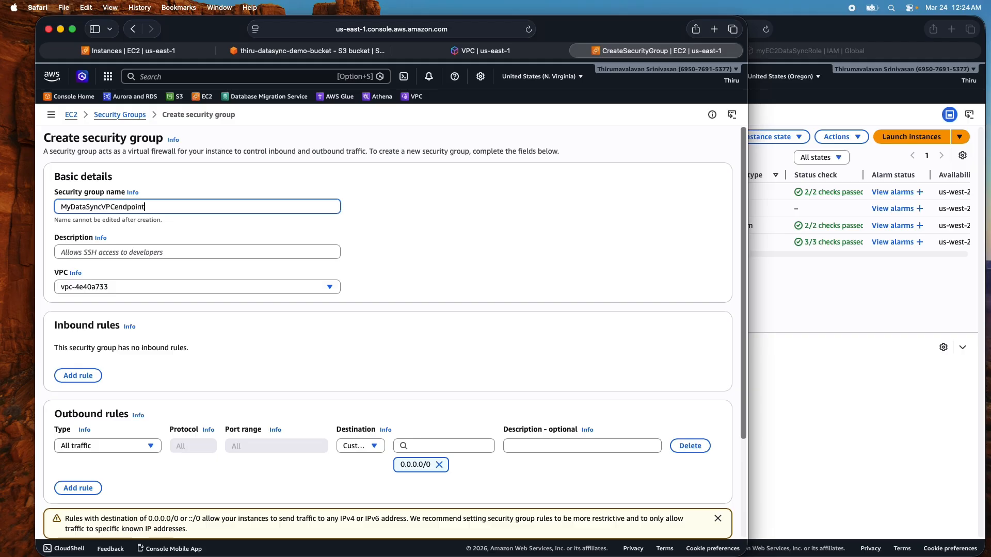
double_click(88, 208)
key("super+c")
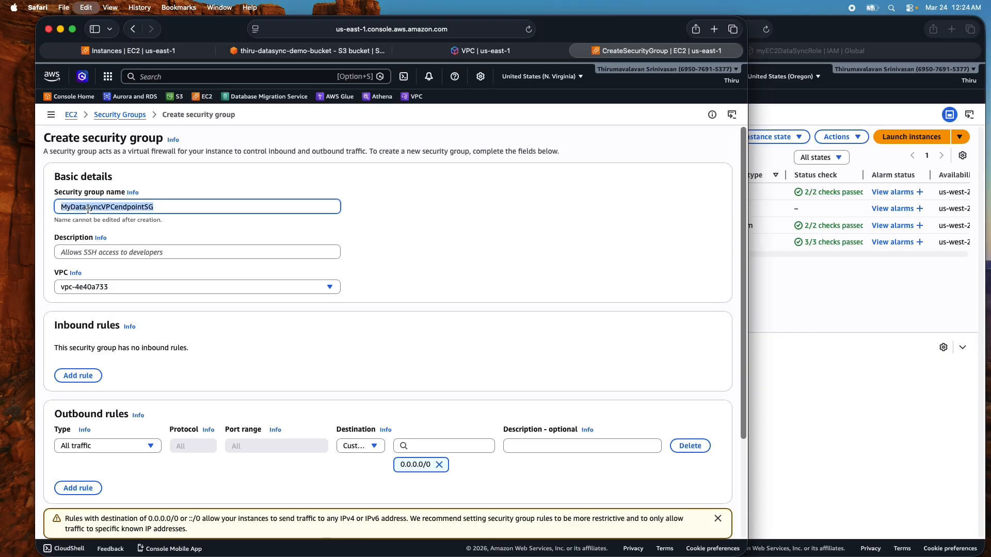
left_click(86, 253)
key("super+v")
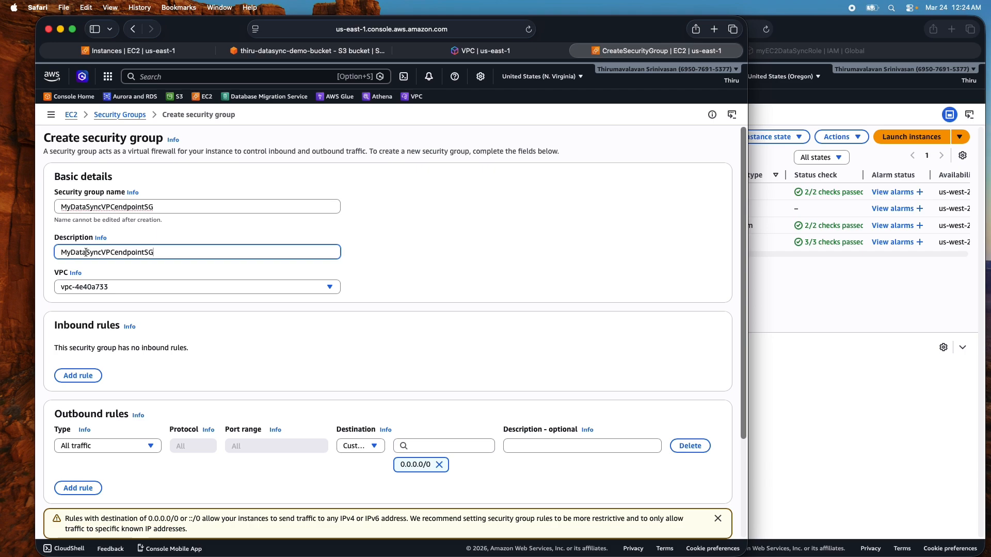
left_click(101, 288)
left_click(102, 320)
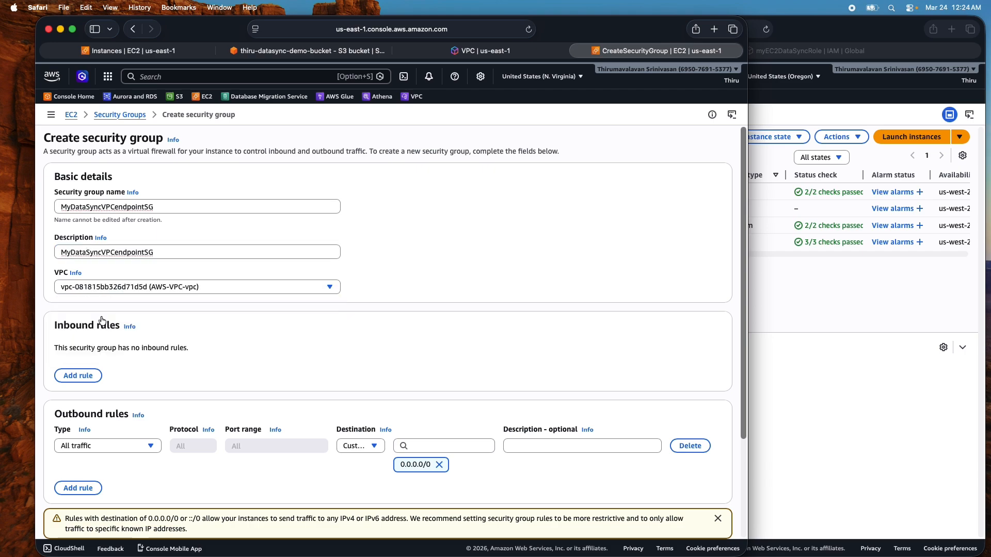
- Add an inbound rule allowing all traffic from Anywhere-IPv4 and create the security group
left_click(78, 376)
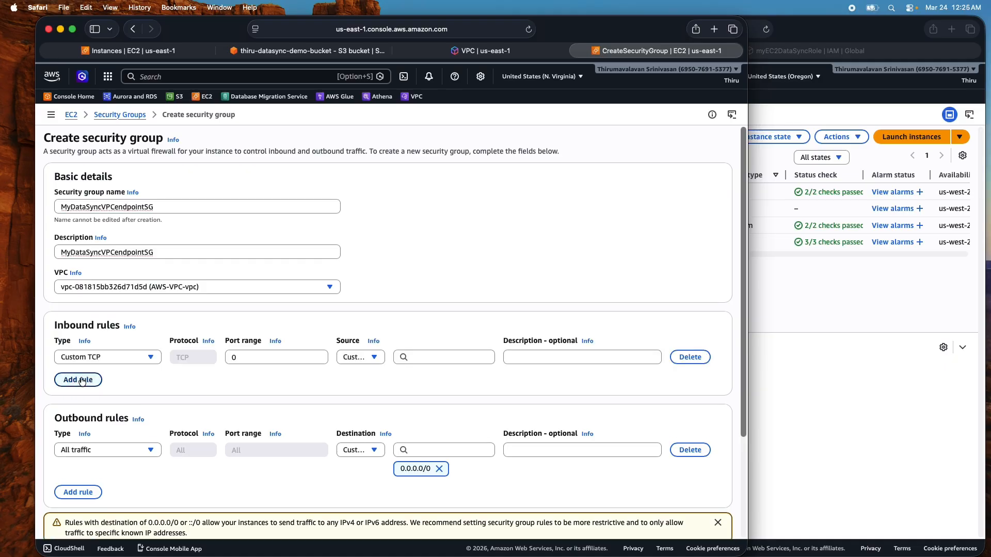
left_click(101, 358)
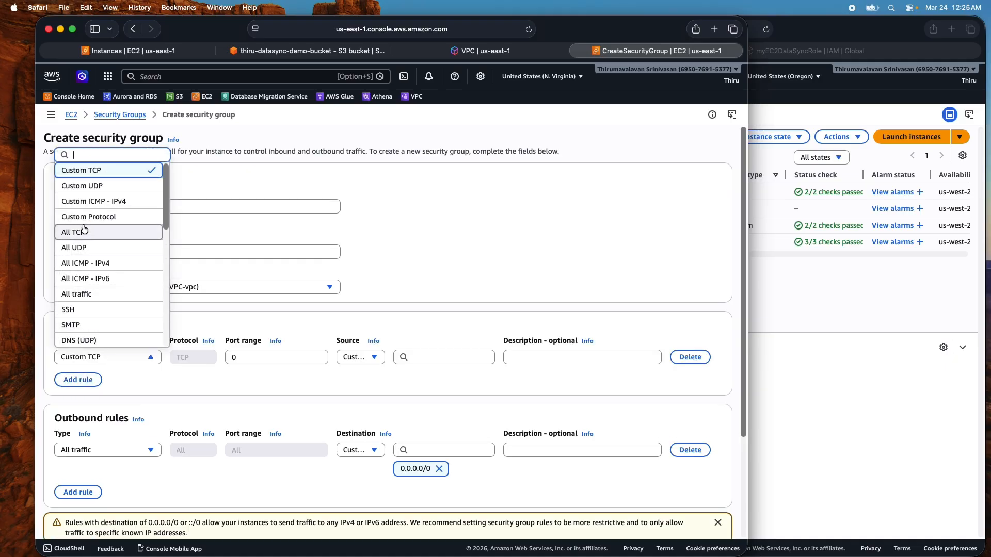
left_click(95, 292)
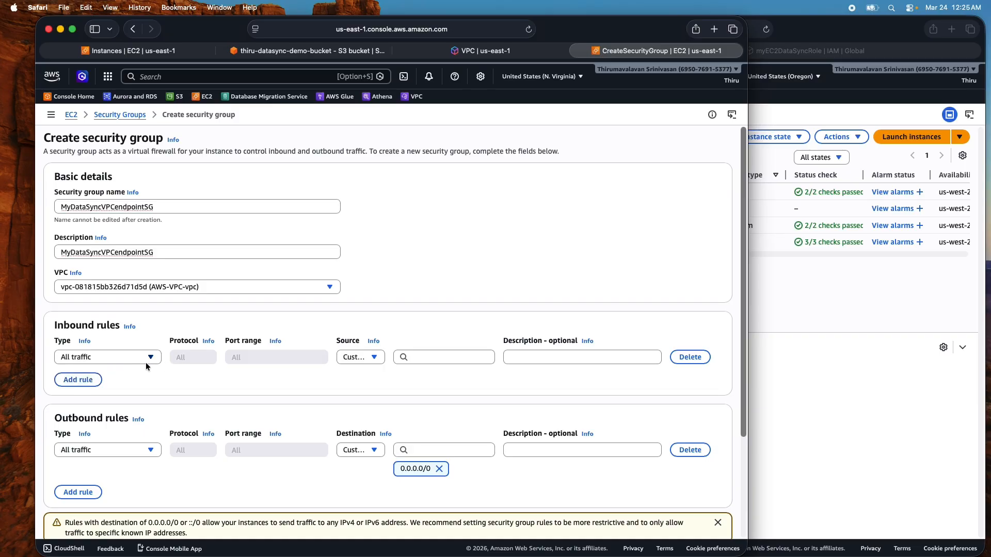
left_click(369, 360)
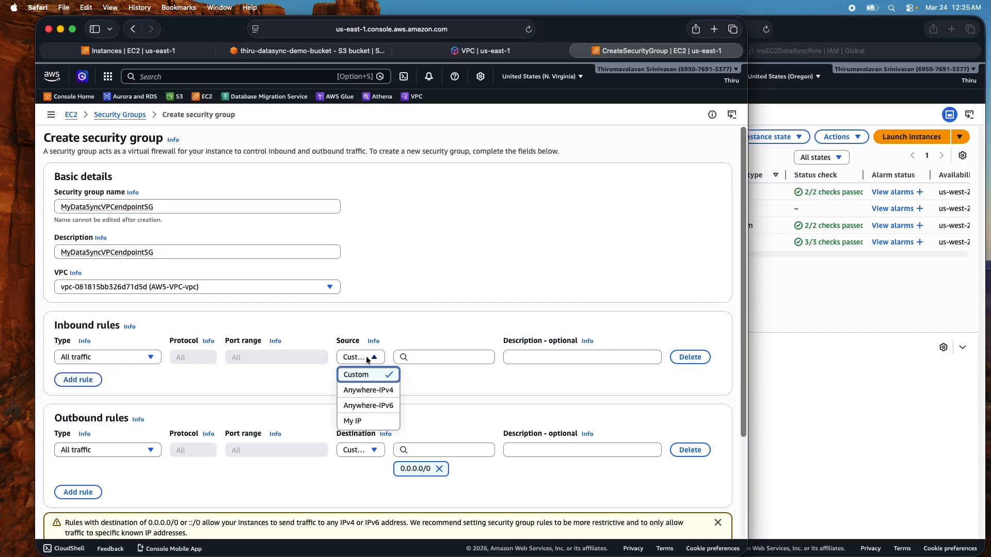
left_click(376, 391)
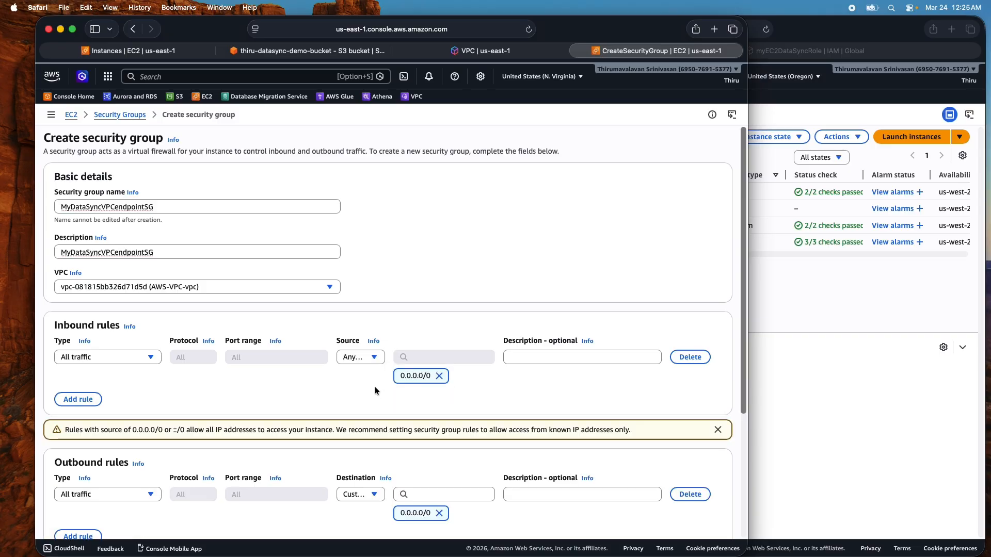
scroll(346, 382, "down", 5)
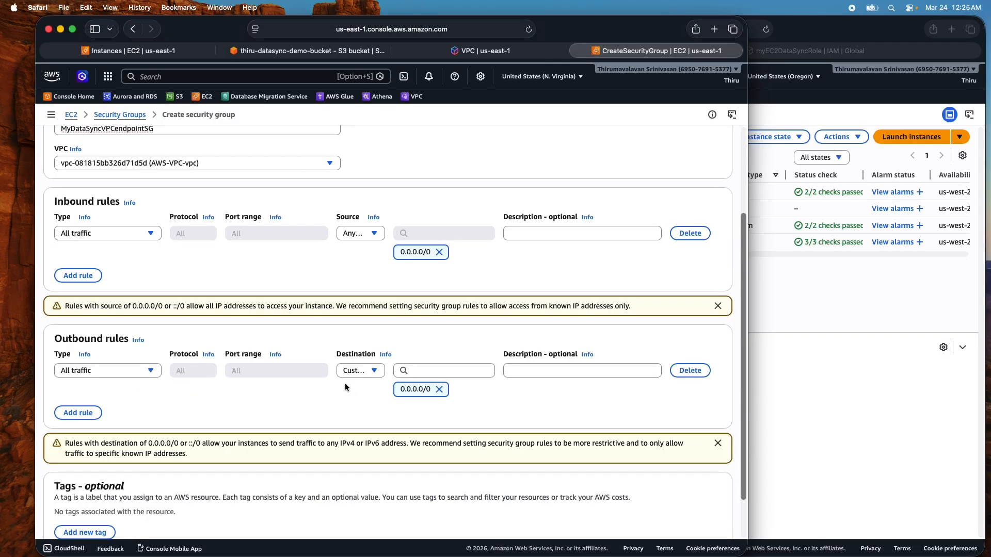
left_click(696, 523)
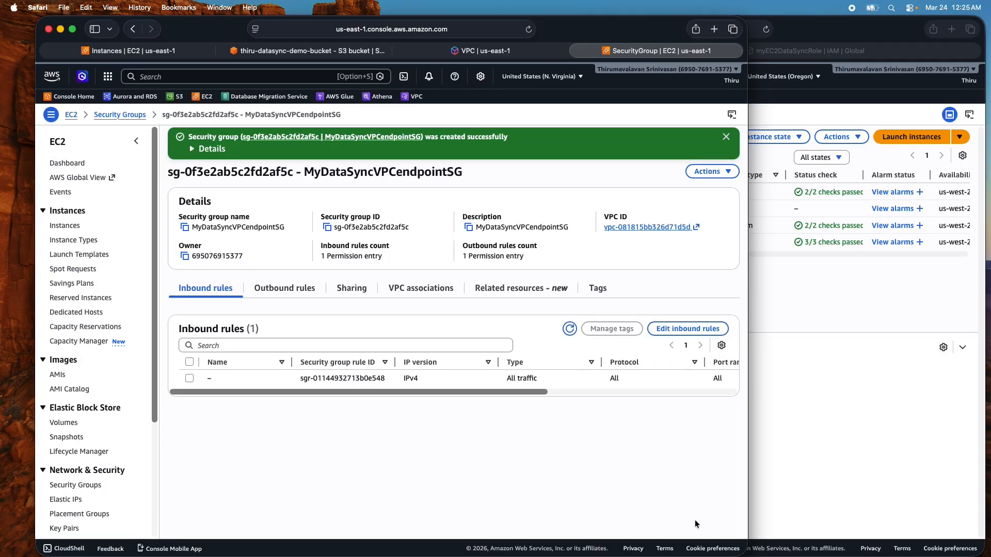
- Return to the endpoint form, refresh its security groups, and select MyDataSyncVPCendpointSG
left_click(470, 51)
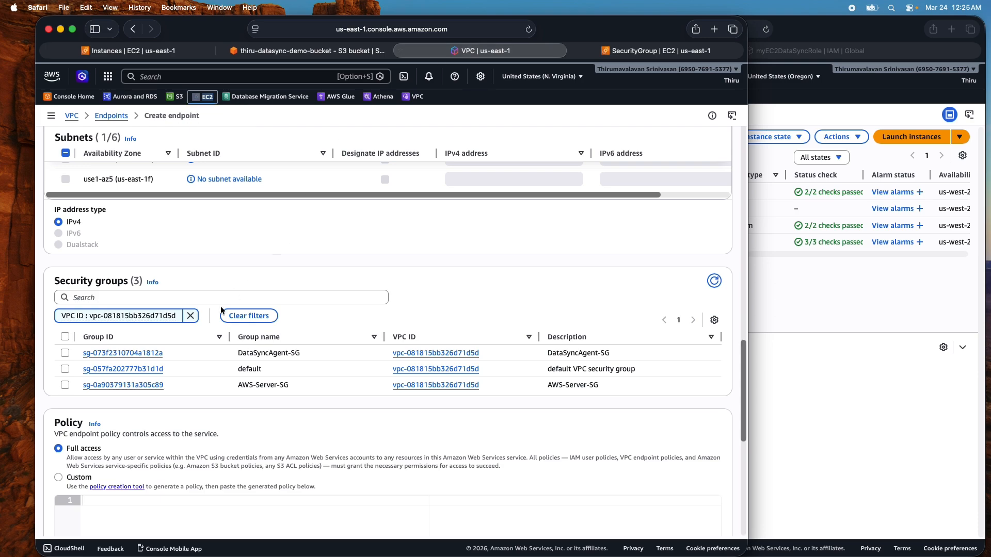
left_click(714, 281)
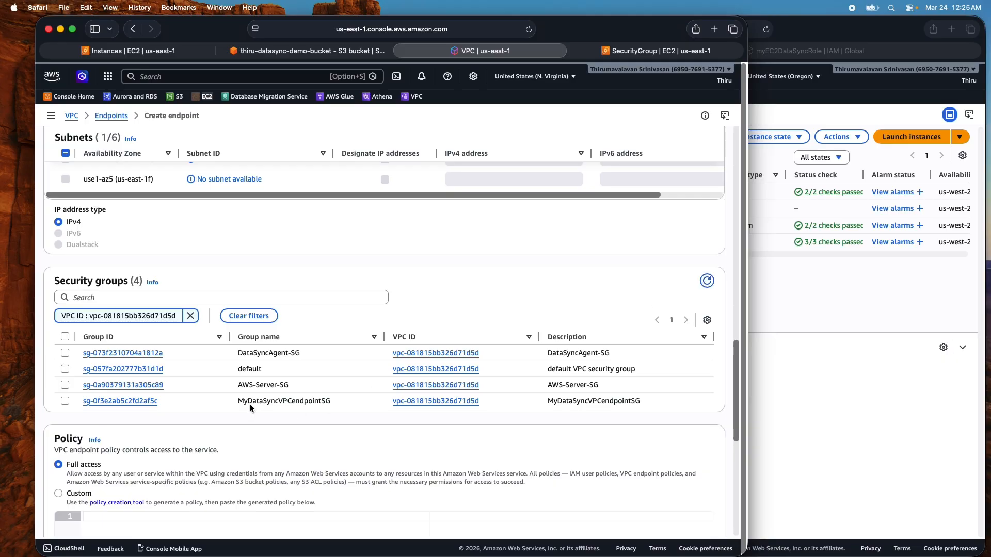
left_click(64, 401)
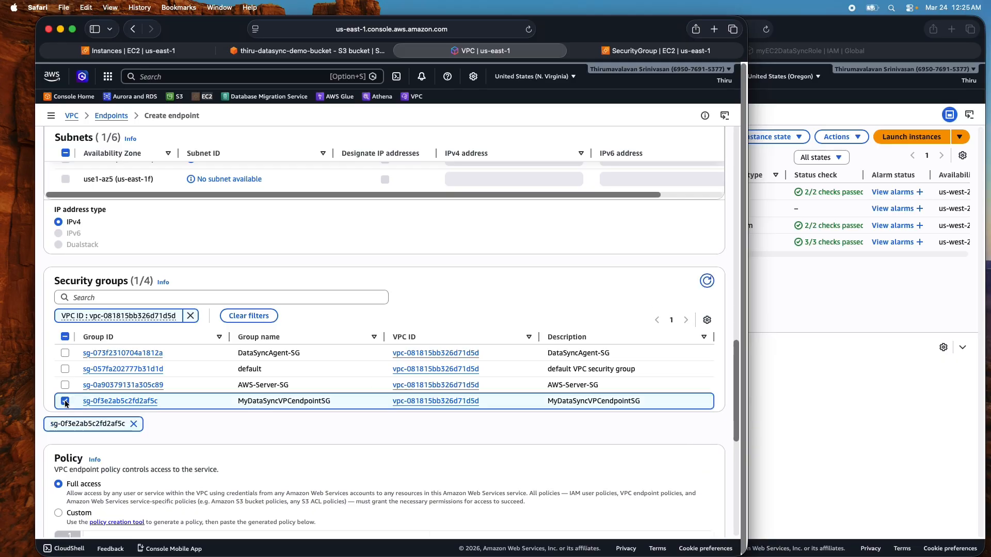
- Create the VPC endpoint and refresh the endpoints list to check its status
scroll(216, 414, "down", 5)
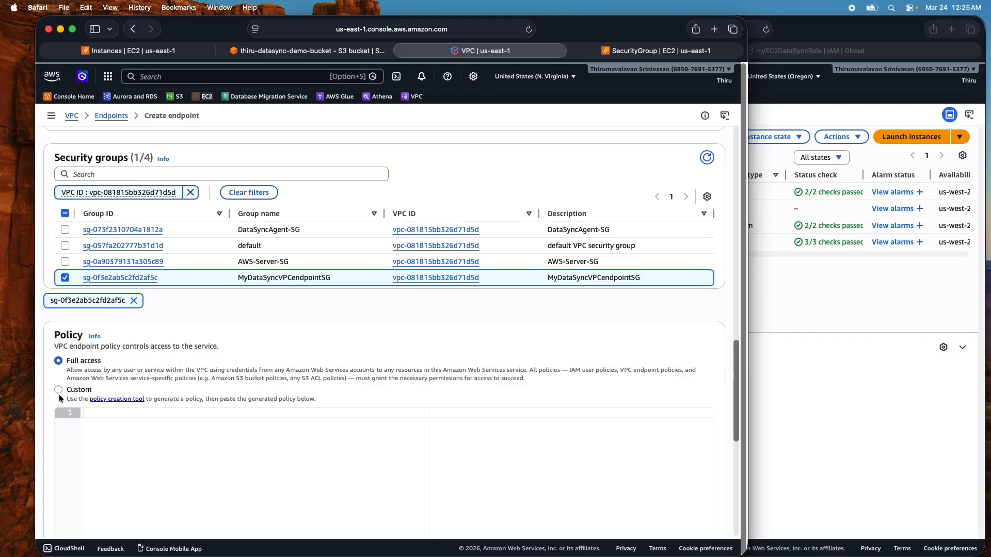
scroll(355, 413, "down", 10)
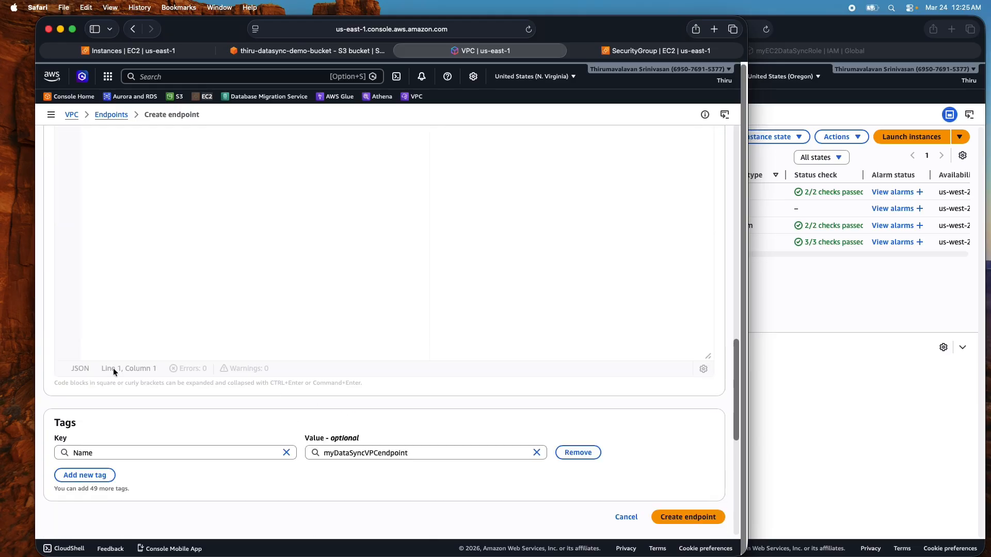
left_click(691, 518)
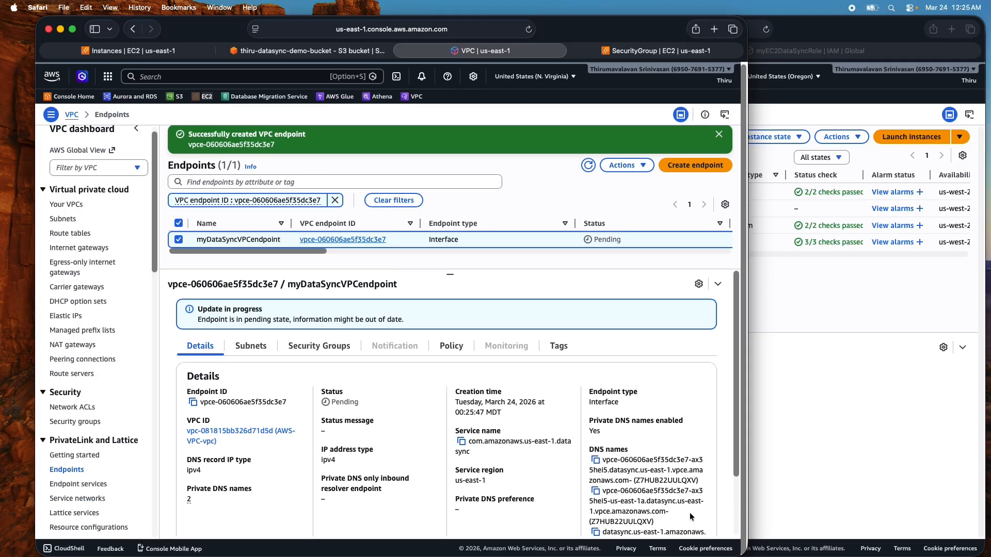
left_click(588, 165)
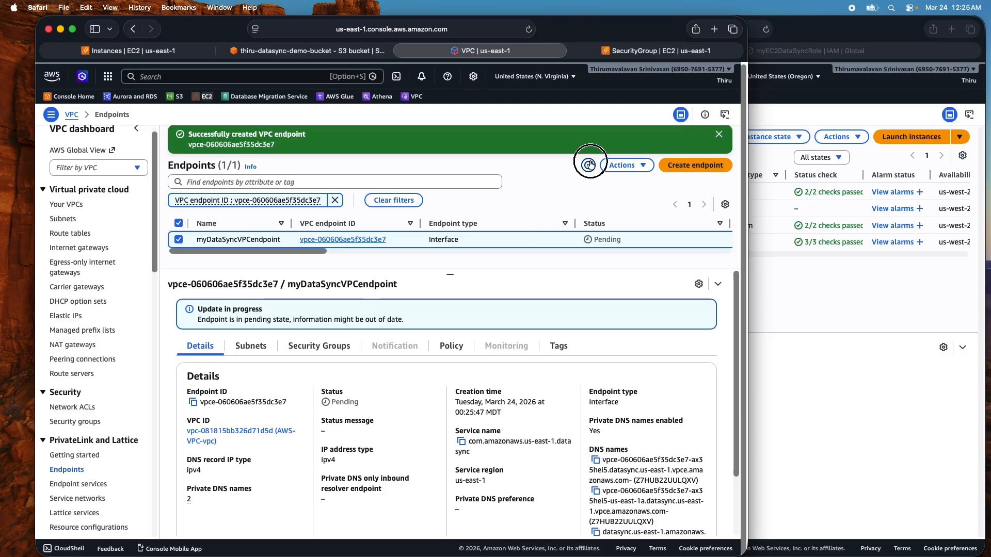
left_click(719, 135)
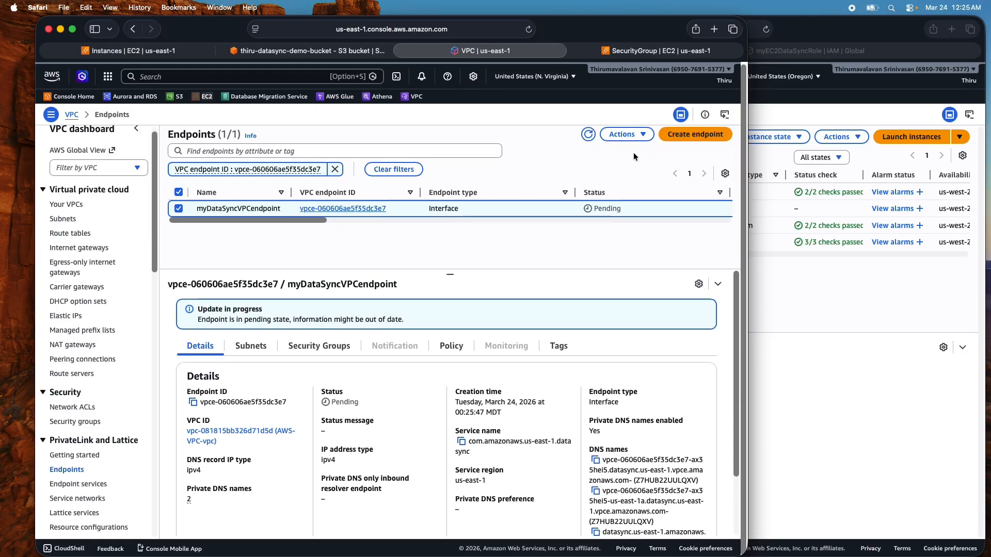
left_click(588, 135)
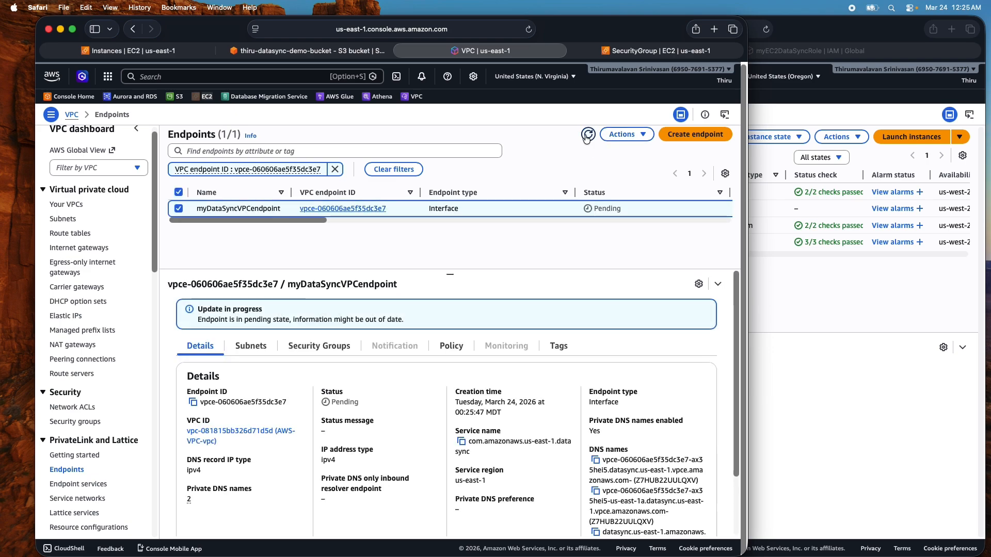
- Switch to the Oregon EC2 instances, refresh the list, and select OnPremDataSyncAgentInstance to check its status
left_click(881, 302)
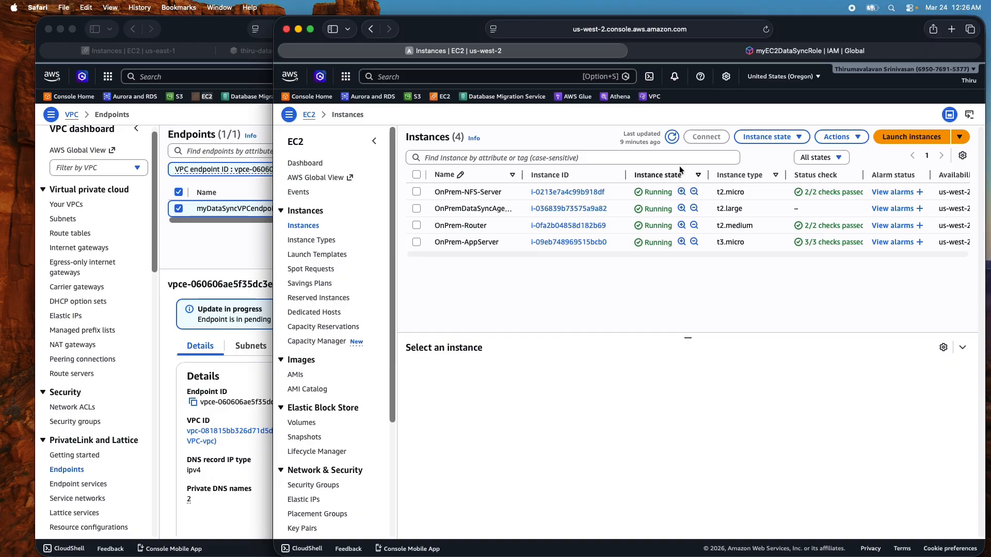
left_click(672, 138)
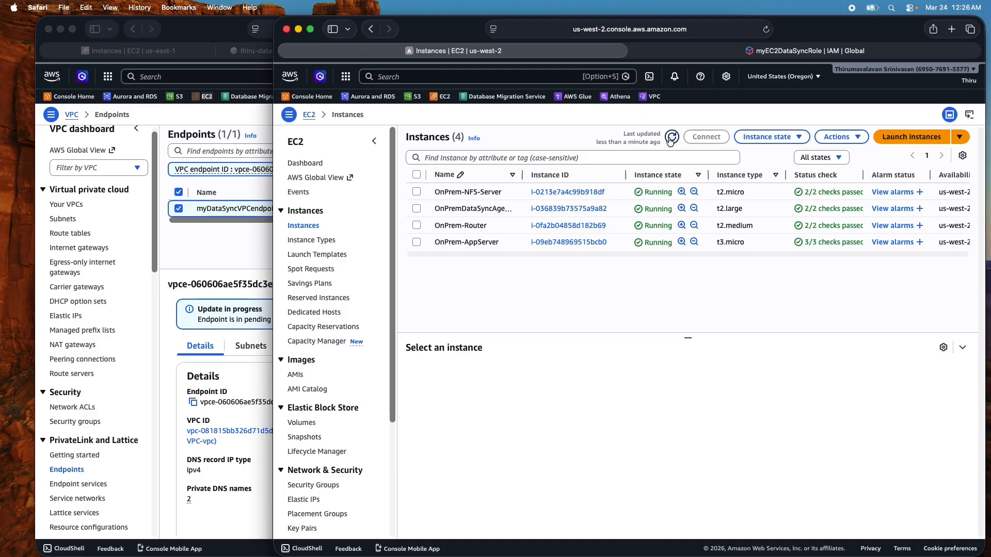
left_click(417, 207)
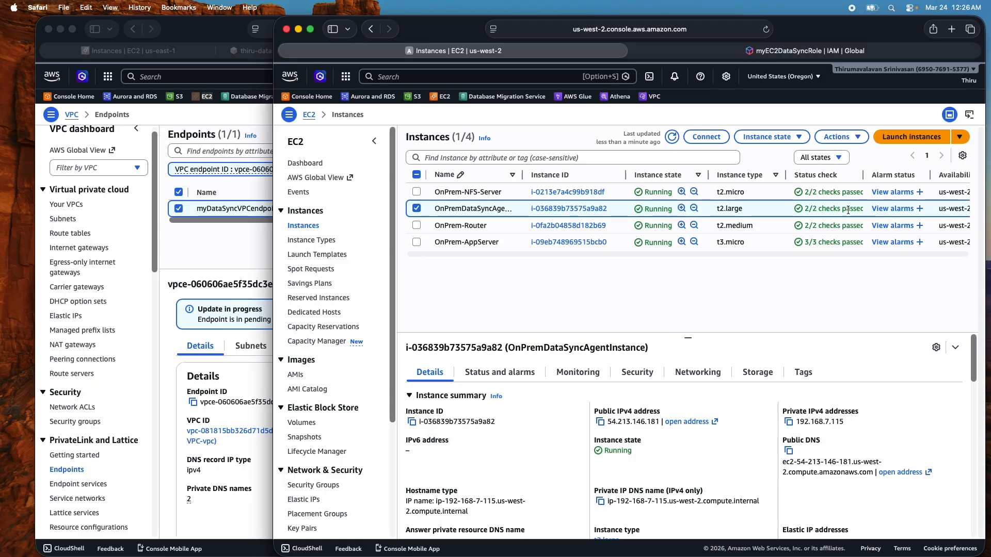
- Return to the N. Virginia endpoints and recheck the status of myDataSyncVPCendpoint
left_click(239, 247)
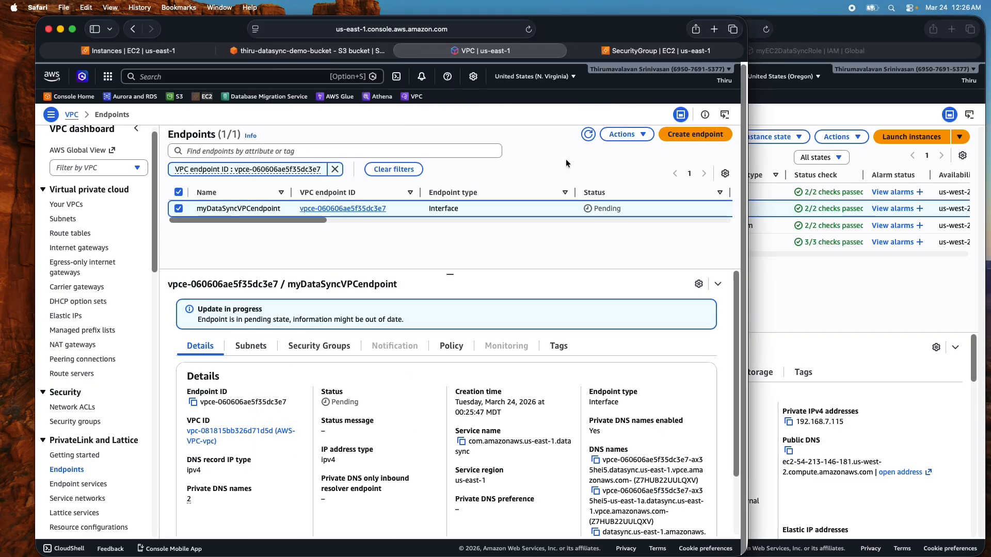
left_click(587, 137)
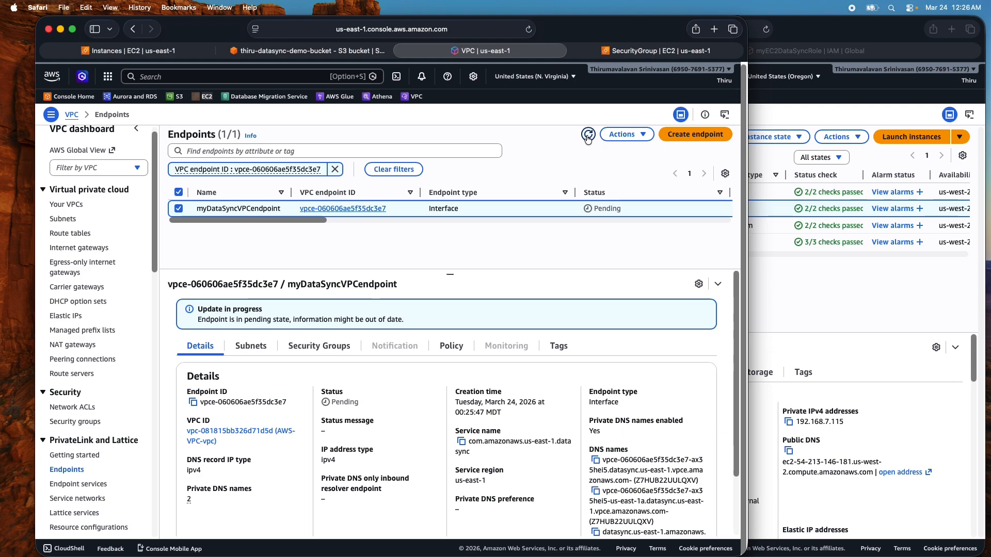
left_click(587, 137)
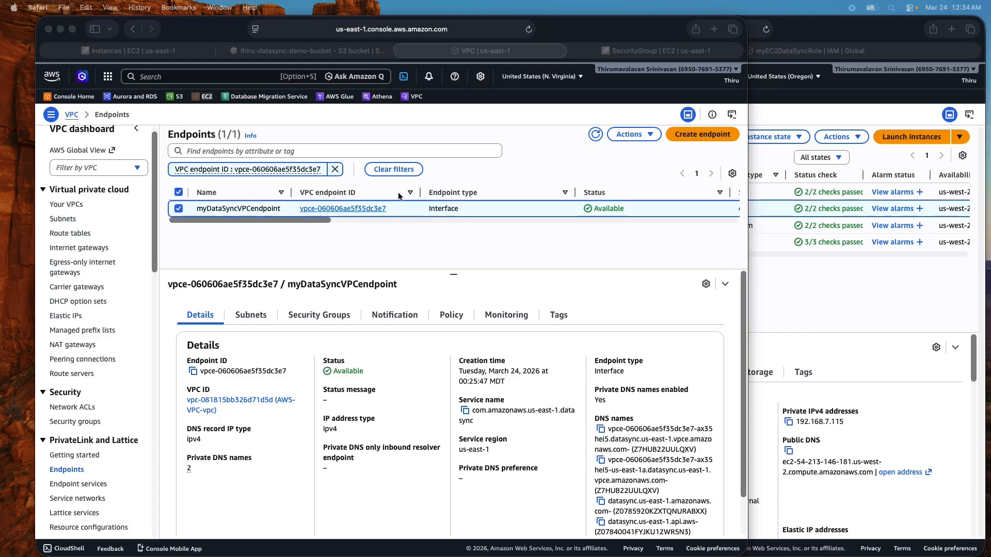
left_click(403, 77)
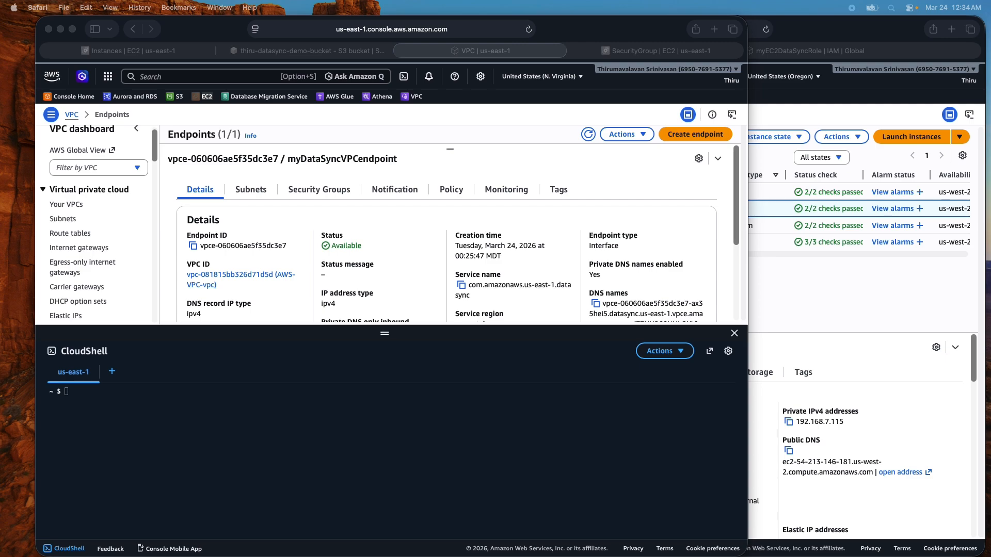
left_click(199, 423)
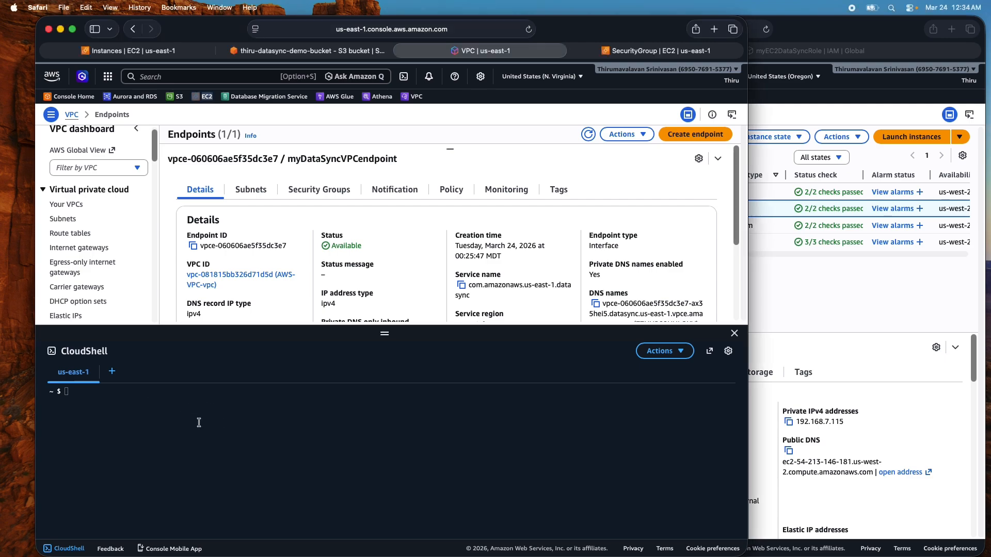
type("curl \"http://agent-ip-address/?gatewayType=SYNC&activationRegion=your-region&no_redirect\"")
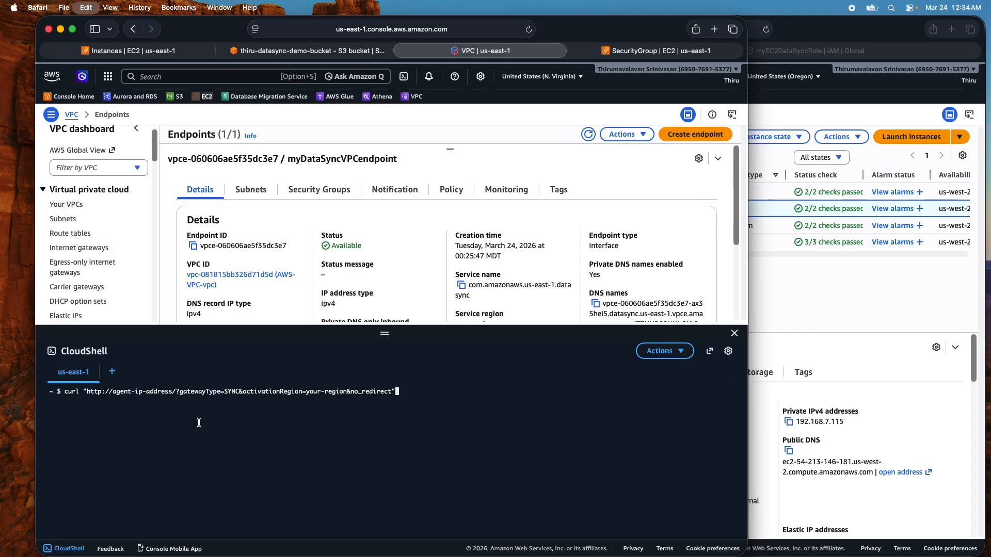
key("ctrl+c")
key("Return")
key("Return")
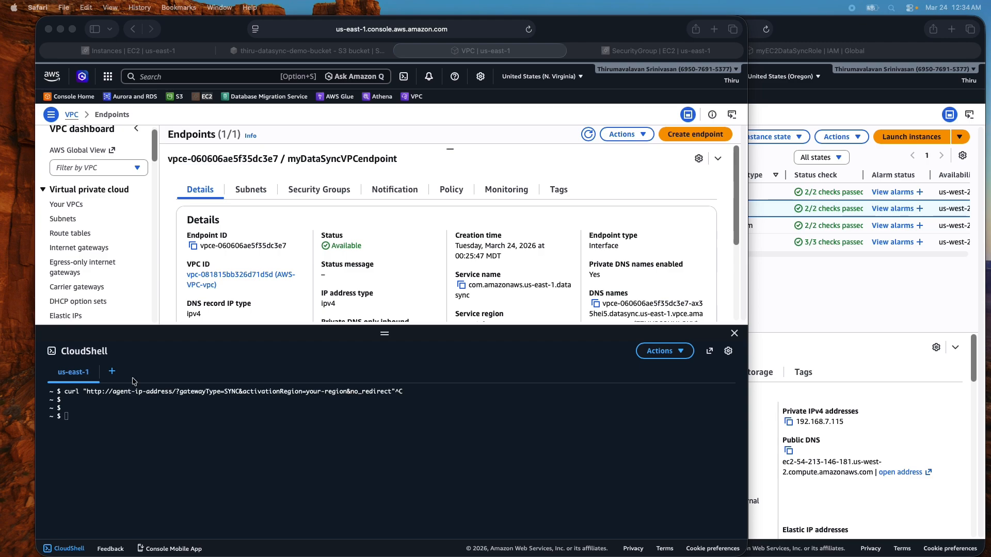
- Enter the private-link curl template with privateLinkEndpoint=vpc-endpoint-ip-address and endpointType=PRIVATE_LINK as a reference, cancelling it before it runs
left_click(160, 421)
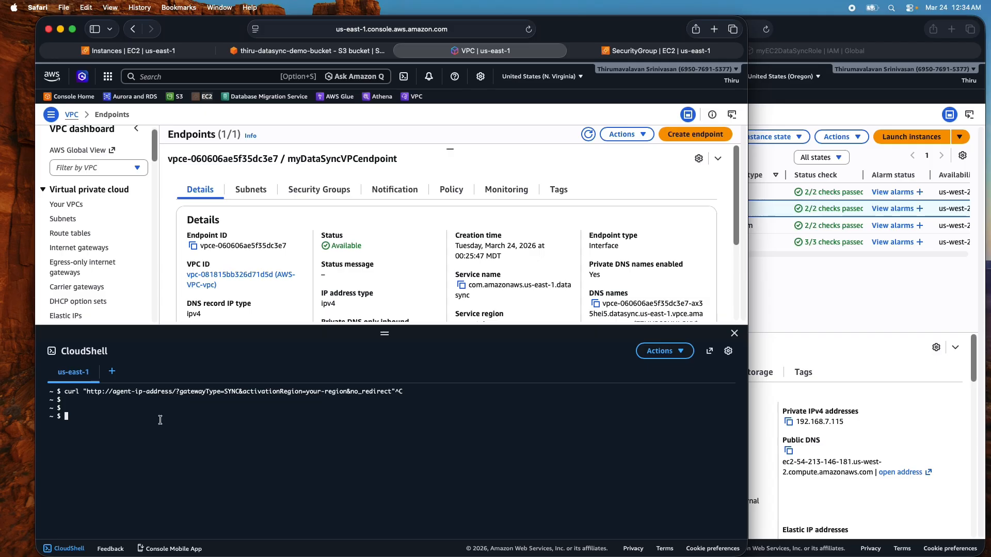
key("super+v")
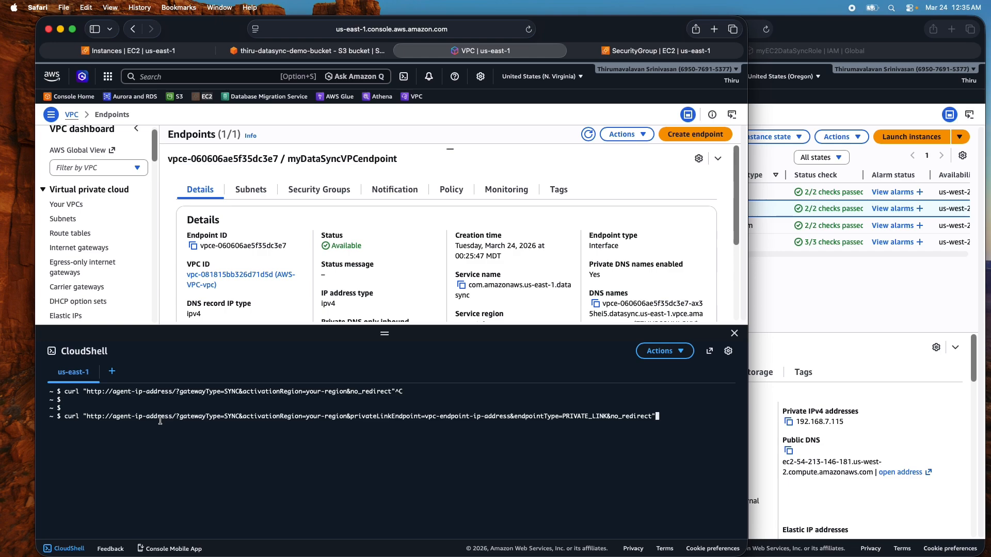
key("ctrl+c")
key("Return")
key("Return")
left_click_drag(64, 392, 126, 393)
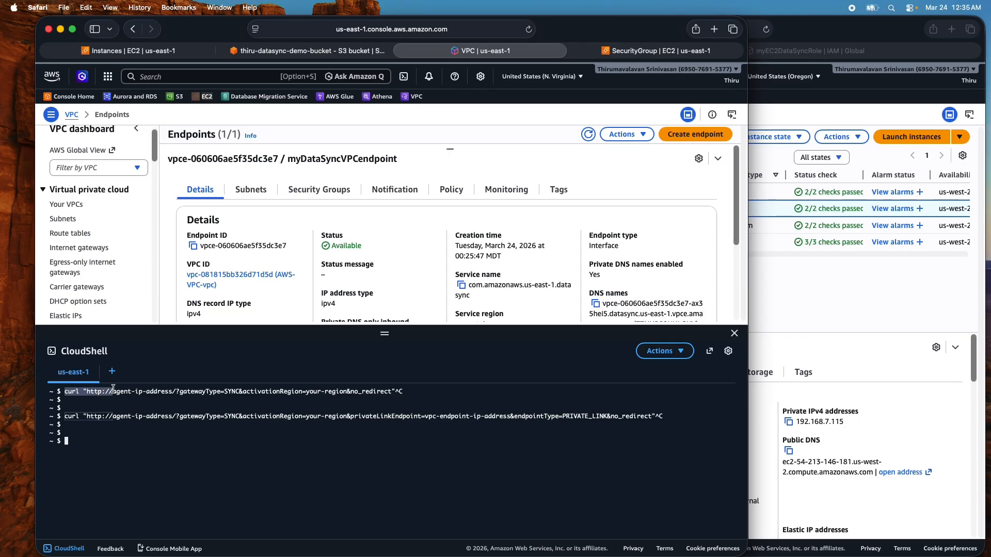
left_click_drag(115, 433, 114, 436)
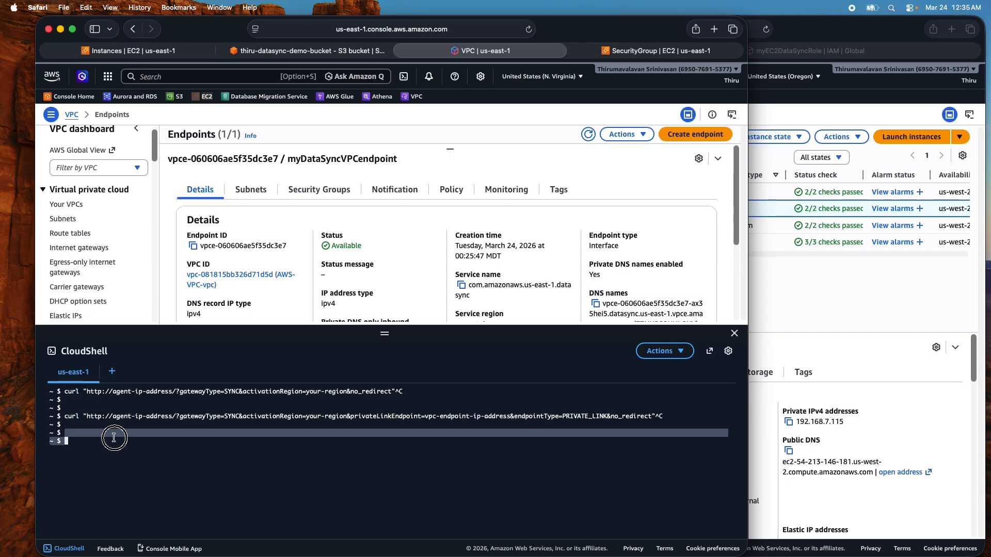
left_click(114, 436)
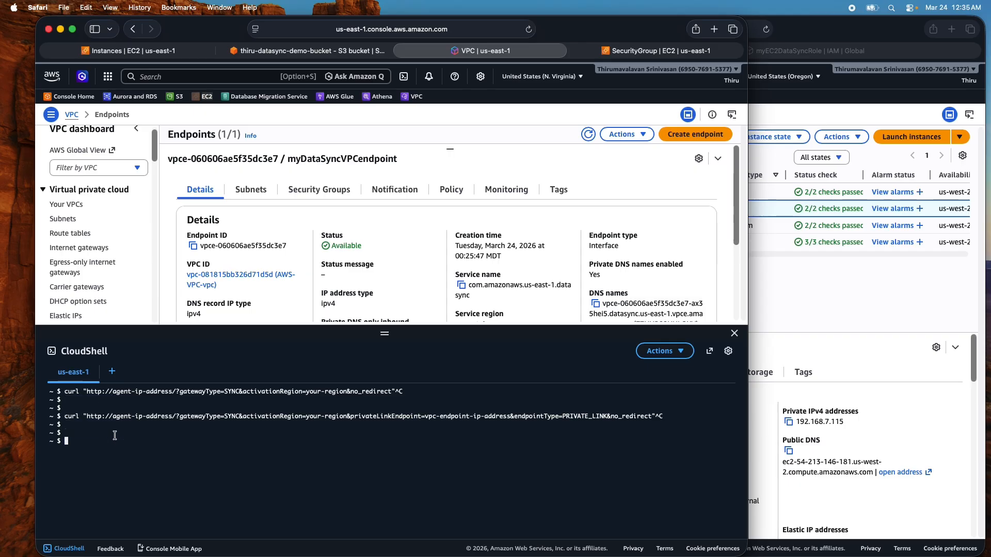
left_click(814, 299)
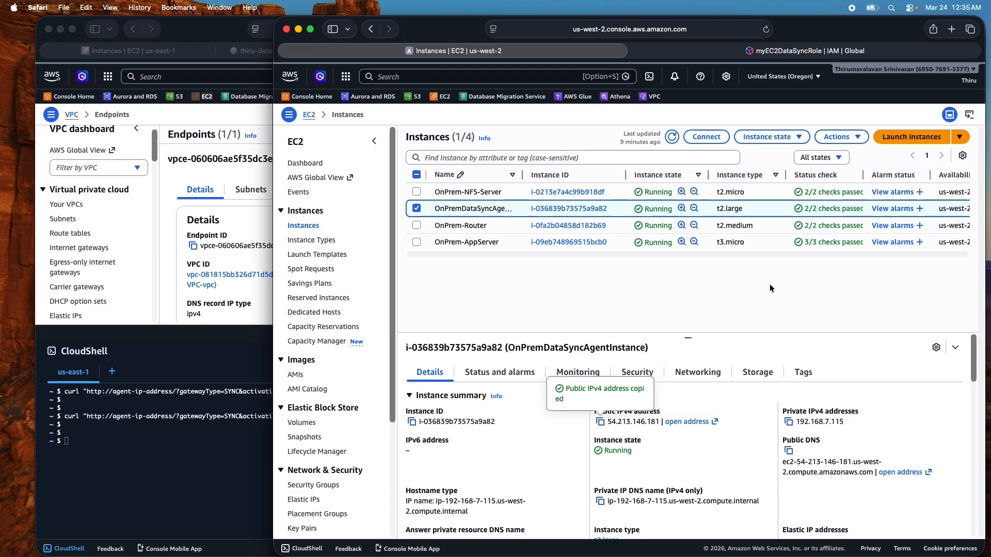
left_click(701, 301)
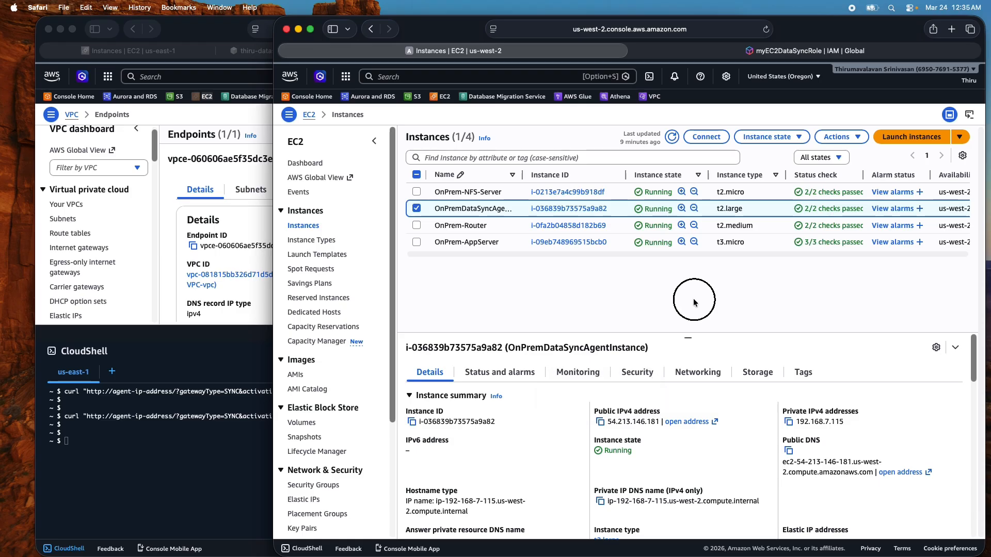
left_click(602, 422)
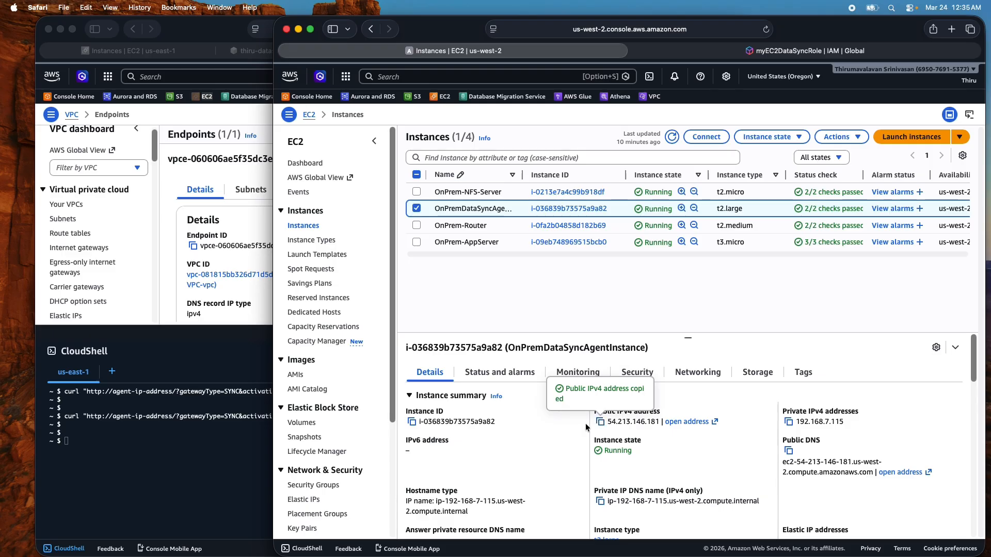
left_click(179, 468)
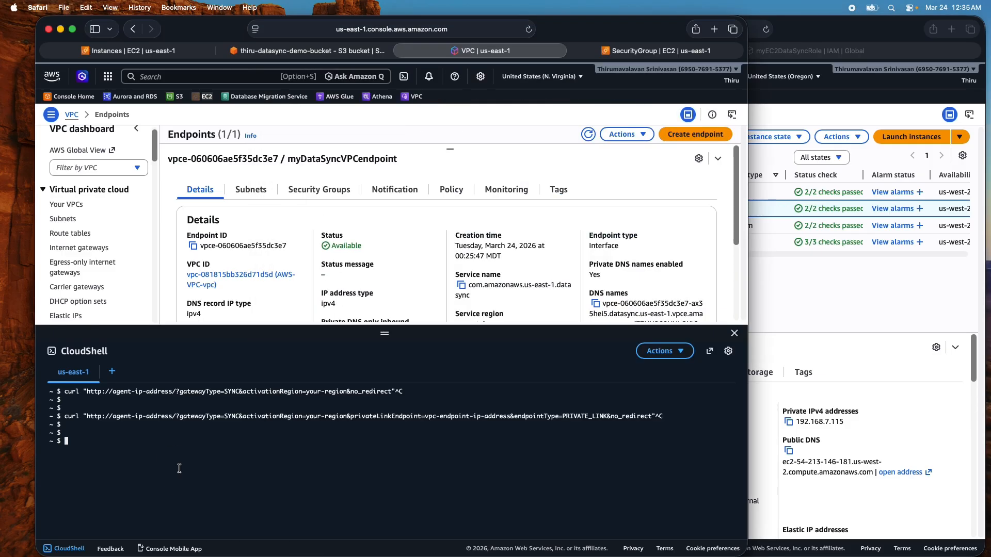
type("curl http://")
key("super+v")
key("Return")
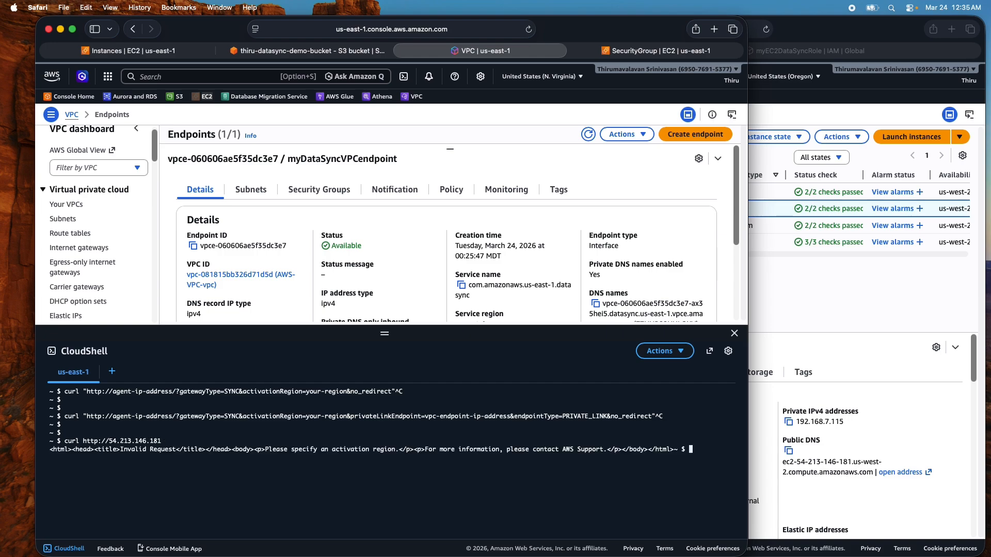
key("Return")
key("Return")
key("Return")
left_click_drag(65, 392, 110, 390)
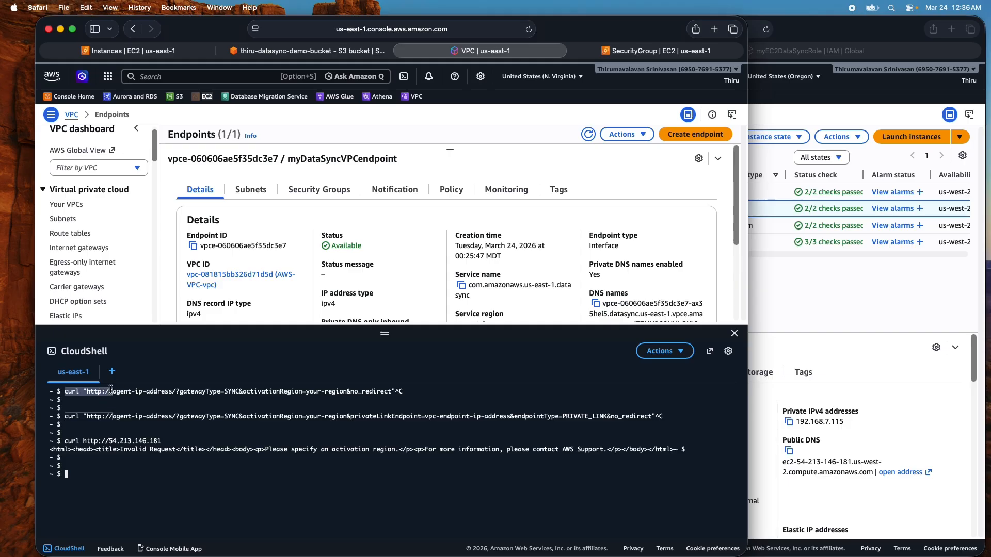
key("super+c")
key("super+v")
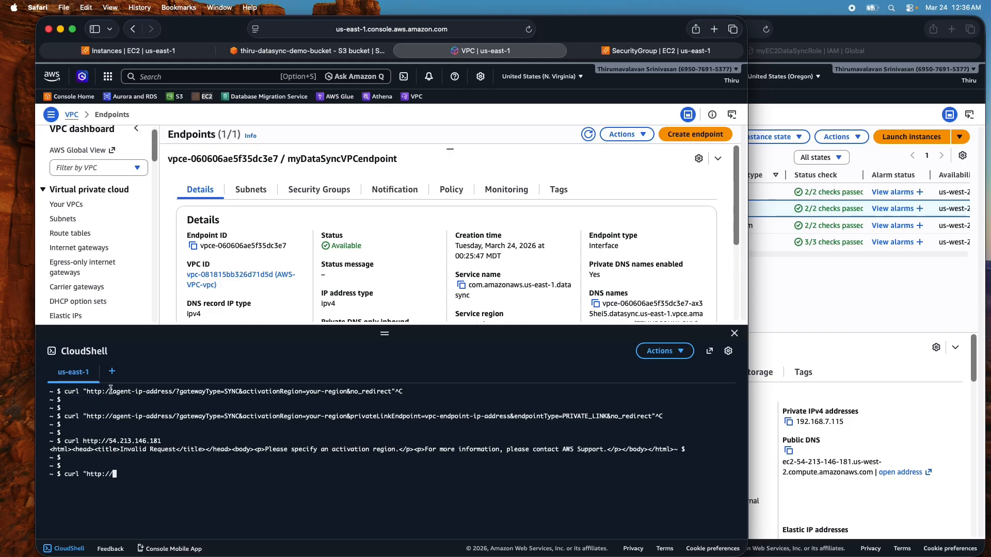
left_click(885, 303)
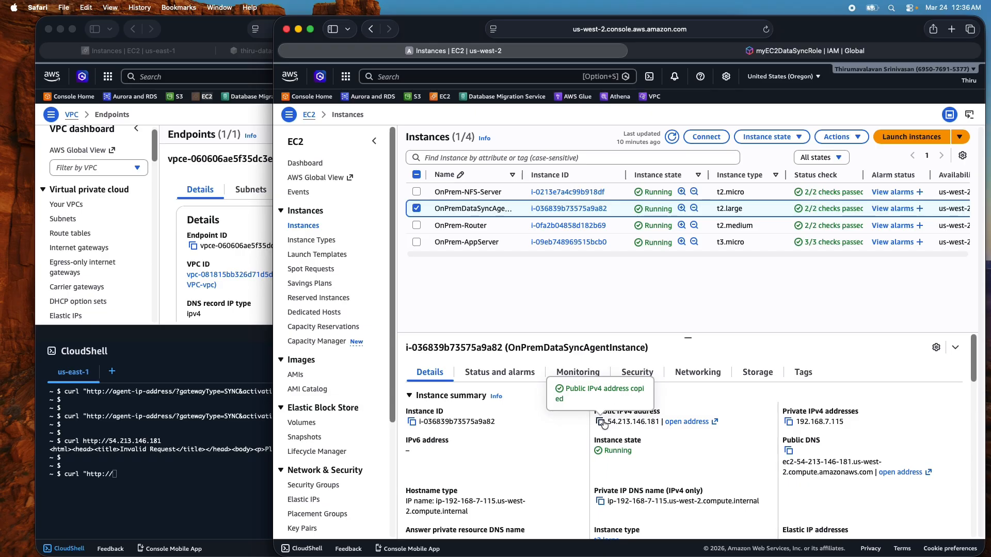
left_click(217, 478)
key("super+v")
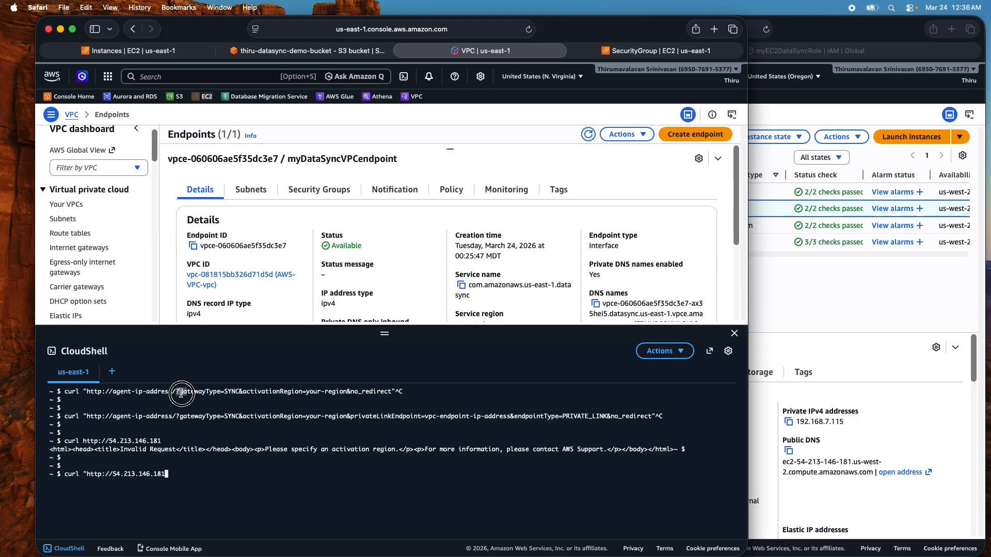
left_click_drag(174, 391, 306, 393)
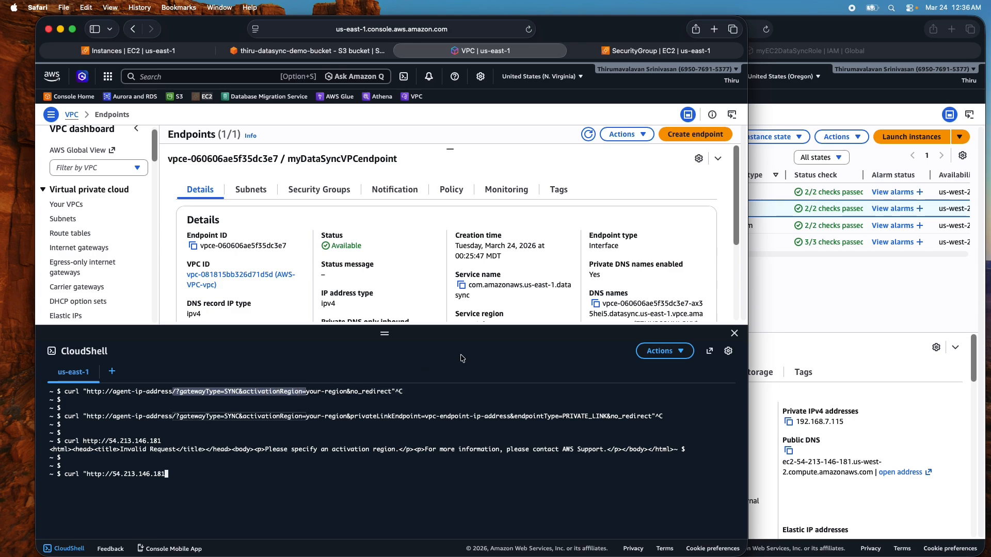
key("super+v")
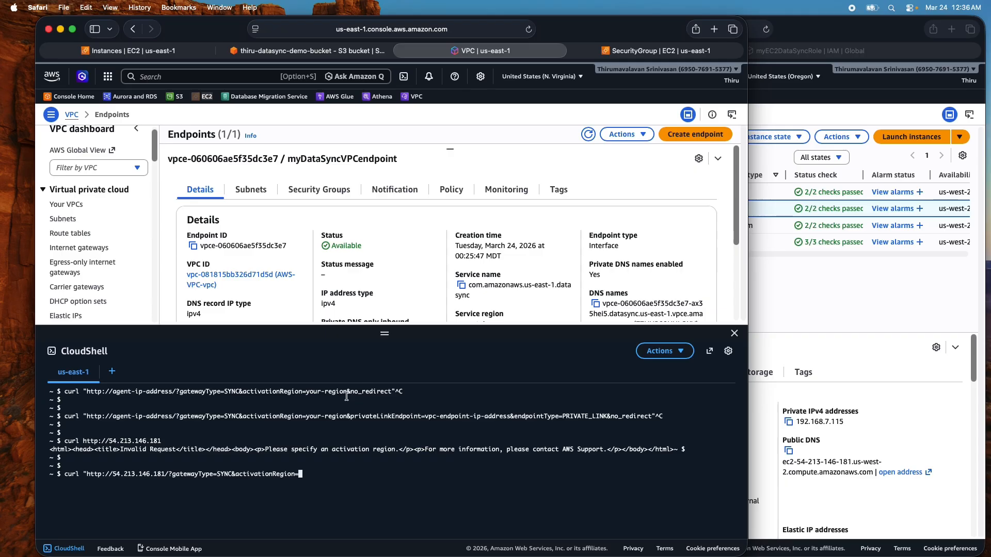
- Set the activation region to us-east-1, append &no_redirect", run the command, and select the returned activation key
type("us-east-1")
left_click_drag(346, 390, 395, 391)
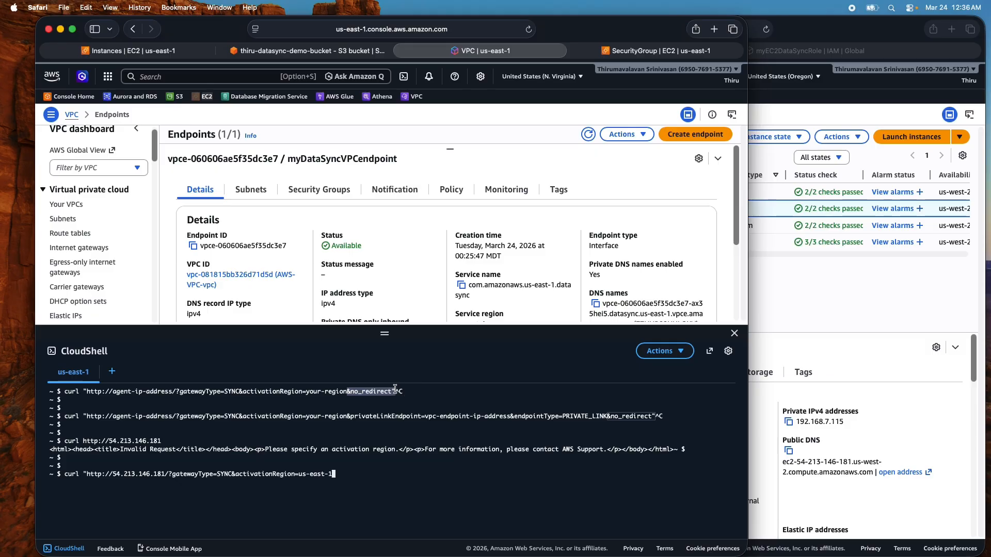
key("super+c")
key("super+v")
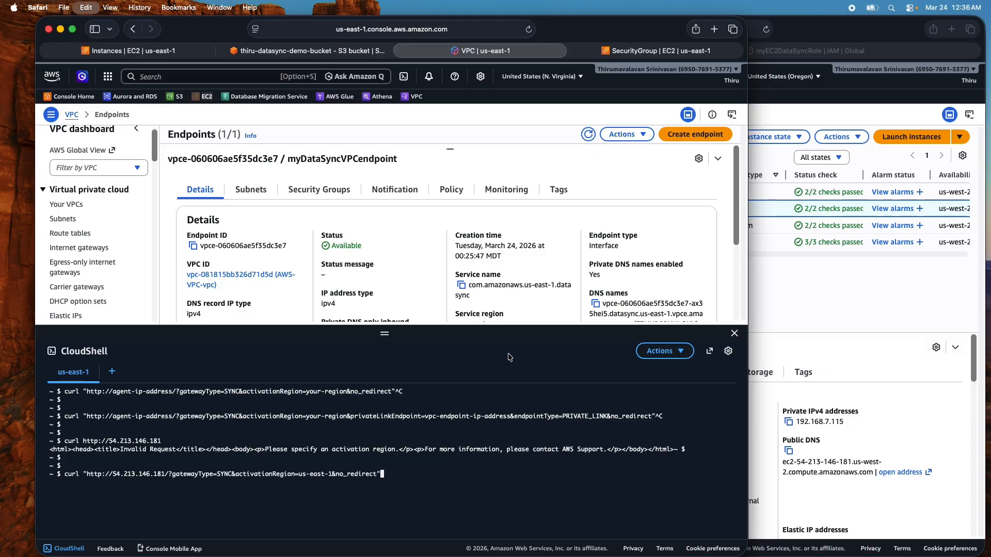
key("Return")
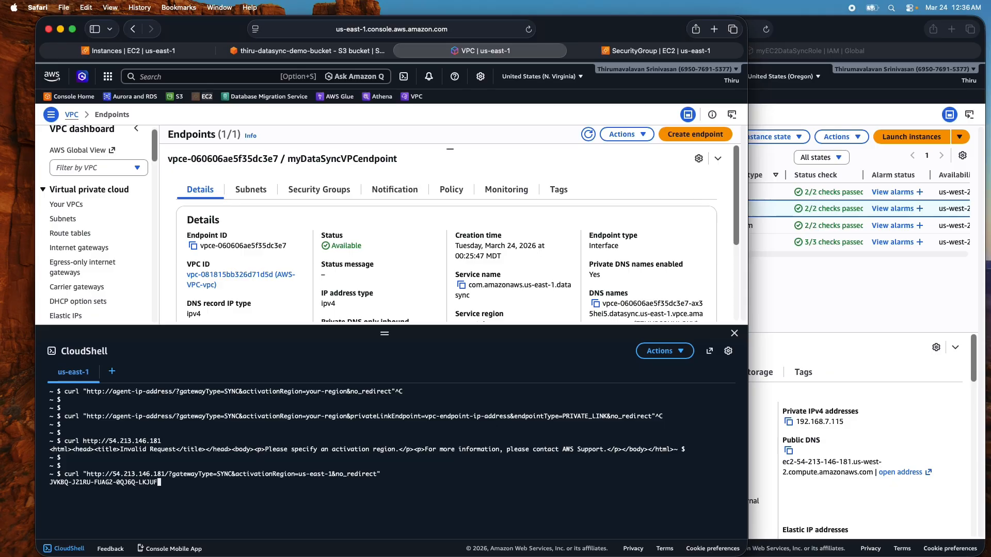
key("Return")
key("Return")
left_click_drag(51, 482, 155, 484)
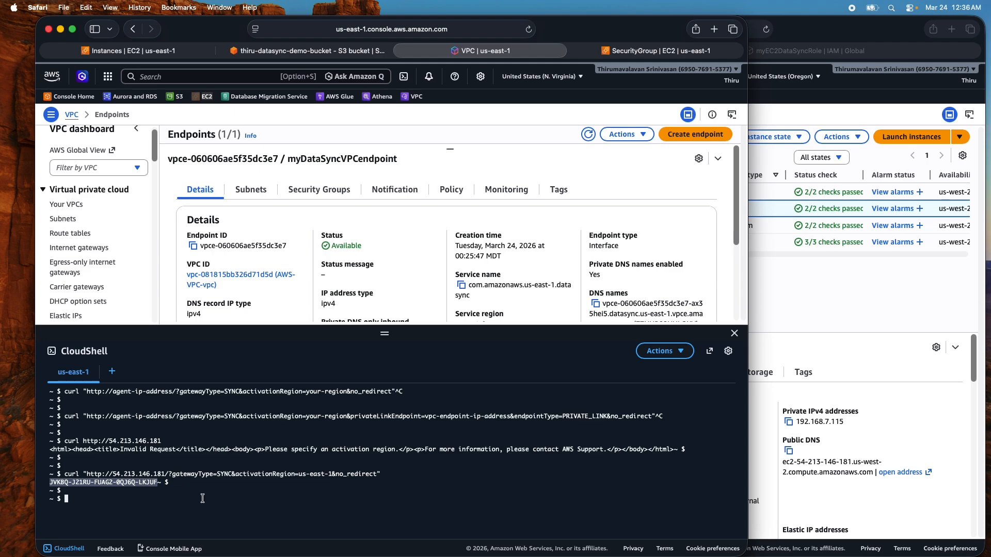
left_click(111, 494)
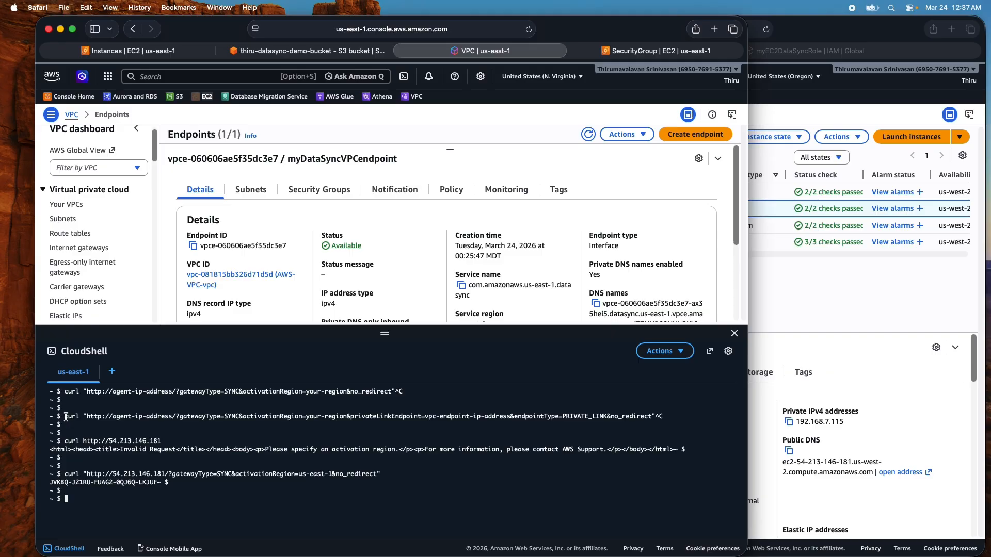
left_click_drag(65, 417, 111, 416)
key("super+c")
key("super+v")
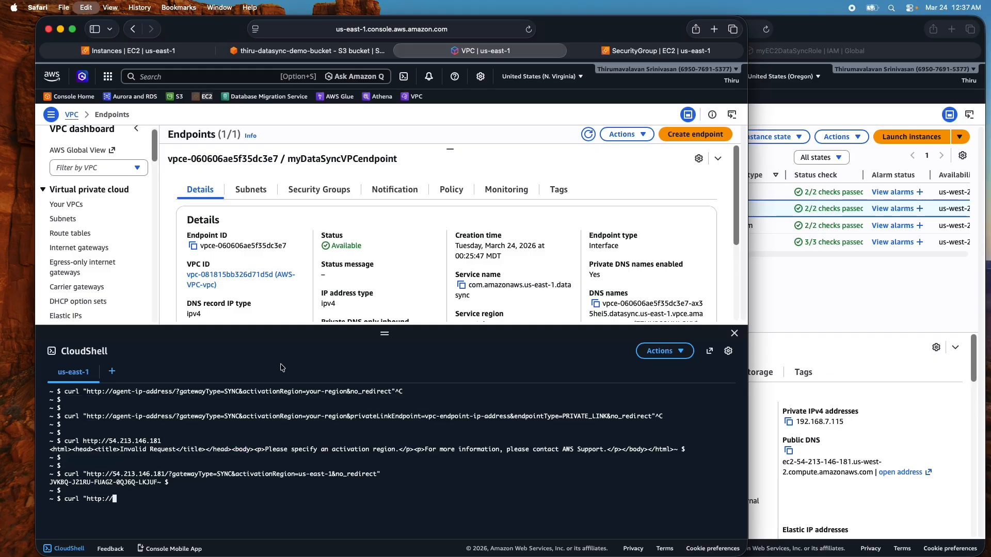
double_click(122, 440)
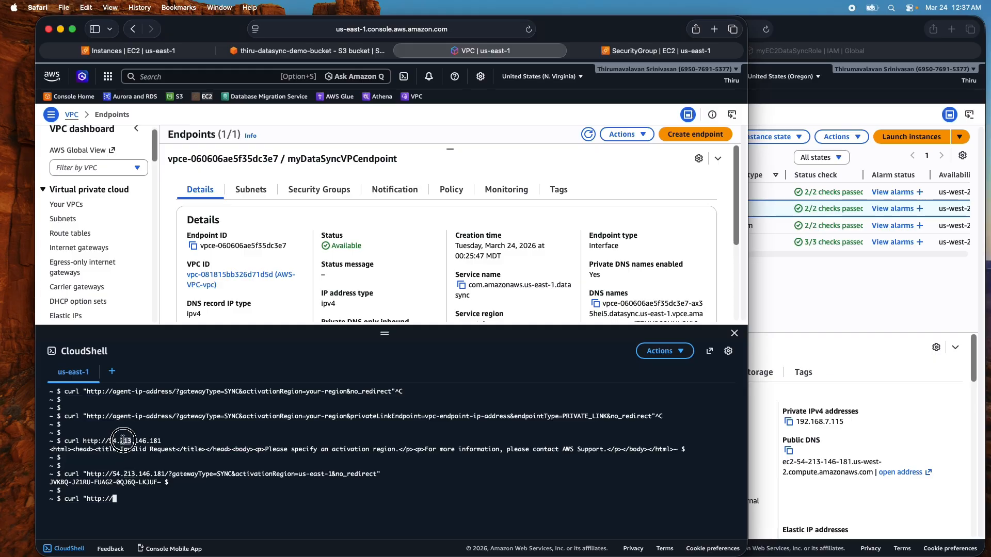
left_click(790, 327)
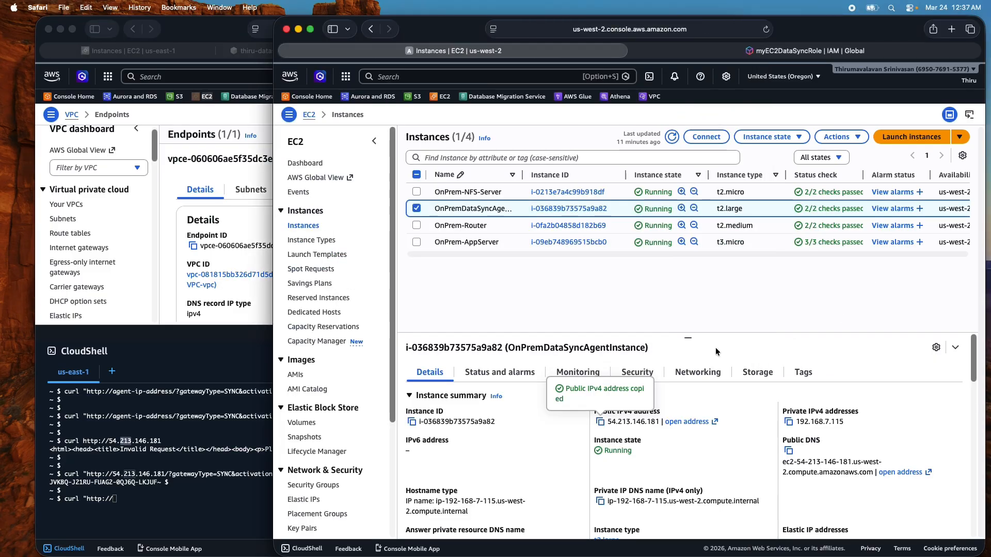
left_click(625, 396)
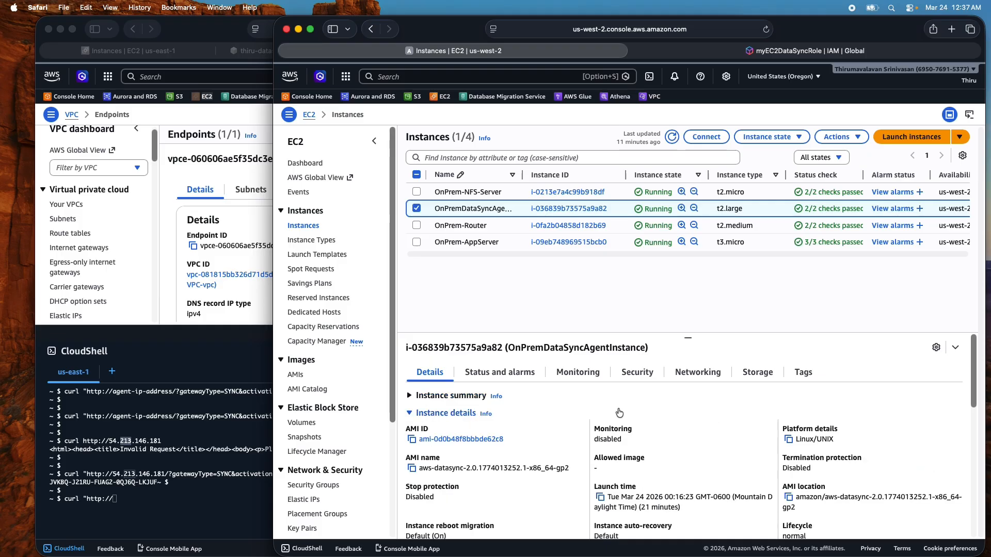
left_click(413, 395)
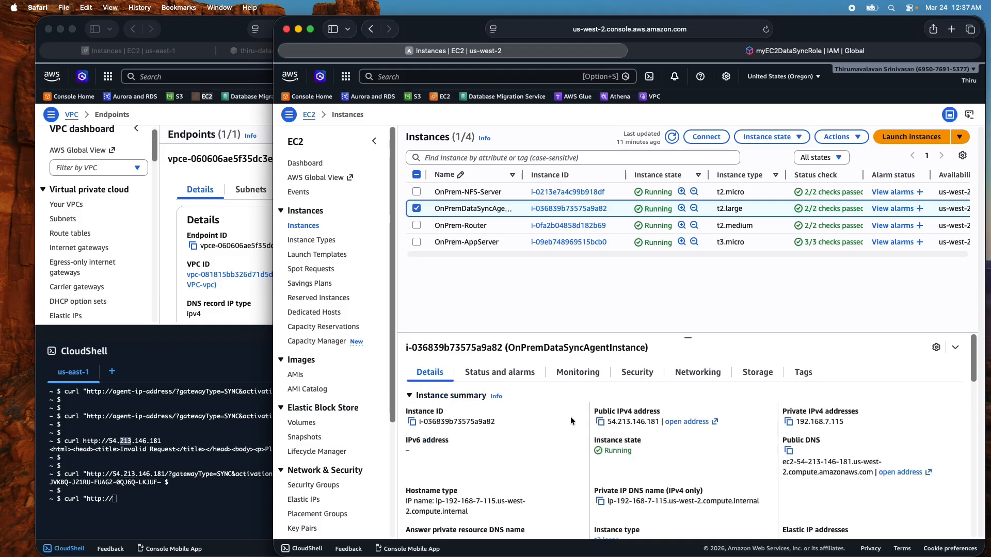
left_click(600, 421)
left_click(158, 496)
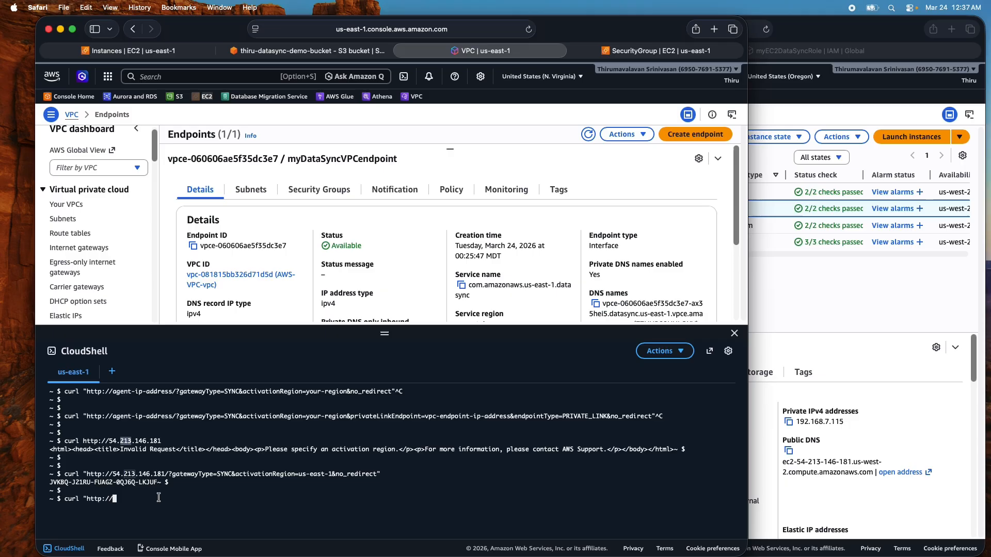
key("super+v")
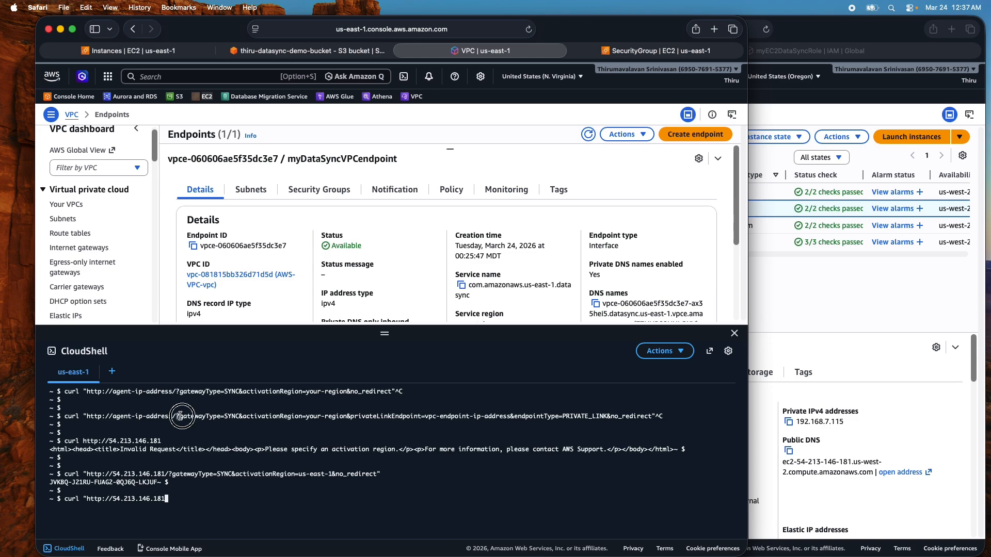
- Extend the curl command with /?gatewayType=SYNC&activationRegion=us-east-1&privateLinkEndpoint=, reusing the fragments of the private-link template
left_click_drag(187, 416, 309, 413)
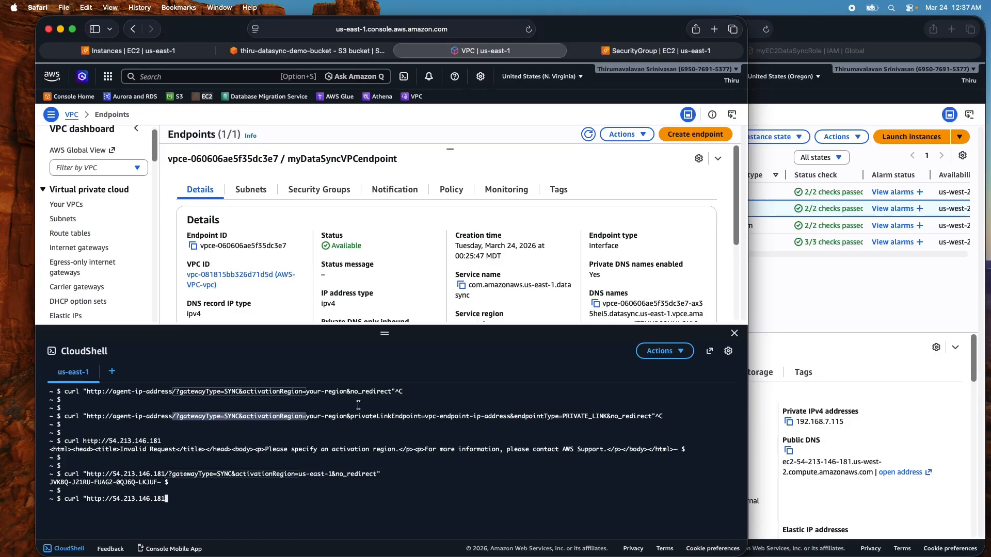
key("super+v")
type("us-east")
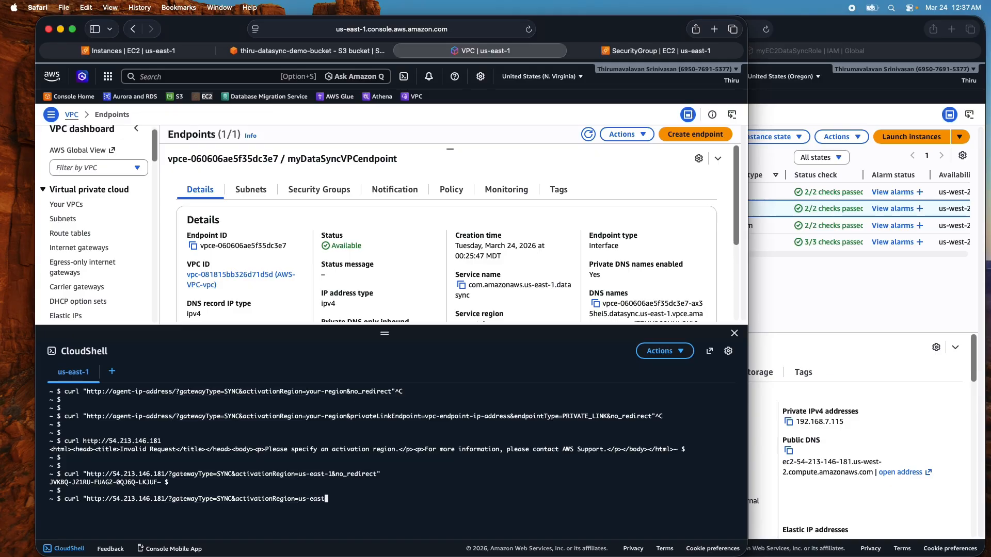
type("-1")
left_click_drag(348, 416, 424, 415)
key("super+c")
key("super+v")
- Show the subnets of myDataSyncVPCendpoint and copy the endpoint's IPv4 address in us-east-1a
scroll(271, 176, "down", 5)
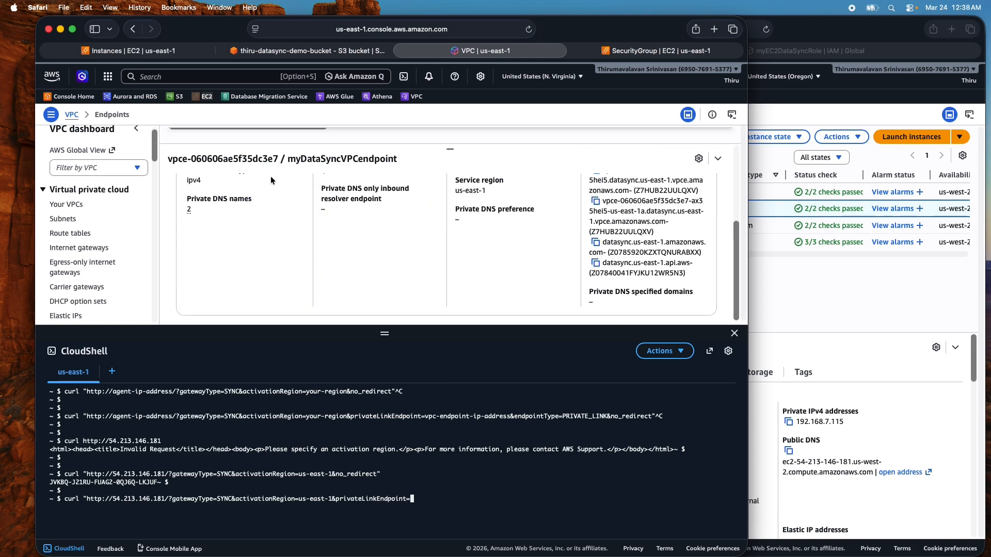
scroll(271, 176, "up", 5)
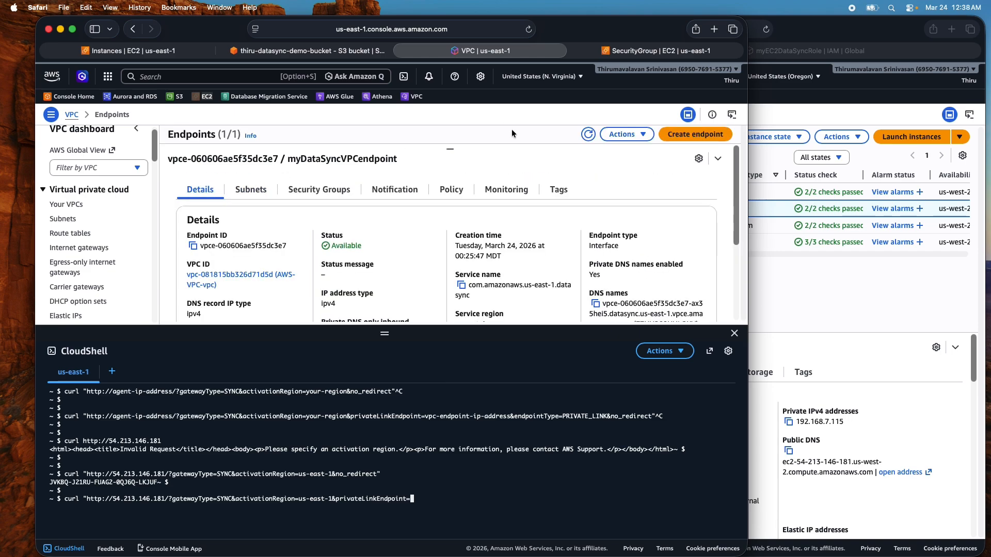
left_click_drag(452, 149, 446, 184)
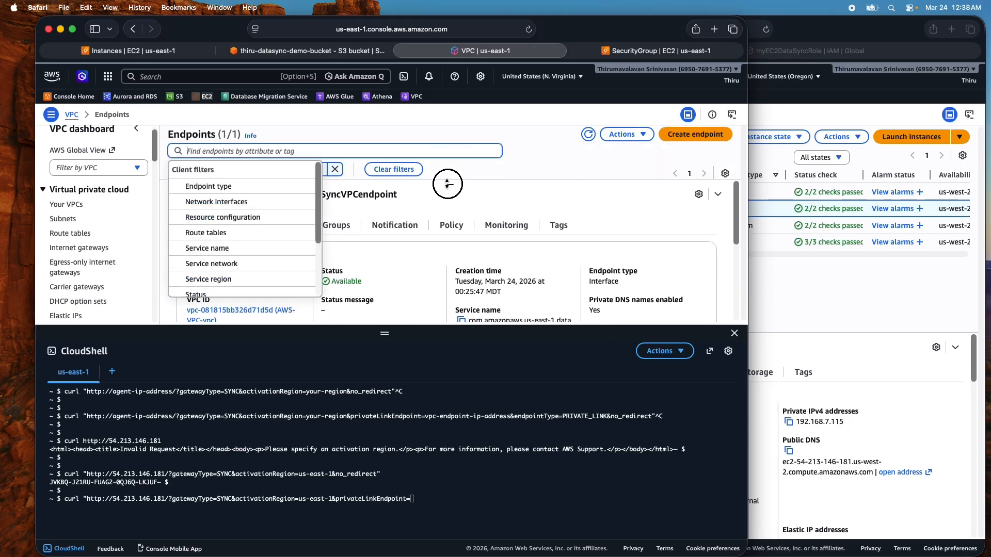
left_click(551, 148)
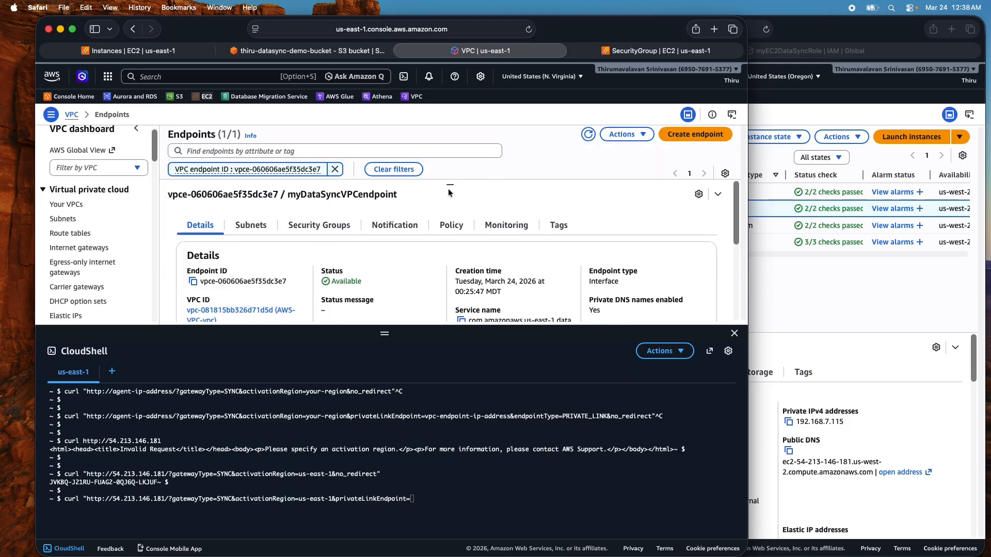
left_click_drag(448, 188, 450, 238)
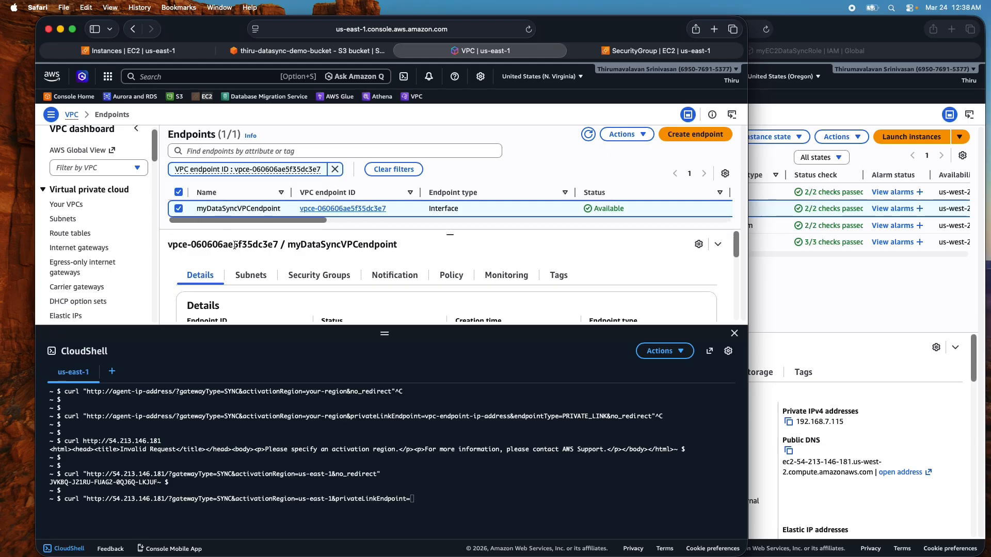
left_click(240, 280)
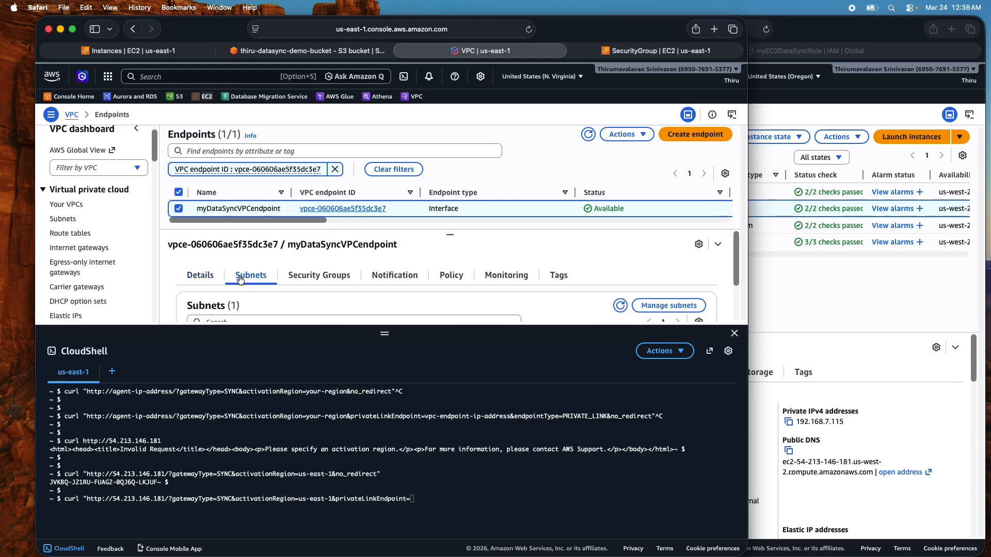
scroll(459, 267, "down", 3)
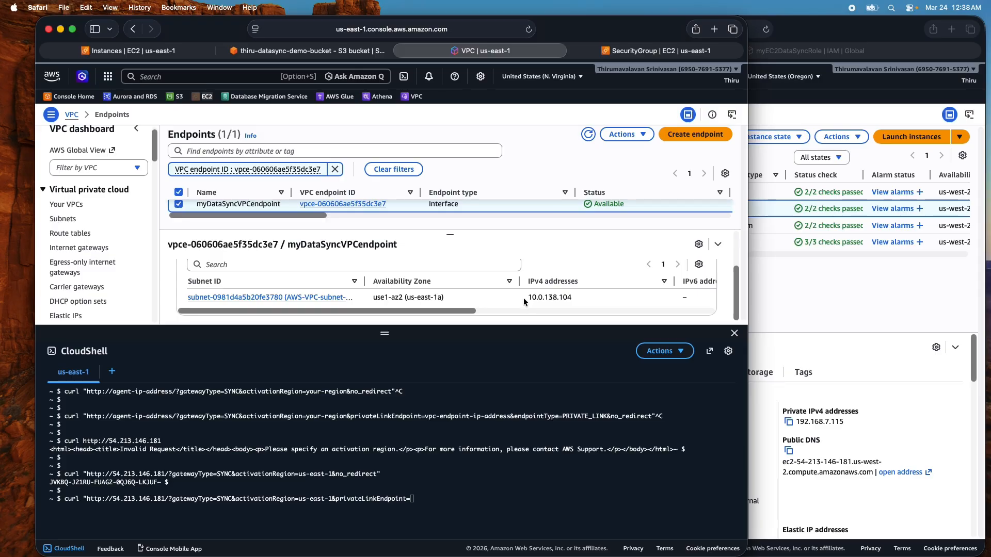
left_click_drag(526, 296, 575, 296)
key("super+c")
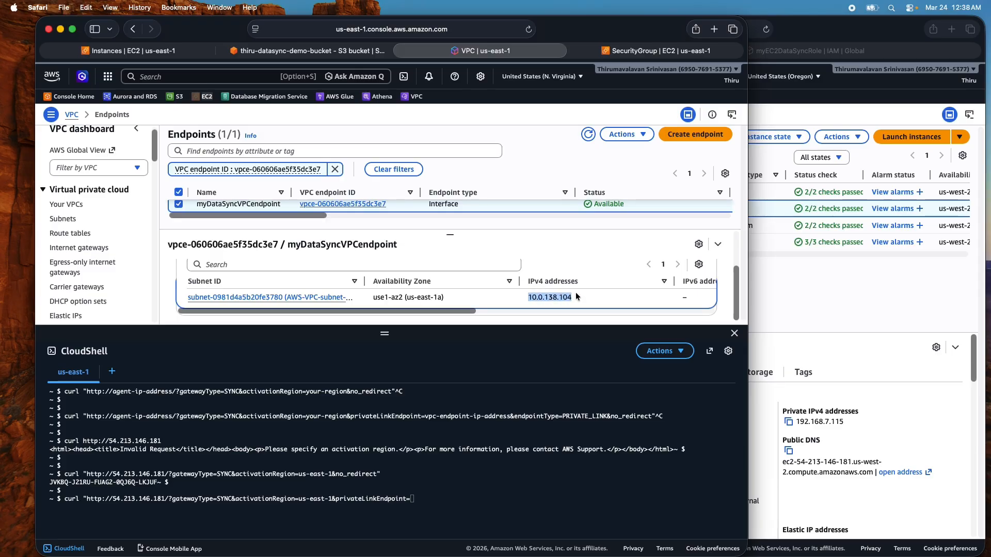
- Insert 10.0.138.104 as the privateLinkEndpoint value, append &endpointType=PRIVATE_LINK&no_redirect", and run the curl command in CloudShell
left_click(428, 497)
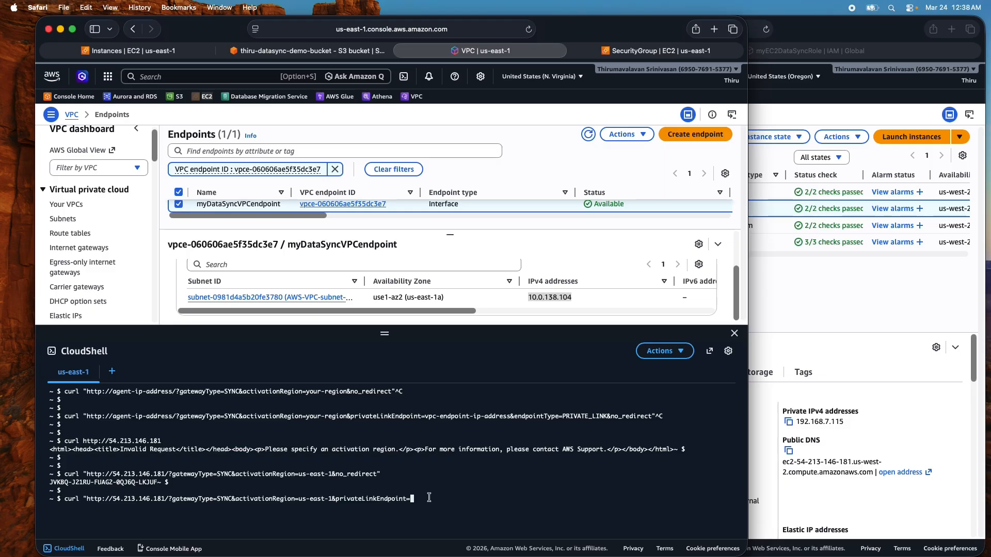
key("super+v")
left_click_drag(513, 416, 655, 417)
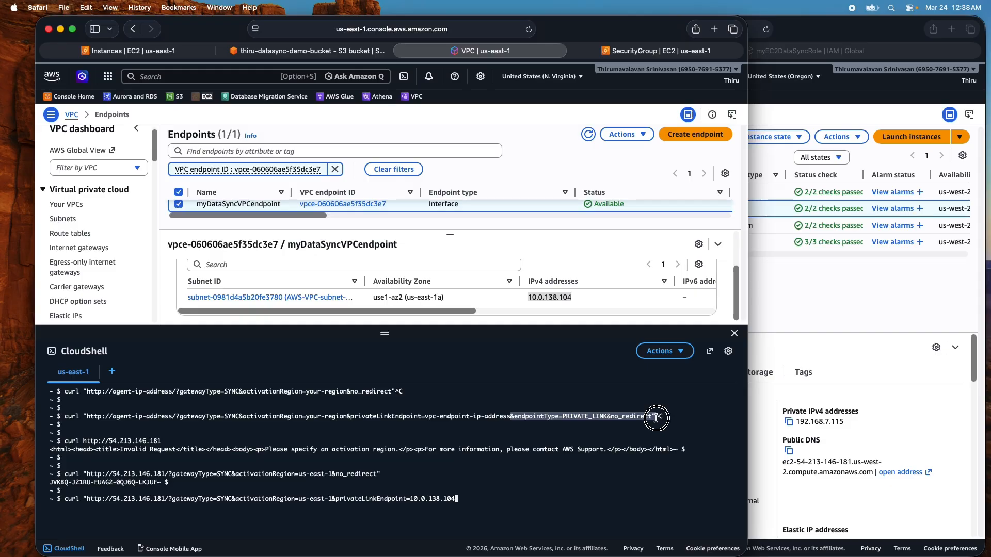
key("super+v")
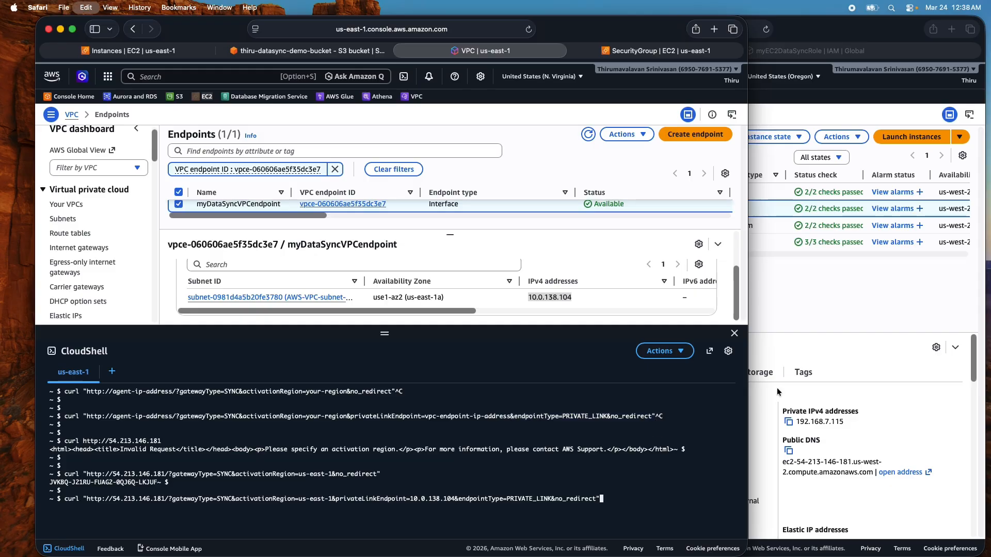
key("Return")
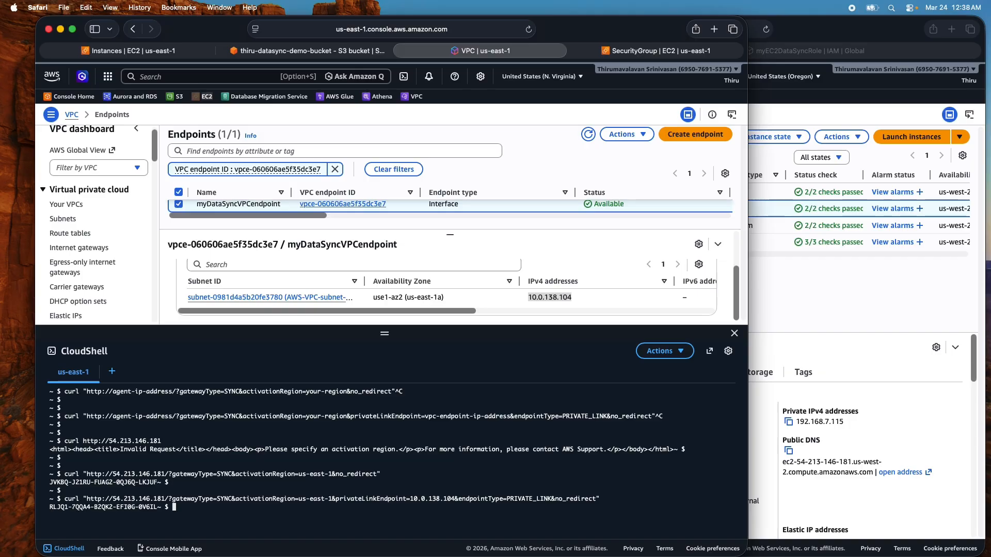
key("Return")
key("Return")
- Compare the public activation key with the private-link template and select the activation key returned by the private-link command
left_click_drag(51, 481, 157, 482)
left_click(169, 499)
left_click(66, 416)
left_click_drag(66, 416, 657, 412)
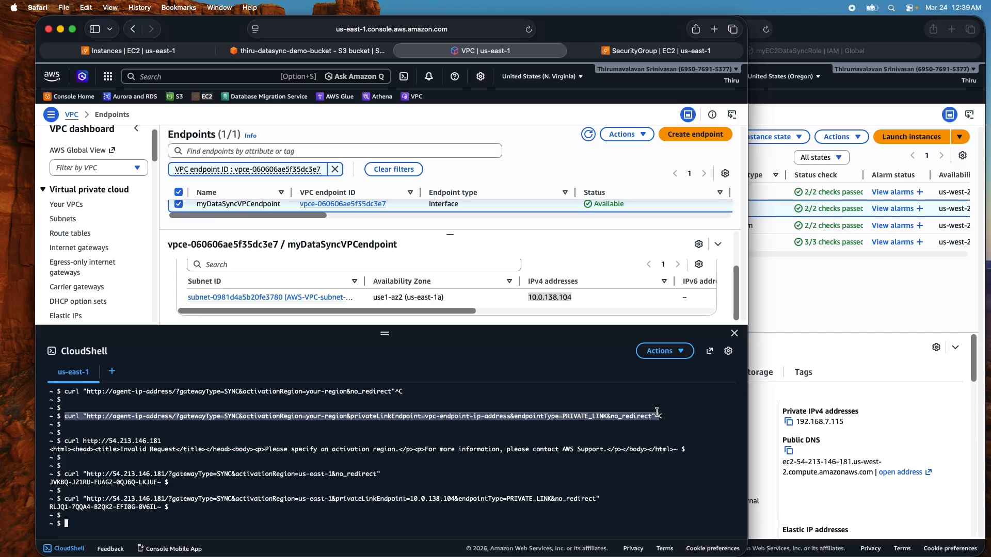
left_click(515, 428)
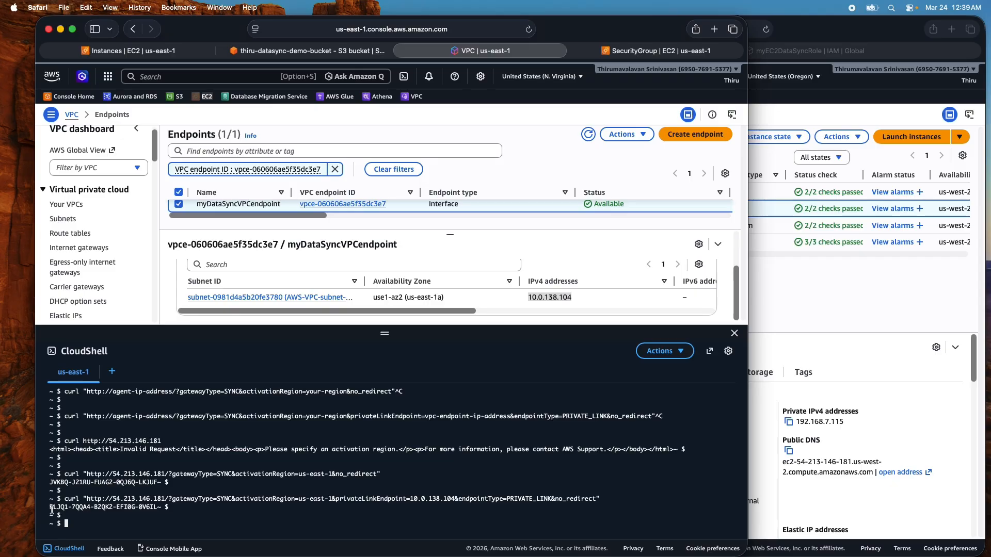
left_click(52, 508)
left_click_drag(52, 508, 157, 508)
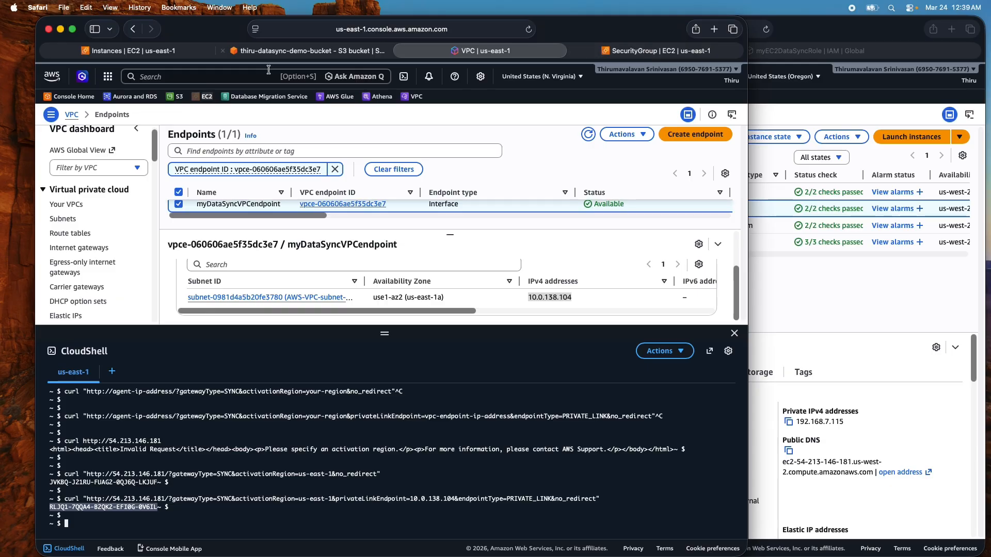
- Open the DataSync service in a new tab, close its CloudShell pane, and start setup for transfers between on-premises storage and AWS
left_click(249, 75)
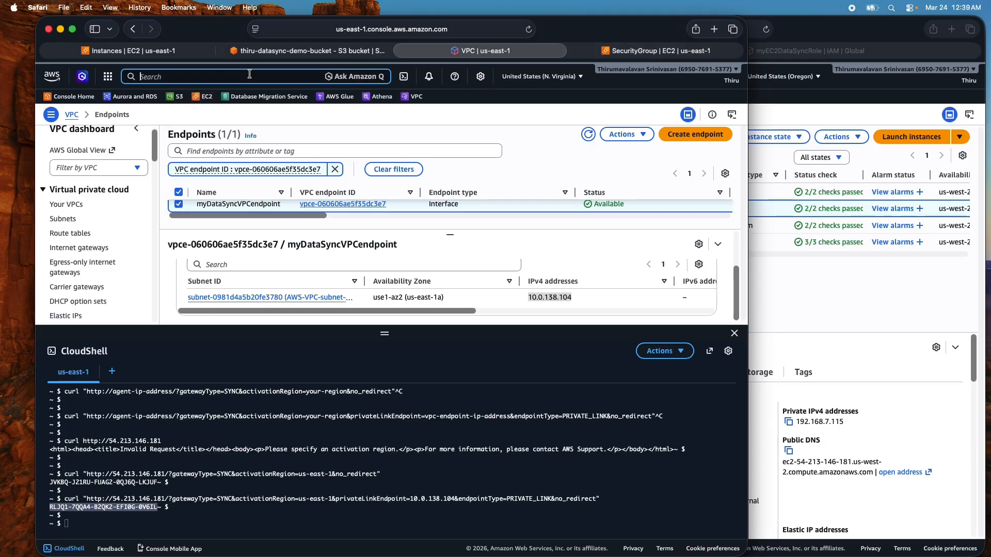
type("datasync")
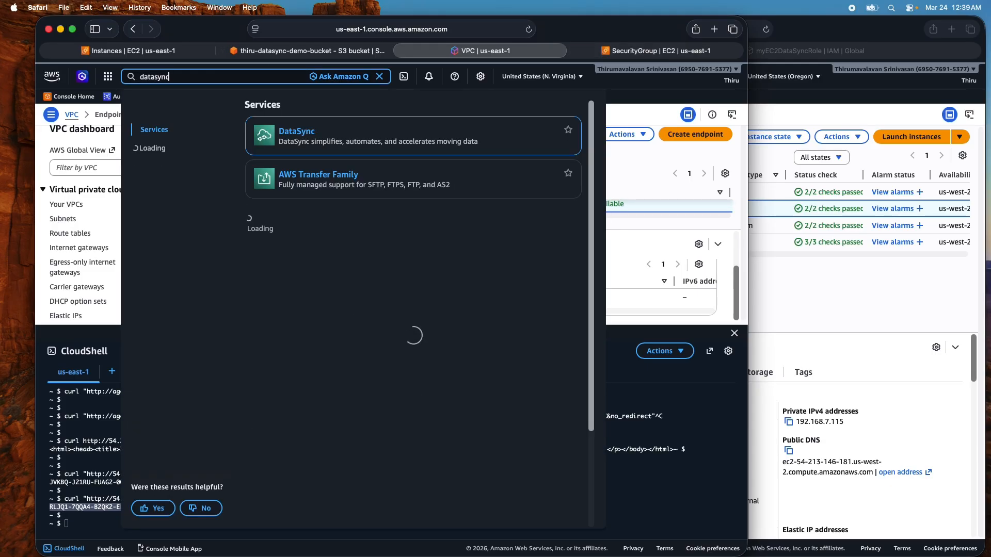
right_click(293, 133)
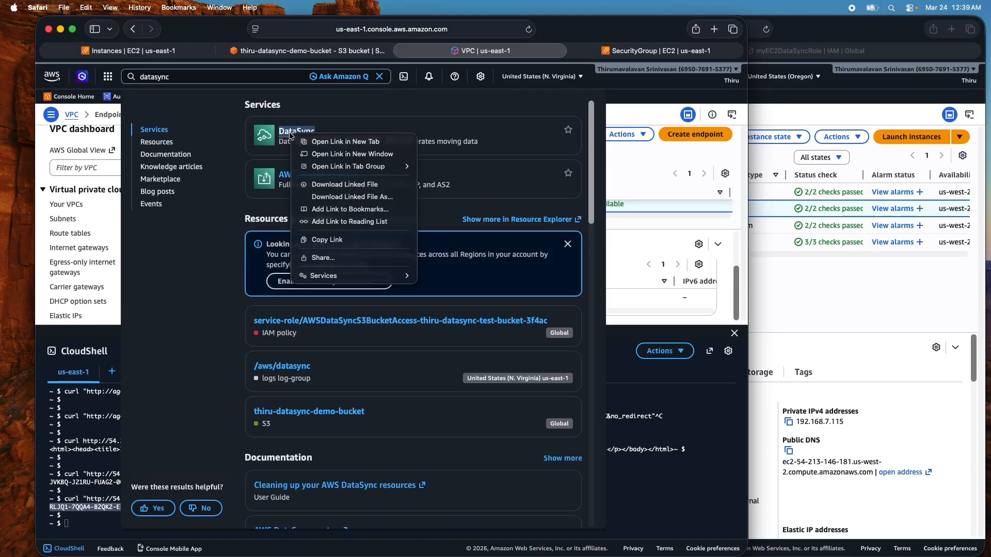
left_click(345, 141)
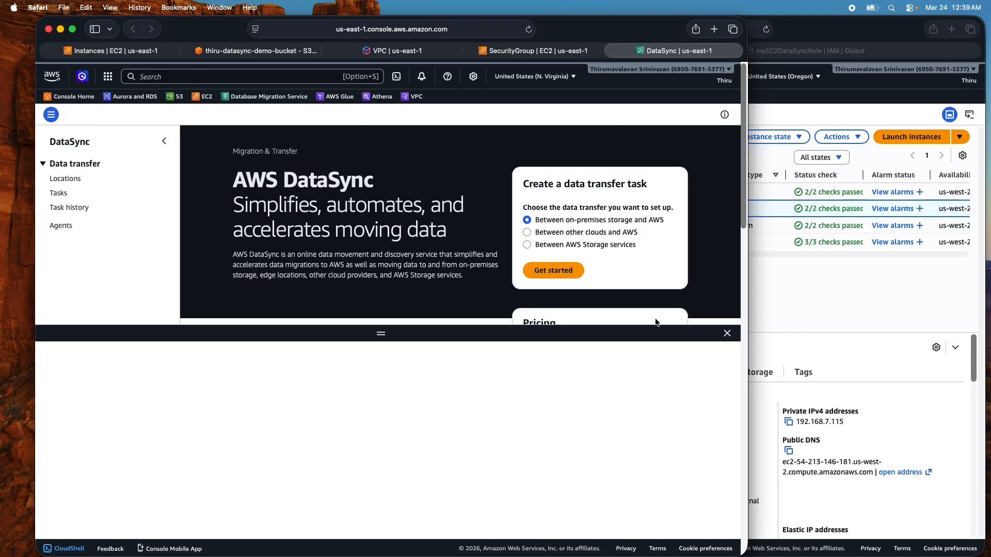
left_click(728, 332)
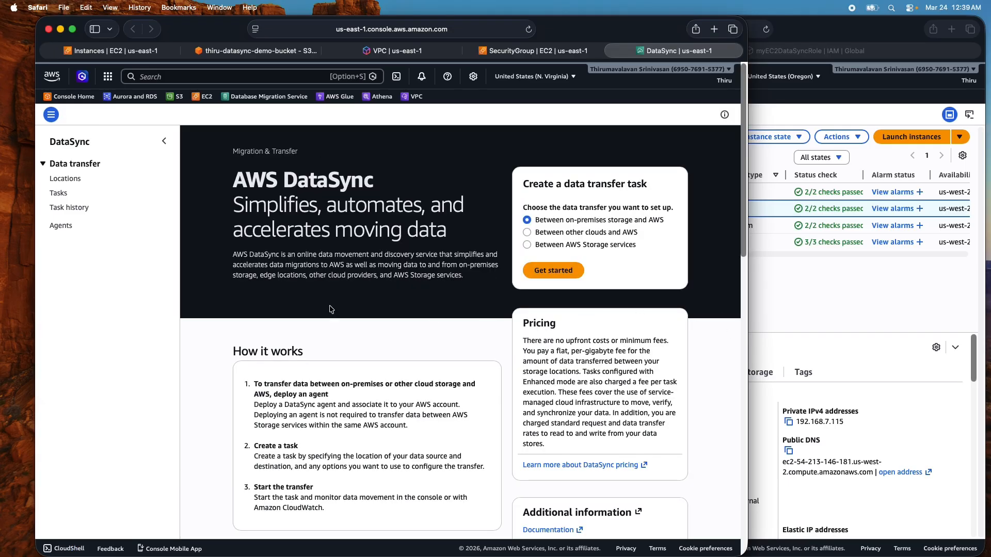
left_click(562, 275)
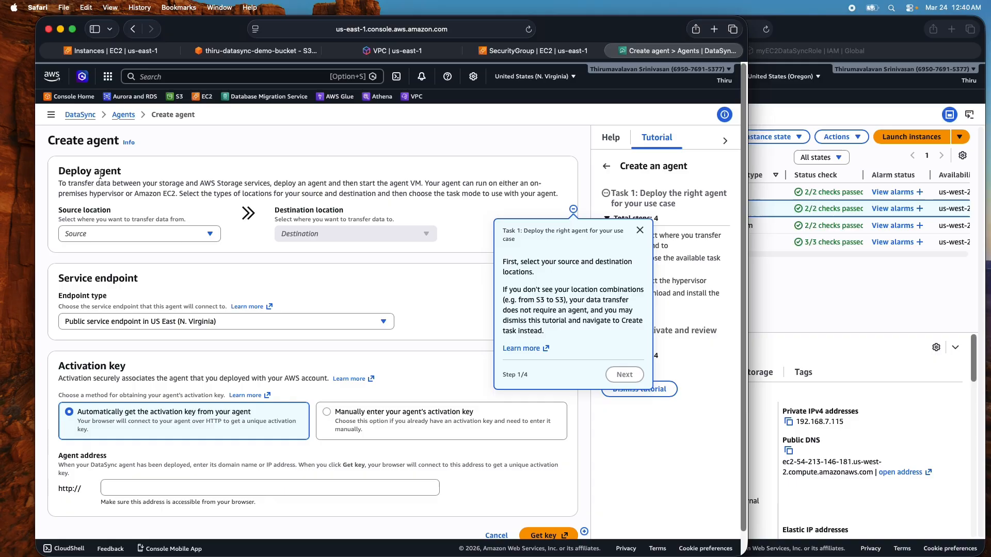
- Close the tutorial pop-up and set the agent's source location to Network File System (NFS) and destination location to Amazon S3
left_click(639, 230)
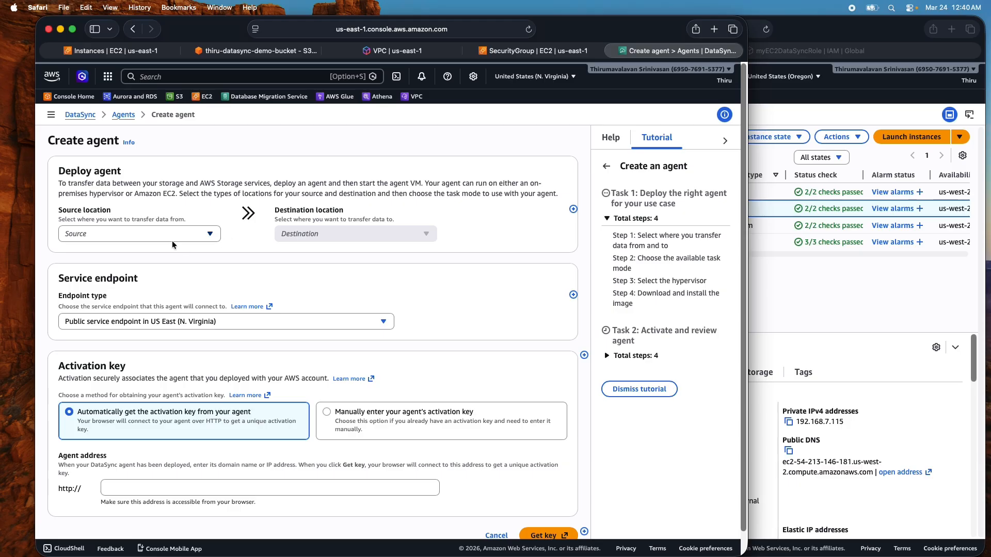
left_click(209, 234)
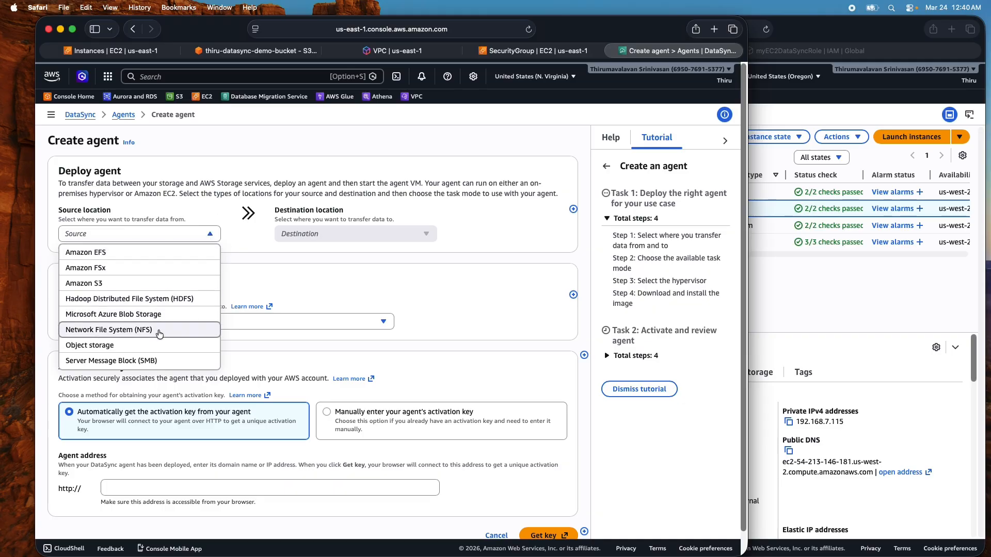
left_click(129, 330)
left_click(345, 235)
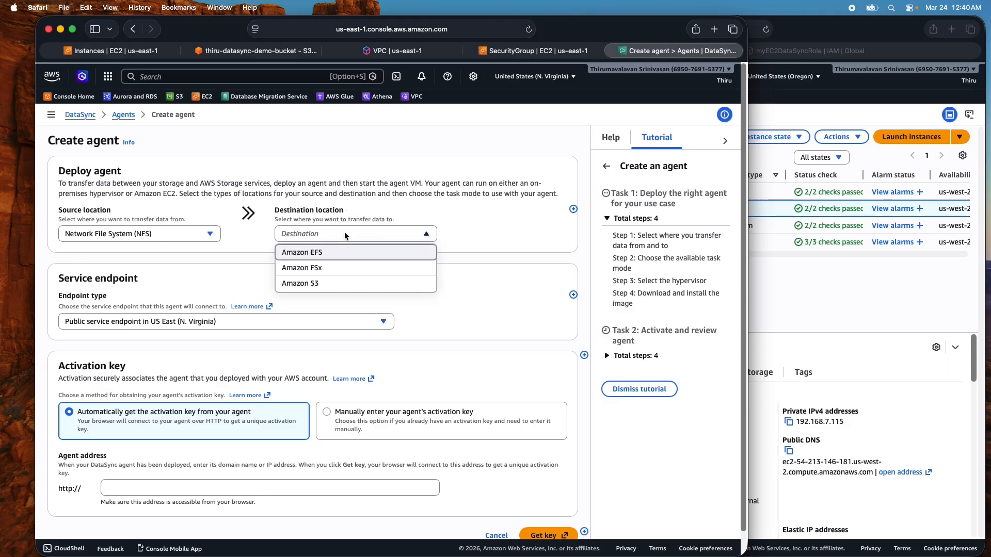
left_click(326, 283)
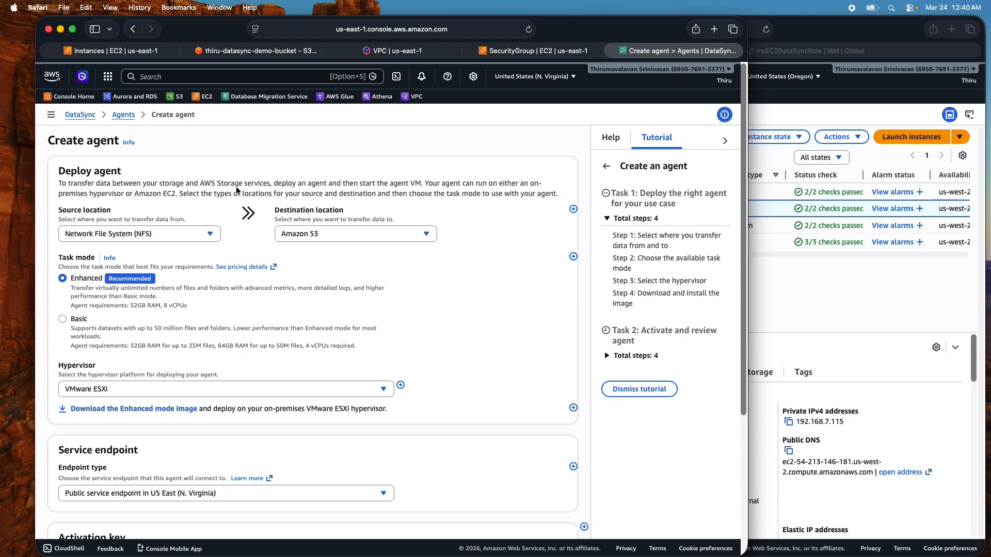
- Set the service endpoint type to VPC endpoint using AWS PrivateLink and choose VPC endpoint vpce-060606ae5f35dc3e7 (com.amazonaws.us-east-1.datasync)
scroll(253, 246, "down", 3)
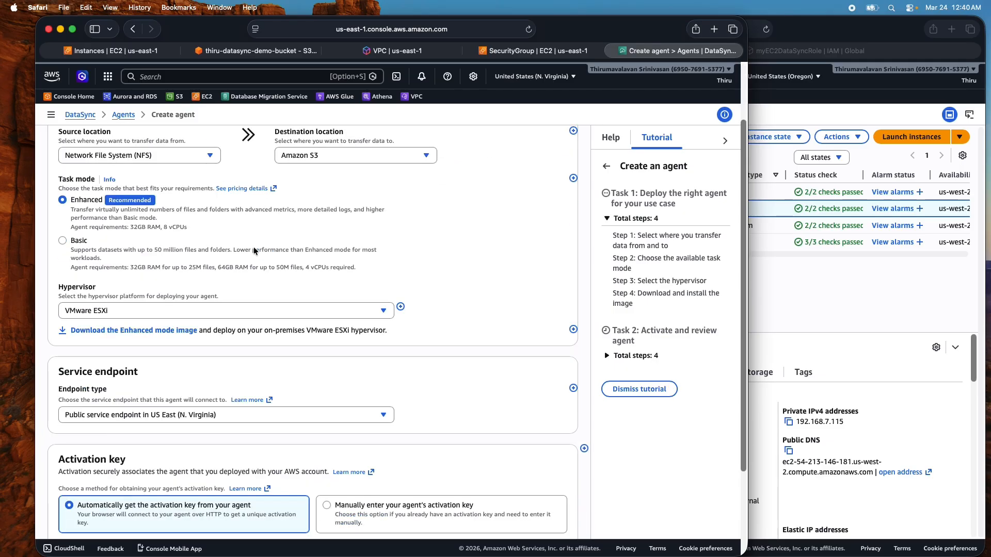
scroll(253, 247, "down", 2)
scroll(274, 175, "up", 5)
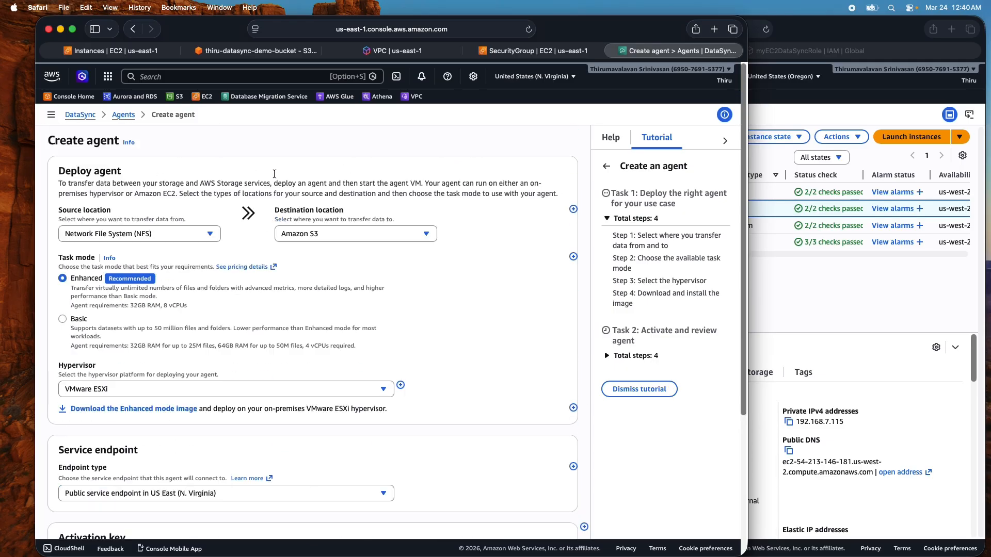
scroll(354, 204, "down", 4)
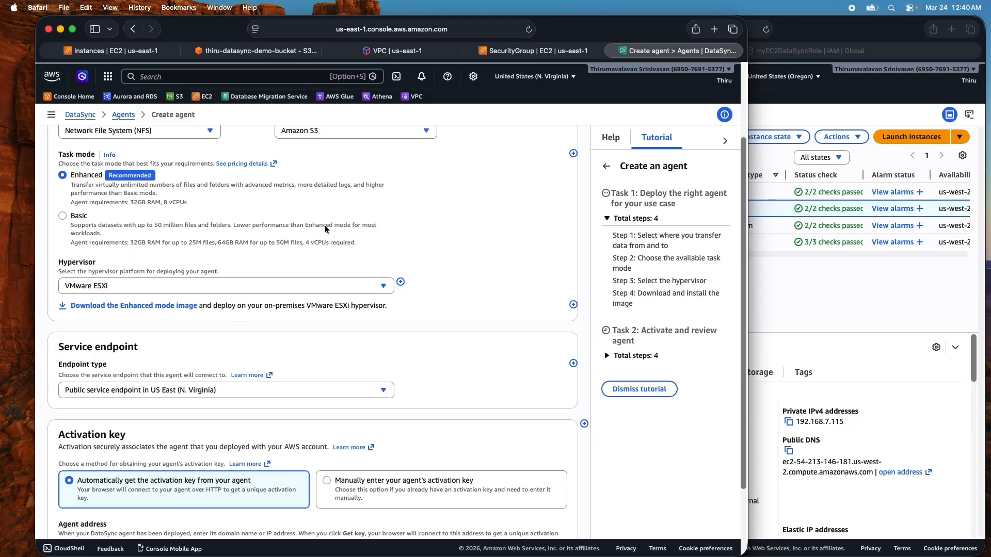
scroll(166, 361, "down", 2)
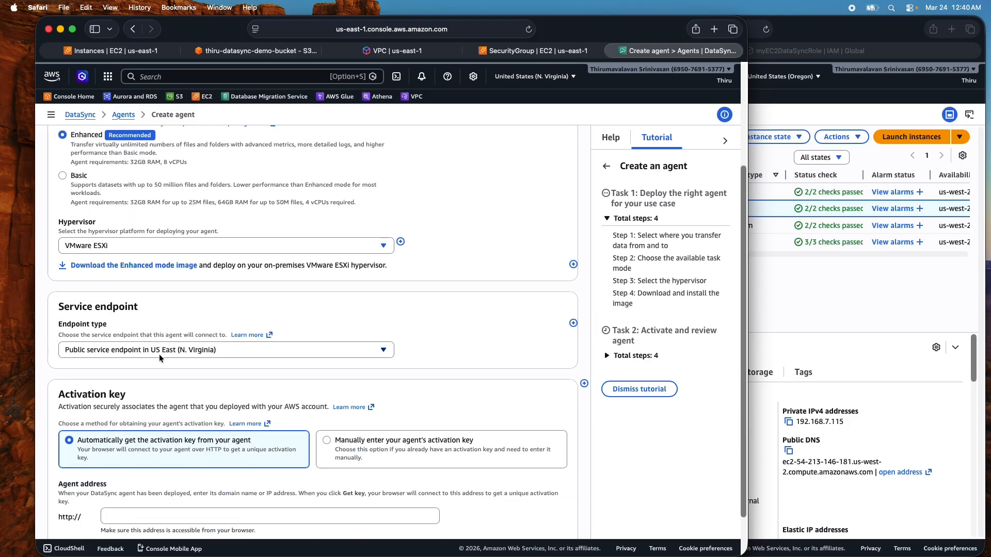
left_click(208, 350)
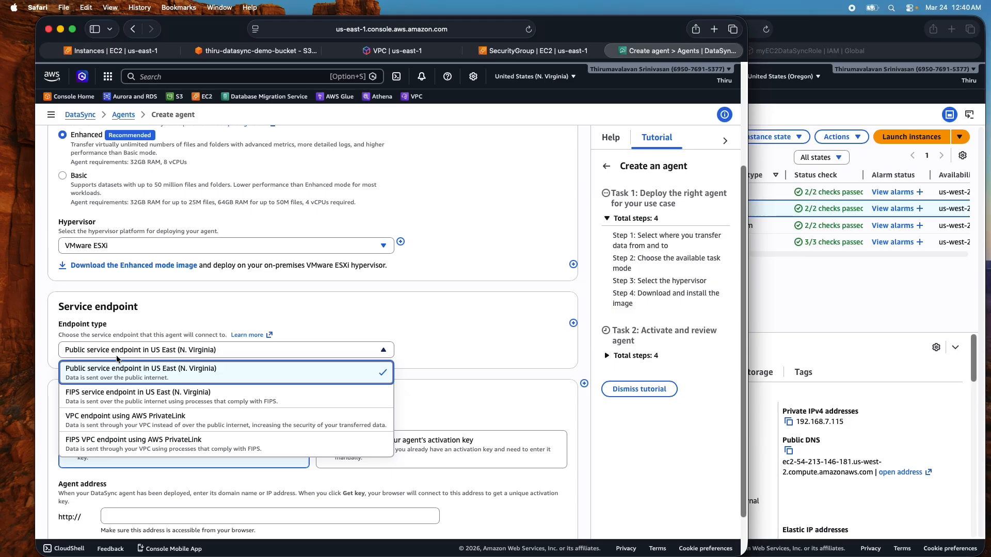
left_click(145, 422)
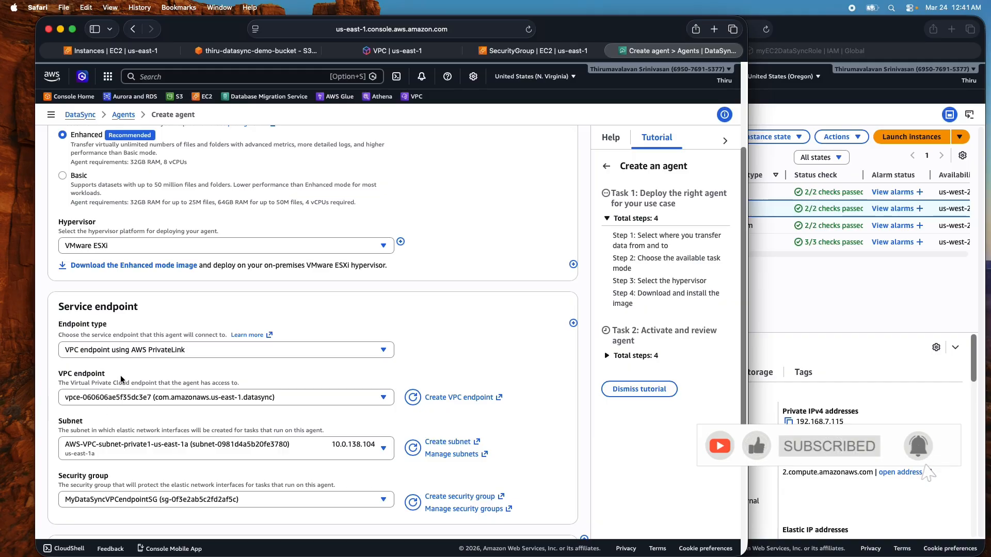
left_click(193, 393)
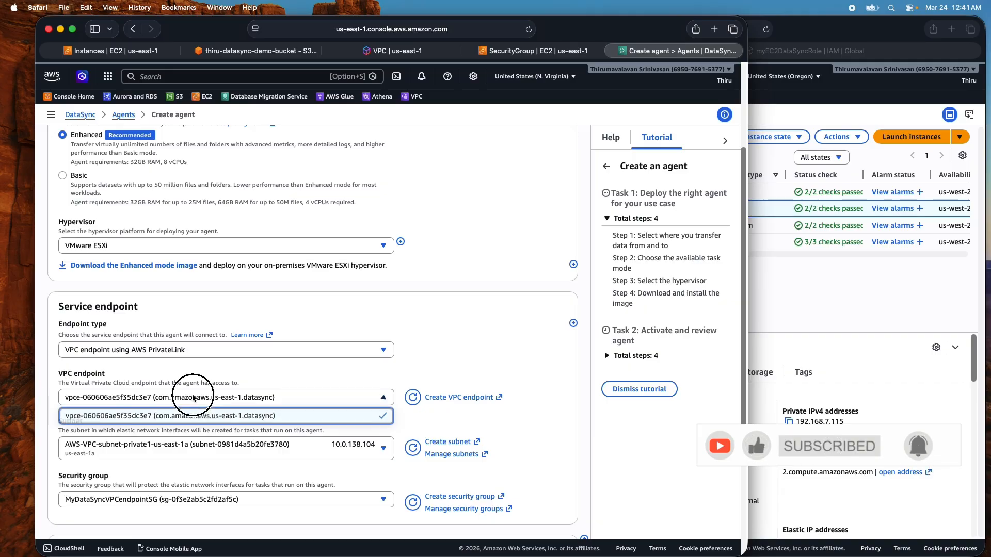
left_click(235, 415)
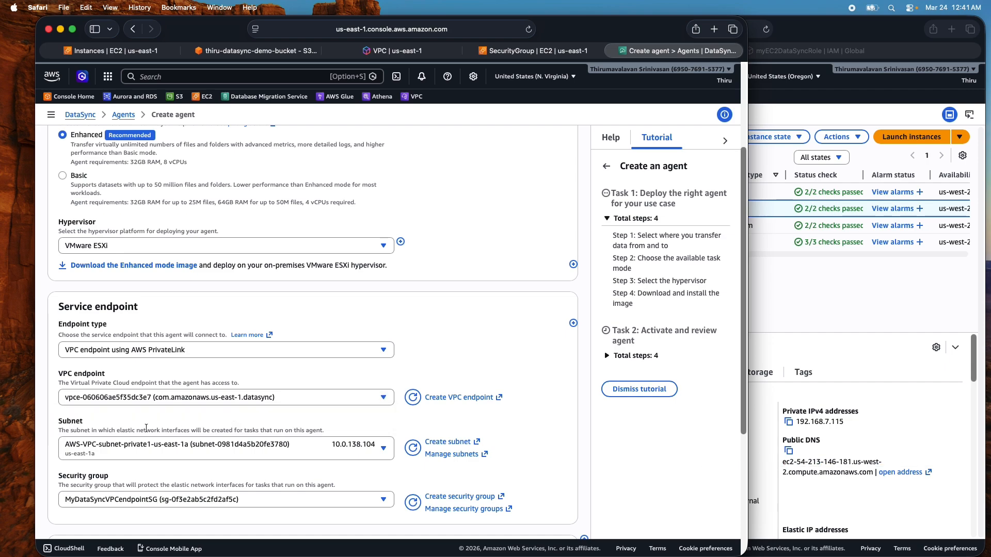
- Choose to enter the agent's activation key manually and paste the private-link activation key
left_click(233, 441)
left_click(232, 441)
scroll(196, 459, "down", 2)
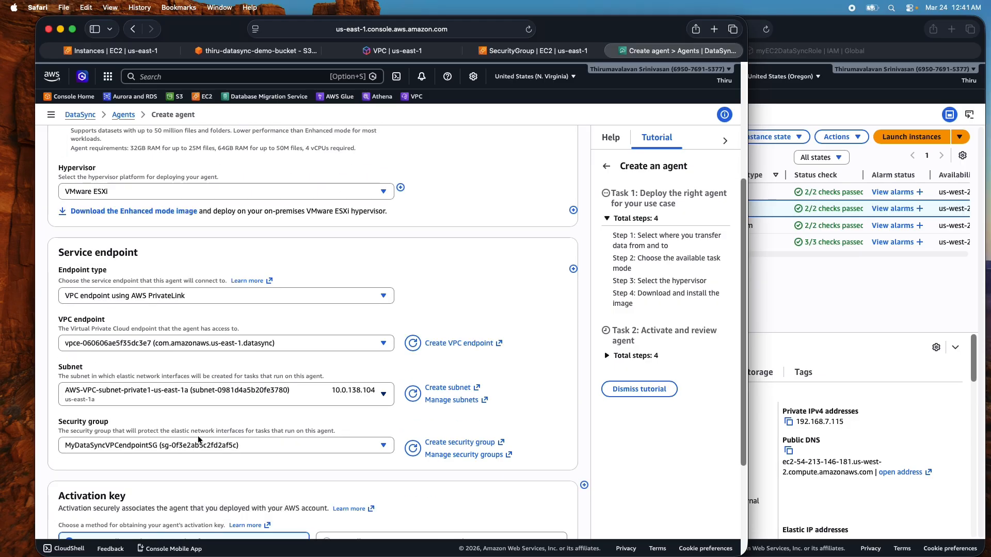
scroll(198, 440, "down", 3)
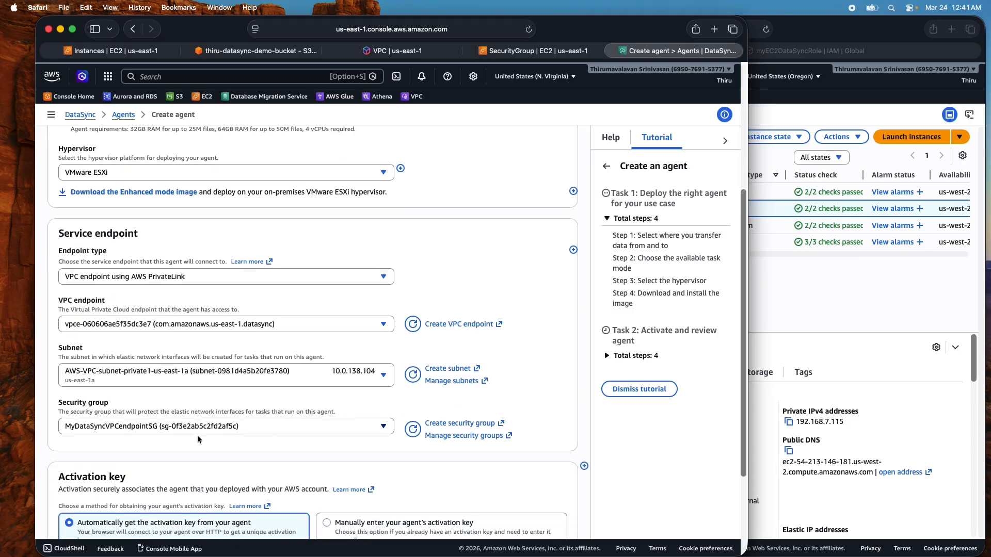
scroll(87, 420, "down", 1)
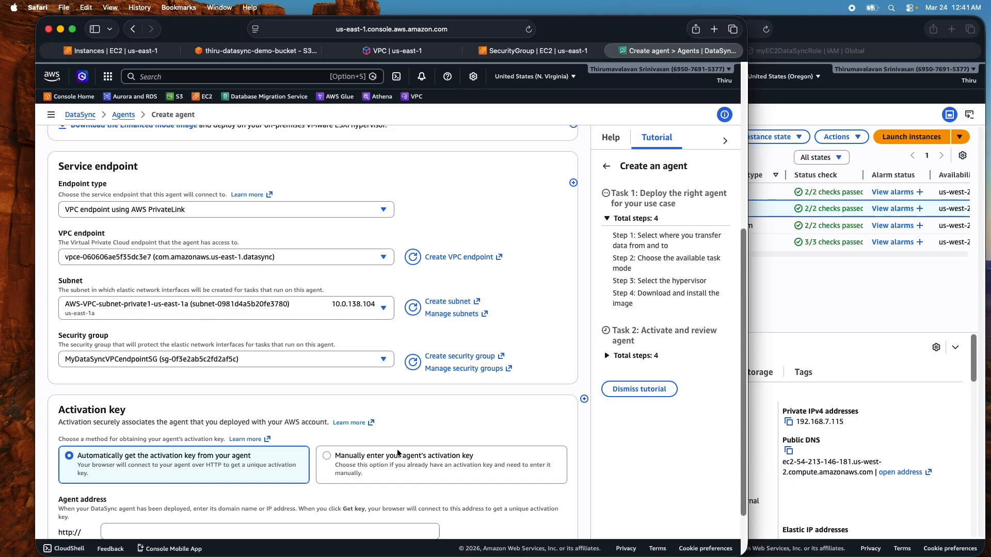
scroll(435, 415, "down", 2)
scroll(434, 414, "down", 1)
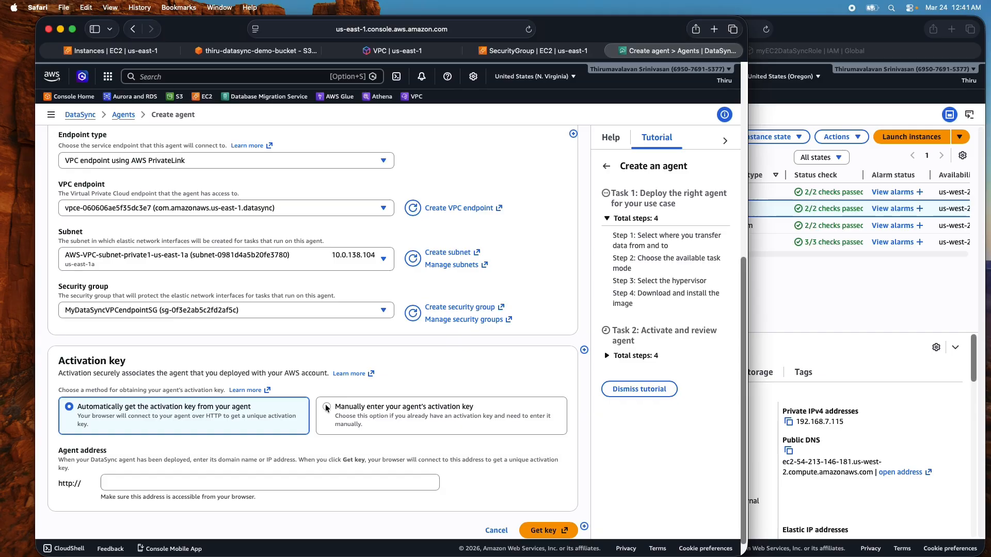
left_click(326, 407)
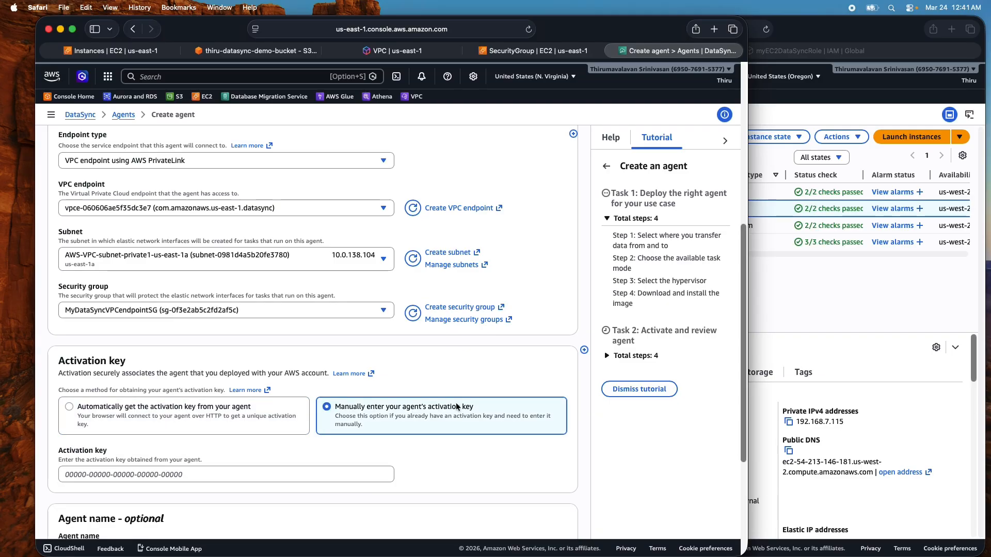
left_click(134, 474)
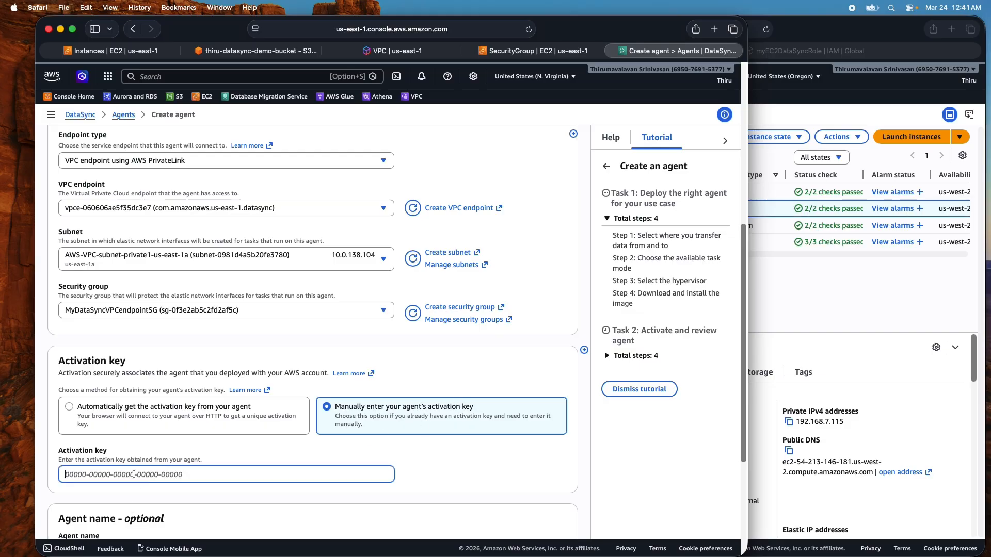
key("super+v")
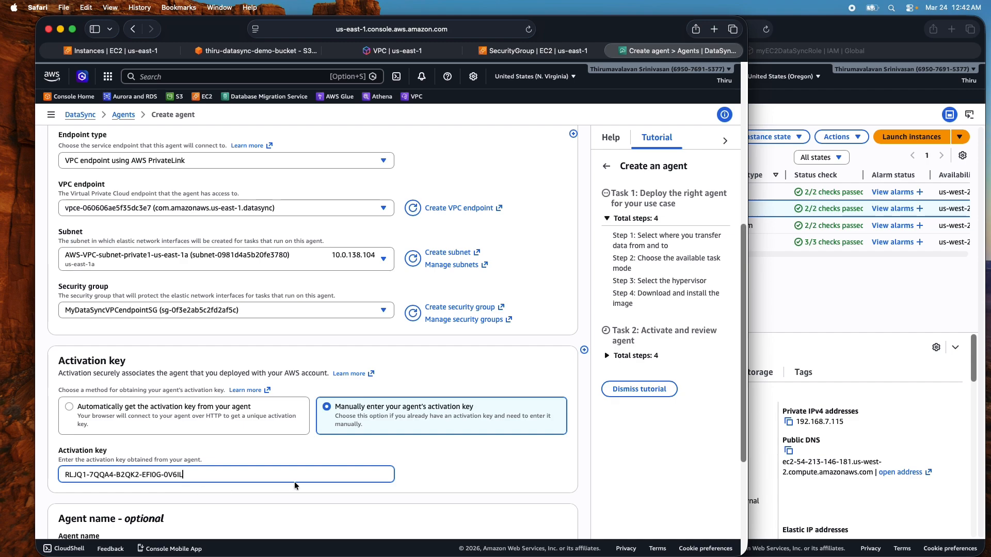
- Name the agent myDataSyncAgent and create it without tags
scroll(442, 459, "down", 1)
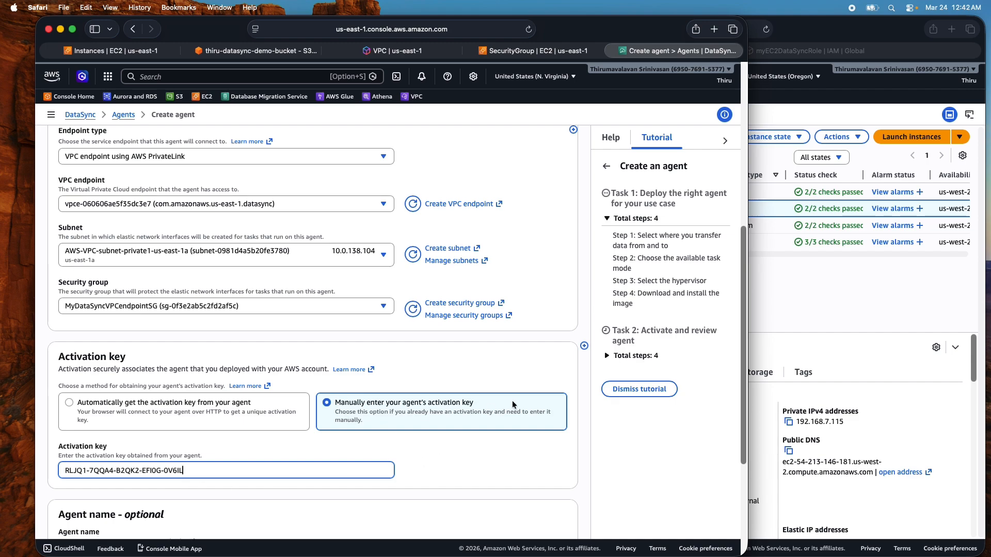
scroll(479, 429, "down", 3)
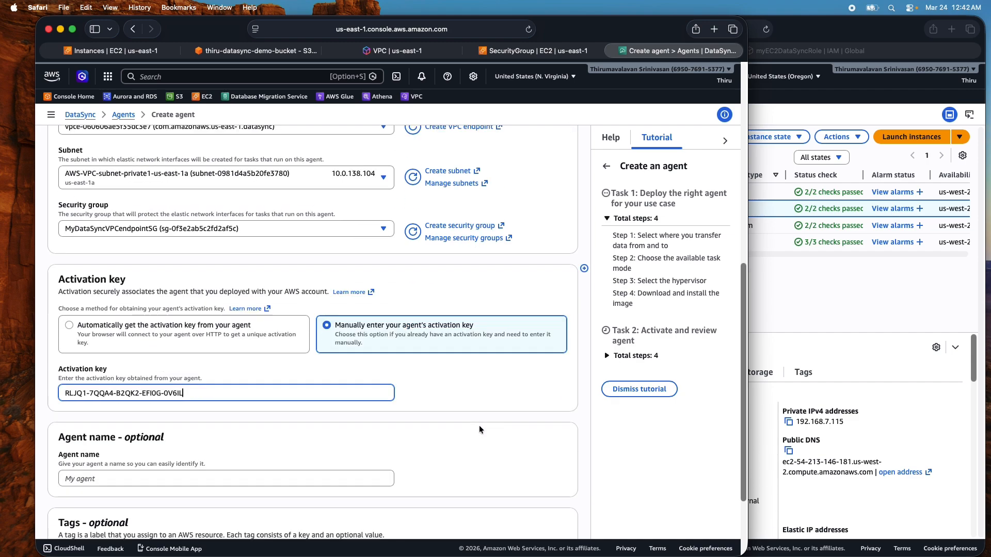
scroll(476, 425, "down", 2)
left_click(80, 442)
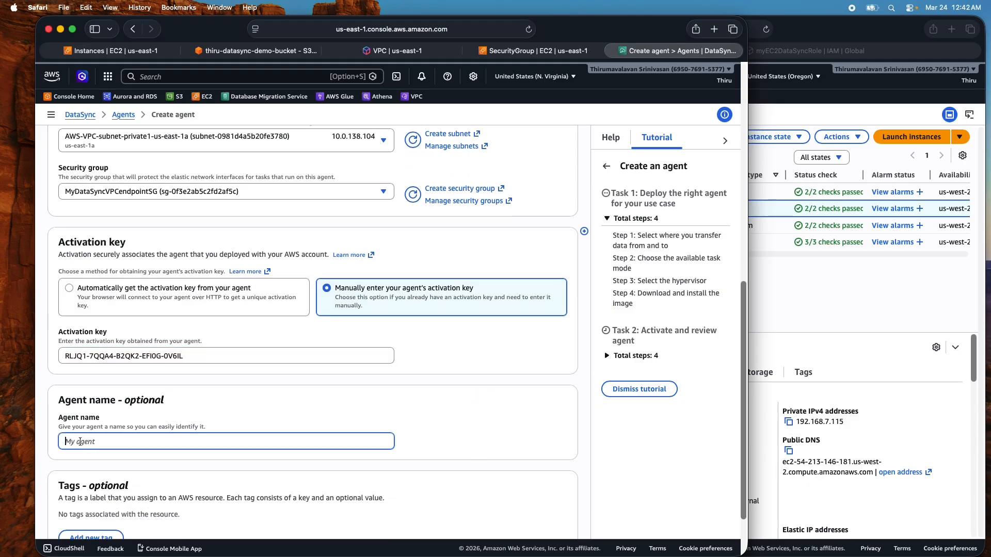
type("myDataSyncAgent")
scroll(391, 418, "down", 2)
scroll(193, 474, "down", 1)
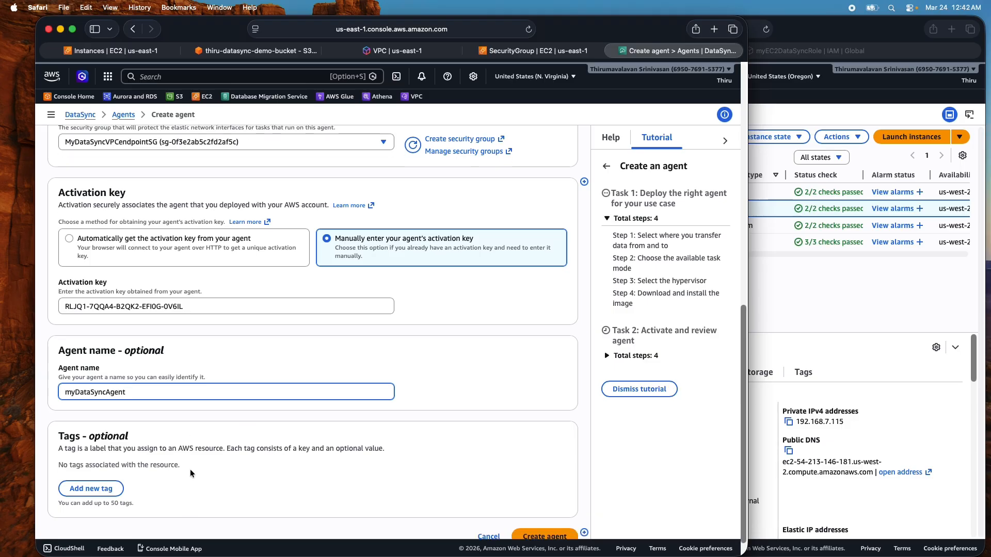
left_click(545, 511)
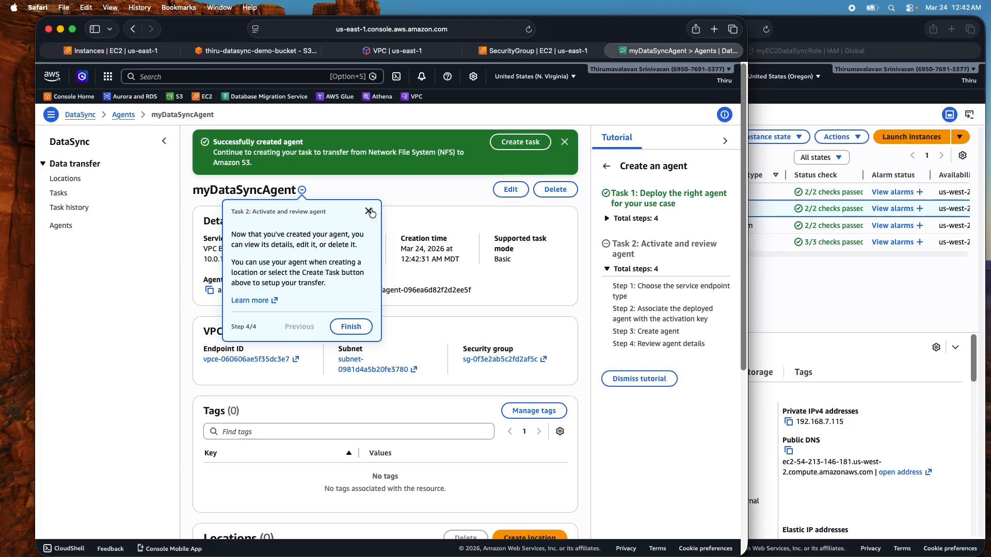
- Close the tutorial pop-up and start creating a location for the agent, agreeing to leave the tutorial
left_click(370, 212)
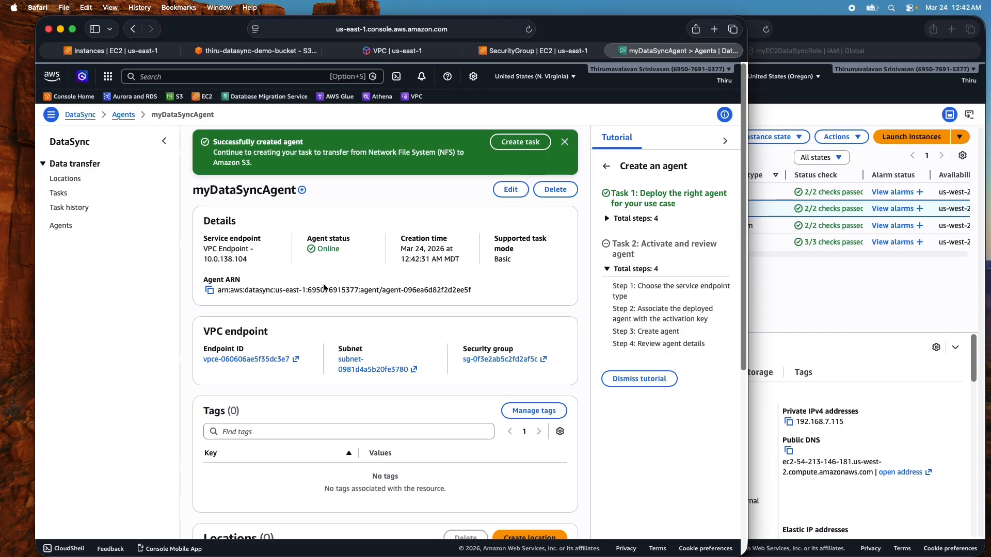
scroll(451, 325, "down", 6)
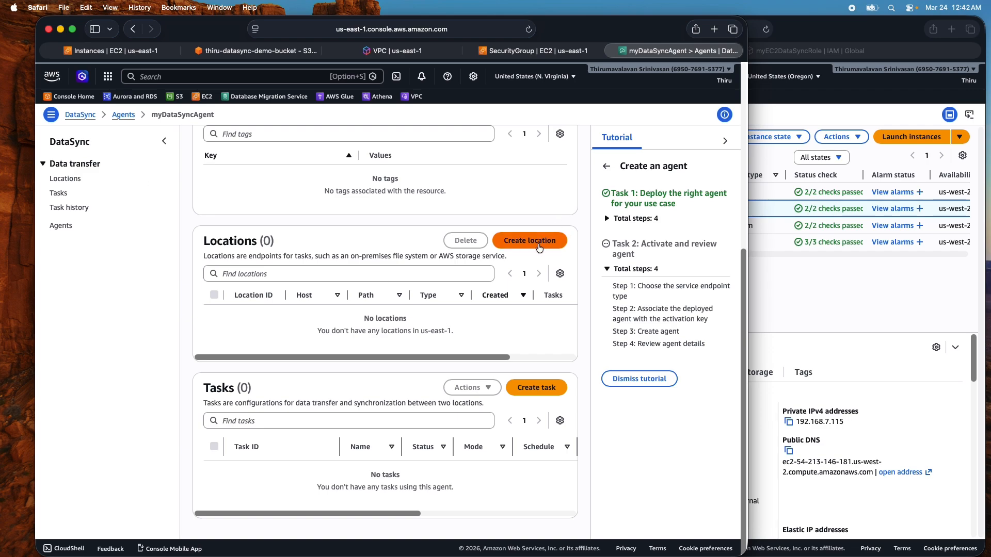
left_click(73, 179)
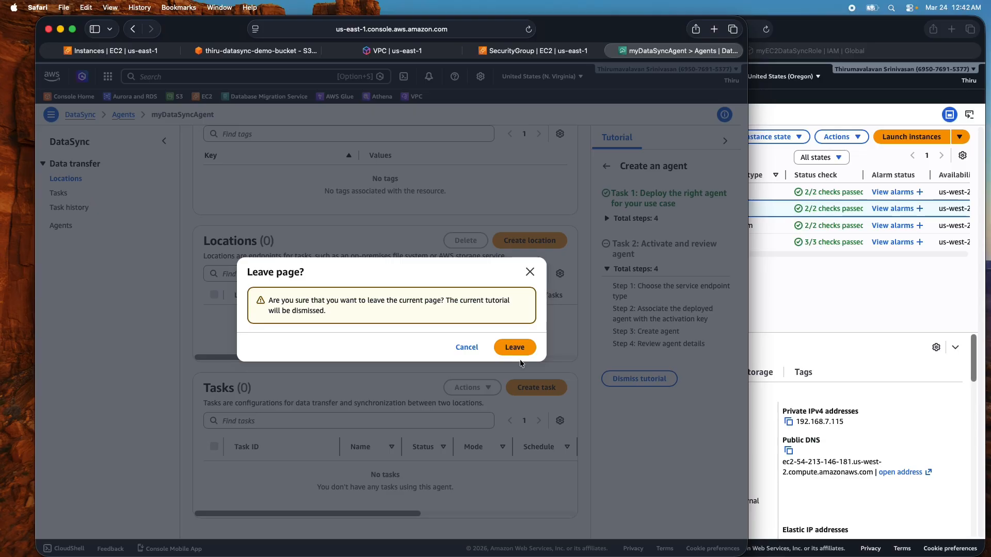
left_click(466, 348)
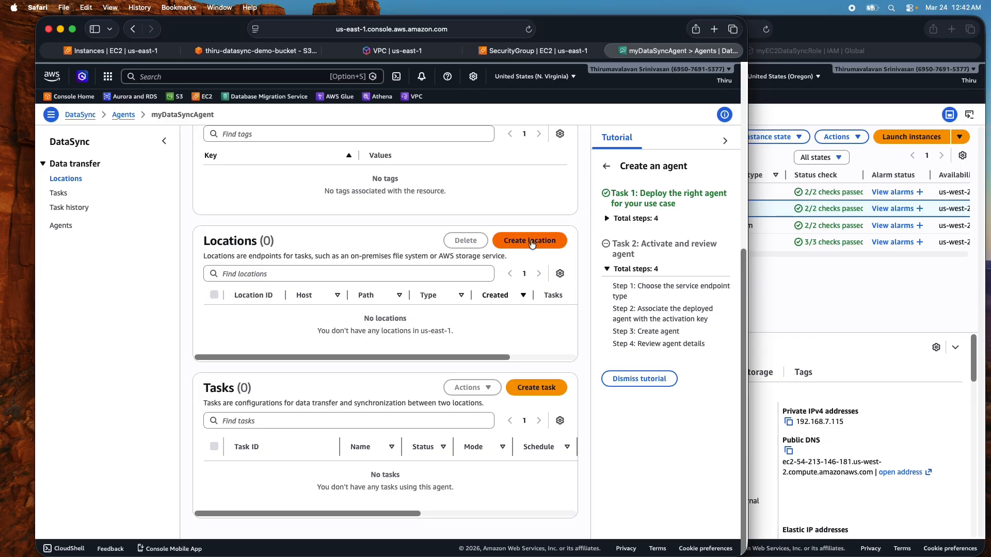
left_click(532, 242)
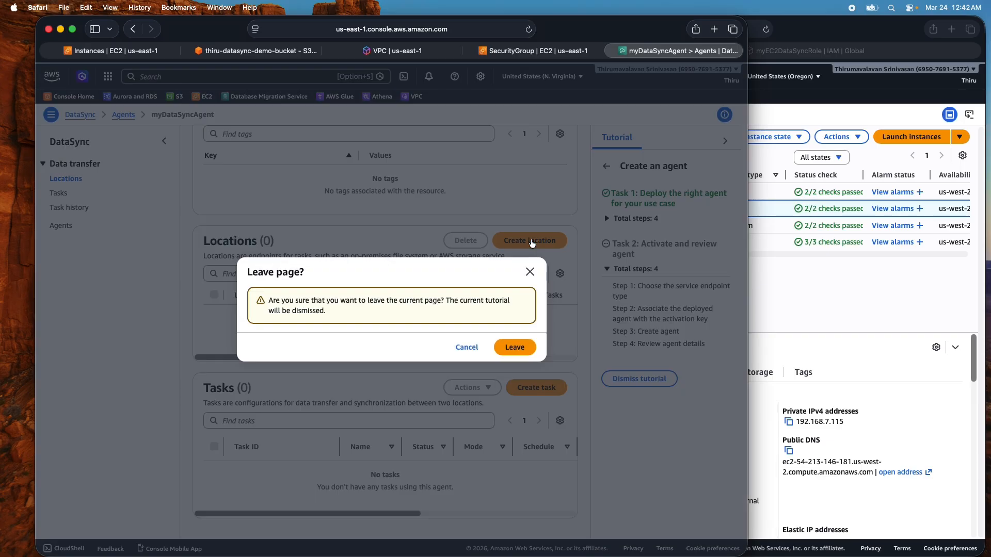
left_click(515, 347)
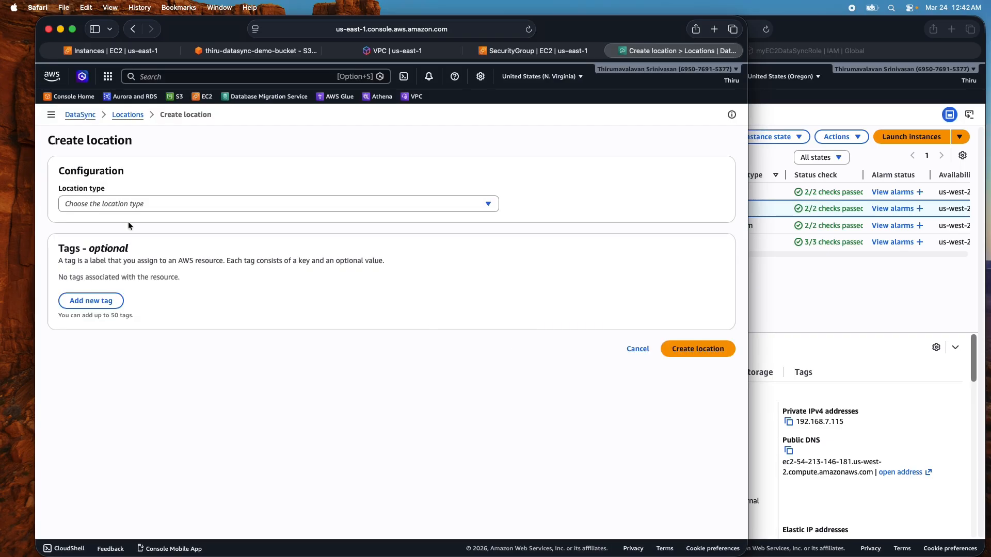
- Set the location type to Network File System (NFS) and choose myDataSyncAgent as its agent
left_click(188, 205)
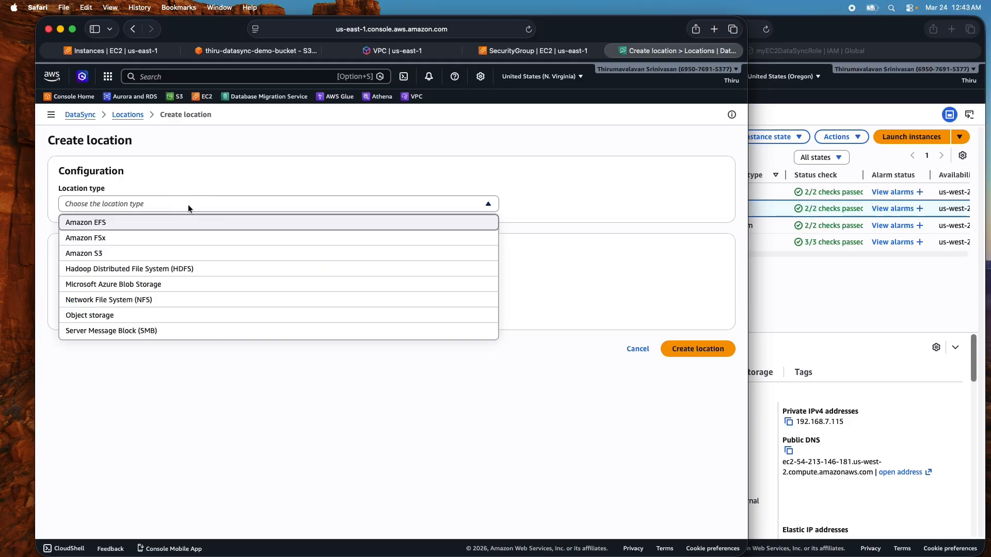
left_click(181, 302)
left_click(119, 251)
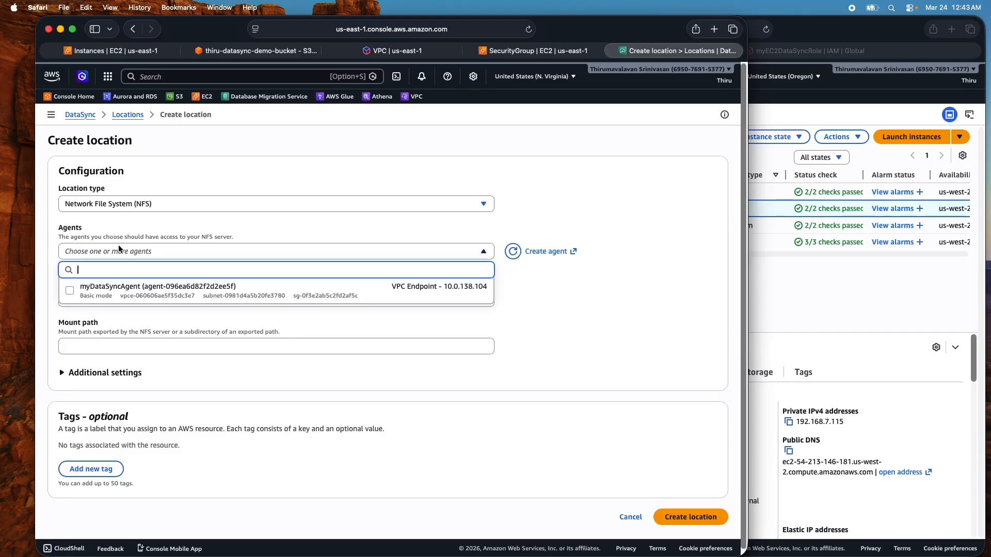
left_click(71, 290)
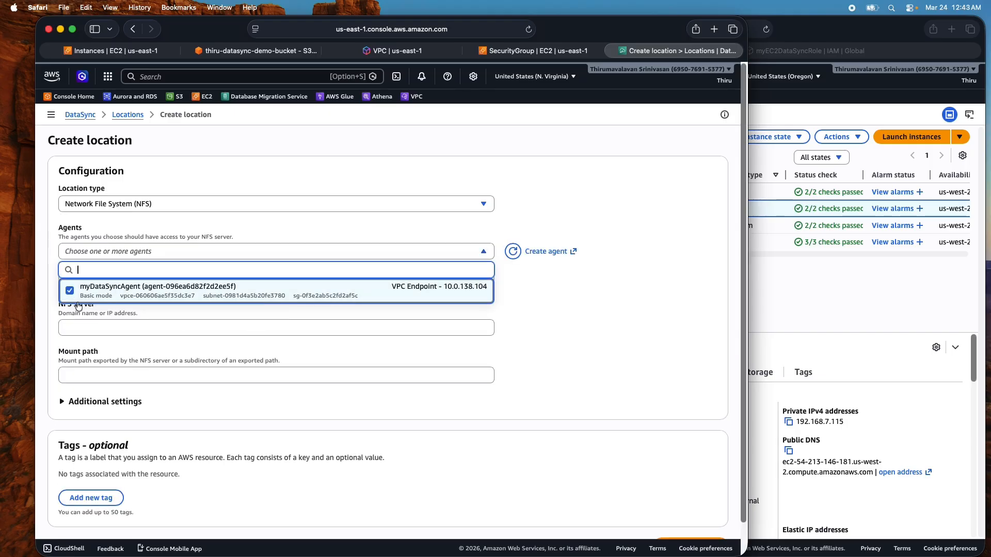
left_click(511, 338)
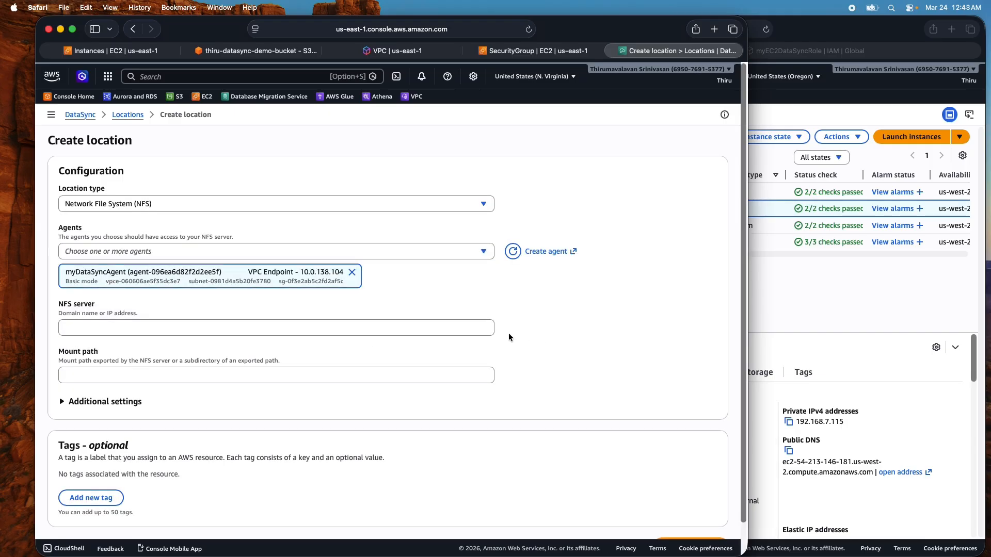
- Copy the private IPv4 address of OnPrem-NFS-Server from the Oregon EC2 instances and enter 192.168.3.229 as the location's NFS server
left_click(95, 332)
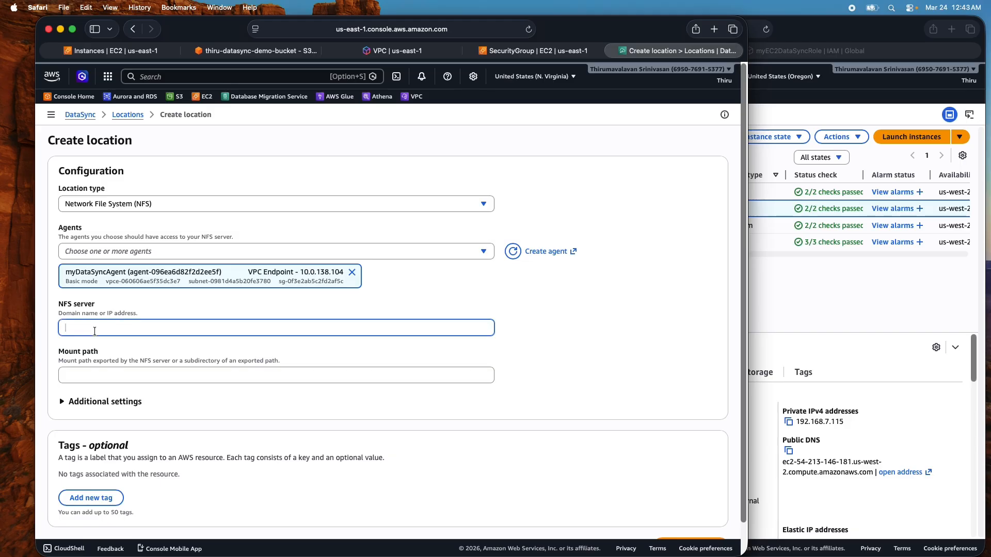
left_click(848, 29)
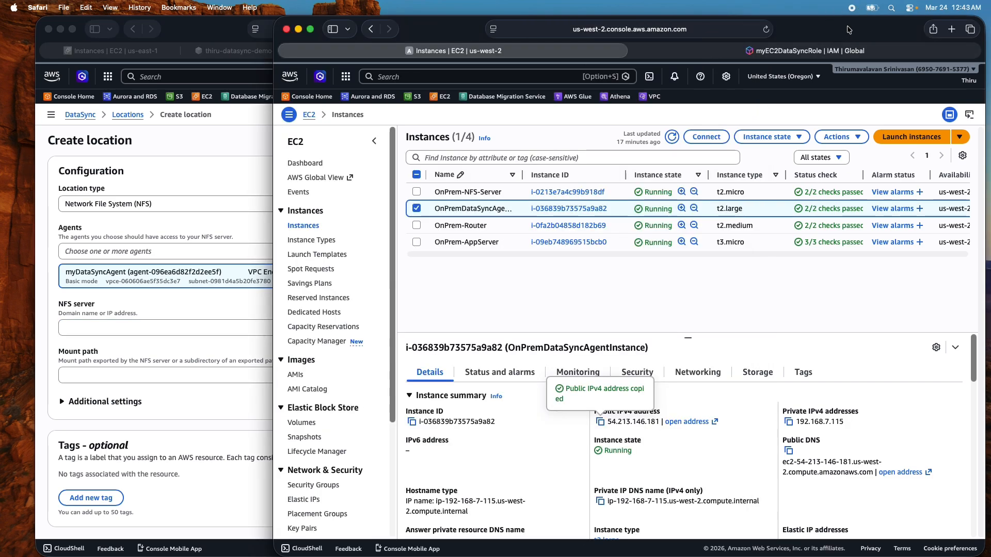
left_click(416, 209)
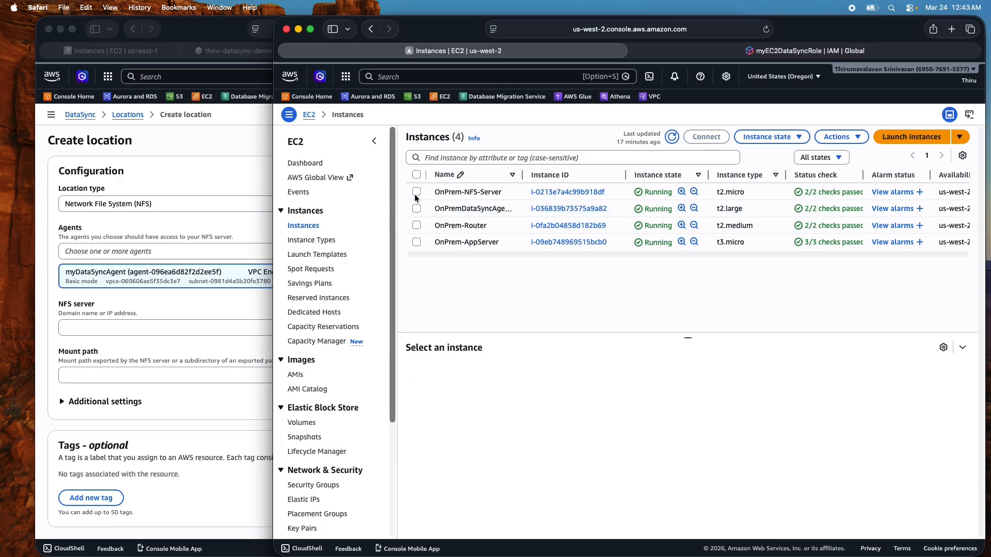
left_click(416, 191)
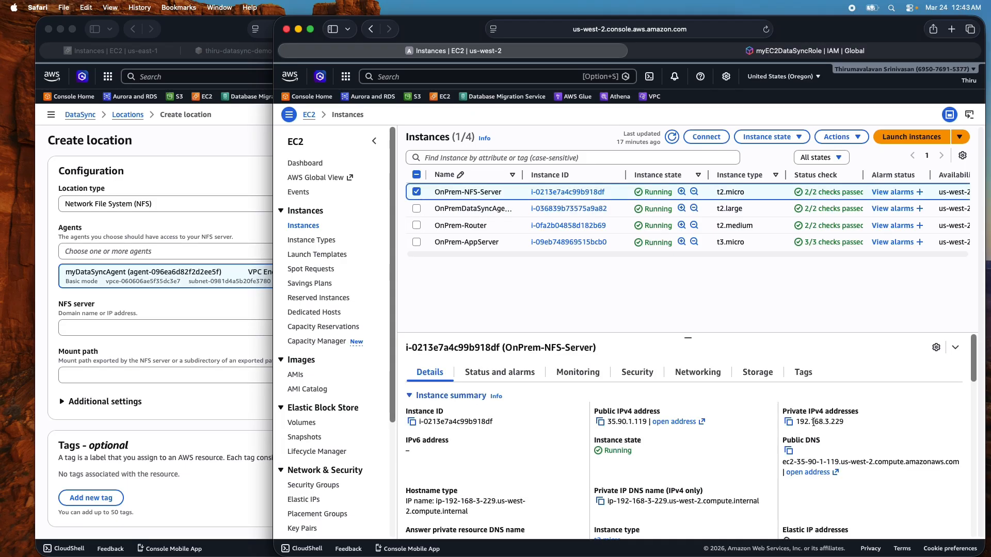
left_click(789, 423)
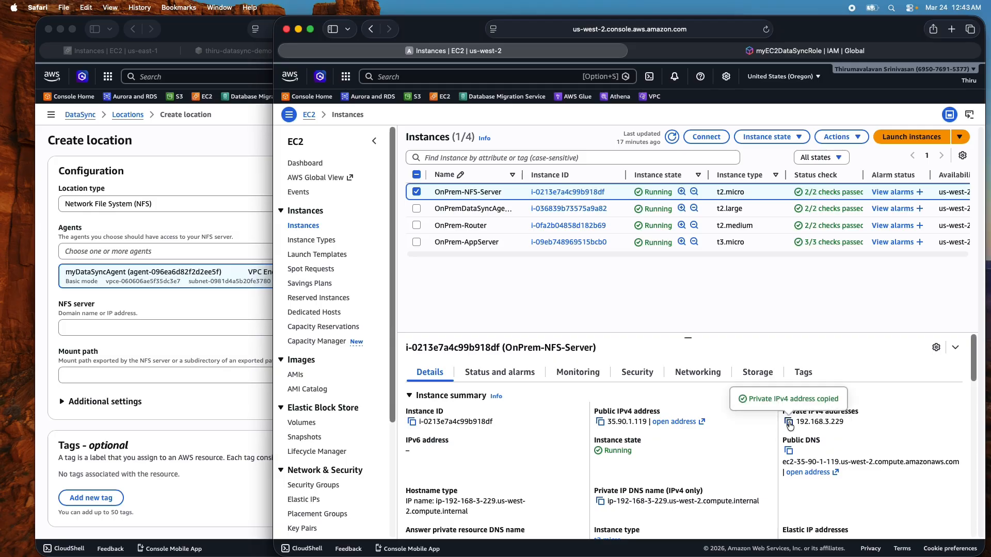
left_click(196, 324)
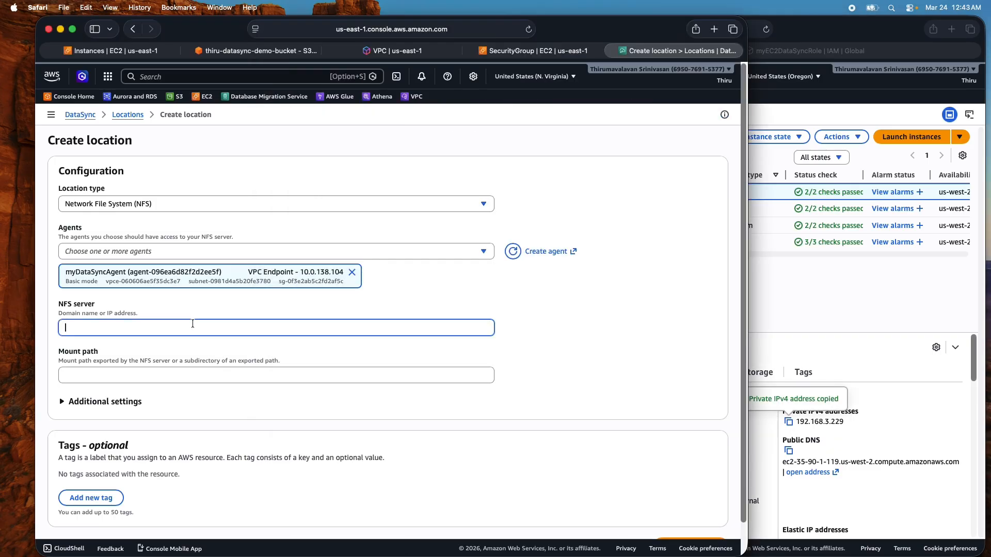
key("super+v")
- Connect to the OnPrem-NFS-Server instance with EC2 Instance Connect over its public IP as ec2-user
left_click(850, 292)
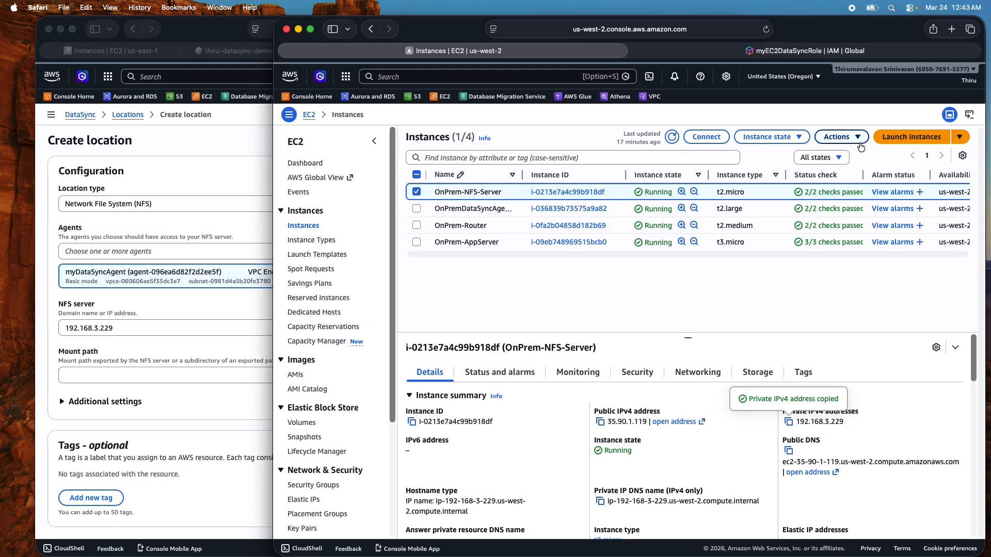
left_click(705, 139)
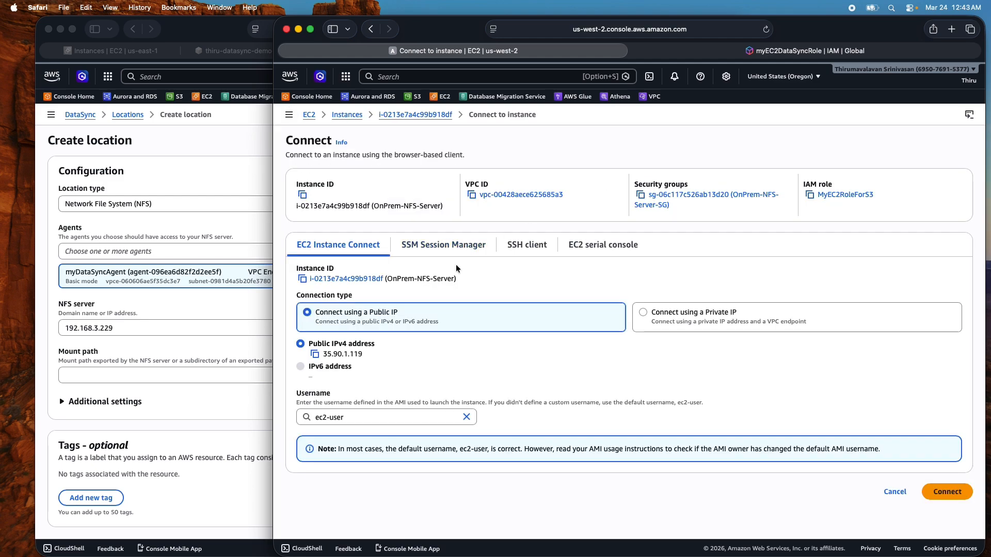
left_click(947, 492)
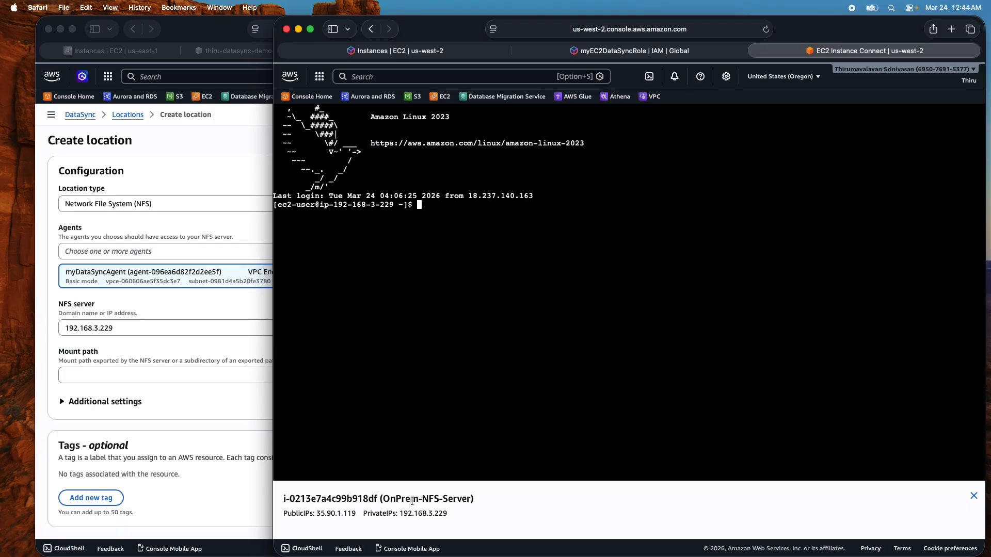
- In the NFS server terminal, go to /media and into its data directory, listing the contents of each
left_click(469, 351)
type("cd /media")
key("Return")
type("ls")
key("Return")
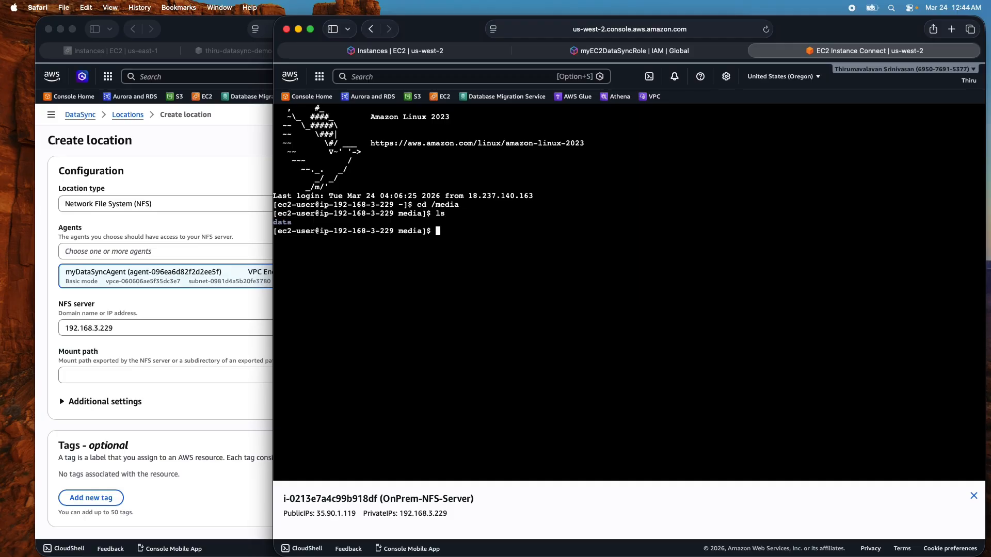
type("cd data/")
key("Return")
type("ls")
key("Return")
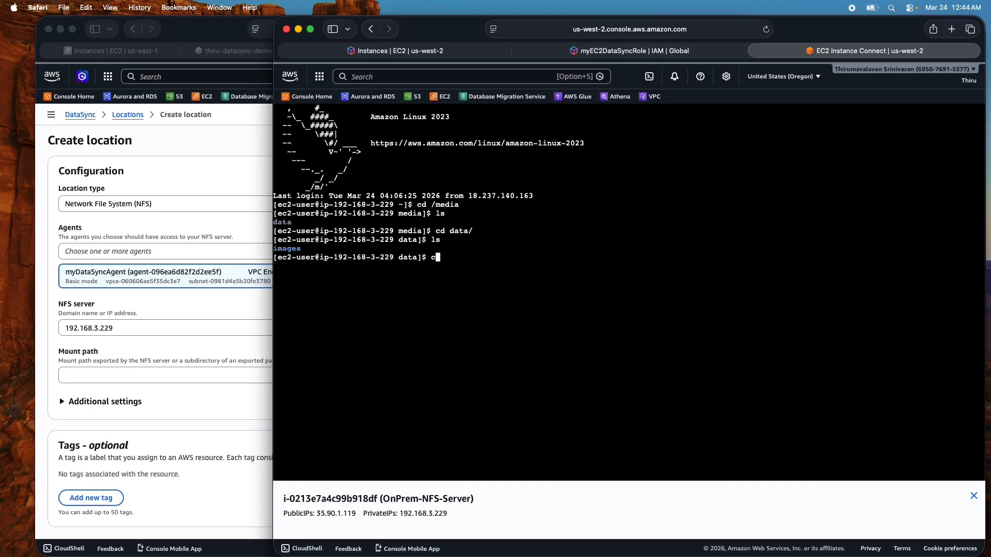
- Change into the images directory, print its full path with pwd, and list its files
type("cd im")
key("Tab")
key("Return")
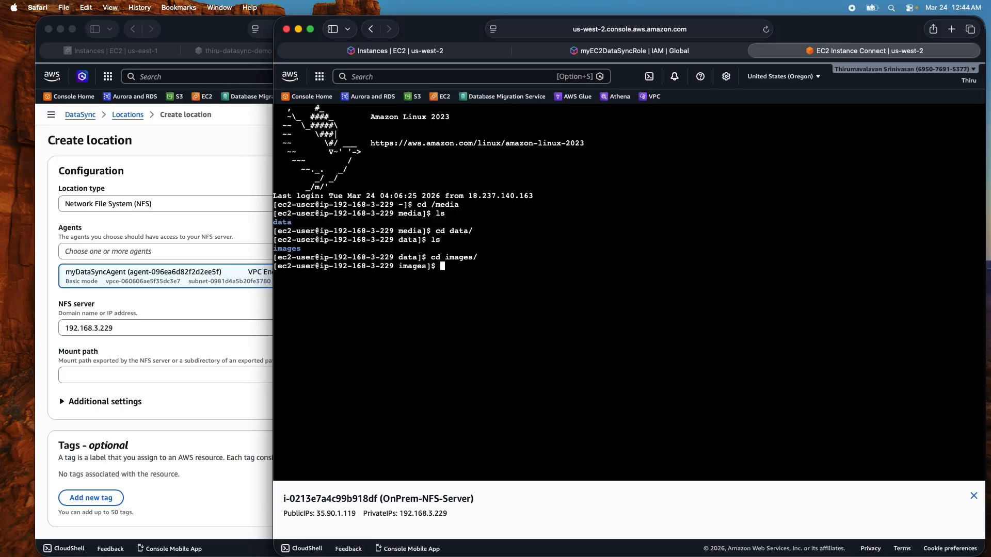
type("pwd")
key("Return")
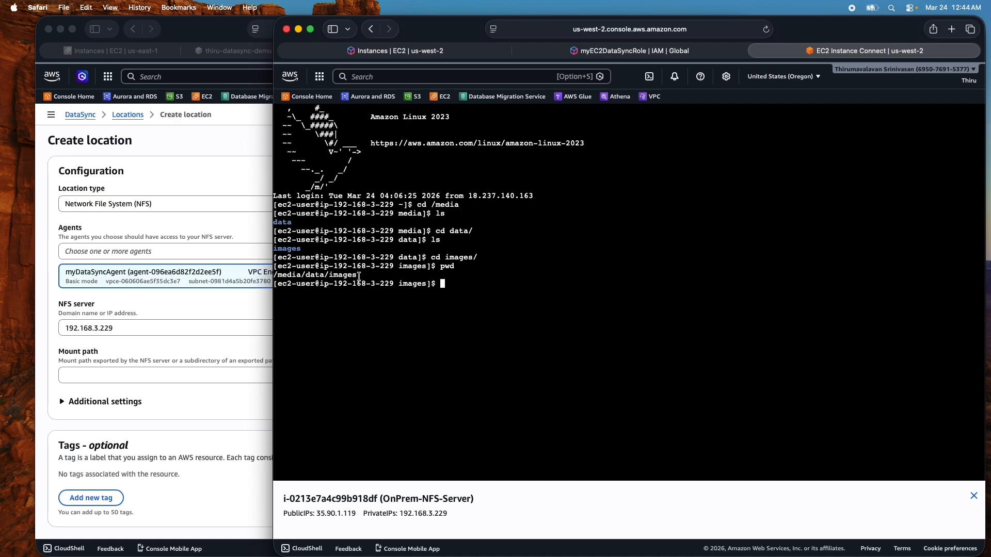
type("ls")
key("Return")
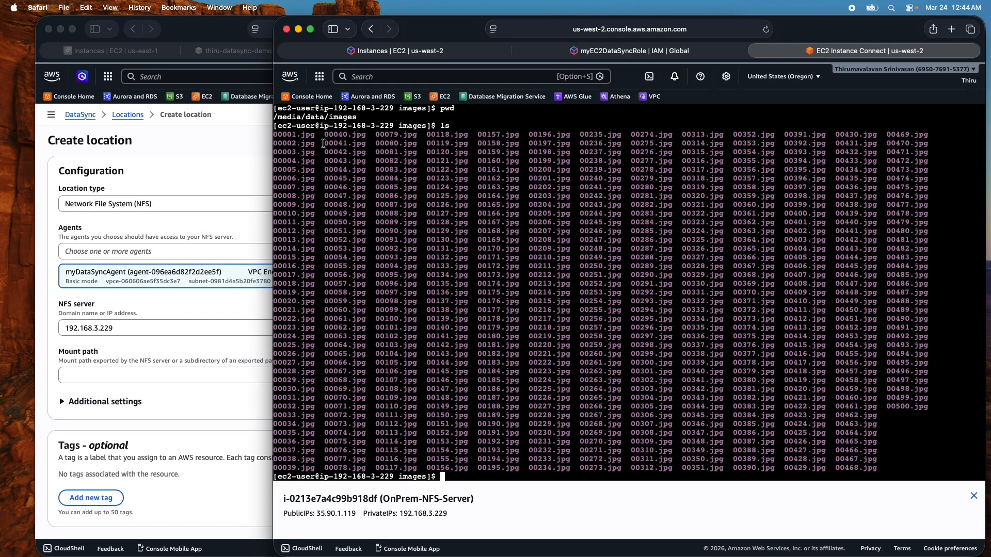
- Switch to the IAM page of the myEC2DataSyncRole role
left_click(639, 51)
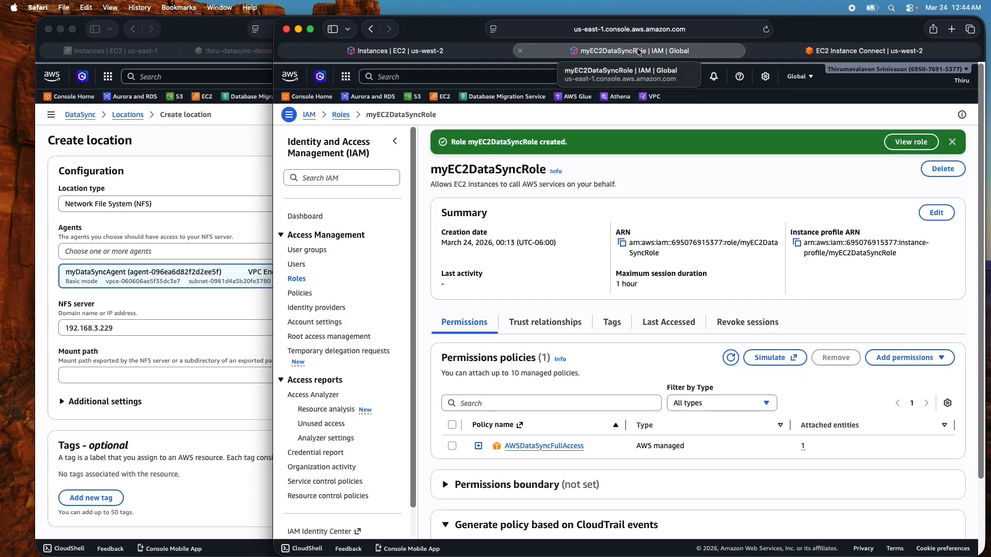
- Connect to the OnPrem-AppServer instance through EC2 Instance Connect using its public IP and the ec2-user username
left_click(356, 50)
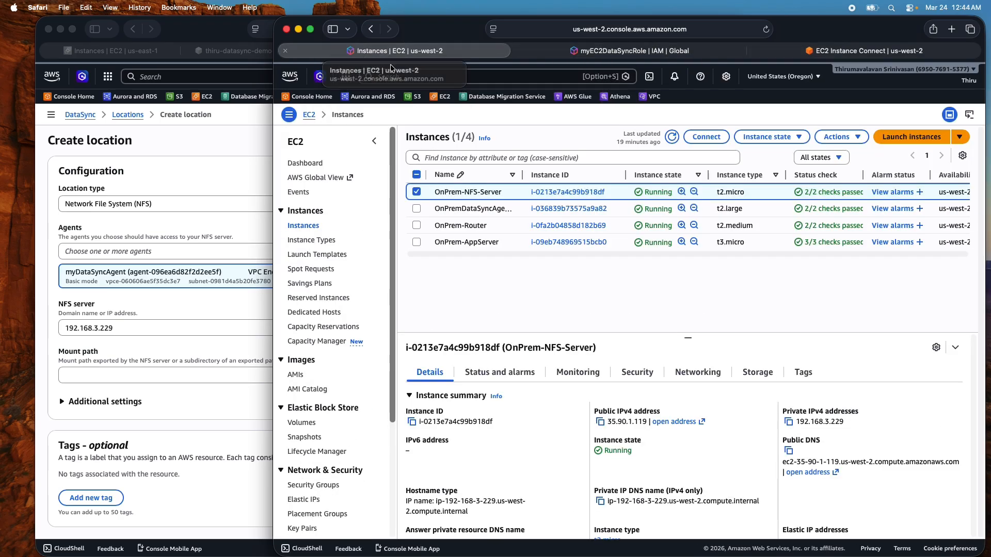
left_click(416, 191)
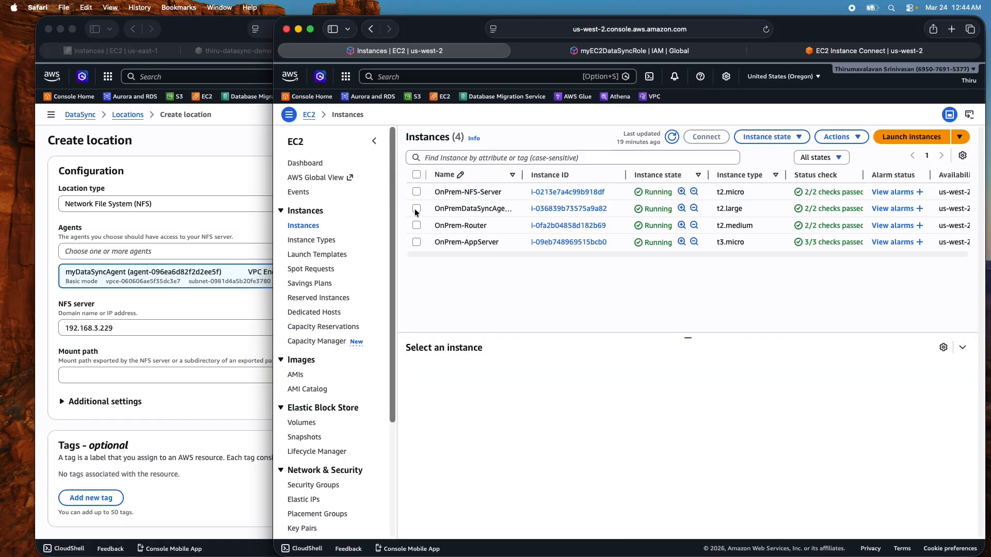
left_click(416, 242)
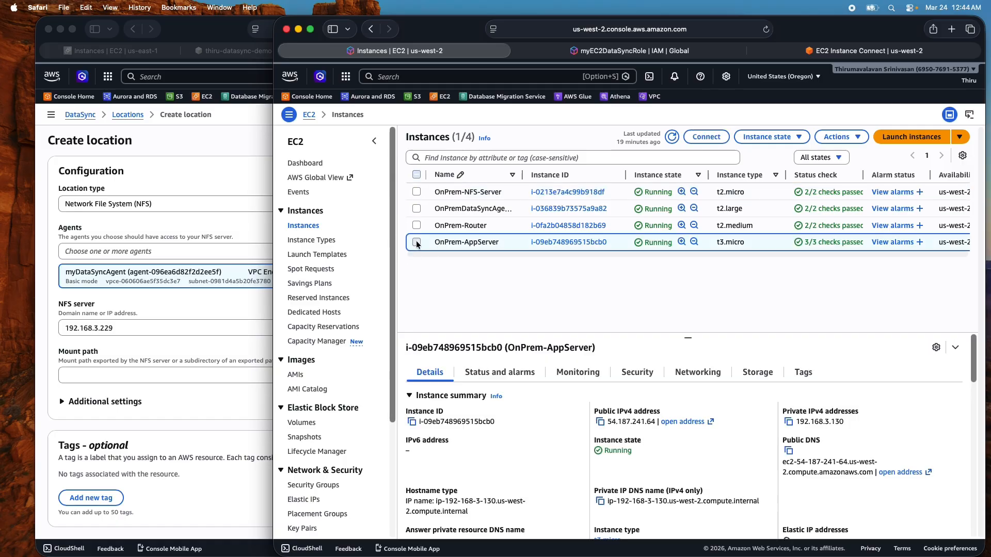
left_click(703, 136)
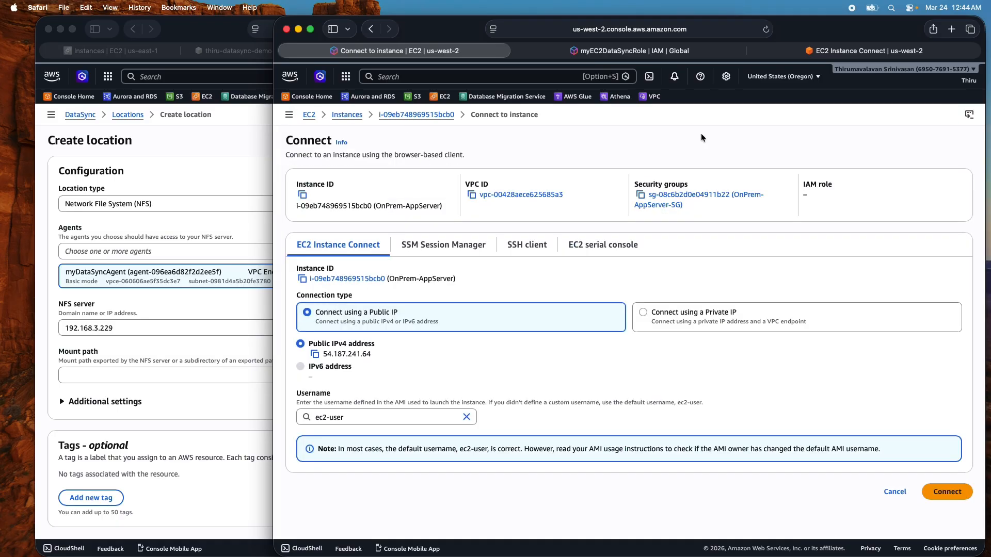
left_click(948, 497)
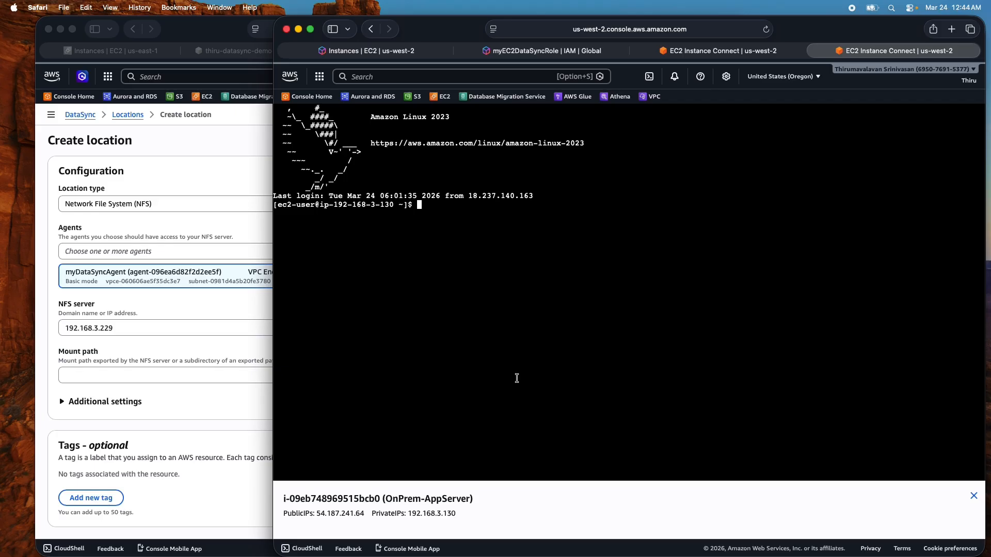
- Change to the /mnt directory on OnPrem-AppServer, print the working directory and list its contents
type("cd /mnt/")
key("Return")
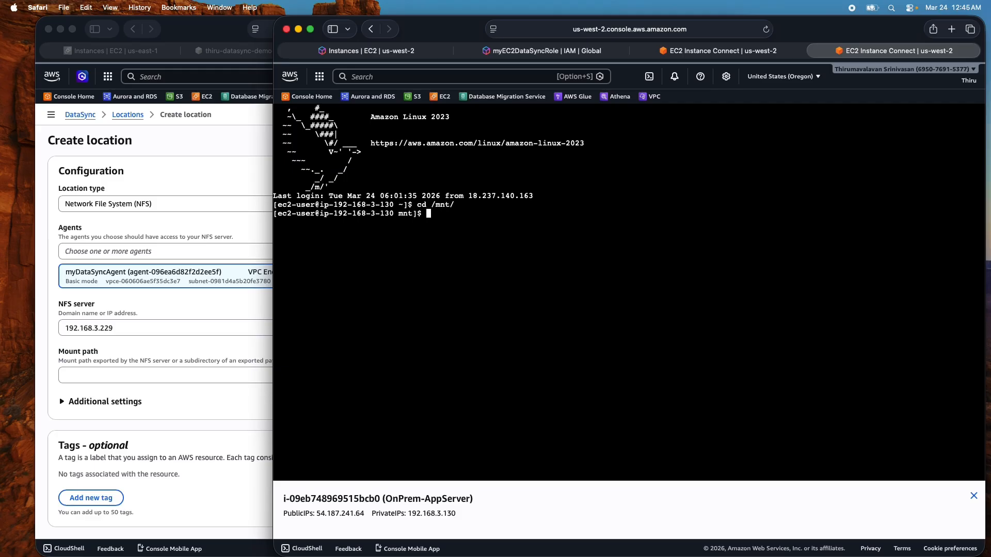
type("pwd")
key("Return")
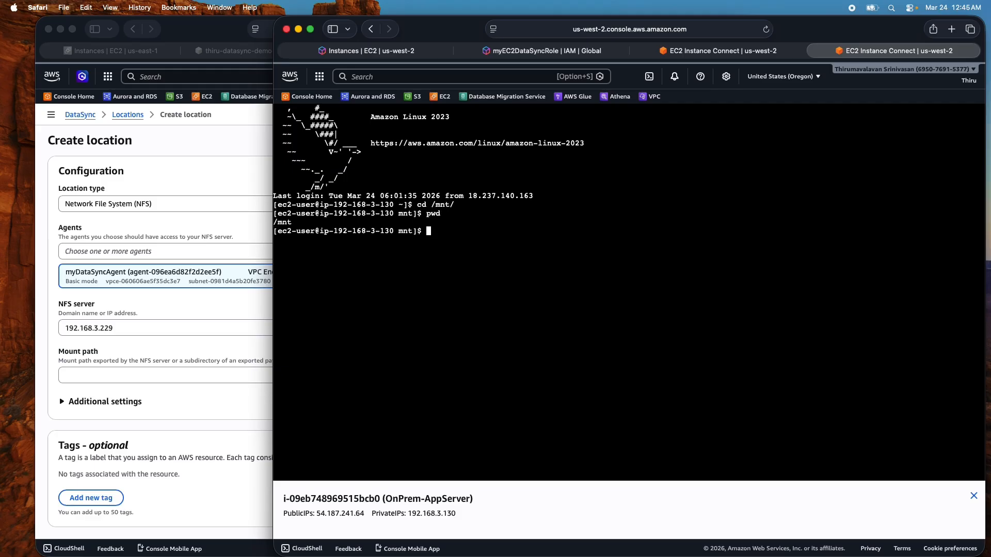
type("ls")
key("Return")
- List the mounted file systems with mount and check their disk usage with df -kh
type("mount")
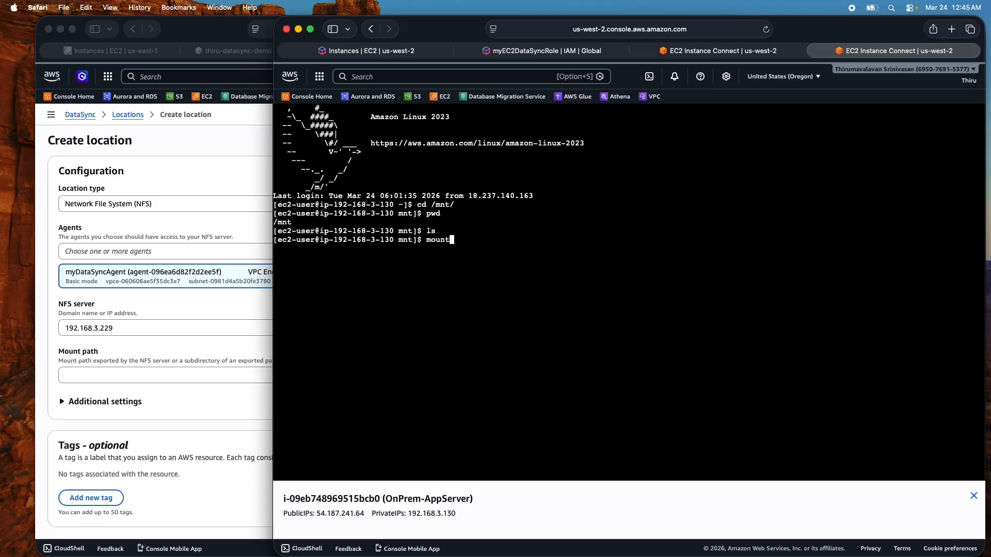
key("Return")
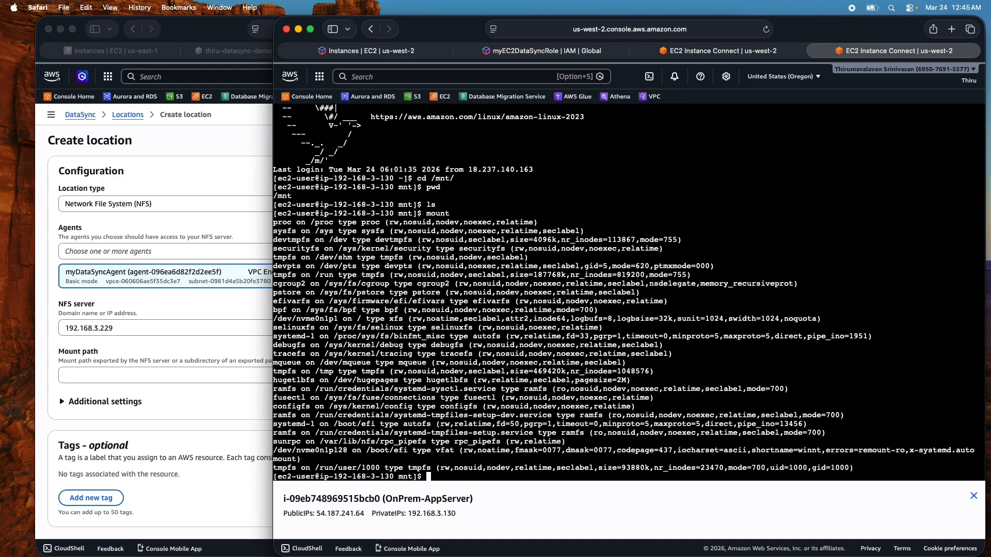
key("Return")
key("Return")
type("df ")
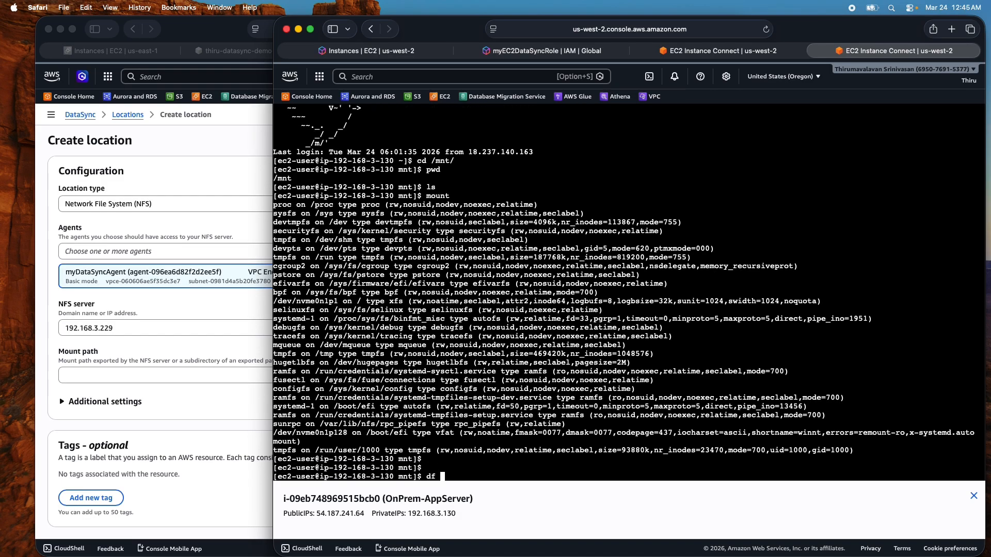
type("-kh")
key("Return")
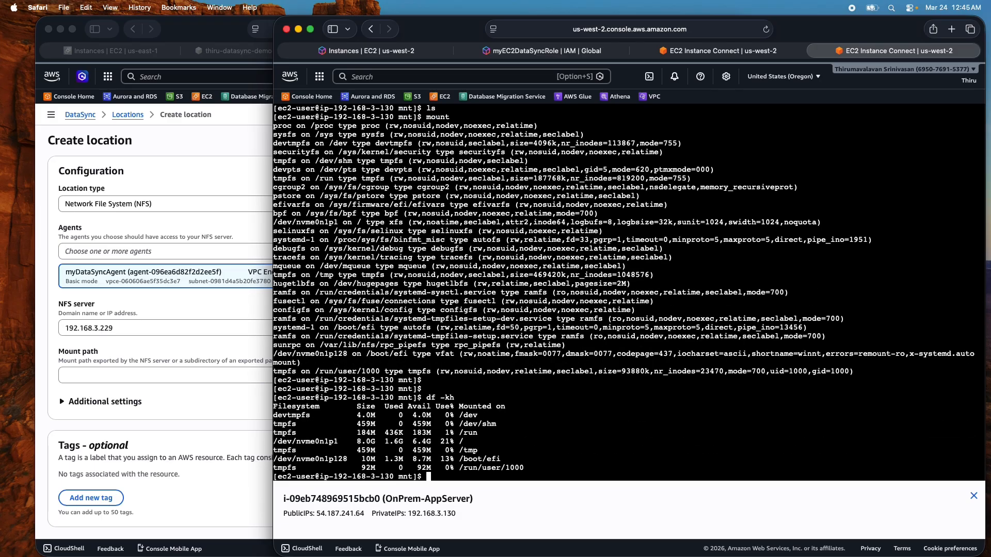
key("Return")
key("Return")
key("Return")
key("Return")
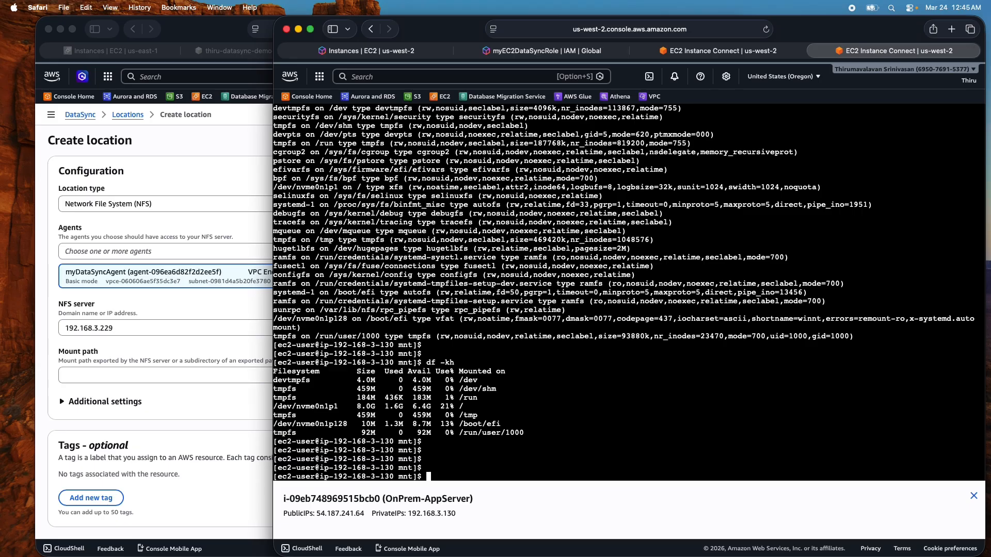
- Create a directory named data under /mnt with sudo, and check it by listing /mnt and /mnt/data/
type("sudo mkdir data")
key("Return")
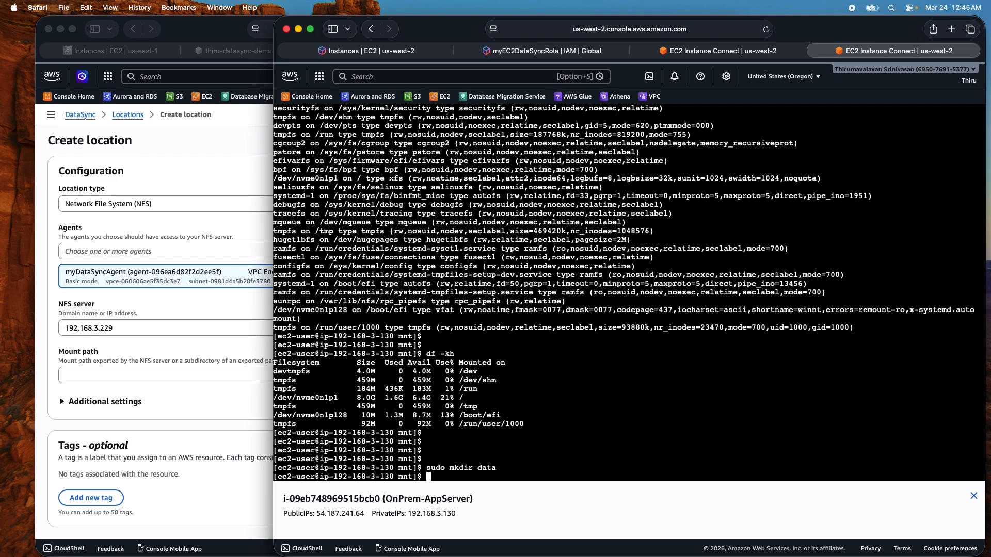
type("pwd")
key("Return")
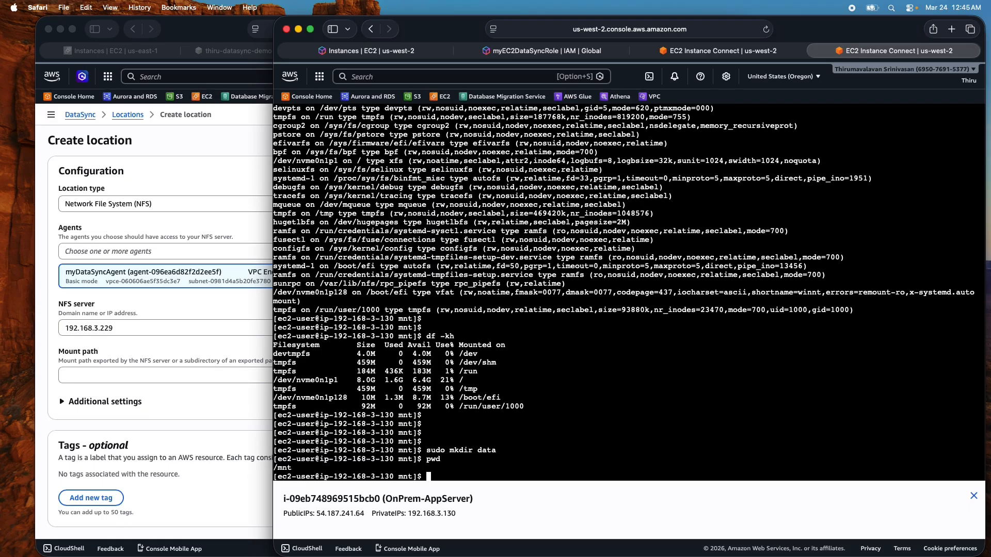
type("ls")
key("Return")
type("ls")
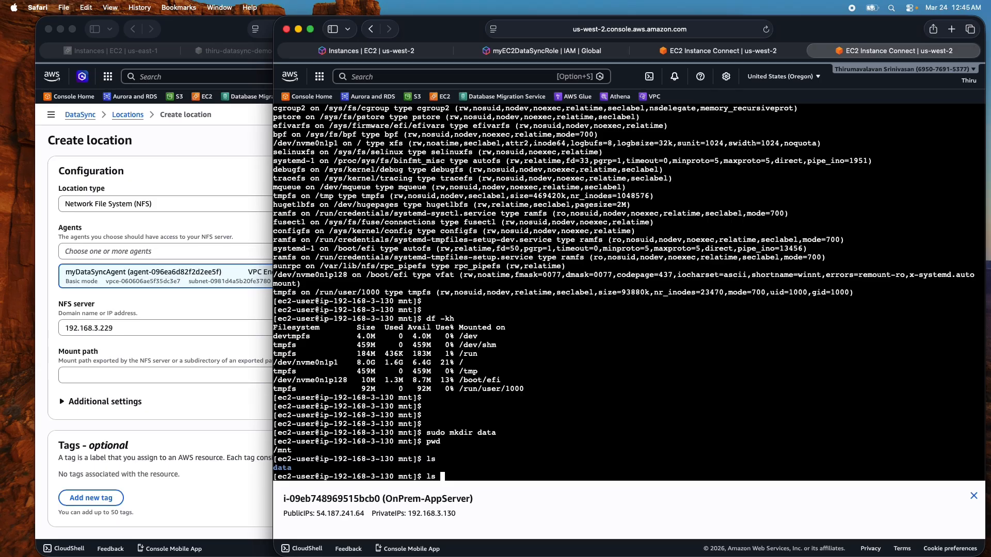
type("/mnt/data/")
key("Return")
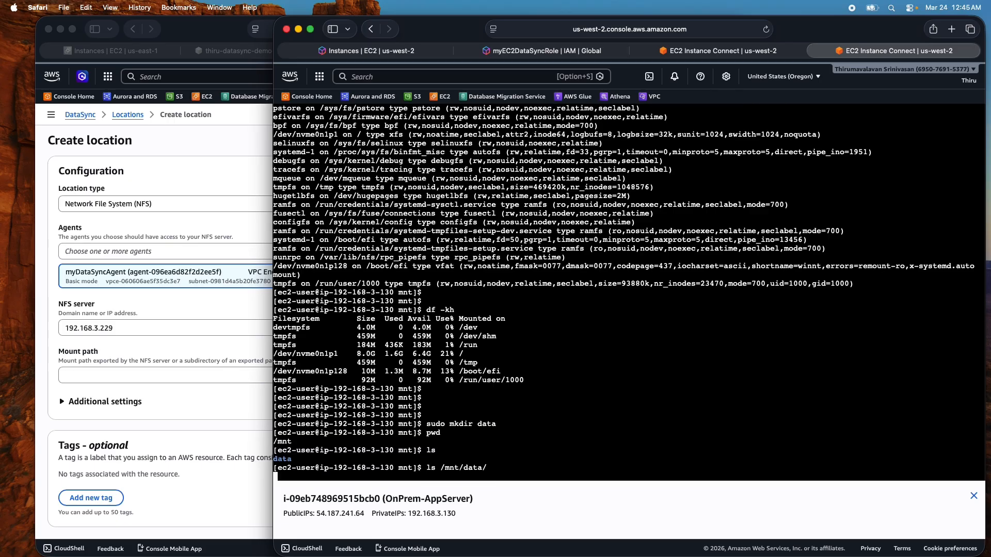
type("pwd")
key("Return")
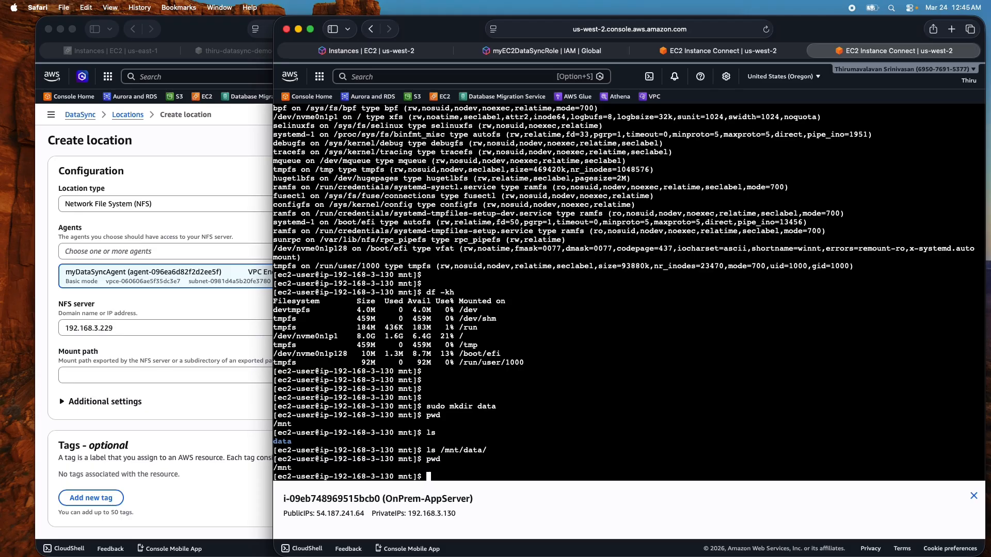
- Begin the command mount -t nfs with OnPrem-NFS-Server's copied private IP, 192.168.3.229, followed by a colon
type("mount -t nfs")
left_click(334, 53)
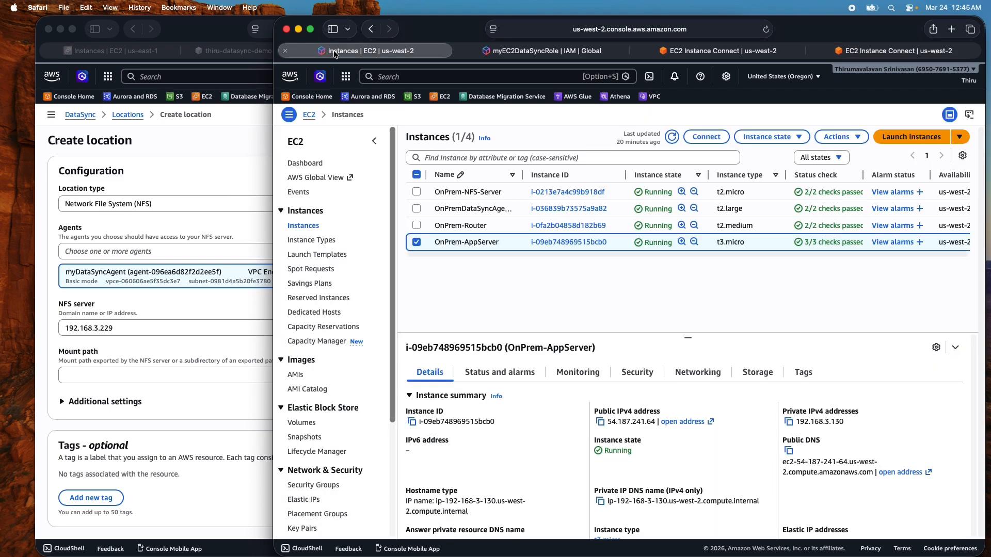
left_click(416, 242)
left_click(416, 192)
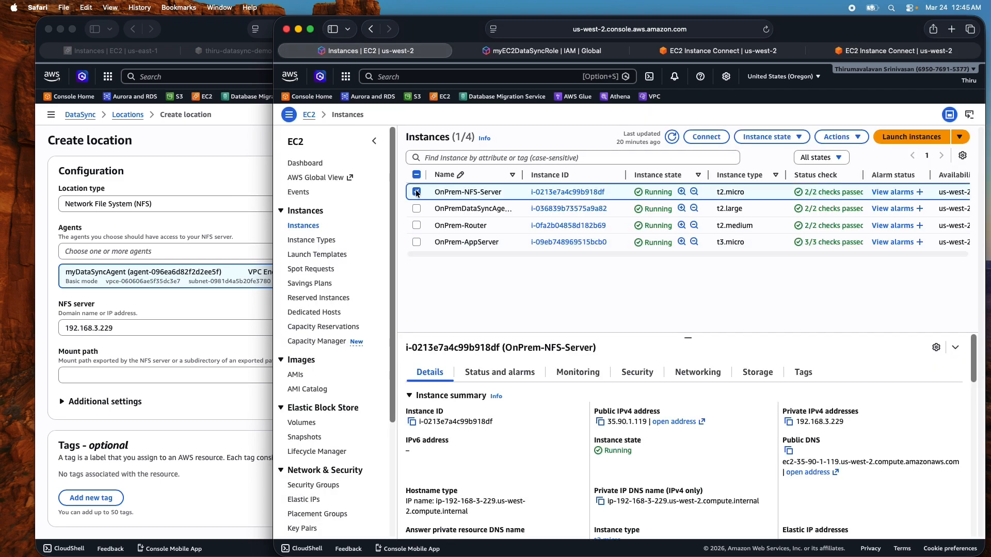
left_click(788, 421)
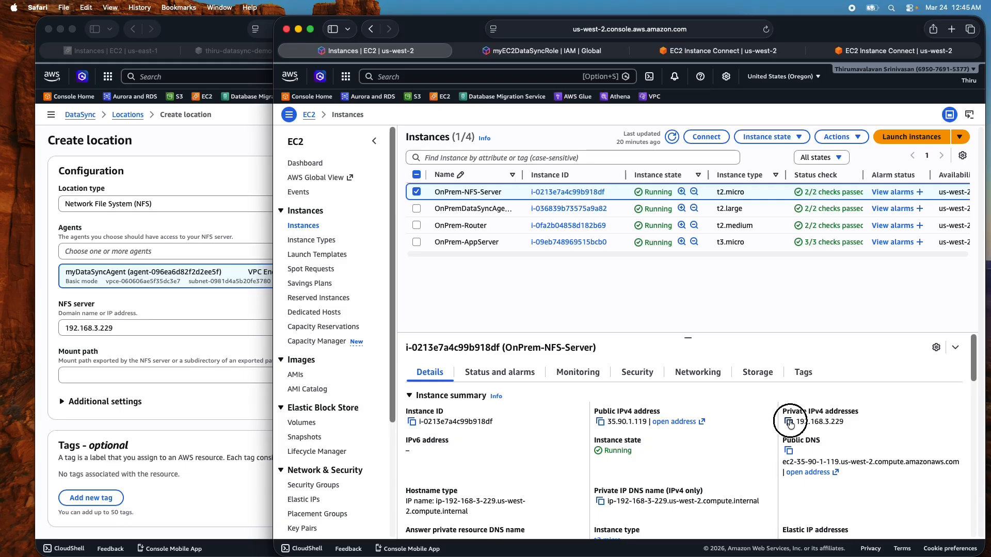
left_click(871, 51)
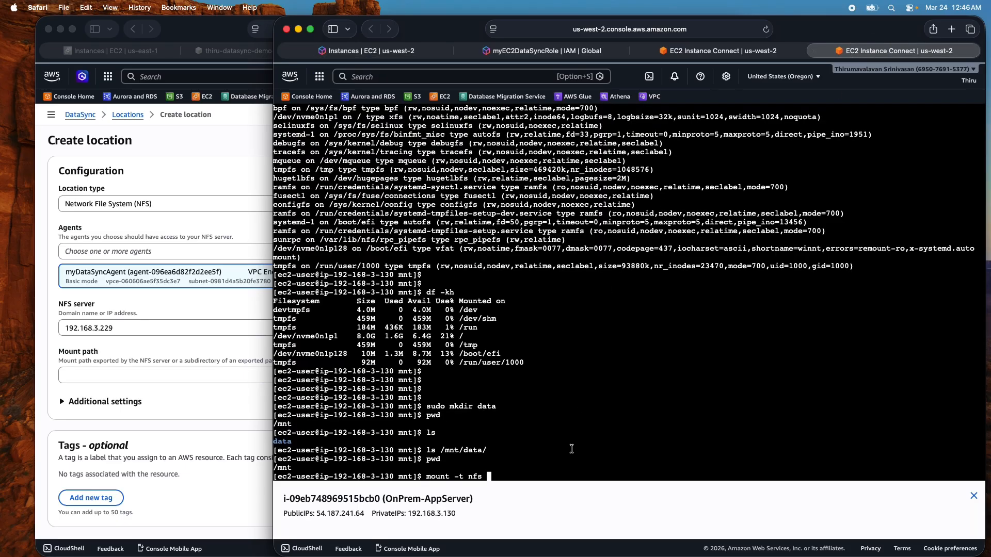
key("super+v")
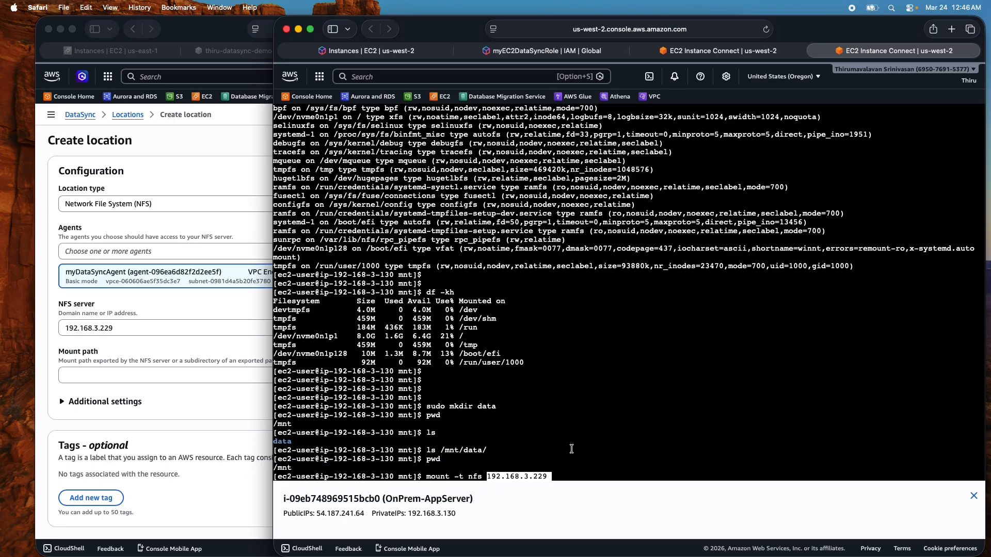
type(":")
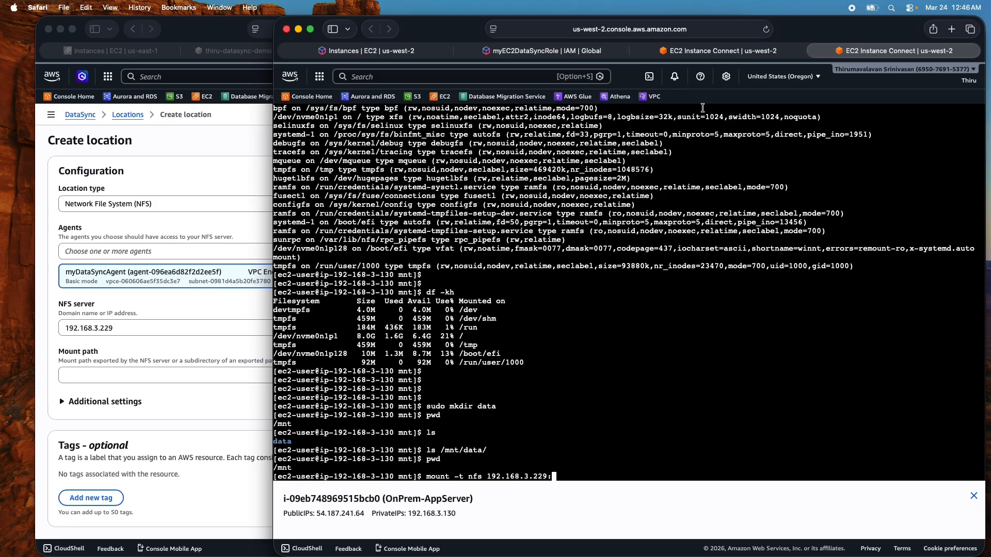
- Print the working directory in the OnPrem-NFS-Server session, copy its /media/data portion and return to the OnPrem-AppServer session
left_click(720, 52)
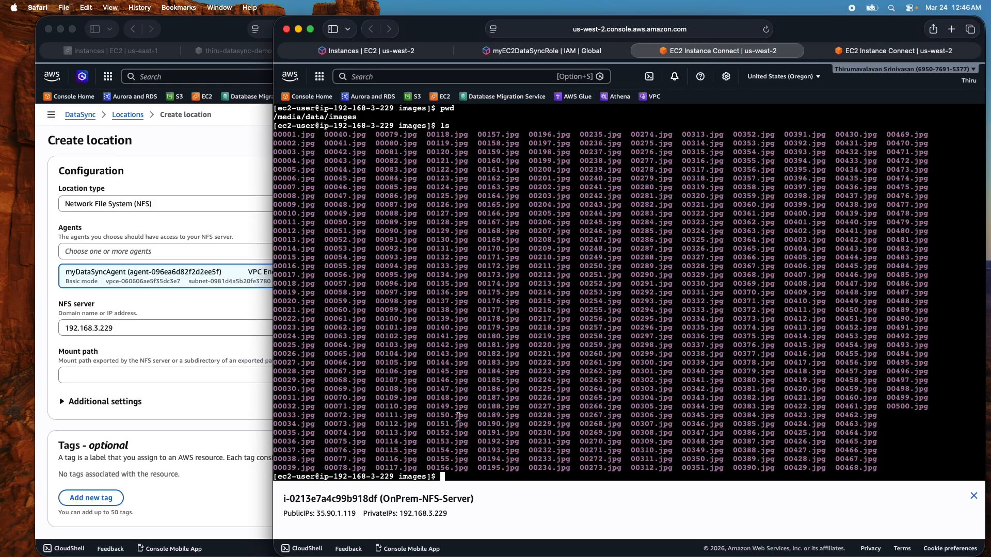
type("pwd")
key("Return")
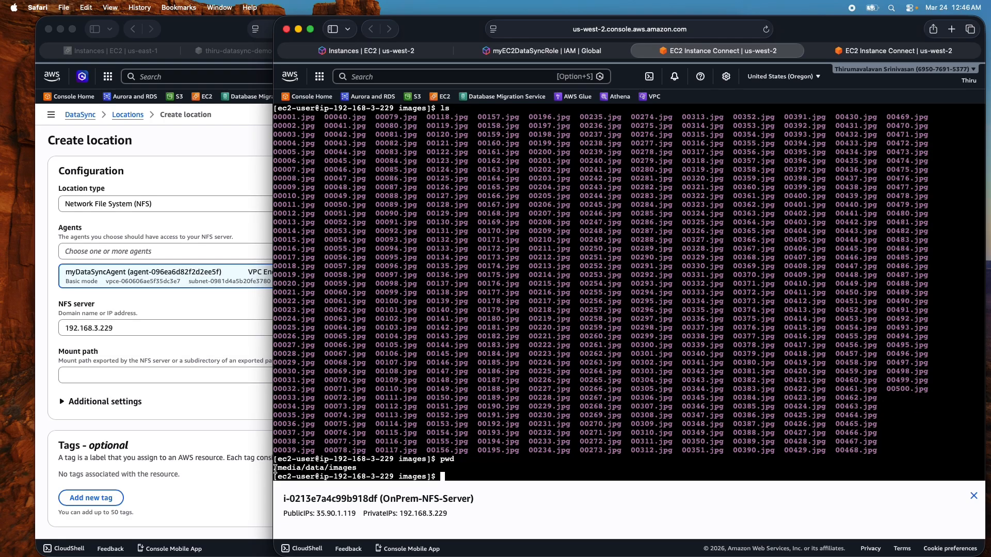
left_click_drag(275, 469, 324, 468)
key("super+c")
left_click(863, 52)
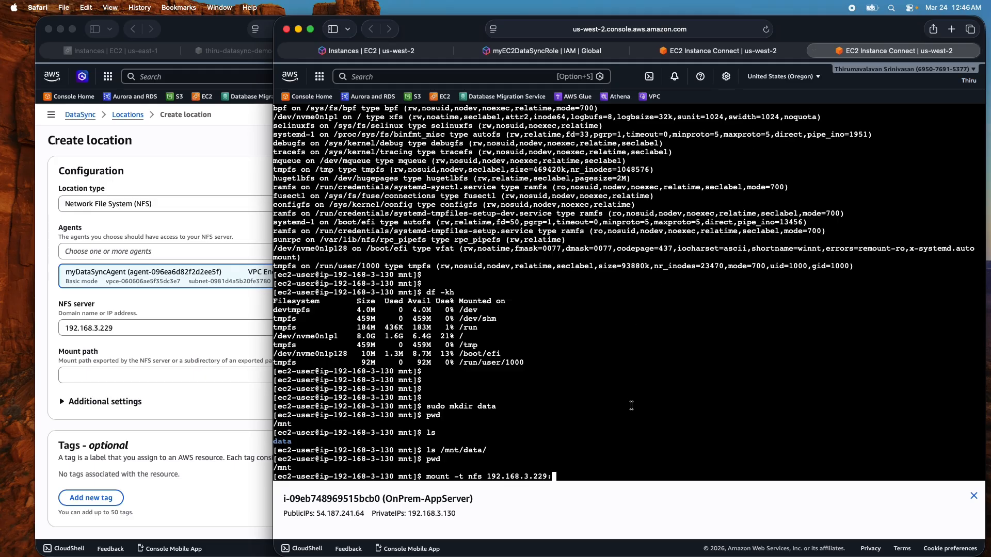
type("192.168.3.229")
key("BackSpace")
key("BackSpace")
key("BackSpace")
key("BackSpace")
key("BackSpace")
key("BackSpace")
key("BackSpace")
key("BackSpace")
key("BackSpace")
key("BackSpace")
key("BackSpace")
key("BackSpace")
key("BackSpace")
- Copy /media/data from the OnPrem-NFS-Server session, add it and /mnt/data to the pending command, and try to mount the NFS share
left_click(723, 48)
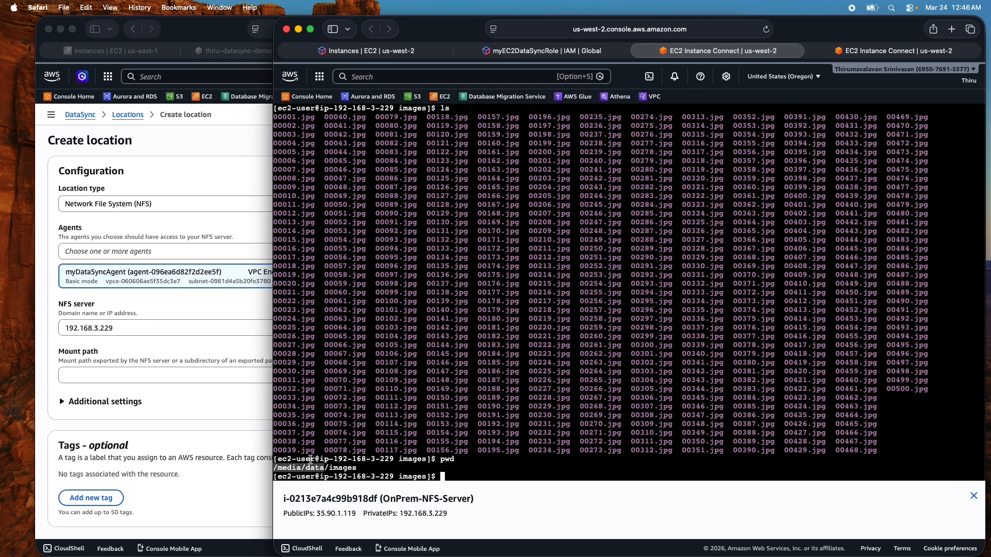
left_click(899, 53)
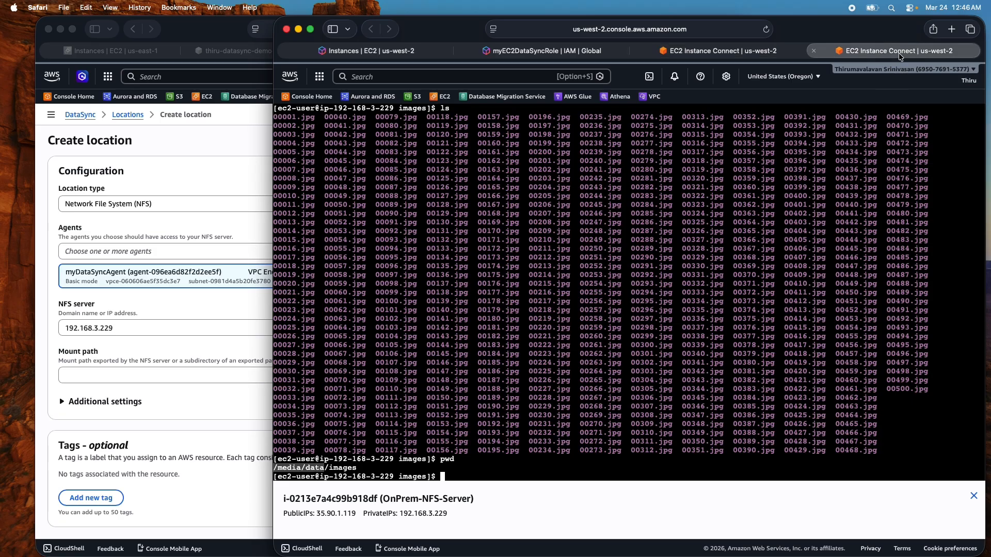
key("super+v")
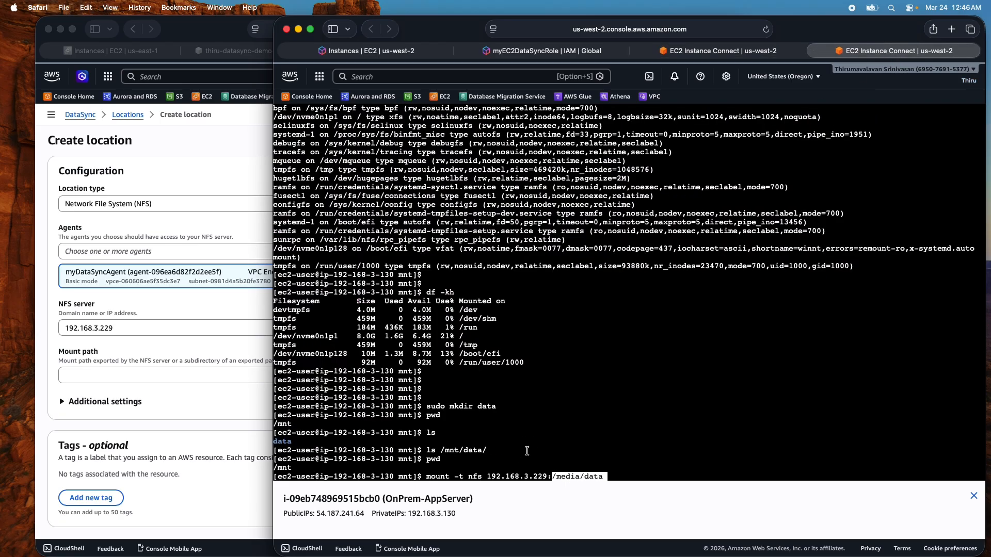
type("/")
type("mnt")
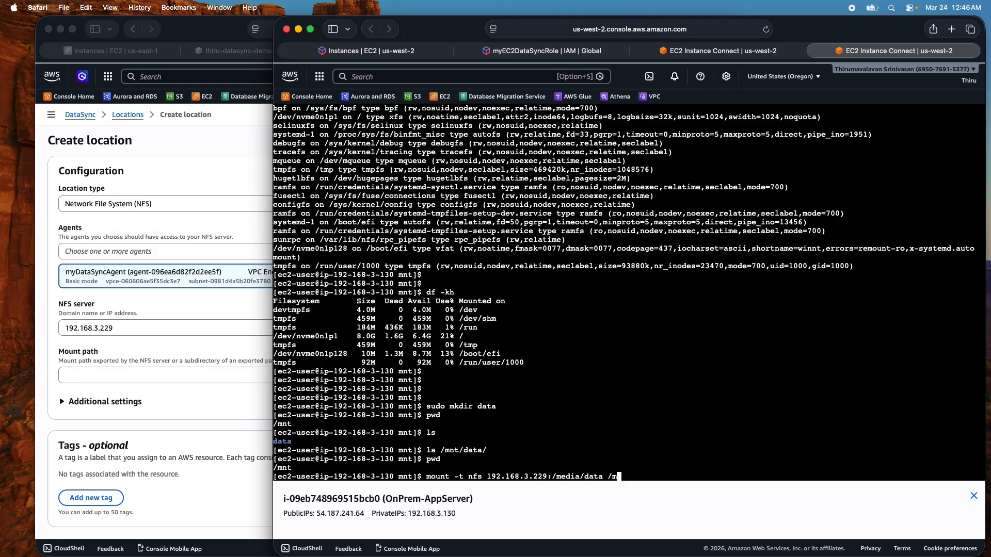
type("/data")
left_click_drag(490, 476, 602, 476)
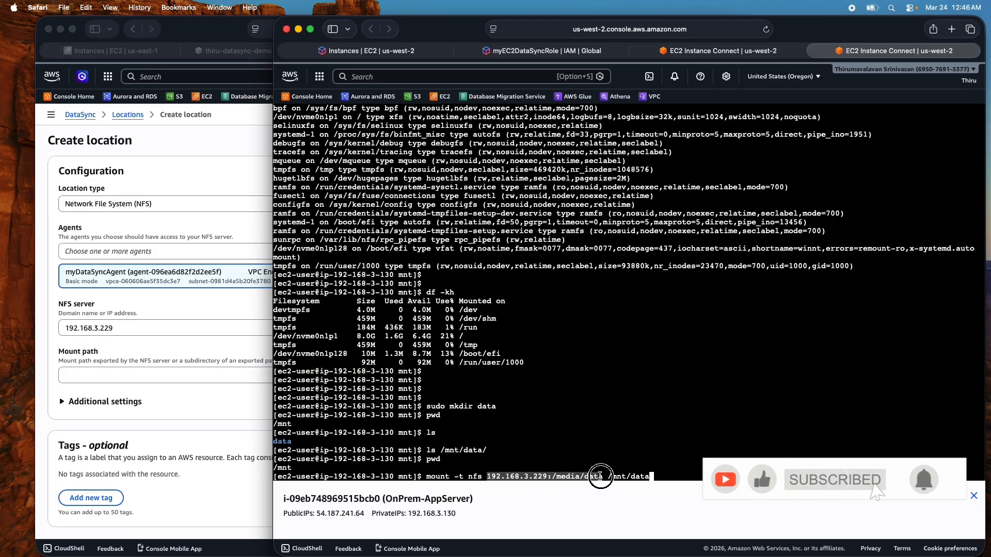
left_click(604, 477)
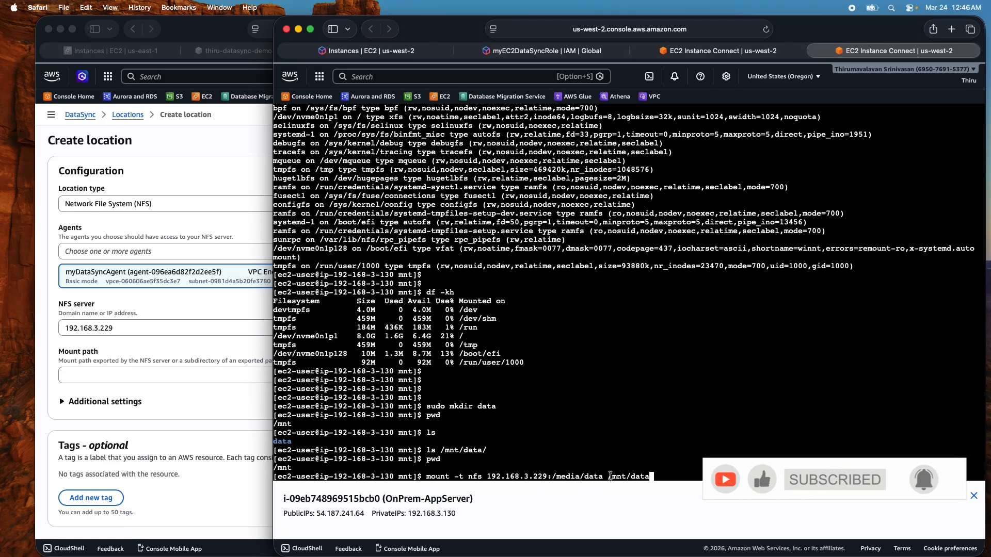
left_click_drag(608, 477, 648, 477)
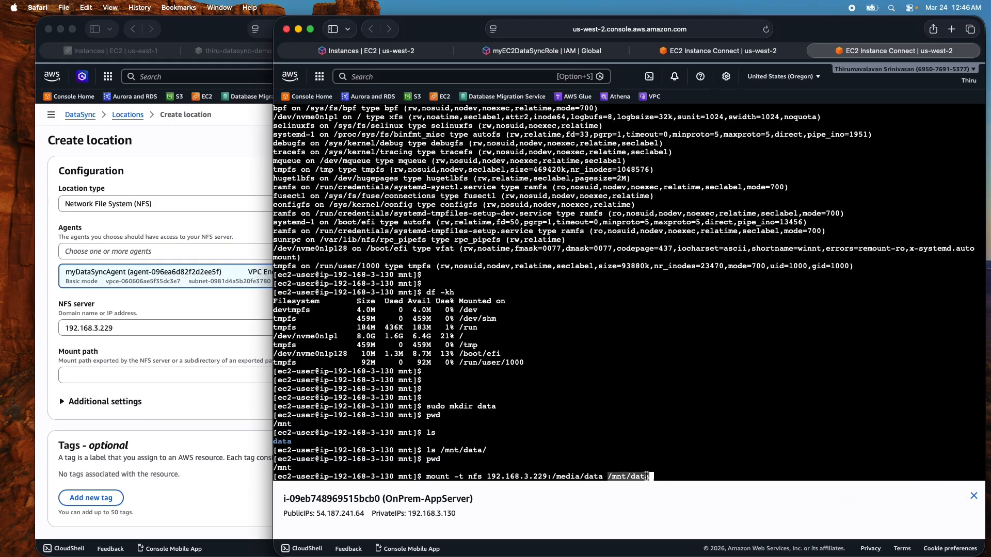
key("Return")
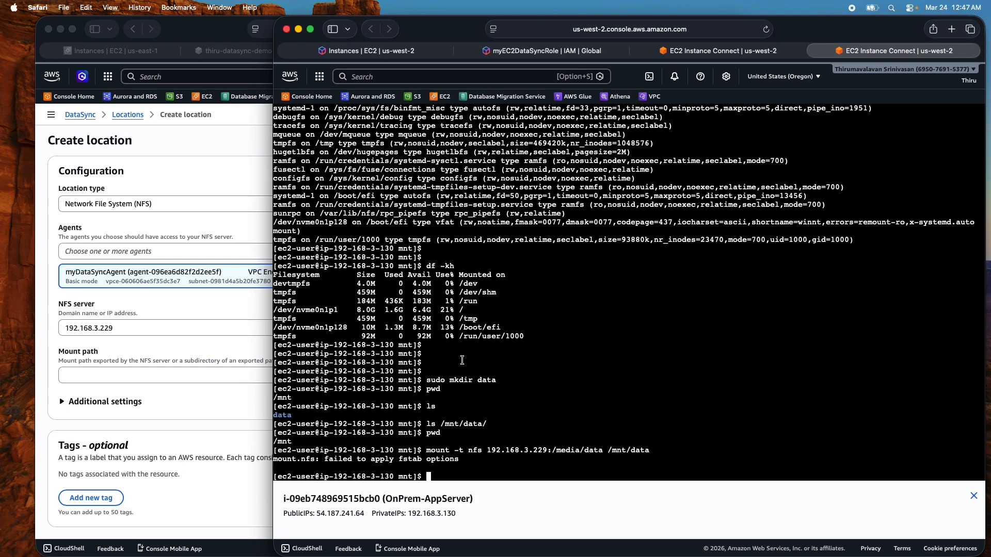
- Mount 192.168.3.229:/media/data on /mnt/data by rerunning the previous mount -t nfs command with sudo
type("sudo")
left_click_drag(426, 450, 663, 444)
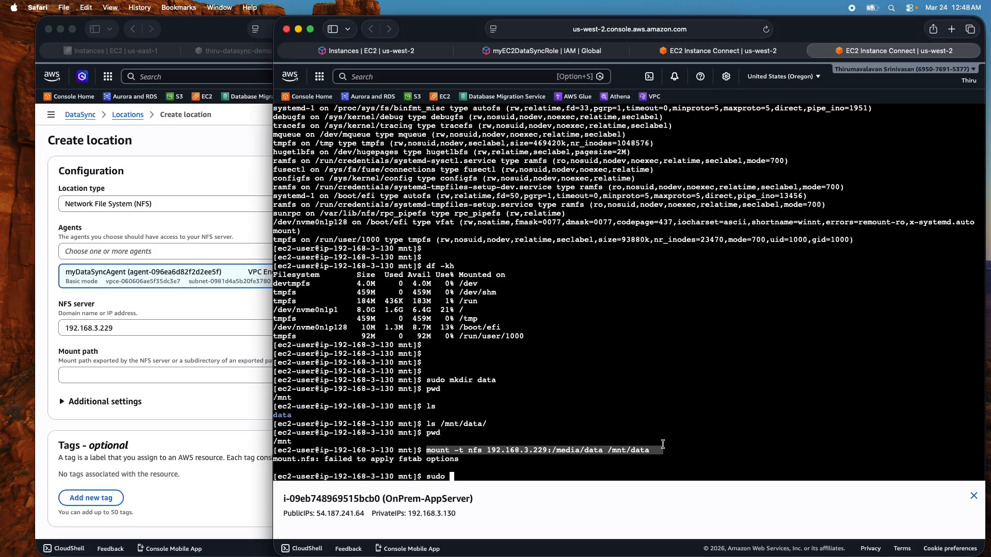
type("mount -t nfs 192.168.3.229:/media/data /mnt/data")
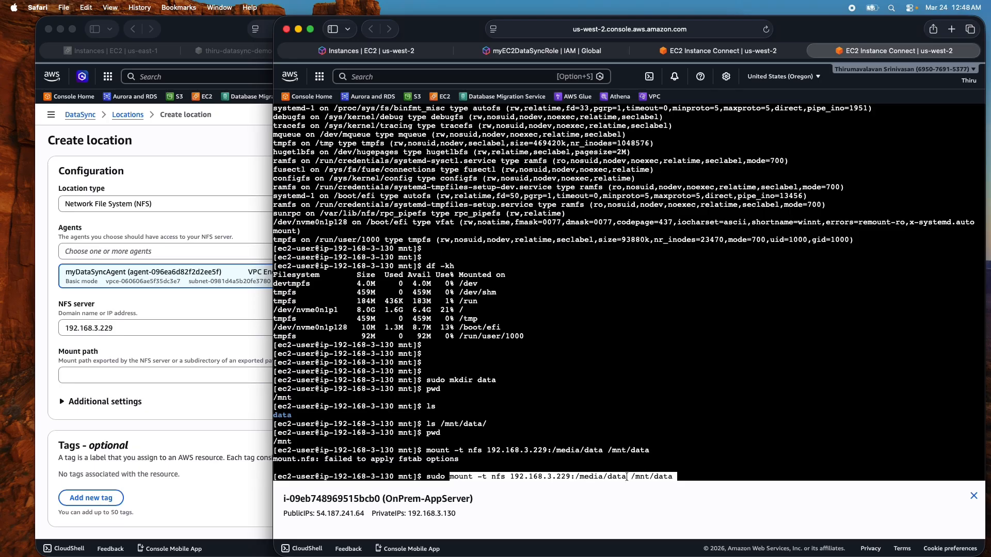
left_click(681, 475)
key("Return")
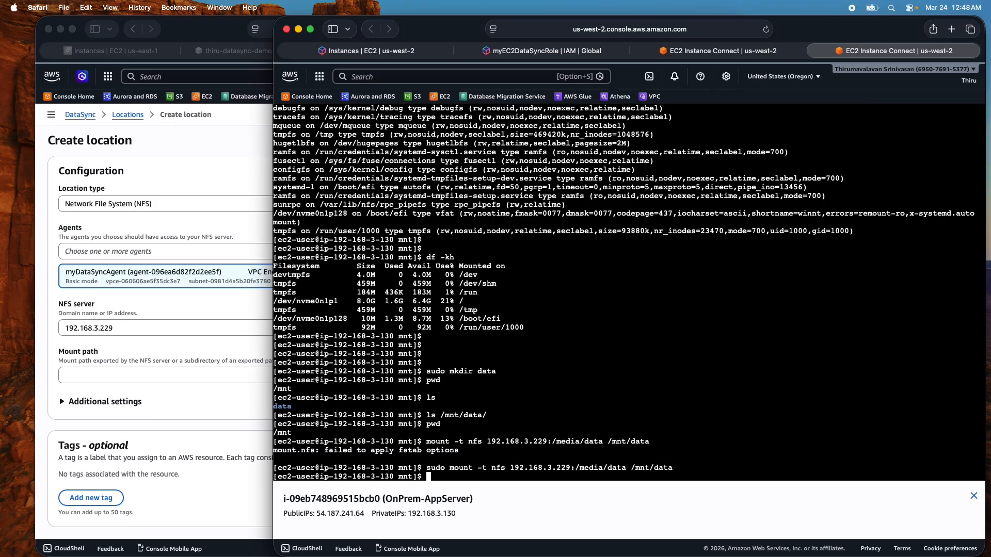
key("Return")
key("Return")
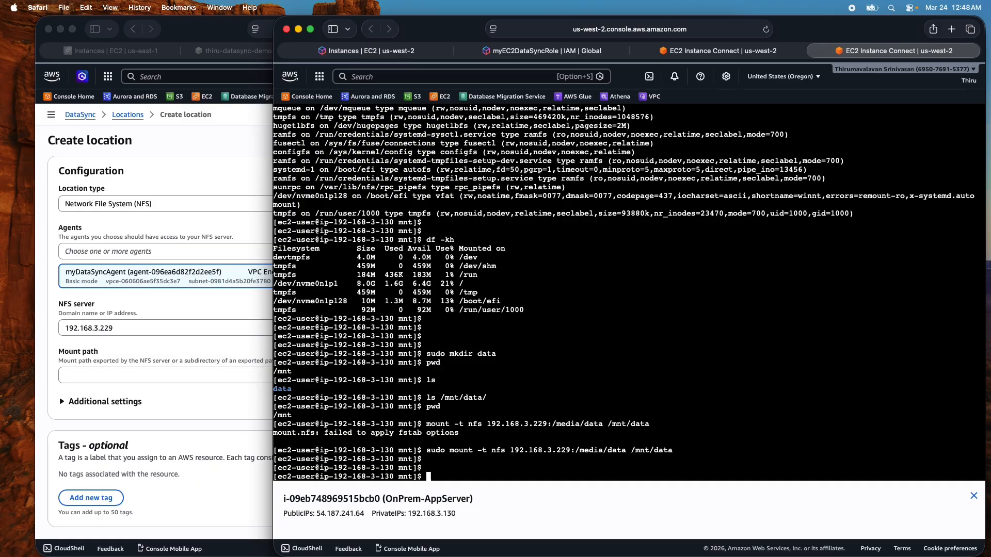
- List all mounted file systems with the mount command and examine the NFS entry for /mnt/data
type("mount")
key("Return")
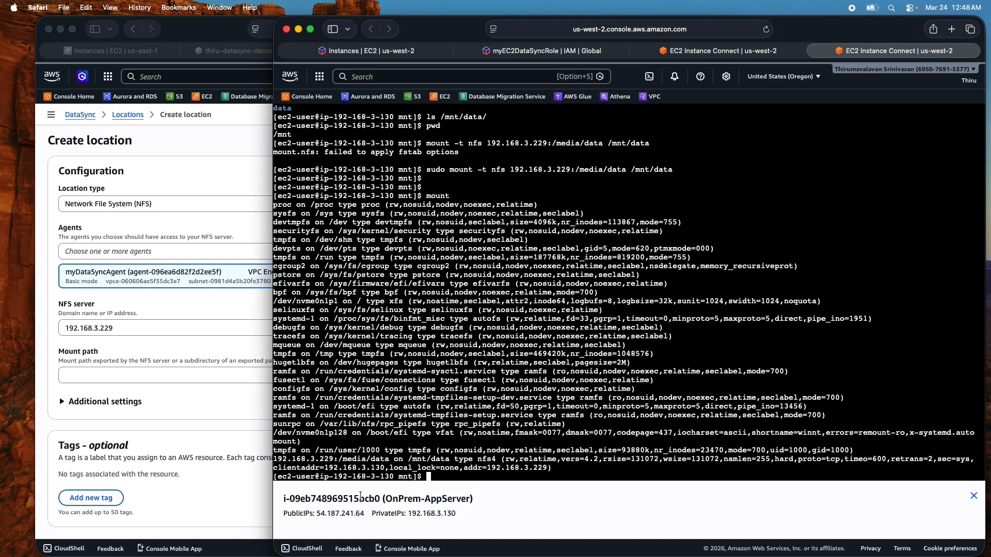
left_click_drag(273, 459, 568, 467)
left_click(564, 466)
key("Return")
key("Return")
key("Return")
- Show disk usage with df -kh and examine the source and mount point of the NFS share
type("df ")
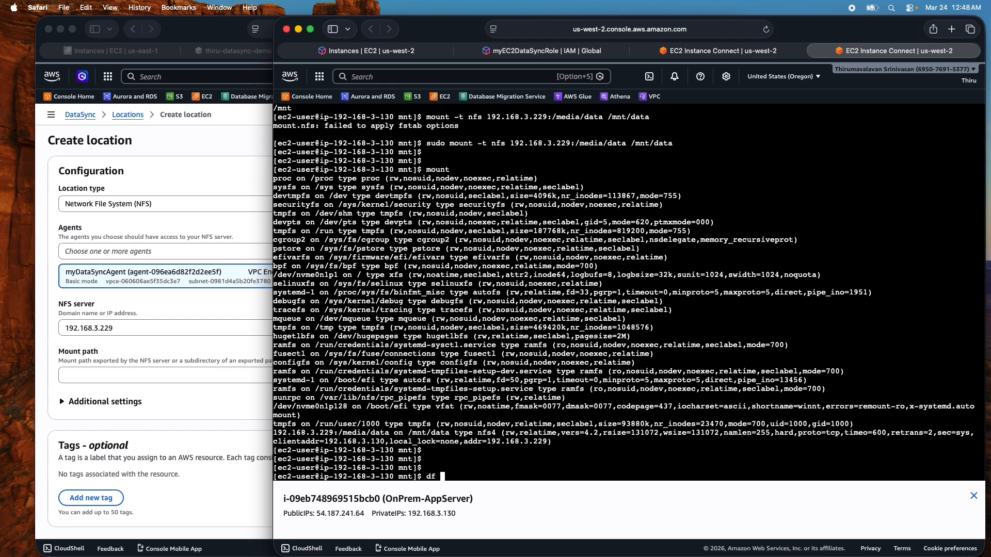
type("-kh")
key("Return")
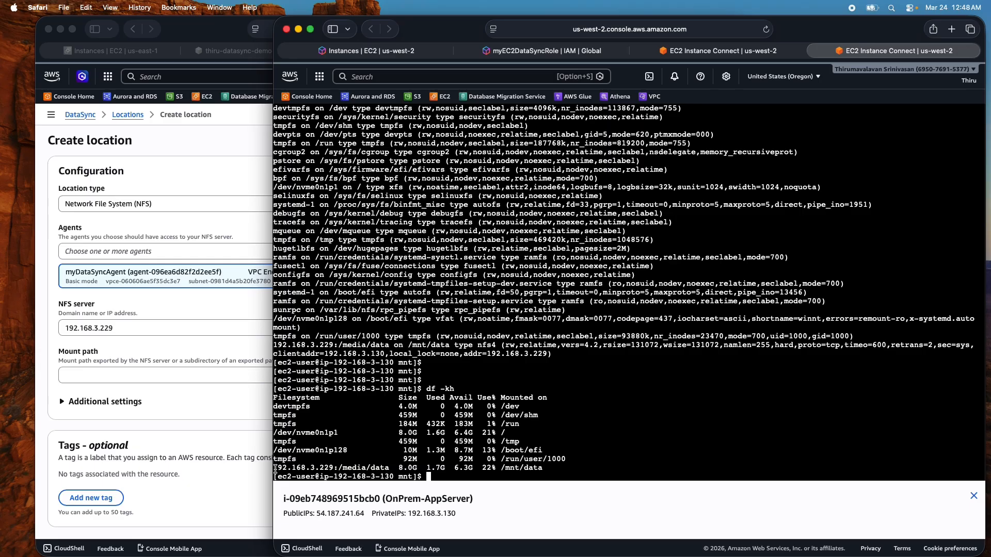
left_click_drag(275, 468, 389, 466)
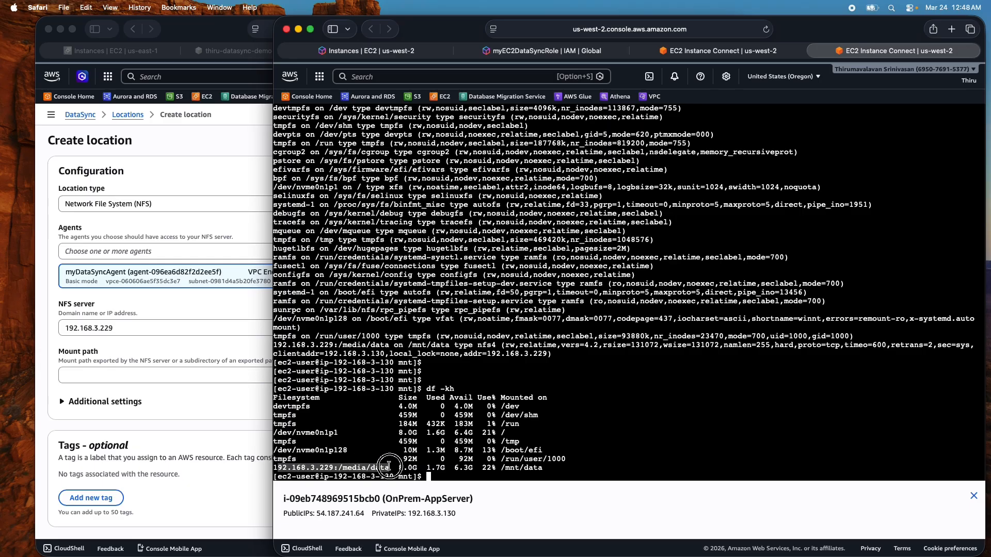
left_click(510, 461)
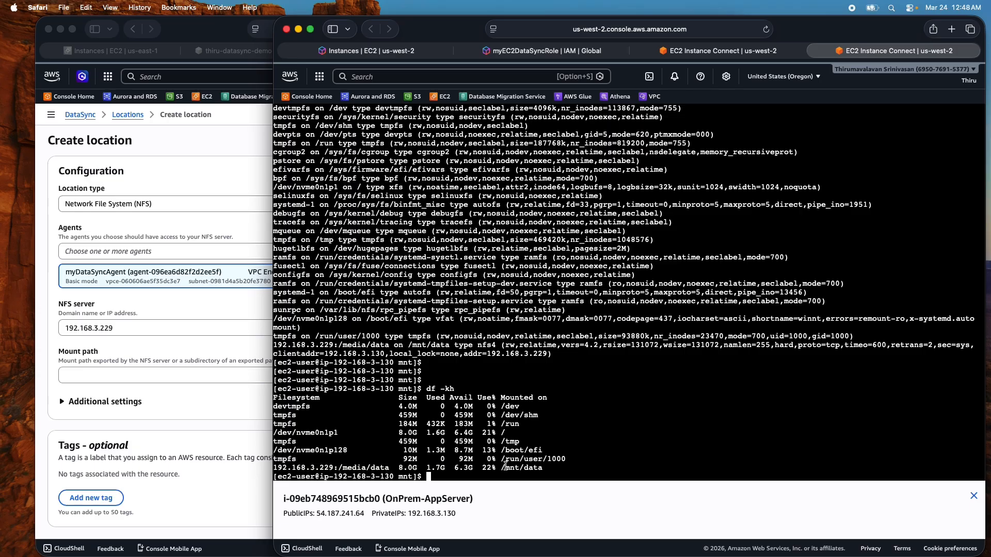
left_click_drag(505, 467, 545, 464)
left_click(542, 467)
key("Return")
key("Return")
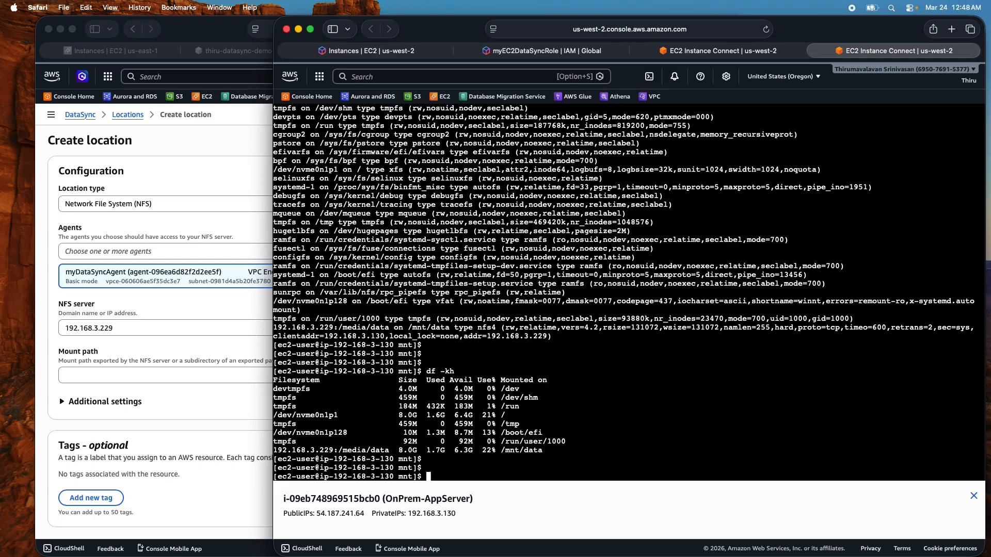
- Change to /mnt/data, print the working directory and list the contents of the mounted share
type("cd /mnt/data")
key("Return")
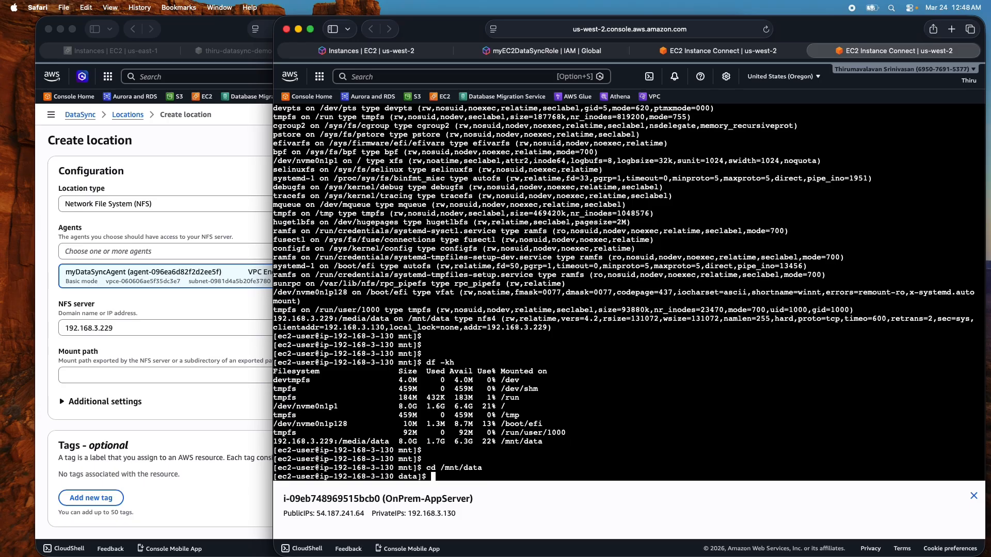
type("pwd")
key("Return")
type("ls")
key("Return")
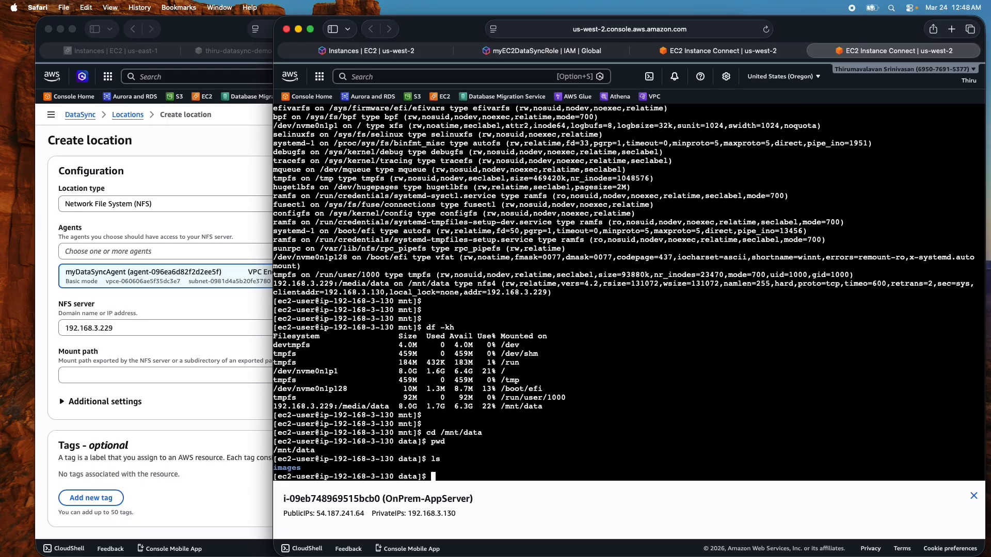
- Change into the images subdirectory, print the working directory and list its files
type("cd images/")
key("Return")
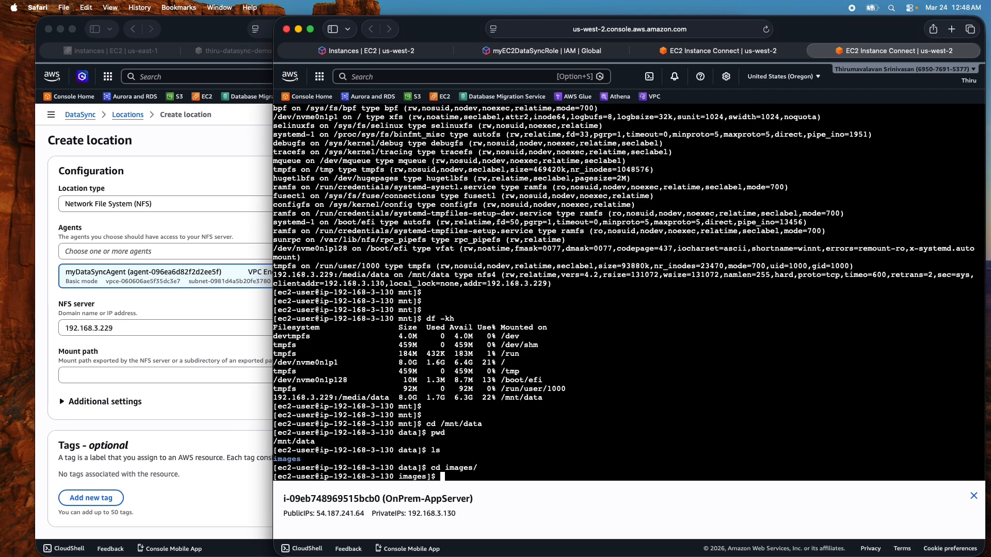
type("pwd")
key("Return")
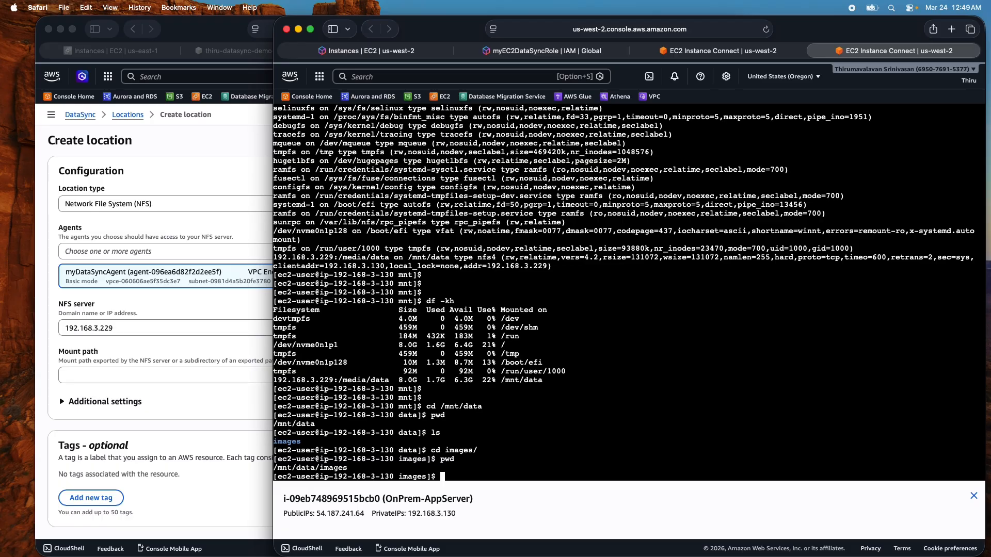
type("ls")
key("Return")
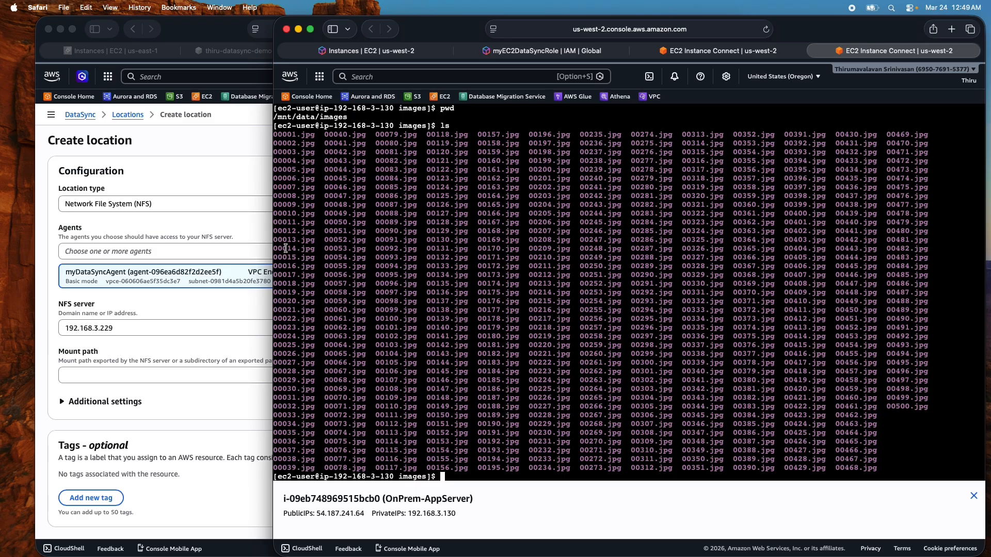
- Copy the /media/data portion of the path in the OnPrem-NFS-Server session and return to the DataSync Create location form
left_click(712, 54)
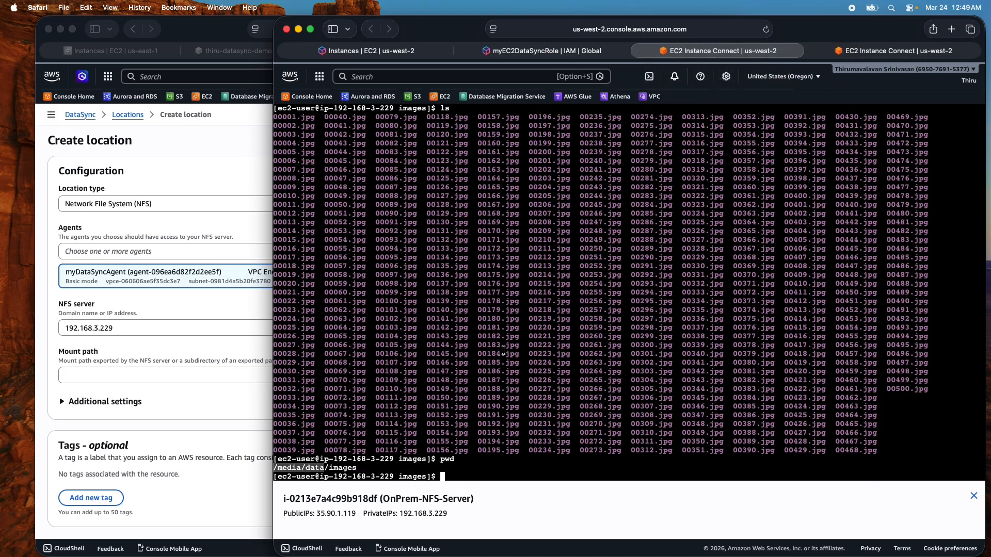
right_click(309, 470)
left_click(309, 470)
left_click_drag(274, 469, 323, 469)
key("super+c")
left_click(209, 34)
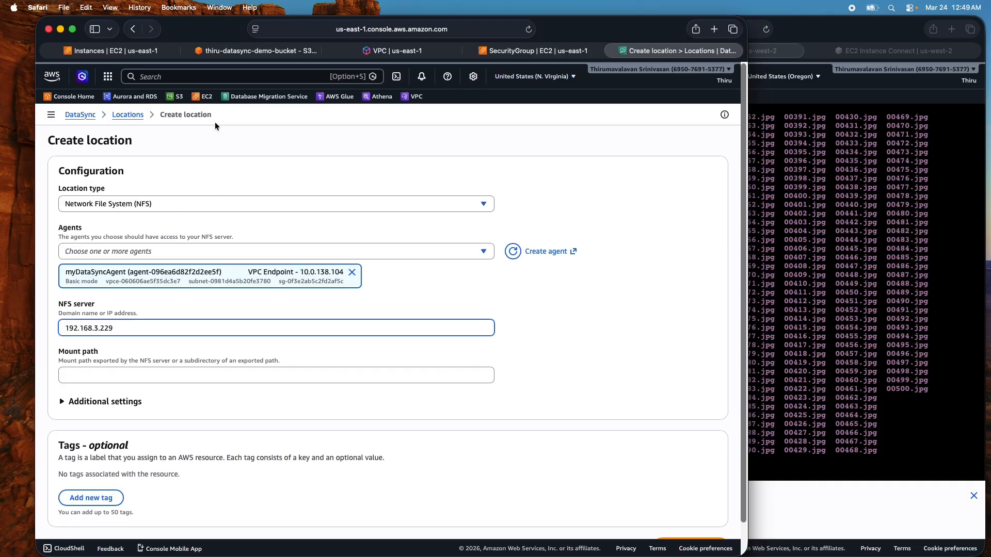
- Set the NFS location's mount path to /media/data and create the location
left_click(91, 369)
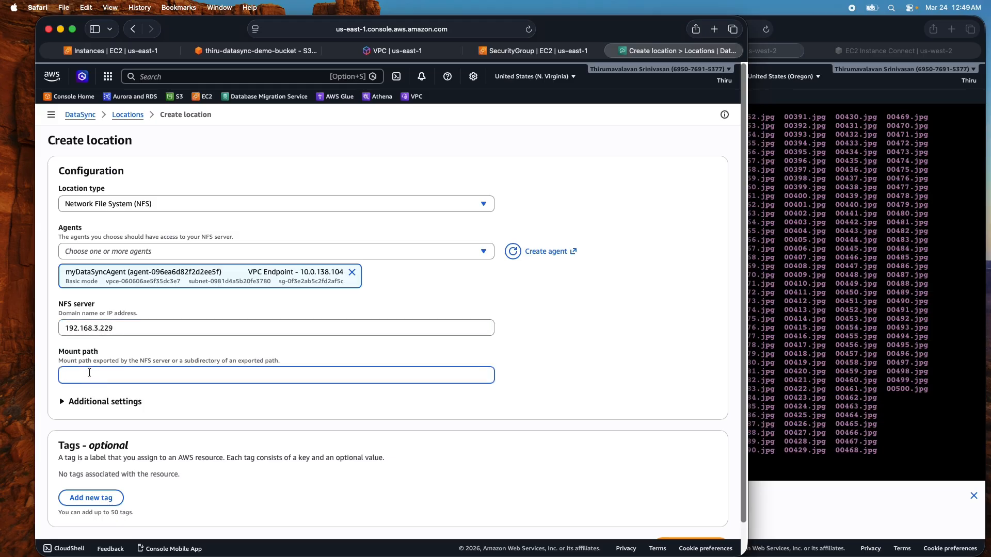
key("super+v")
scroll(169, 391, "down", 2)
left_click(717, 507)
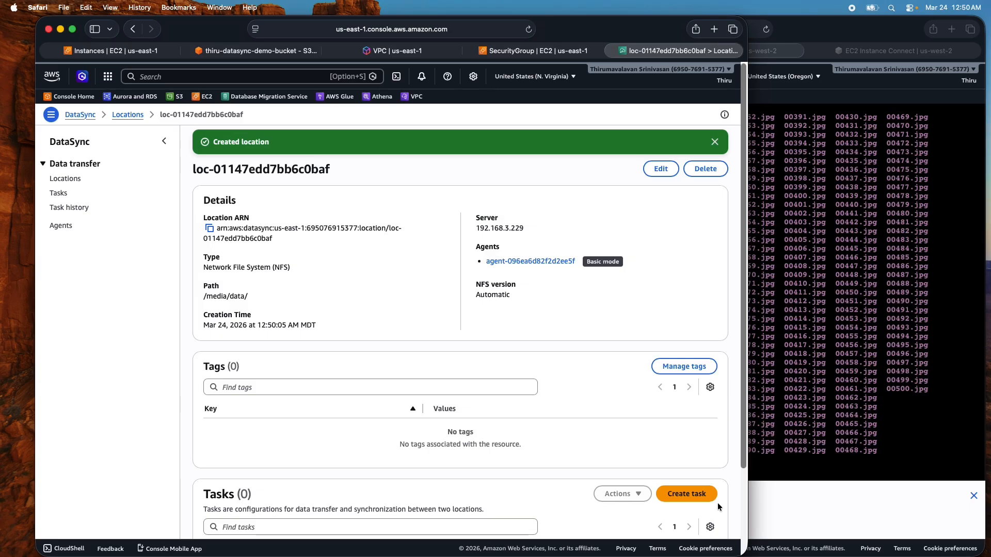
- Start another DataSync location from the Locations list, with Amazon S3 as its location type
left_click(66, 178)
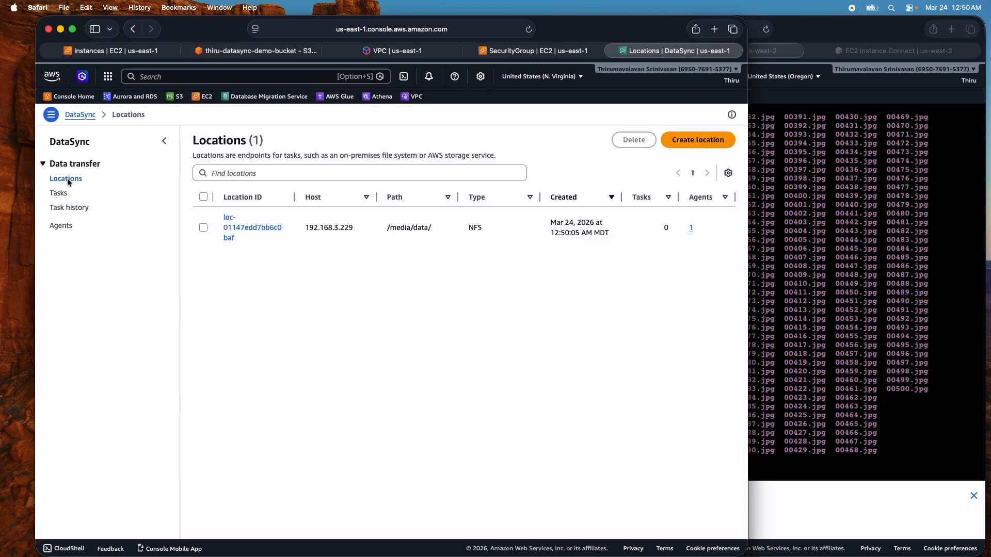
left_click(685, 140)
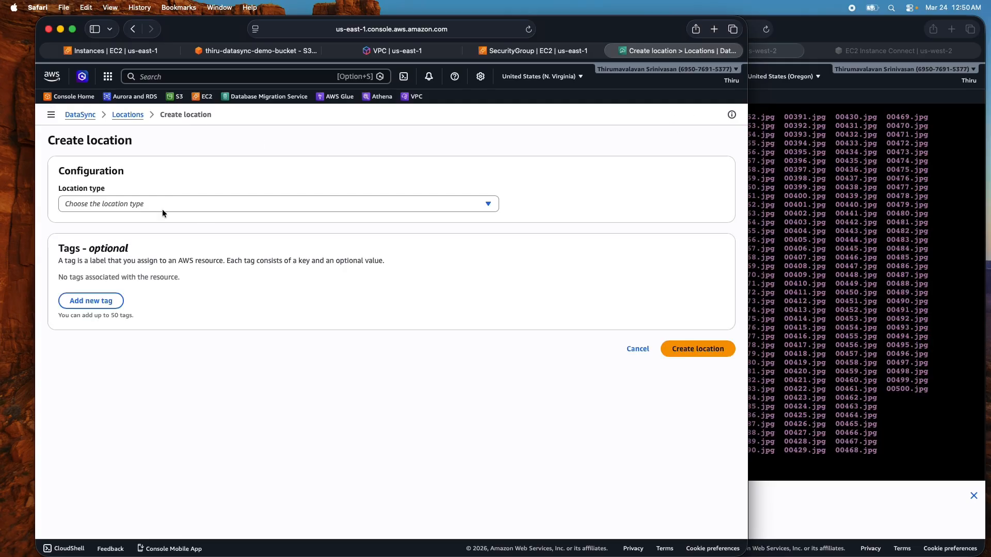
left_click(129, 204)
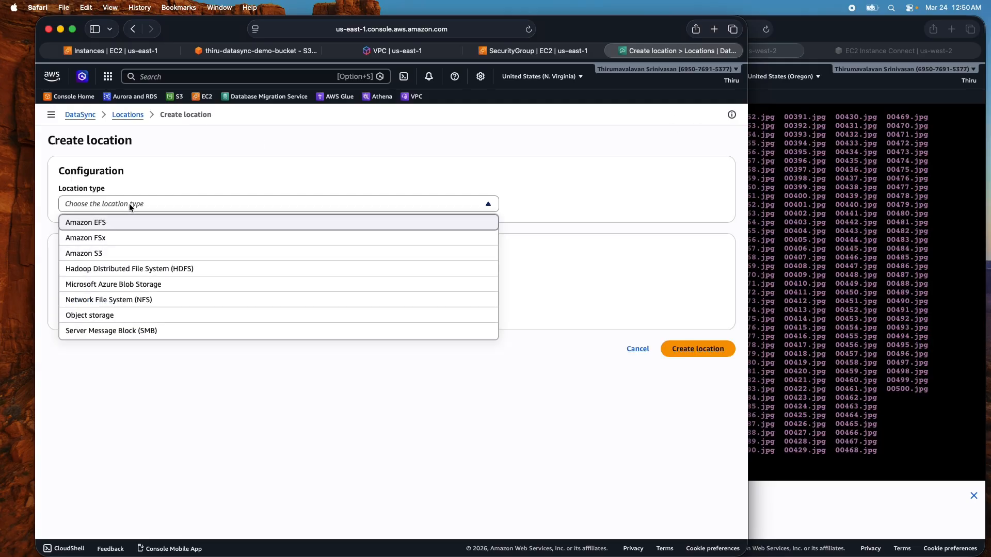
left_click(101, 254)
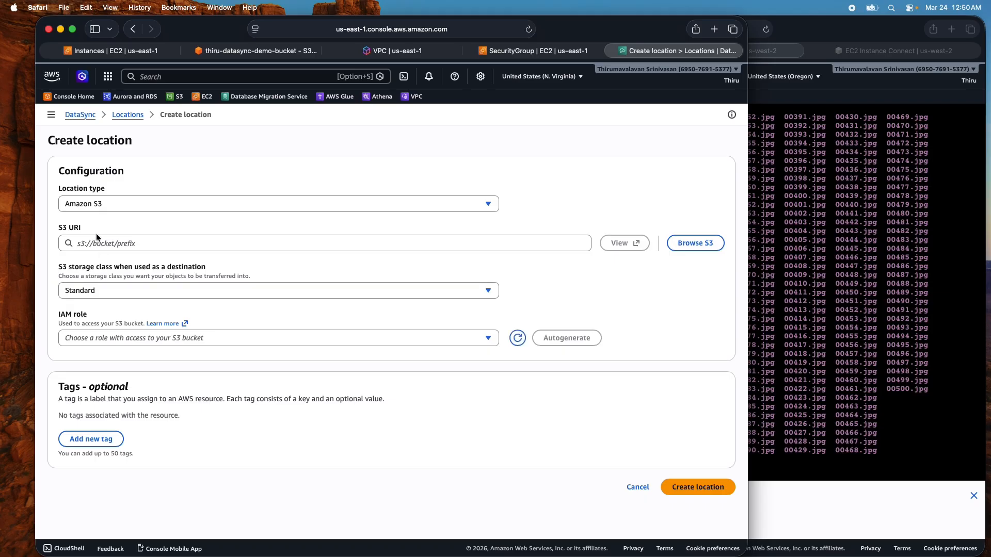
- Browse the S3 buckets and choose the one ending in datasync-demo-bucket as the location's S3 URI
left_click(691, 243)
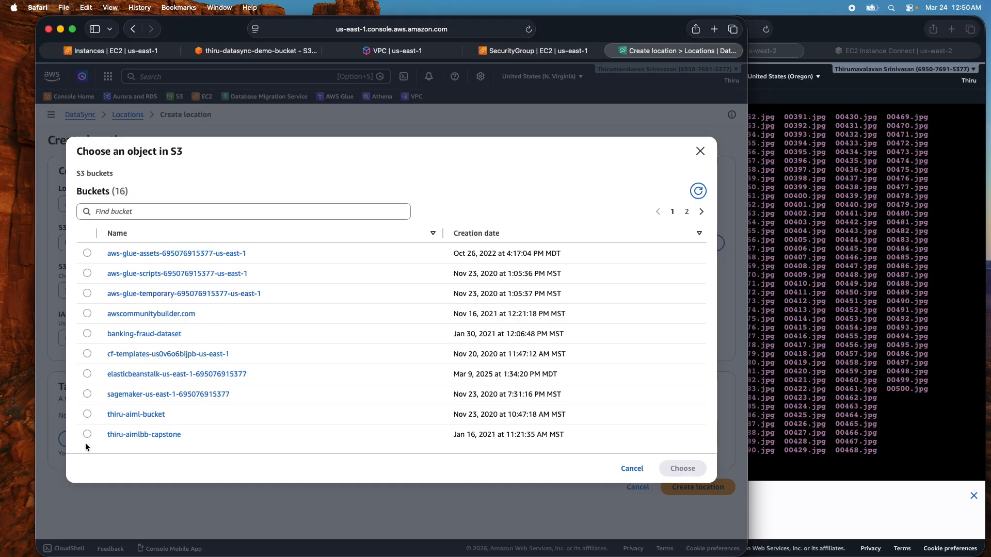
left_click(684, 212)
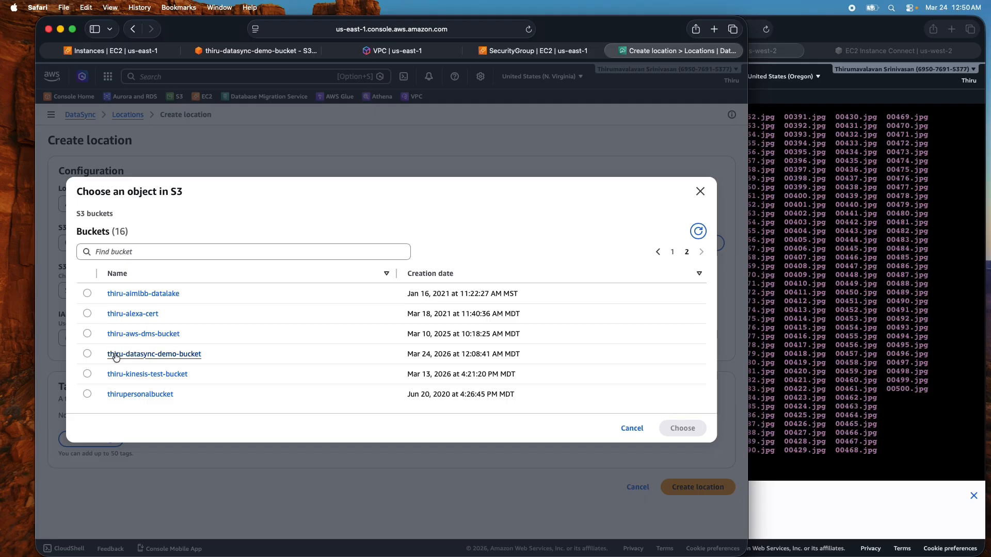
left_click(87, 354)
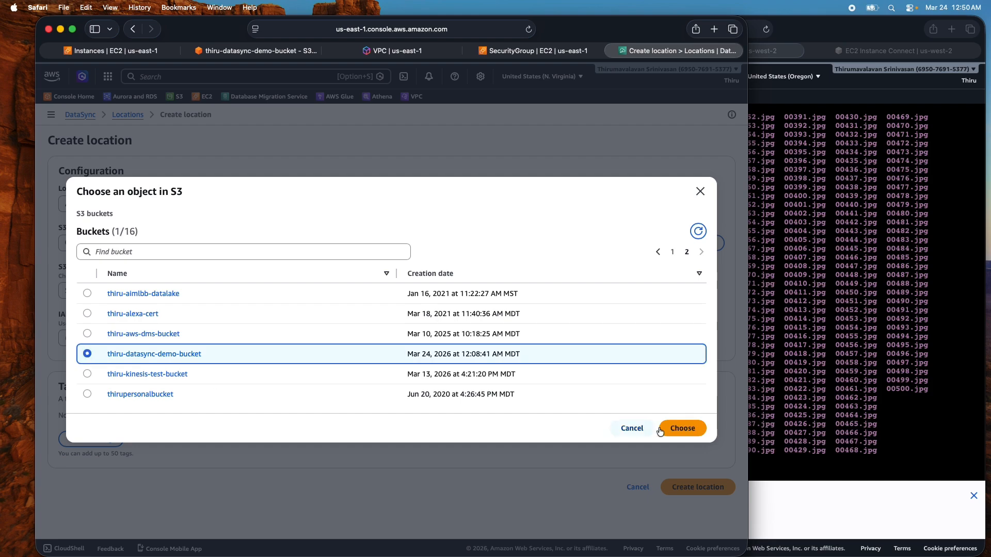
left_click(684, 427)
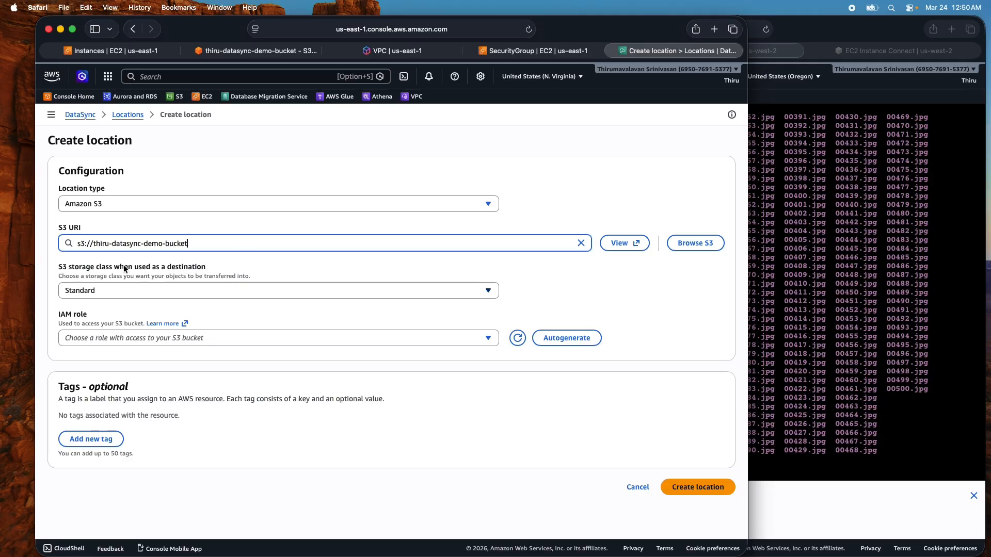
- Check the S3 storage class options, keeping Standard, and autogenerate an IAM role with access to the bucket
left_click(79, 292)
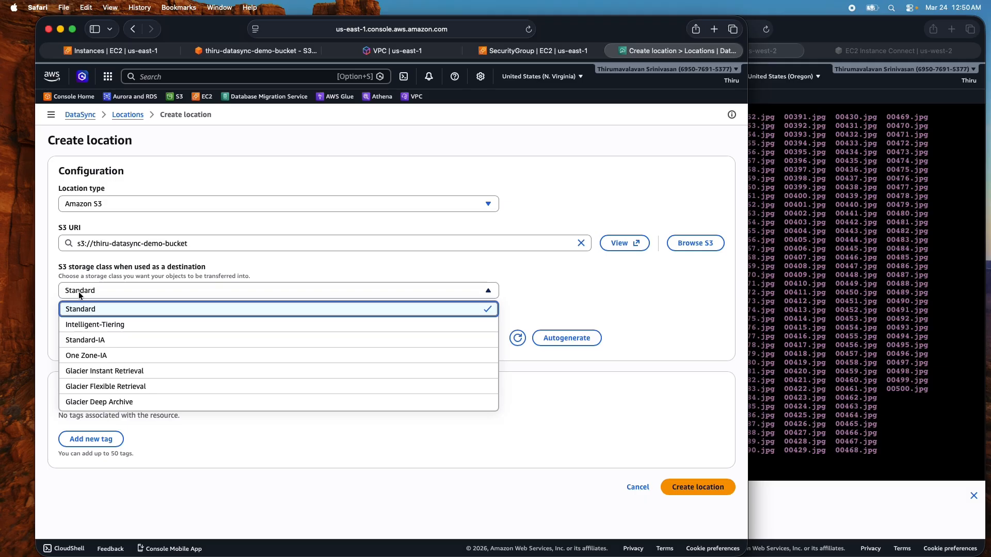
left_click(53, 283)
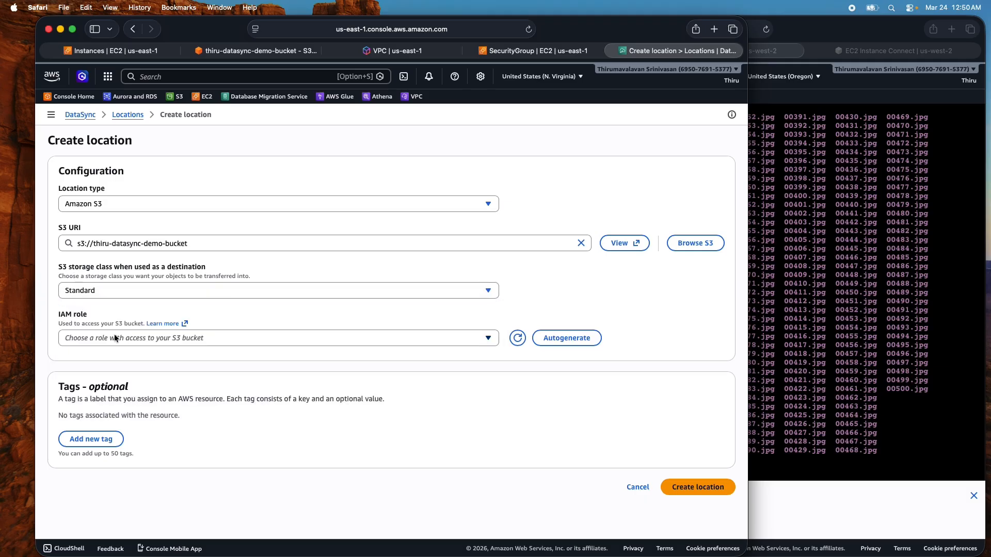
left_click(192, 337)
left_click(192, 337)
left_click(558, 339)
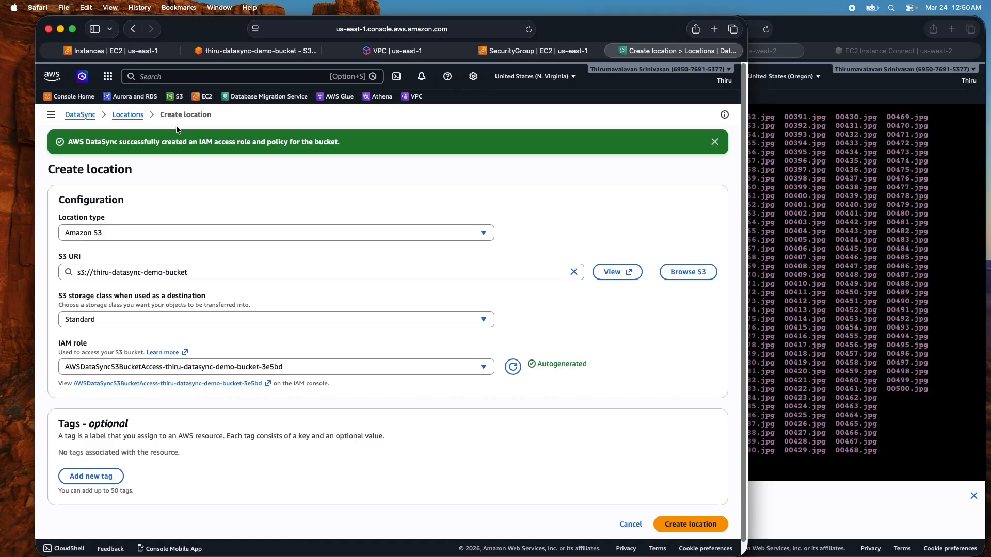
- Search the console for iam, open IAM in a separate browser tab and display its list of roles
left_click(223, 72)
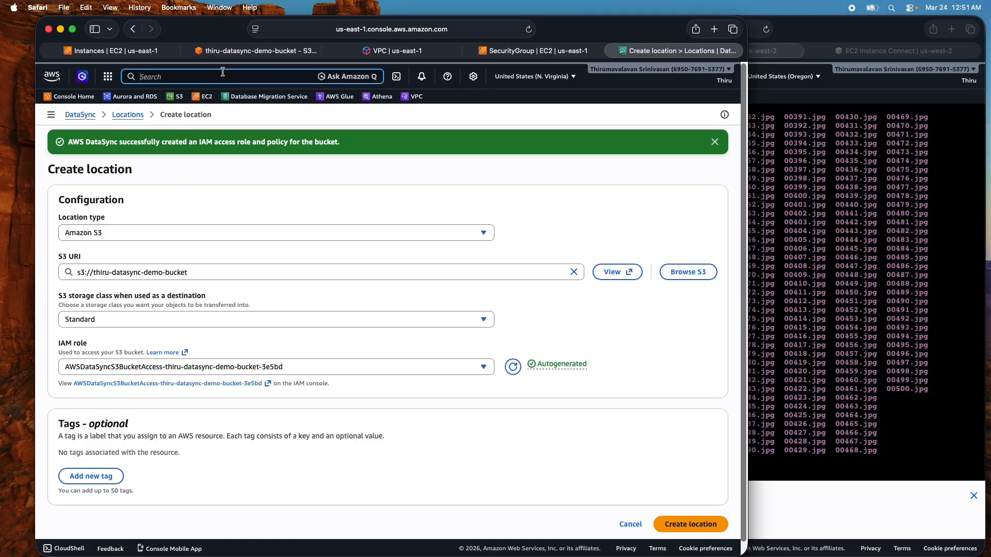
type("iam")
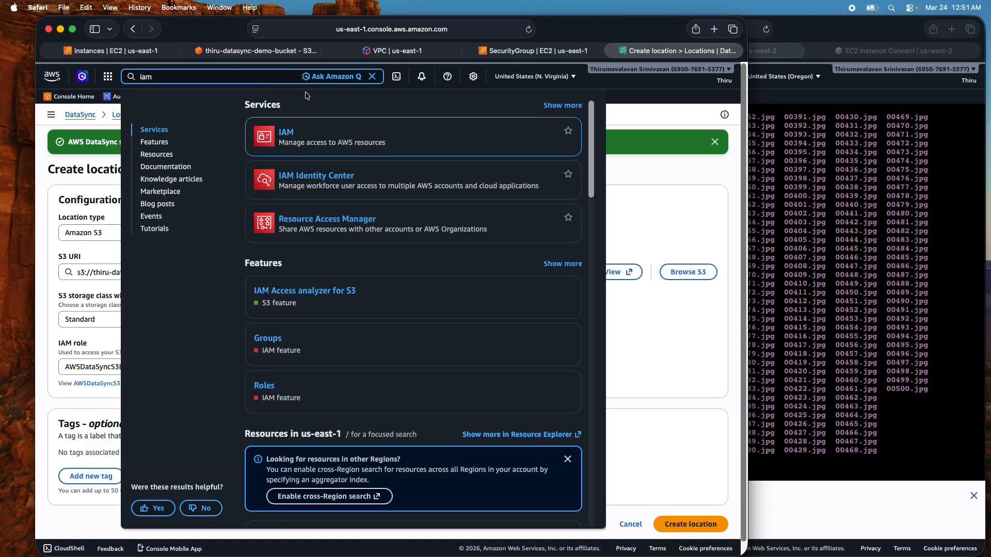
right_click(287, 138)
left_click(316, 137)
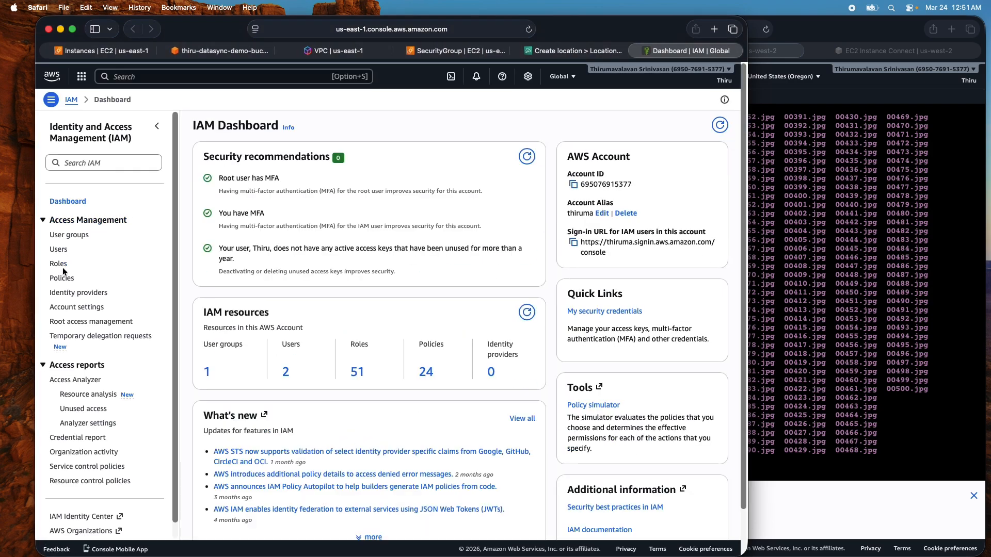
left_click(64, 268)
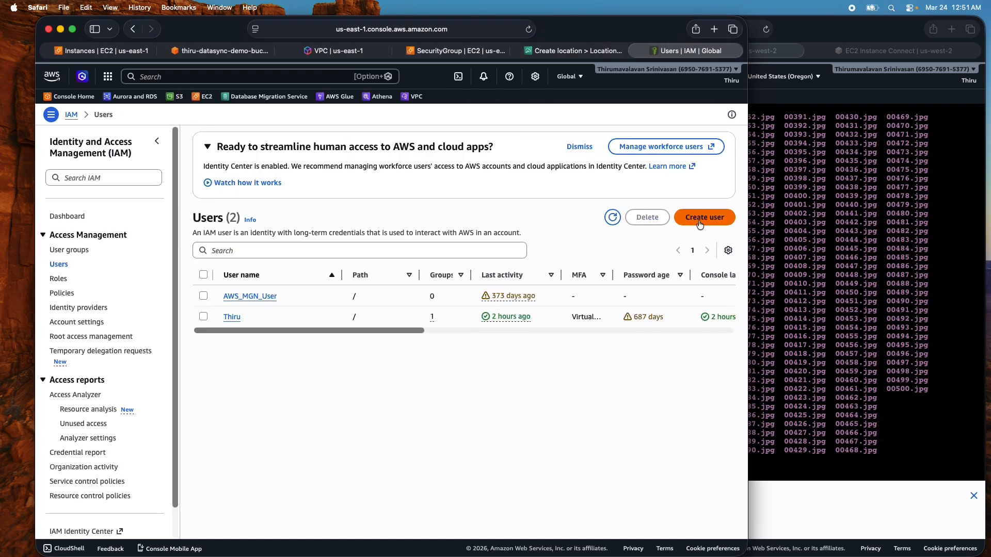
left_click(58, 279)
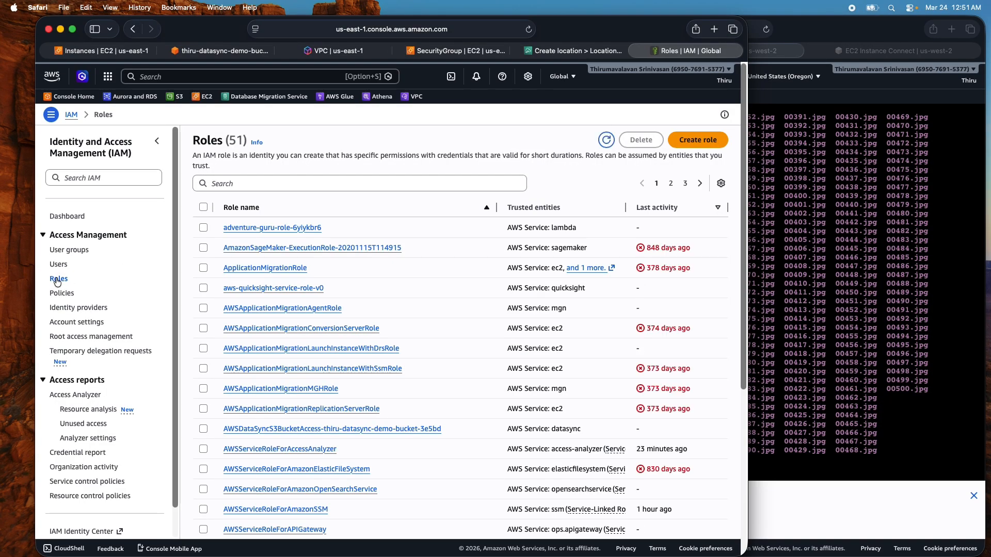
- Clear the leftover console search on the location form, filter the IAM roles by datasync and open the autogenerated S3 bucket access role
left_click(572, 51)
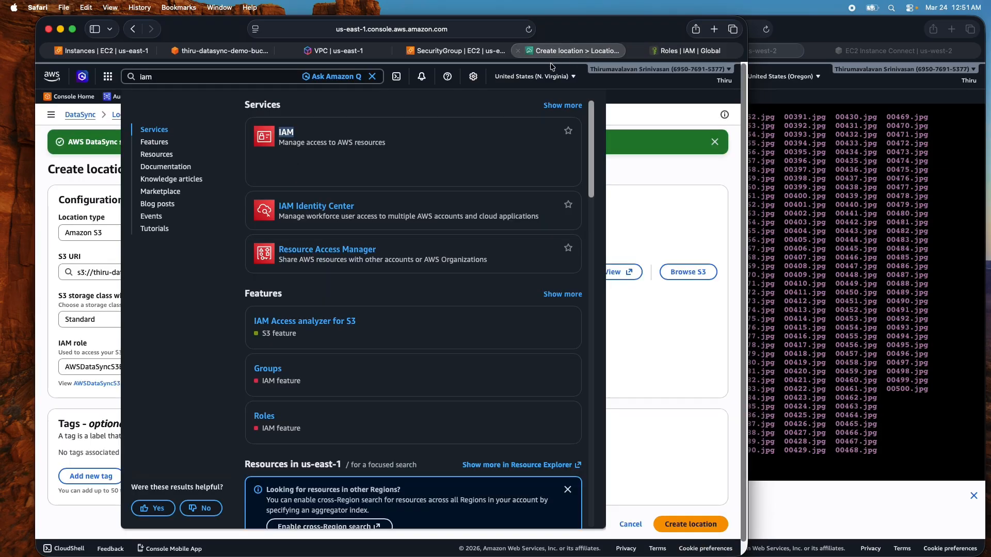
left_click(376, 76)
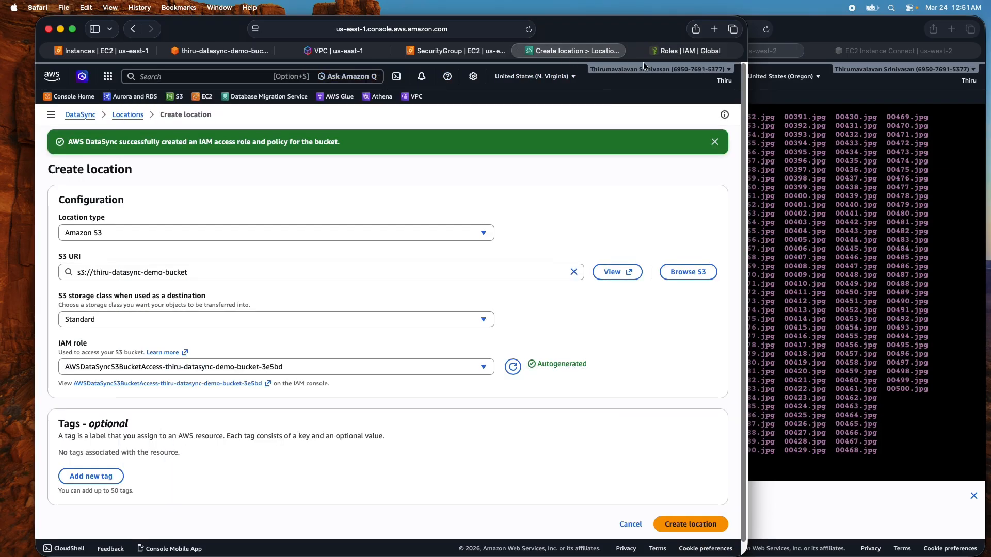
left_click(684, 51)
left_click(296, 181)
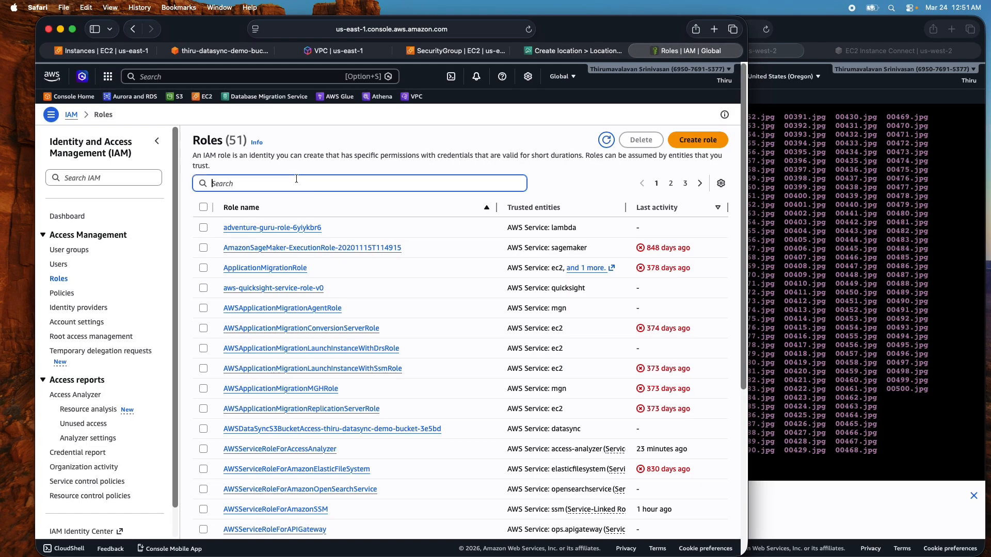
type("datasync")
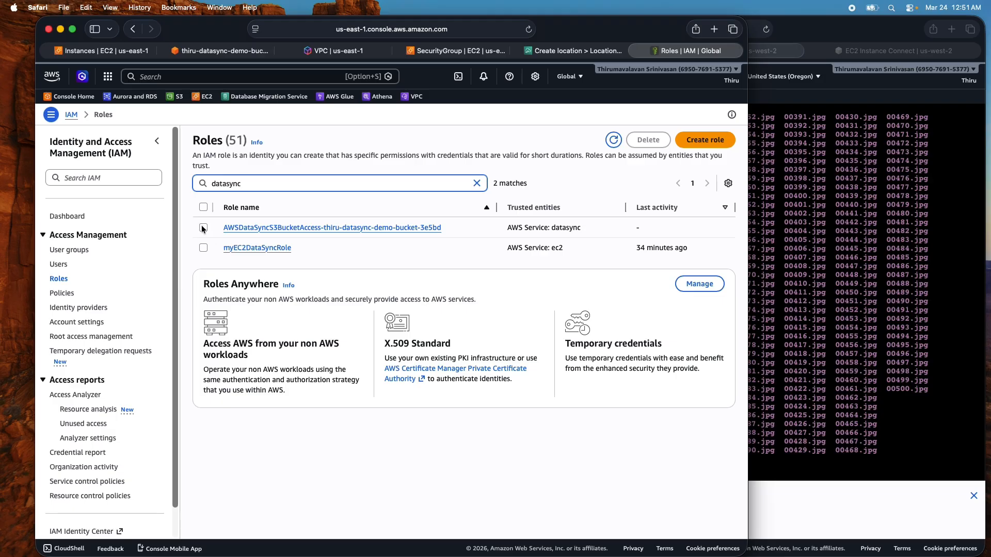
left_click(239, 228)
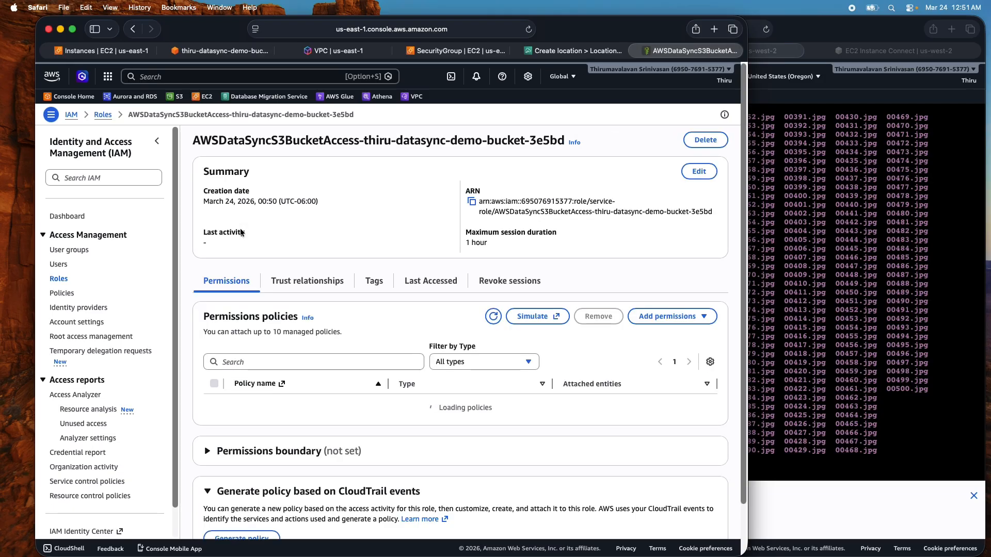
- Examine the role's trusted entities and expand its permissions policy to read the allowed S3 bucket and object actions
left_click(302, 282)
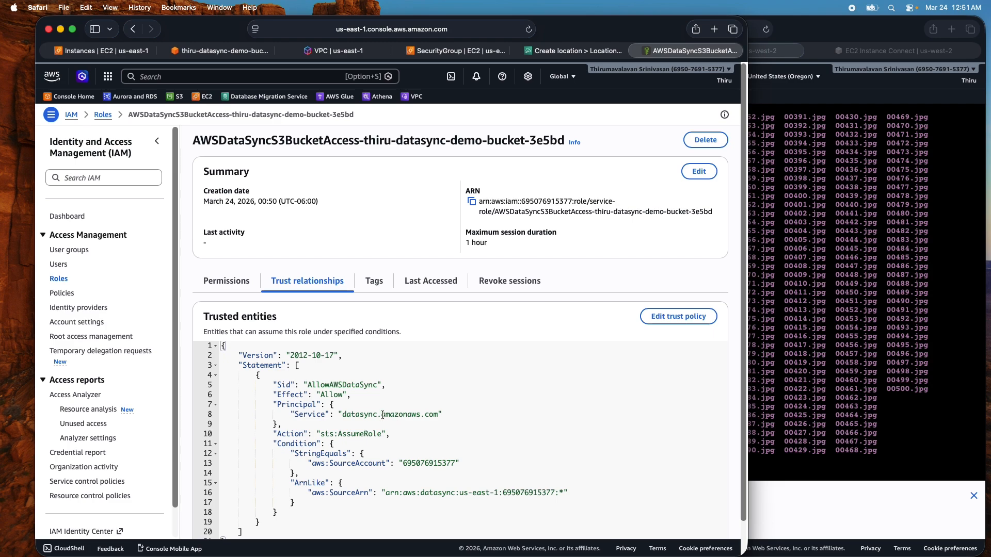
left_click(231, 281)
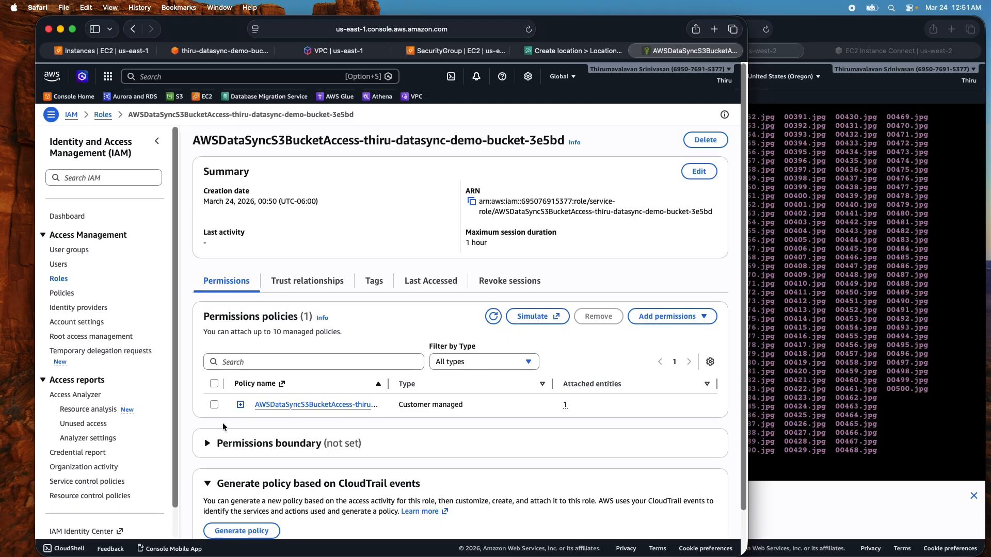
left_click(239, 404)
scroll(396, 430, "down", 5)
scroll(403, 461, "up", 2)
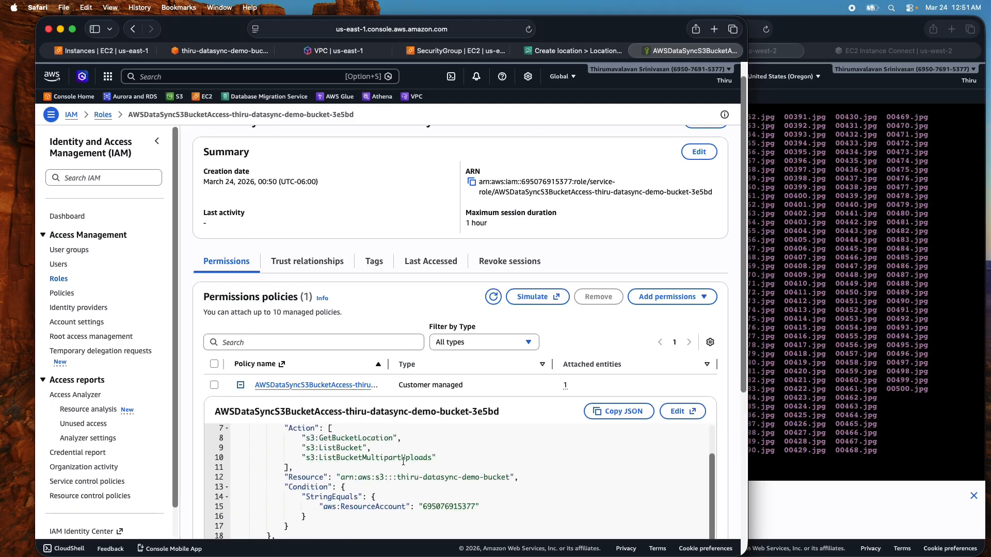
scroll(408, 293, "down", 5)
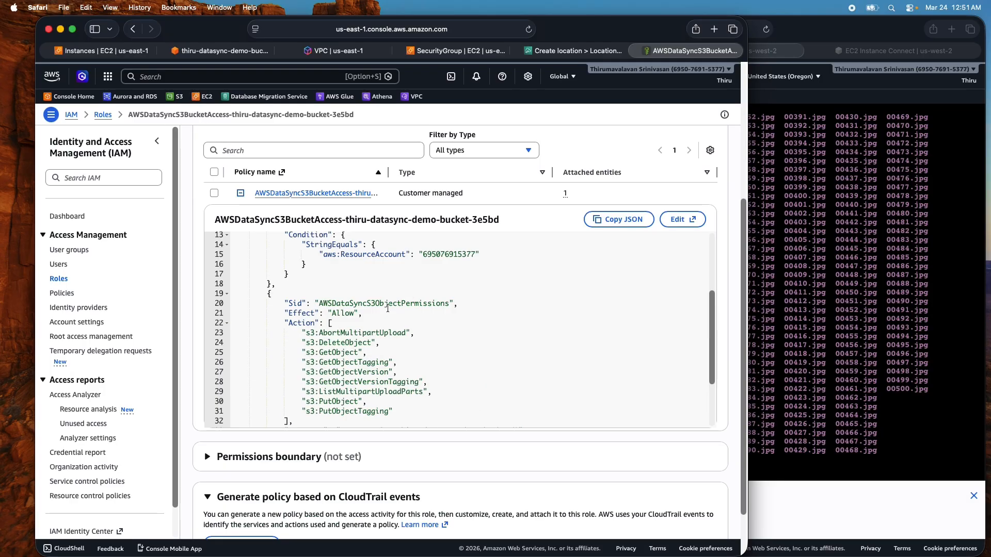
scroll(394, 335, "up", 1)
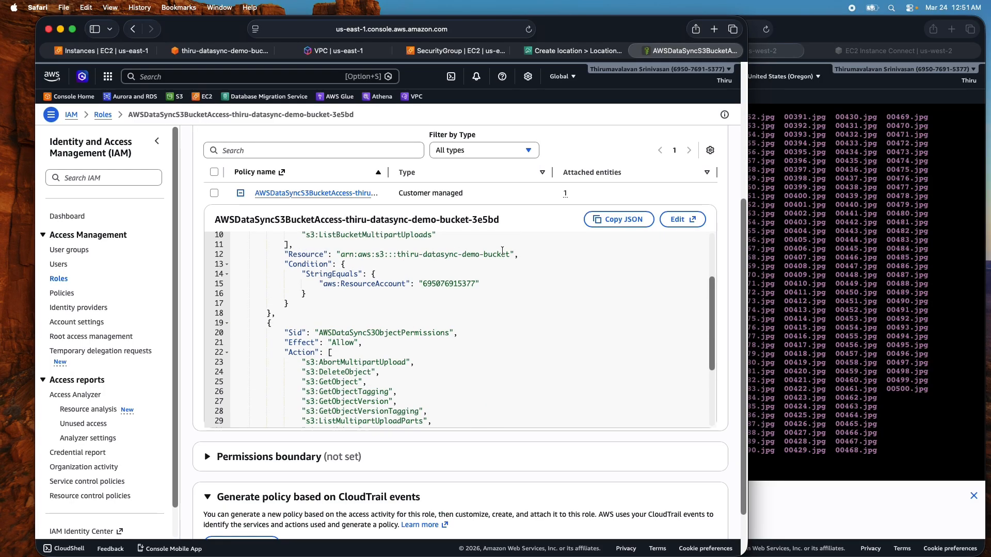
scroll(417, 317, "up", 3)
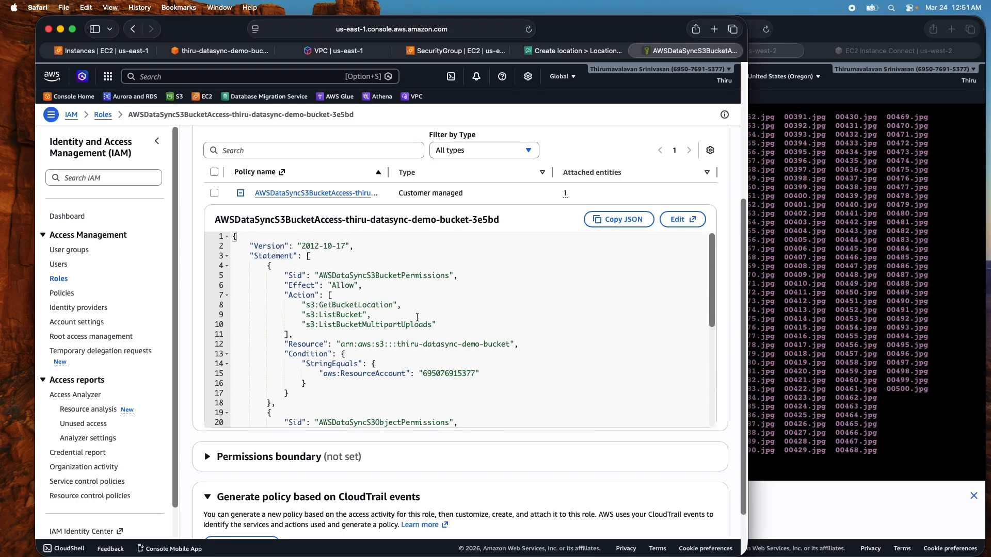
scroll(417, 318, "up", 5)
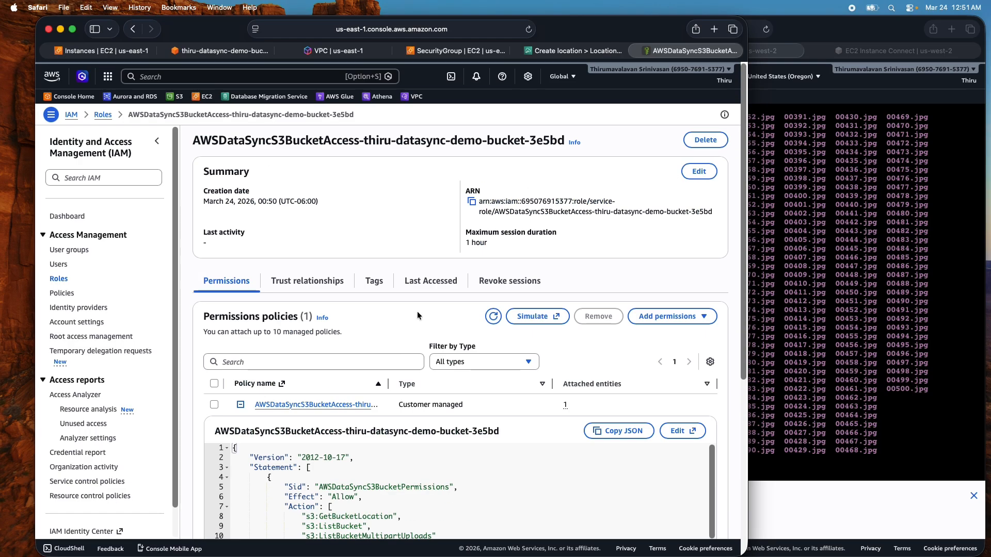
- Return to the DataSync location form and create the Amazon S3 location with the autogenerated IAM role
left_click(562, 51)
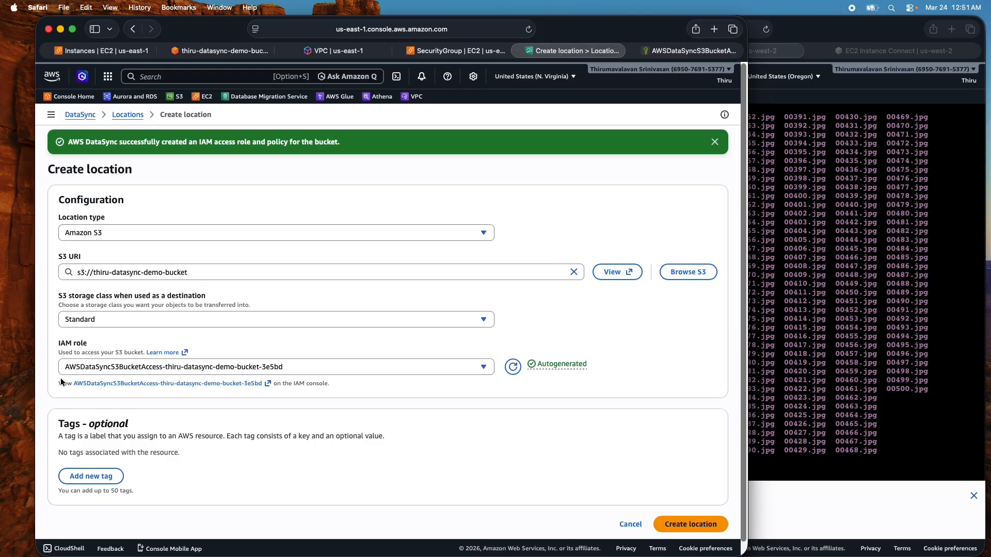
scroll(297, 441, "down", 1)
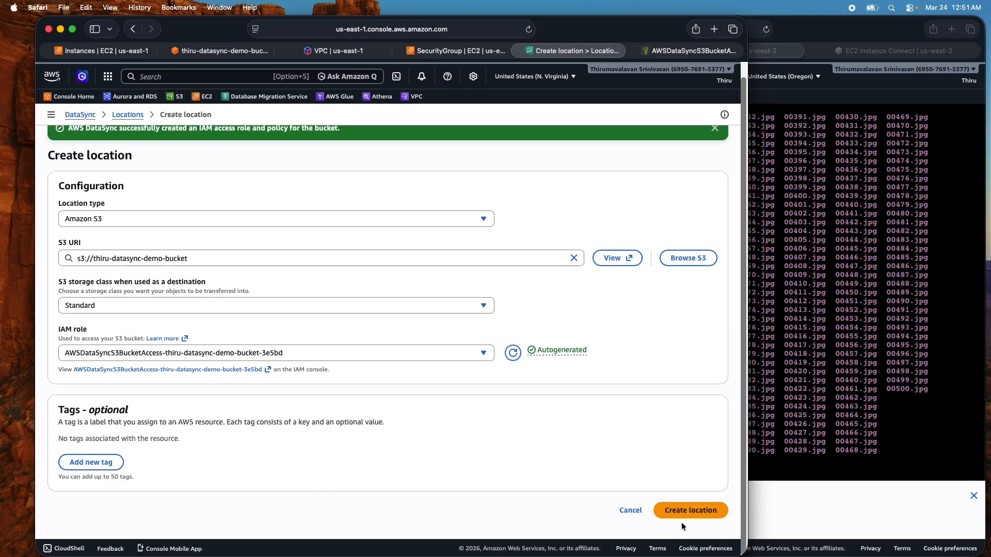
left_click(688, 509)
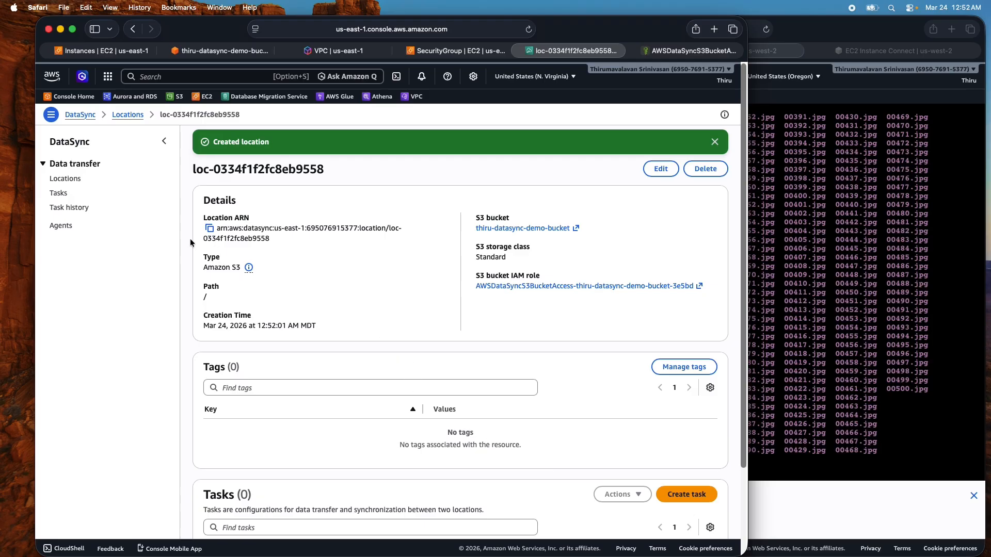
- Start a new DataSync task with the existing location nfs://192.168.3.229/media/data/ as its source and continue to the destination
left_click(59, 194)
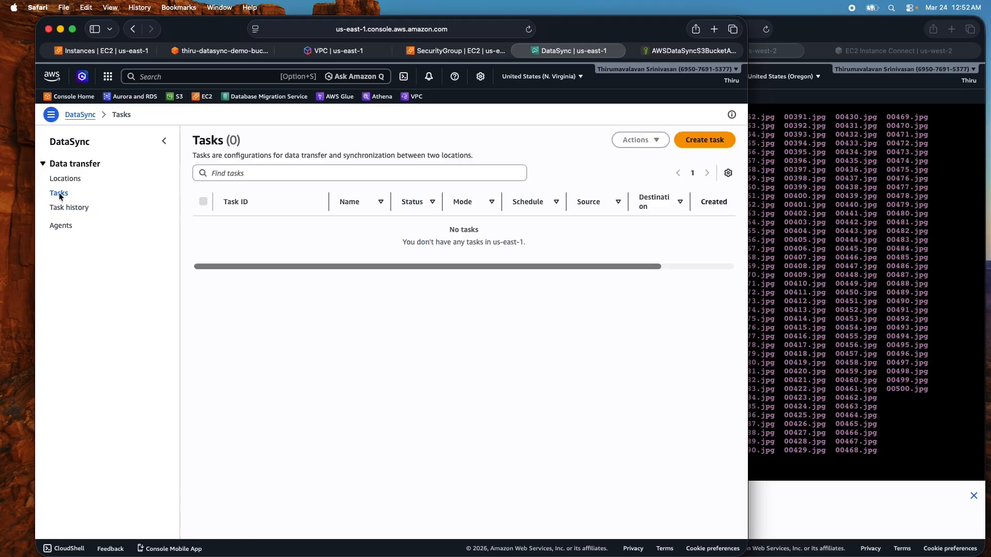
left_click(692, 146)
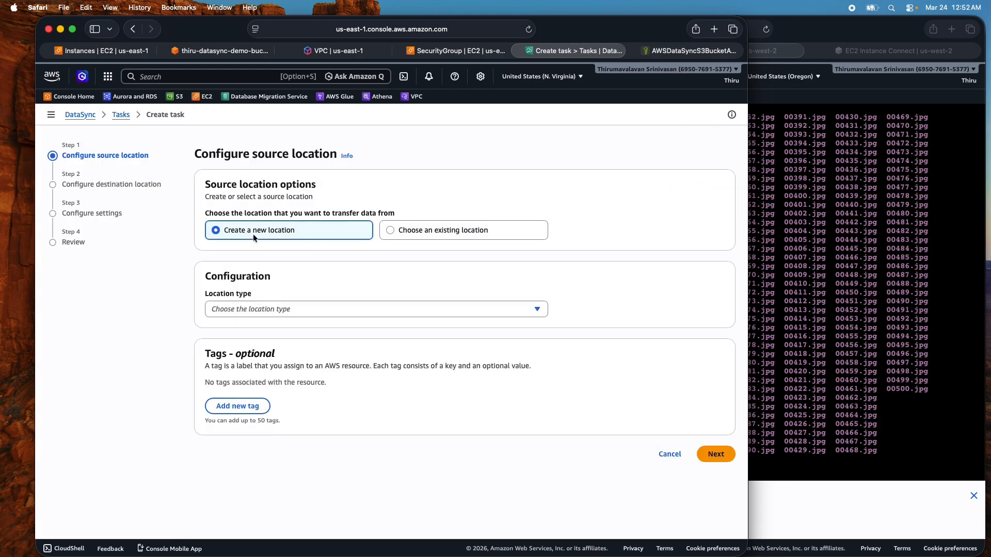
left_click(390, 231)
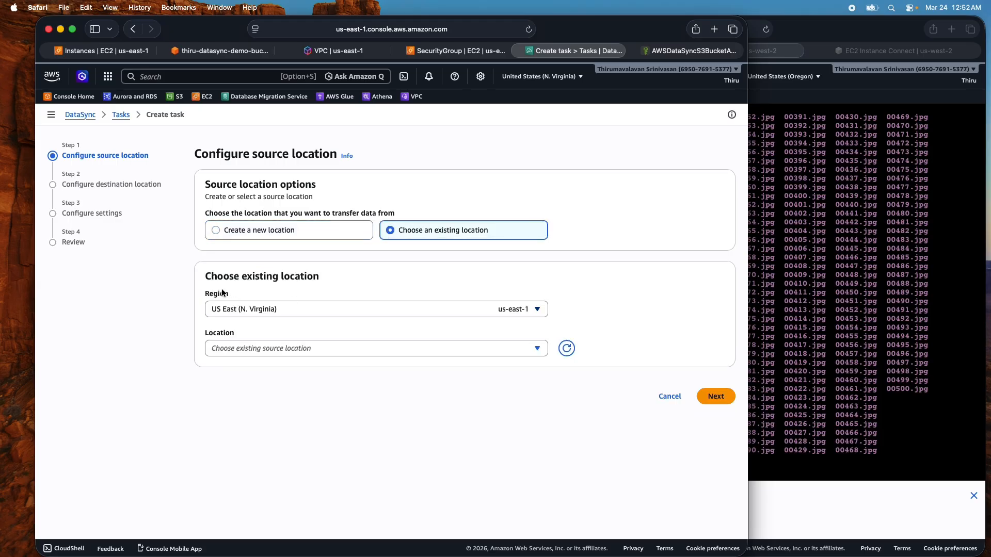
left_click(286, 349)
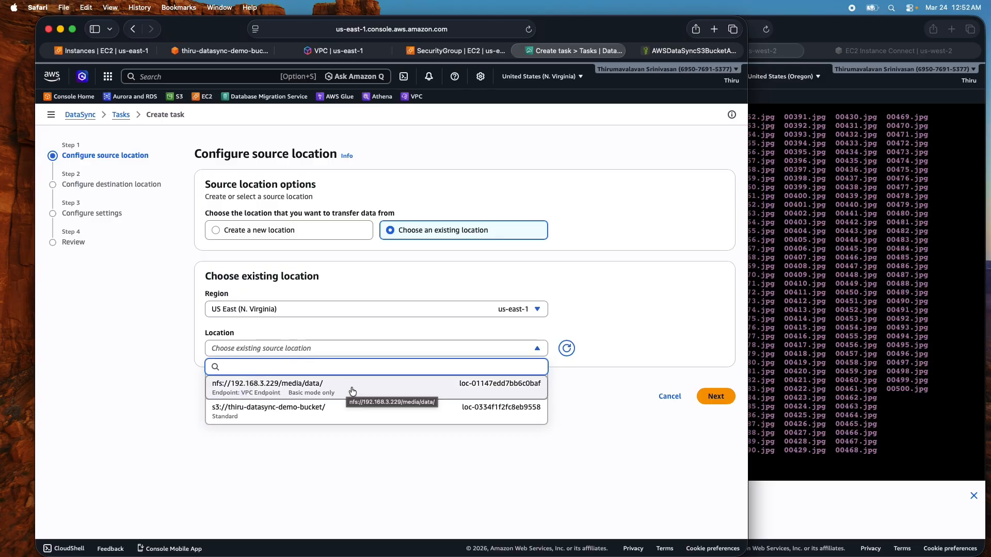
left_click(287, 392)
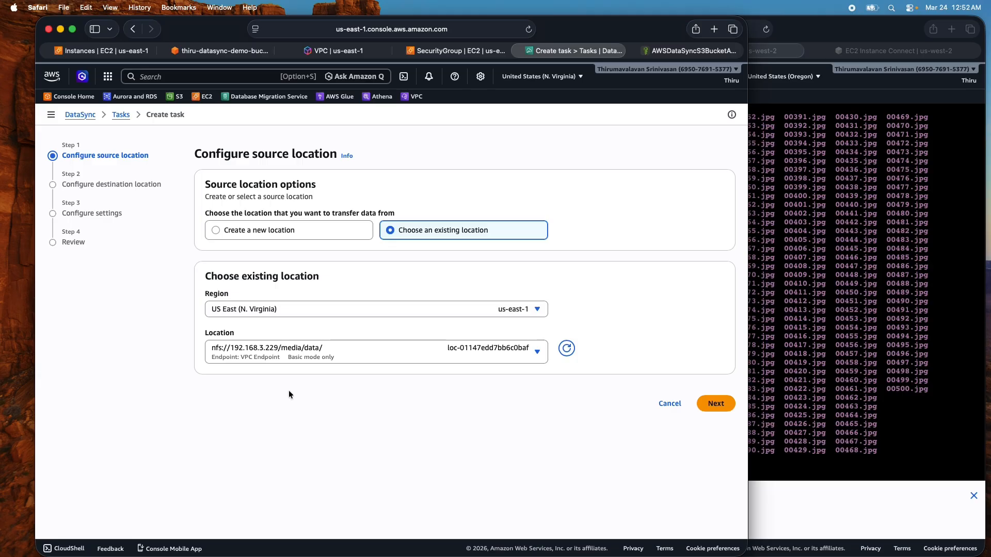
left_click(724, 404)
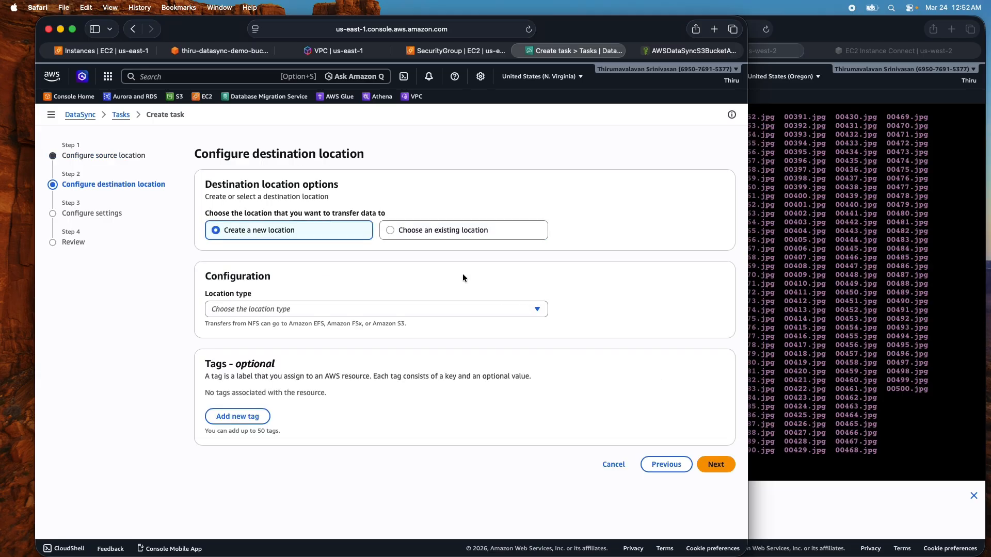
- Choose the existing S3 location for the datasync-demo-bucket as the task's destination and continue to the settings
left_click(466, 233)
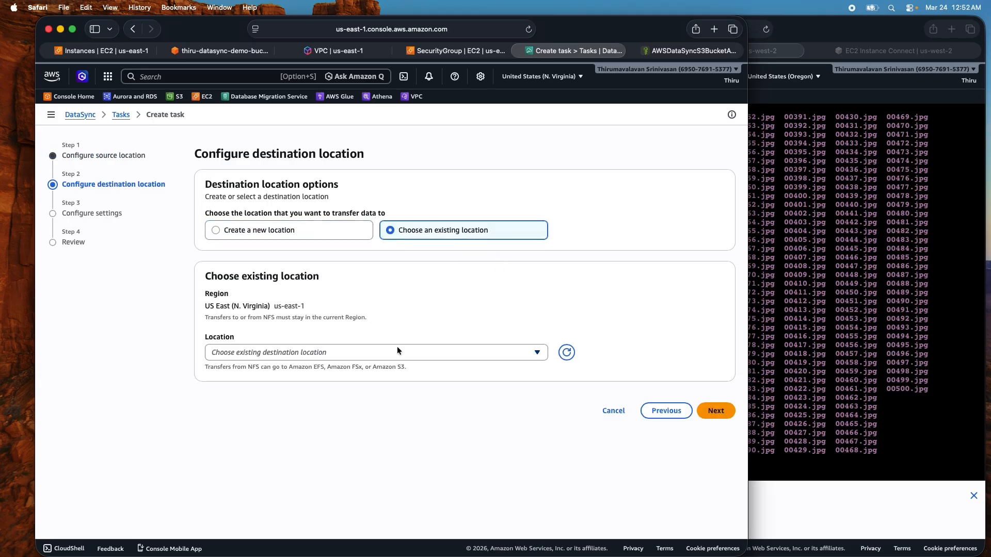
left_click(317, 354)
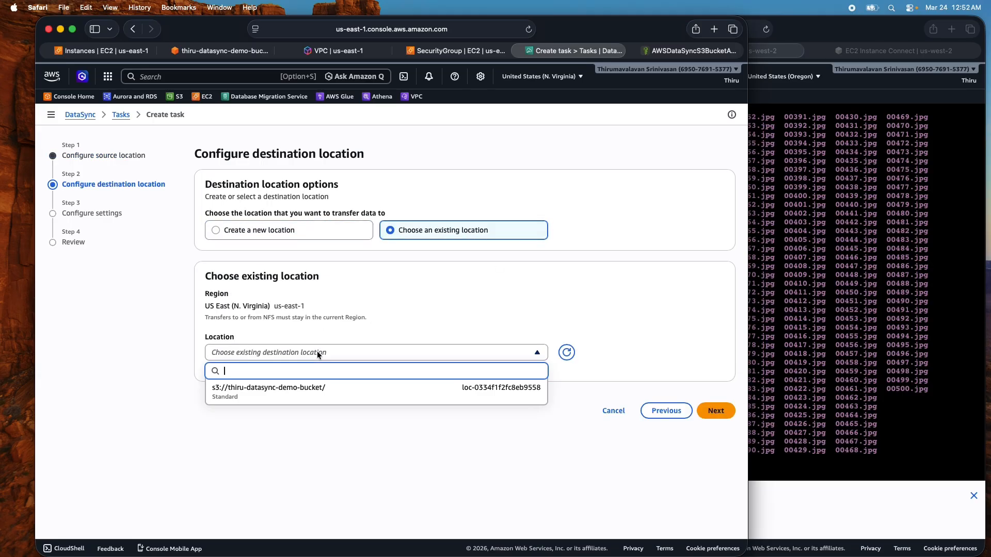
left_click(258, 396)
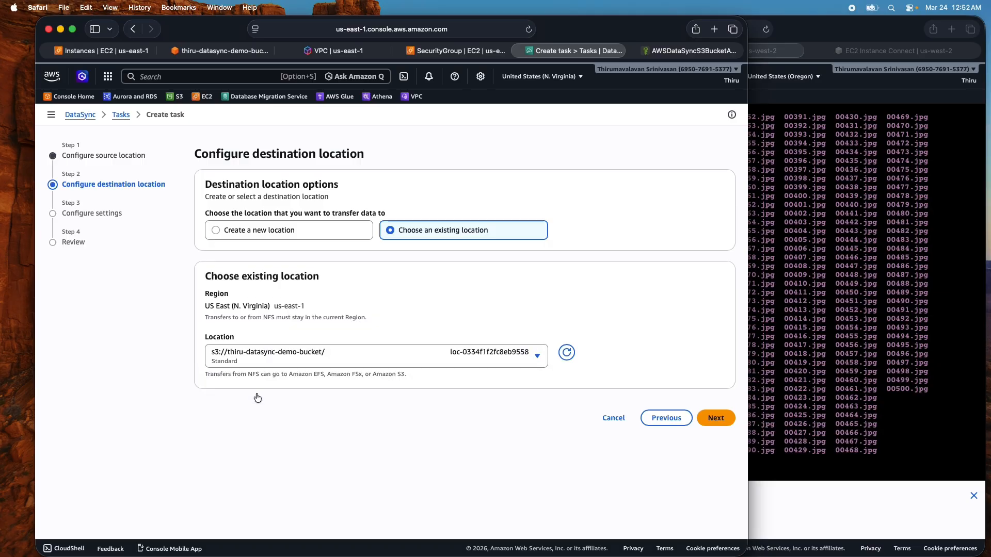
left_click(716, 419)
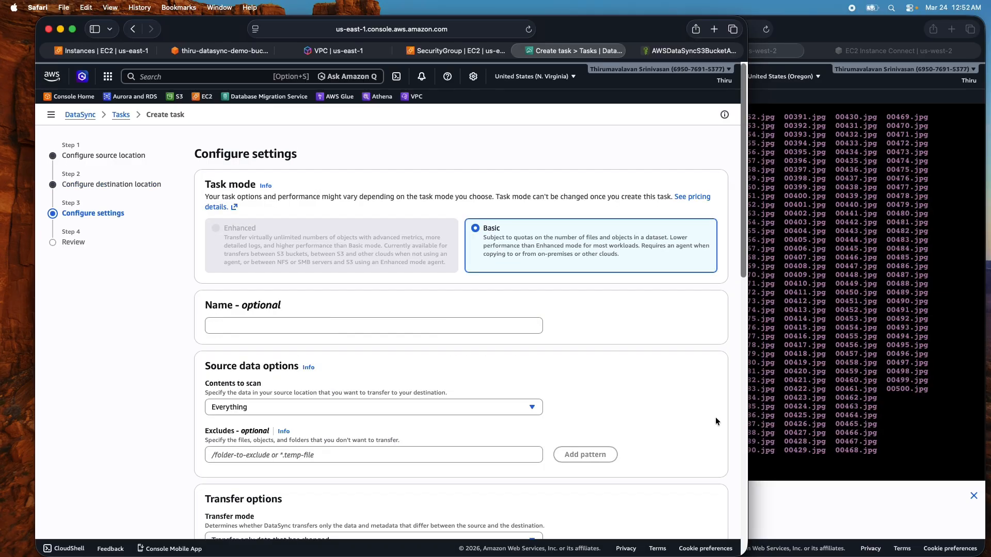
- Name the task myDataSyncTask and check the contents-to-scan options, keeping Everything
left_click(257, 329)
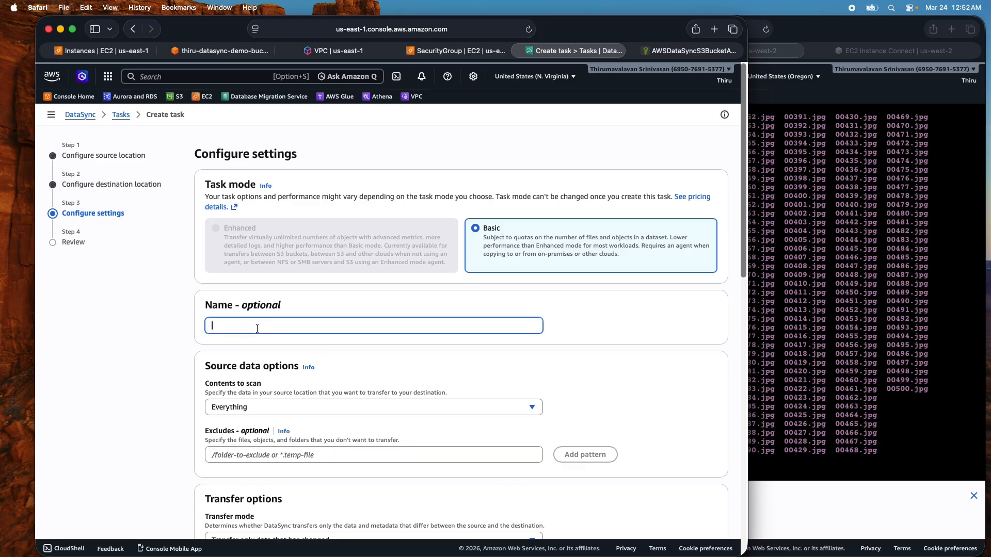
type("myDataSyncTask")
scroll(543, 372, "down", 2)
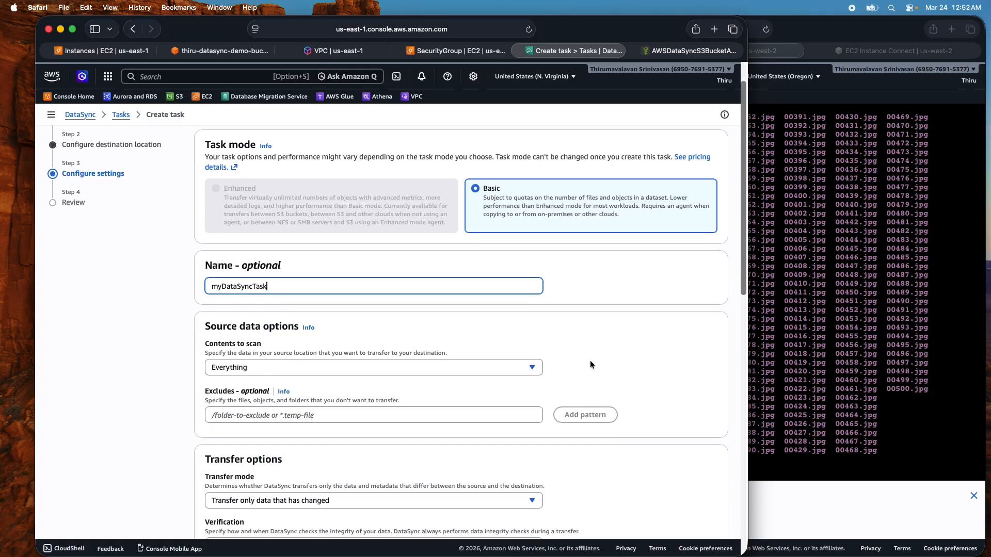
left_click(253, 368)
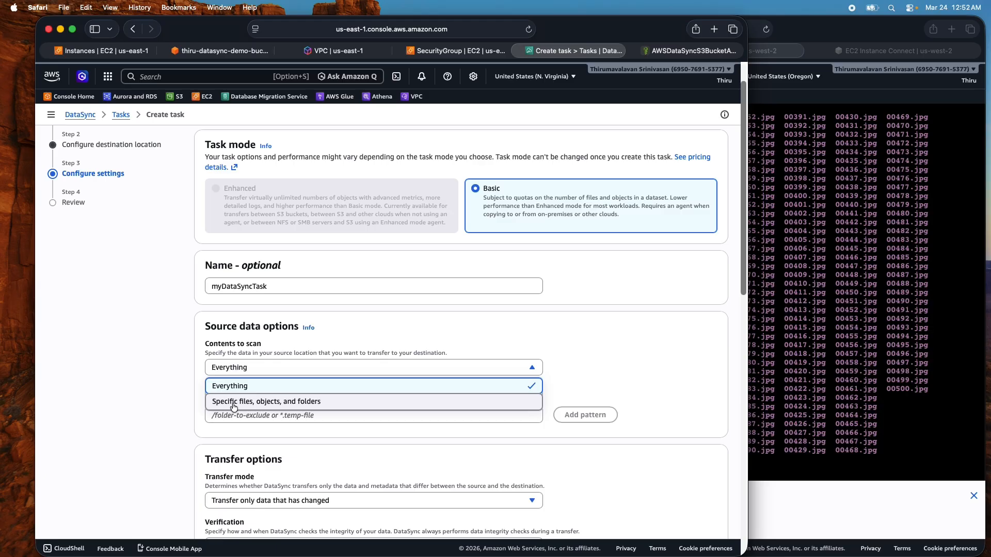
left_click(188, 392)
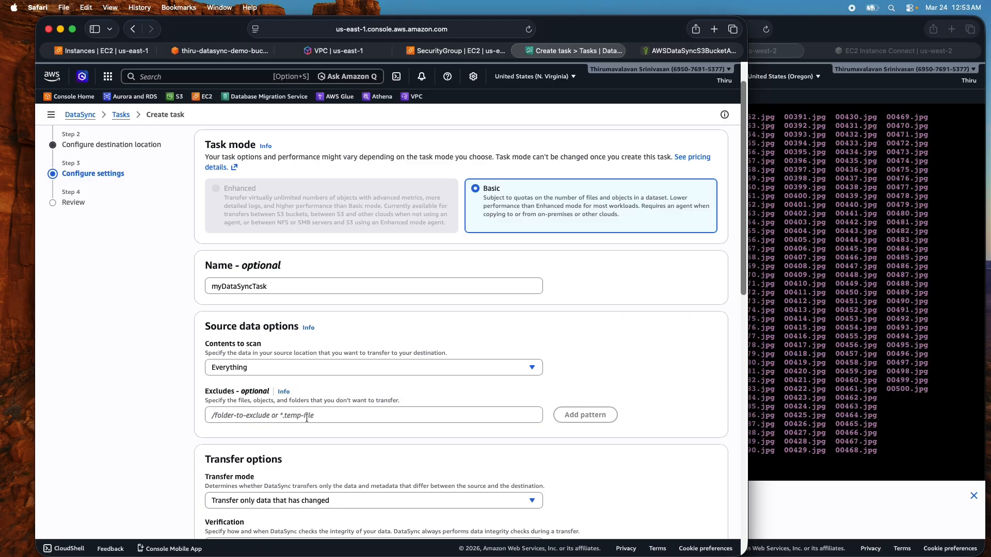
- Check the transfer mode choices, keeping Transfer only data that has changed, and review the verification, bandwidth and file handling options
scroll(306, 416, "down", 5)
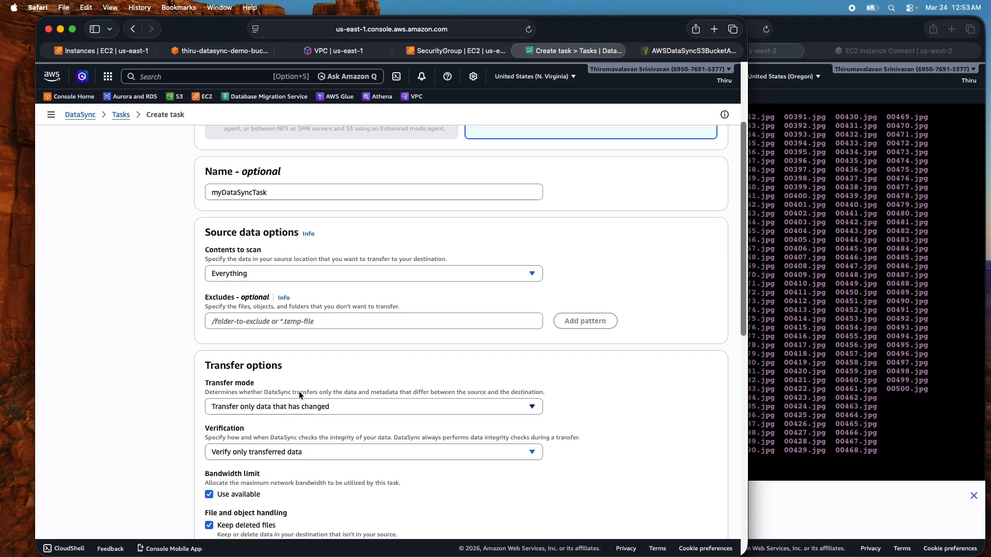
left_click(242, 408)
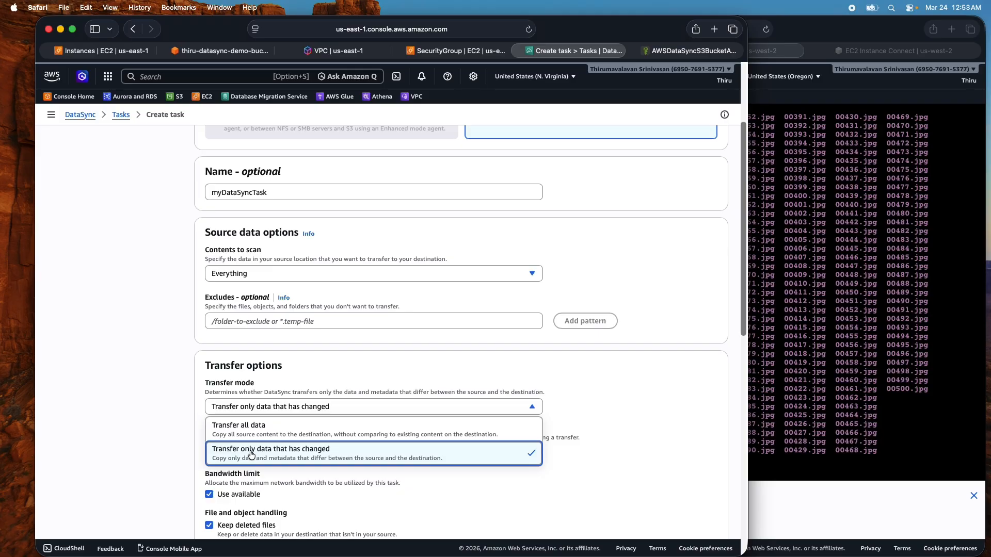
left_click(140, 451)
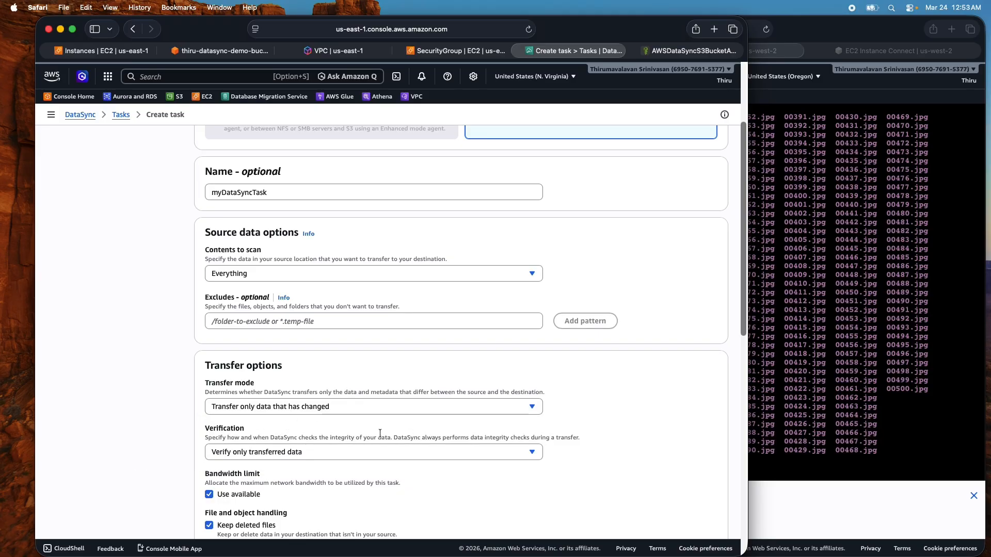
scroll(161, 437, "down", 1)
scroll(161, 437, "down", 5)
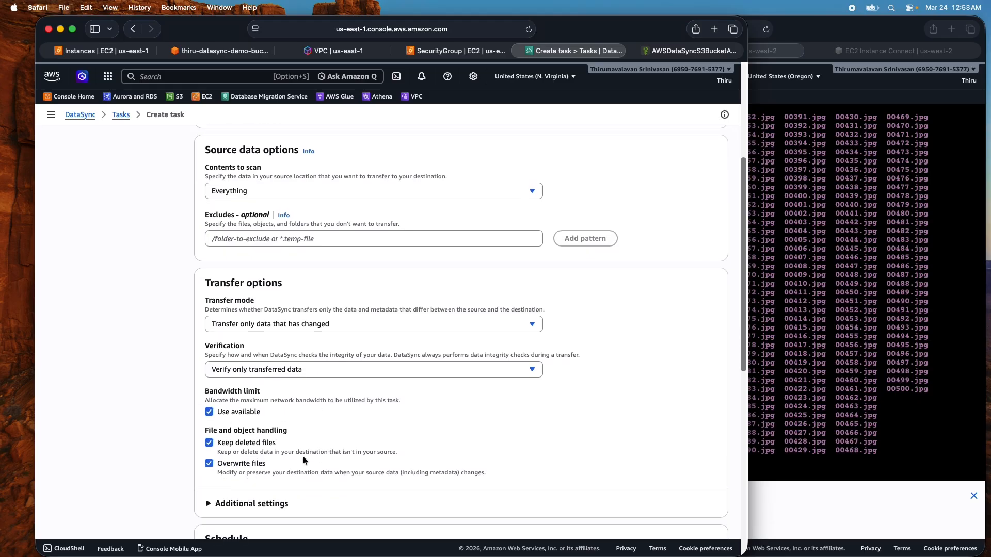
scroll(373, 437, "down", 5)
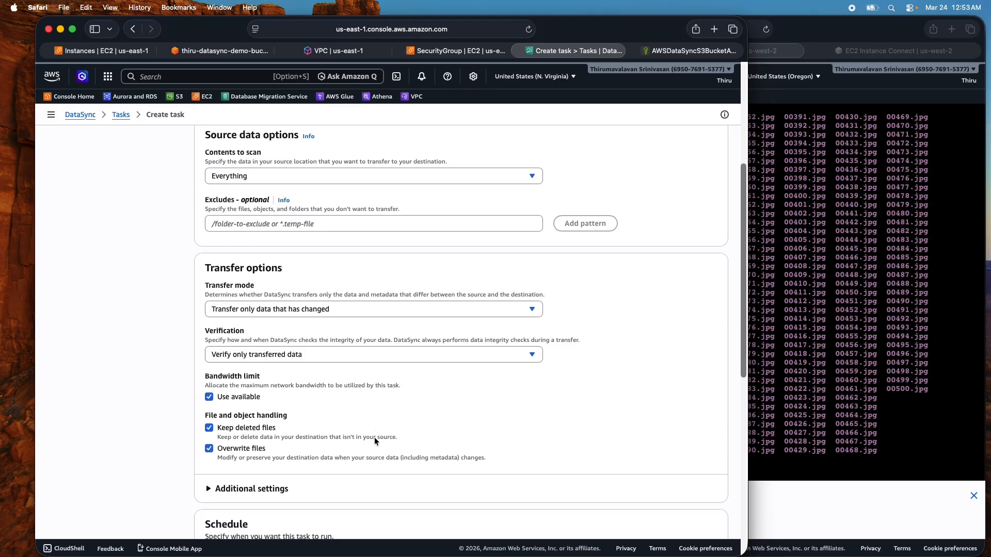
scroll(375, 441, "down", 5)
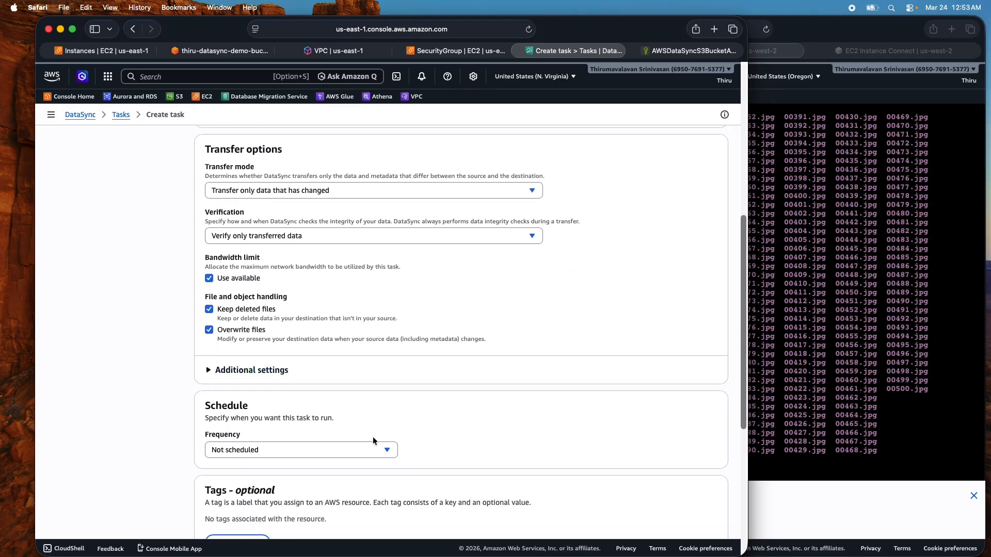
- Check the schedule frequency choices, keeping Not scheduled, review the tags, task report and logging settings, and continue to the review
left_click(386, 417)
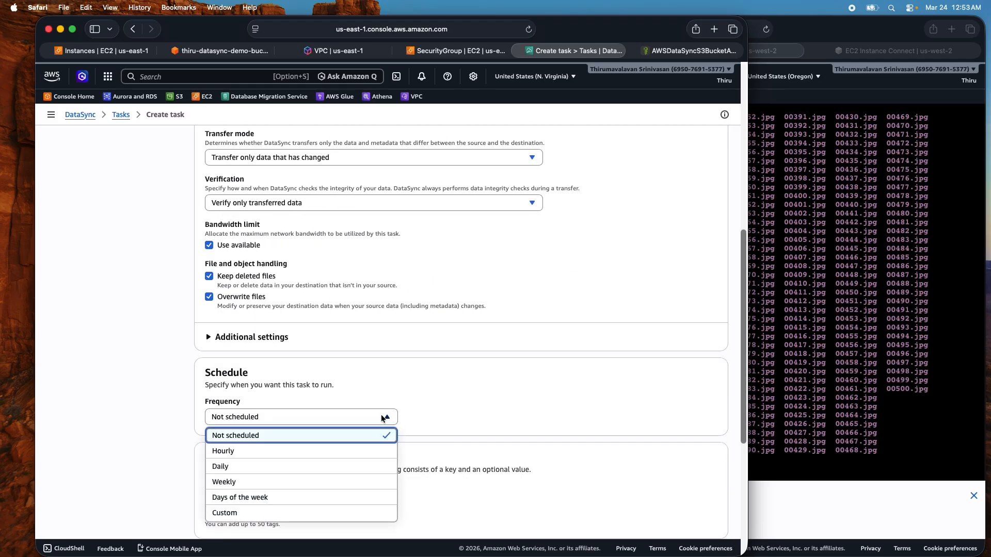
left_click(164, 426)
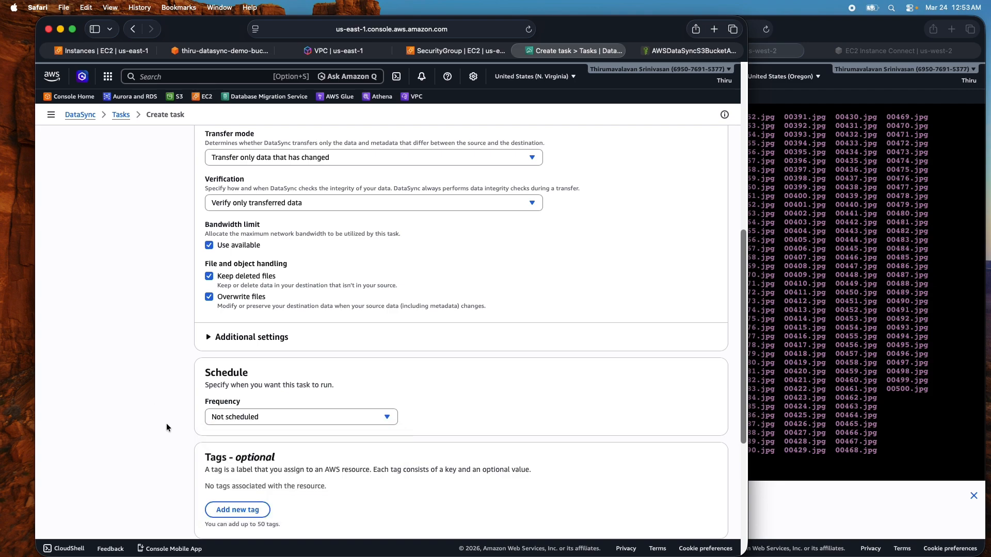
scroll(470, 401, "down", 7)
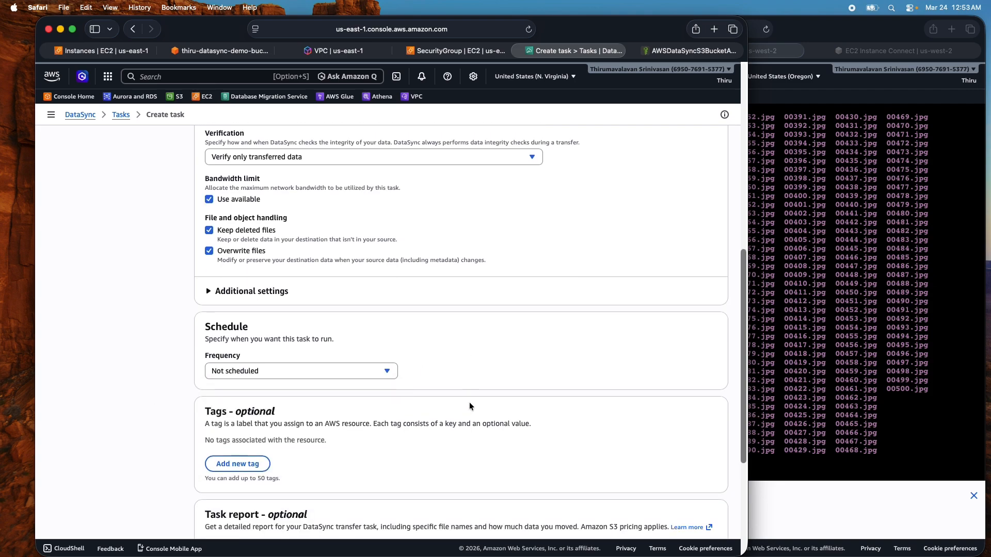
scroll(469, 406, "down", 2)
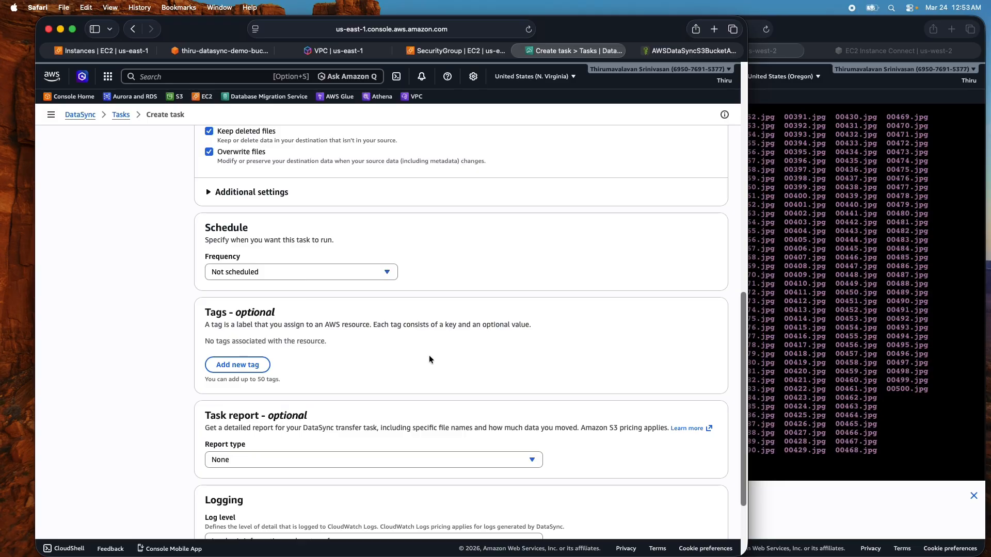
scroll(429, 356, "down", 5)
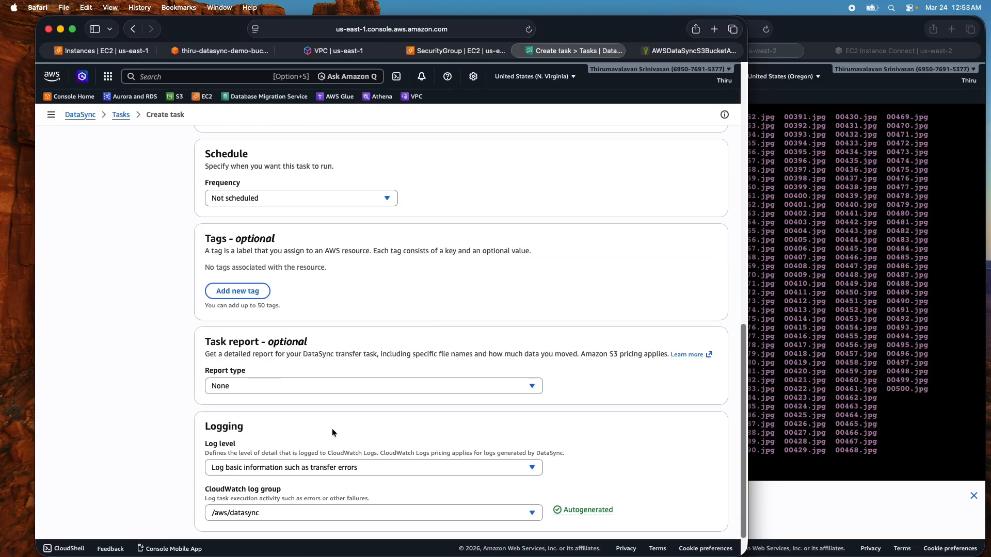
scroll(577, 448, "down", 1)
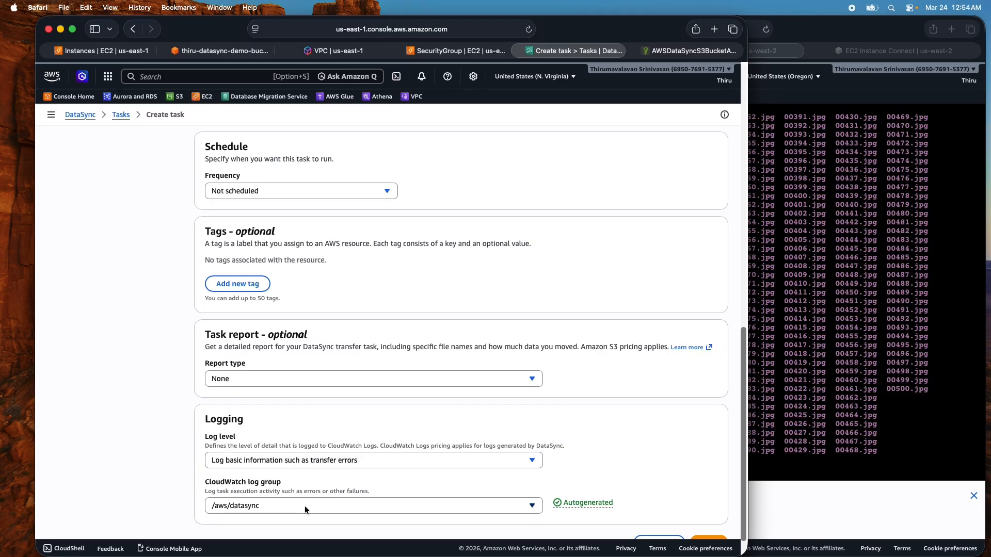
scroll(279, 511, "down", 2)
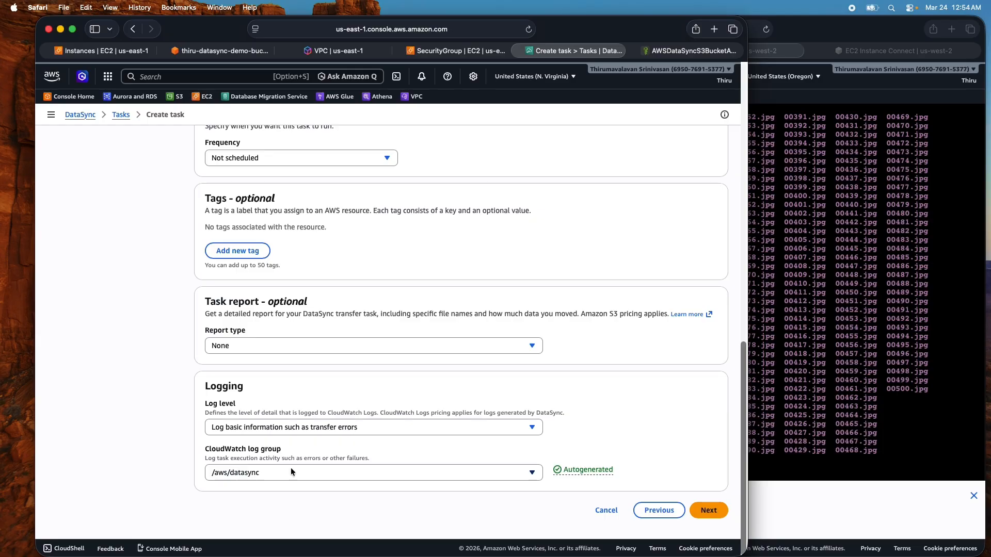
left_click(708, 510)
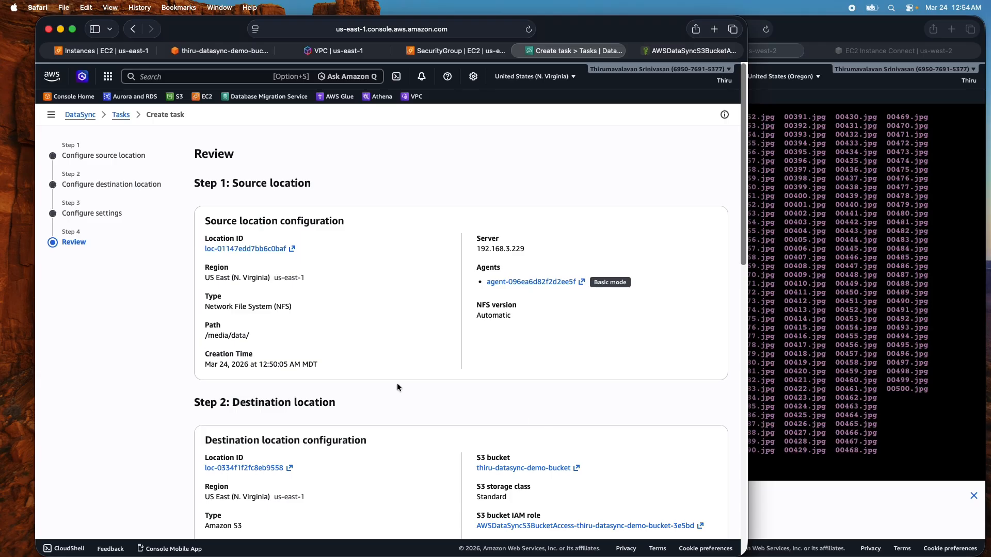
- Review the source, destination and settings summary of myDataSyncTask and create the task
scroll(398, 383, "down", 10)
scroll(411, 365, "up", 10)
scroll(437, 364, "down", 10)
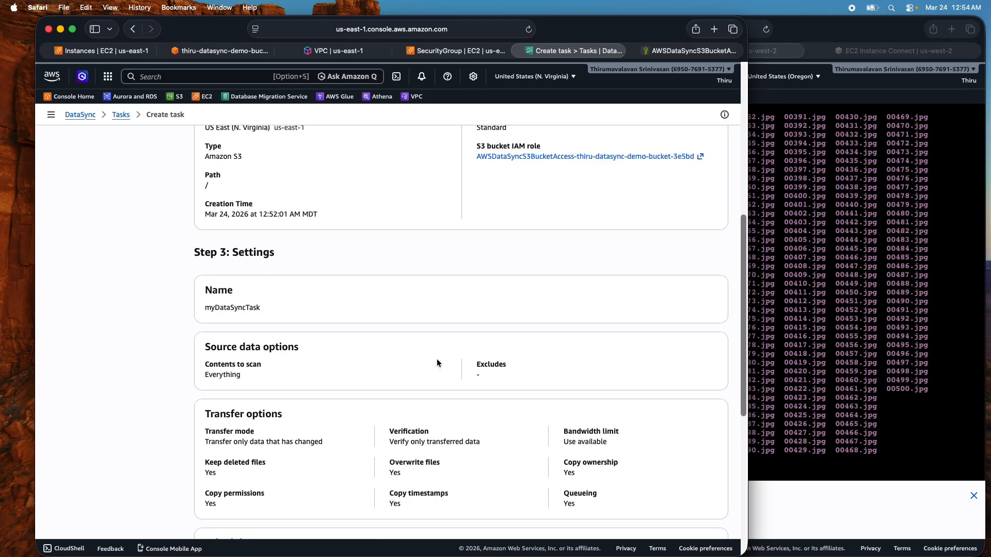
scroll(434, 365, "down", 8)
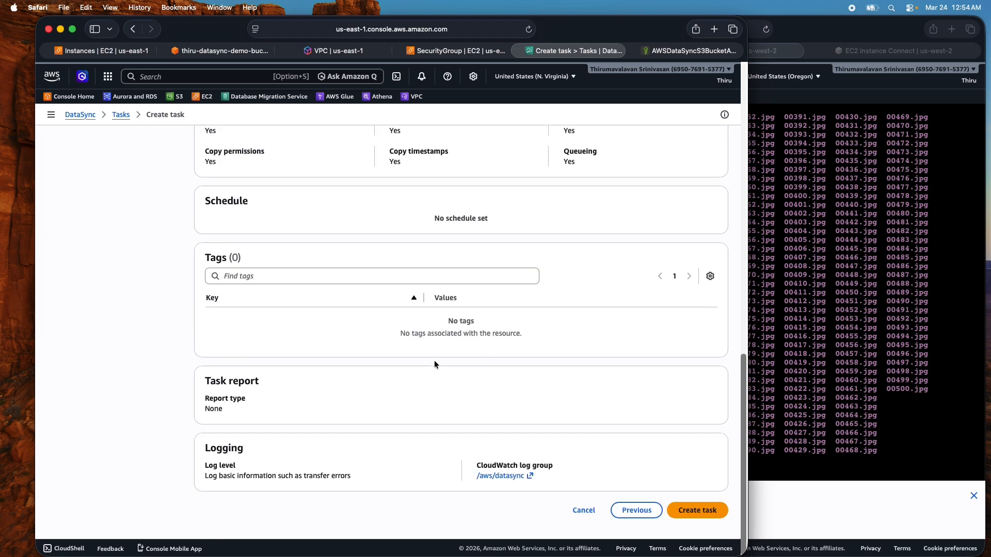
left_click(697, 510)
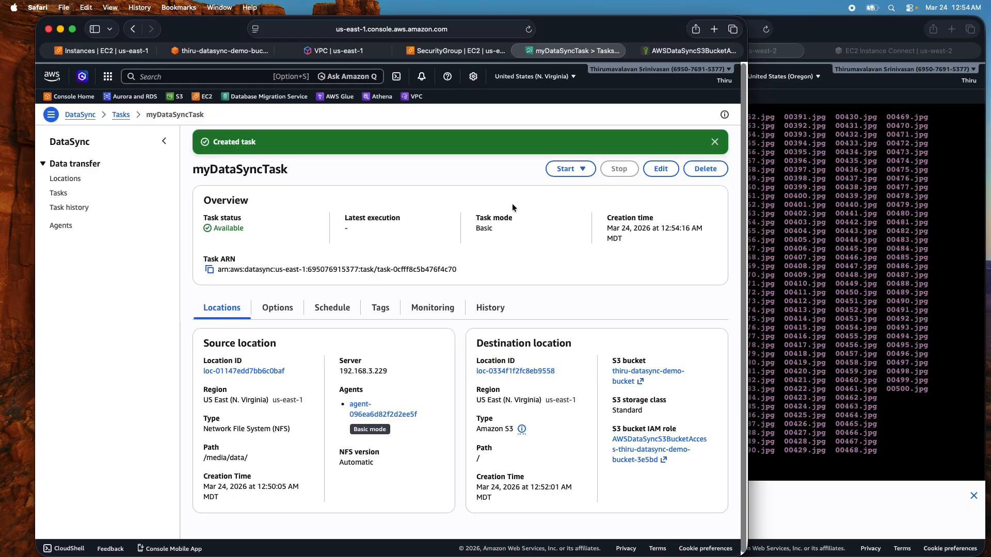
- Check the task's start options, refresh the object list of the datasync-demo-bucket, and return to the task
left_click(570, 168)
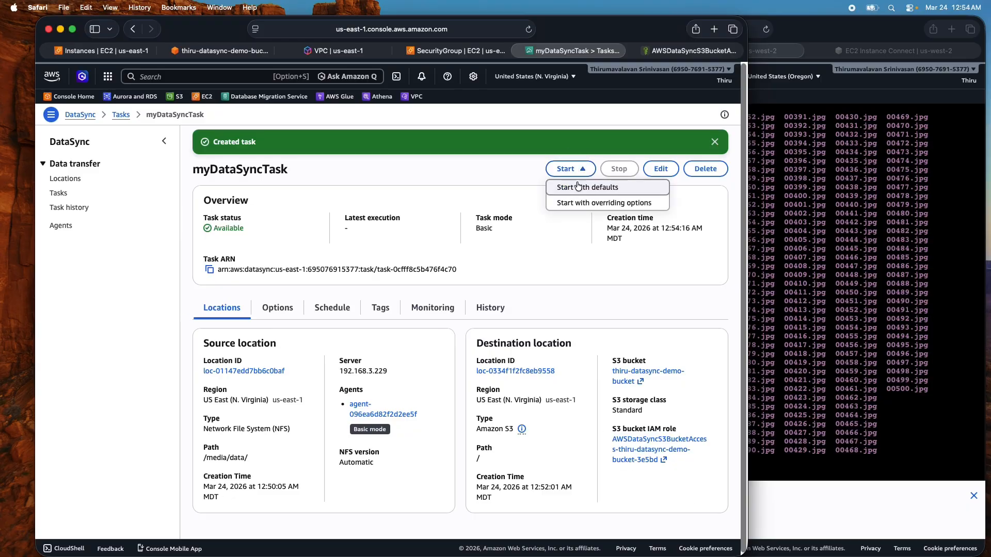
left_click(447, 171)
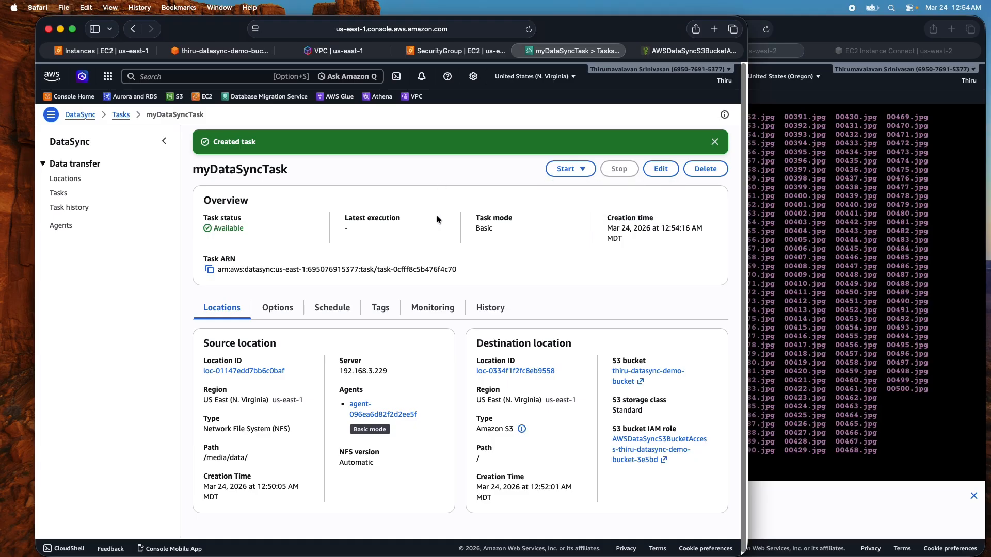
left_click(208, 52)
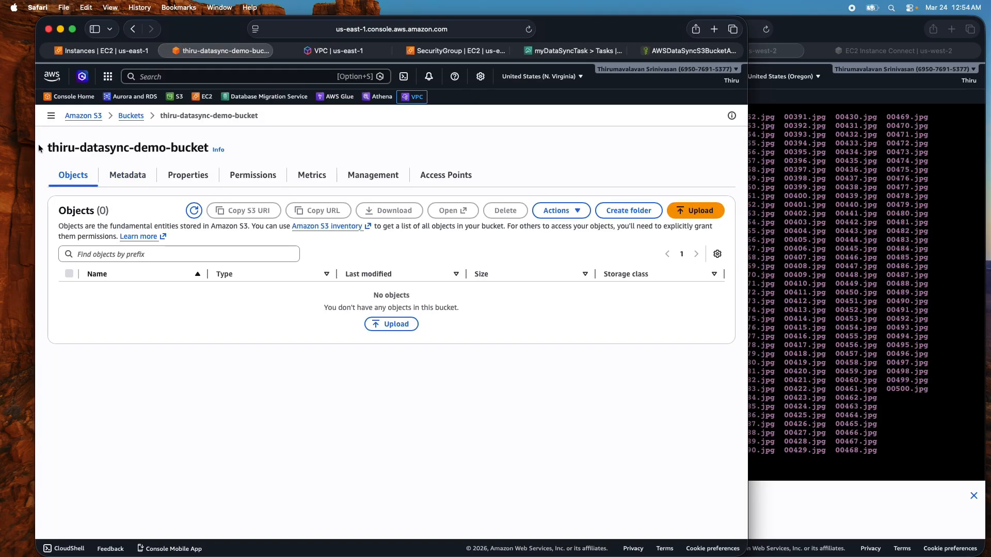
left_click(192, 211)
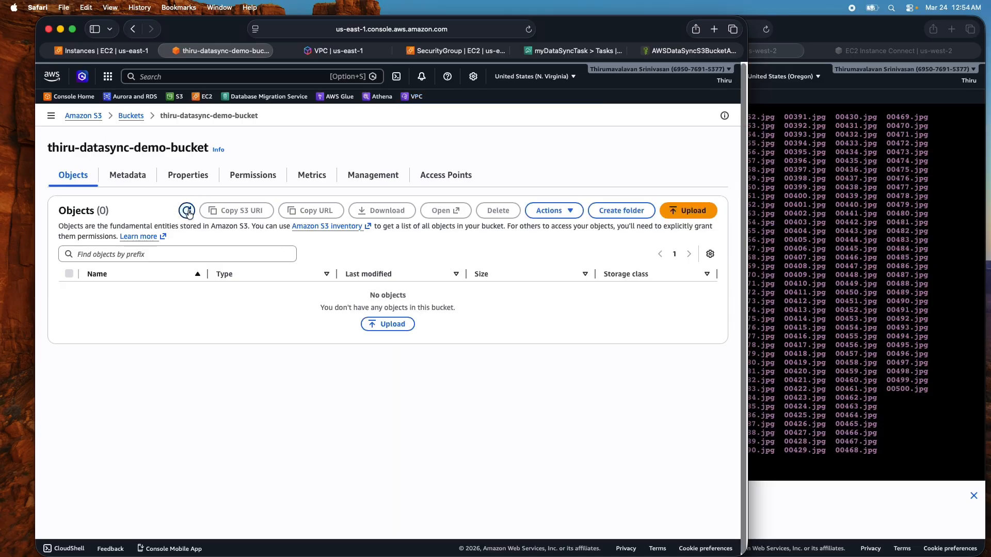
left_click(568, 51)
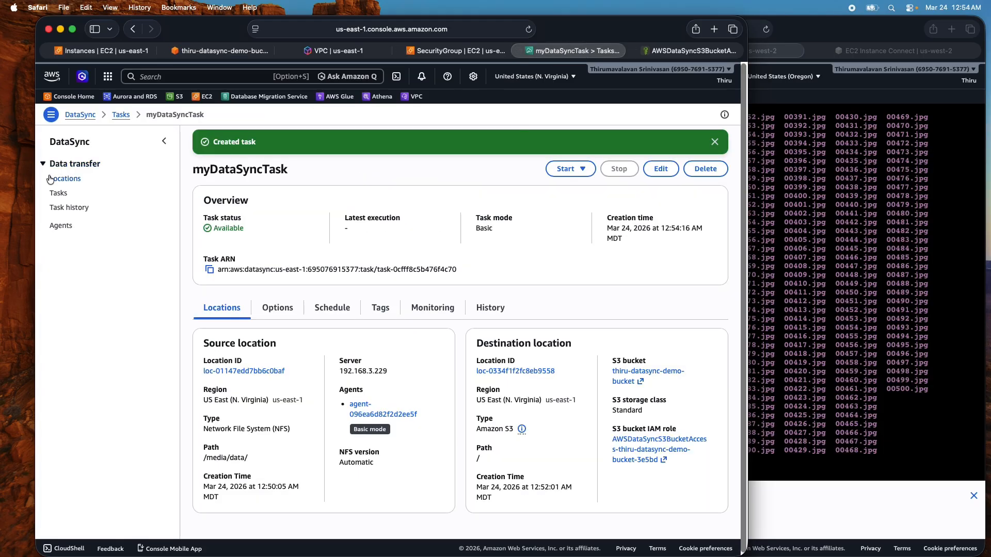
- Start myDataSyncTask with defaults and refresh the destination bucket's object list
left_click(571, 169)
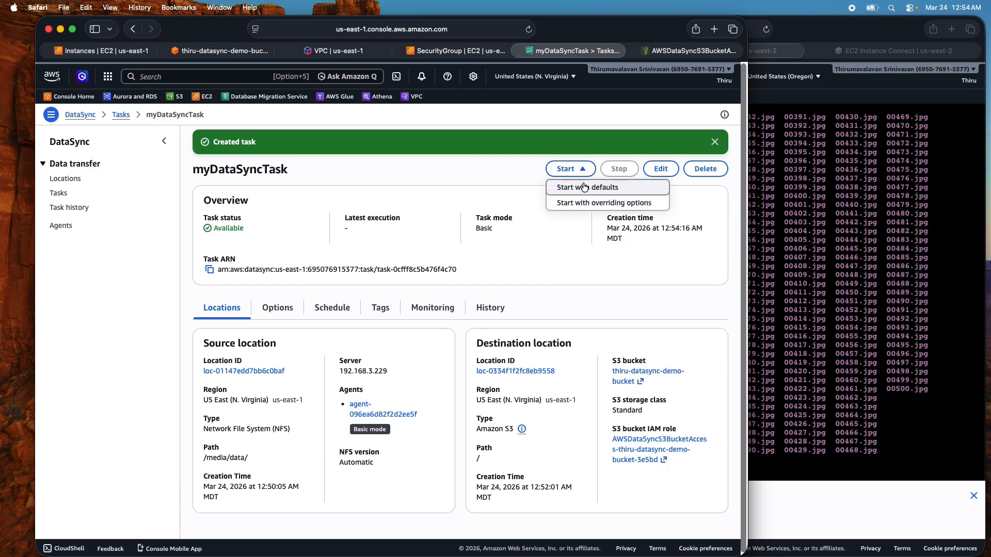
left_click(584, 188)
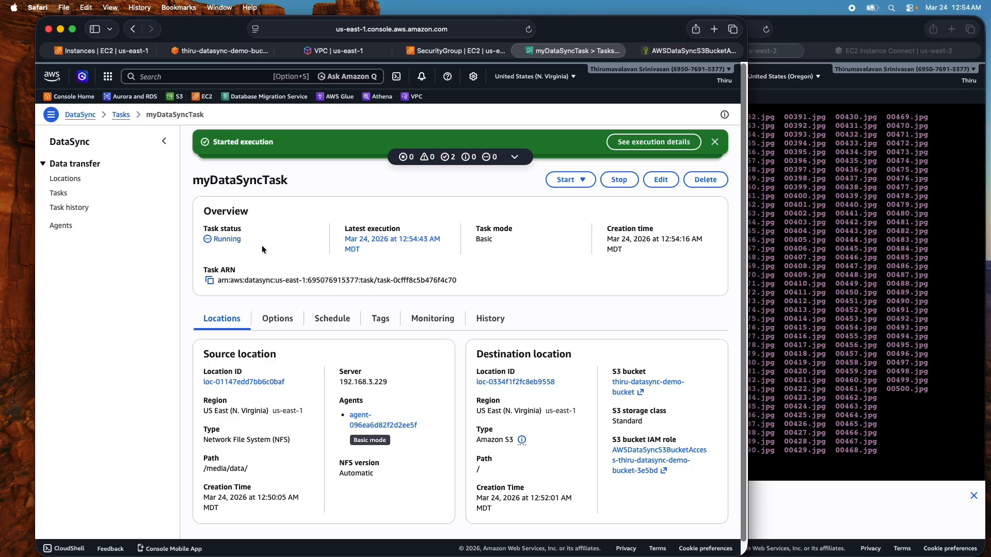
left_click(222, 51)
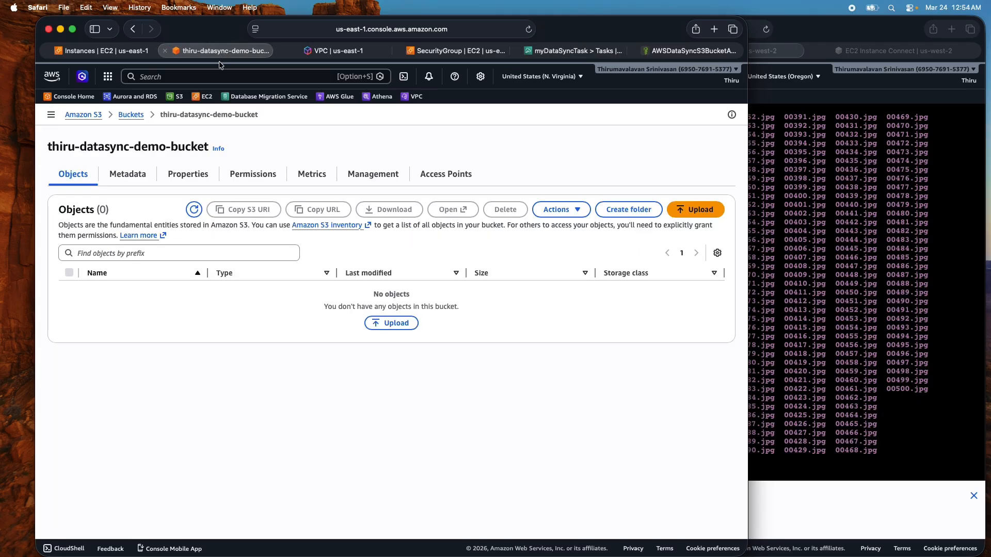
left_click(194, 210)
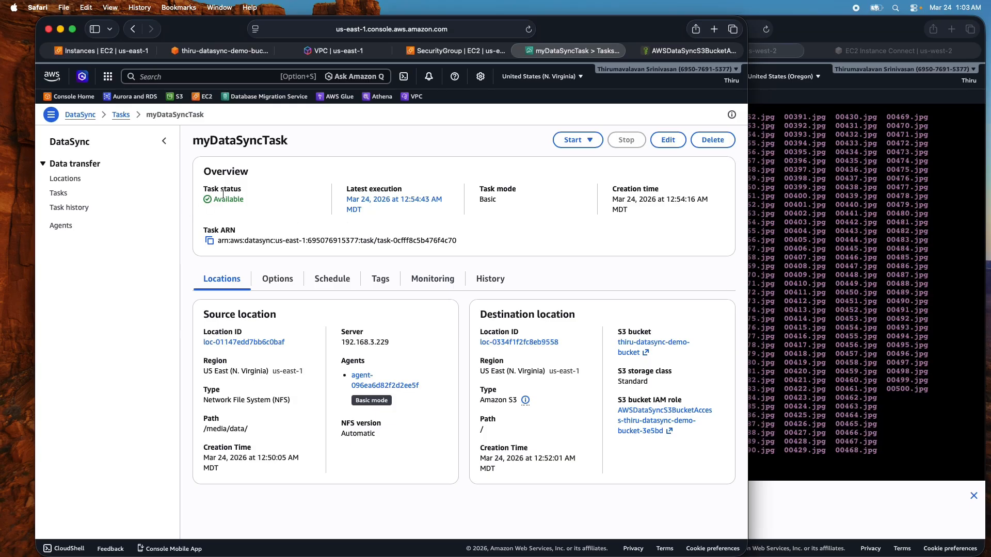
- Return to the destination bucket after the task run and refresh its objects to check for transferred files
left_click(216, 51)
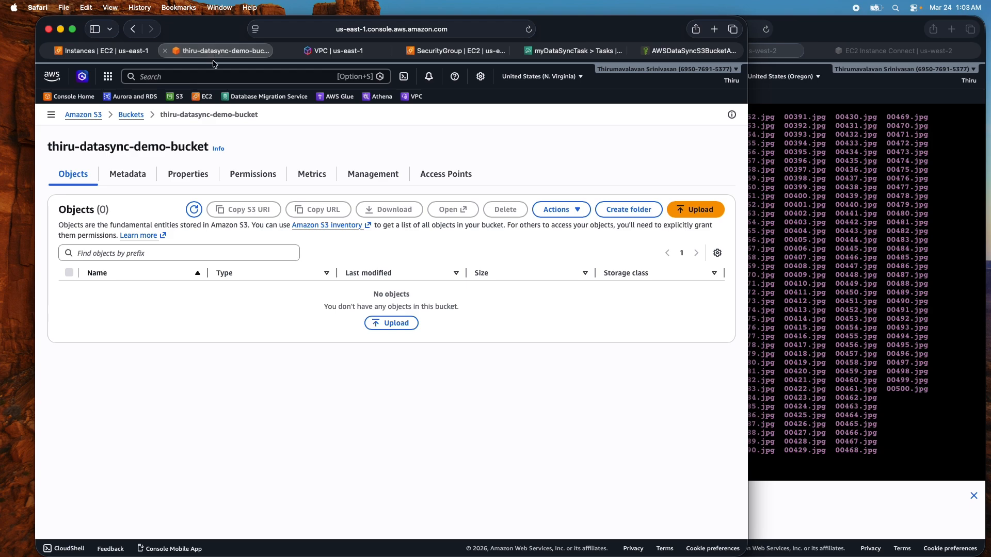
left_click(194, 210)
left_click(195, 209)
- Open the DataSync task history and examine the execution details of the myDataSyncTask run
left_click(562, 54)
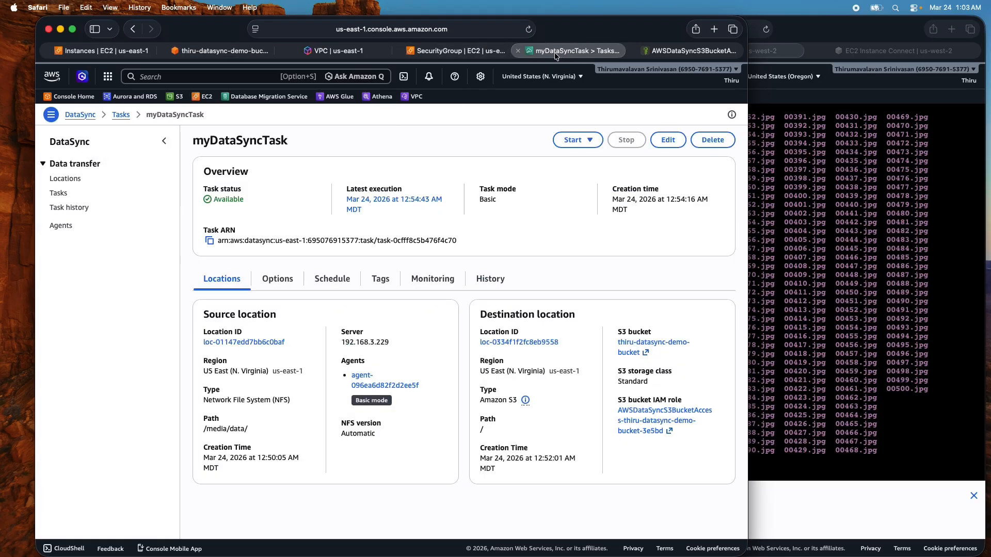
left_click(70, 208)
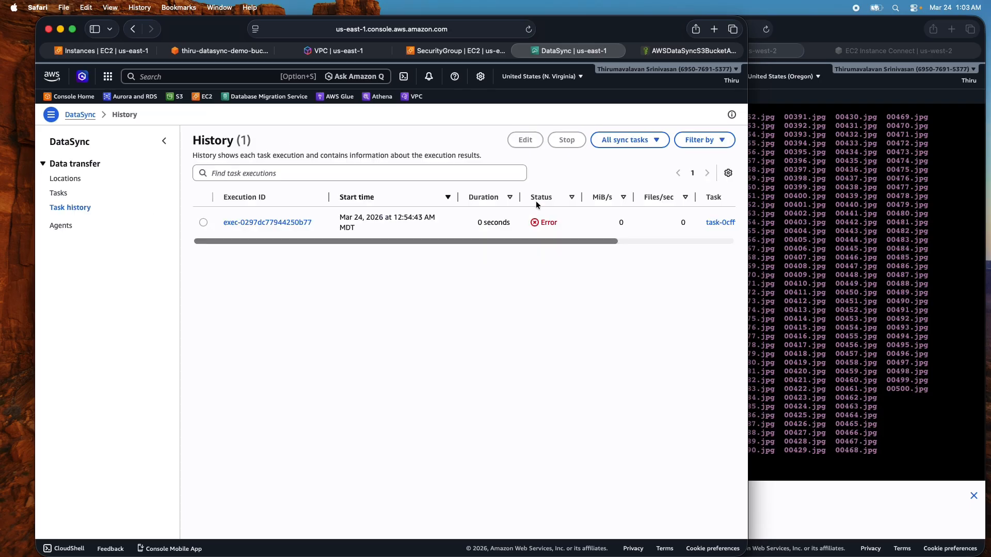
left_click(285, 222)
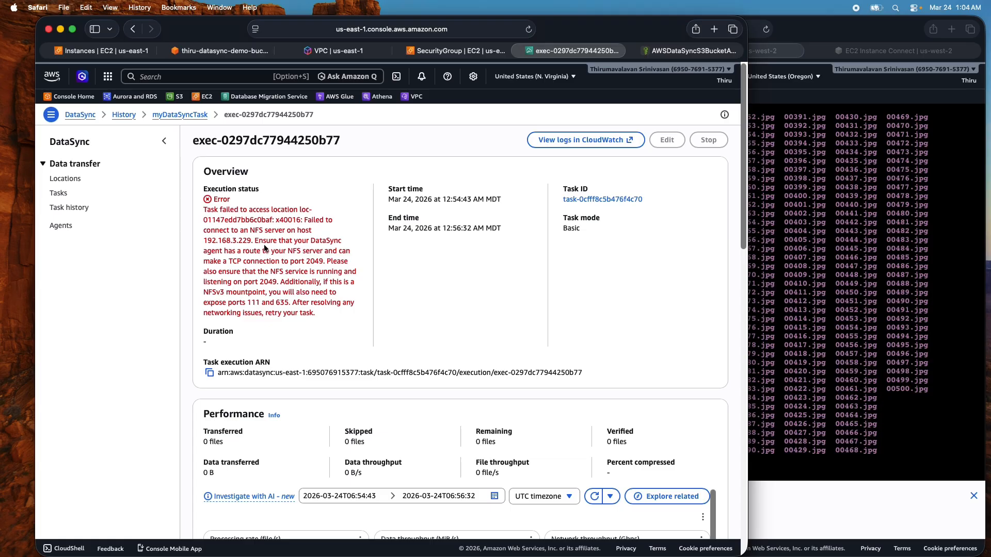
- In the us-west-2 console, open the HTTPAccessSG security group attached to OnPremDataSyncAgentInstance and copy its security group ID
left_click(832, 35)
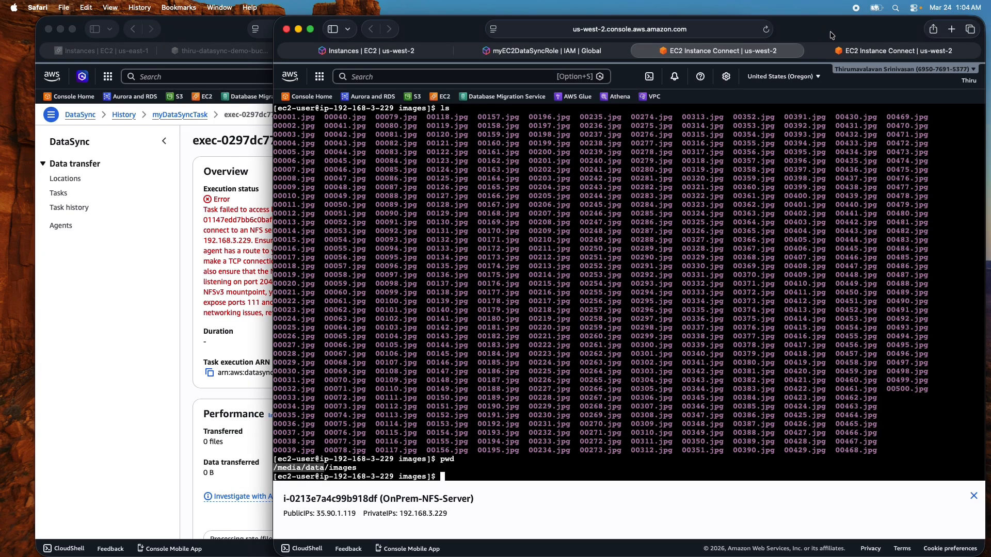
left_click(391, 52)
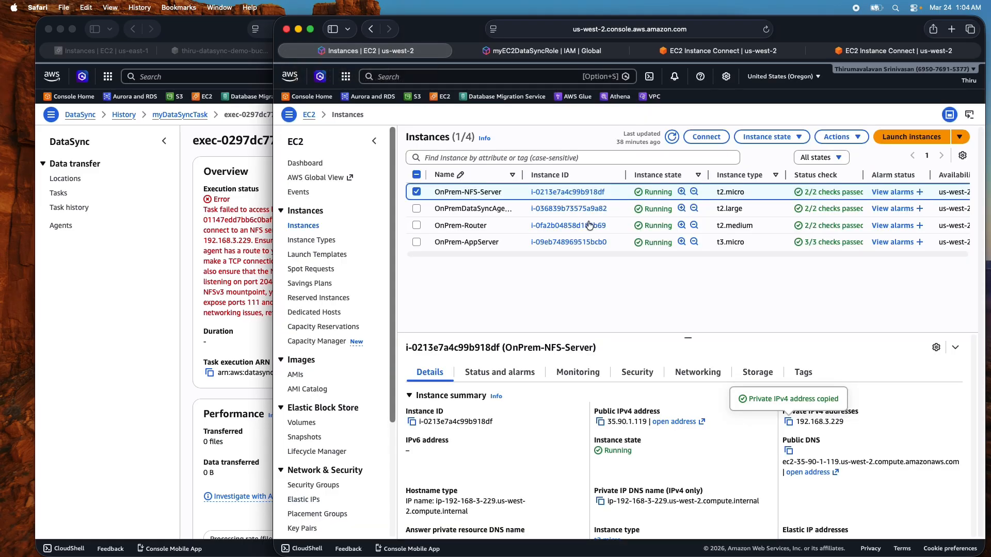
left_click(416, 193)
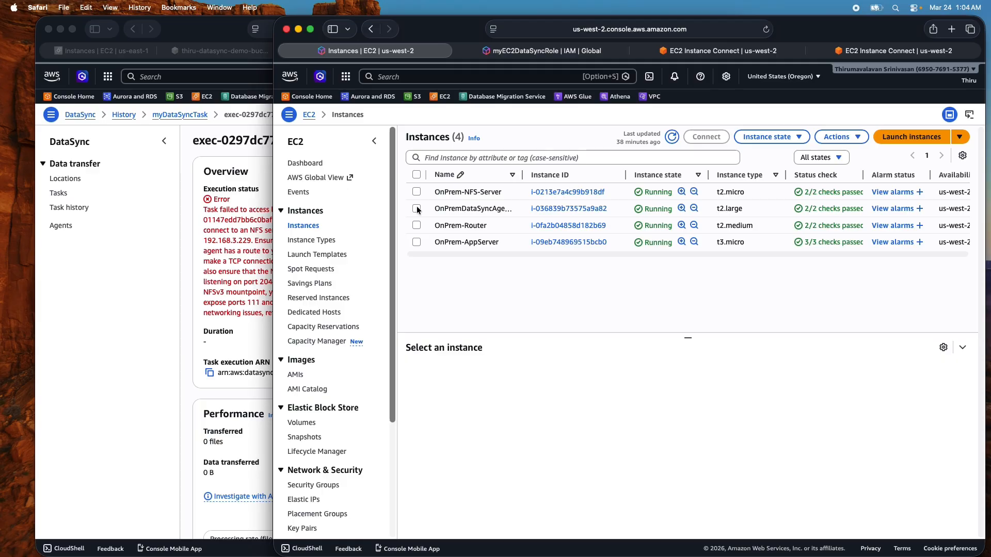
left_click(417, 208)
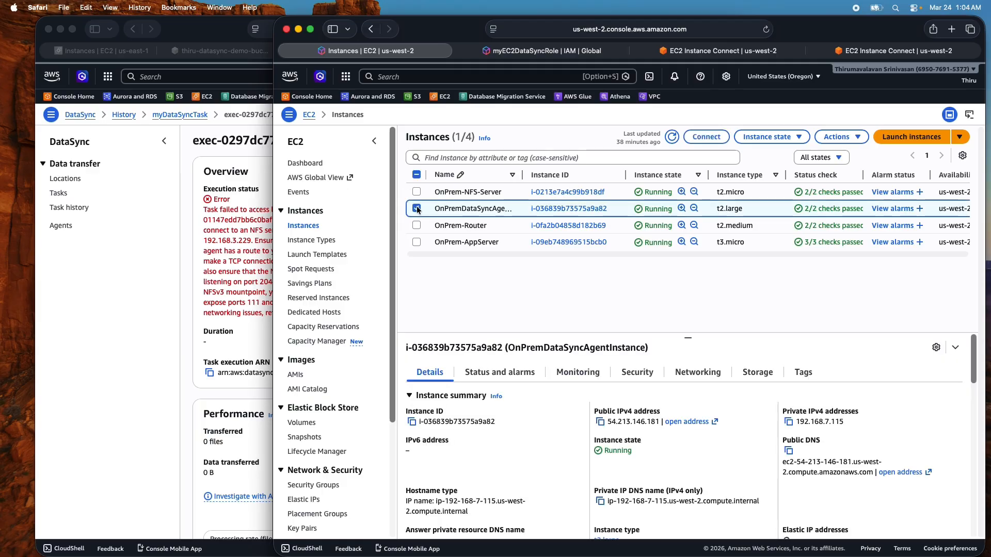
left_click(637, 374)
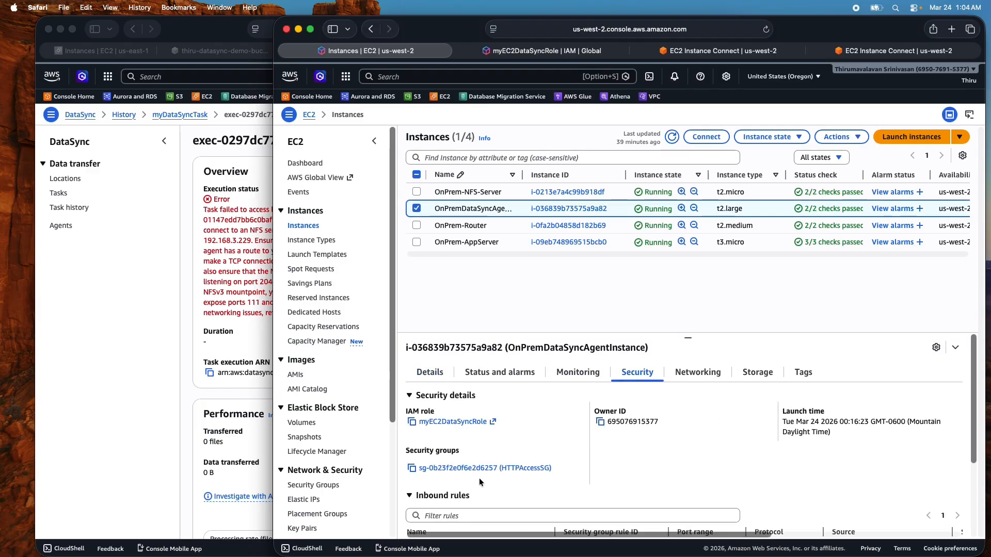
left_click(500, 469)
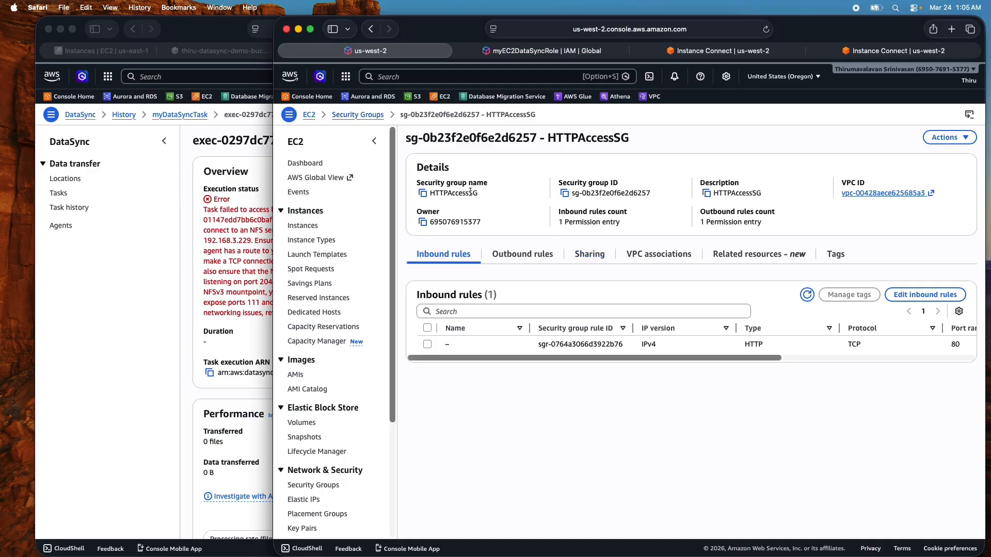
left_click(565, 196)
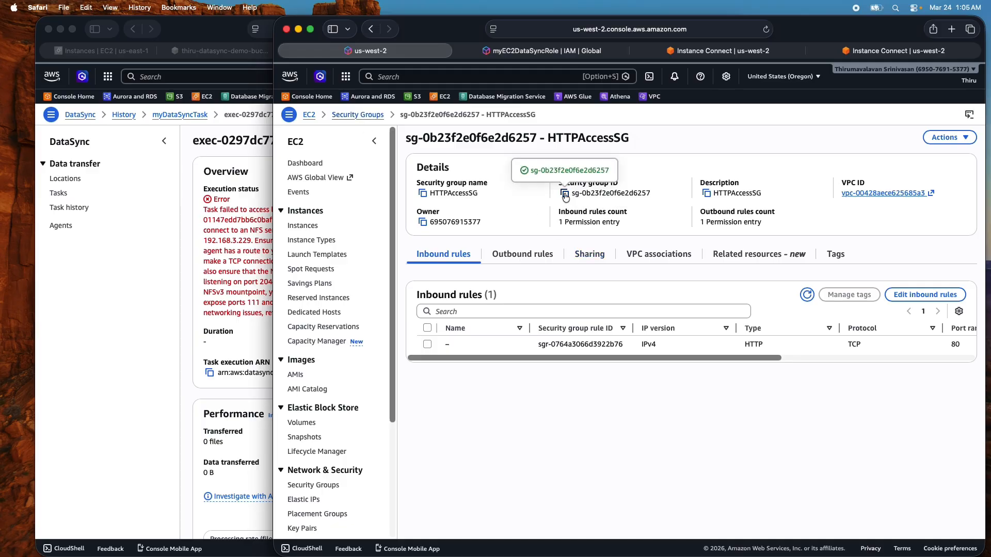
- Select the OnPrem-NFS-Server-SG security group and examine the port ranges and sources of its inbound rules
left_click(360, 117)
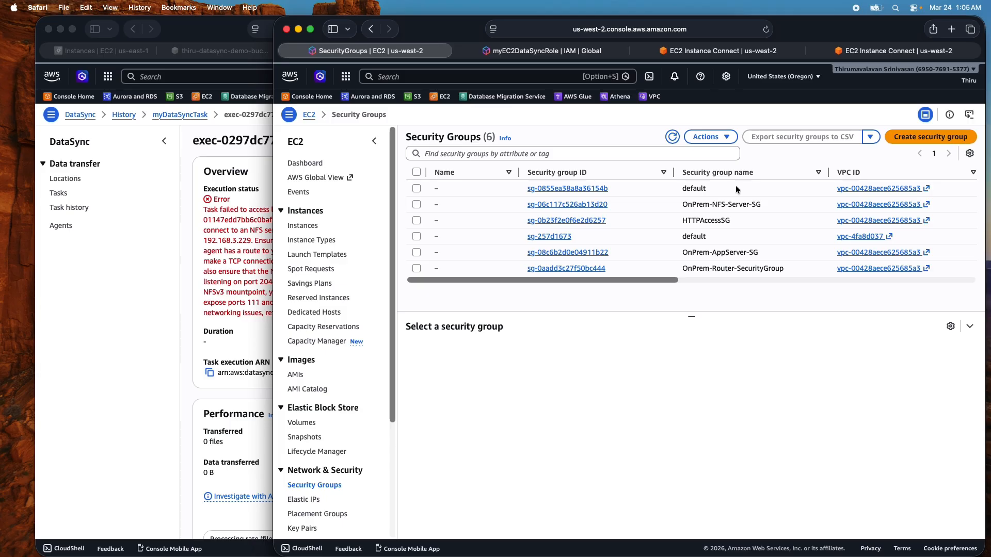
left_click(416, 205)
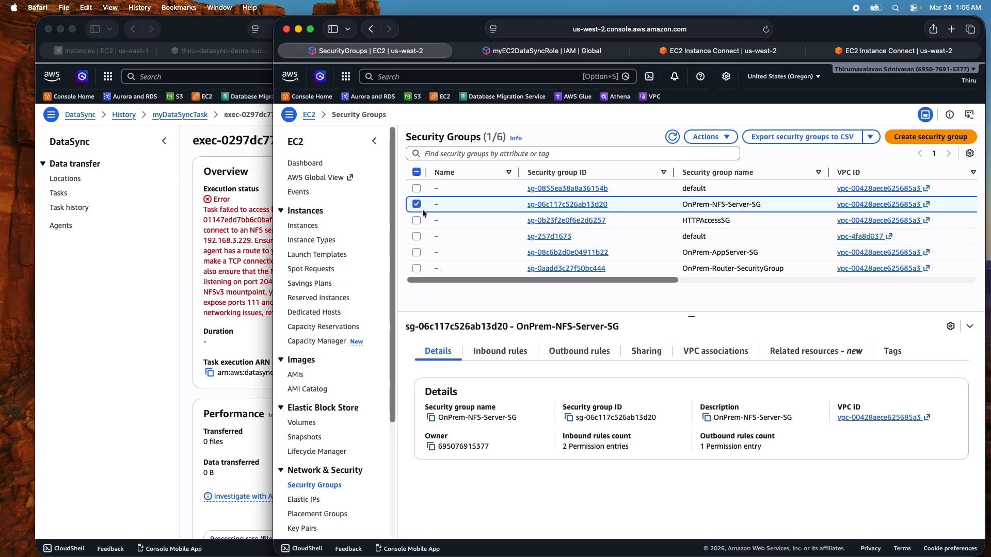
left_click(513, 351)
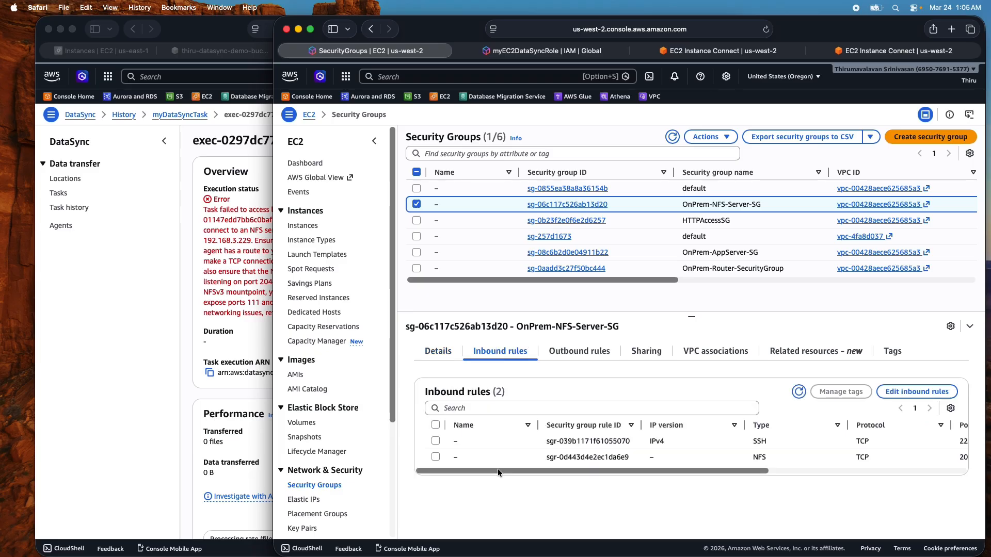
left_click_drag(498, 469, 670, 474)
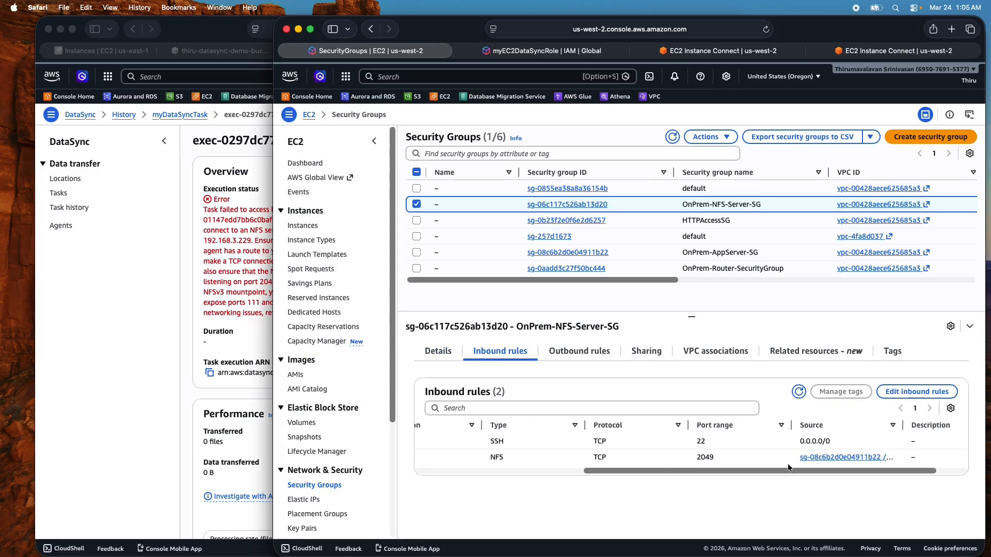
- Widen the Source column of the OnPrem-NFS-Server-SG inbound rules and examine the NFS rule's full source
left_click_drag(905, 424, 948, 420)
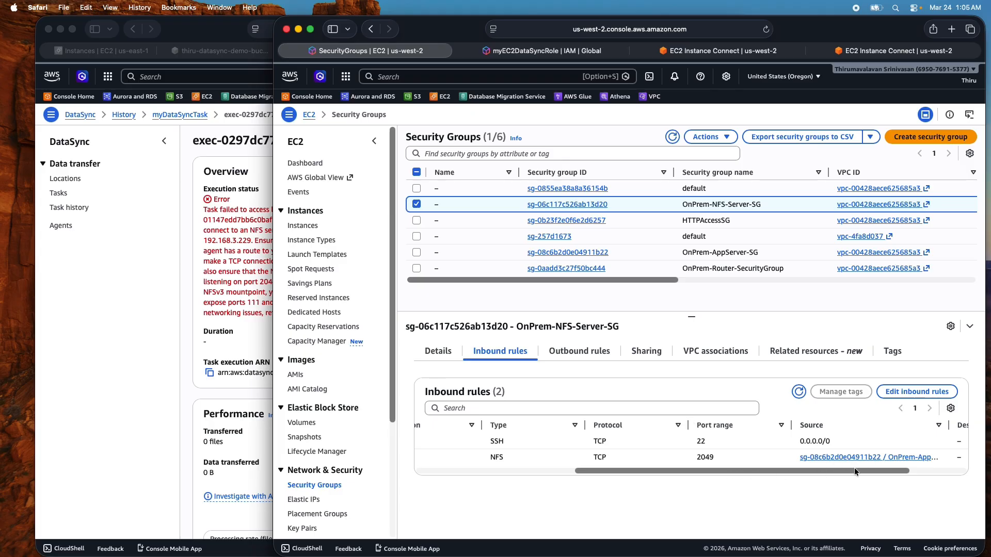
left_click_drag(852, 471, 872, 470)
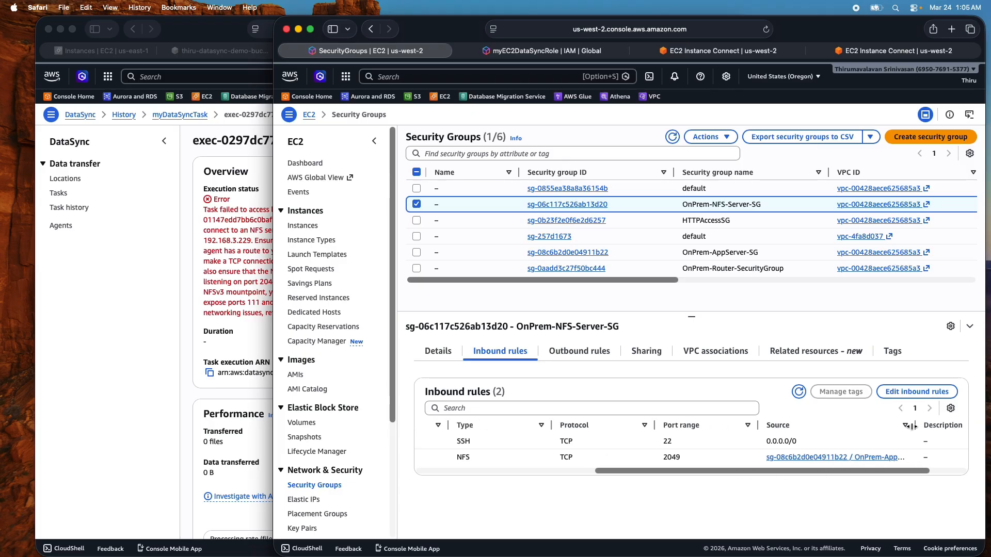
left_click_drag(912, 425, 927, 424)
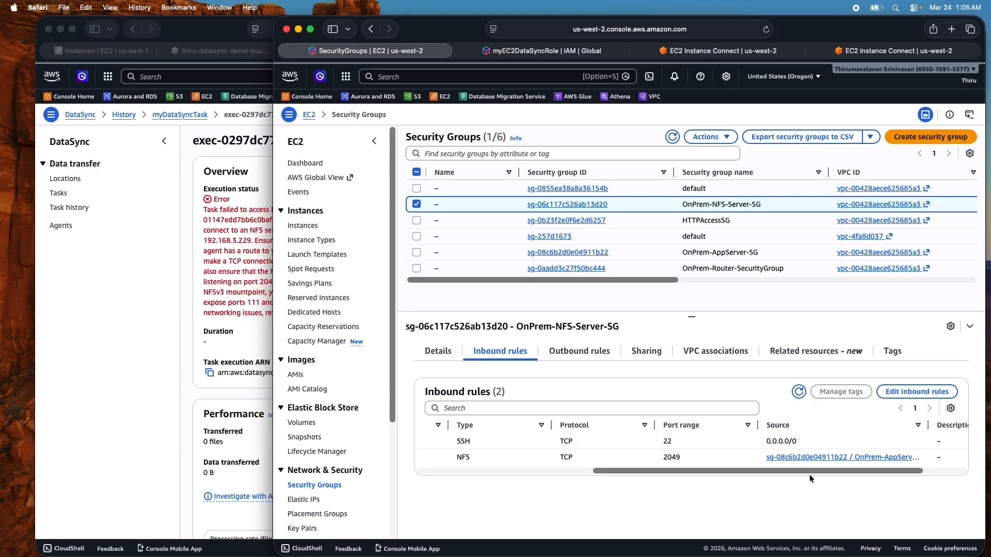
left_click_drag(811, 469, 627, 472)
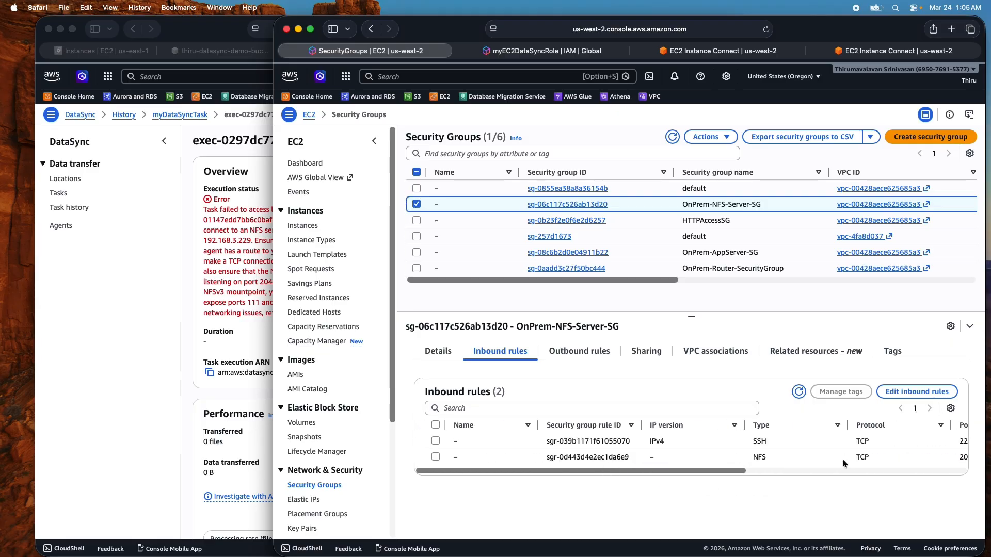
left_click_drag(718, 469, 889, 465)
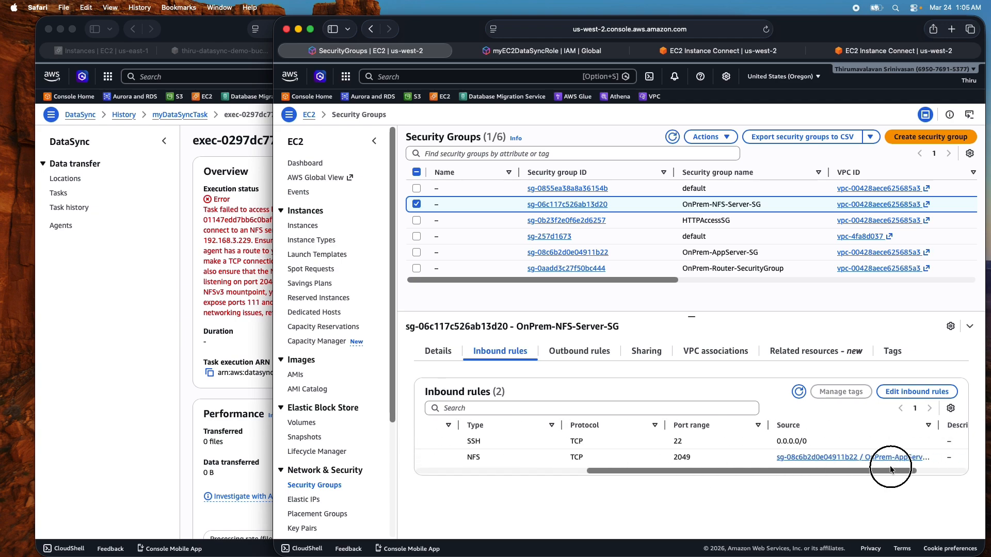
- Edit the inbound rules of OnPrem-NFS-Server-SG and add a new rule of type NFS
left_click(932, 391)
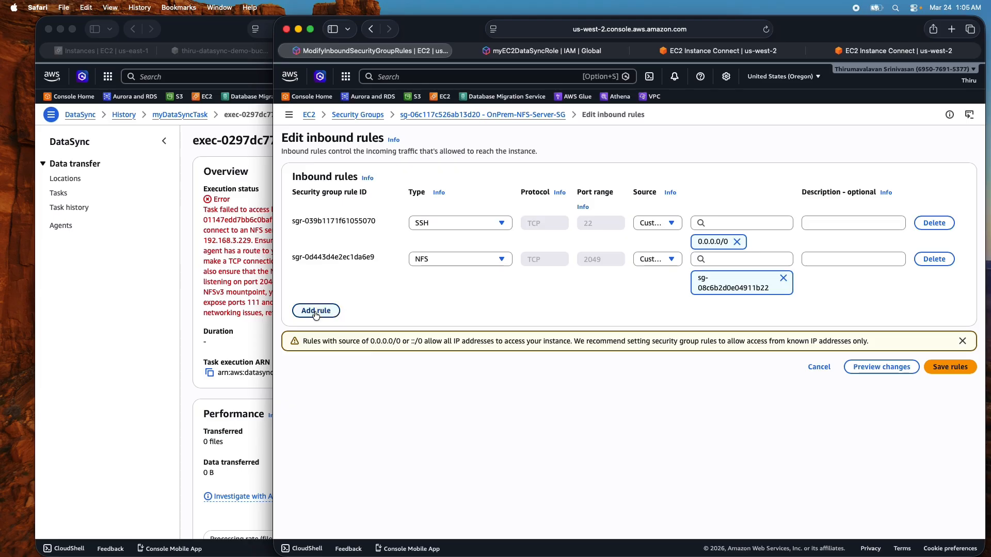
left_click(316, 311)
left_click(449, 306)
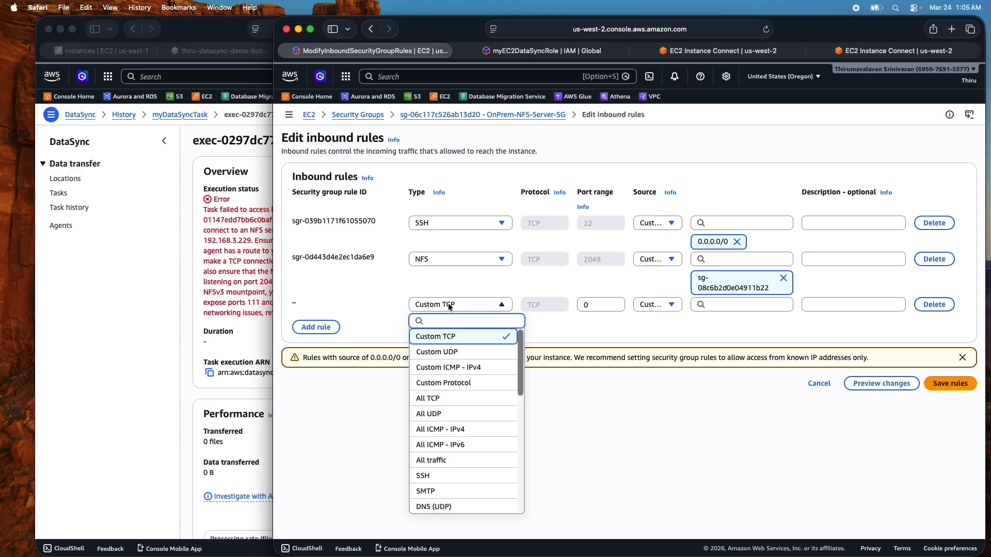
scroll(453, 477, "down", 2)
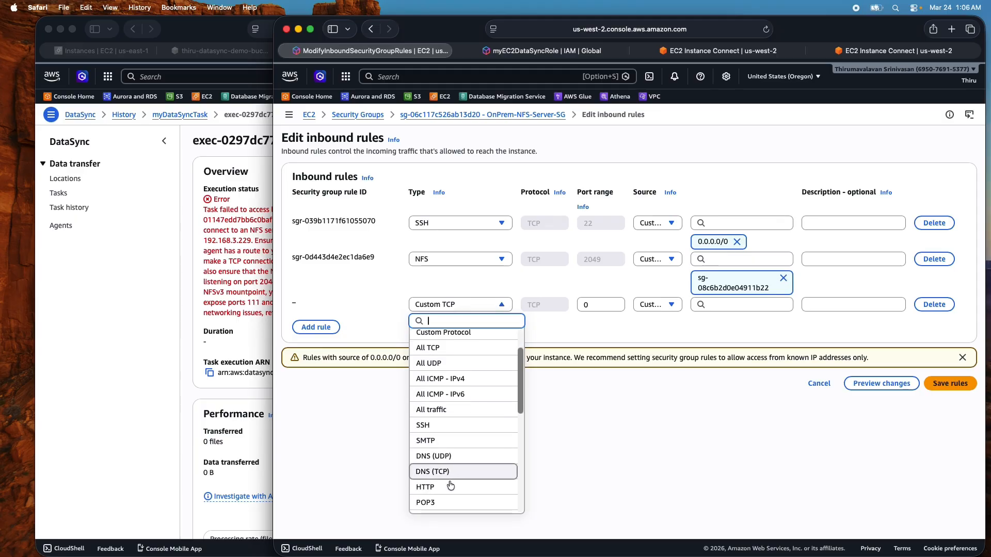
scroll(450, 485, "down", 4)
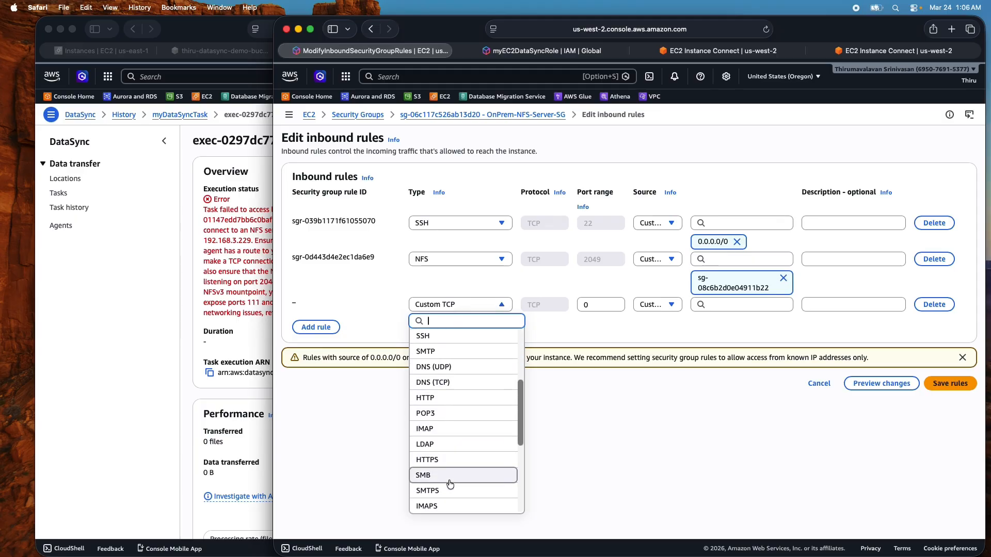
scroll(450, 484, "down", 3)
left_click(449, 490)
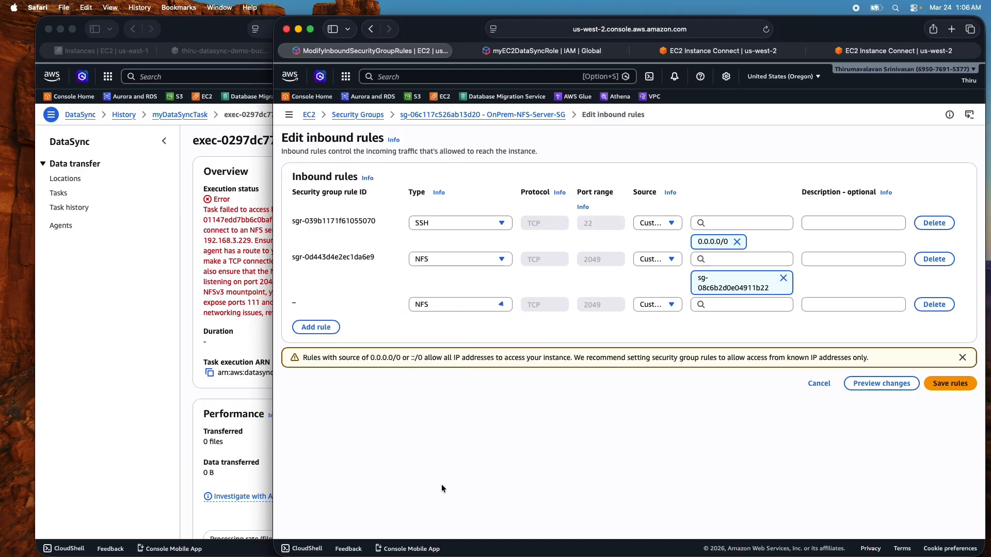
- Set the new NFS rule's custom source to the HTTPAccessSG security group and save the inbound rules
left_click(669, 306)
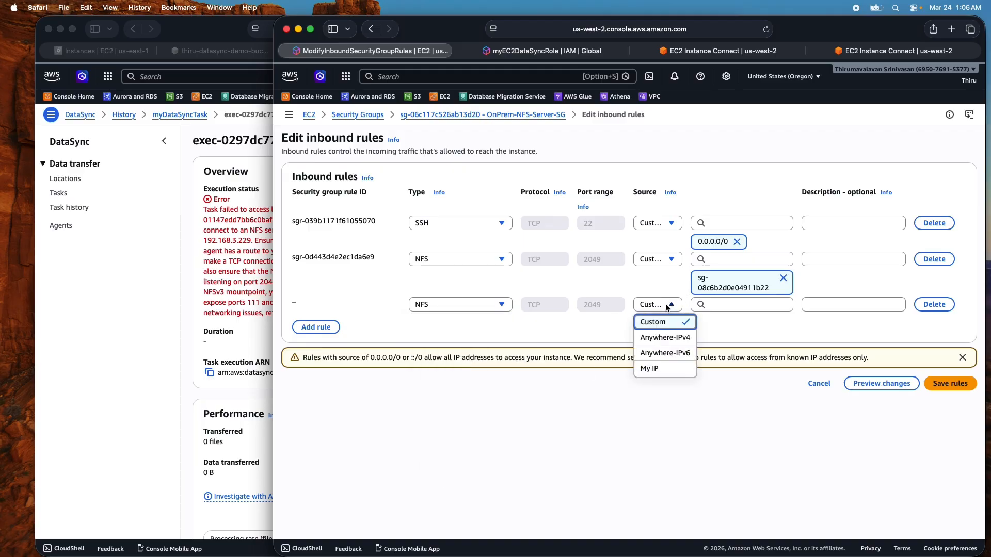
left_click(725, 305)
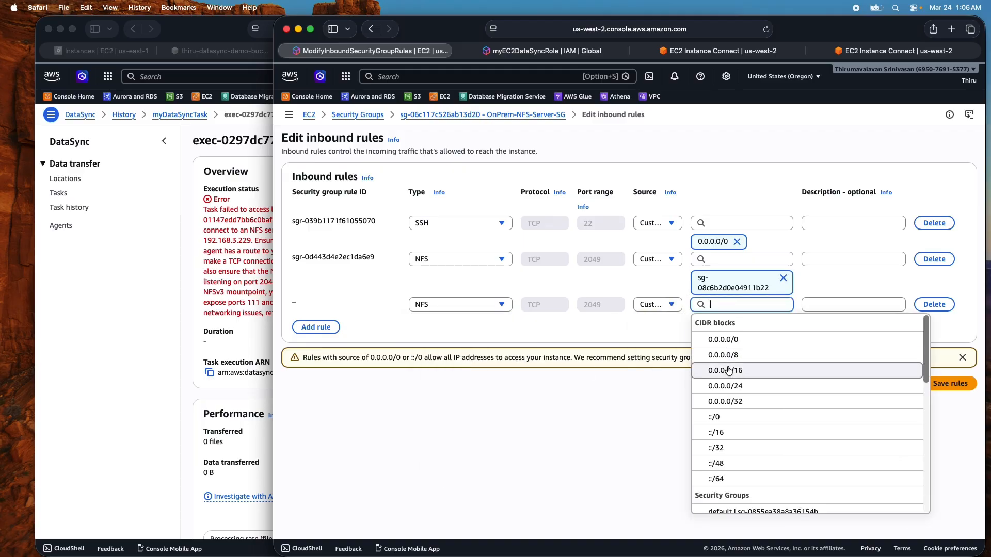
type("sg")
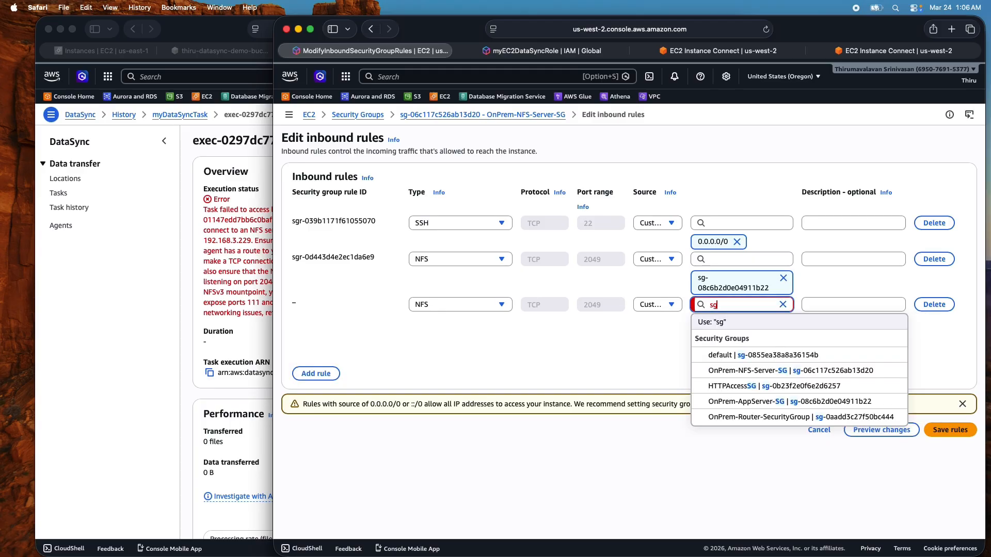
left_click(739, 390)
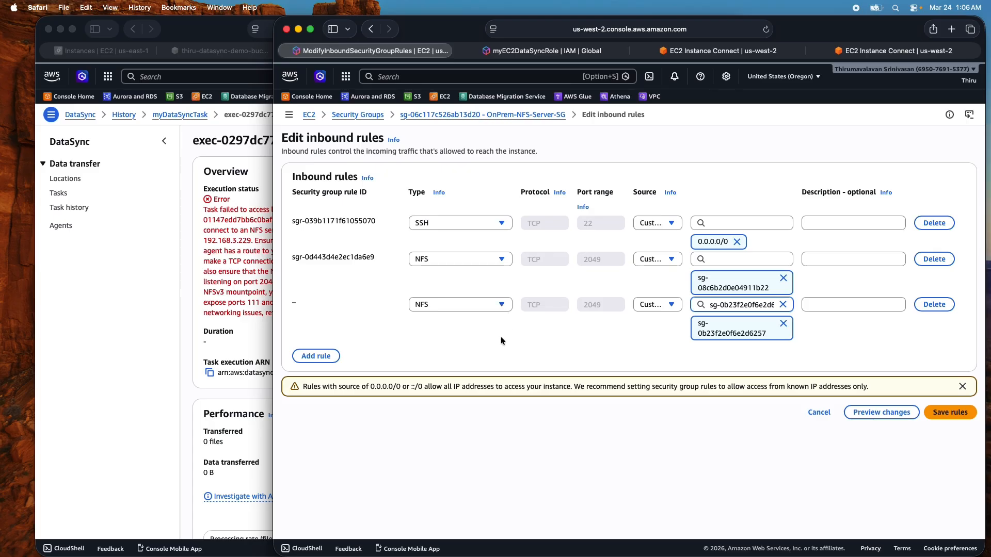
left_click(952, 413)
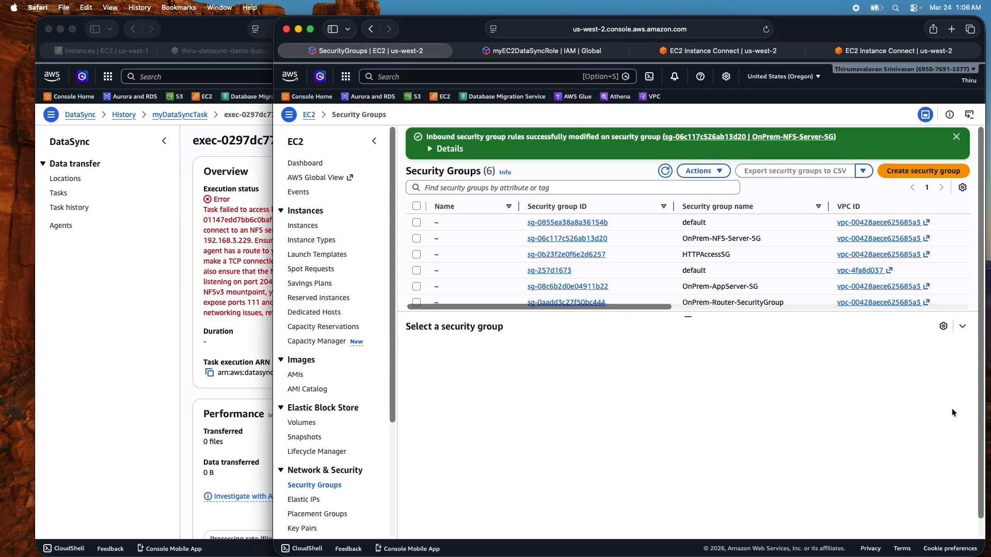
- Return to the DataSync tasks in the us-east-1 console and start myDataSyncTask with defaults
left_click(221, 145)
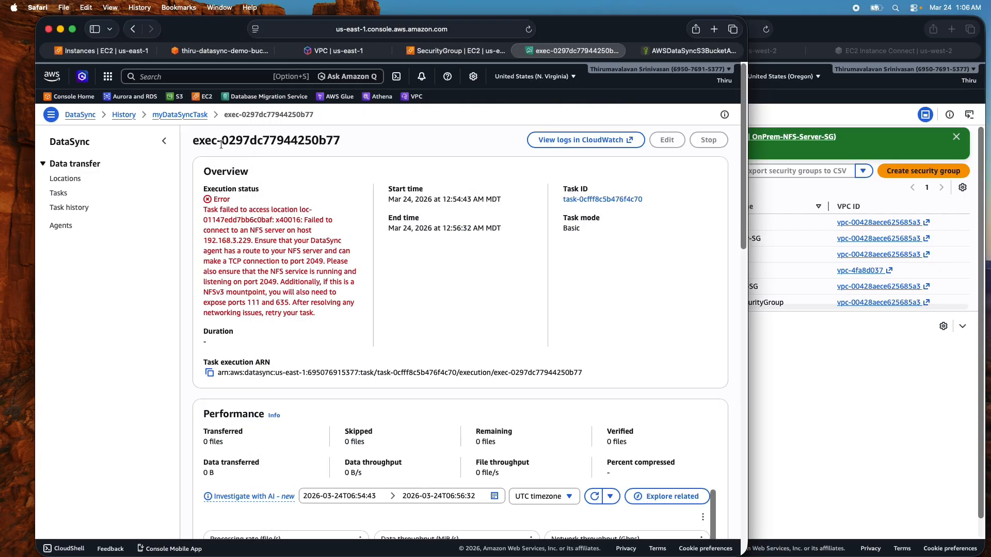
left_click(58, 194)
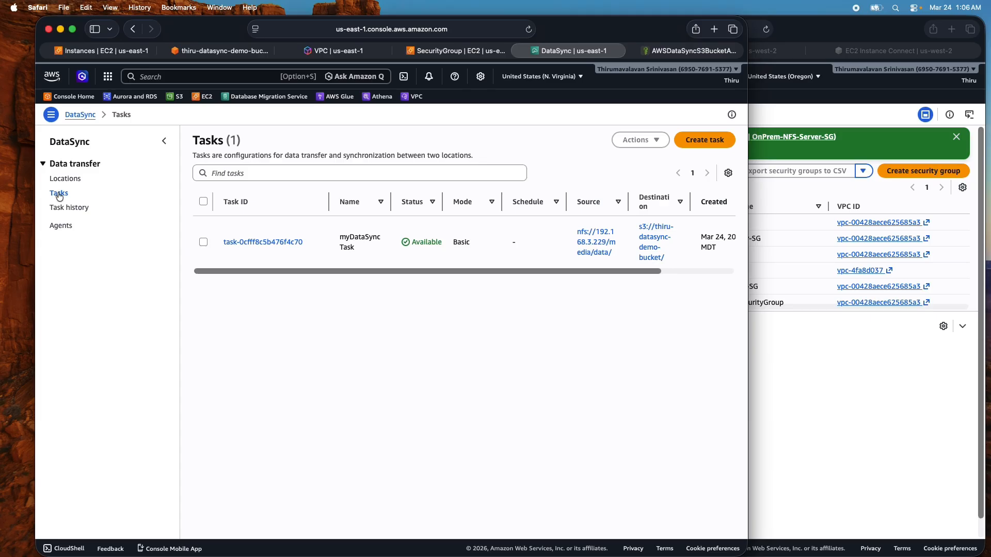
left_click(207, 239)
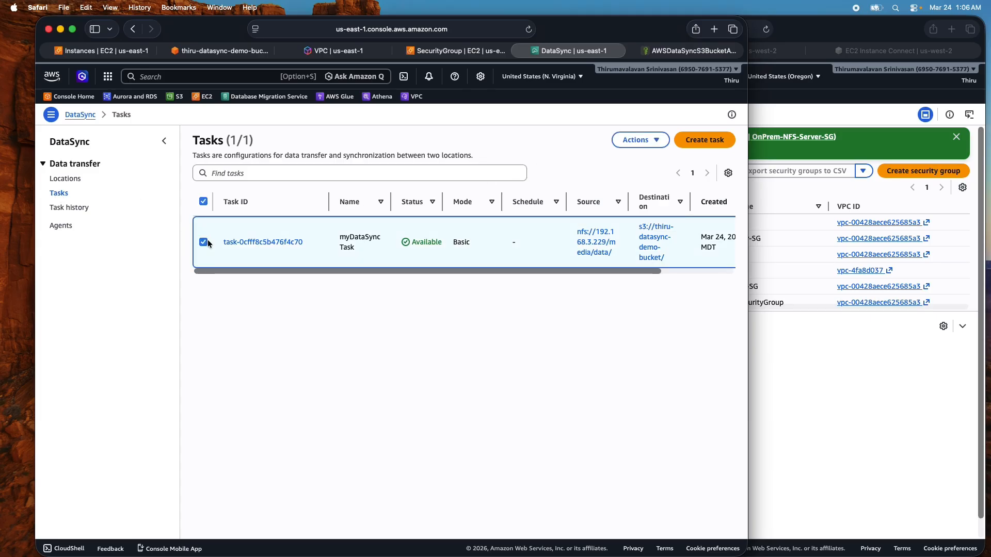
left_click(652, 140)
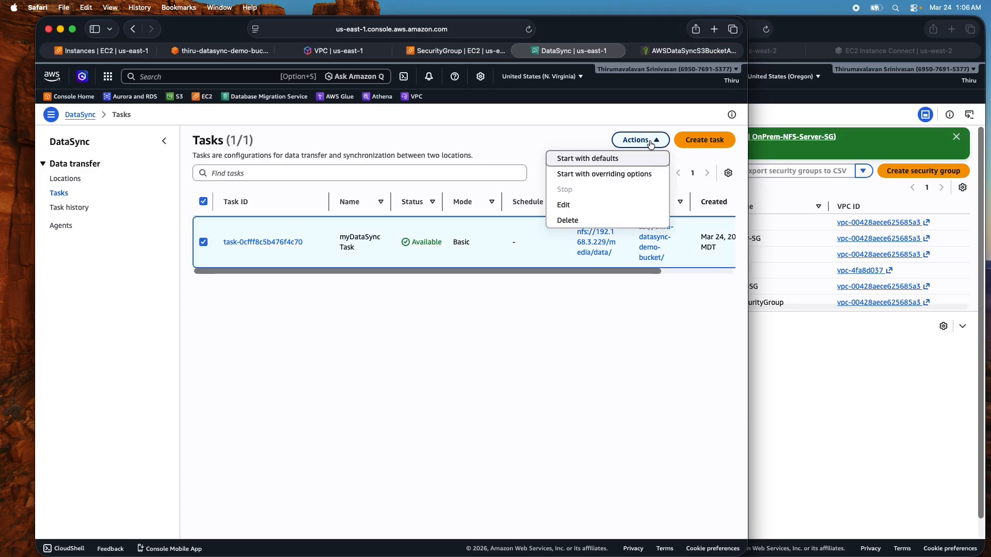
left_click(607, 158)
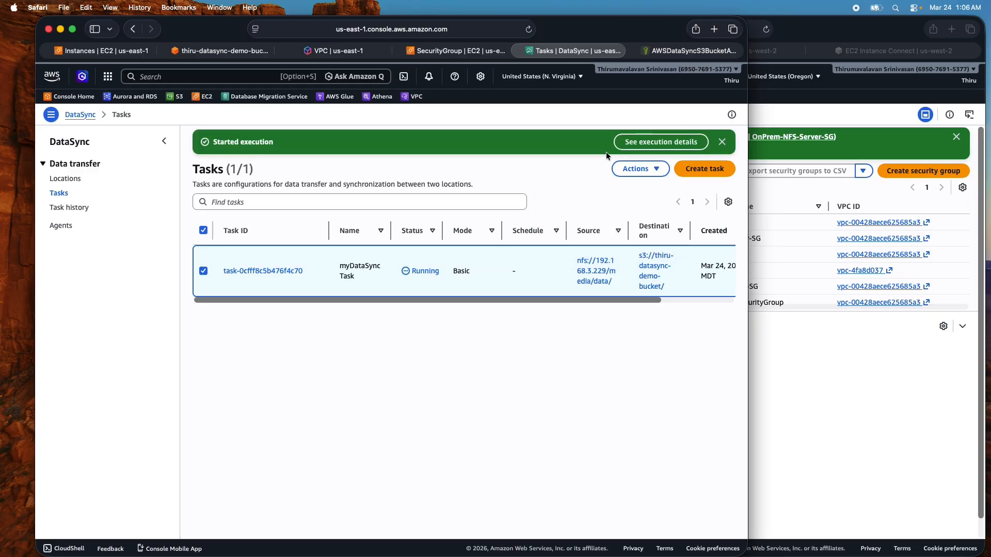
- Check the status of myDataSyncTask and review its latest execution in the task history
left_click(289, 271)
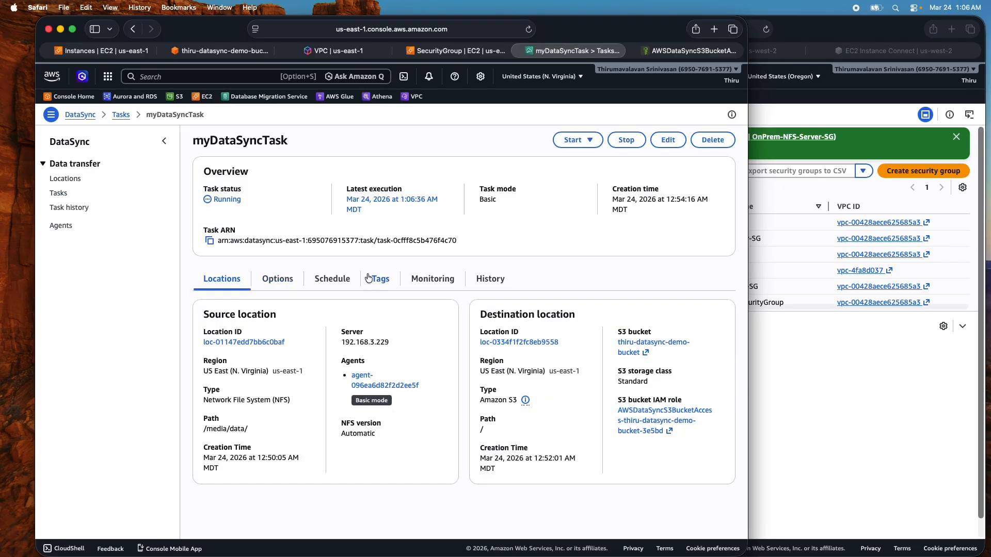
left_click(68, 209)
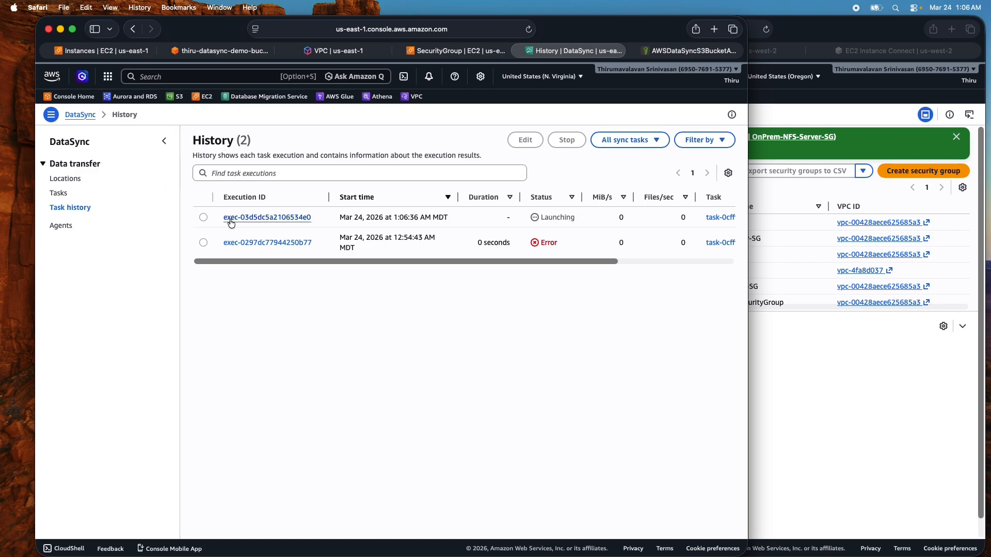
left_click(285, 219)
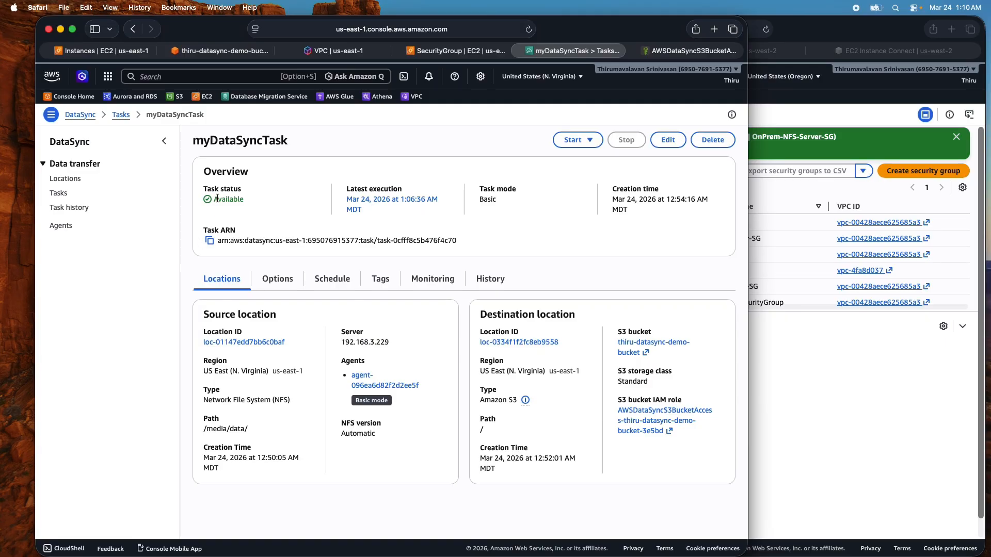
left_click(73, 207)
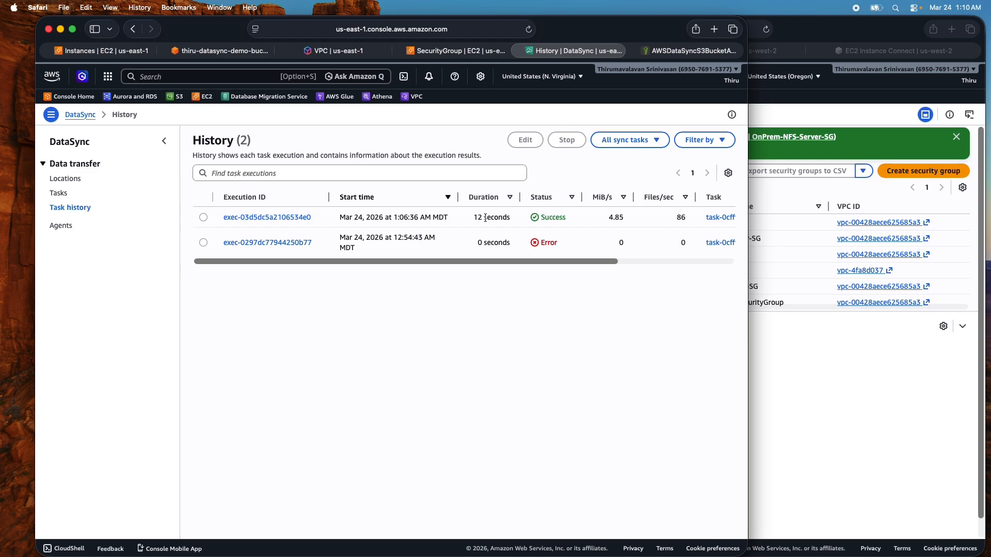
- Inspect the transferred objects across both pages of the images/ folder in thiru-datasync-demo-bucket, then return to the bucket's top level
left_click(230, 47)
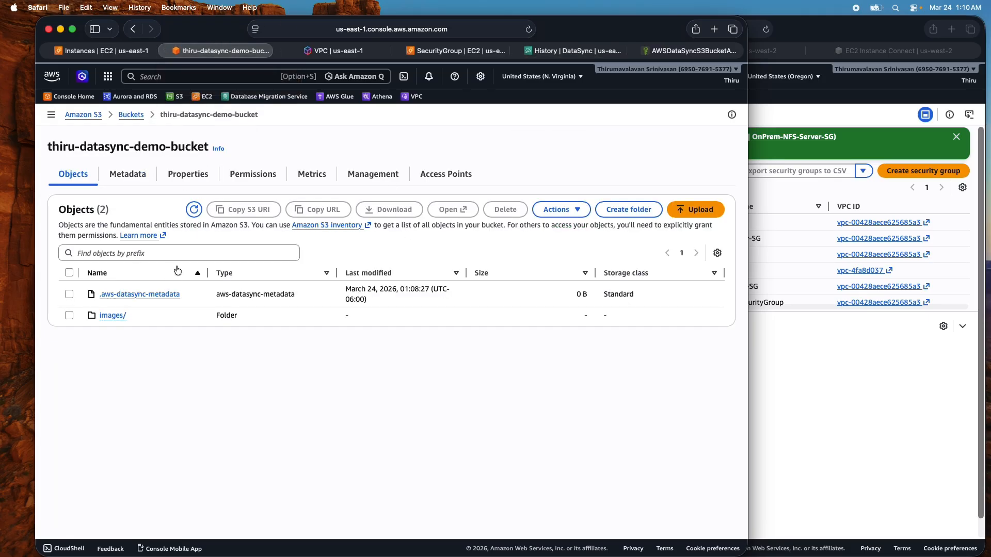
left_click(115, 317)
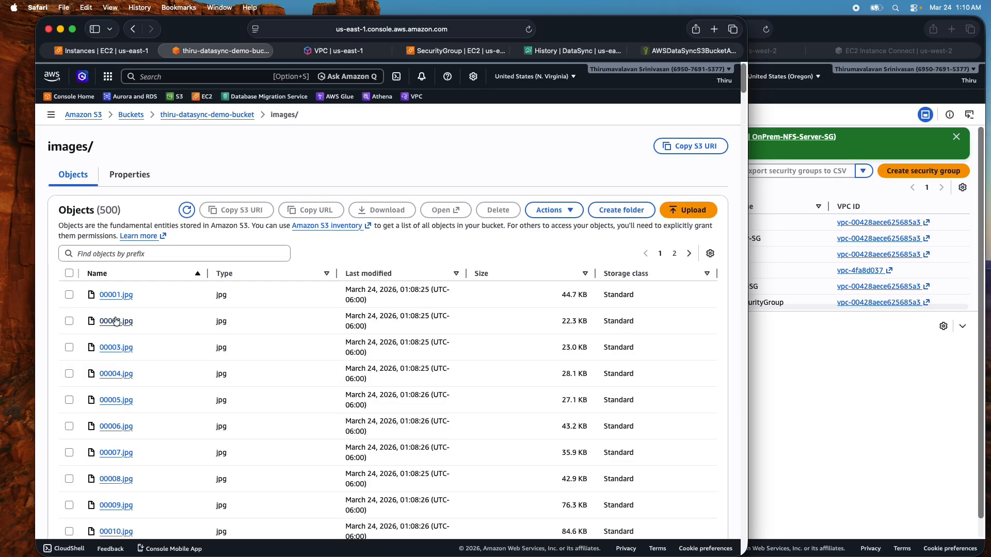
scroll(274, 351, "down", 20)
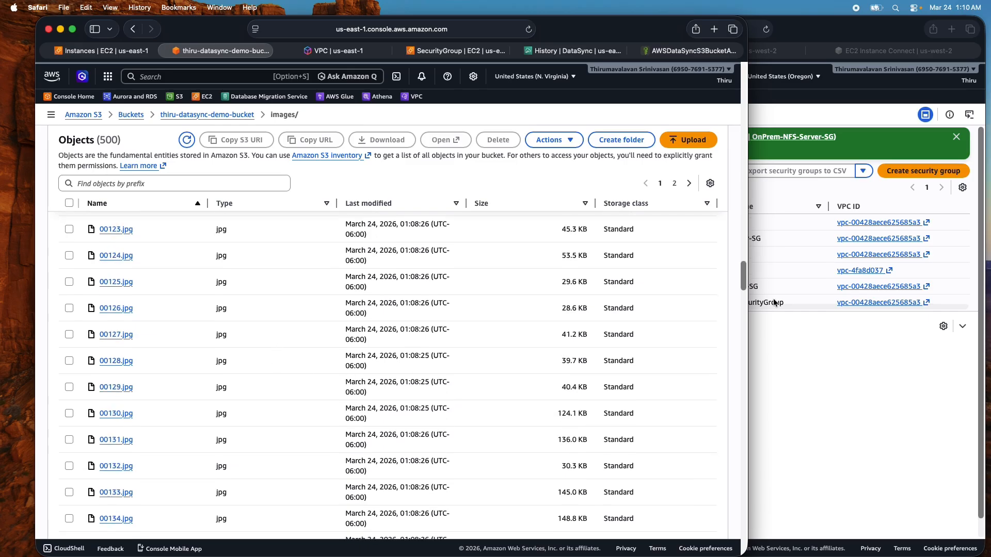
left_click_drag(743, 276, 719, 106)
left_click(675, 184)
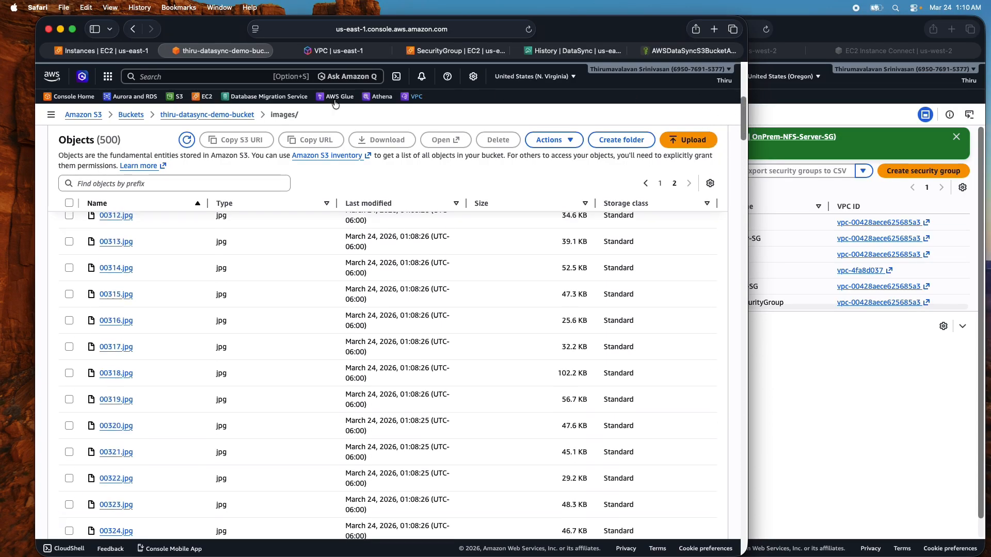
left_click(186, 139)
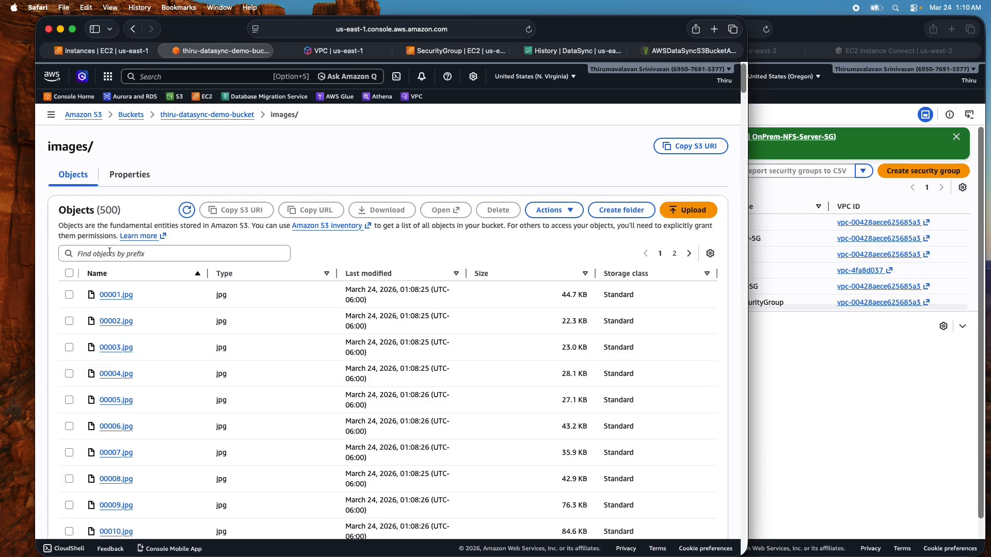
left_click(209, 114)
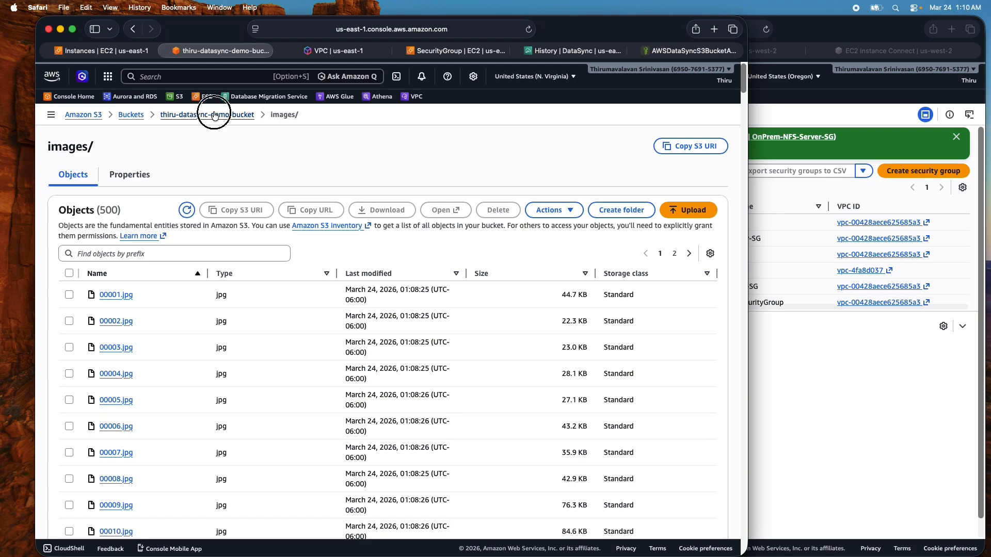
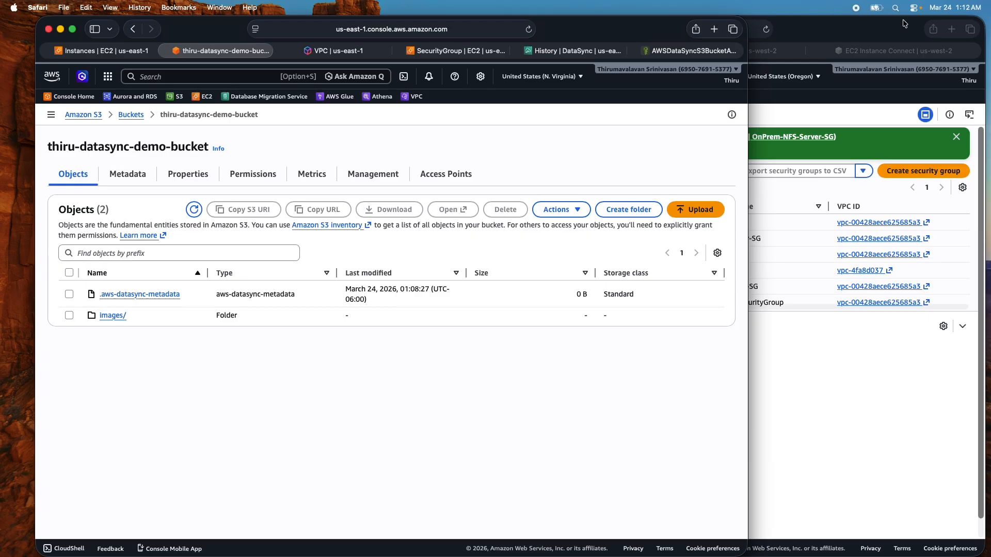
- In the us-west-2 console, view the OnPrem-NFS-Server terminal's image listing and open the list of EC2 instances
left_click(871, 30)
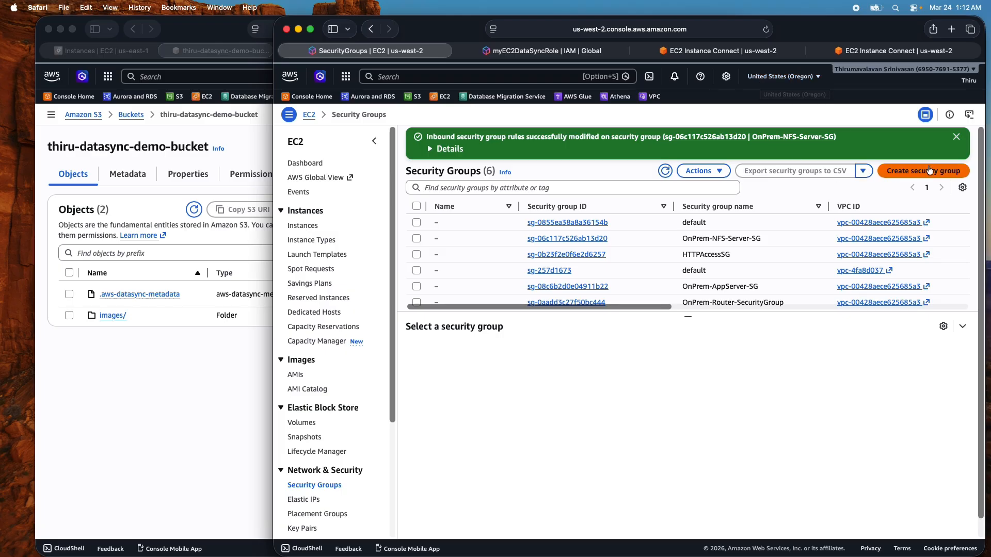
left_click(695, 51)
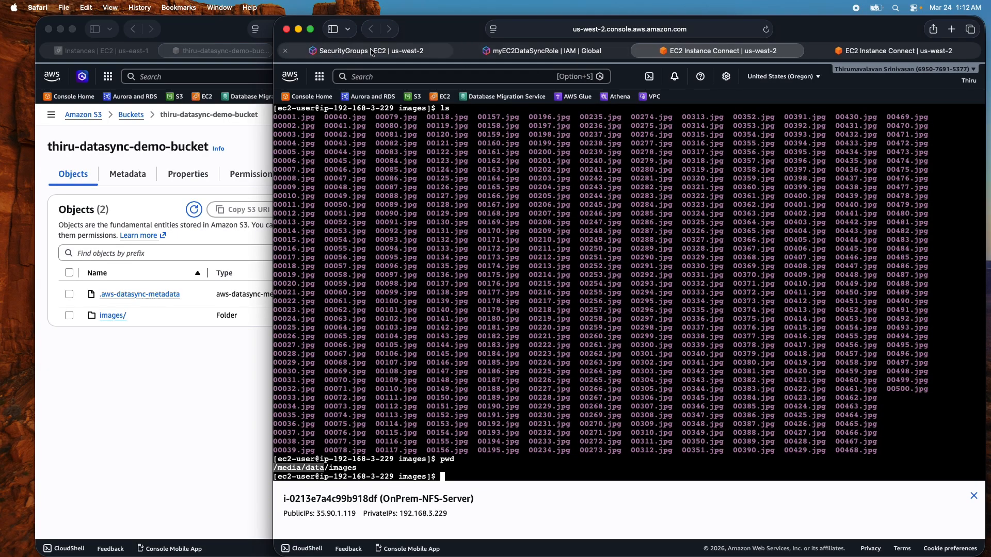
left_click(370, 50)
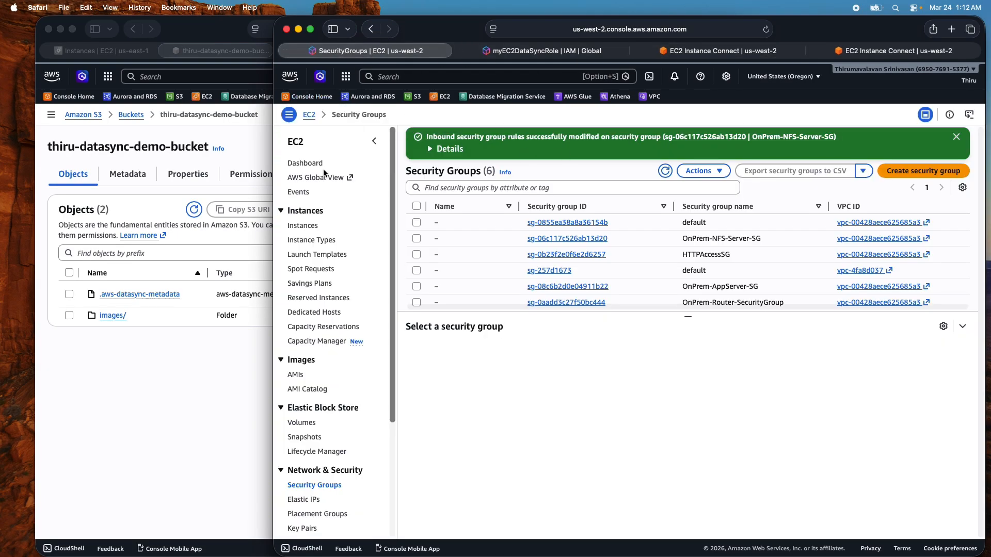
left_click(299, 227)
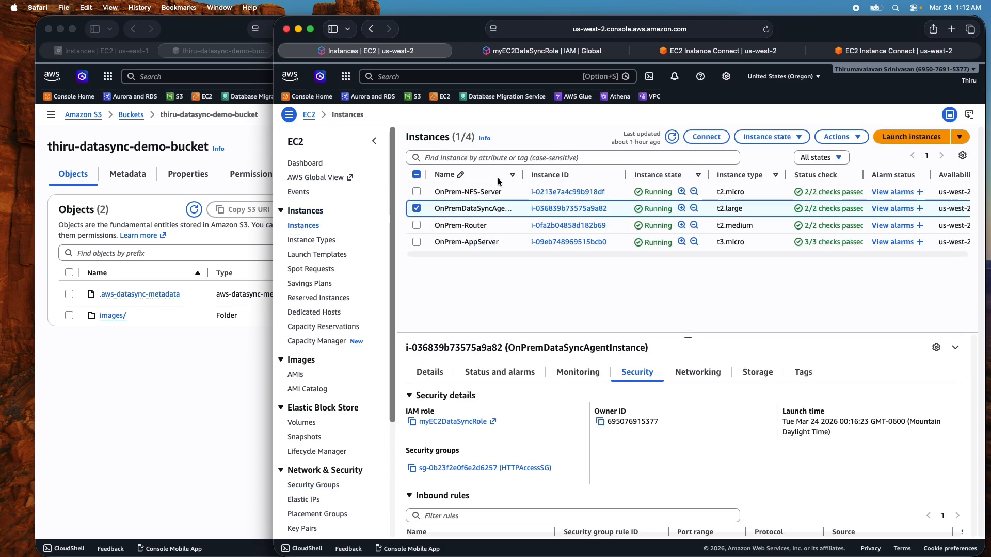
- Start launching a new EC2 instance and name it OnPremStorageGWInstance
left_click(911, 138)
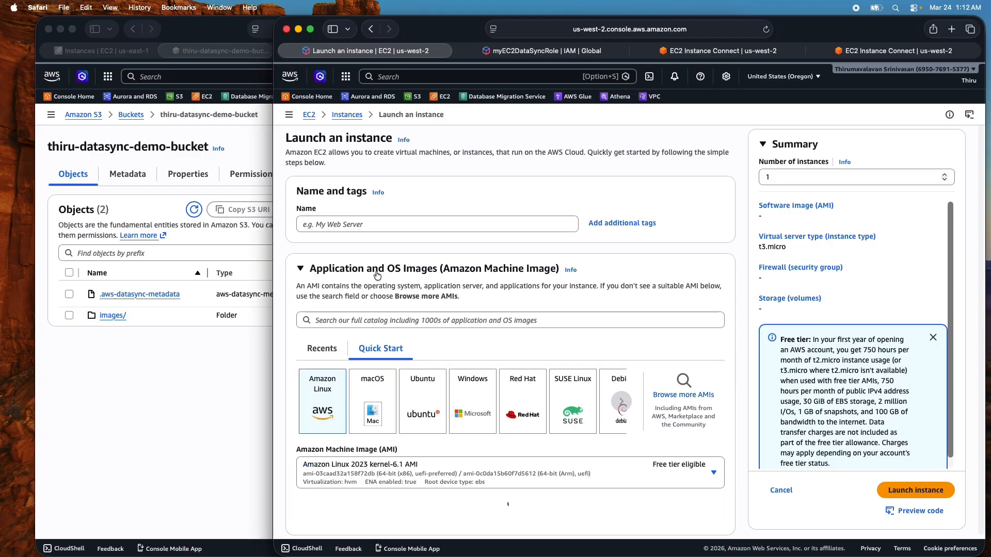
left_click(350, 222)
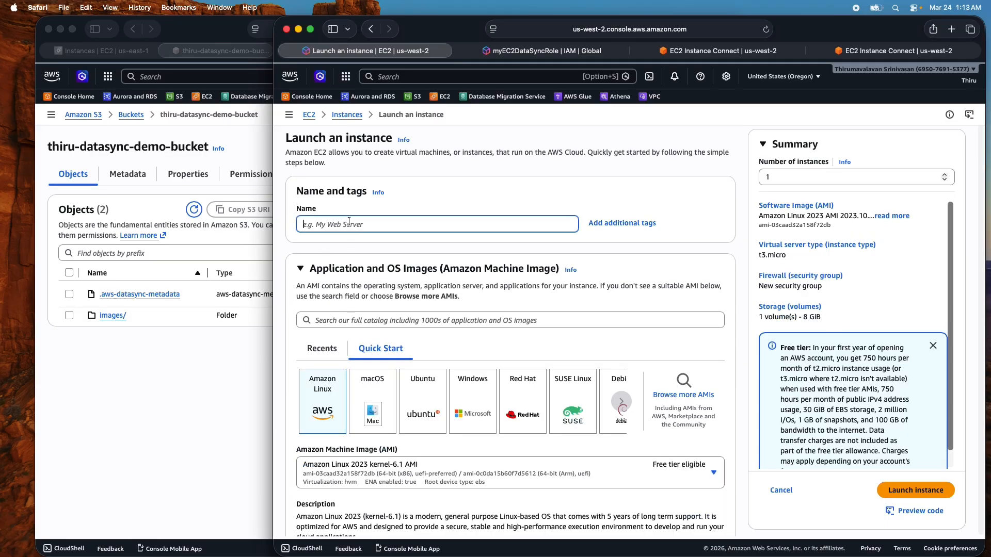
type("my")
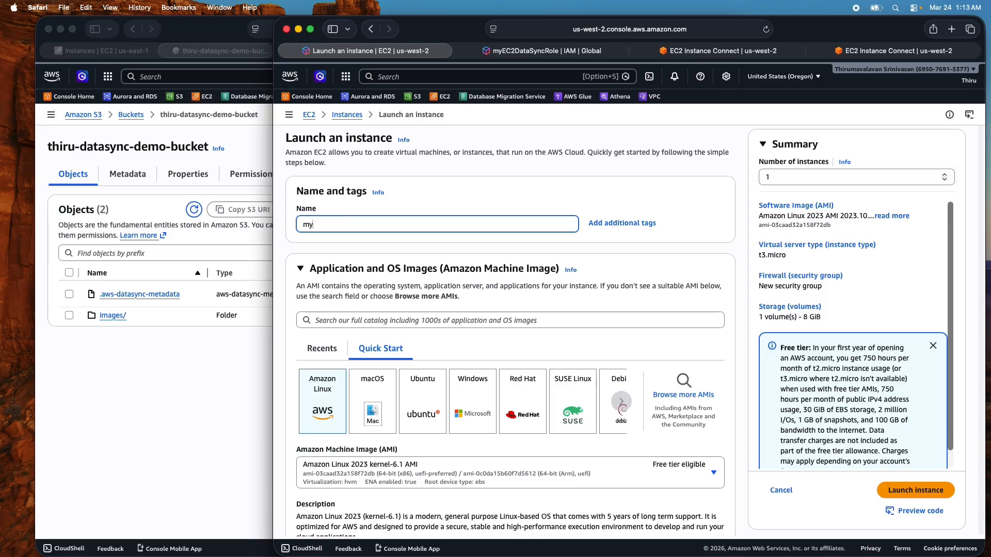
key("BackSpace")
key("BackSpace")
type("OnPremStorageGWInstance")
- Search the AMI catalog for FILE_S3 and show the matching Community AMIs
left_click(326, 320)
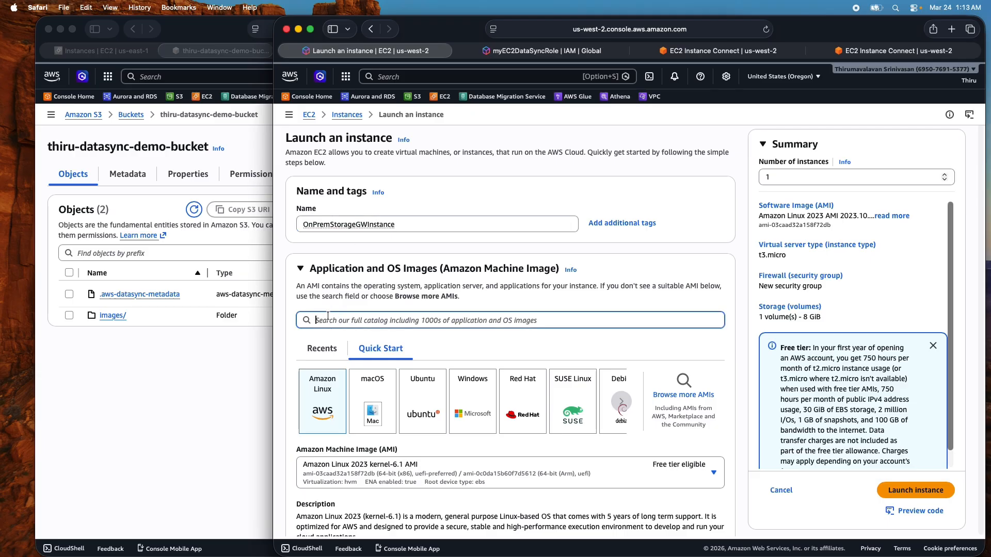
type("FILE")
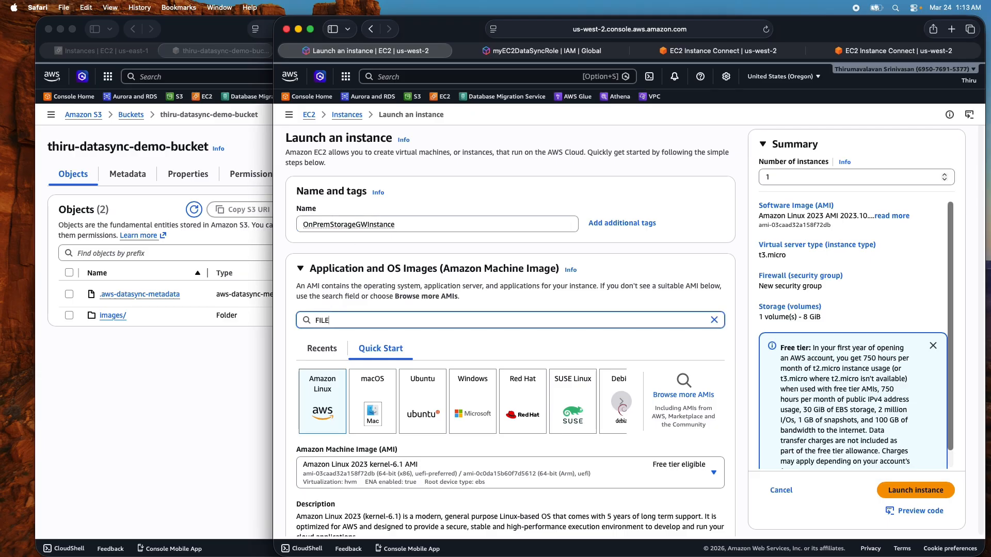
type("_S3")
key("Return")
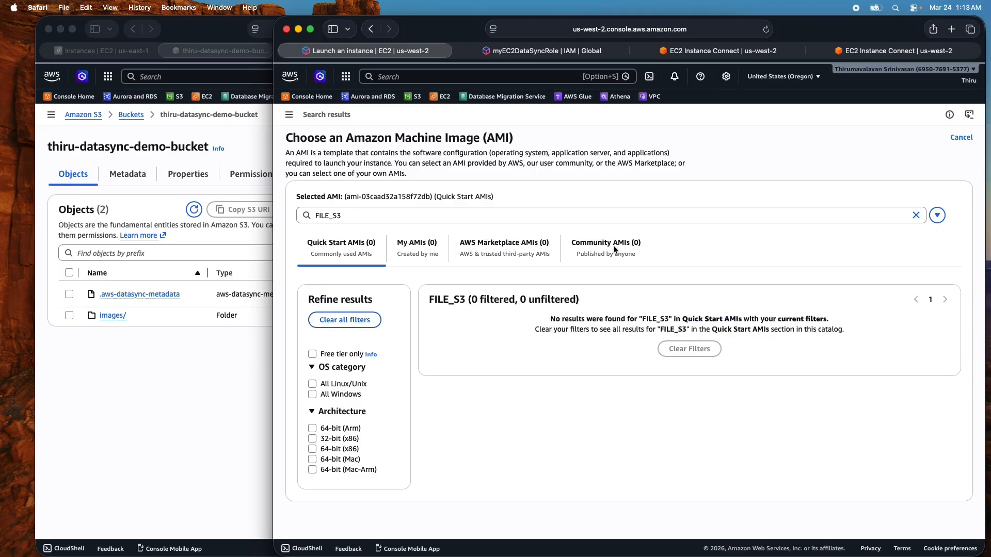
left_click(602, 247)
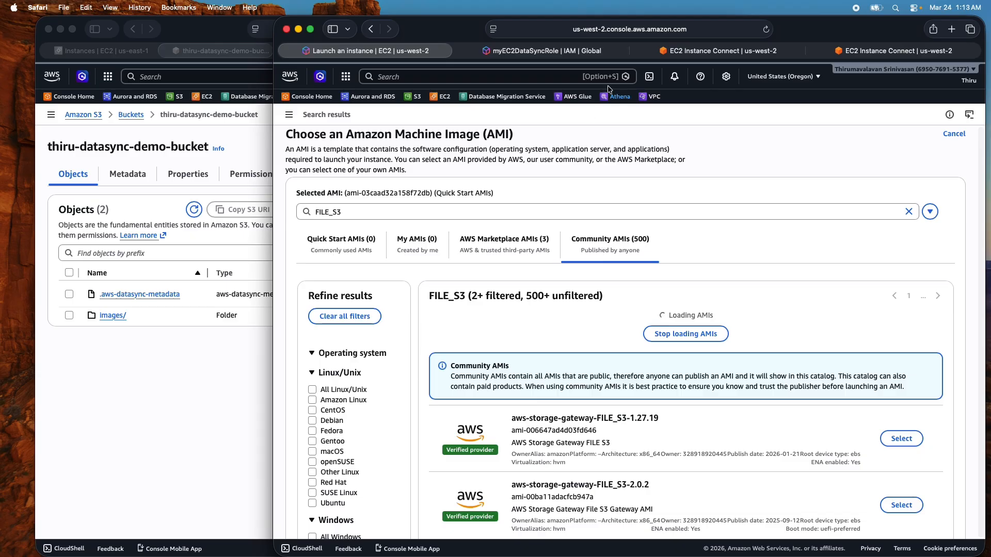
- Reconnect CloudShell and run aws ssm get-parameters --names /aws/service/storagegateway/ami/FILE_S3/latest --region us-west-2
left_click(650, 78)
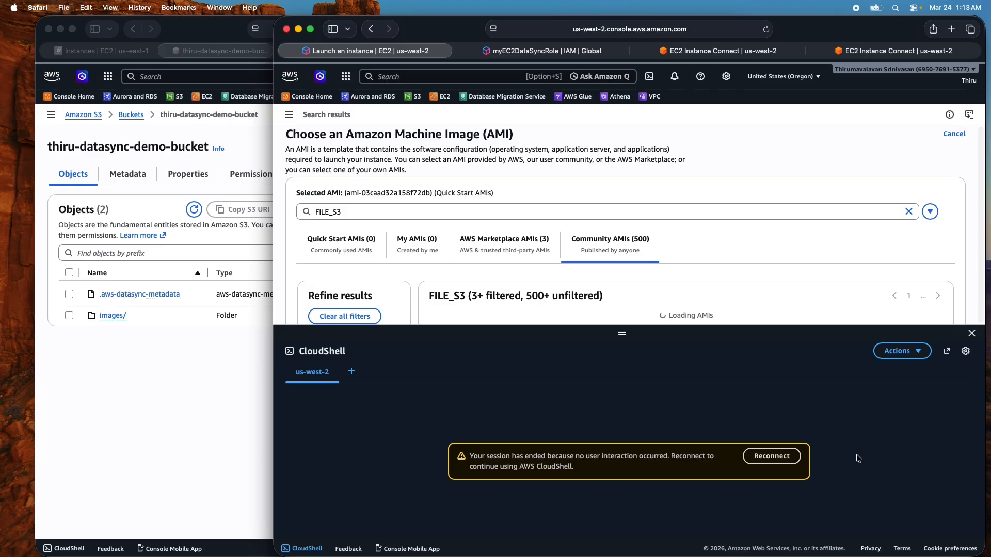
left_click(768, 456)
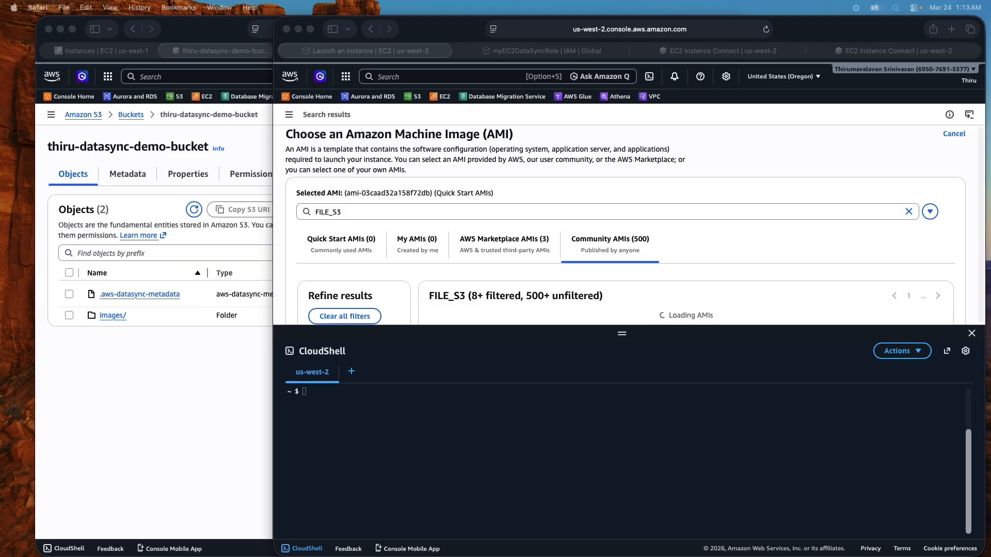
left_click(408, 440)
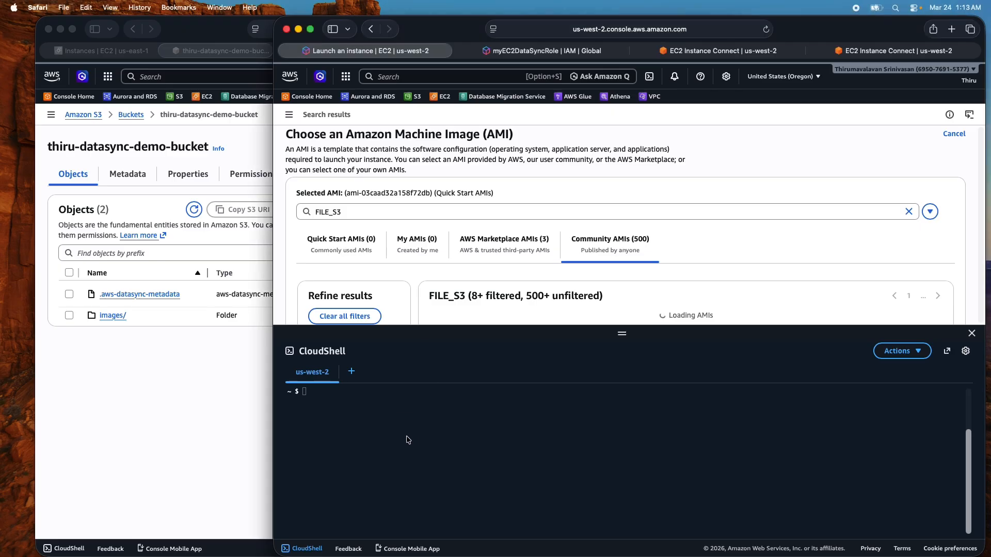
left_click(417, 399)
type("aws ssm get-parameters --names /aws/service/storagegateway/ami/FILE_S3/latest --region us-west-2")
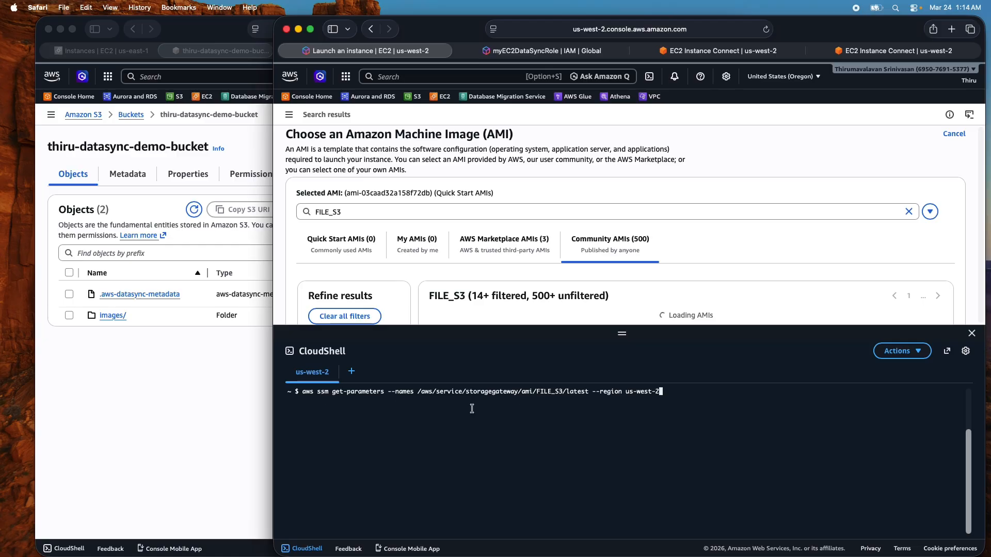
key("Return")
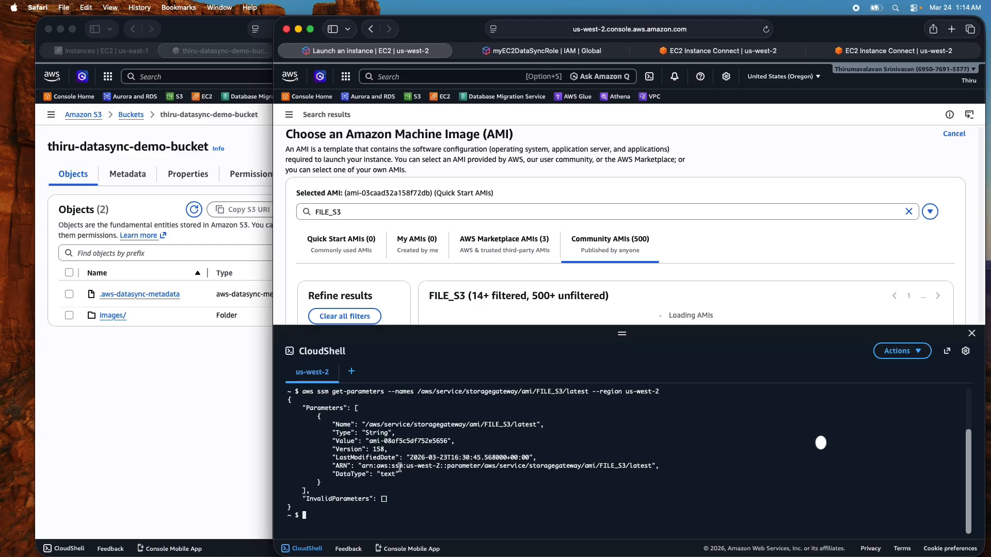
- Copy the AMI ID from the Value field of the CloudShell output and close CloudShell
left_click_drag(367, 441, 447, 441)
key("super+c")
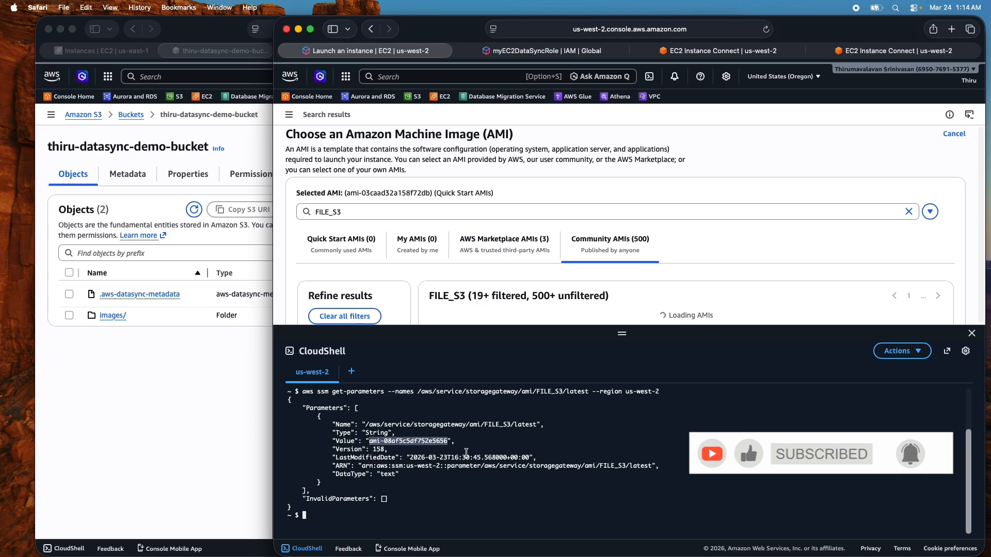
left_click(468, 452)
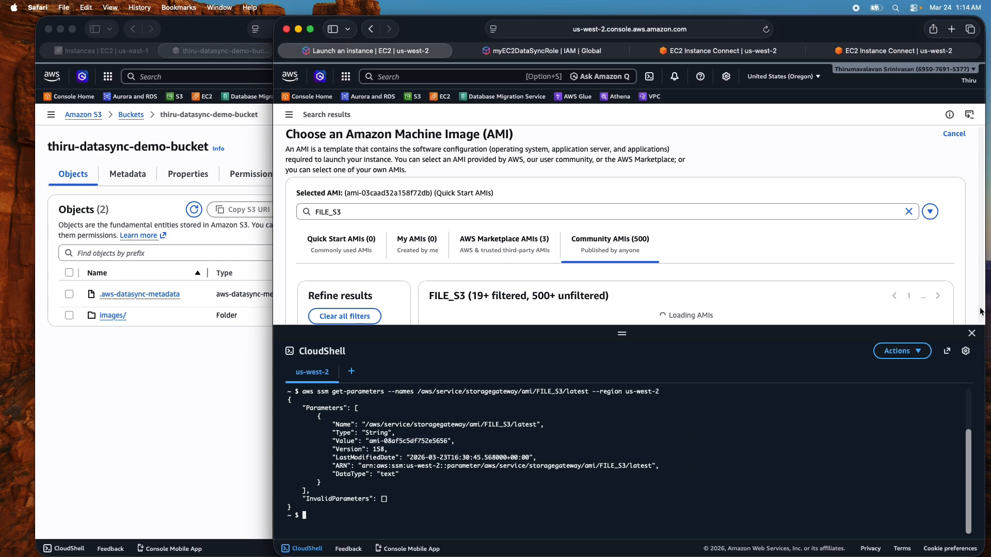
left_click(972, 333)
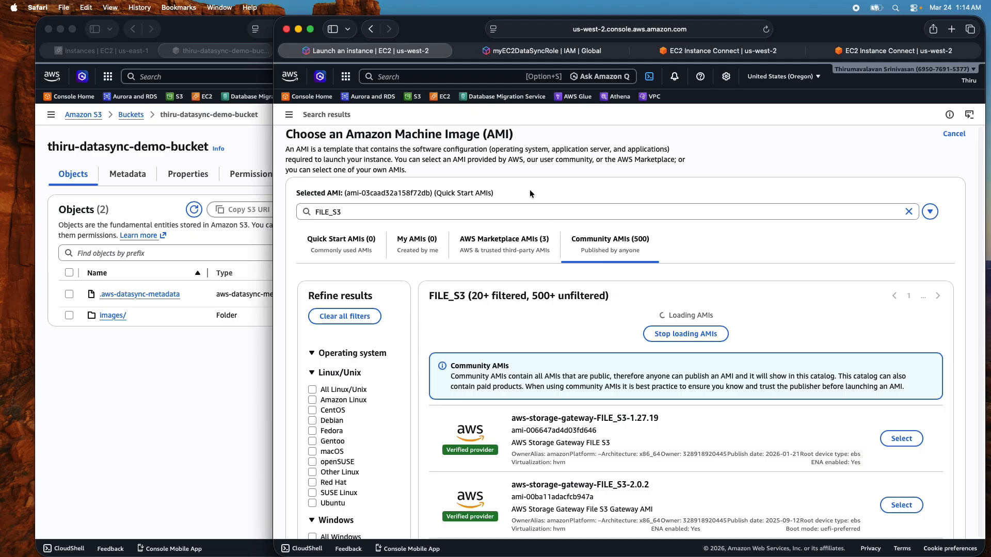
- Find the copied AMI ID among the Community AMIs and select aws-storage-gateway-FILE_S3-2.1.3, then close the page search
key("super+f")
key("super+v")
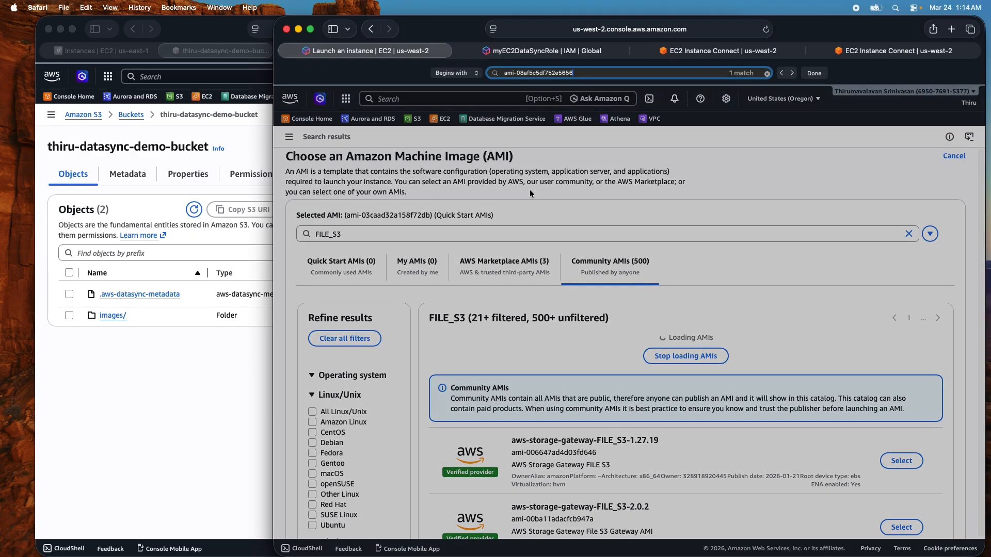
key("super+a")
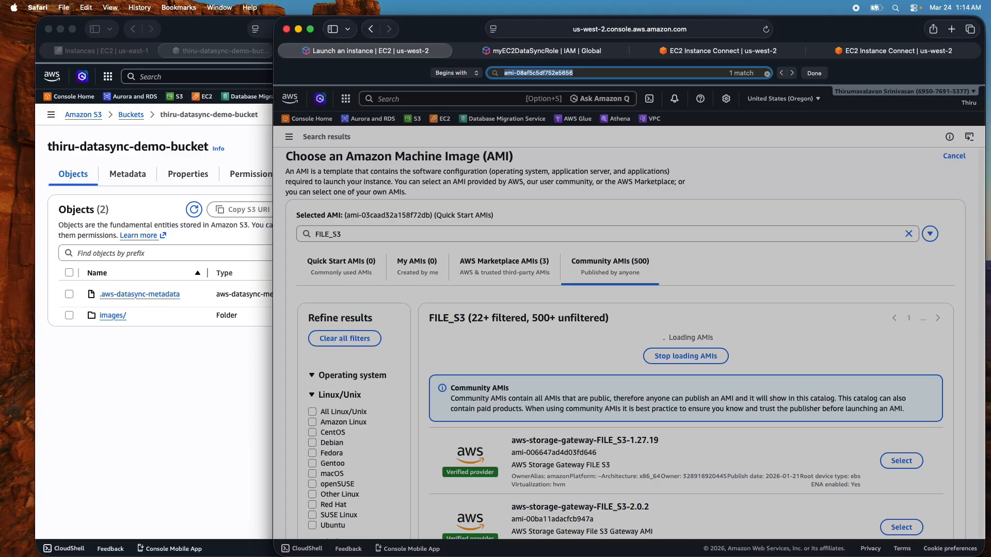
scroll(779, 309, "down", 10)
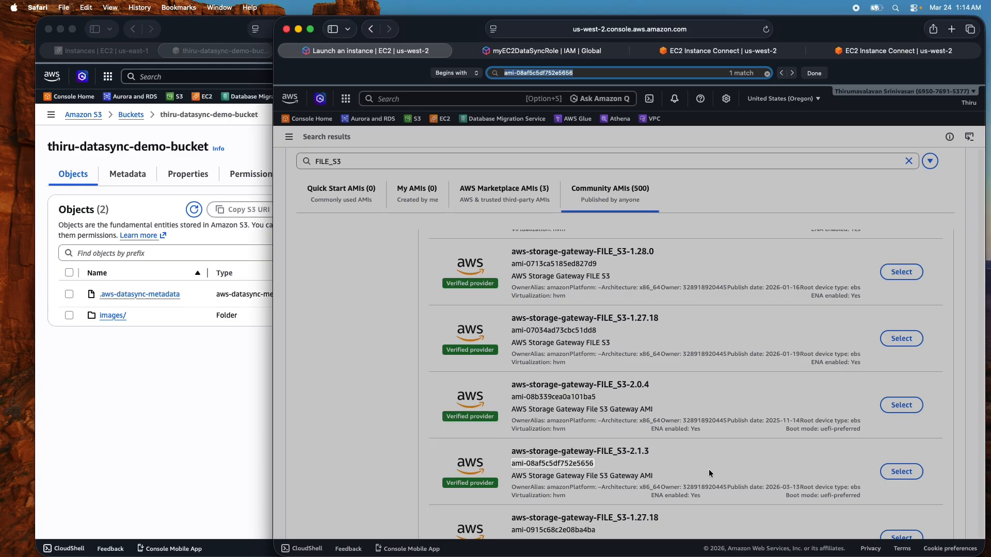
left_click(898, 473)
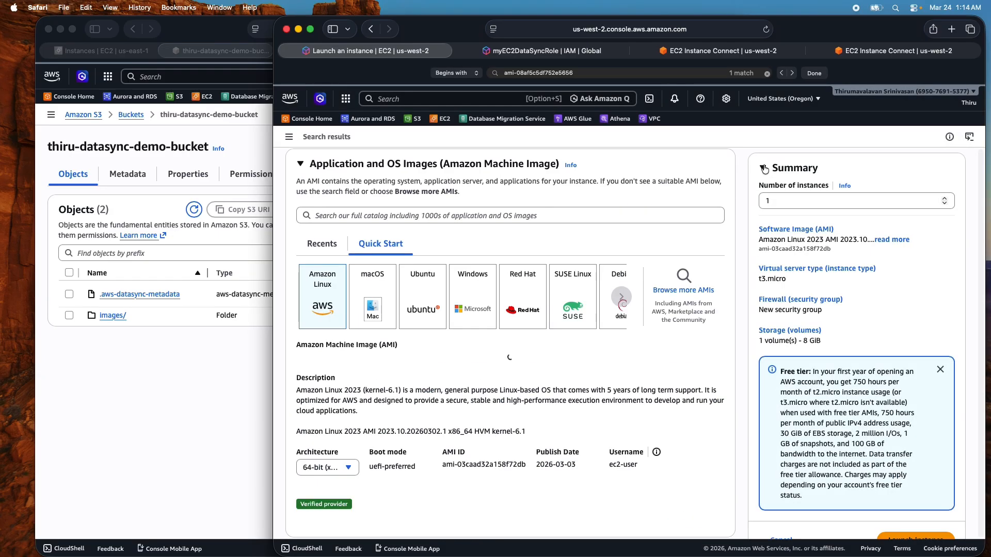
left_click(818, 74)
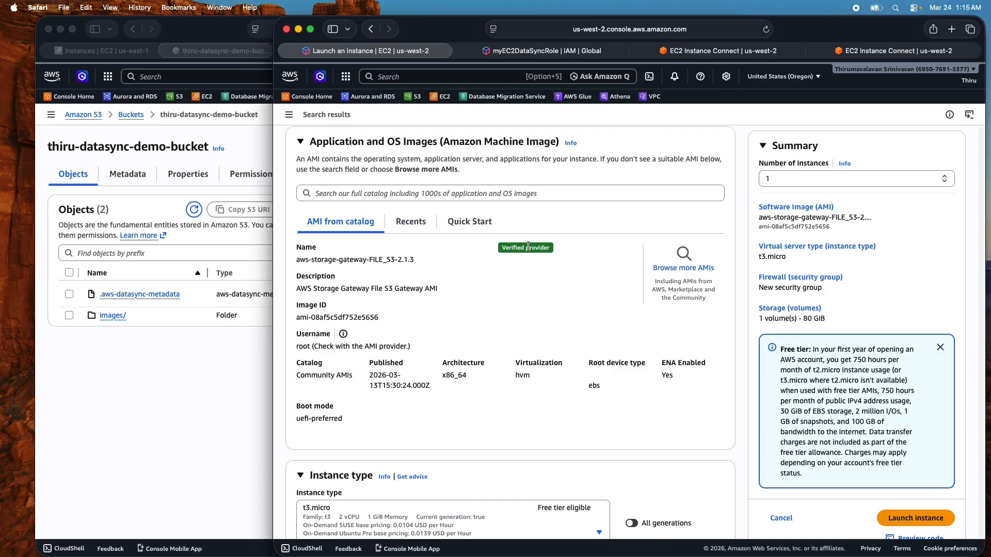
- Review the instance name and AMI details, and set the instance type to c5a.2xlarge
scroll(528, 246, "up", 3)
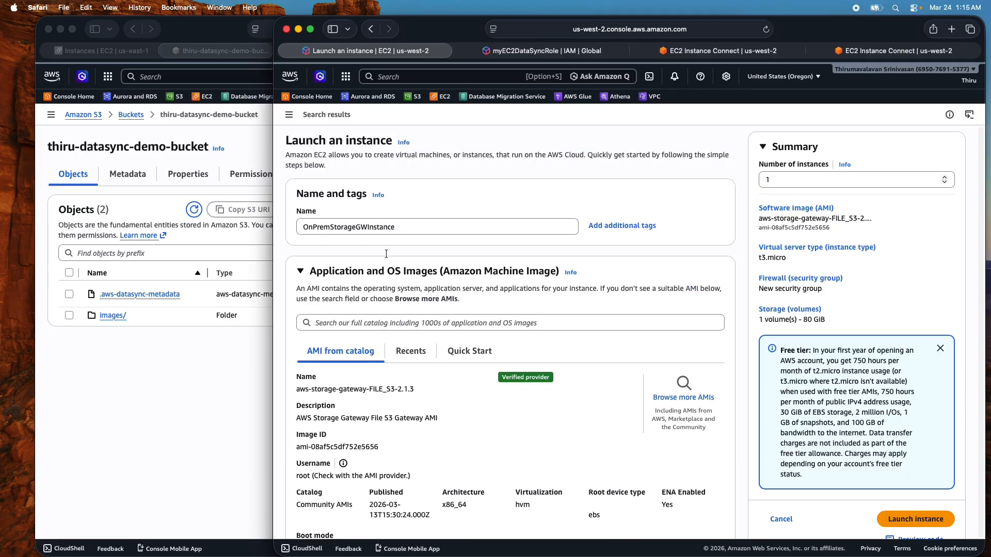
scroll(388, 295, "down", 3)
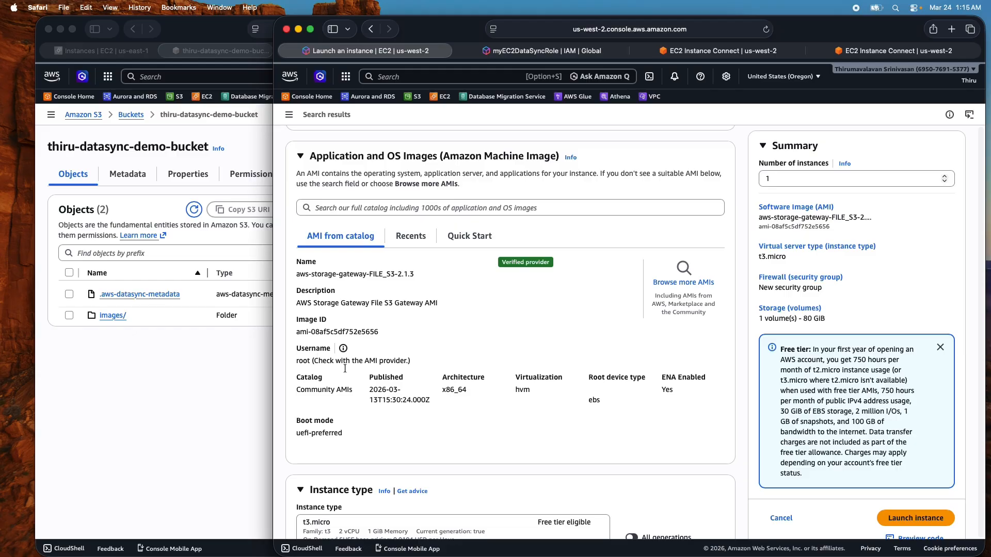
scroll(412, 410, "down", 3)
scroll(413, 412, "down", 3)
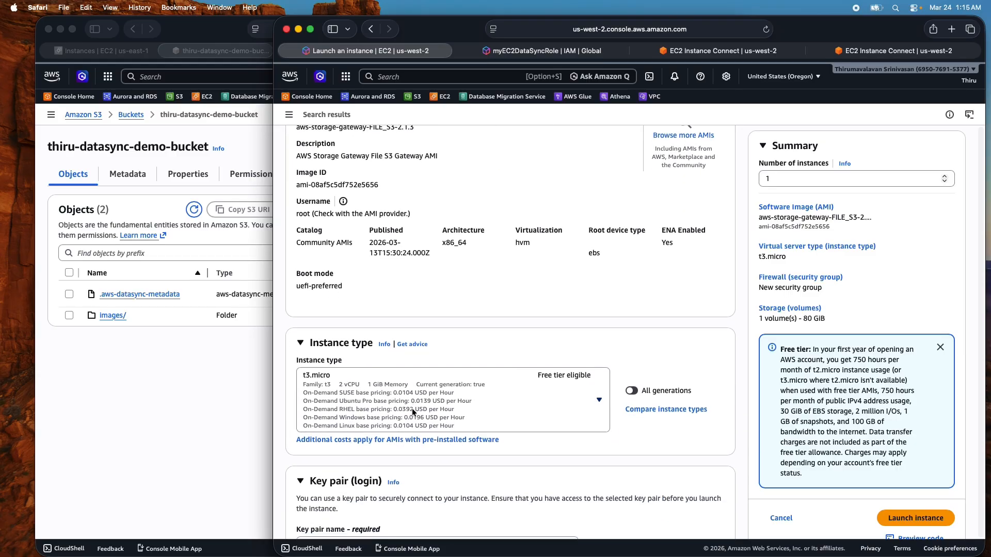
left_click(596, 401)
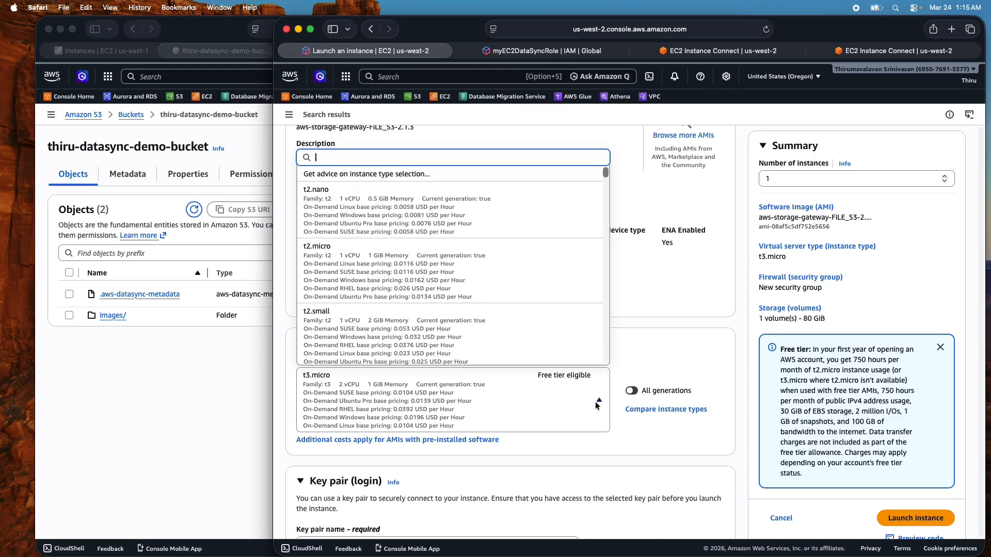
scroll(497, 279, "down", 5)
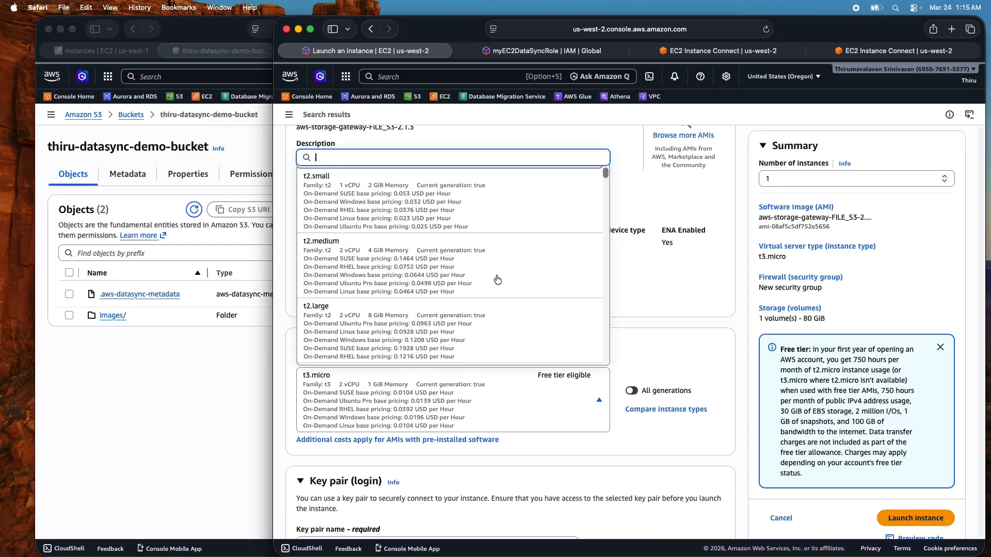
scroll(497, 279, "down", 4)
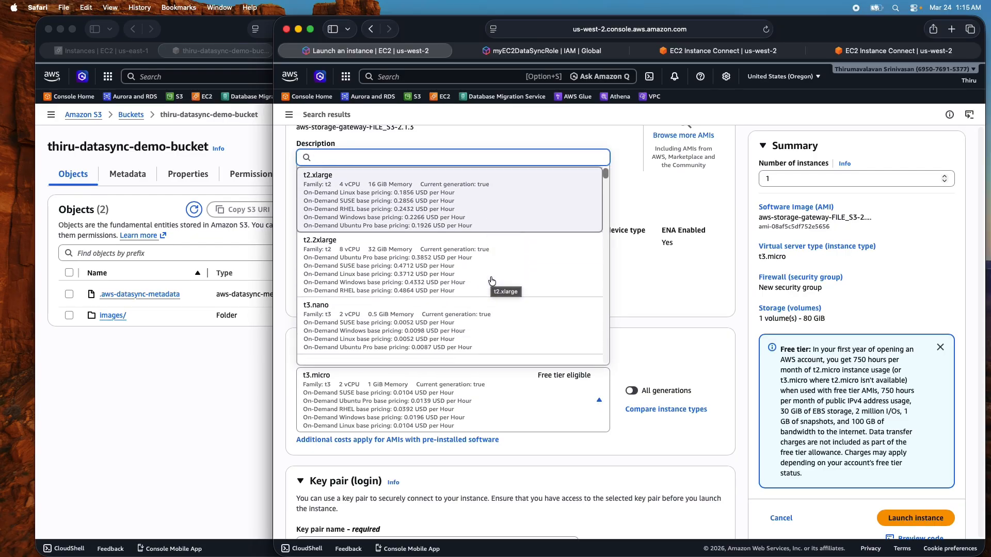
scroll(491, 281, "down", 5)
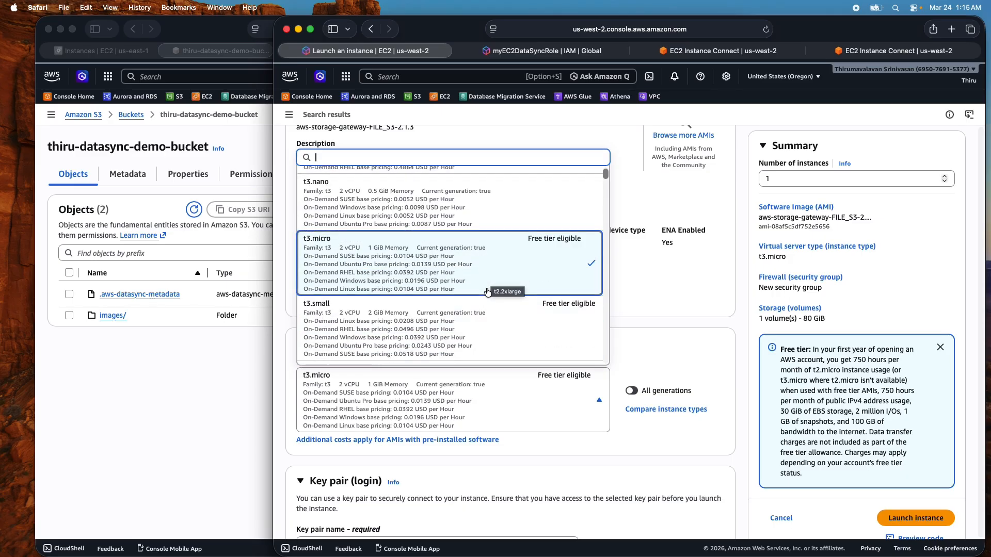
scroll(487, 292, "down", 4)
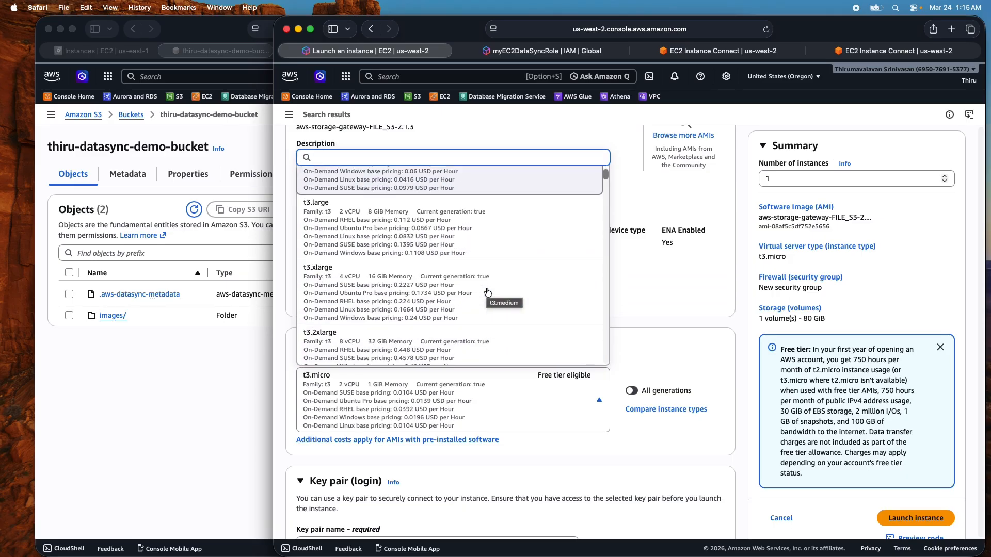
scroll(487, 292, "down", 3)
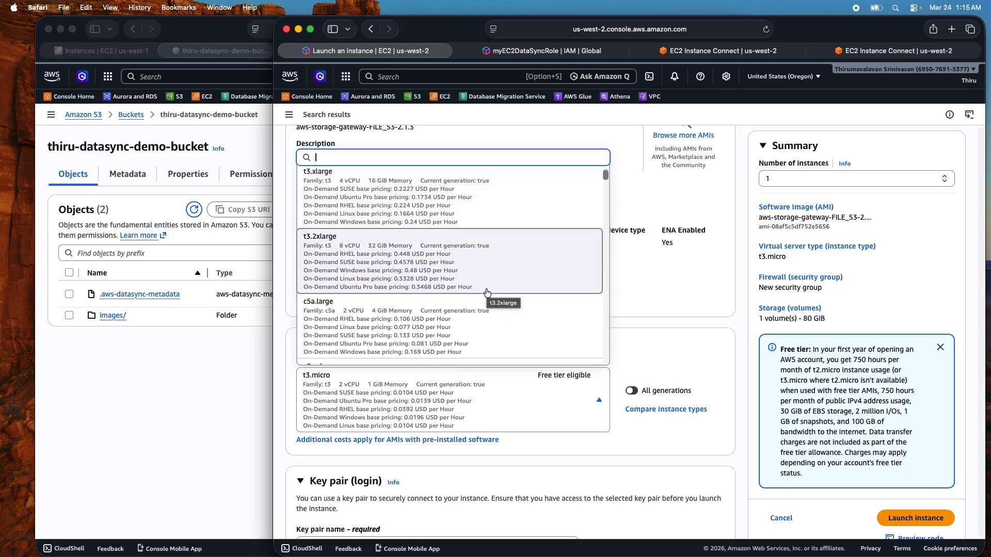
scroll(488, 292, "down", 1)
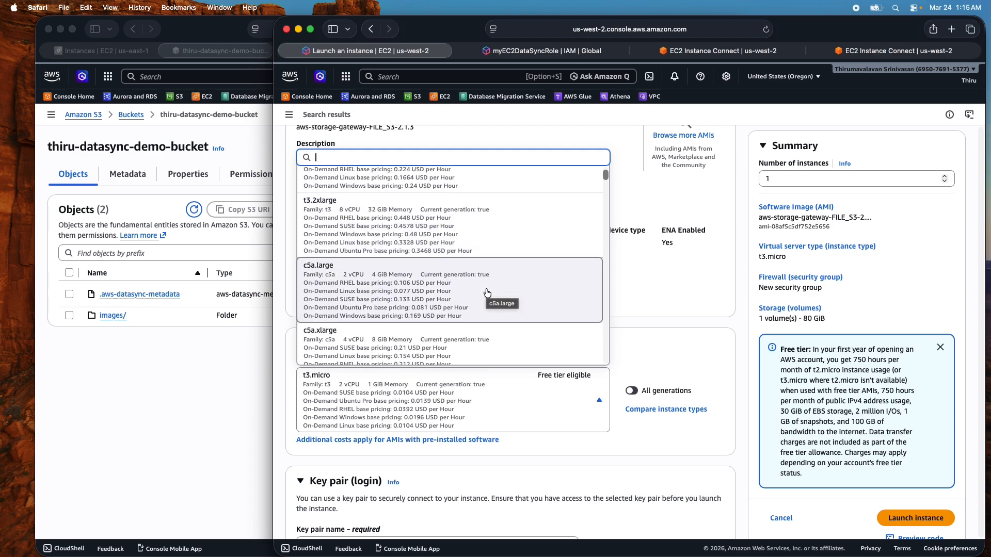
scroll(487, 292, "down", 4)
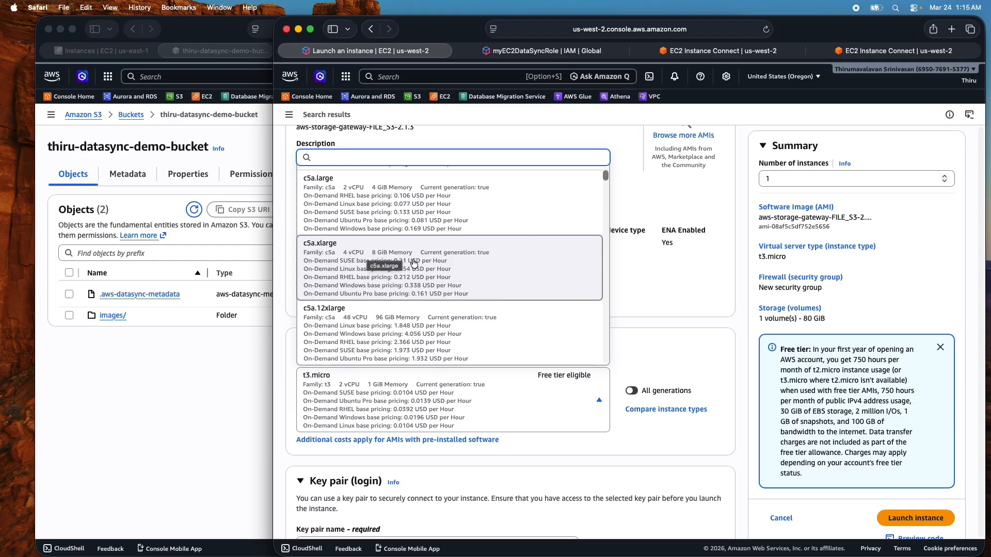
scroll(438, 314, "down", 6)
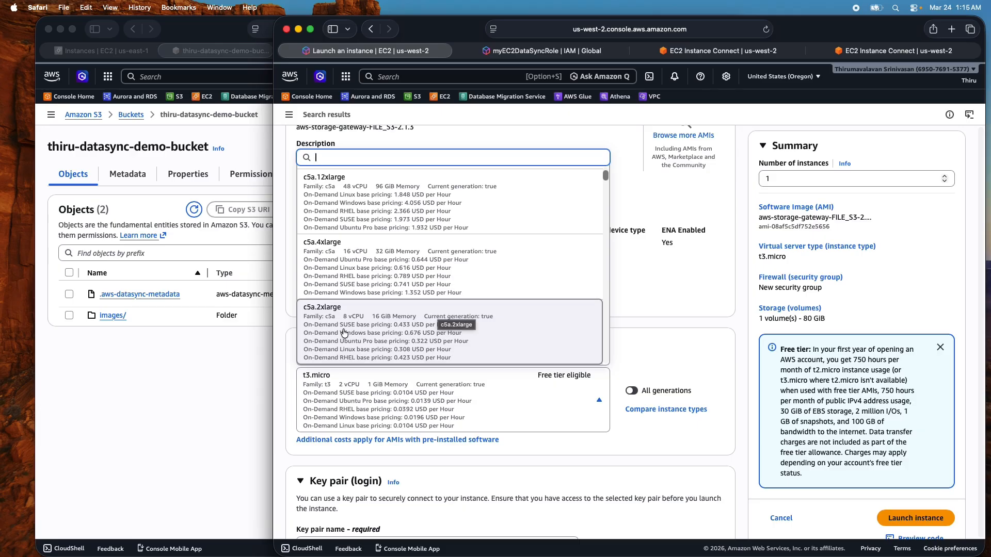
left_click(344, 333)
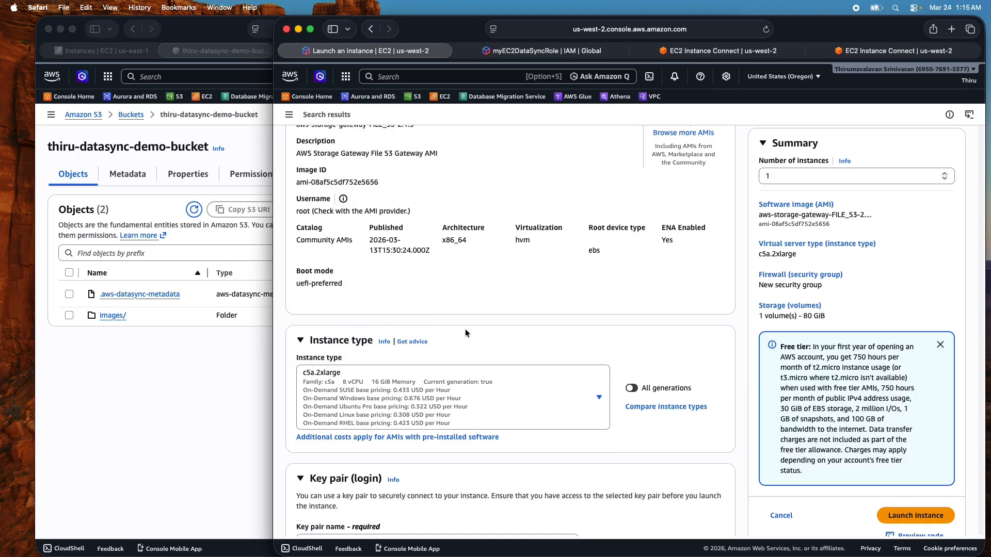
- Set the key pair for the instance to Proceed without a key pair (Not recommended)
scroll(595, 372, "down", 3)
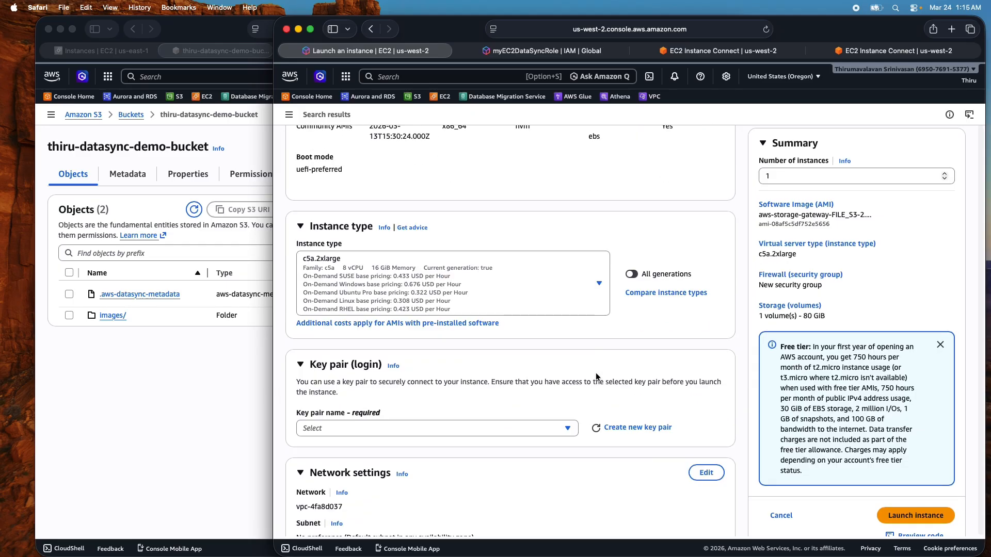
left_click(546, 429)
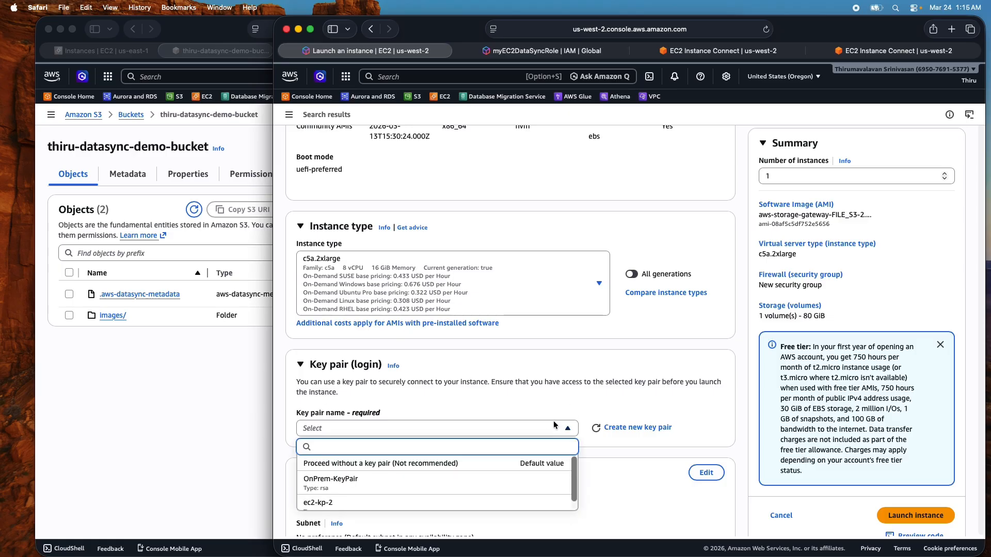
left_click(365, 464)
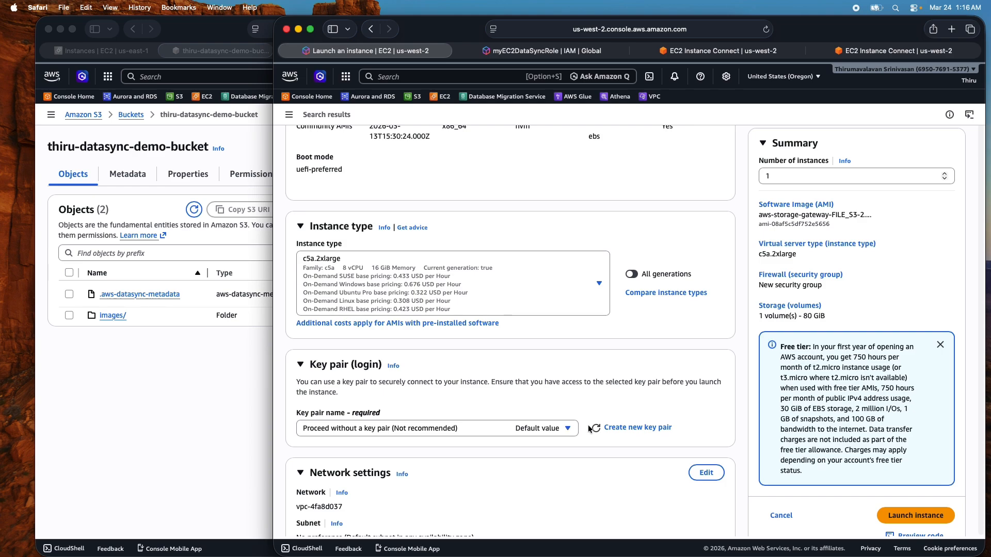
- Edit the network settings to use the OnPrem-DC-vpc VPC and enable auto-assignment of a public IP
scroll(567, 408, "down", 5)
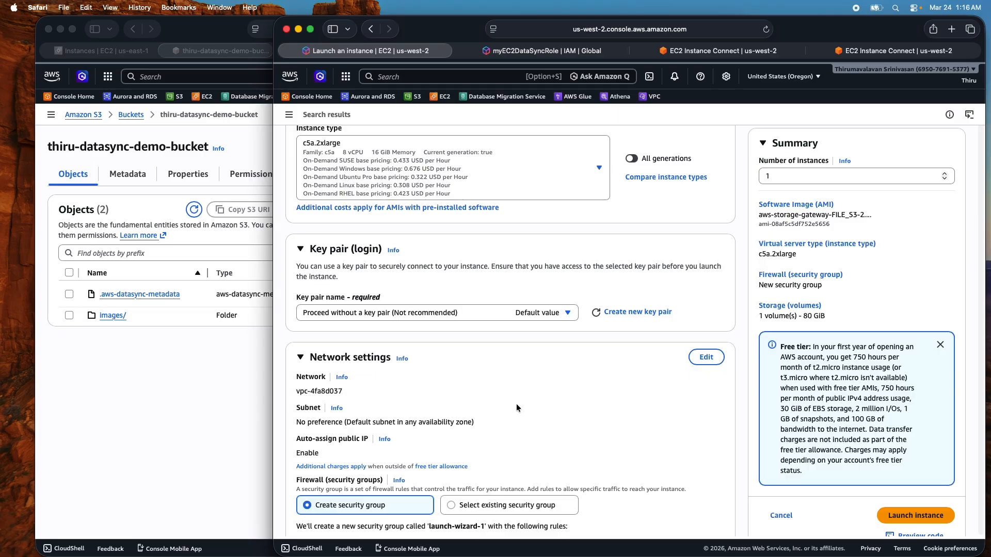
left_click(706, 357)
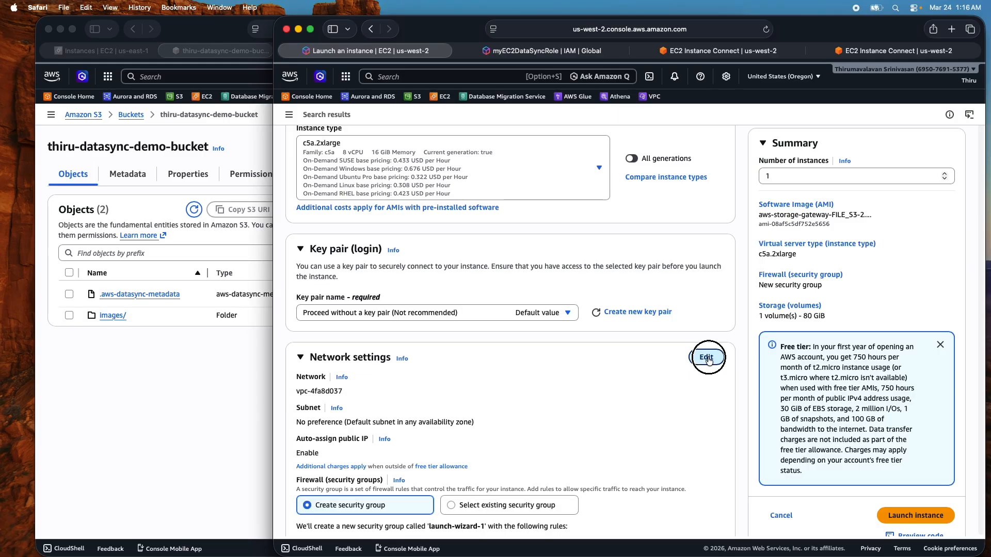
left_click(352, 395)
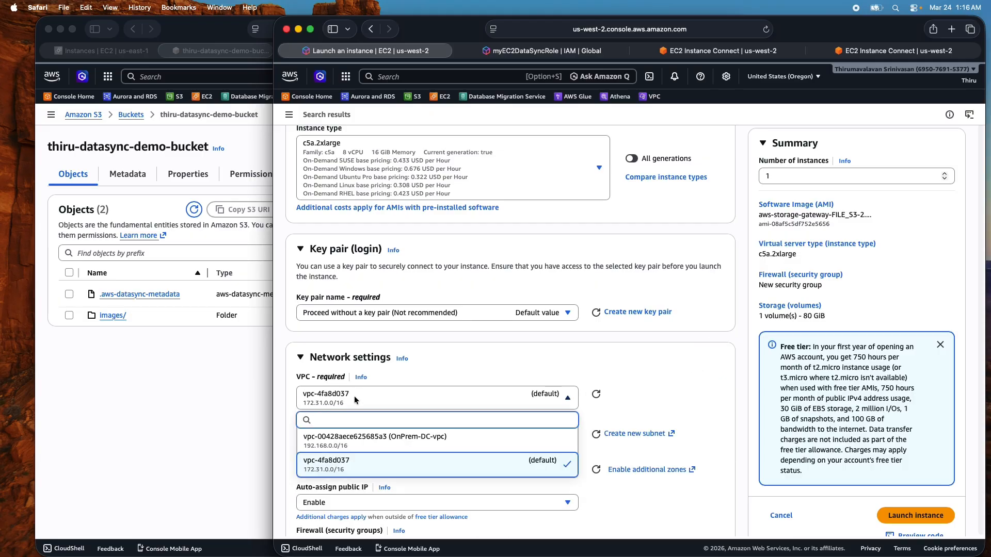
left_click(387, 447)
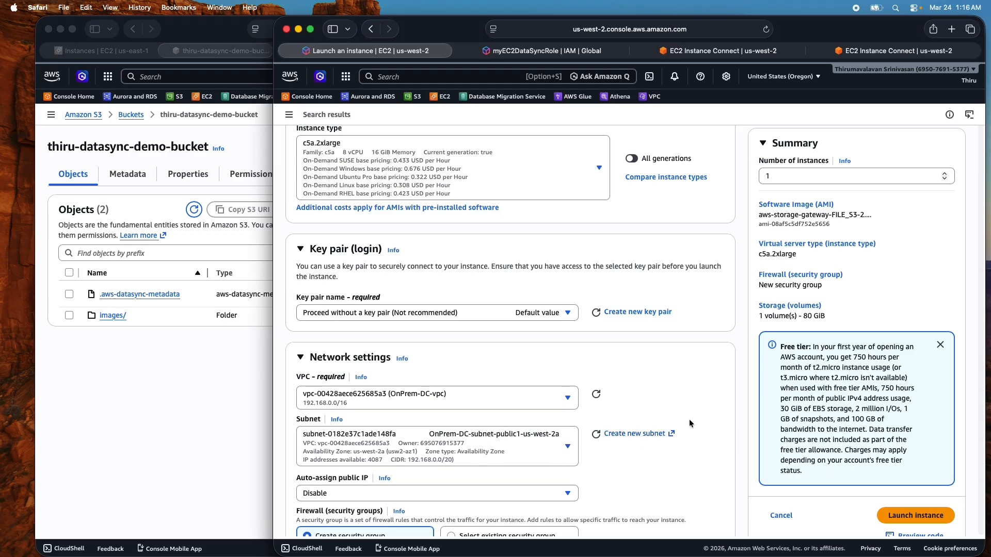
scroll(689, 419, "down", 2)
left_click(351, 437)
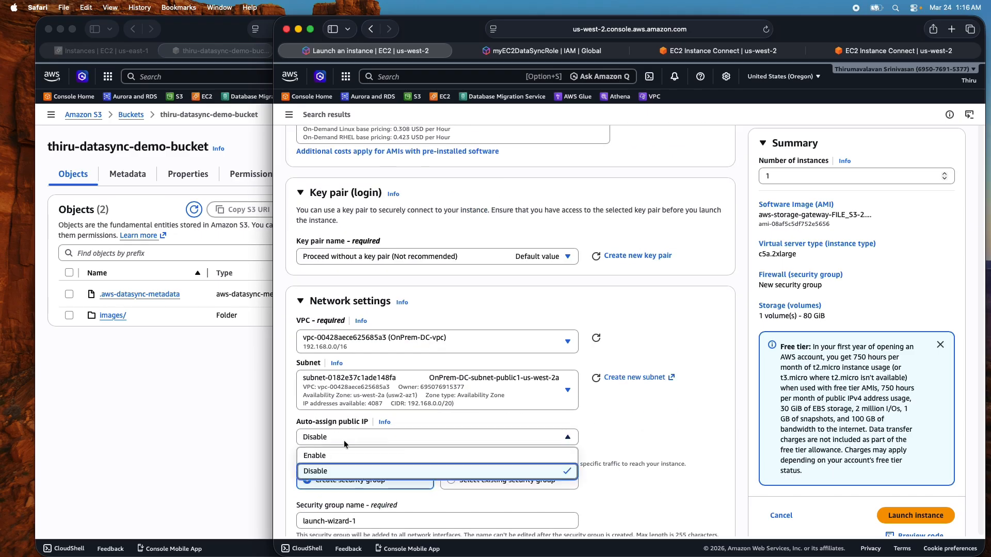
left_click(318, 455)
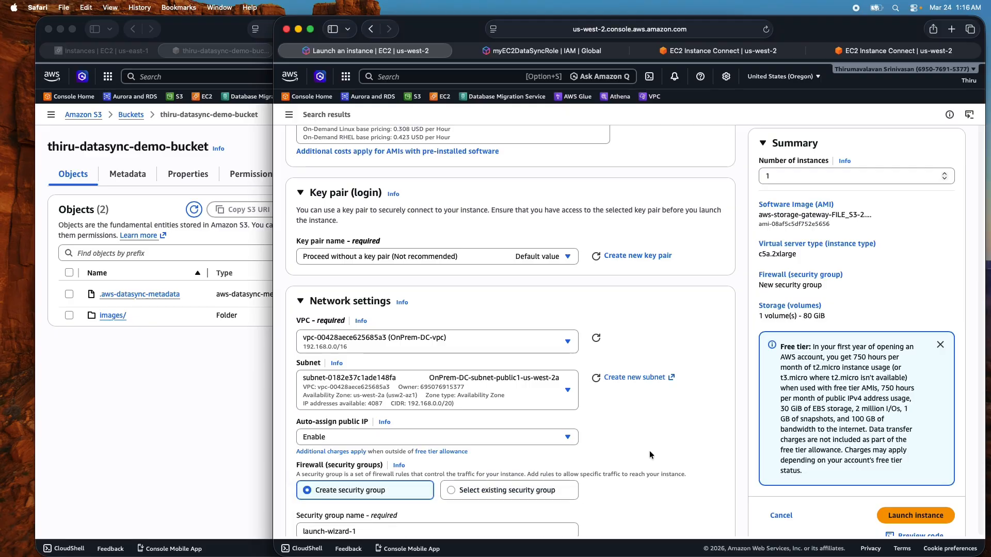
- Assign the existing security group HTTPAccessSG to the instance instead of creating a new one
scroll(649, 451, "down", 3)
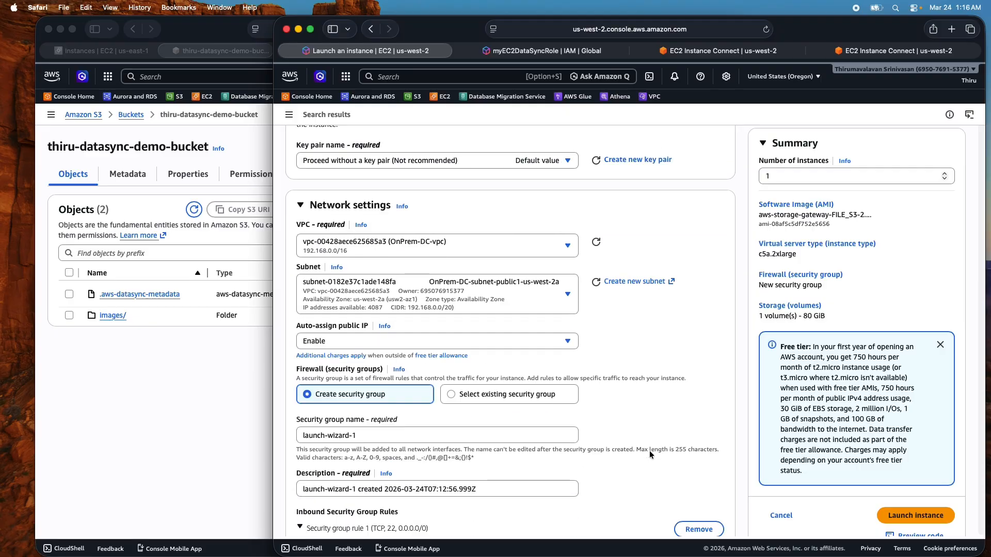
left_click(450, 395)
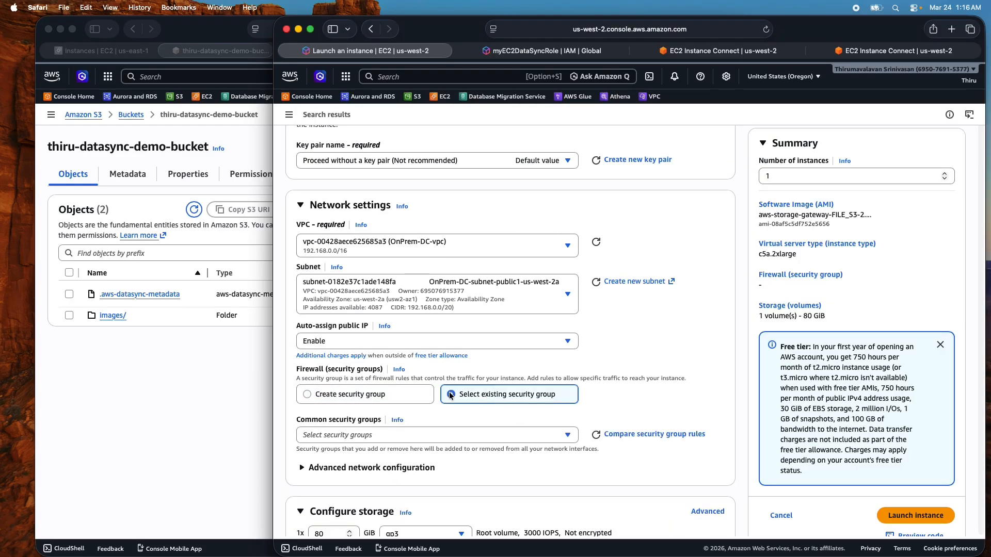
left_click(387, 436)
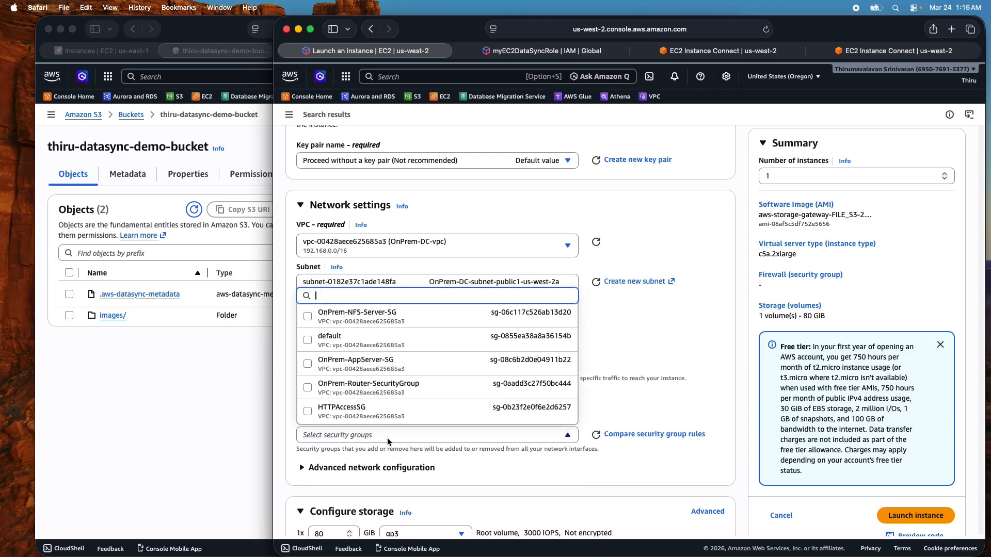
left_click(365, 411)
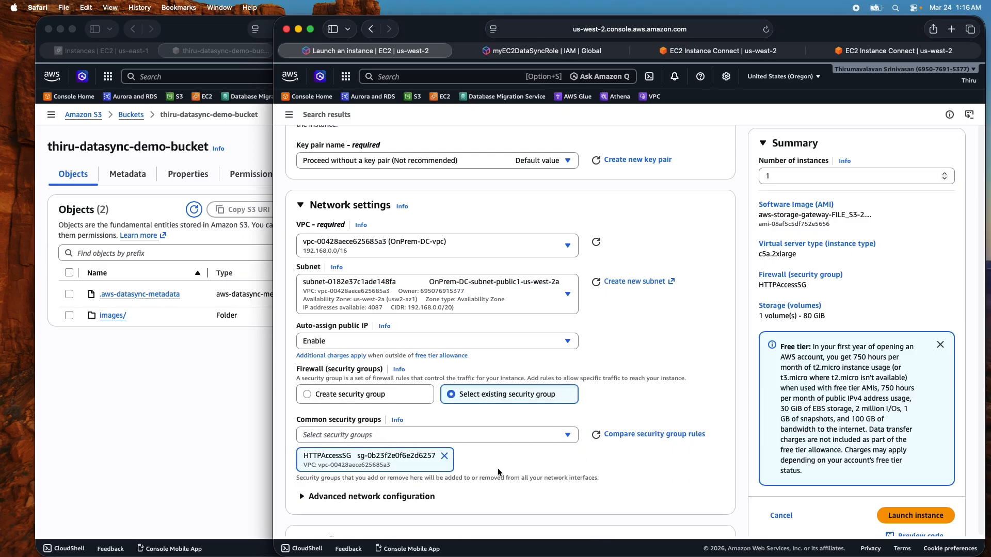
- Add a second EBS volume to the instance storage and set its size to 300 GiB
scroll(526, 456, "down", 5)
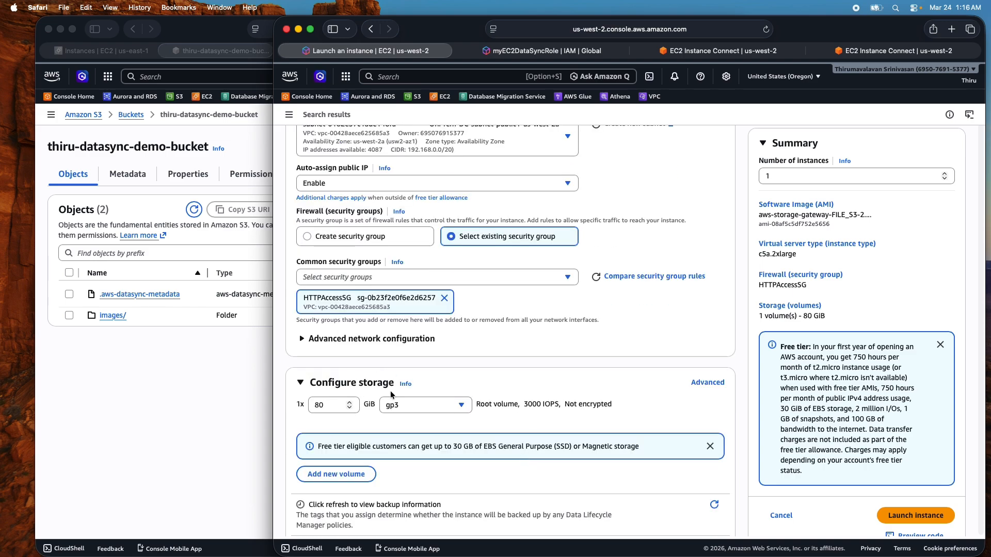
left_click(350, 474)
double_click(326, 449)
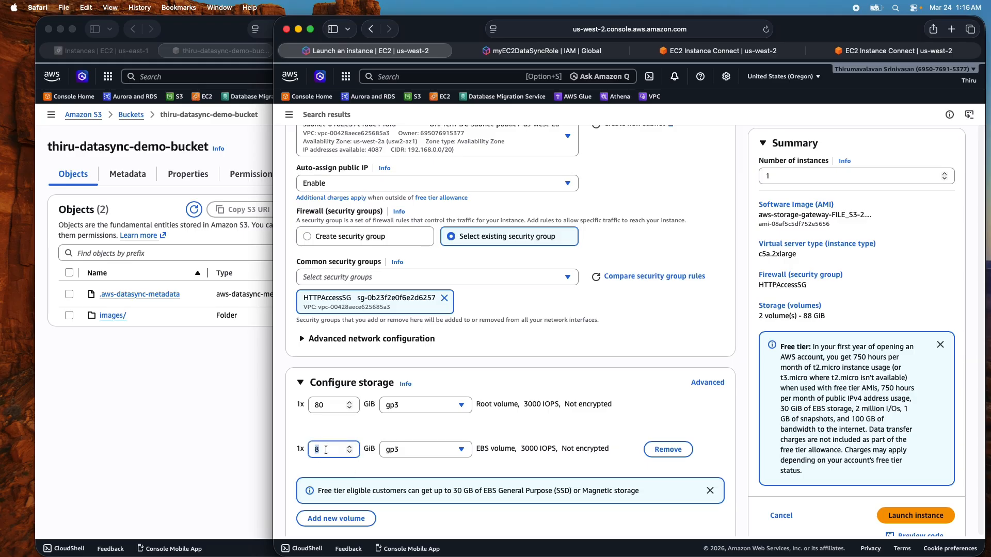
type("300")
- Expand the instance's advanced details to reach the IAM instance profile setting
scroll(516, 451, "down", 5)
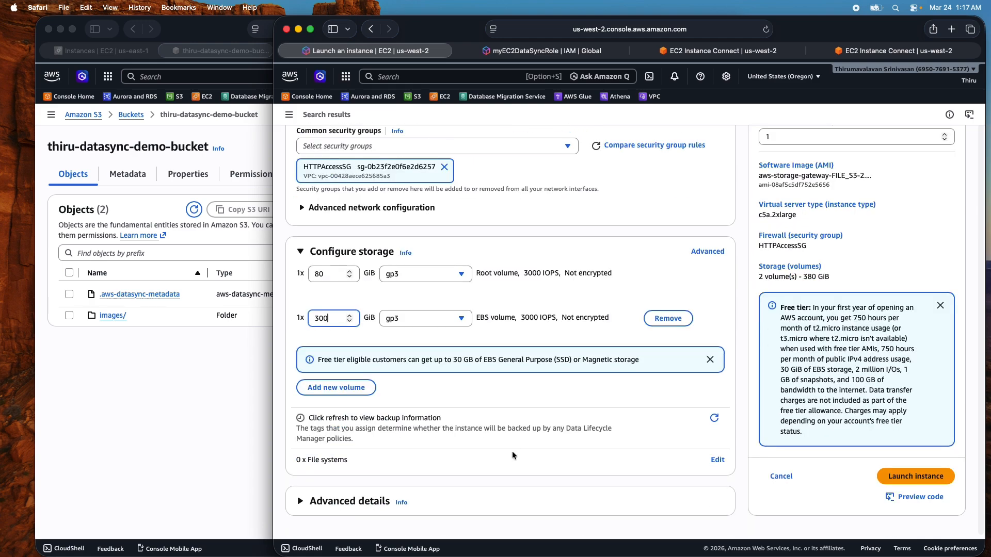
left_click(340, 501)
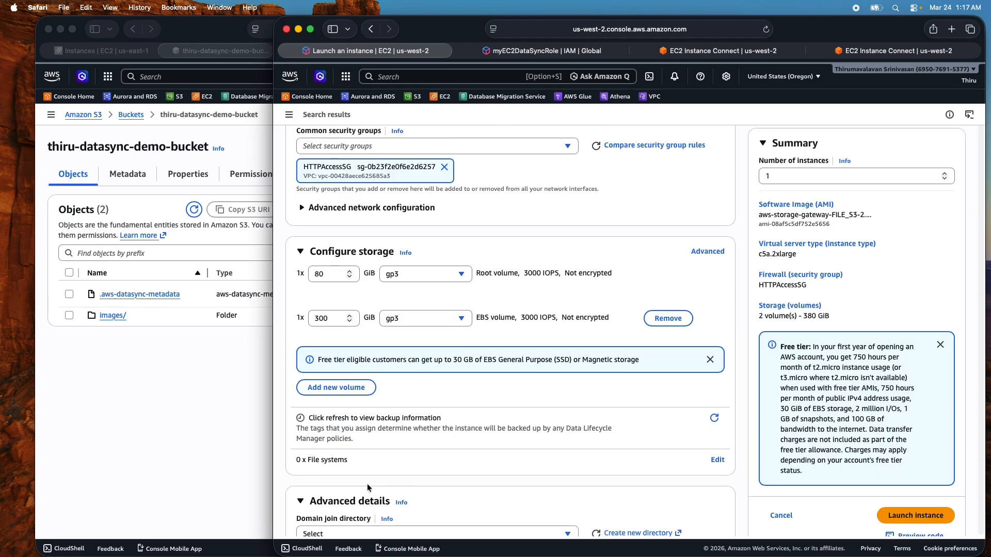
scroll(484, 441, "down", 3)
scroll(484, 441, "down", 2)
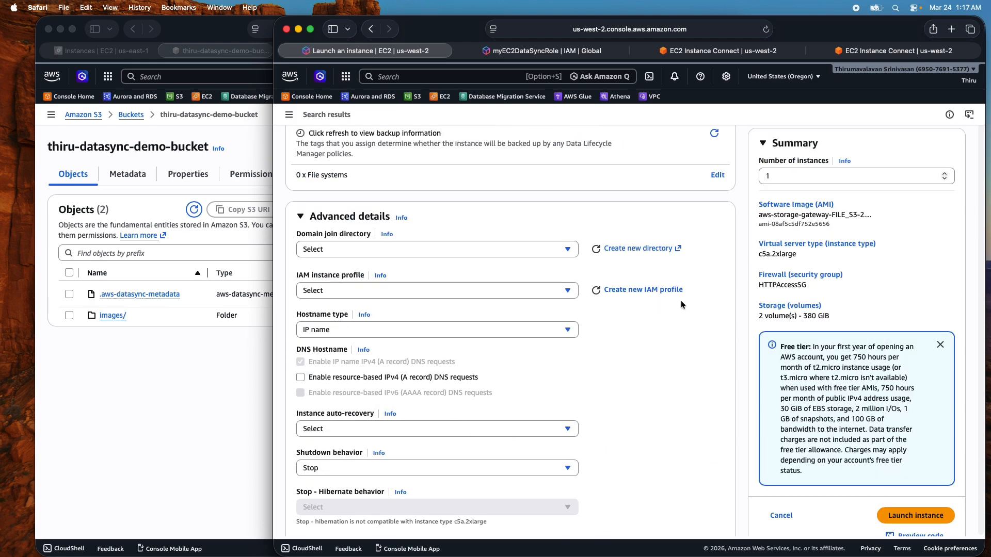
right_click(660, 290)
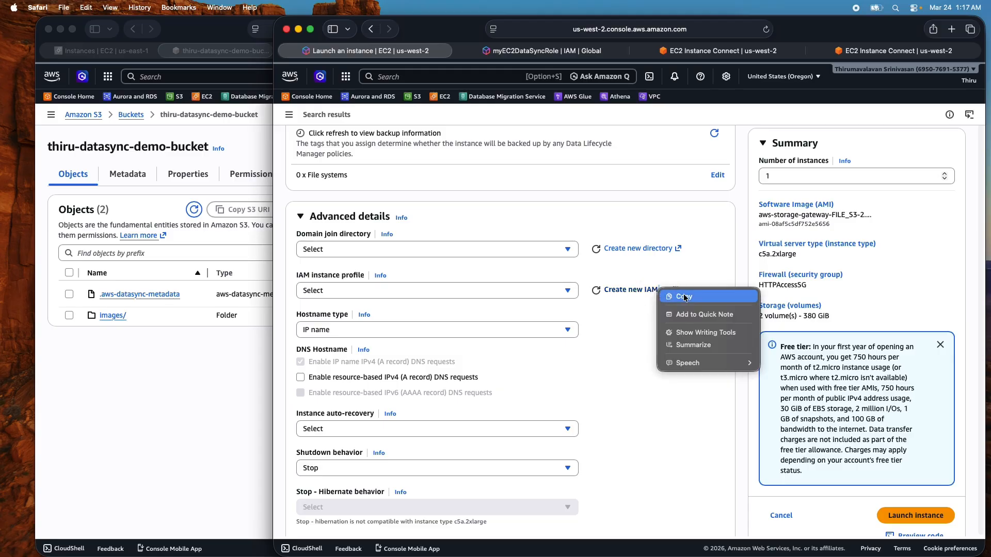
left_click(619, 326)
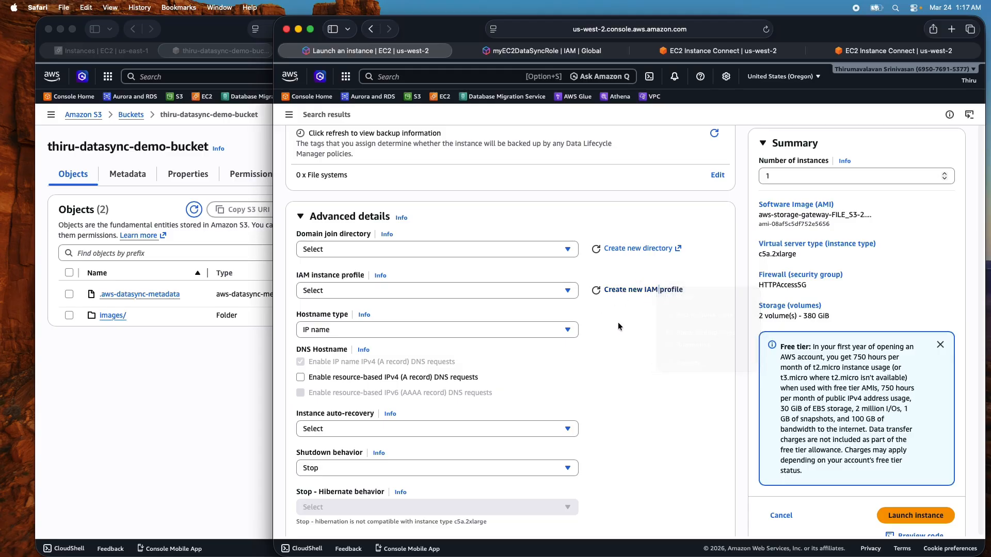
right_click(618, 293)
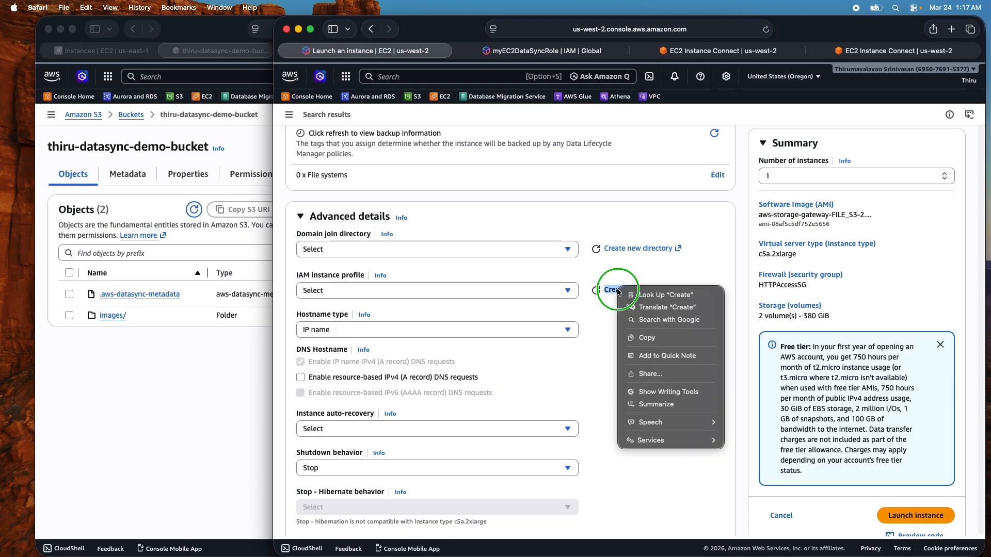
left_click(597, 309)
left_click(637, 290)
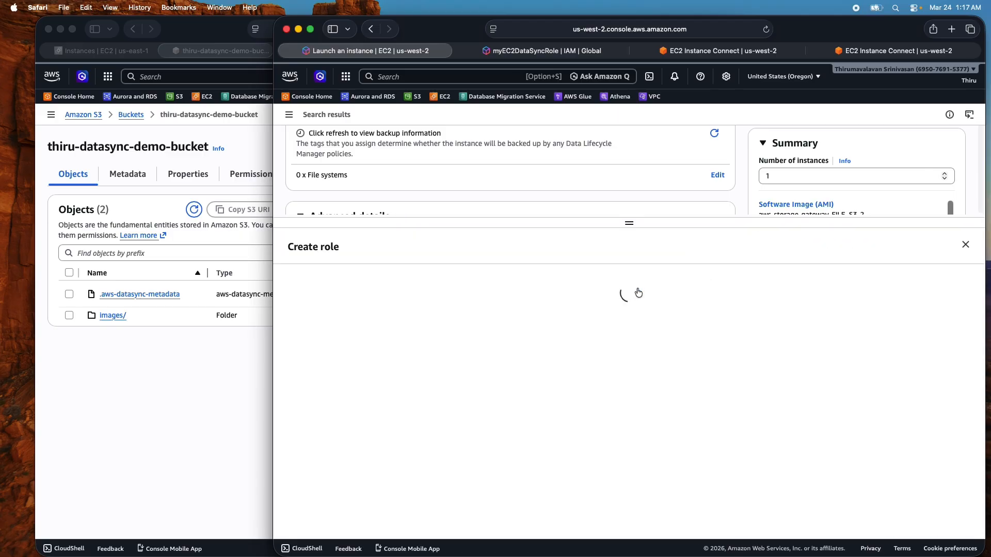
left_click(965, 246)
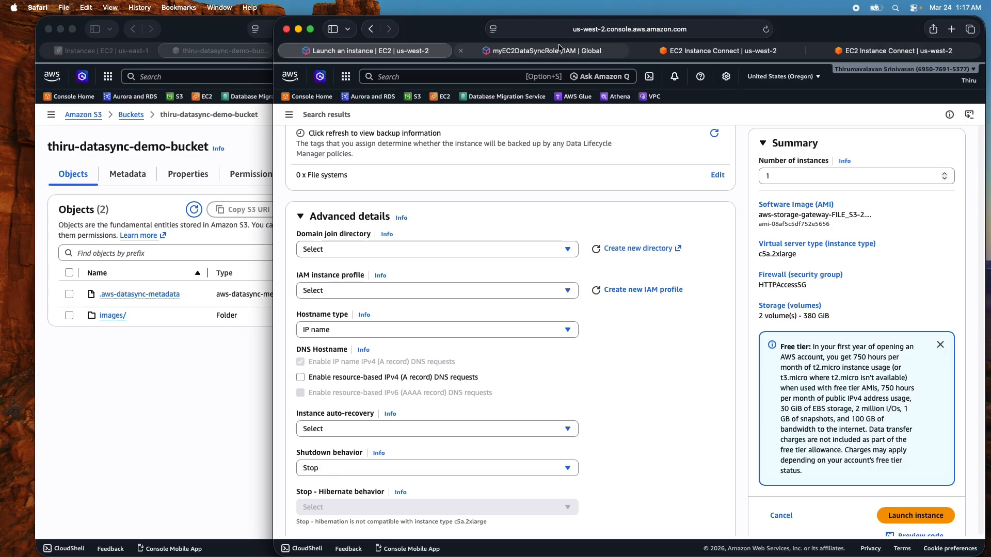
- Search the console for roles and open the IAM Roles page in a new tab
left_click(482, 76)
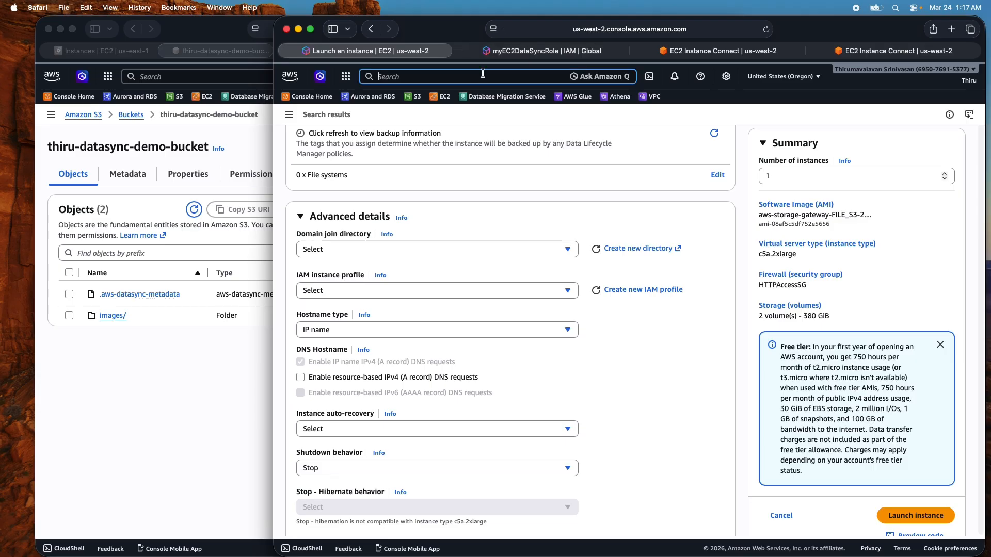
type("roles")
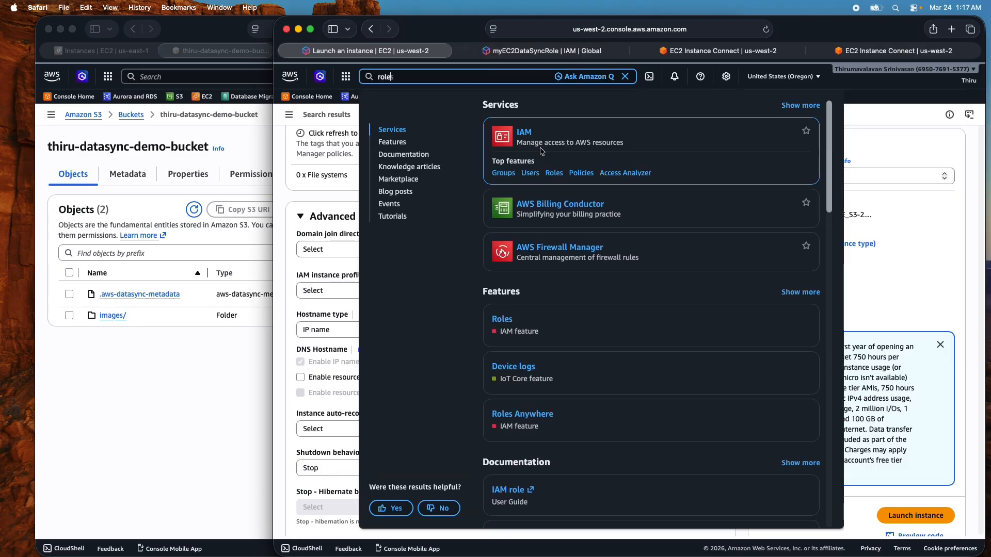
right_click(556, 174)
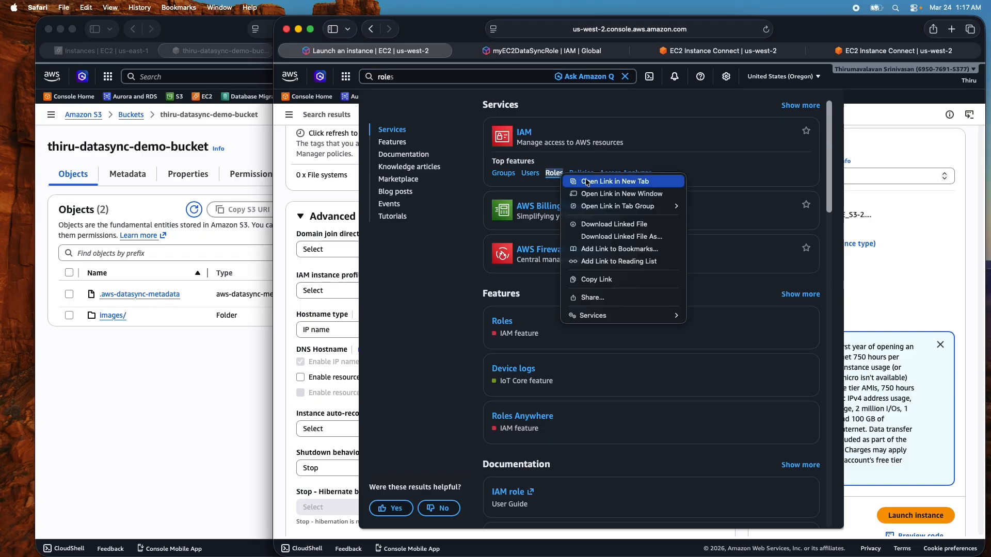
left_click(587, 182)
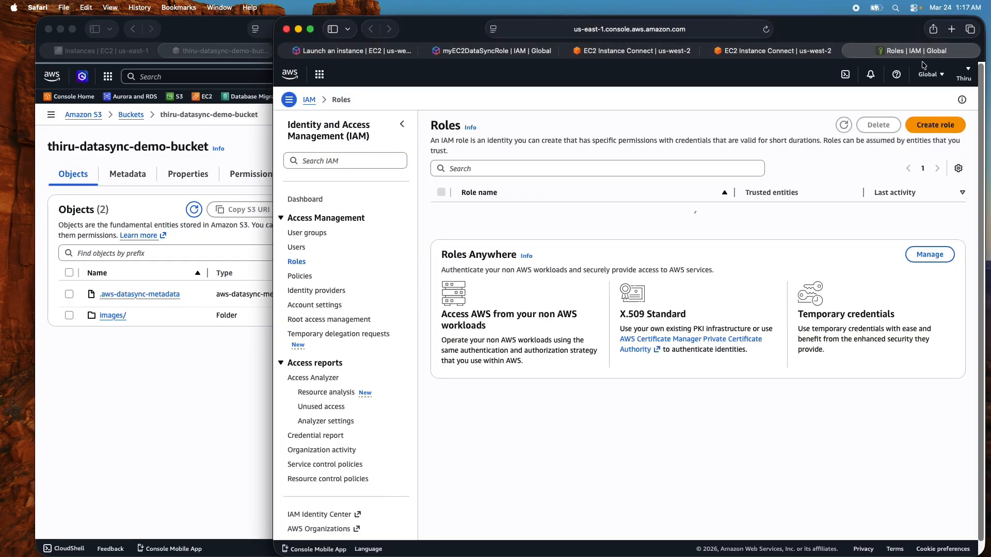
- Start creating an IAM role for an AWS service with EC2 as the use case and continue to its permissions
left_click(944, 144)
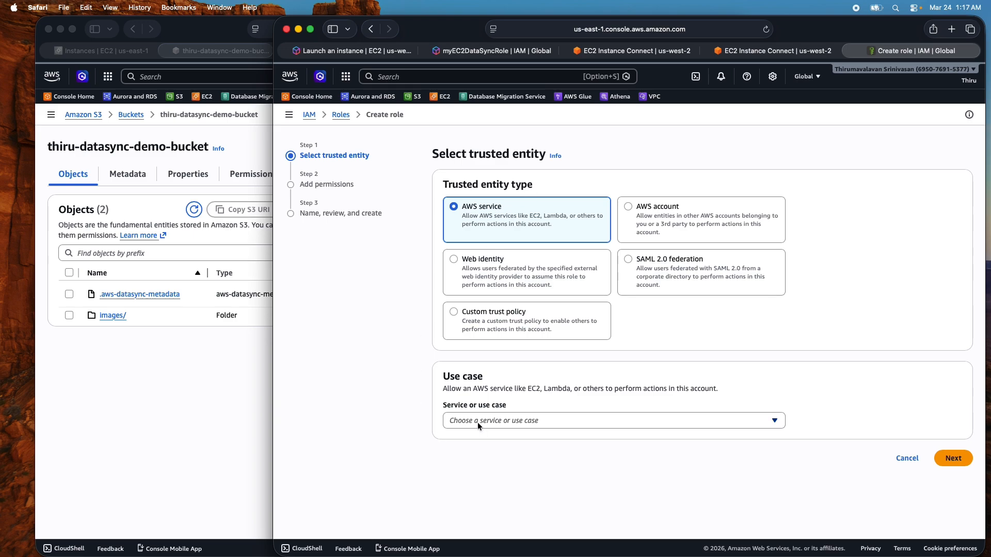
left_click(477, 421)
left_click(469, 125)
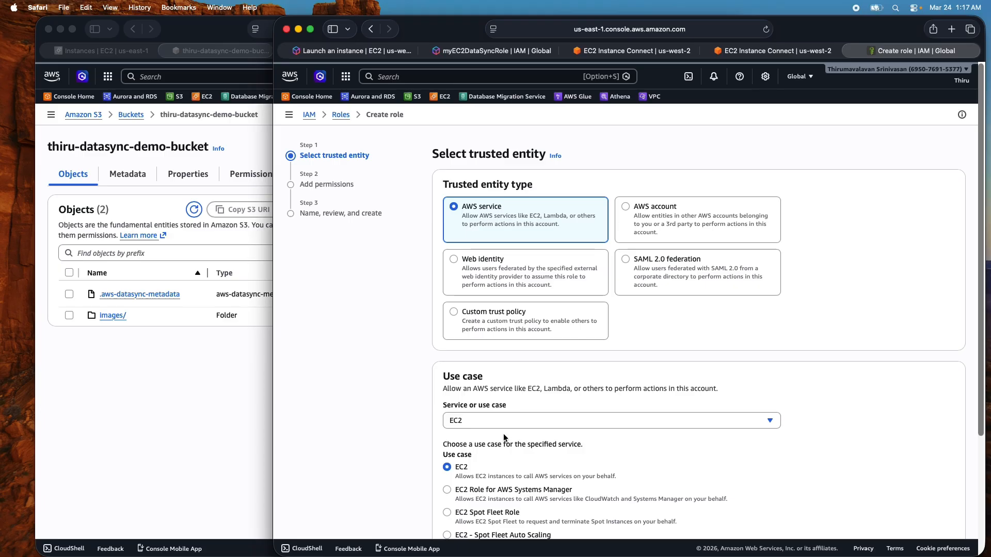
scroll(516, 423, "down", 5)
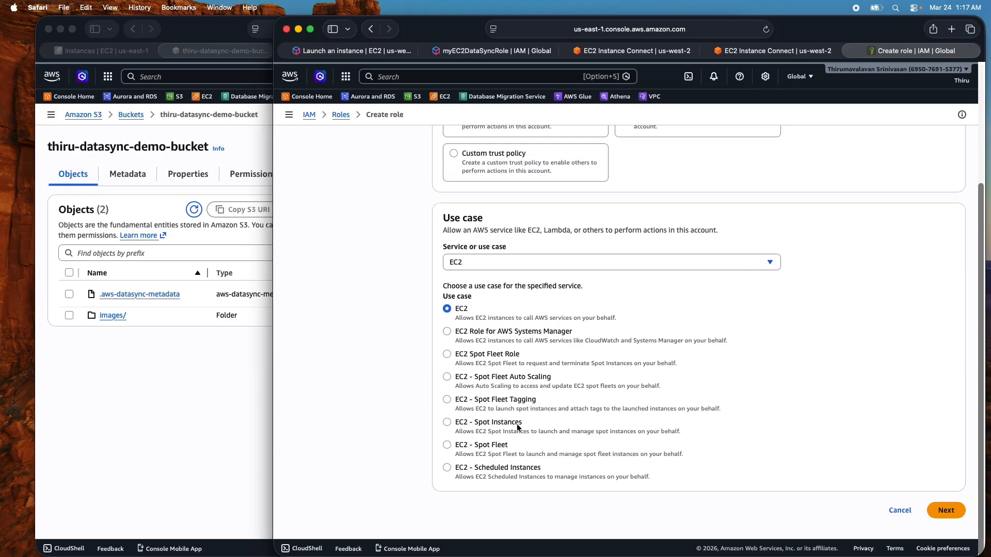
left_click(946, 510)
- Filter the permissions policies by storage, attach AWSStorageGatewayFullAccess to the role and continue to the review stage
left_click(496, 230)
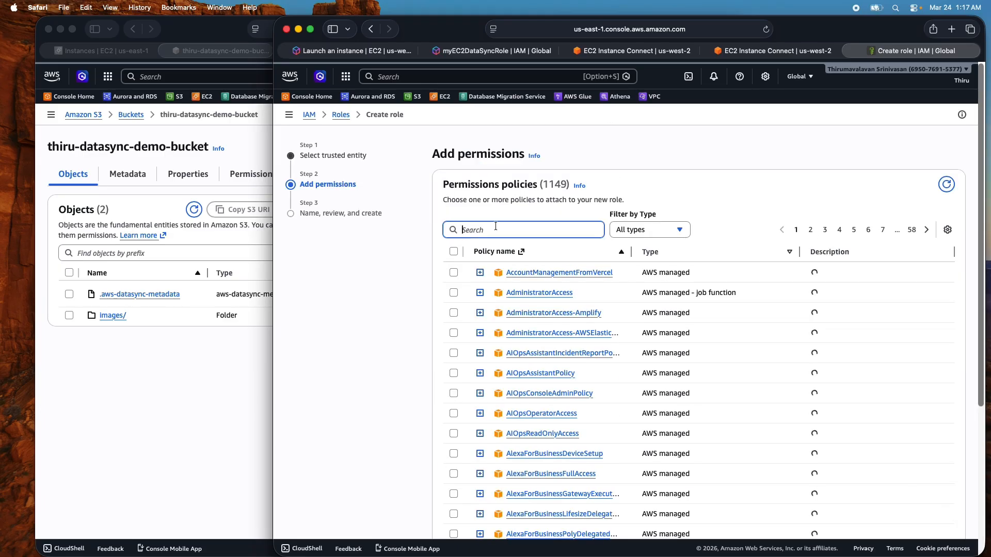
type("st")
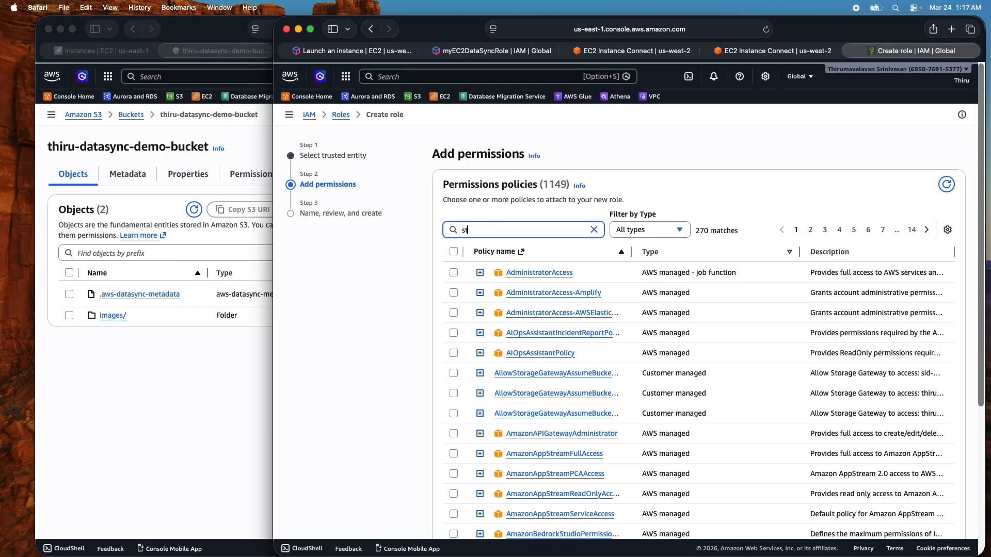
type("orage")
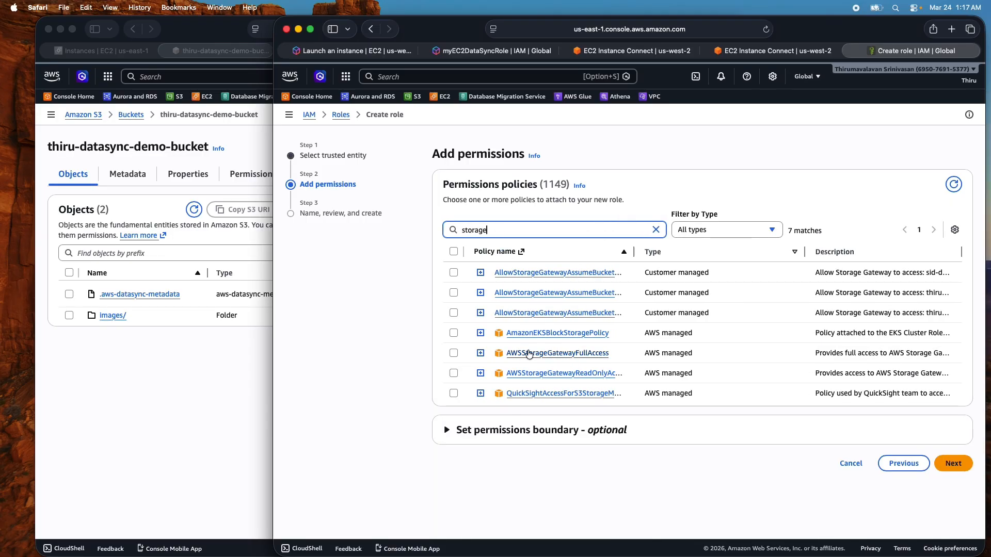
left_click(454, 353)
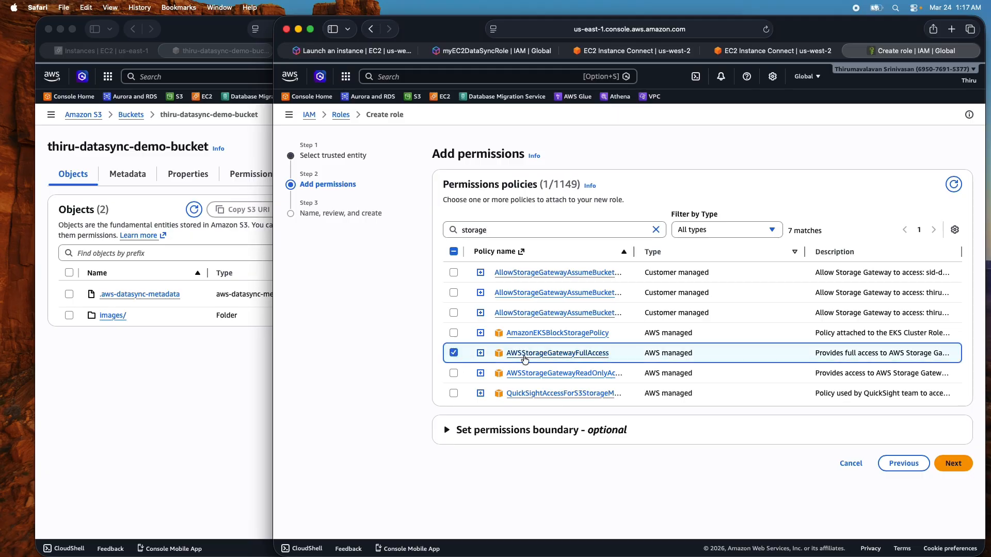
left_click(947, 467)
- Name the role myEC2StorageGWAccessRole and create it
left_click(496, 229)
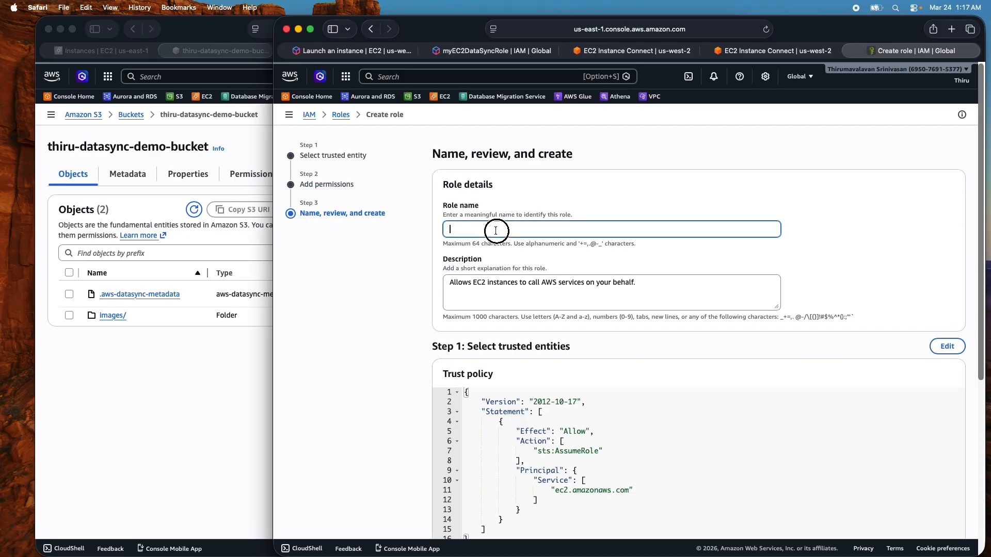
type("myEC2StorageGW")
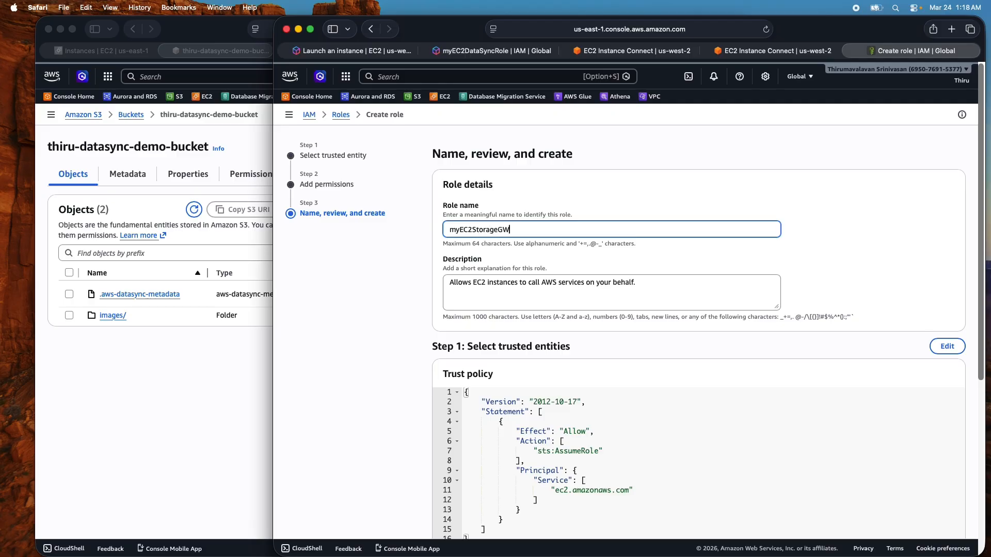
type("AccessRole")
scroll(856, 384, "down", 5)
left_click(935, 510)
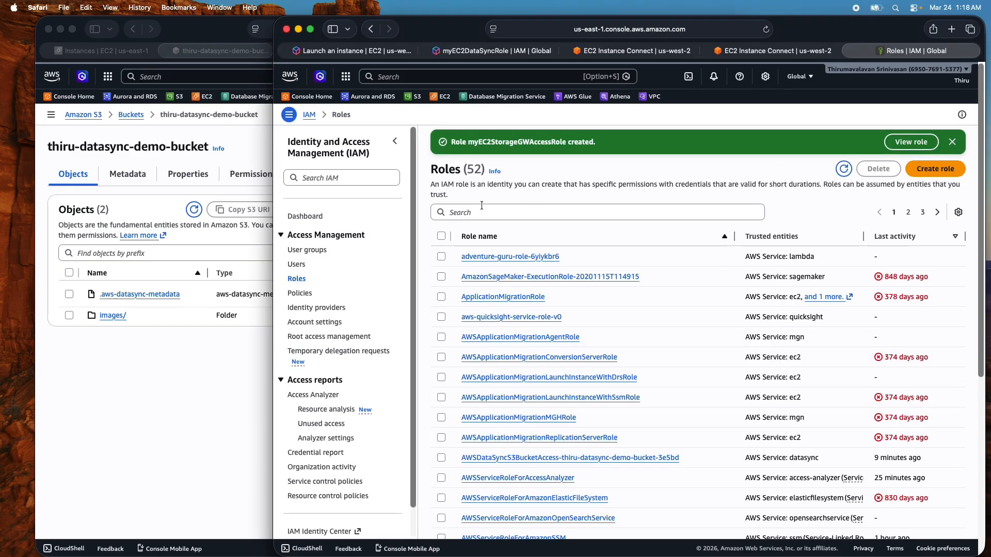
- Filter the IAM roles by my, open myEC2StorageGWAccessRole and check its trust relationships and attached permissions
left_click(485, 212)
type("my")
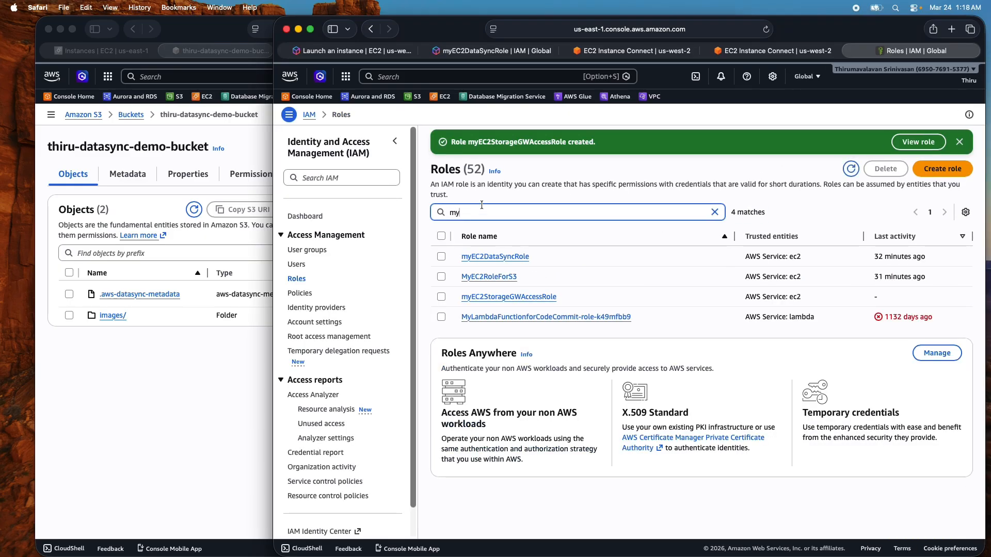
left_click(482, 298)
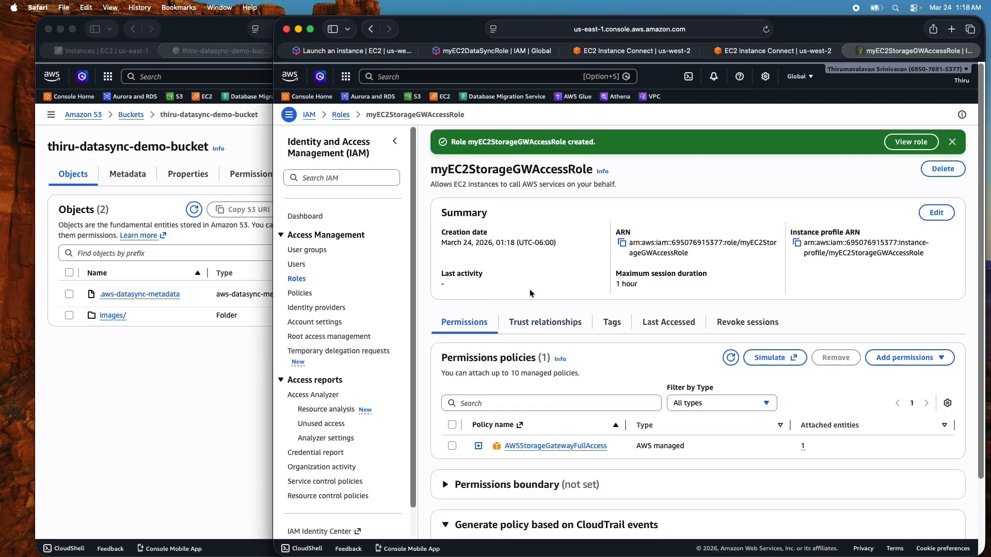
left_click(547, 324)
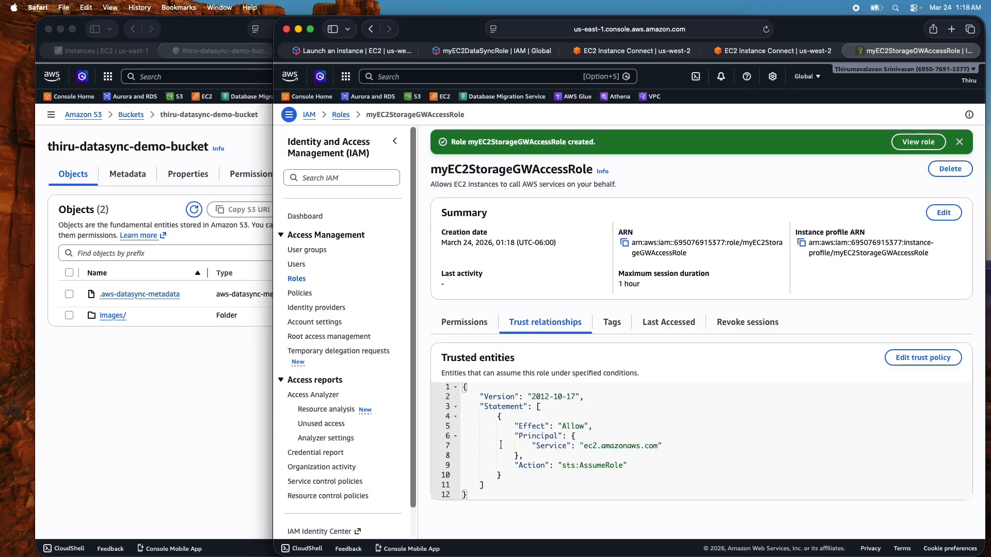
left_click(465, 323)
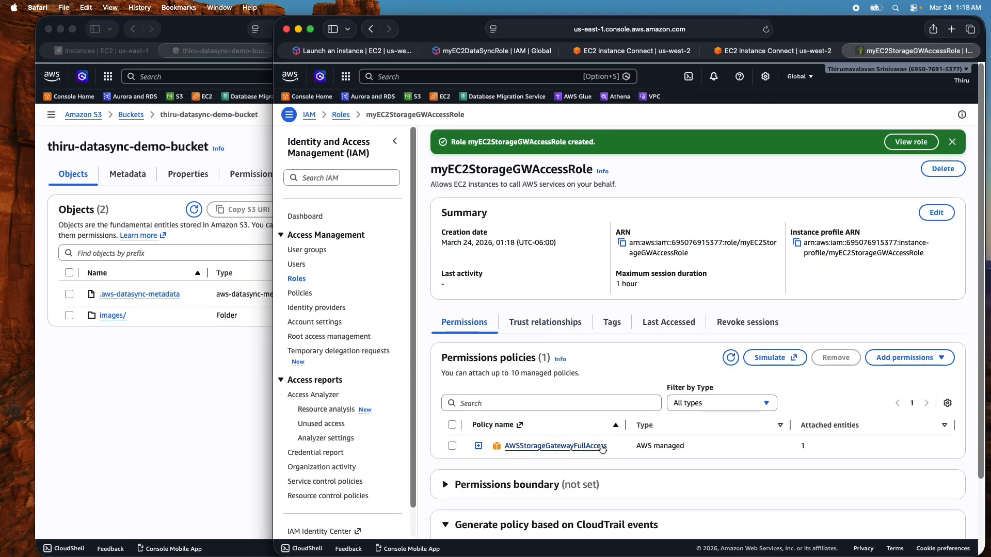
- Return to the EC2 instance launch page, refresh the IAM instance profiles and choose myEC2StorageGWAccessRole
left_click(757, 55)
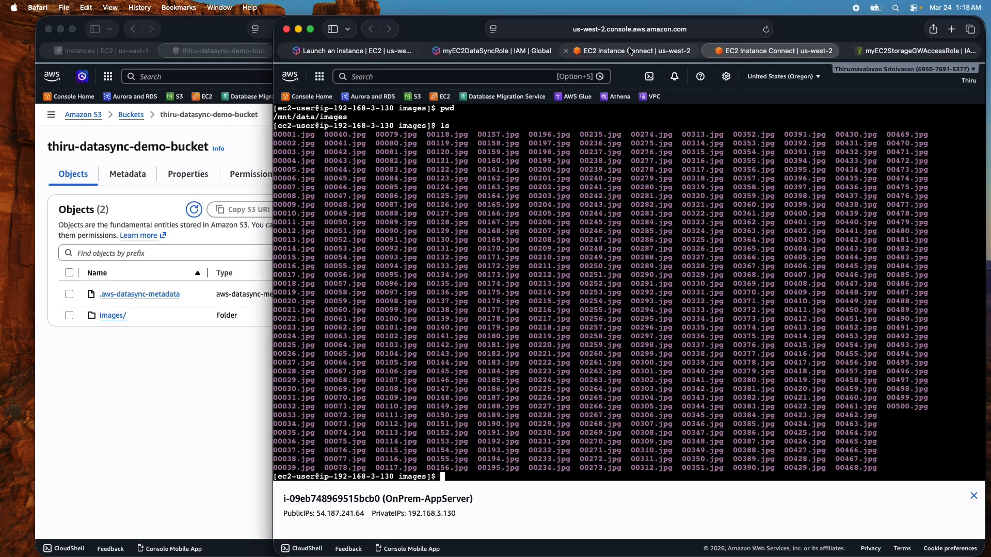
left_click(498, 51)
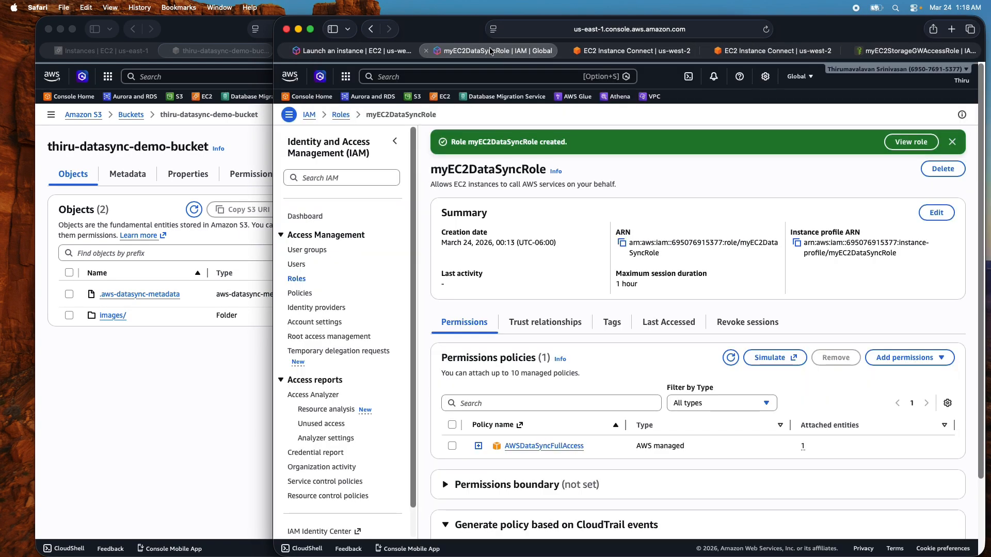
left_click(386, 51)
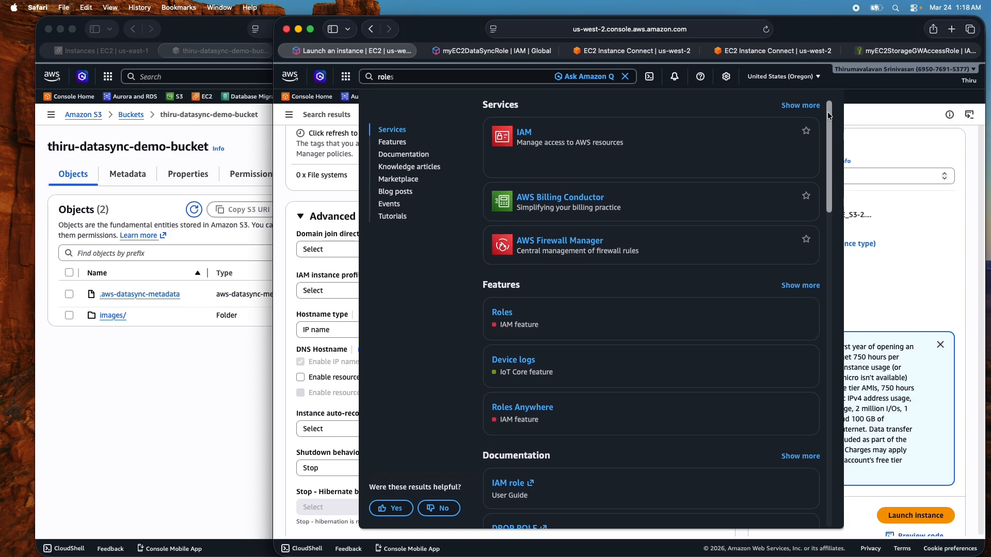
left_click(625, 76)
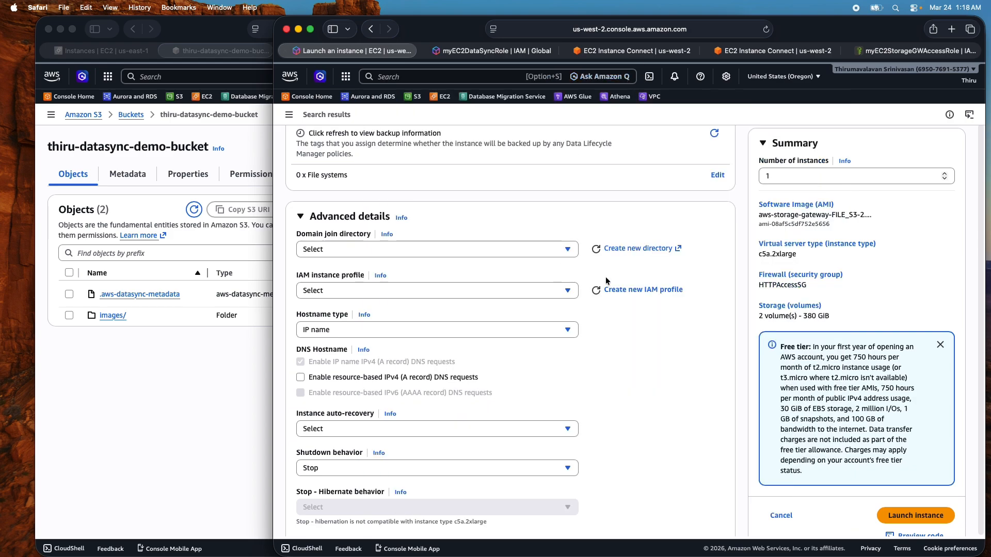
left_click(596, 292)
left_click(558, 293)
type("m")
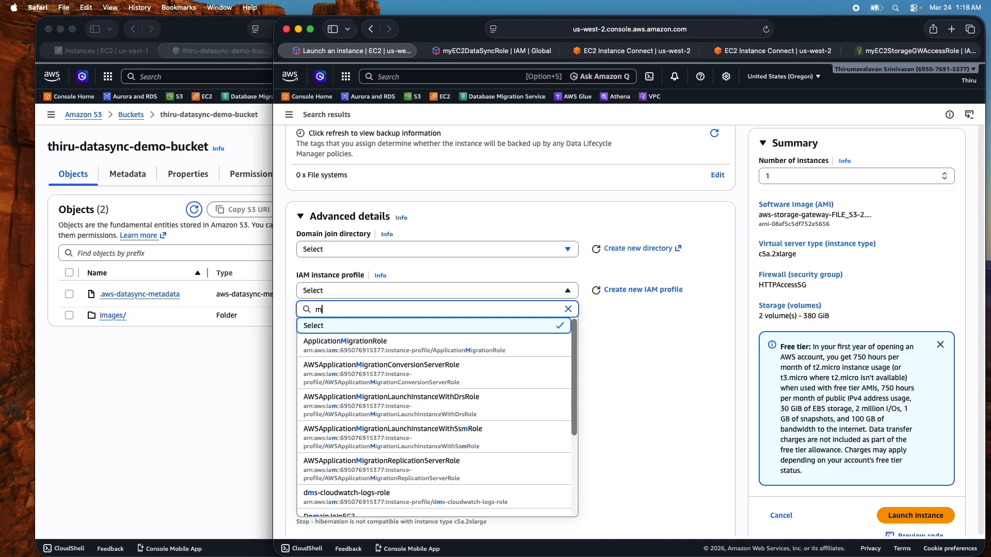
type("y")
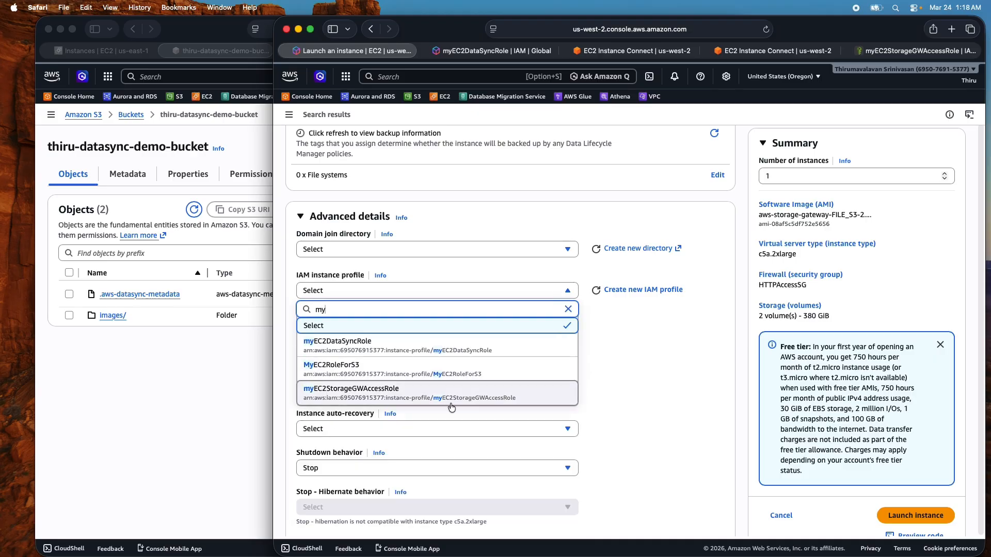
left_click(349, 392)
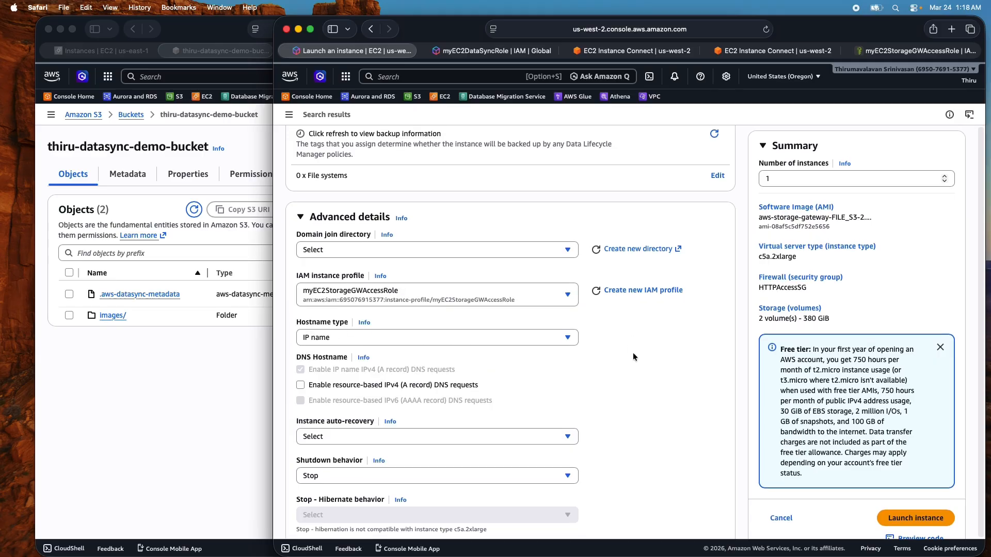
- Launch the storage gateway instance and open the list of all instances
scroll(634, 350, "down", 12)
scroll(633, 352, "down", 10)
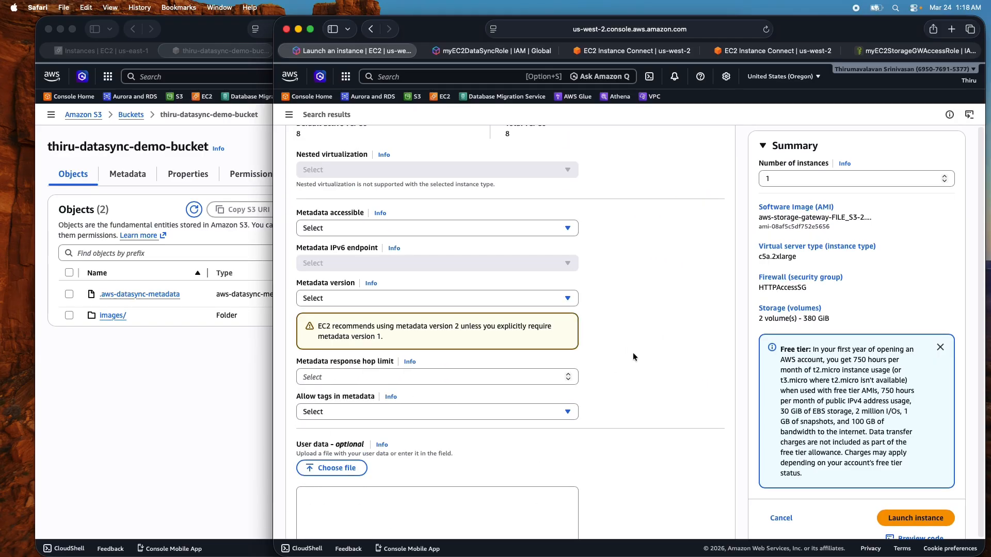
left_click(918, 480)
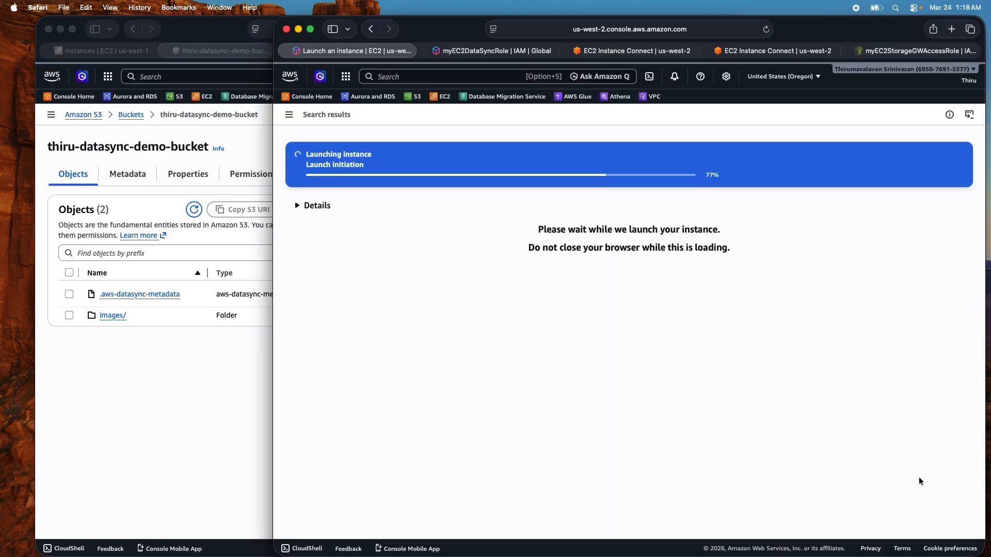
scroll(903, 497, "down", 2)
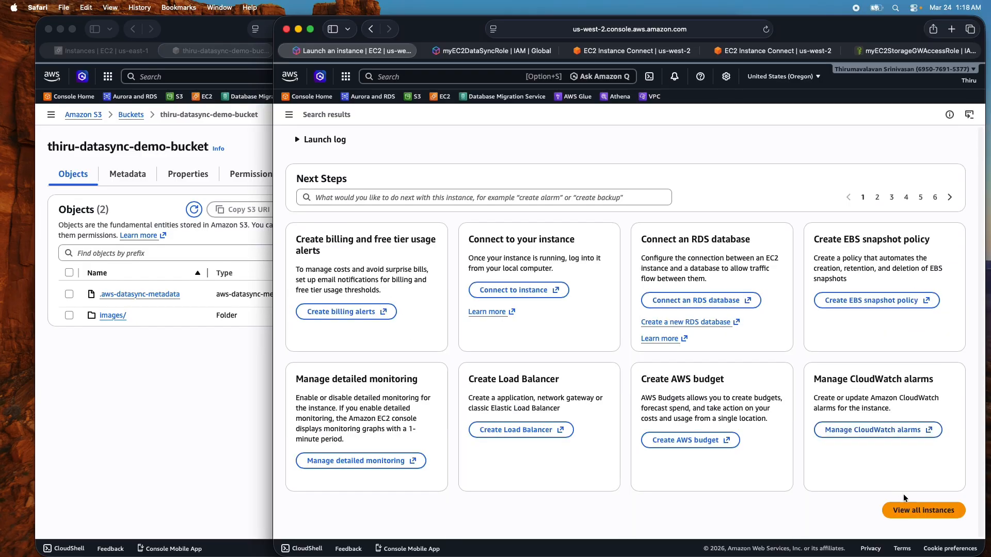
left_click(916, 513)
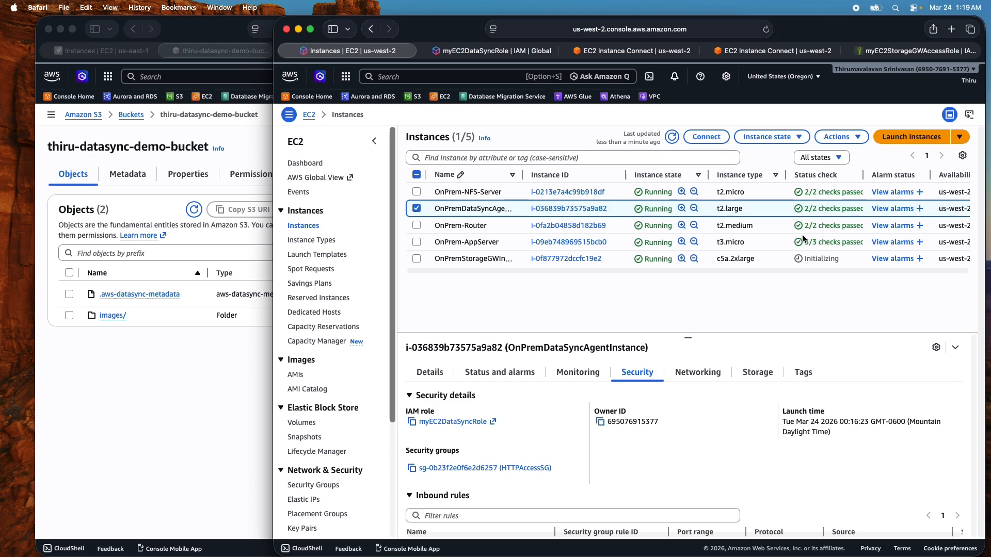
- Deselect the DataSync agent instance and select OnPremStorageGWInstance to examine its details
left_click(416, 209)
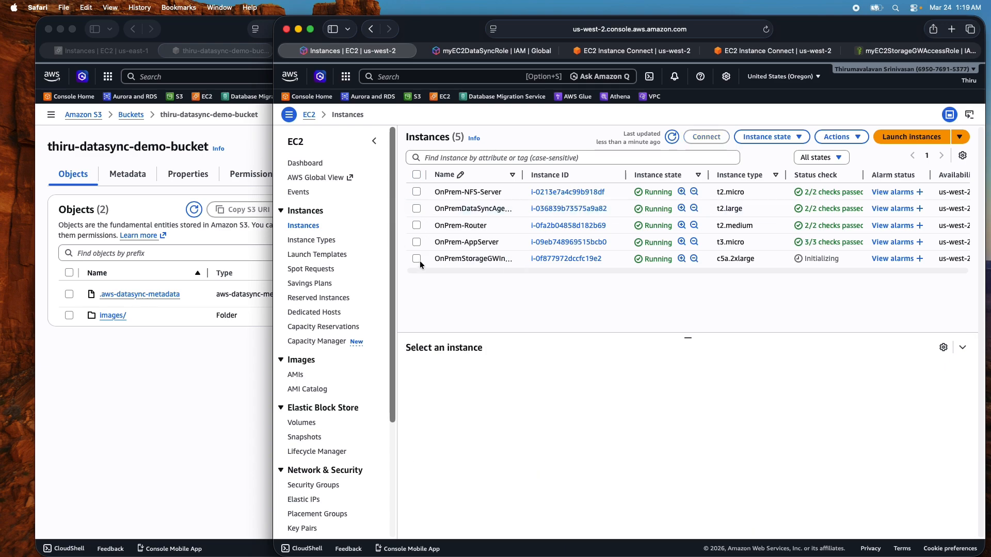
left_click(417, 259)
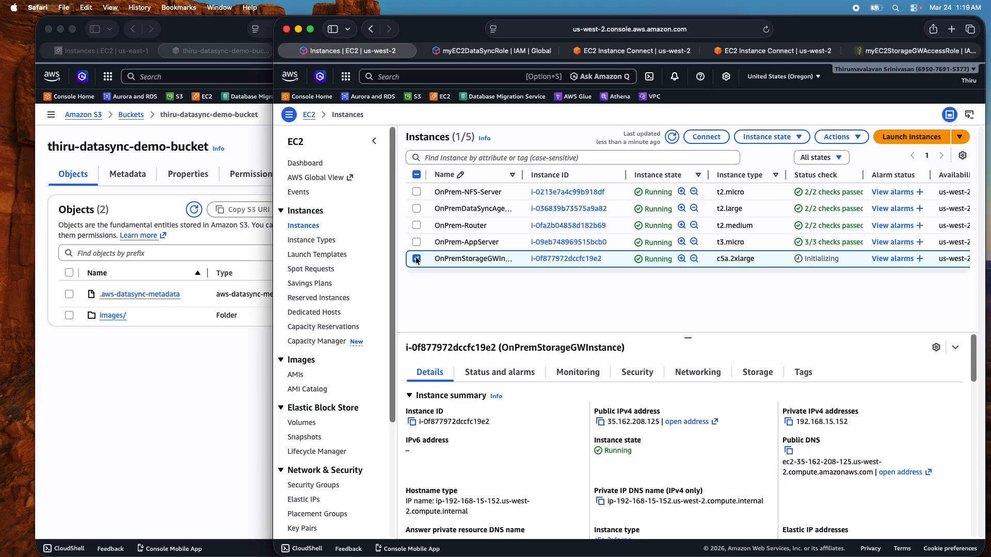
left_click(416, 259)
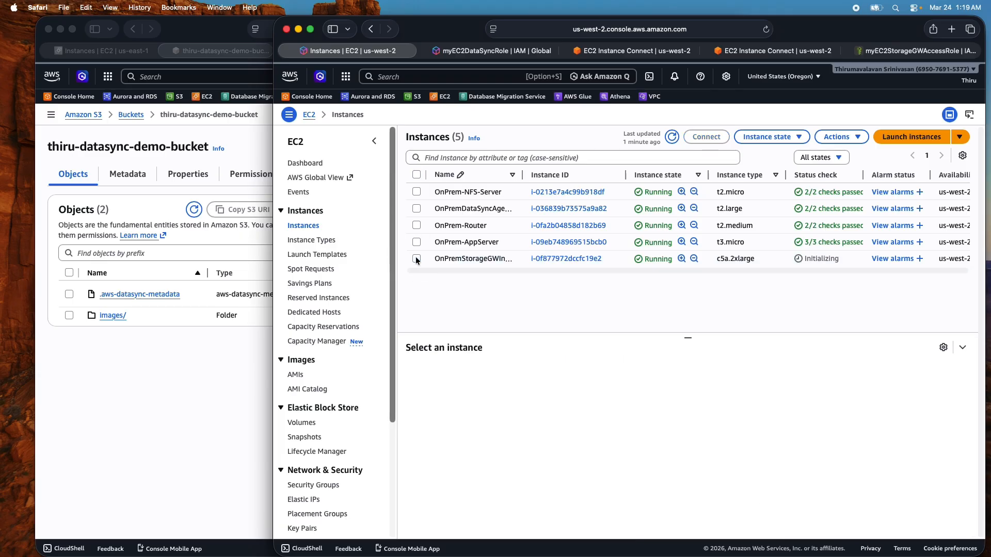
left_click(416, 259)
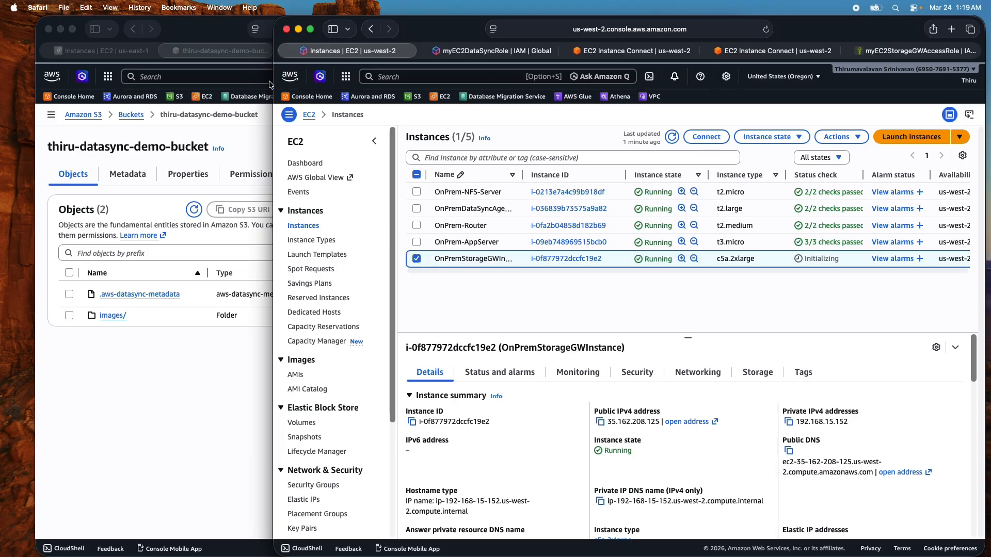
- Switch to the VPC console in the us-east-1 window, close CloudShell and show the unfiltered endpoints list
left_click(191, 30)
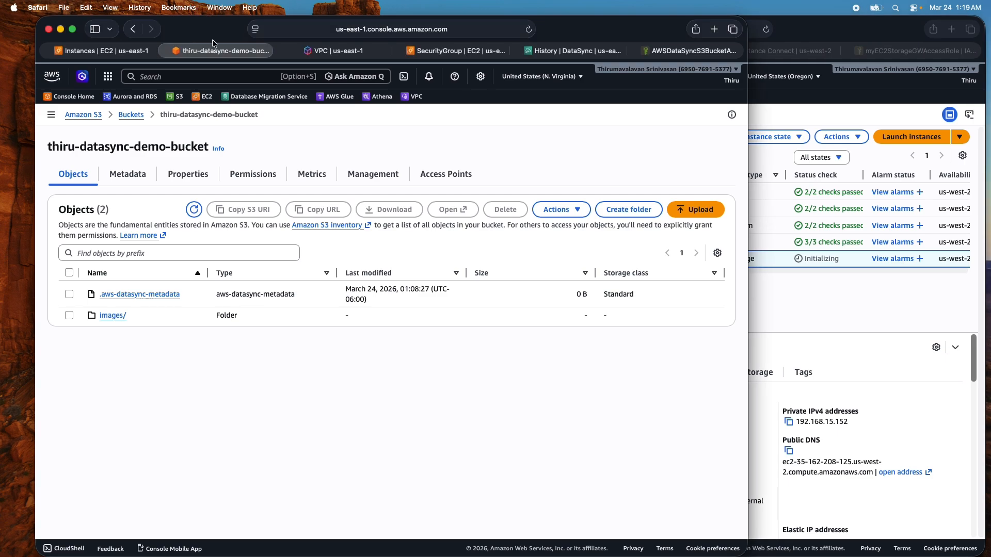
left_click(331, 51)
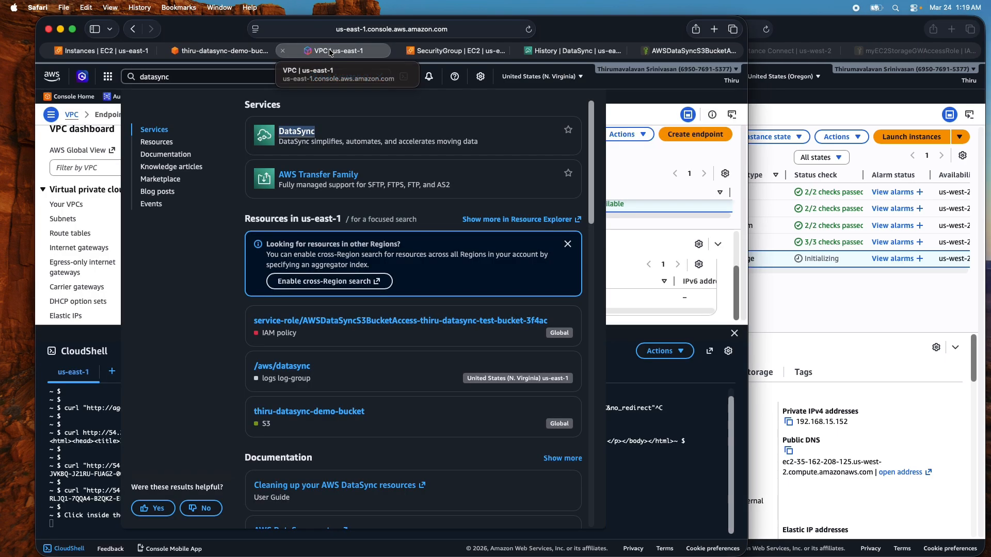
left_click(378, 76)
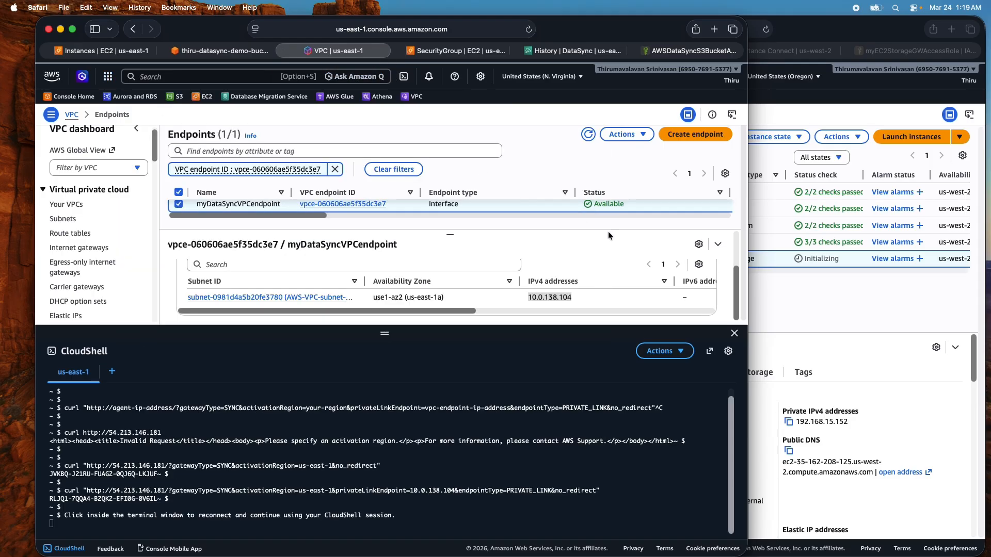
left_click(734, 335)
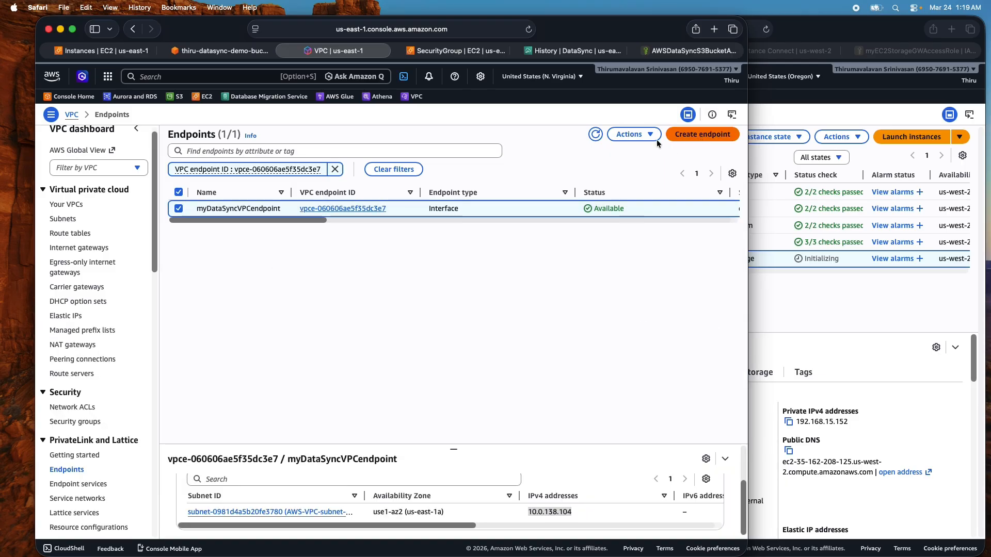
left_click(75, 469)
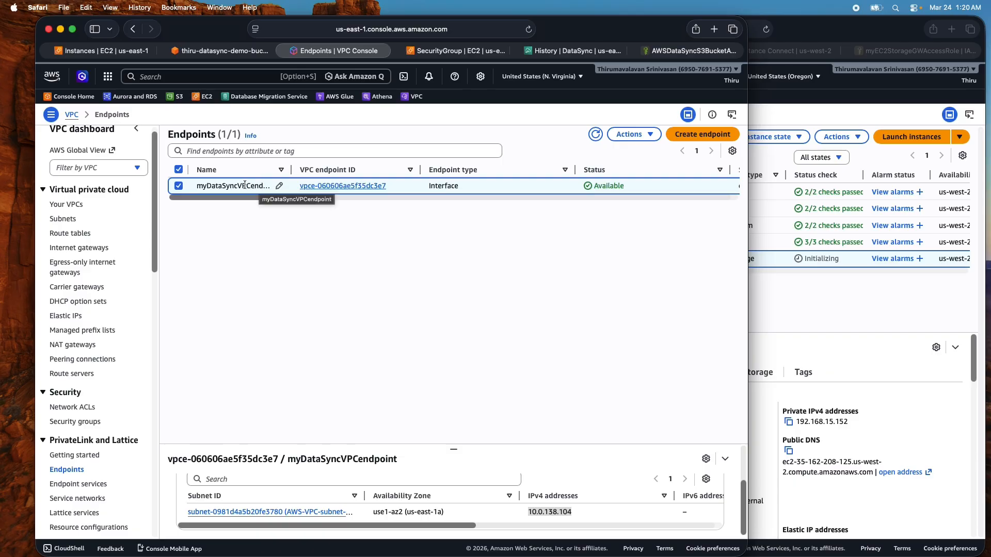
- Start creating a new VPC endpoint in us-east-1 and enter a name tag beginning with my
left_click(710, 134)
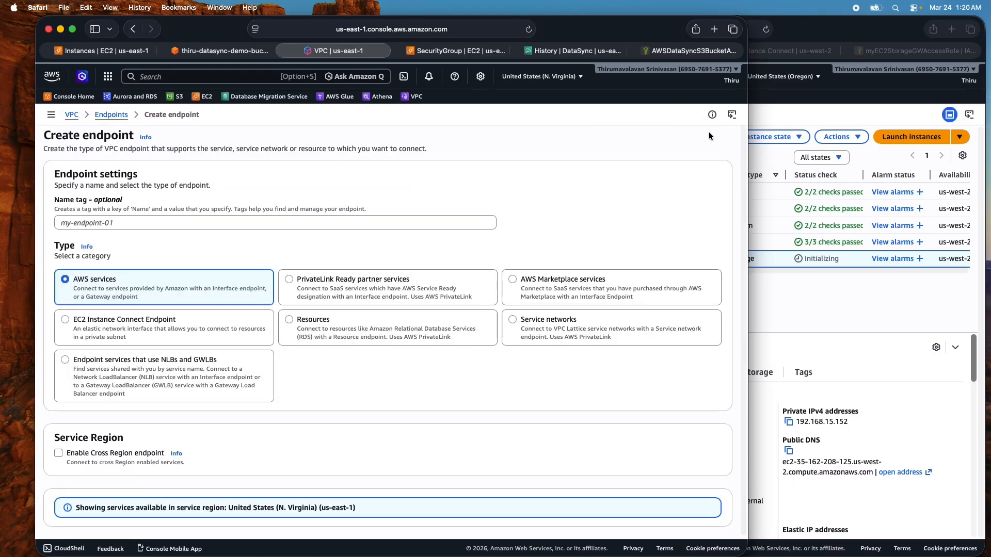
left_click(96, 222)
type("my")
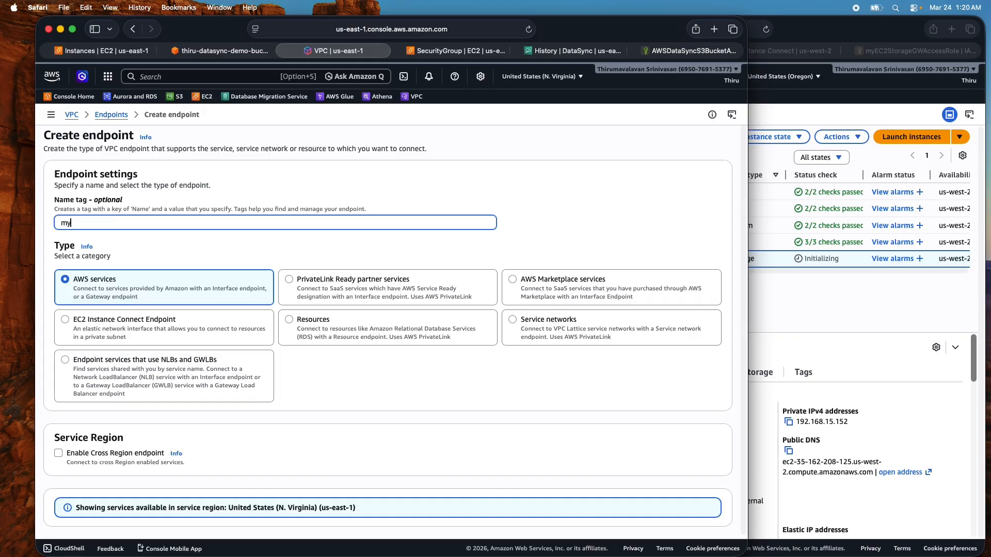
- Name the endpoint myStorageGWvpcEndpoint, filter the services by "storage" and select com.amazonaws.us-east-1.storagegateway
type("StorageGWvpcEndpoint")
scroll(178, 302, "down", 5)
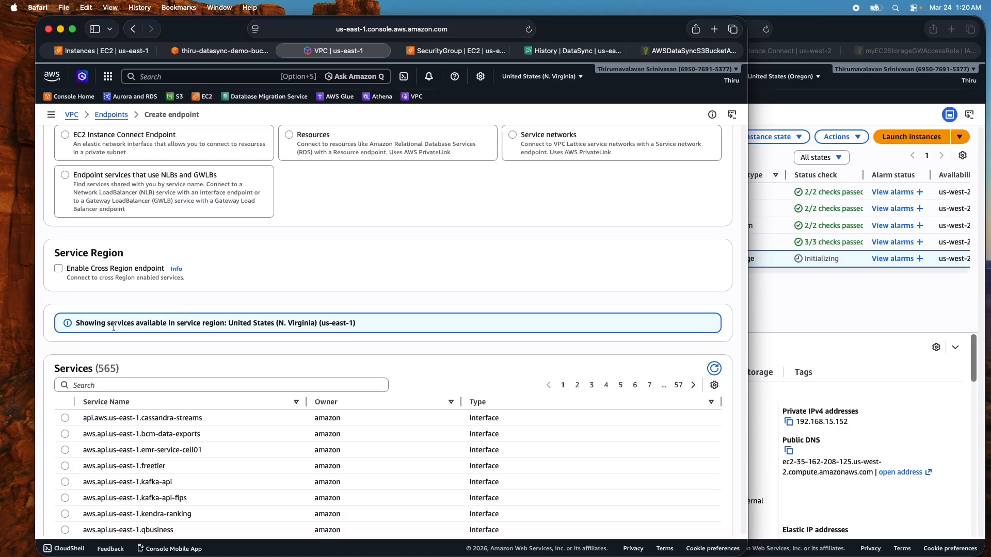
left_click(123, 385)
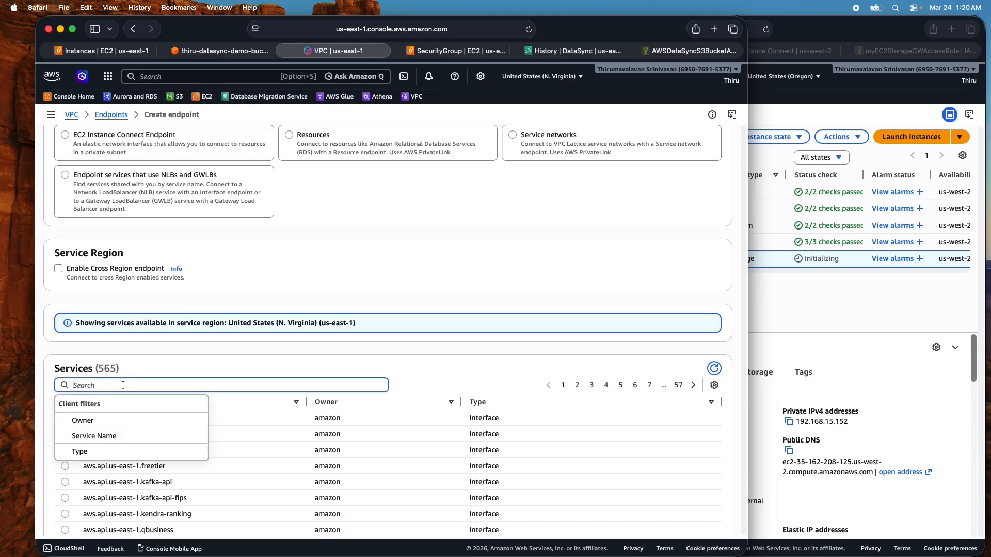
type("storage")
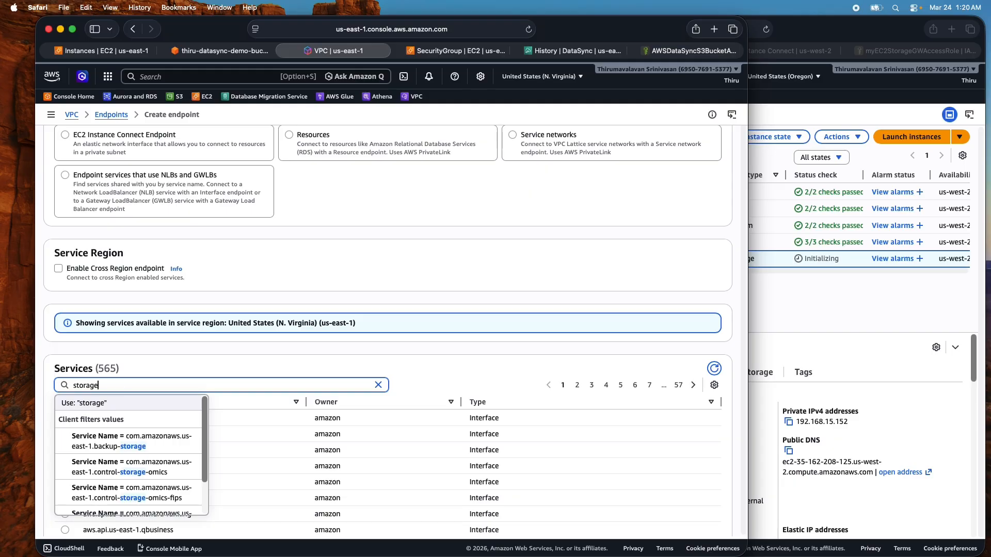
key("Return")
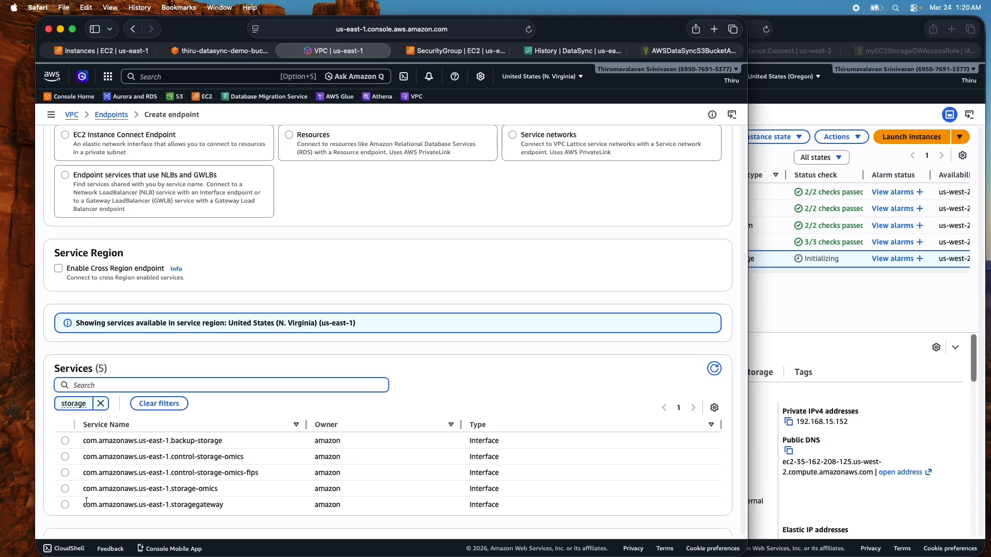
left_click(65, 504)
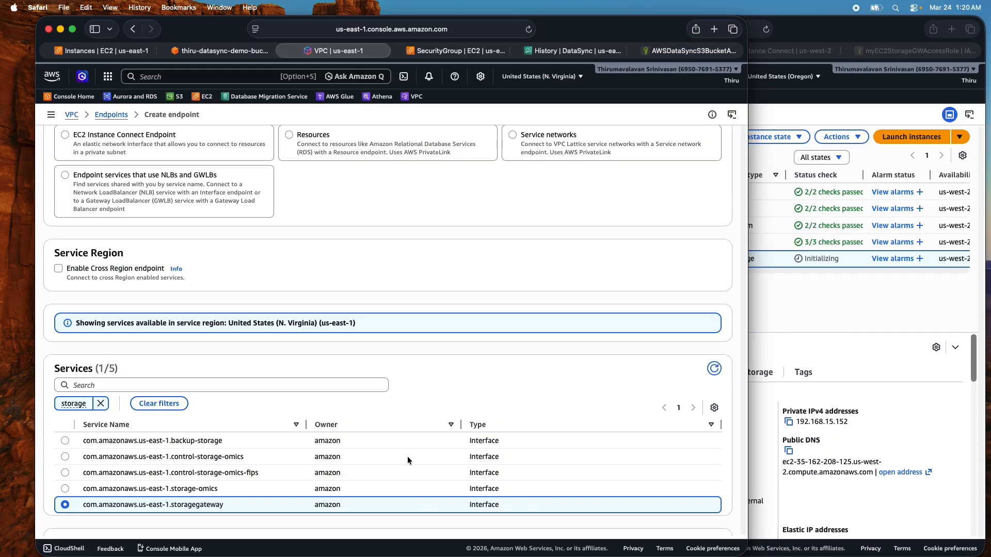
- Set the endpoint's VPC to AWS-VPC-vpc in the network settings
scroll(407, 456, "down", 5)
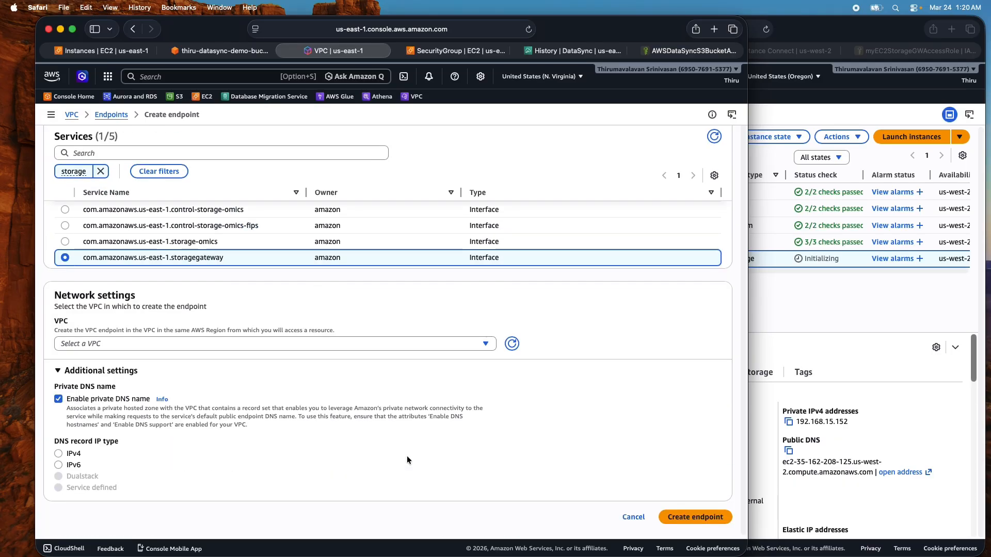
left_click(93, 344)
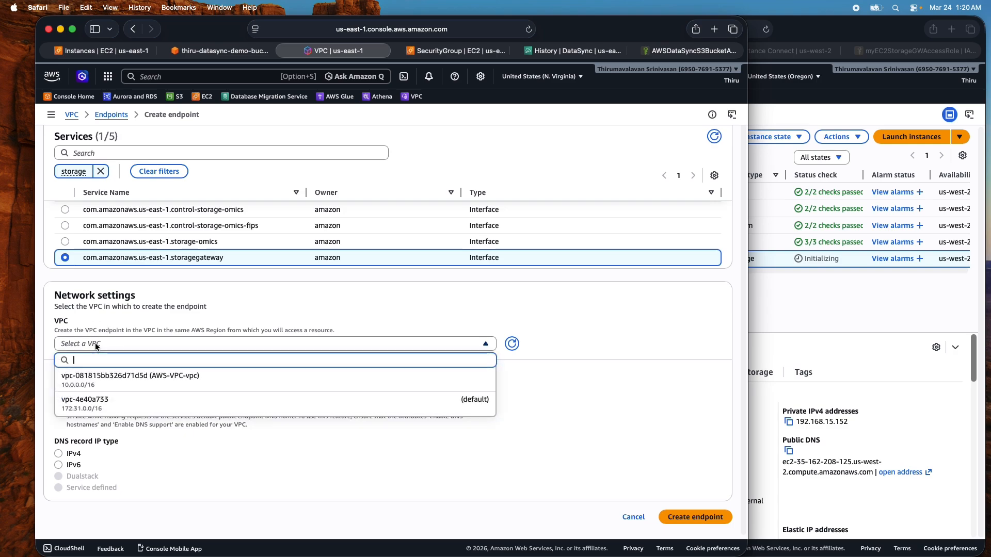
left_click(169, 377)
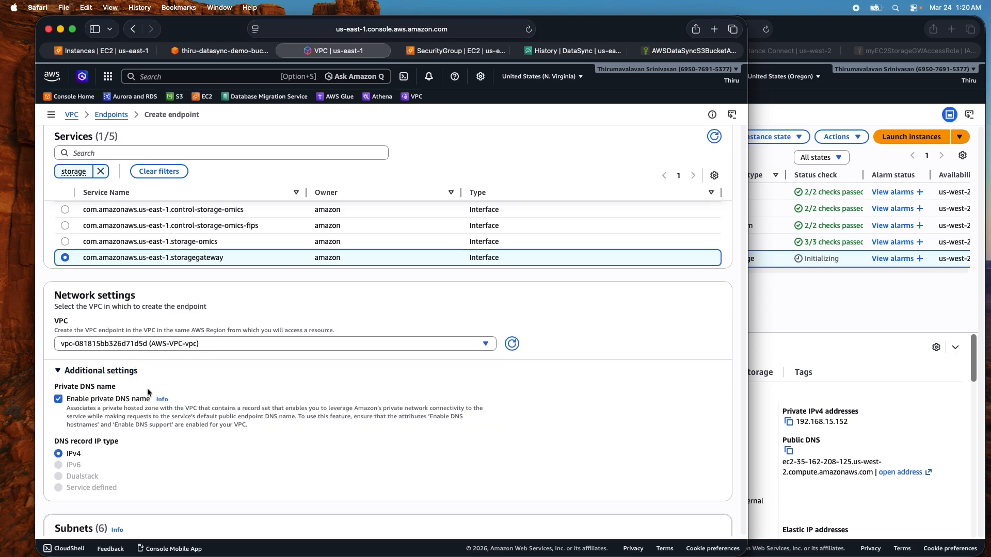
- Select only the us-east-1b availability zone and assign it the private subnet AWS-VPC-subnet-private2-us-east-1b
scroll(147, 388, "down", 3)
scroll(147, 388, "down", 2)
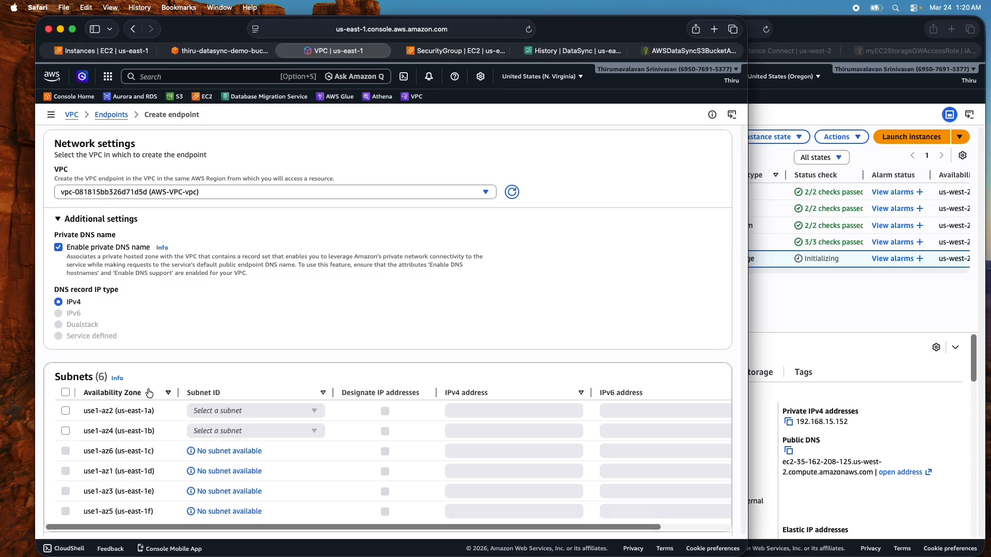
left_click(65, 412)
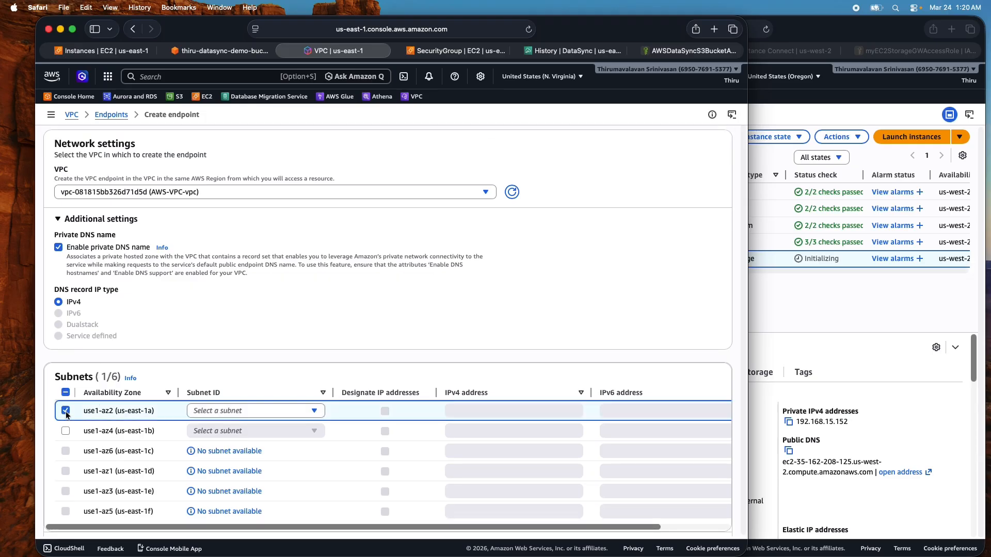
left_click(66, 412)
left_click(65, 430)
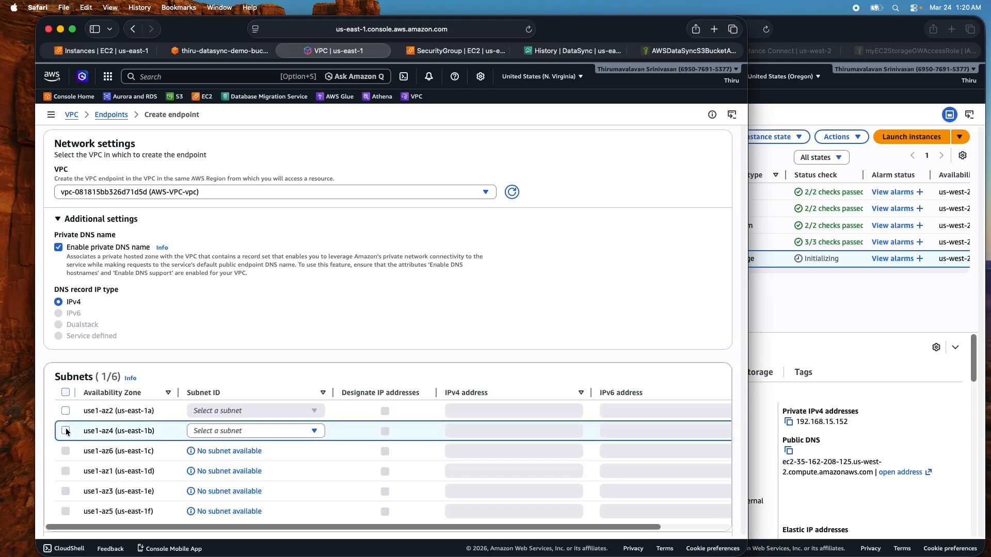
left_click(303, 433)
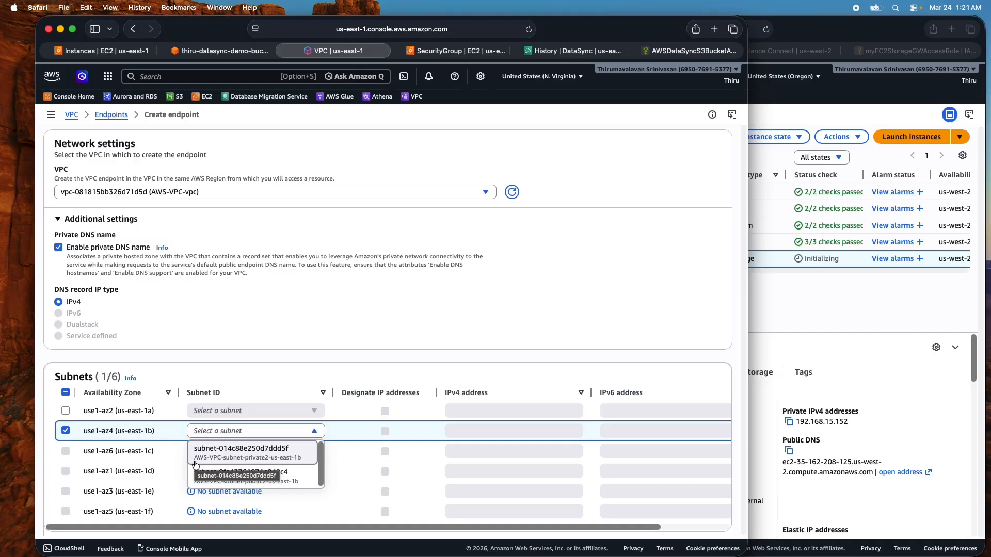
left_click(281, 454)
scroll(441, 456, "down", 5)
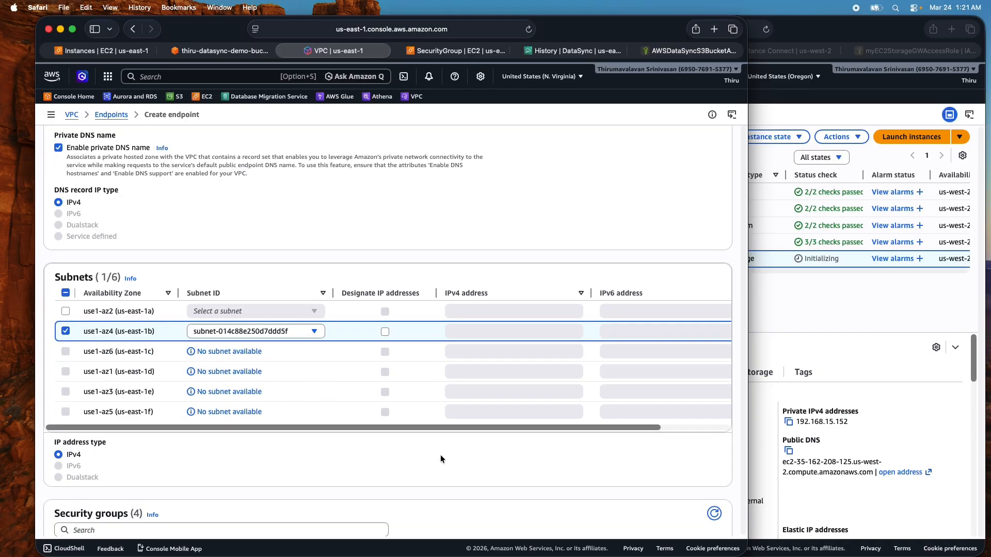
- Start a new EC2 security group from the already open security group page and name it myStorageGWvpcEndpointSG
scroll(286, 461, "down", 2)
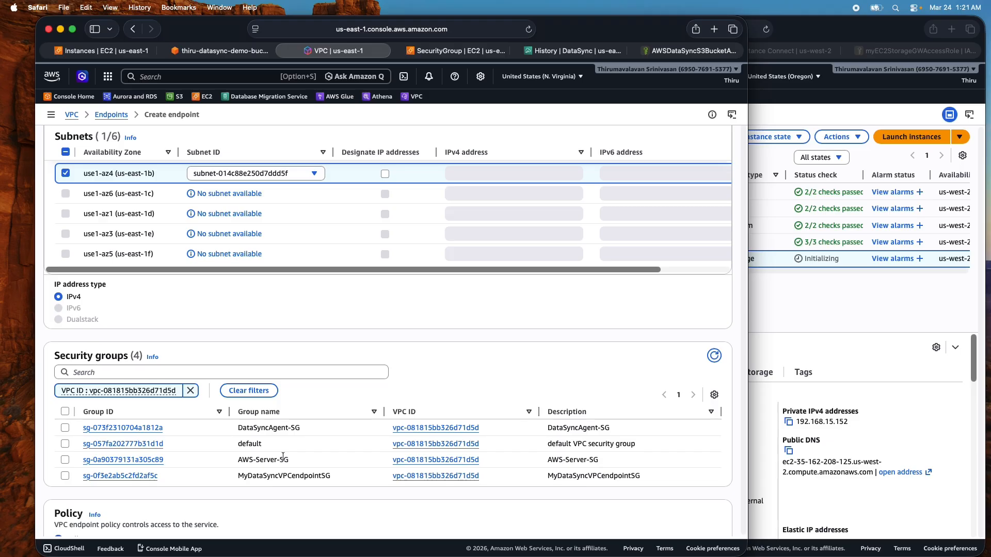
left_click(449, 50)
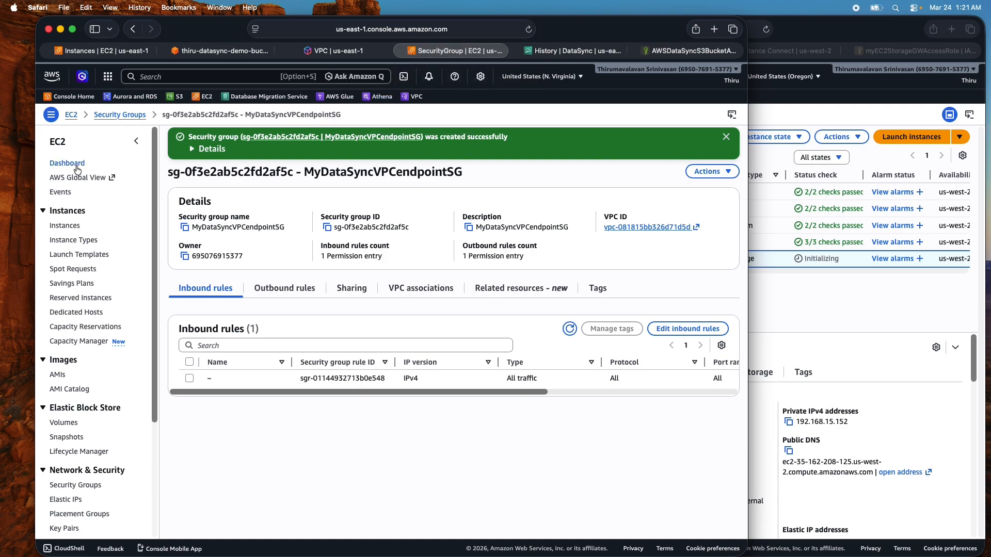
left_click(109, 114)
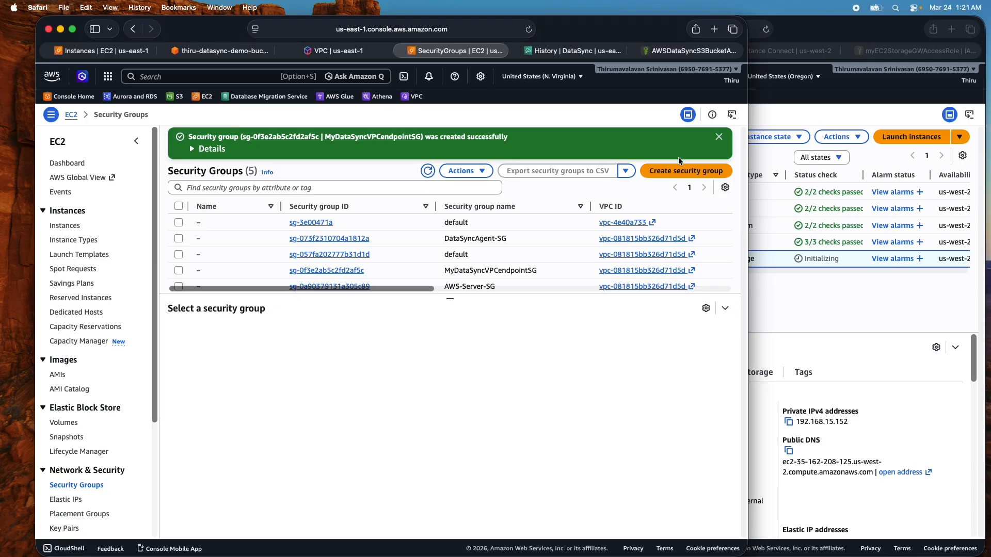
left_click(678, 170)
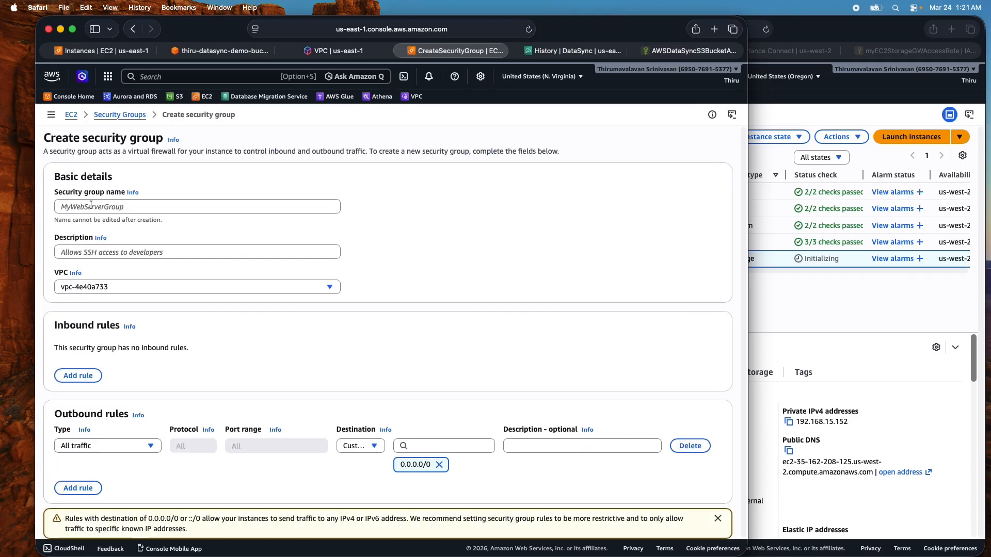
left_click(91, 206)
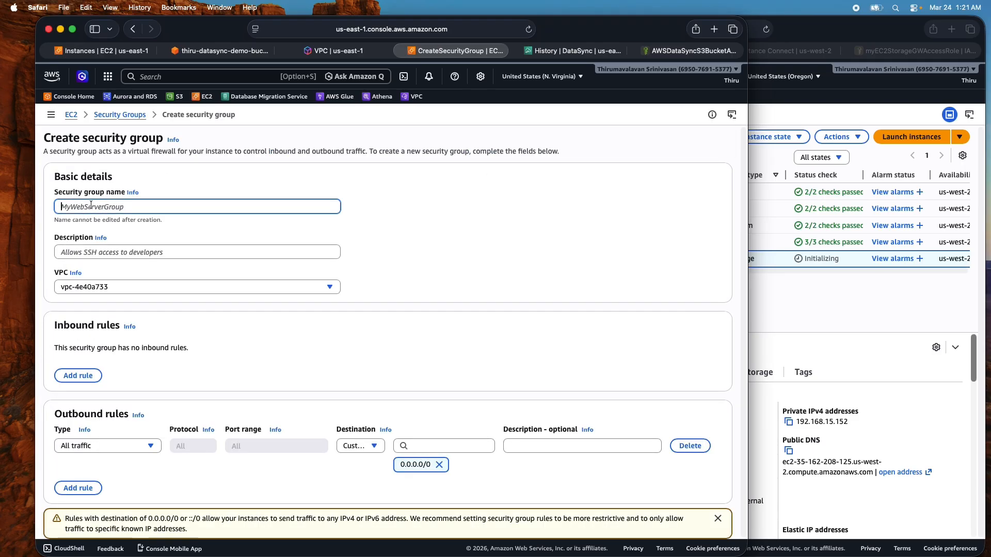
type("m")
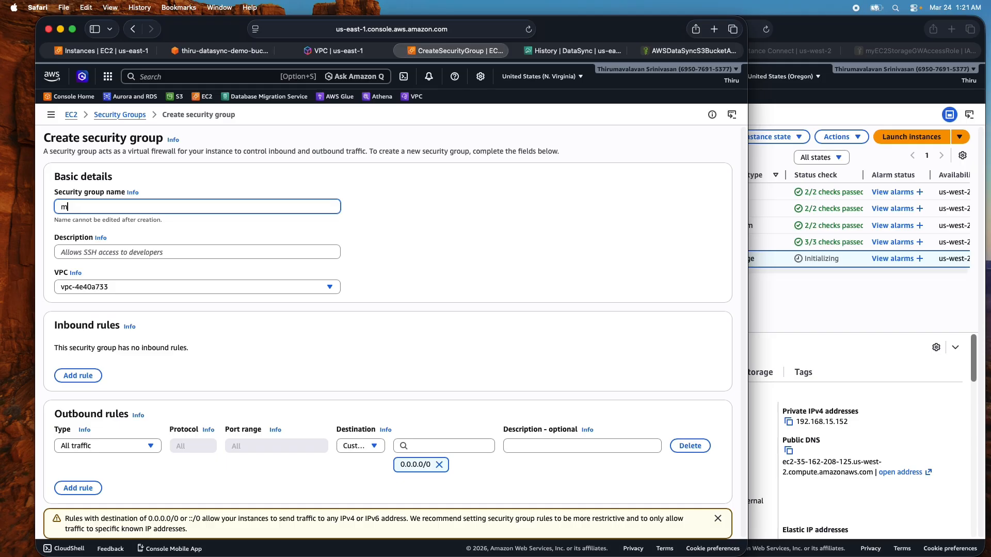
type("yStorageGWVPc")
key("BackSpace")
key("BackSpace")
key("BackSpace")
type("vpcEndpo")
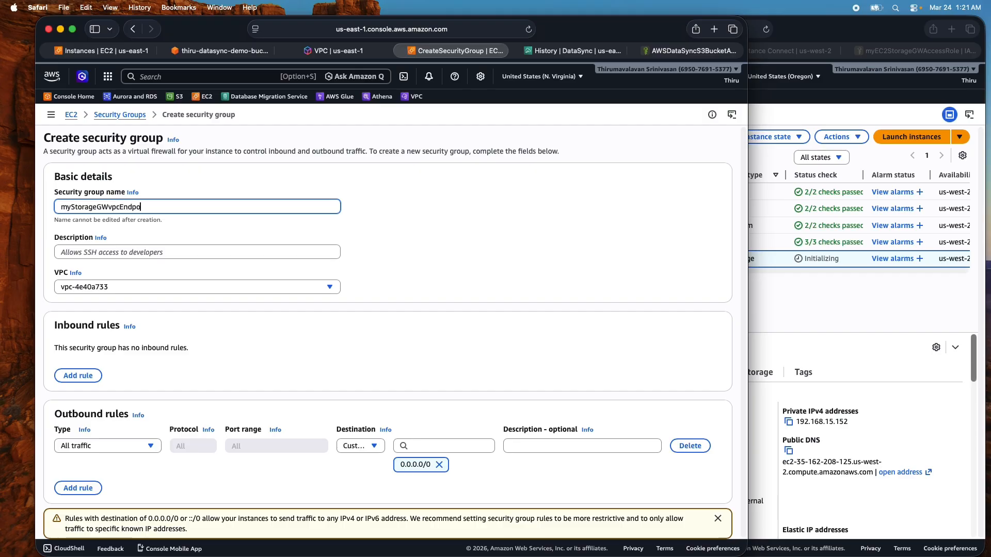
type("intSG")
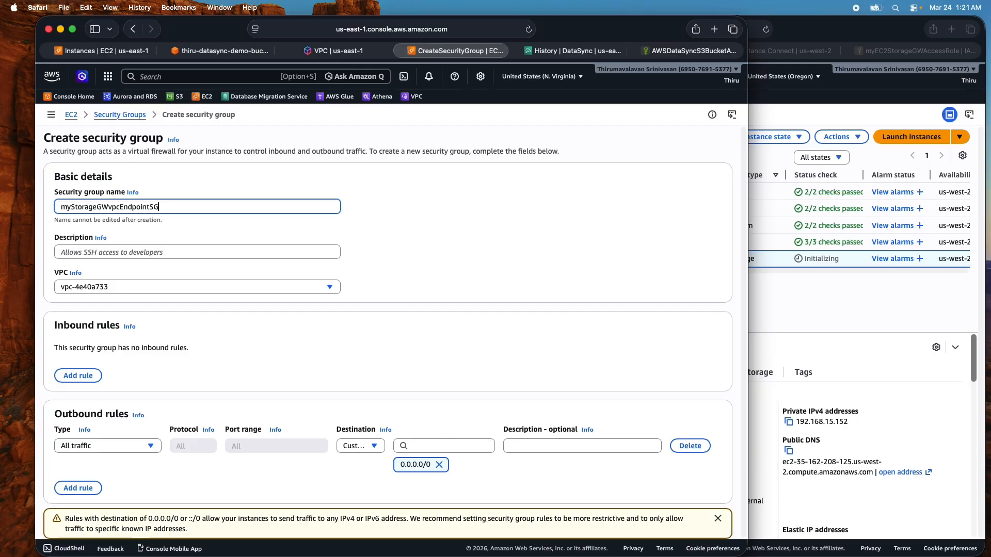
- Reuse the security group name as its description and set its VPC to AWS-VPC-vpc
double_click(112, 207)
key("super+c")
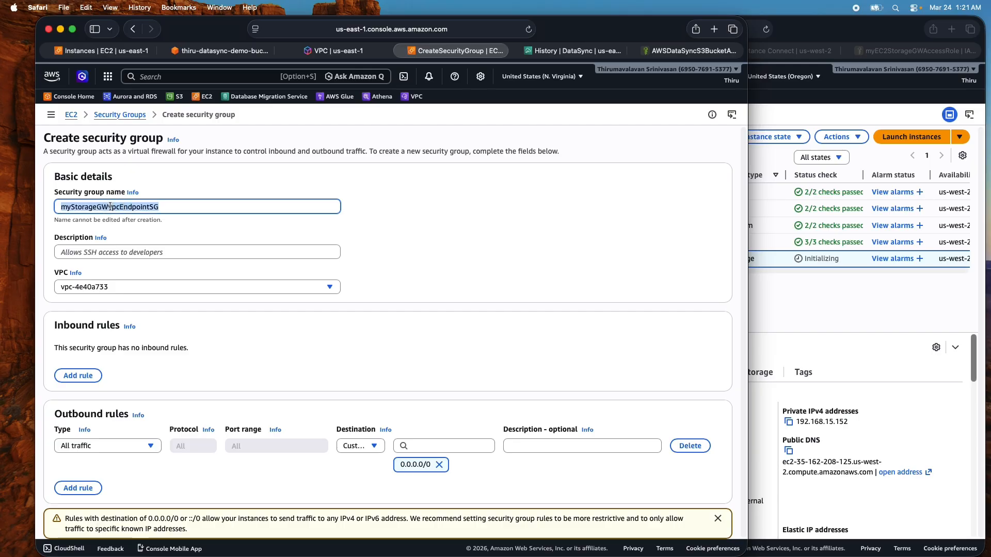
left_click(94, 253)
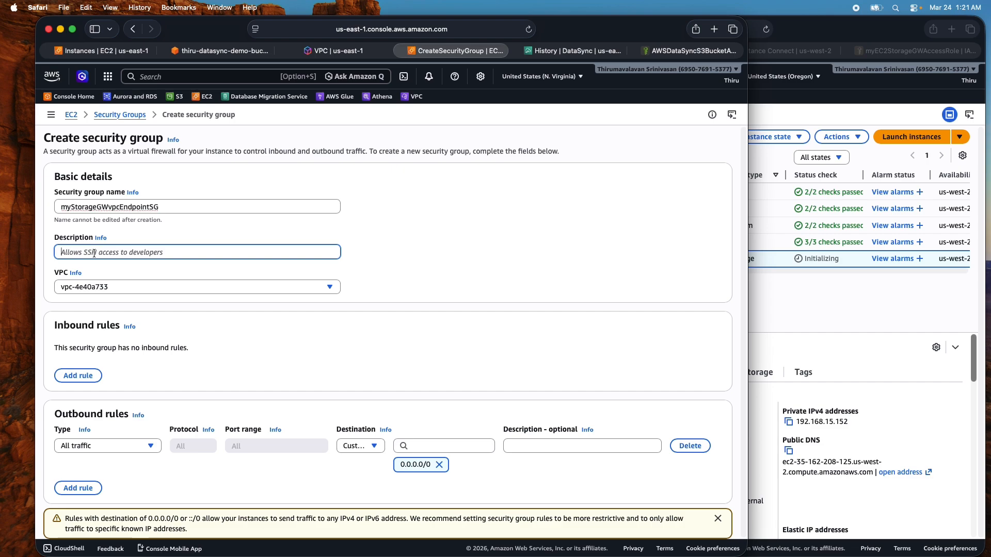
key("super+v")
left_click(85, 288)
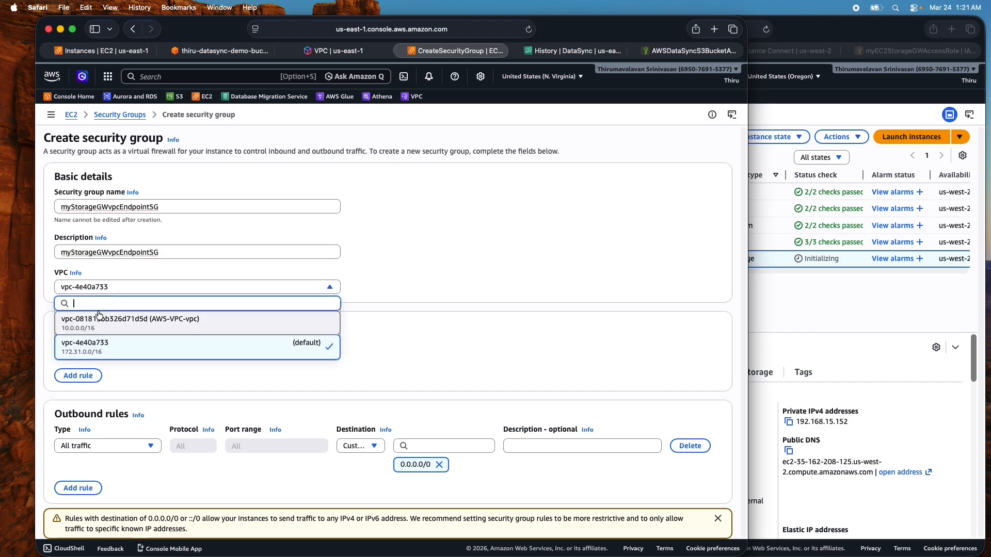
left_click(99, 318)
- Add an inbound rule allowing All traffic from Anywhere-IPv4 and create the security group
left_click(96, 372)
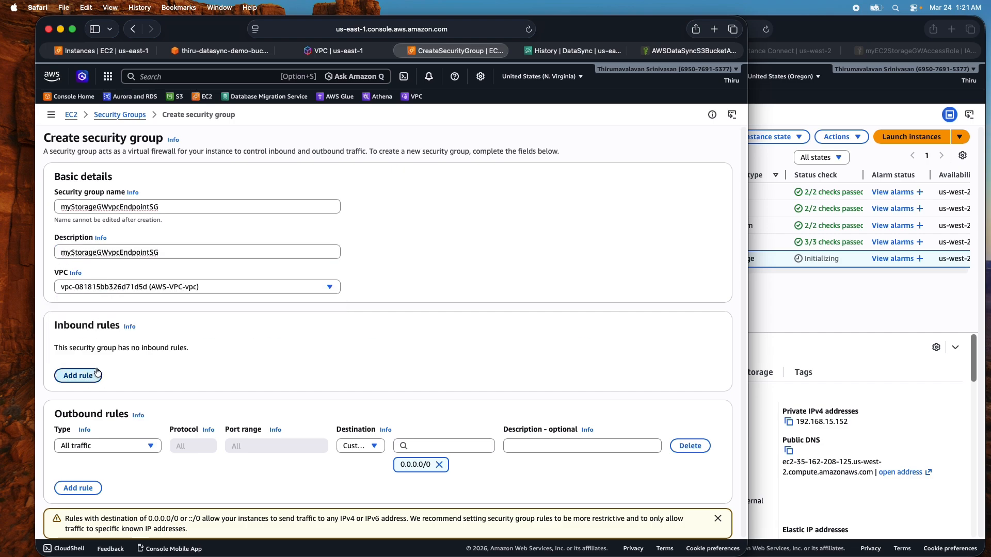
left_click(110, 357)
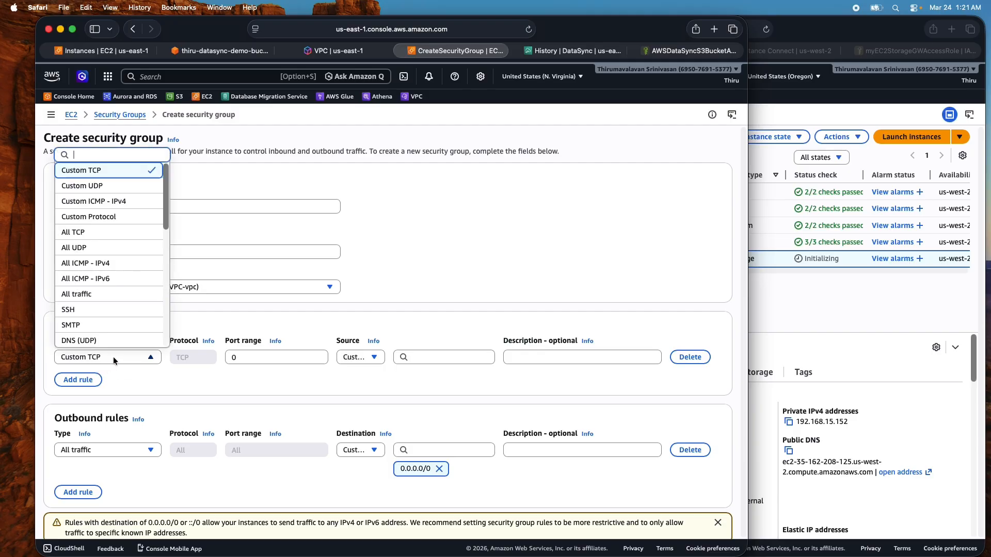
left_click(86, 294)
left_click(360, 365)
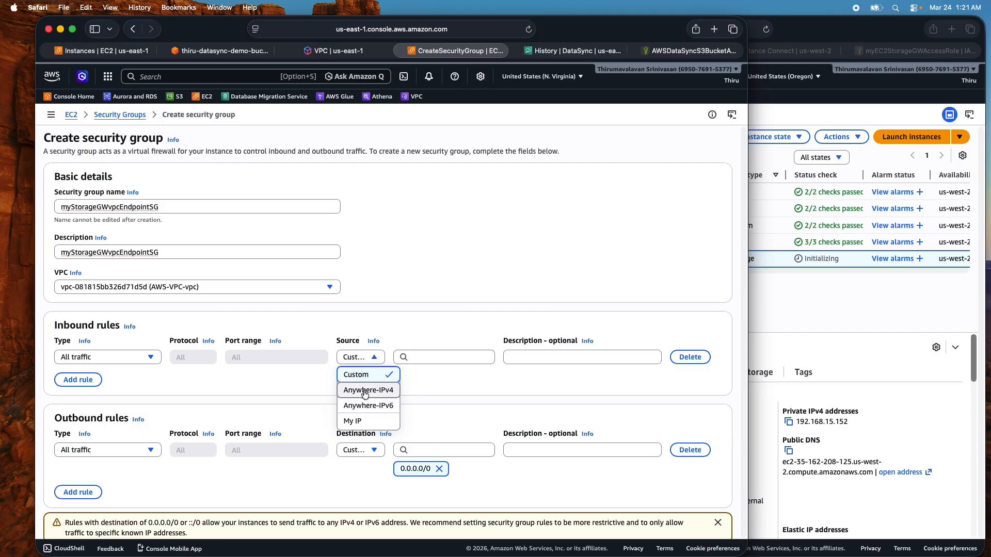
left_click(363, 389)
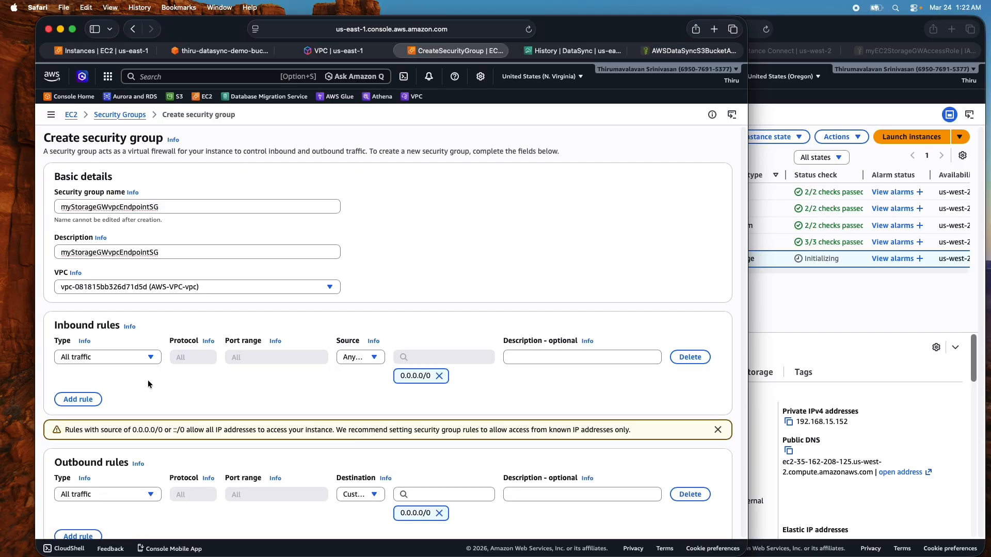
scroll(339, 383, "down", 5)
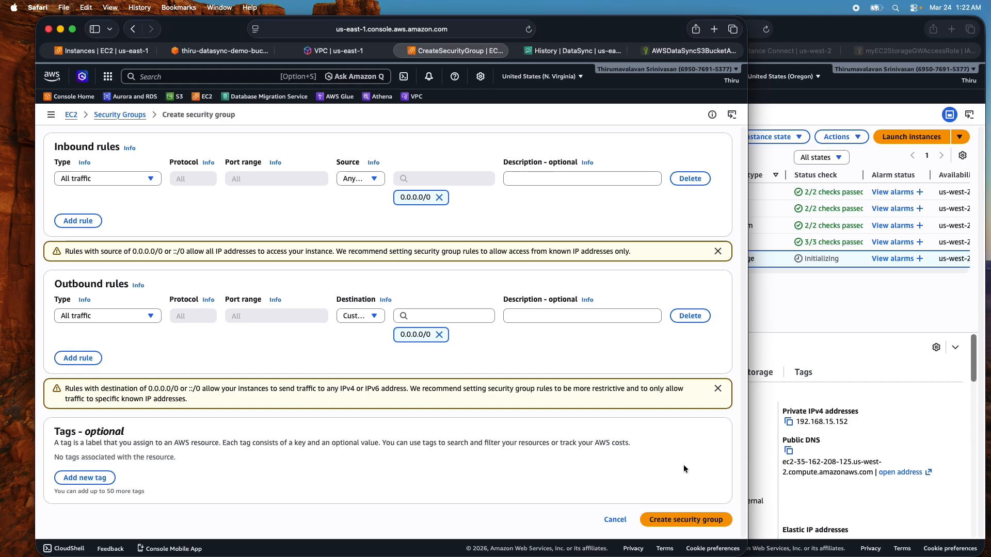
left_click(697, 520)
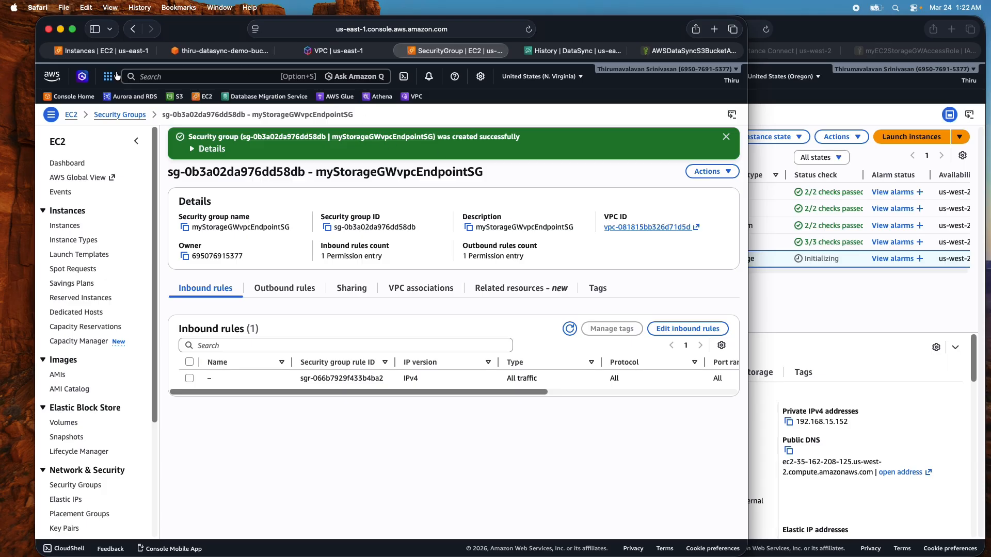
- Return to the endpoint form, refresh its security groups and select myStorageGWvpcEndpointSG, keeping the Full access policy
left_click(339, 54)
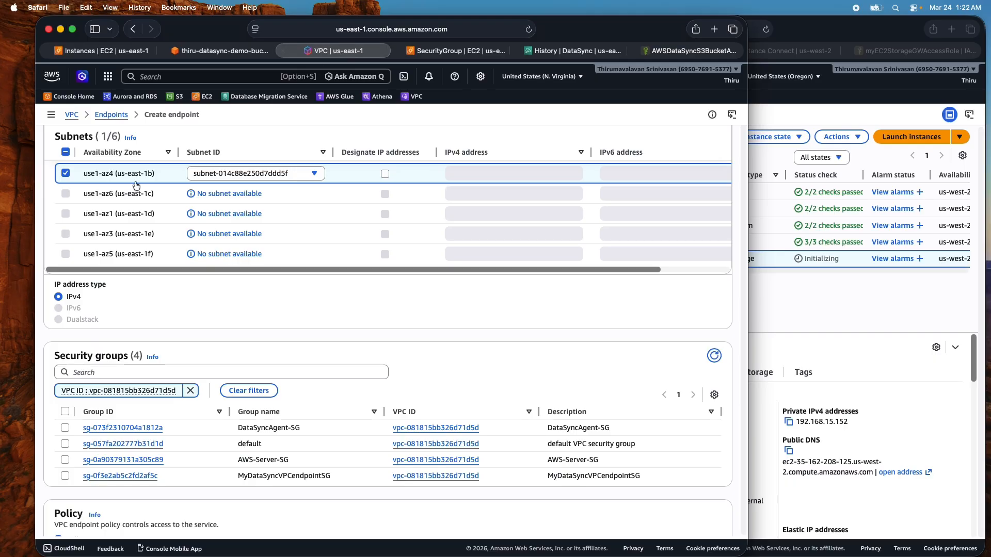
left_click(714, 356)
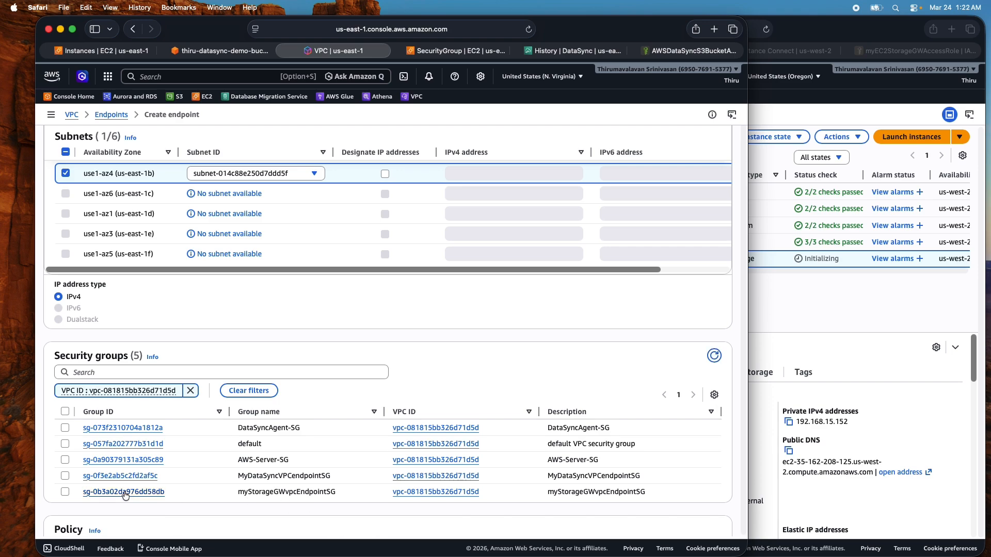
left_click(65, 491)
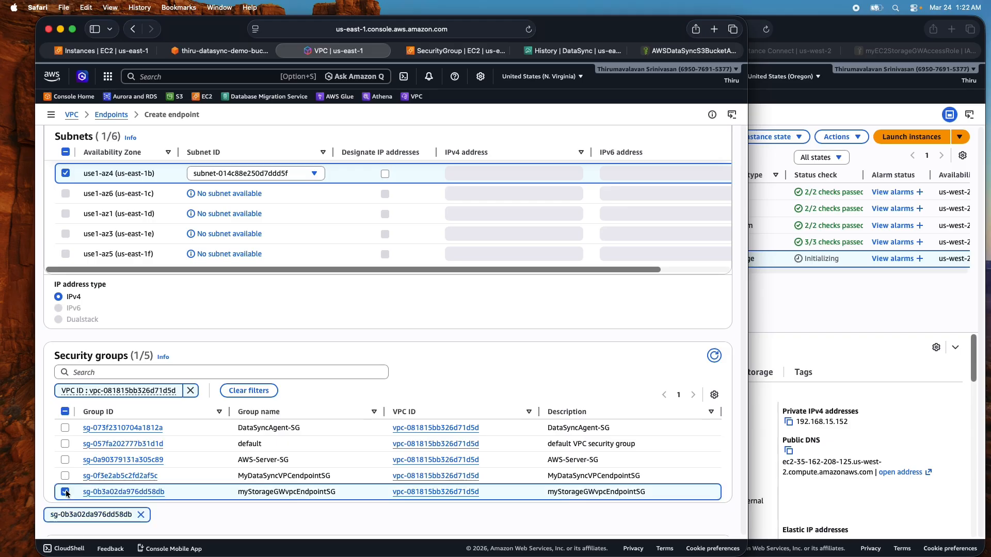
scroll(258, 483, "down", 3)
scroll(258, 483, "down", 2)
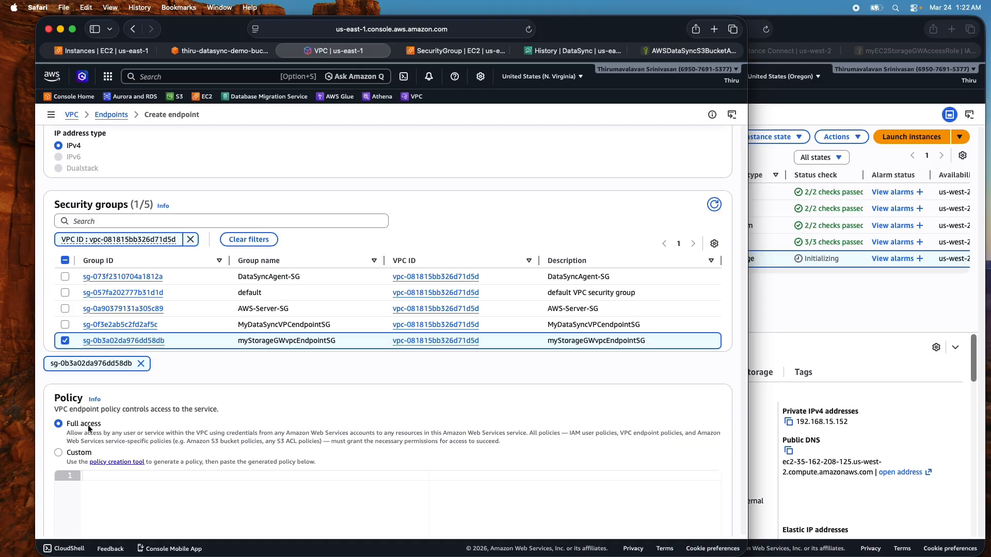
scroll(385, 425, "down", 6)
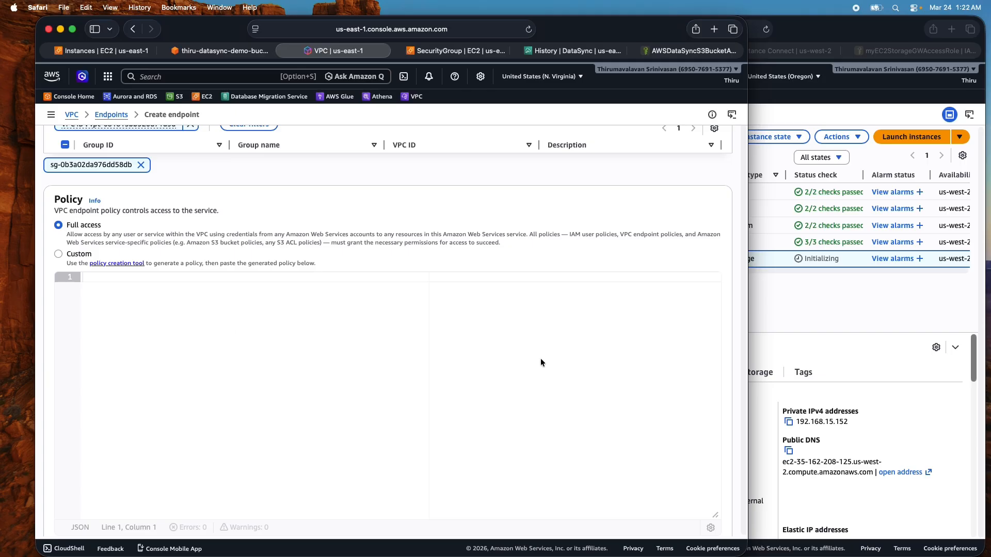
- Create the VPC endpoint tagged myStorageGWvpcEndpoint and clear the endpoint ID filter from the endpoints list
scroll(540, 358, "down", 5)
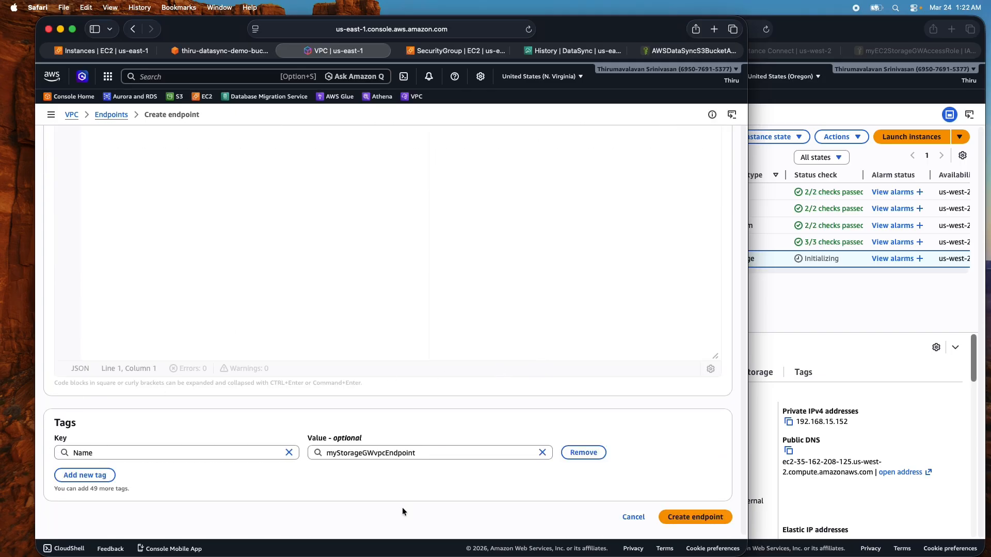
left_click(681, 517)
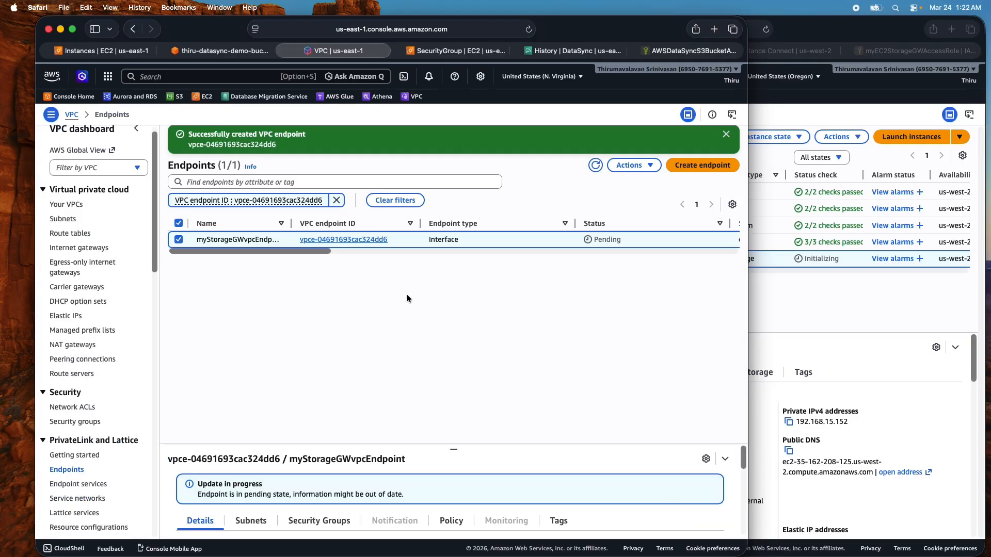
left_click(337, 200)
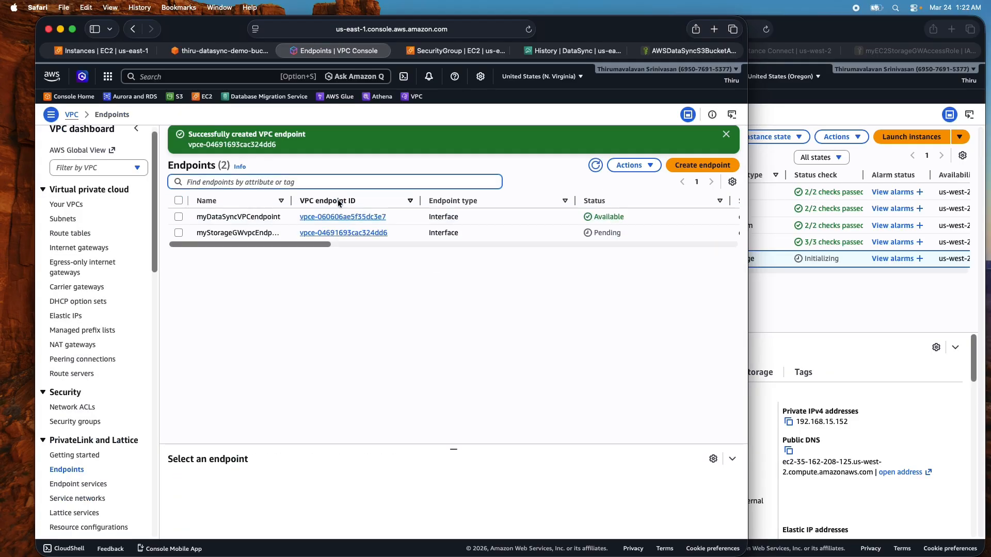
- Select myStorageGWvpcEndpoint in the endpoints list and refresh the list to check its status
left_click(179, 233)
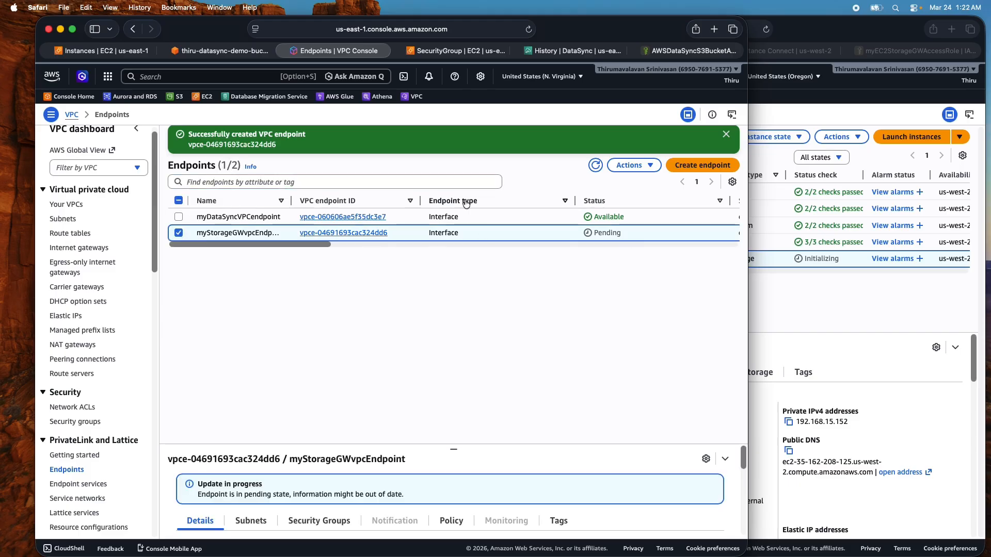
left_click(596, 165)
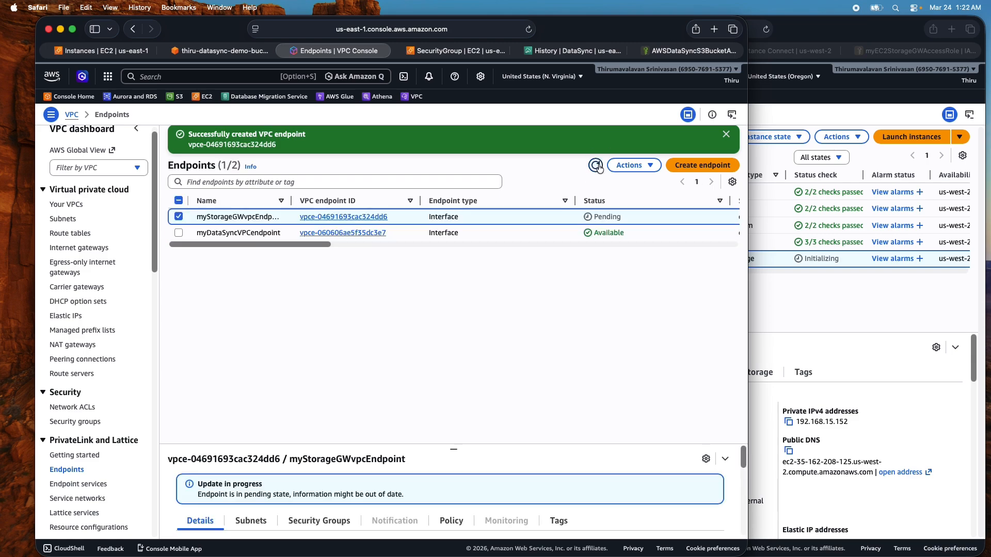
left_click(598, 167)
left_click(591, 165)
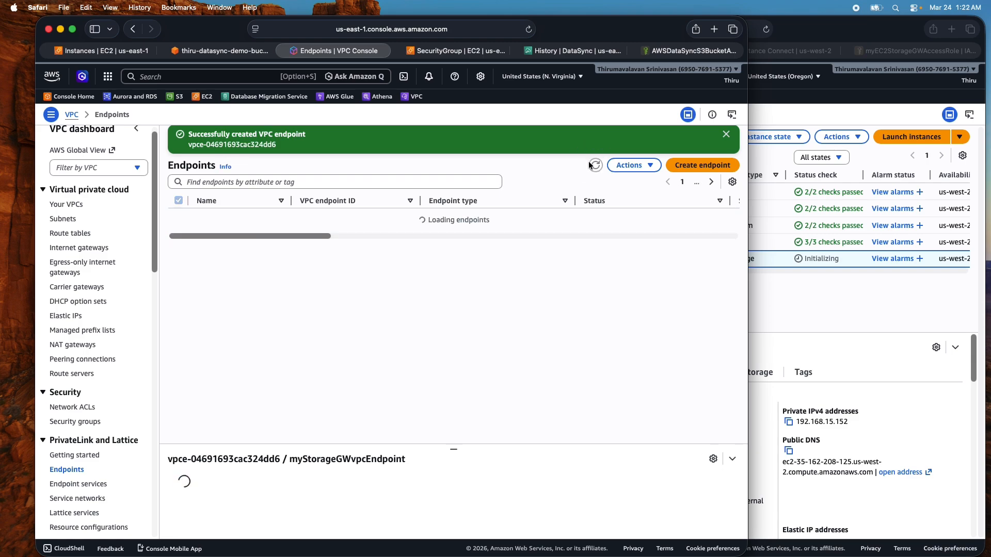
- Switch to the us-west-2 EC2 instances window, refresh it, and review the storage, security and general details of OnPremStorageGWInstance
left_click(812, 304)
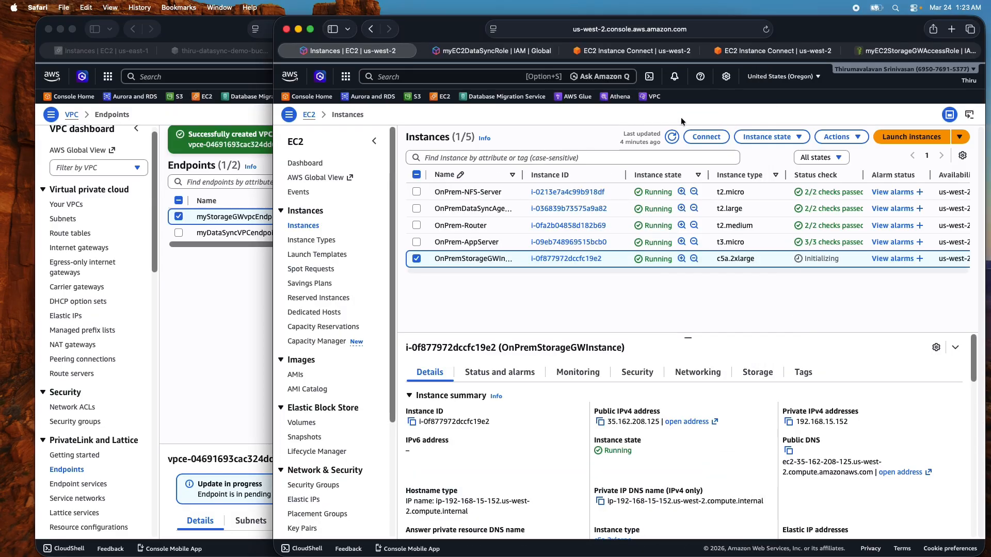
left_click(672, 137)
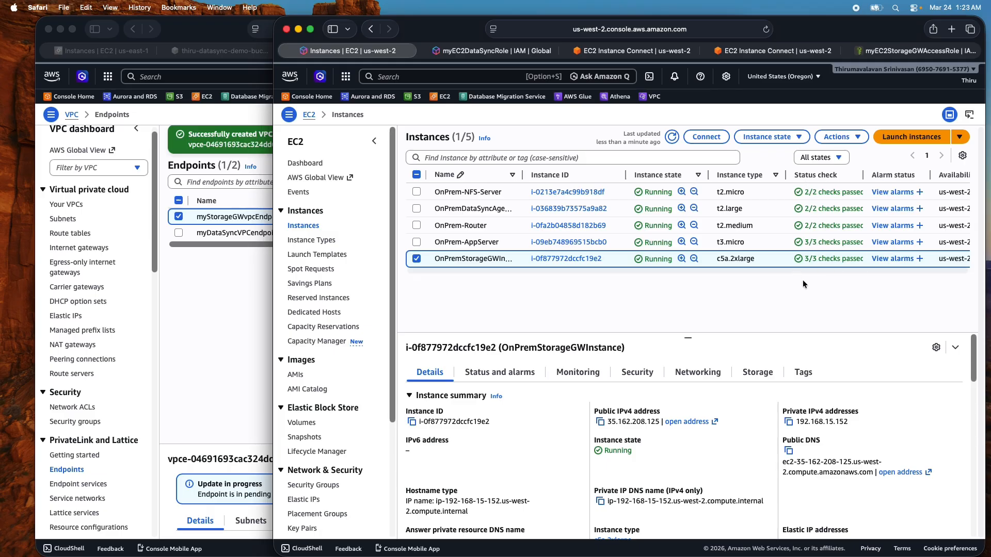
left_click(751, 375)
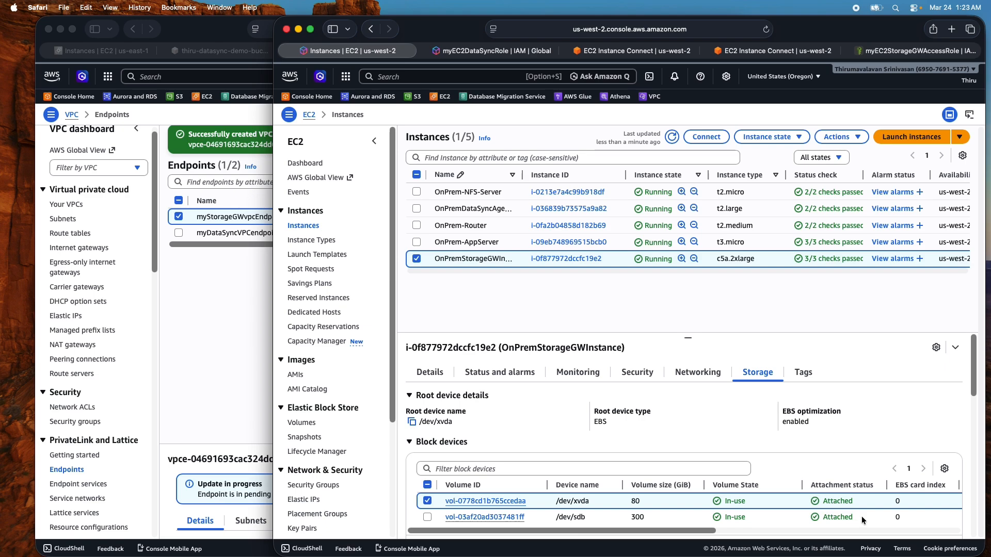
left_click(643, 375)
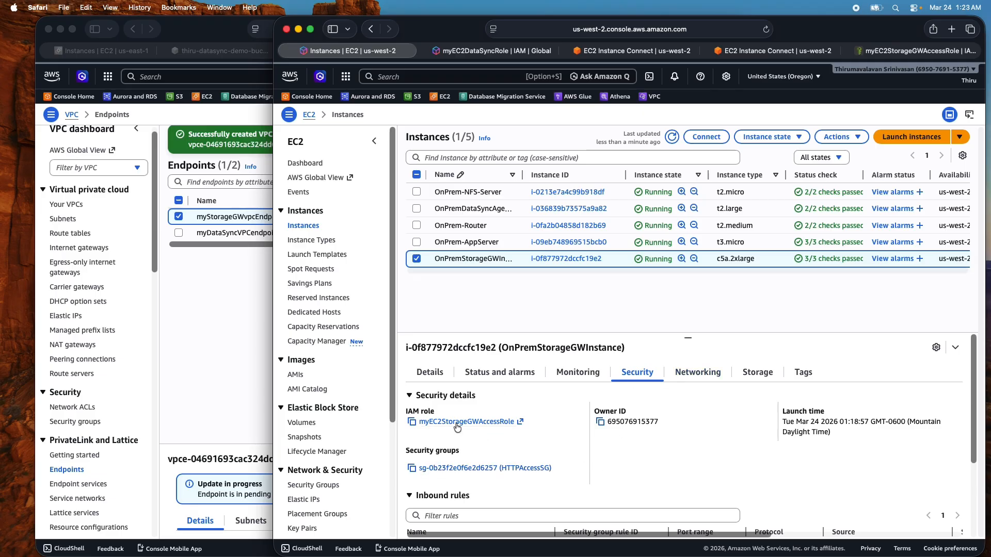
left_click(430, 374)
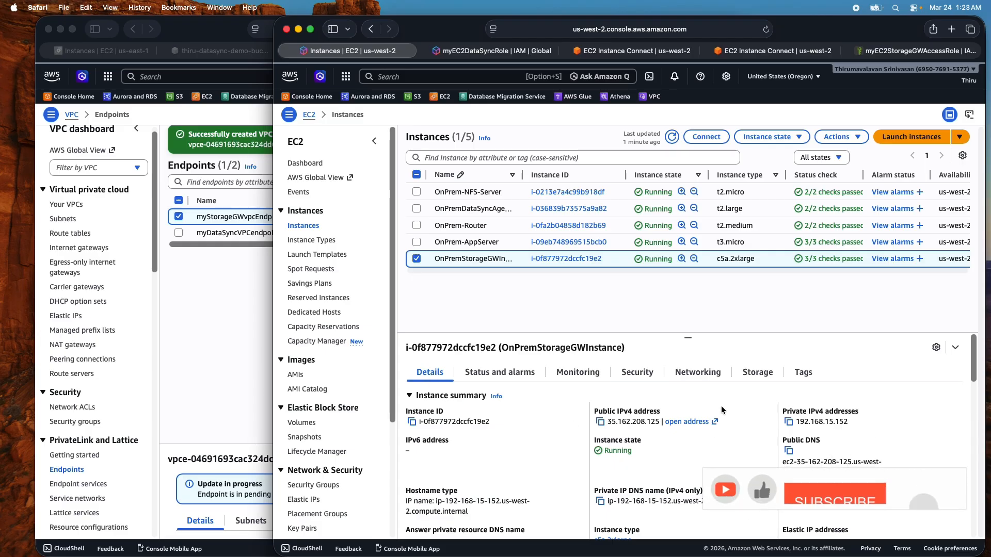
- Return to the us-east-1 endpoints window, refresh the endpoint status and enlarge the details of myStorageGWvpcEndpoint
left_click(234, 293)
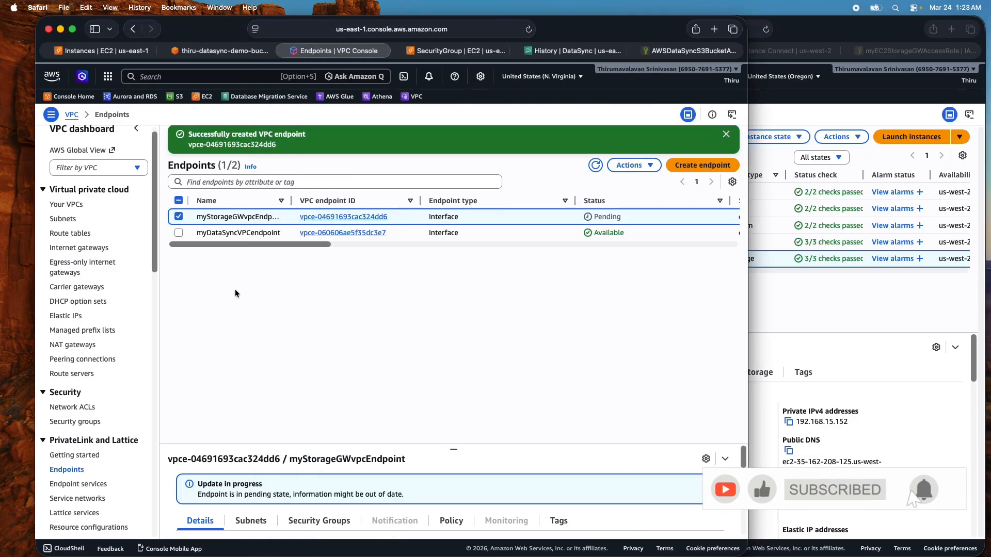
left_click(595, 165)
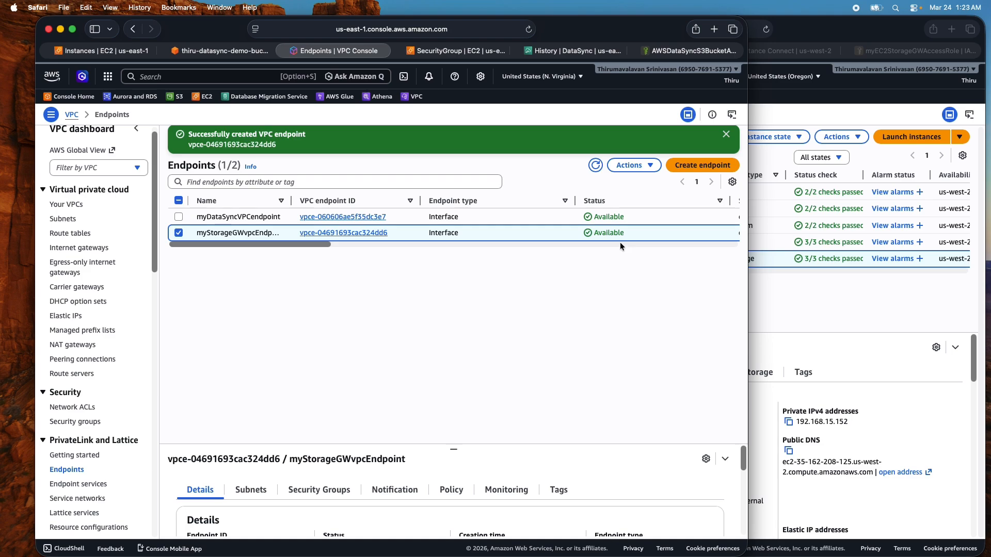
left_click_drag(452, 447, 453, 283)
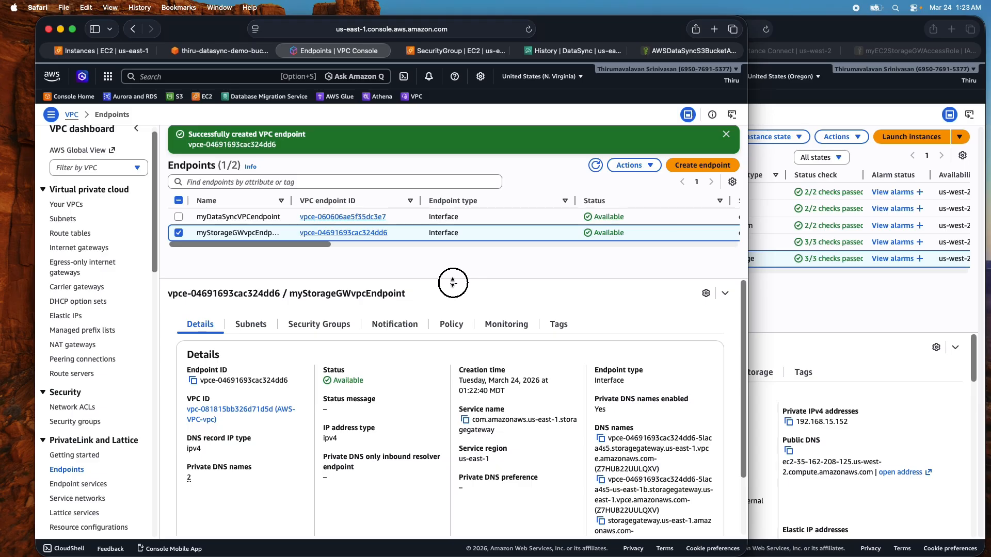
- Open CloudShell in us-east-1 and reconnect its terminal session
left_click(406, 78)
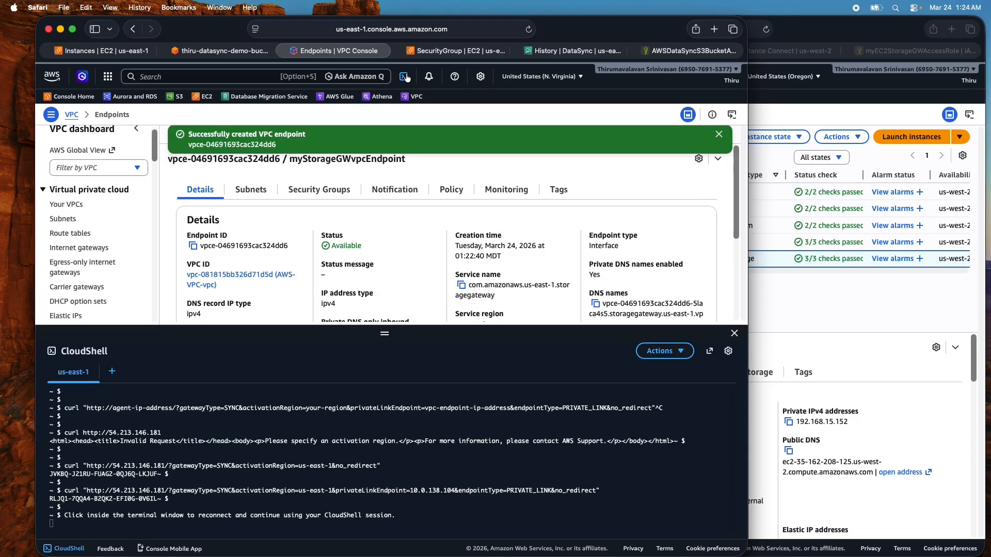
left_click(176, 510)
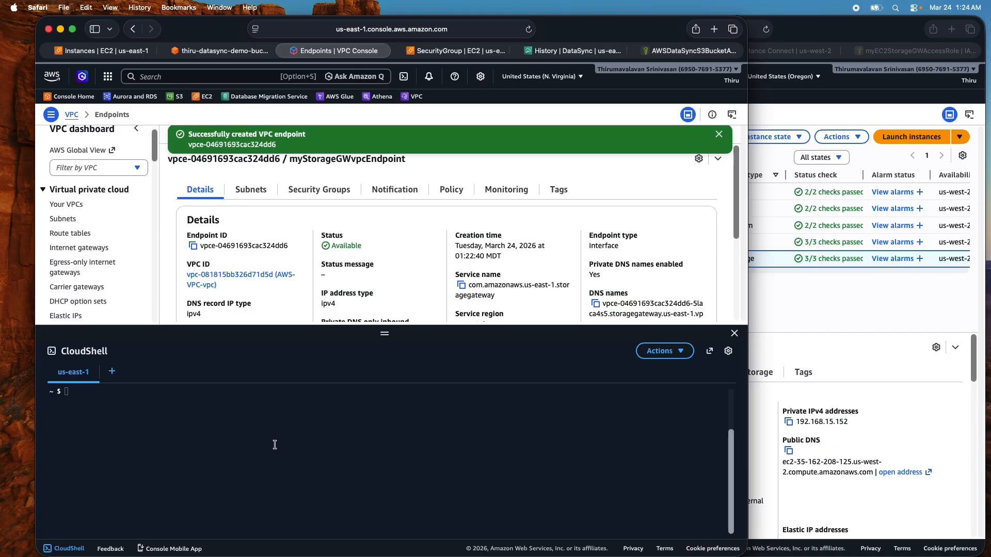
left_click(275, 445)
key("super+Tab")
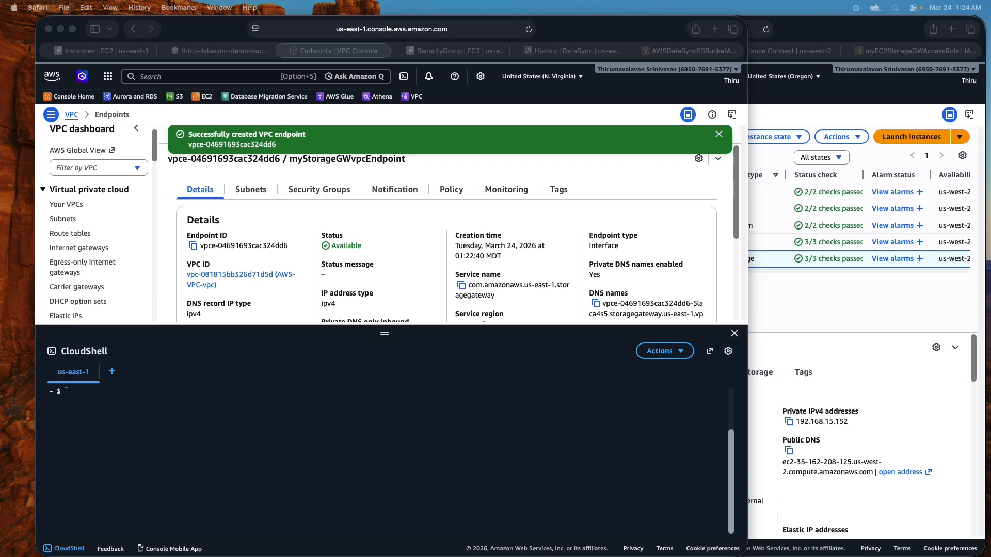
left_click(98, 399)
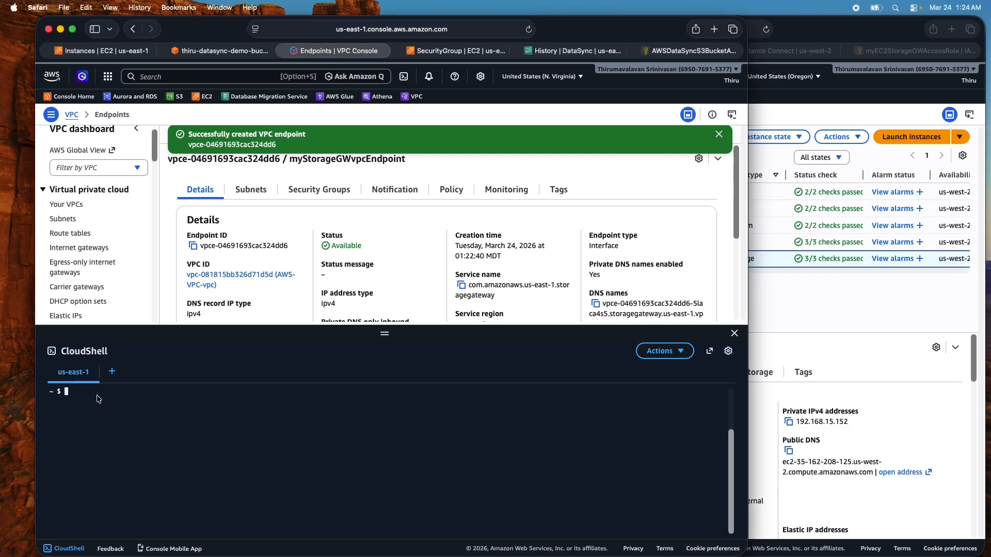
type("curl \"http://gateway_ip_address/?activationRegion=region_code&no_redirect\"")
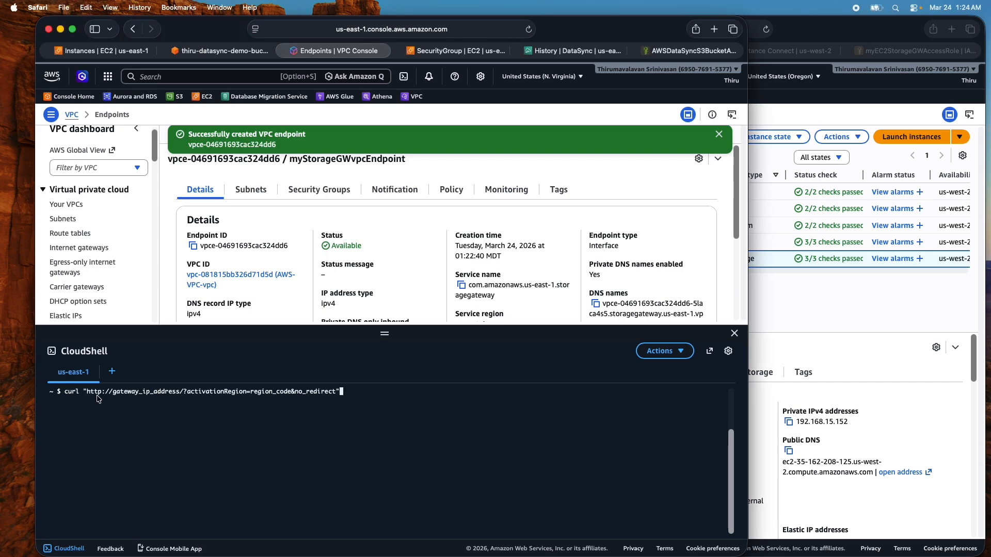
key("ctrl+c")
key("Return")
key("Return")
key("super+Tab")
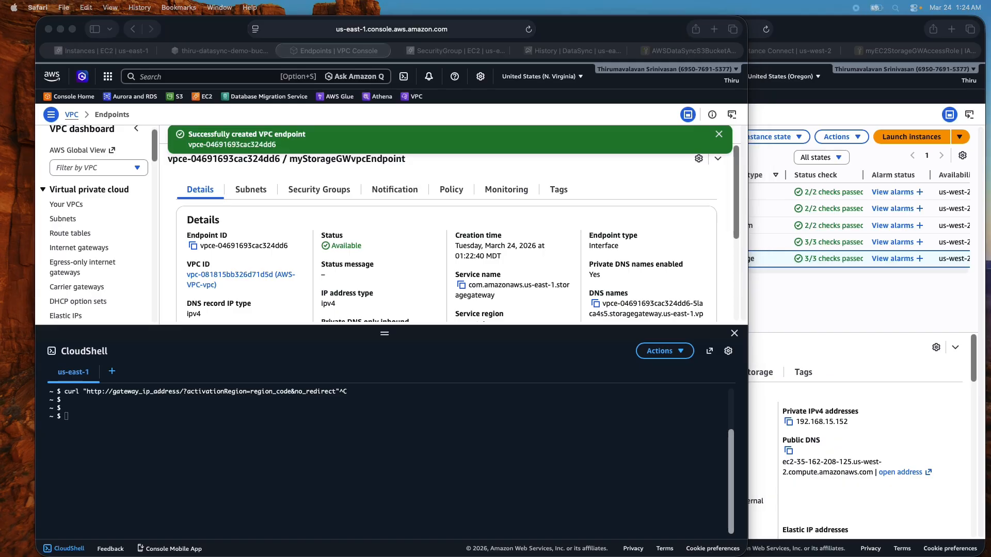
left_click(137, 414)
key("super+v")
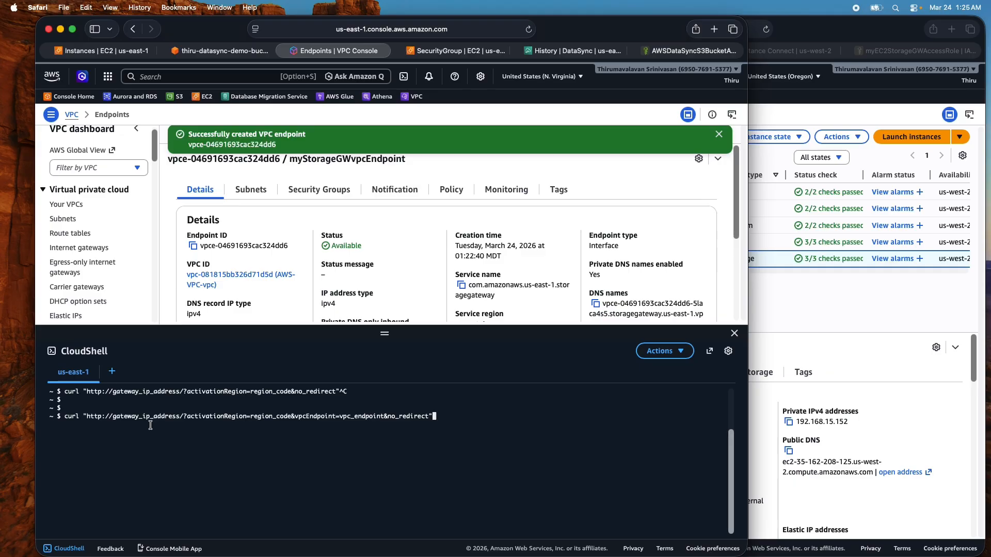
key("ctrl+c")
key("Return")
key("Return")
left_click_drag(65, 419, 112, 416)
left_click(99, 419)
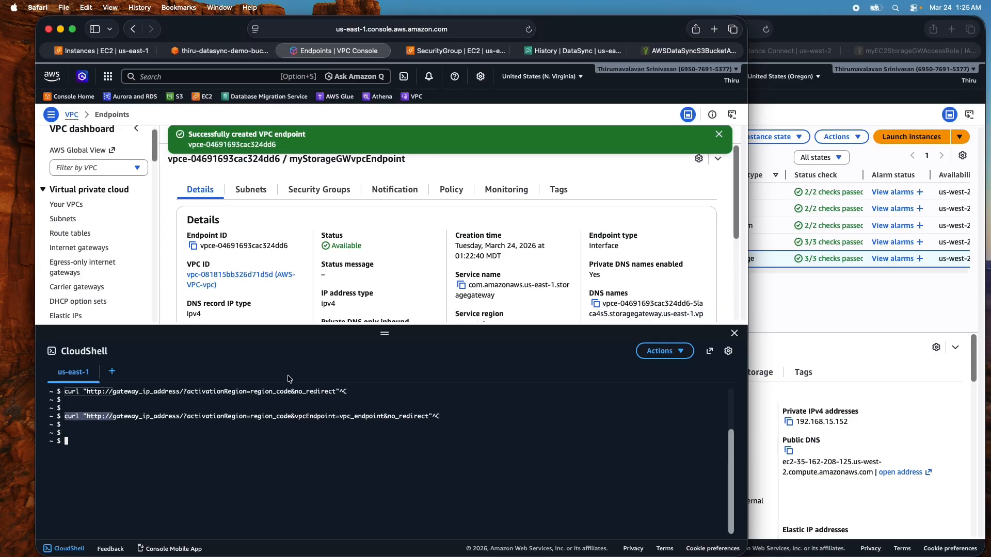
key("super+v")
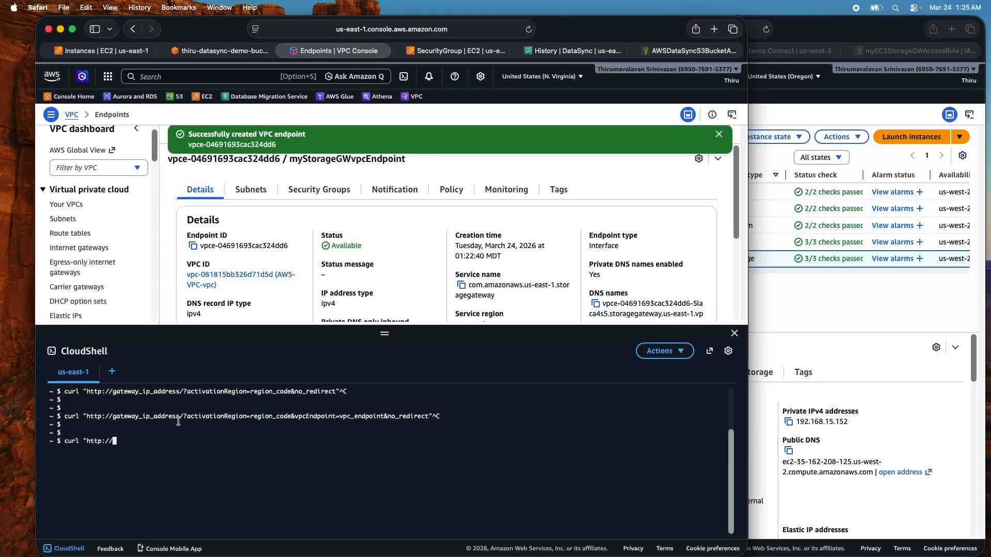
left_click(854, 300)
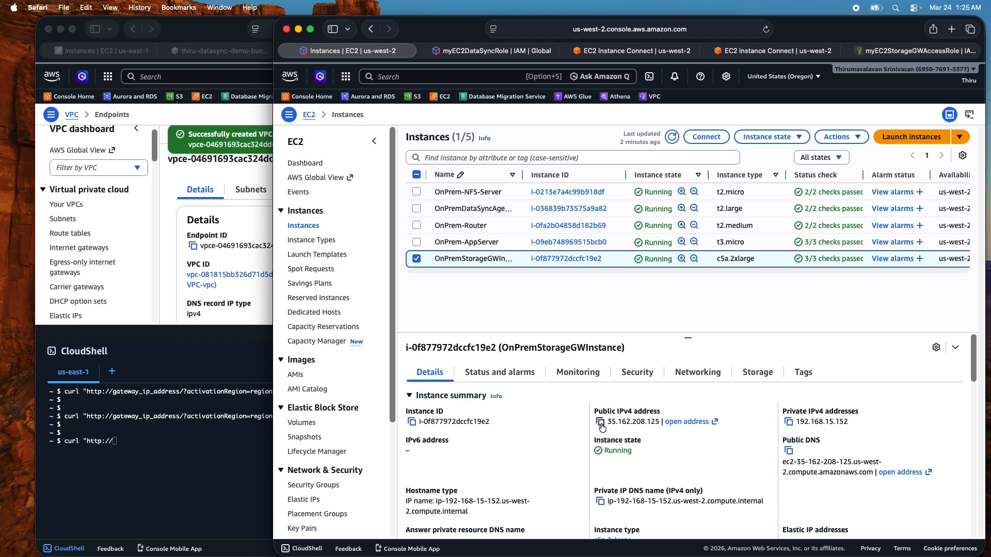
left_click(600, 421)
left_click(163, 443)
type("curl \"http://")
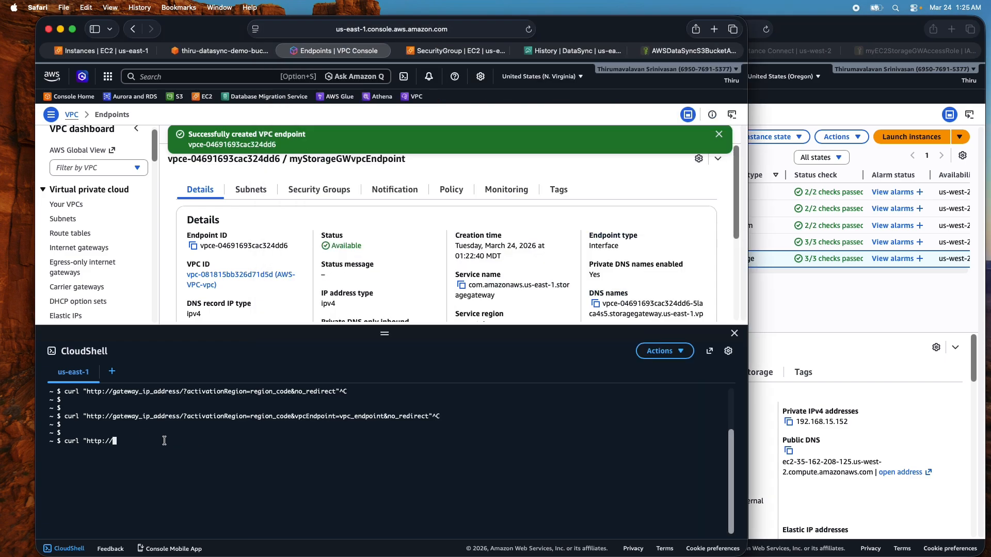
key("super+v")
- Extend the curl command with /?activationRegion=us-east-1 and the &vpcEndpoint= parameter from the template
left_click_drag(180, 416, 251, 416)
key("super+c")
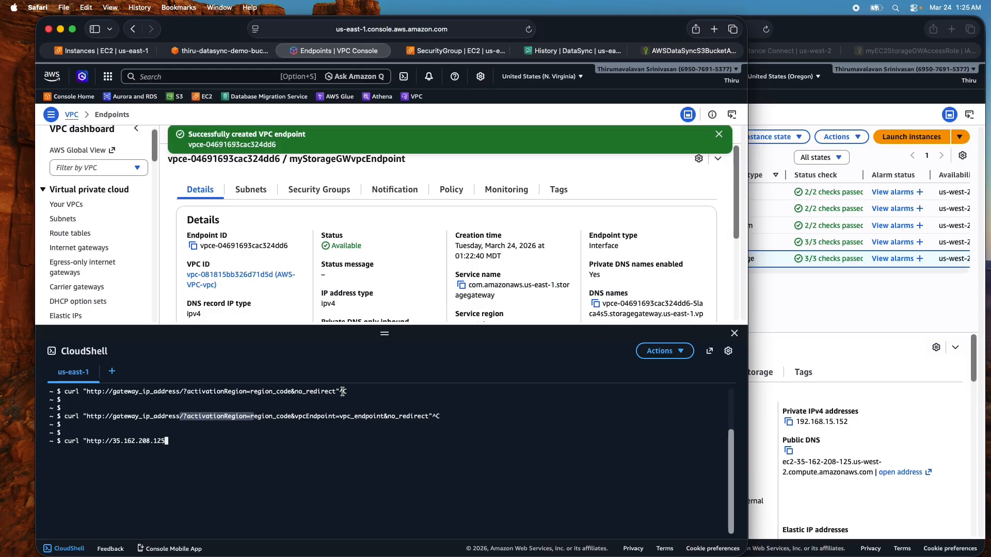
key("super+v")
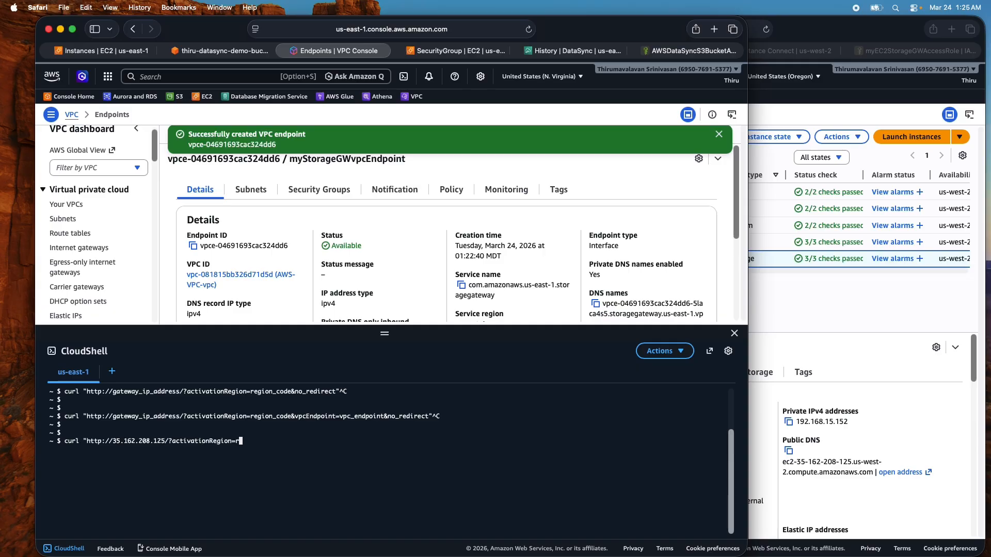
key("BackSpace")
type("us-east-1")
left_click_drag(297, 418, 342, 416)
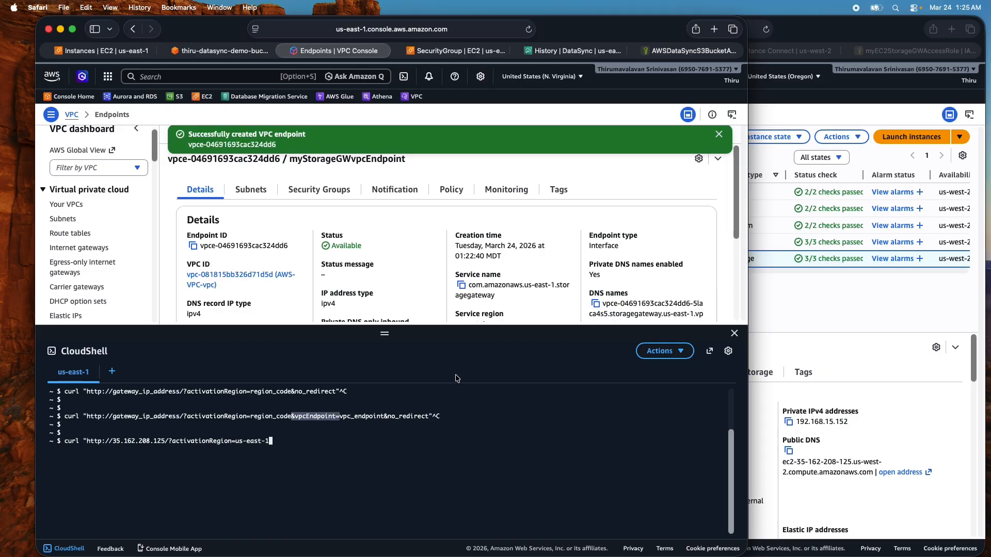
key("super+c")
key("super+v")
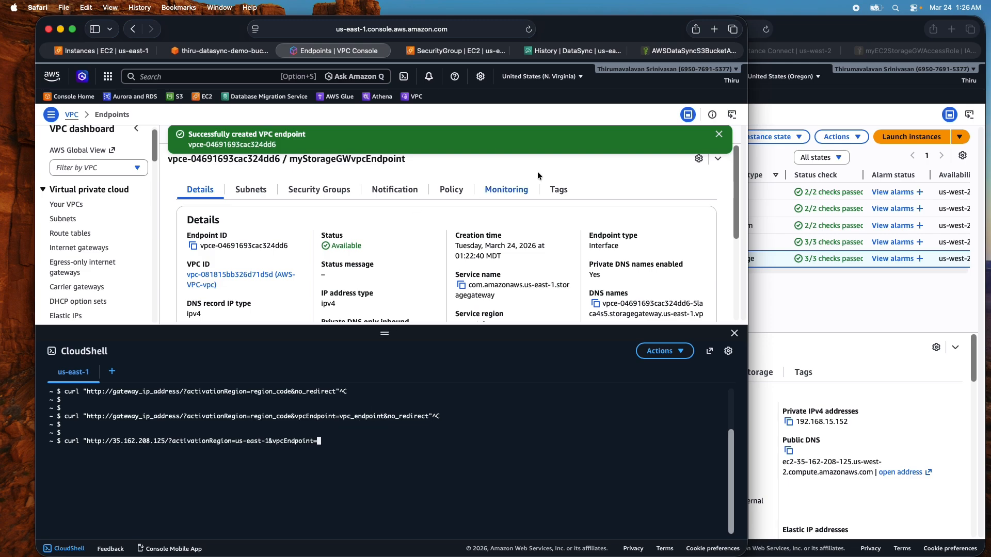
- Copy the first DNS name listed for myStorageGWvpcEndpoint and paste it as the vpcEndpoint value in the curl command
left_click(719, 134)
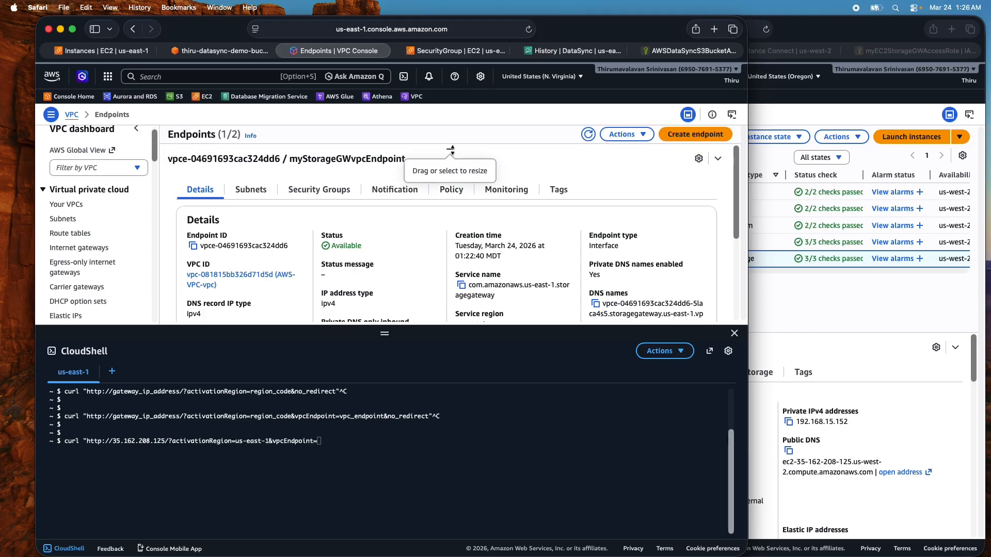
left_click_drag(450, 149, 444, 233)
left_click(534, 143)
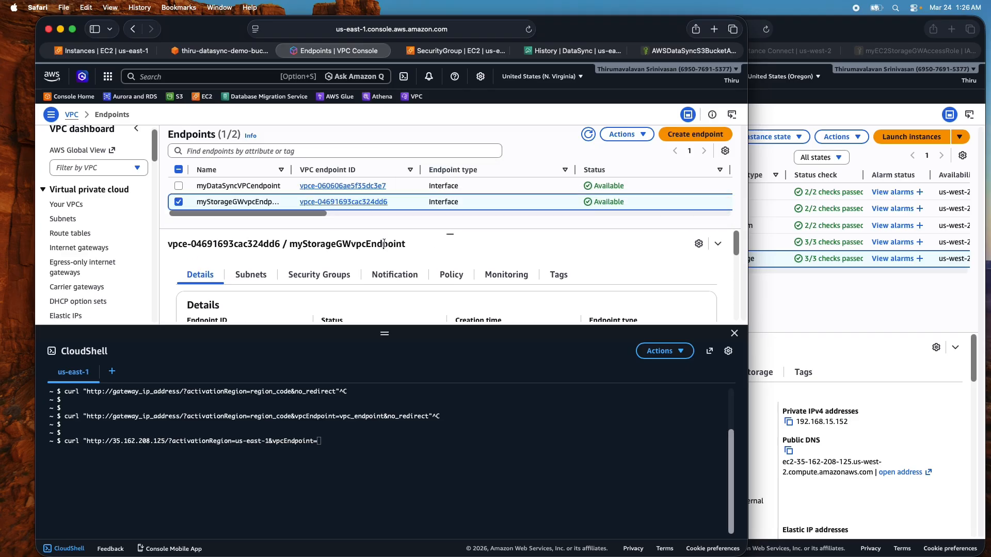
scroll(413, 246, "down", 1)
scroll(421, 247, "up", 1)
scroll(526, 256, "down", 4)
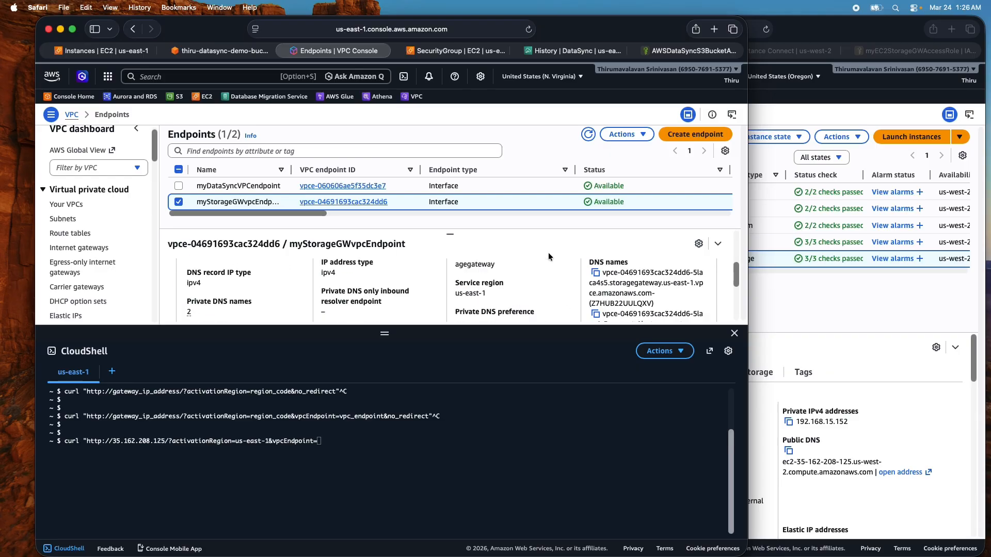
left_click(596, 273)
scroll(619, 273, "down", 2)
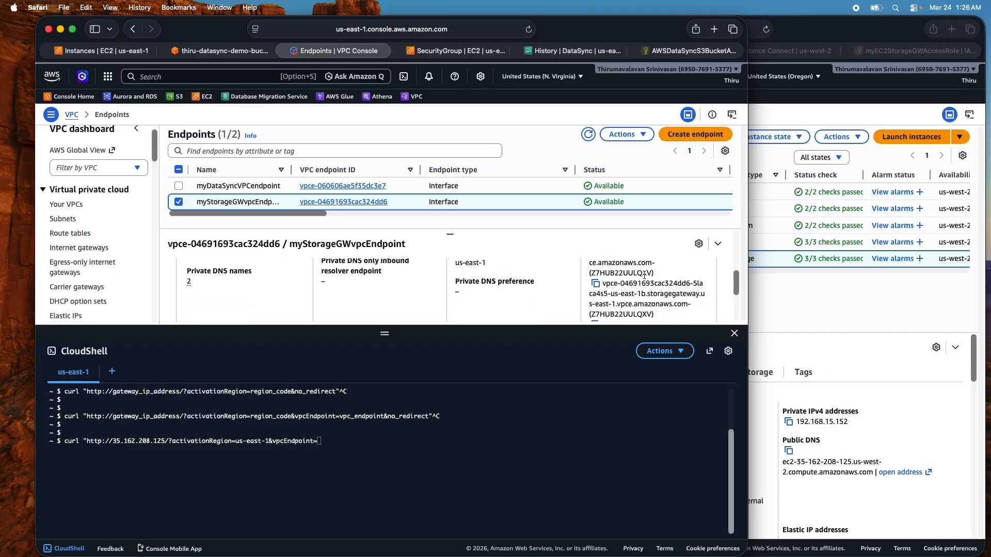
scroll(643, 274, "down", 2)
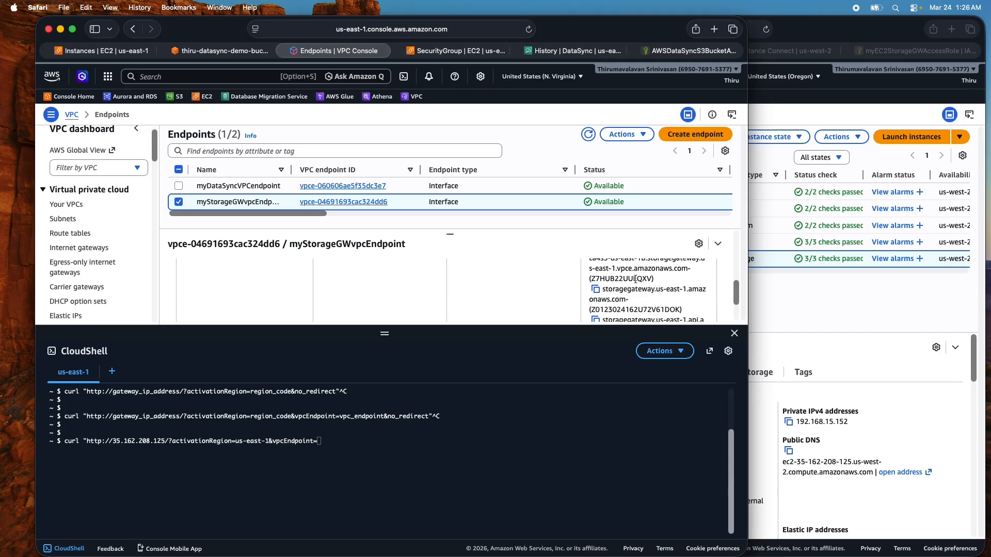
left_click(348, 444)
key("super+v")
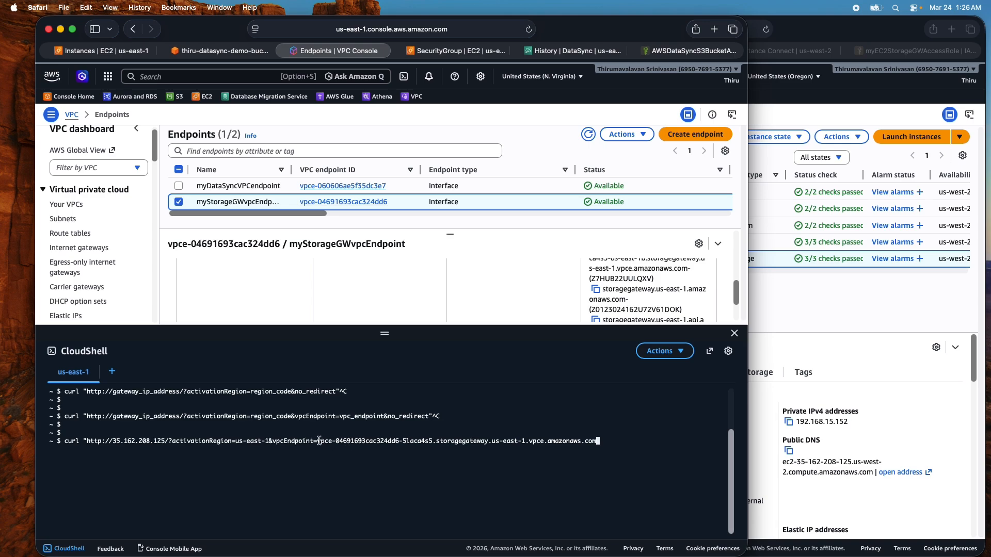
- Check the vpcEndpoint value in the curl command against the DNS names listed for myStorageGWvpcEndpoint
left_click_drag(319, 440, 599, 441)
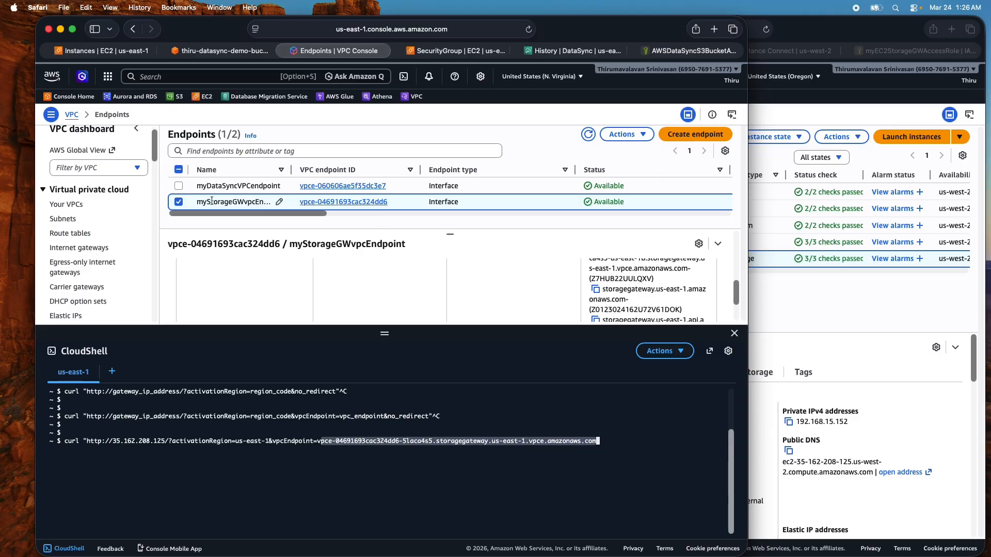
scroll(293, 261, "up", 5)
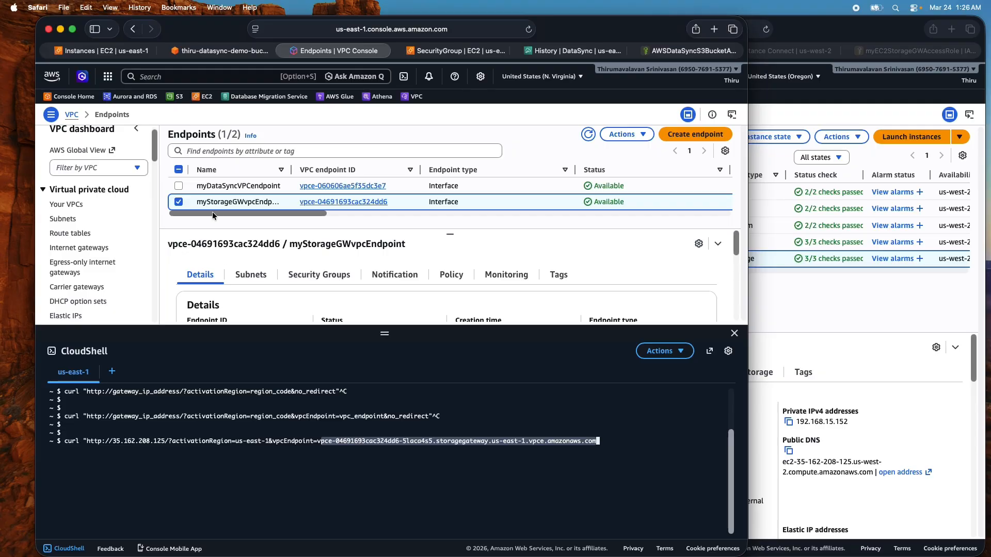
scroll(606, 281, "down", 5)
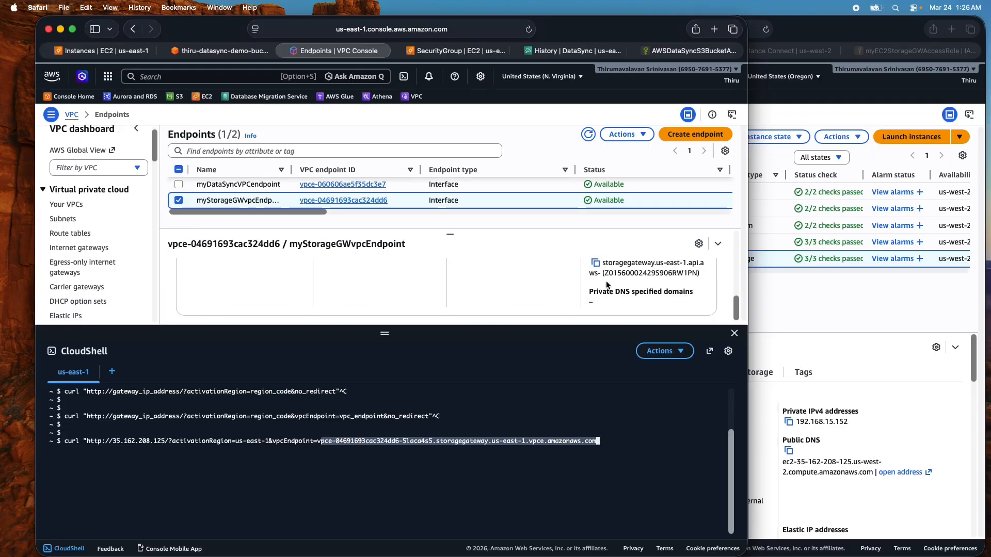
scroll(606, 281, "up", 5)
scroll(606, 281, "down", 3)
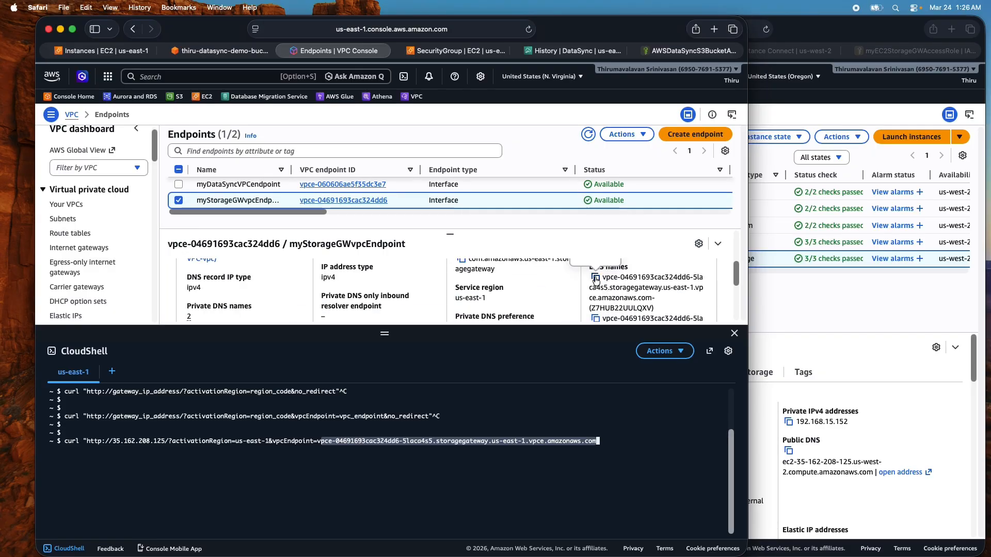
left_click(600, 443)
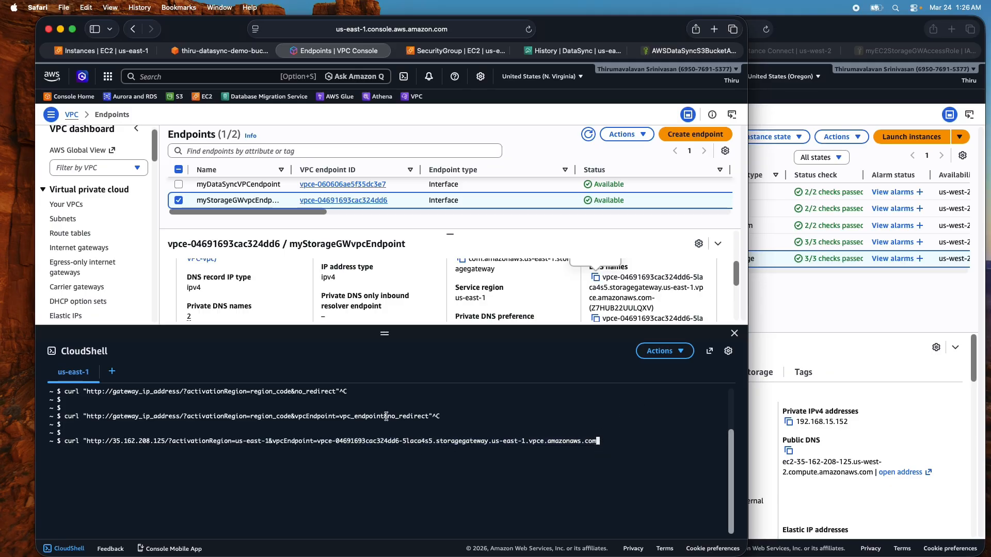
- Append &no_redirect" from the template to the curl command, run it, and copy the returned activation key
left_click_drag(385, 416, 434, 415)
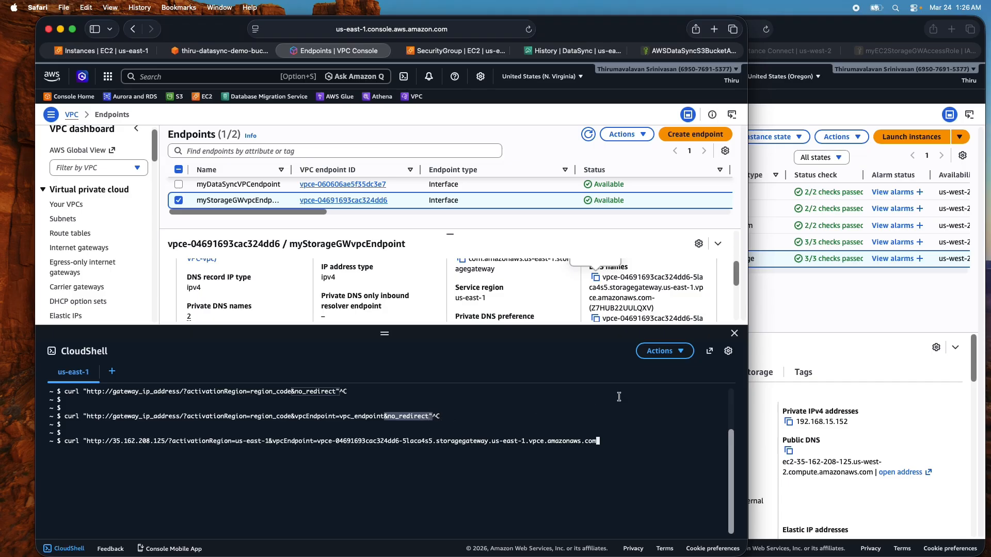
key("super+v")
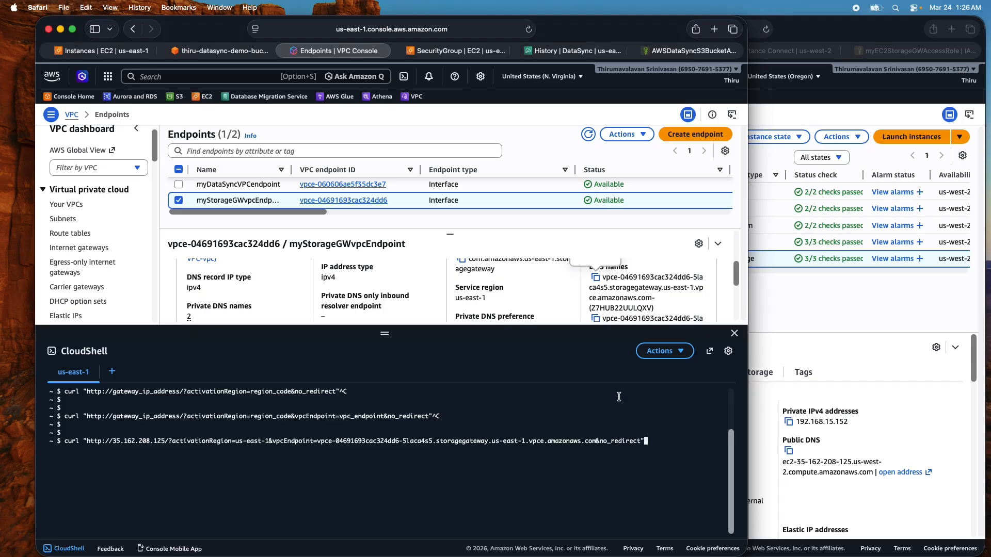
key("Return")
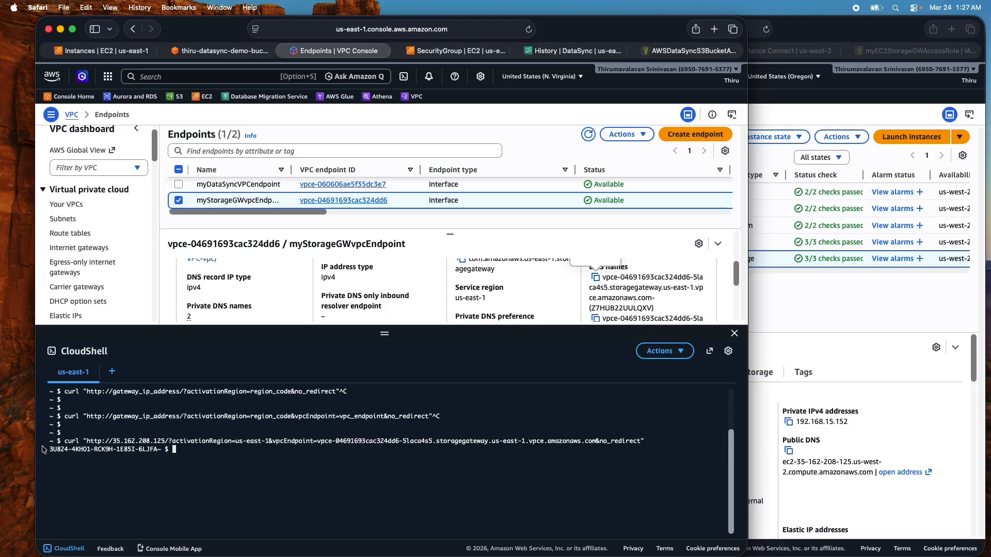
left_click_drag(50, 449, 159, 449)
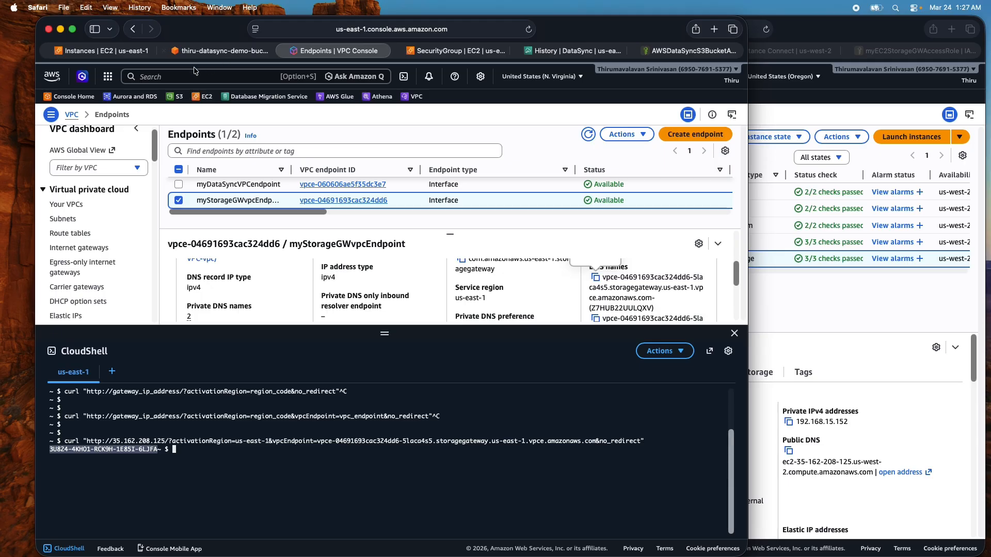
- Search for storage, open Storage Gateway in a new tab without the CloudShell pane, and start creating a gateway
left_click(156, 79)
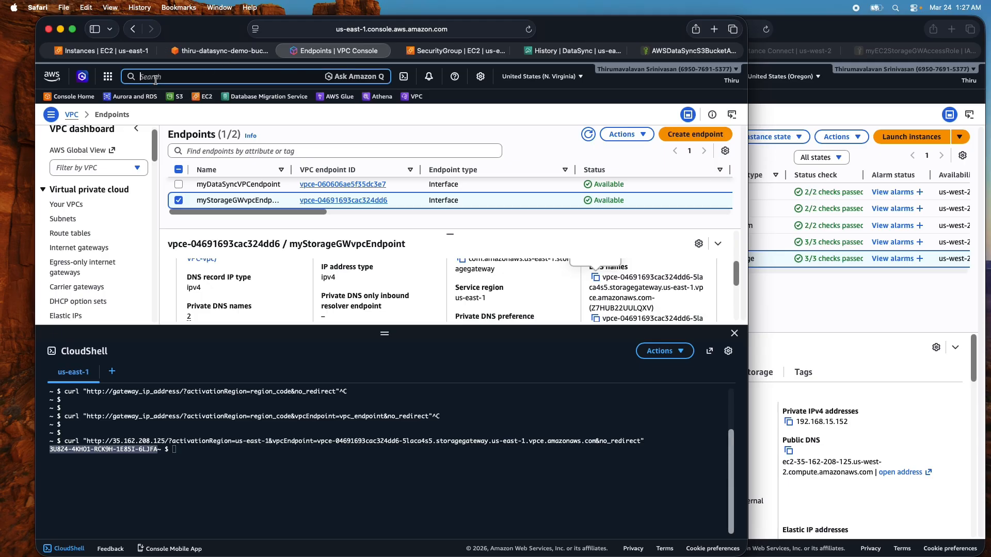
type("storage")
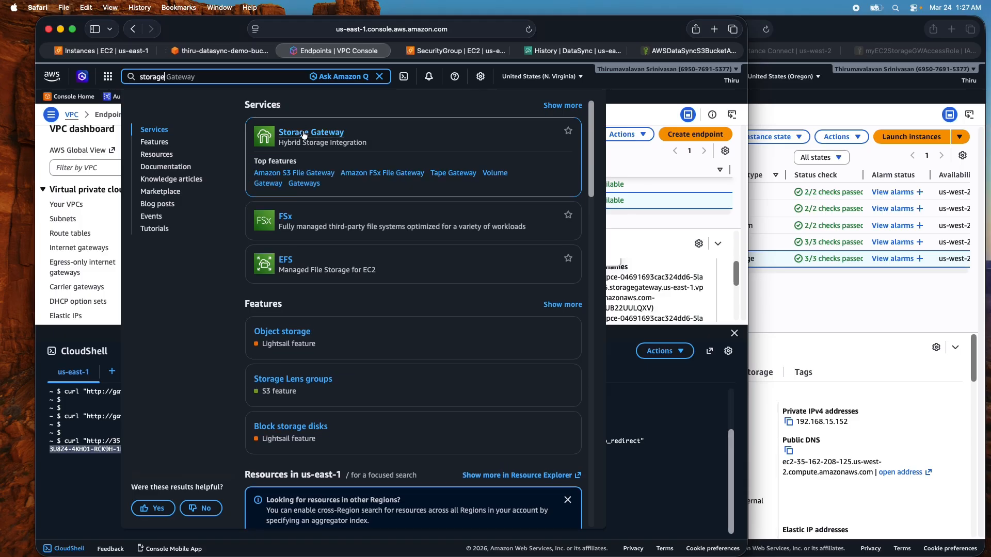
right_click(305, 135)
left_click(355, 138)
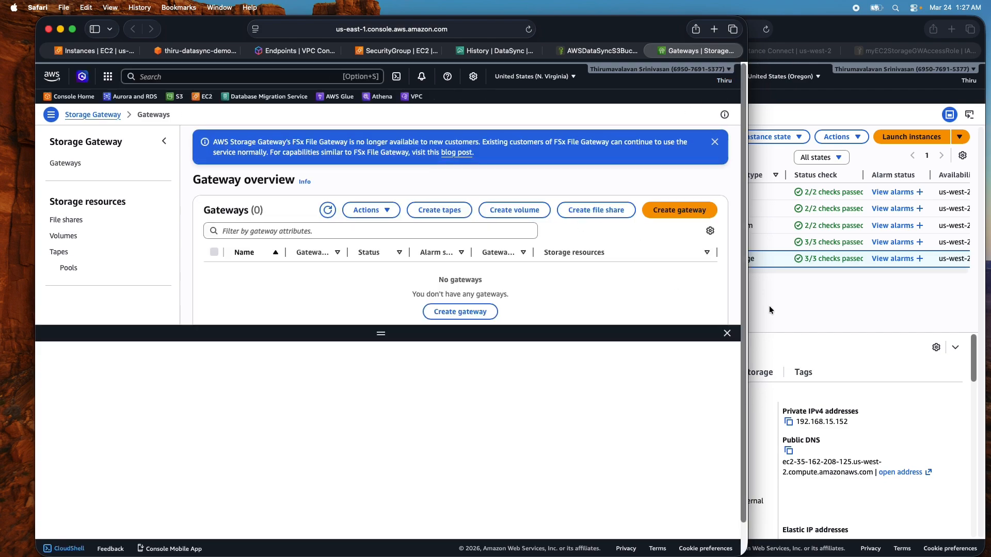
left_click(730, 333)
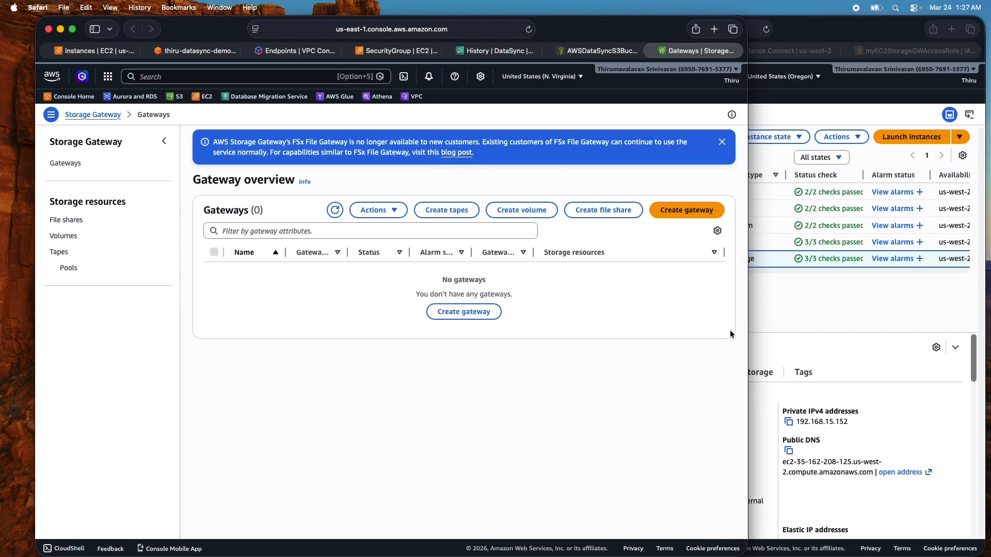
left_click(681, 211)
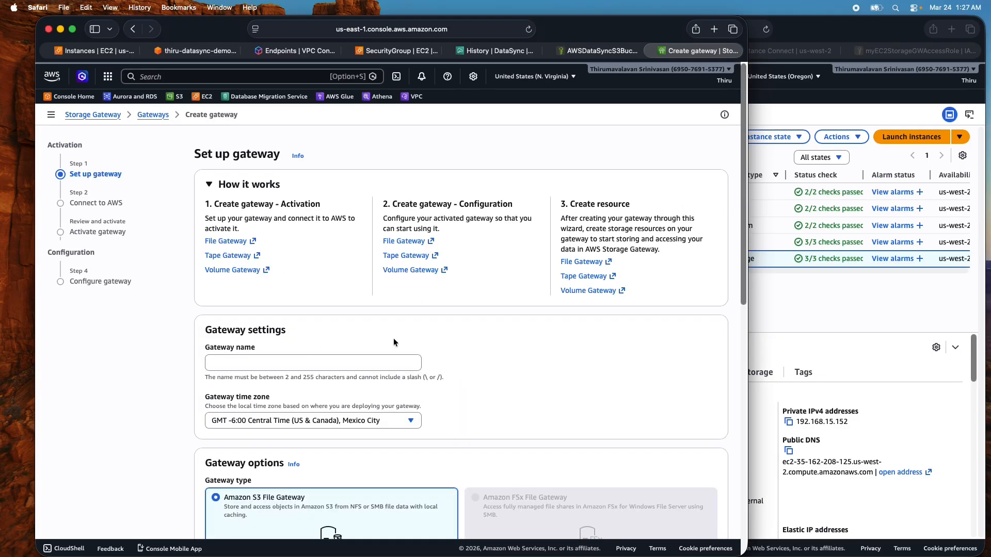
- Name the gateway myStorageGW and set its time zone to GMT -7:00 Mountain Time (US & Canada)
scroll(398, 343, "down", 3)
left_click(241, 298)
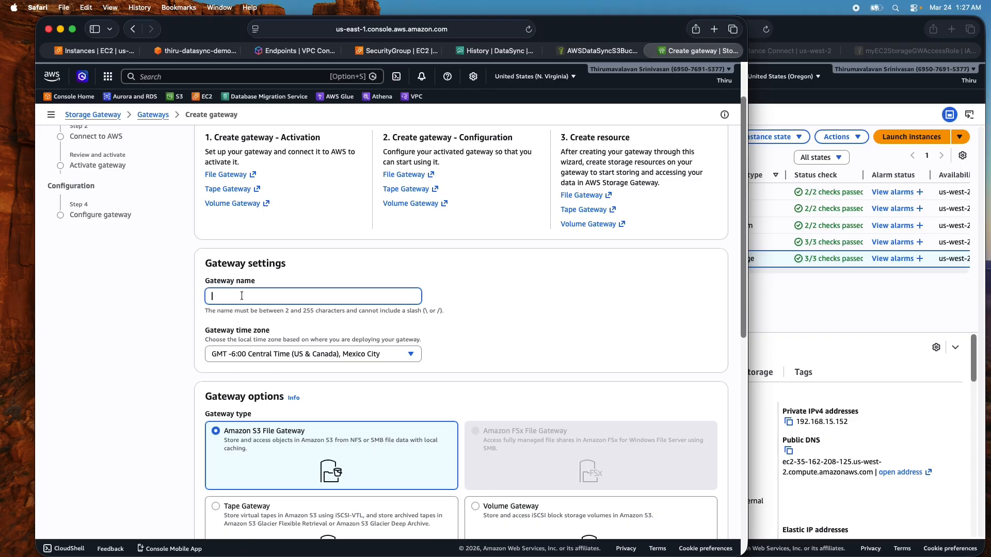
type("myStorageGW")
scroll(272, 386, "down", 3)
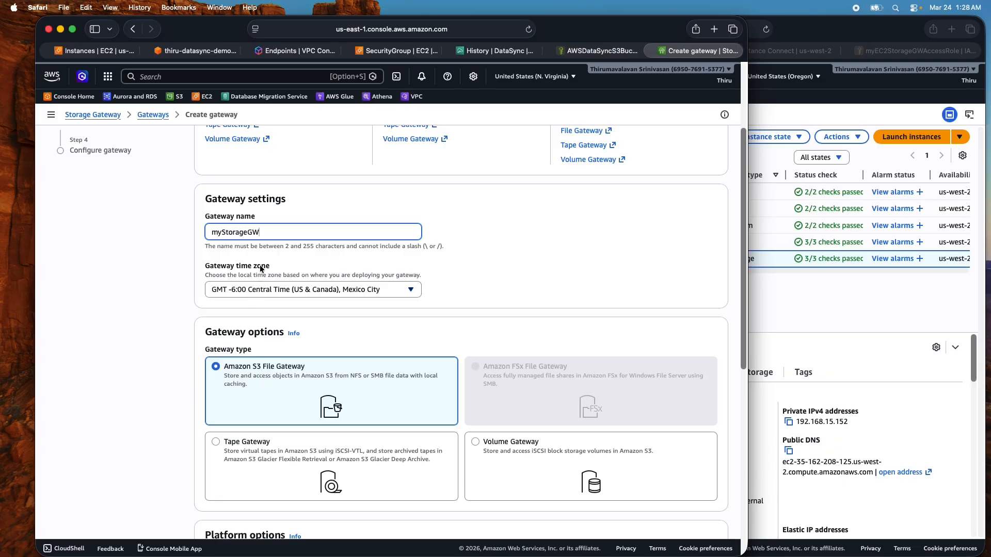
left_click(253, 289)
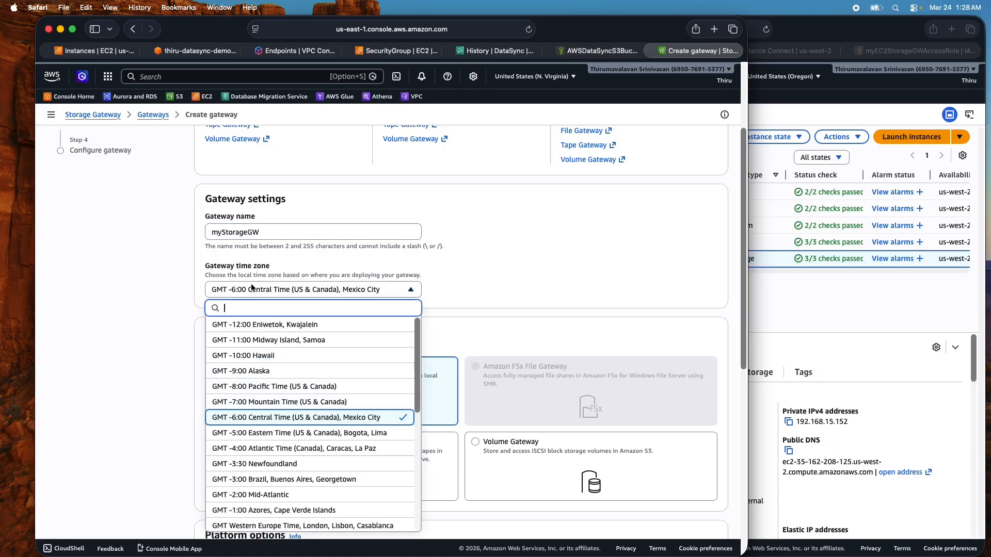
left_click(303, 401)
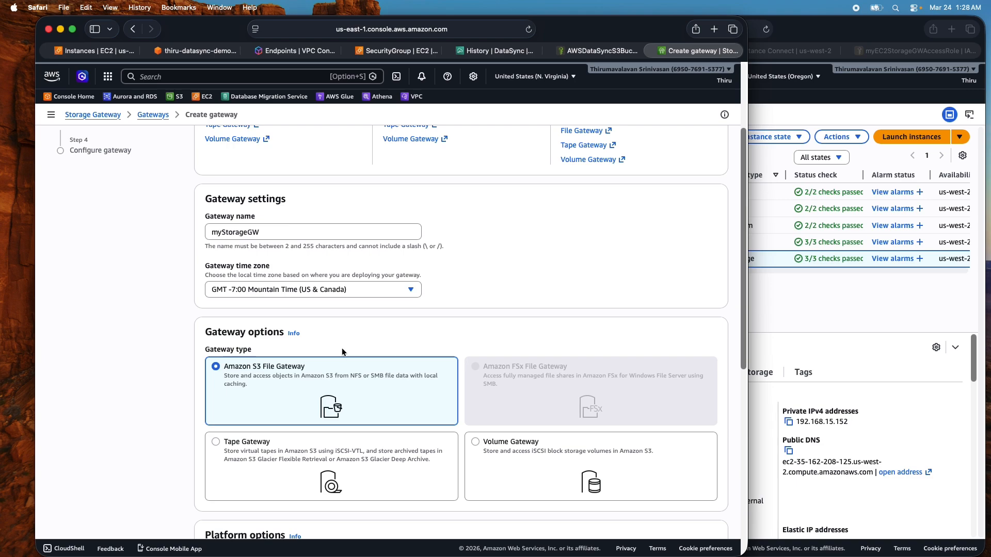
- Keep the Amazon S3 File Gateway type and set the host platform to Amazon EC2 with customized launch settings
scroll(442, 324, "down", 3)
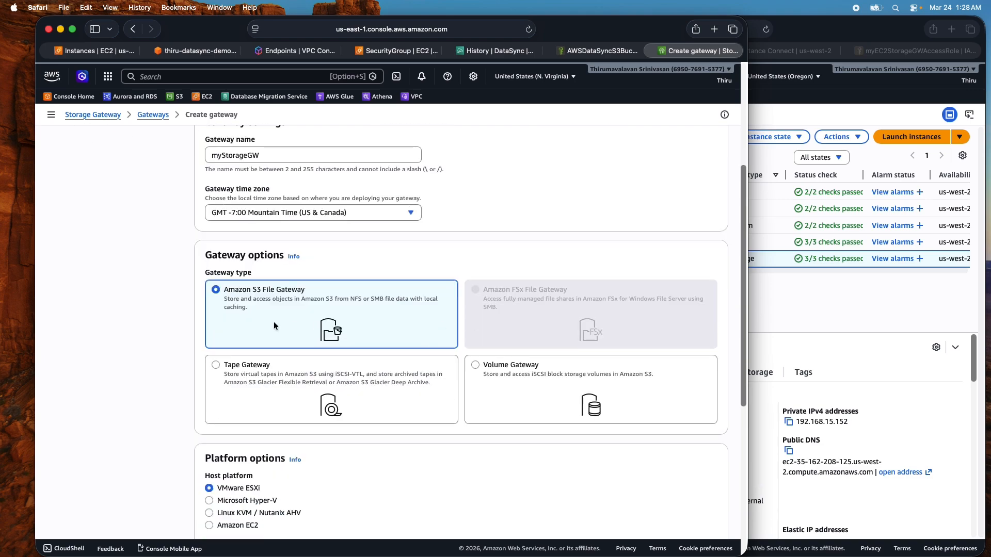
scroll(316, 308, "down", 4)
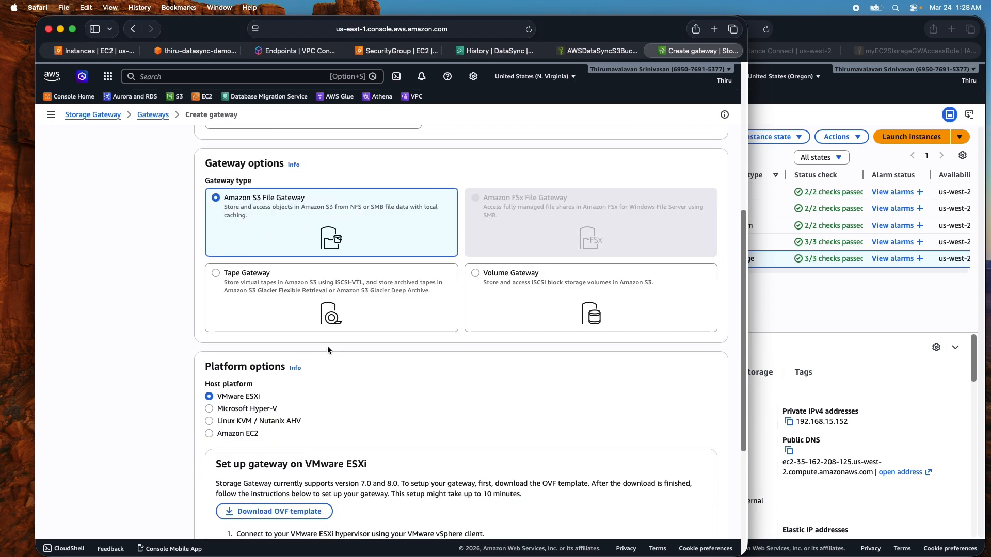
left_click(209, 433)
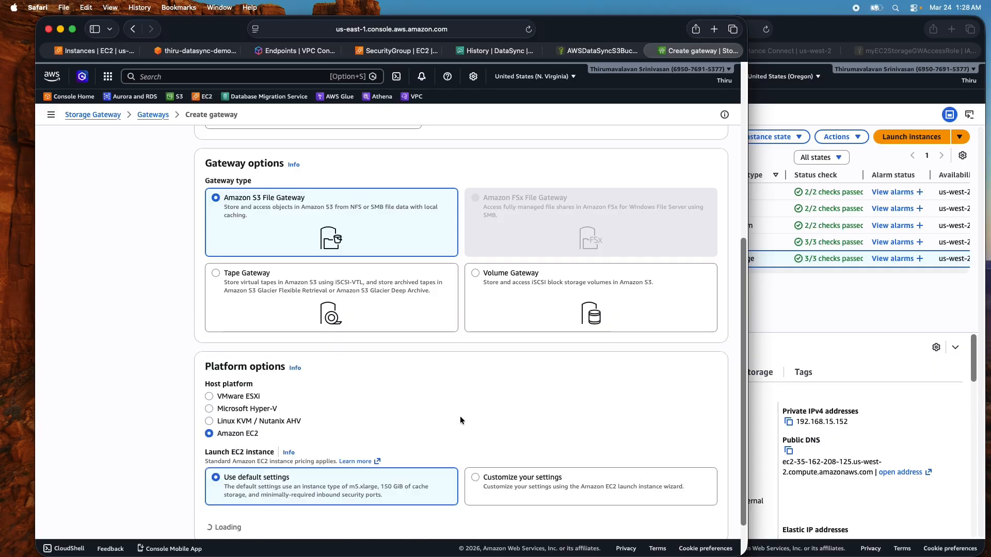
scroll(460, 417, "down", 2)
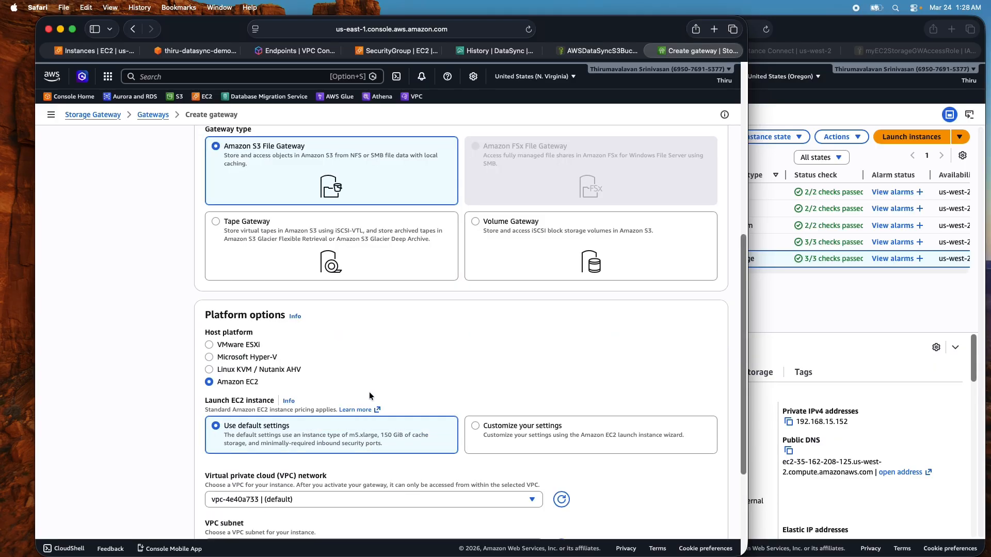
scroll(369, 392, "down", 1)
scroll(369, 392, "down", 2)
scroll(374, 358, "down", 3)
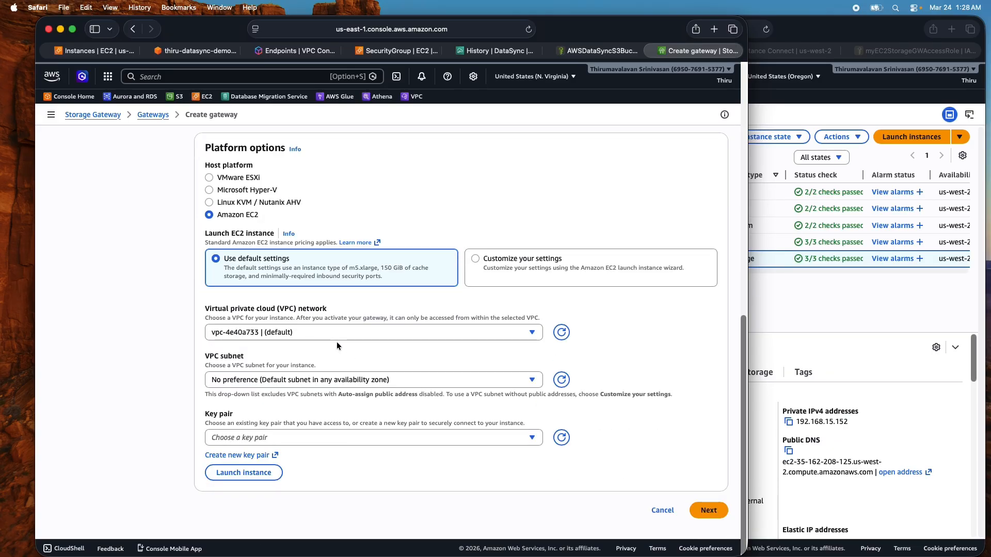
left_click(476, 259)
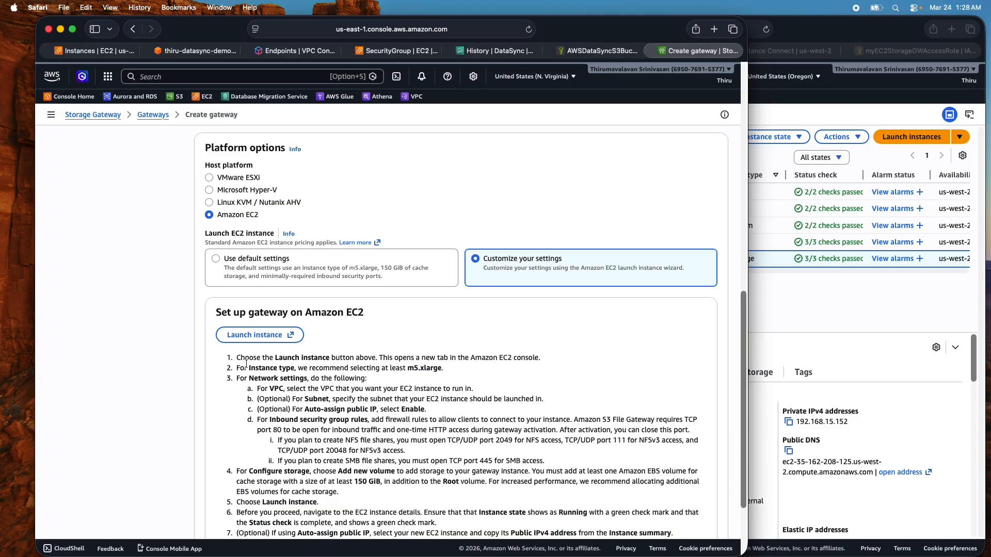
- Review the EC2 setup instructions for instance type, inbound rules and cache storage, checking the instance type against OnPremStorageGWInstance
scroll(247, 362, "down", 4)
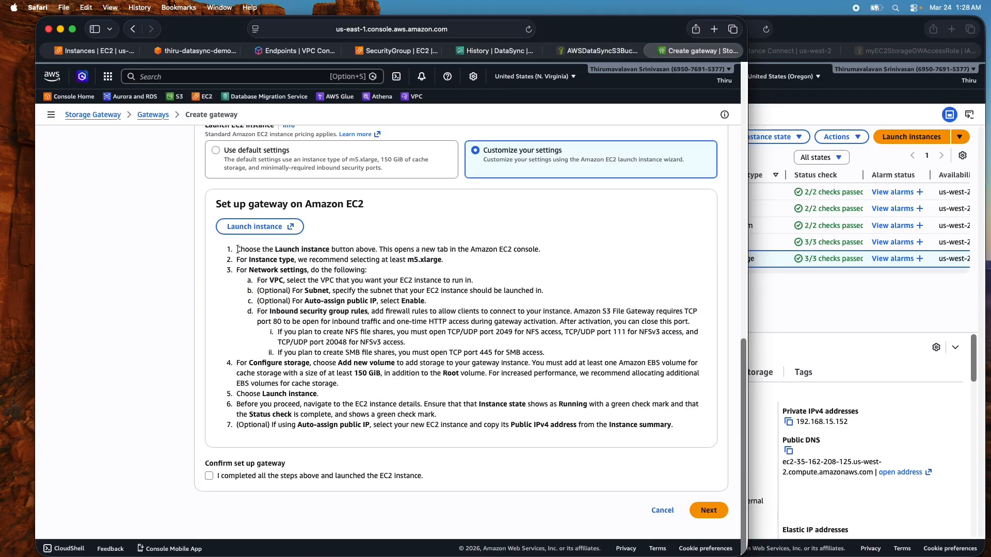
left_click_drag(238, 249, 692, 430)
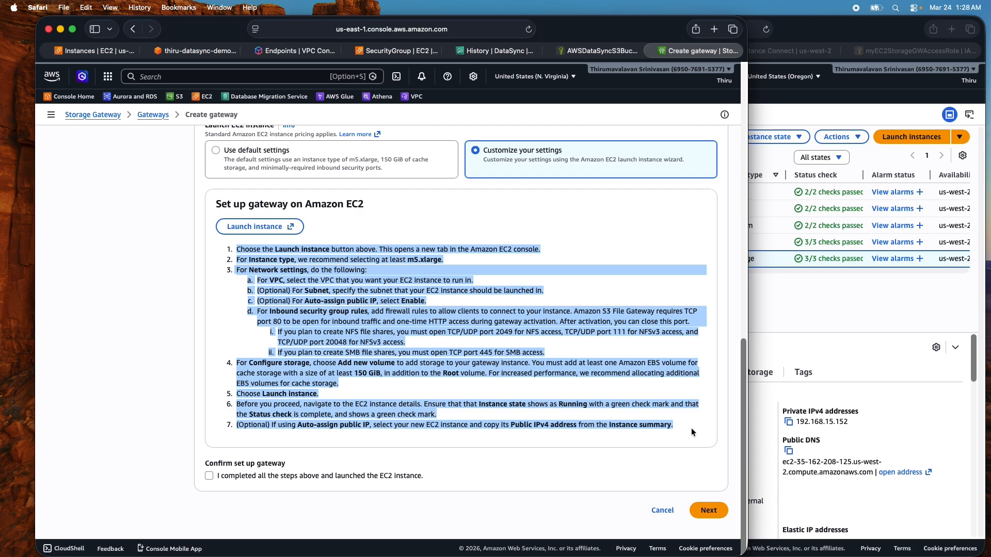
left_click(691, 427)
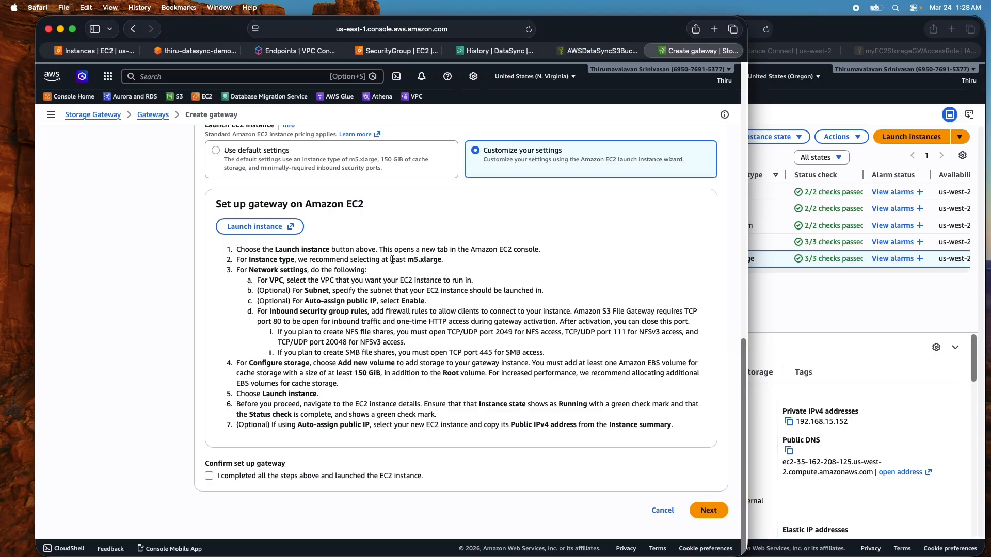
left_click_drag(406, 259, 465, 257)
left_click(822, 262)
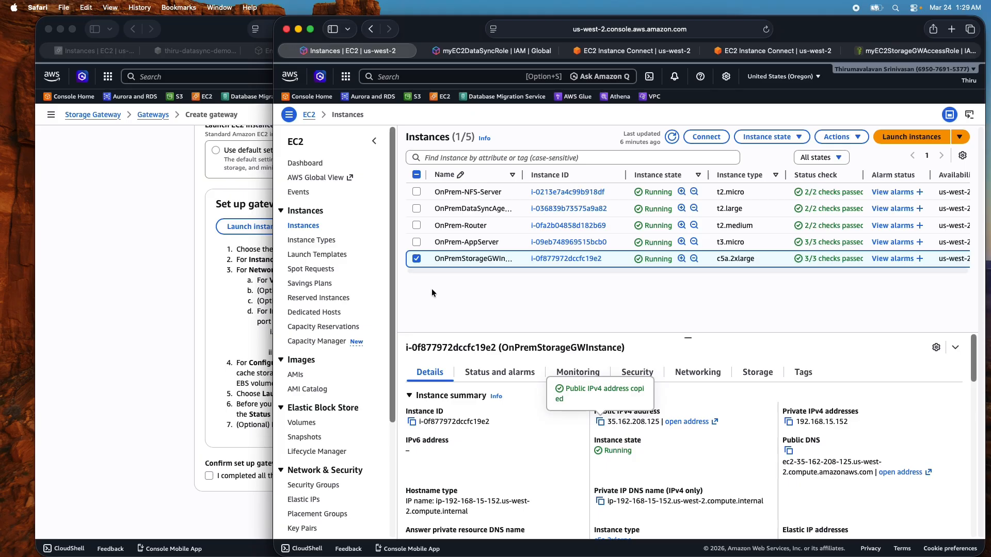
left_click(210, 294)
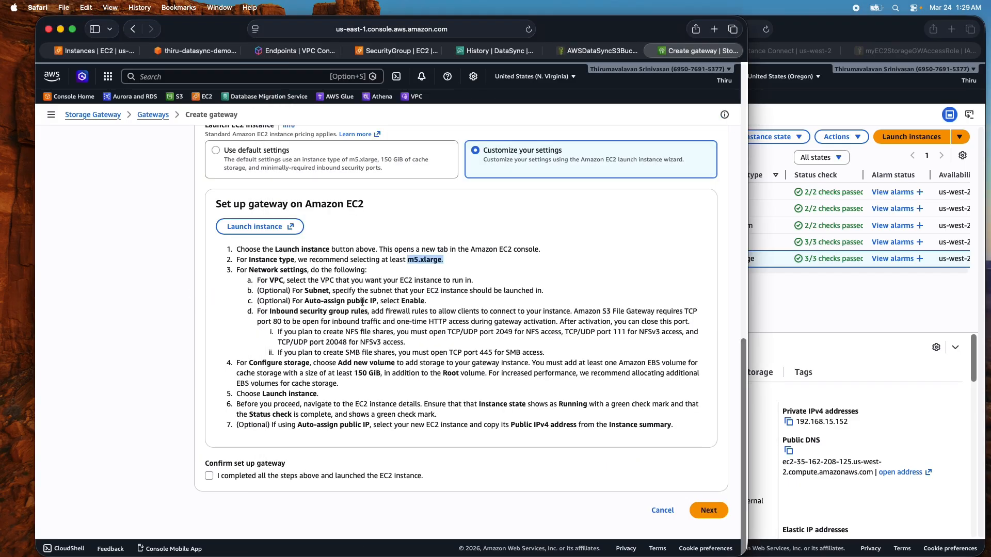
left_click(272, 312)
left_click_drag(272, 313, 565, 355)
left_click(352, 384)
left_click_drag(345, 372, 388, 376)
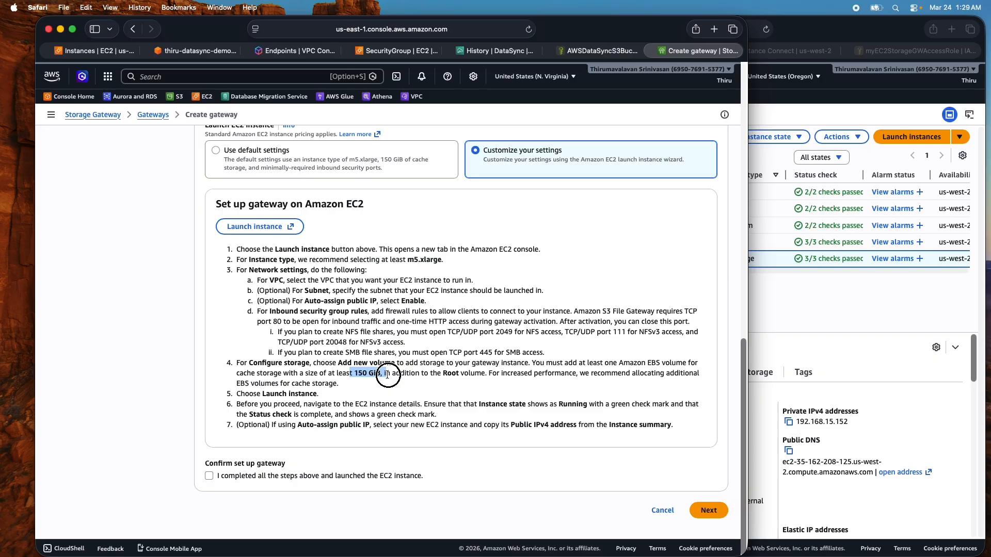
left_click_drag(387, 374, 388, 375)
left_click(299, 349)
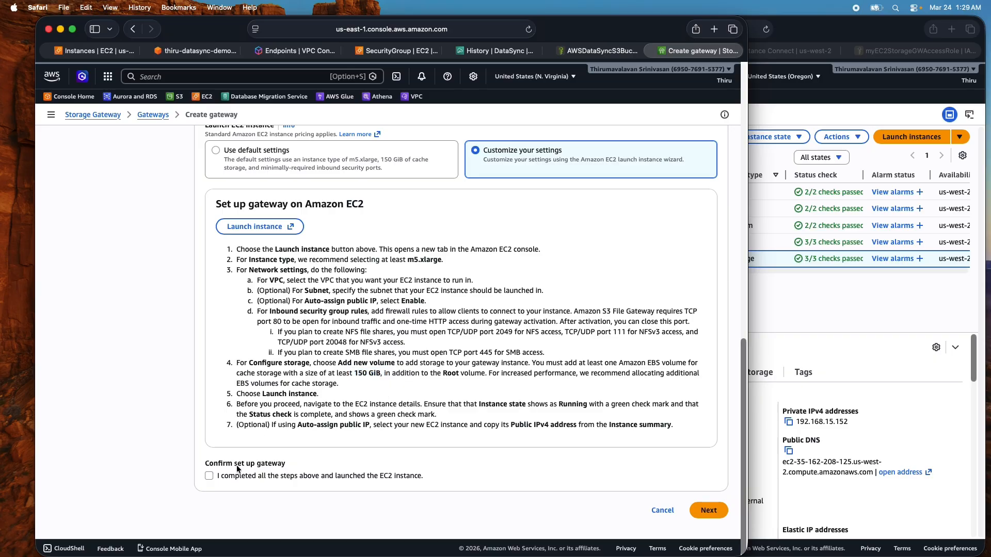
- Confirm that the EC2 instance setup is complete and connect the gateway by activation key, pasting the key into its field
left_click(209, 475)
left_click(705, 511)
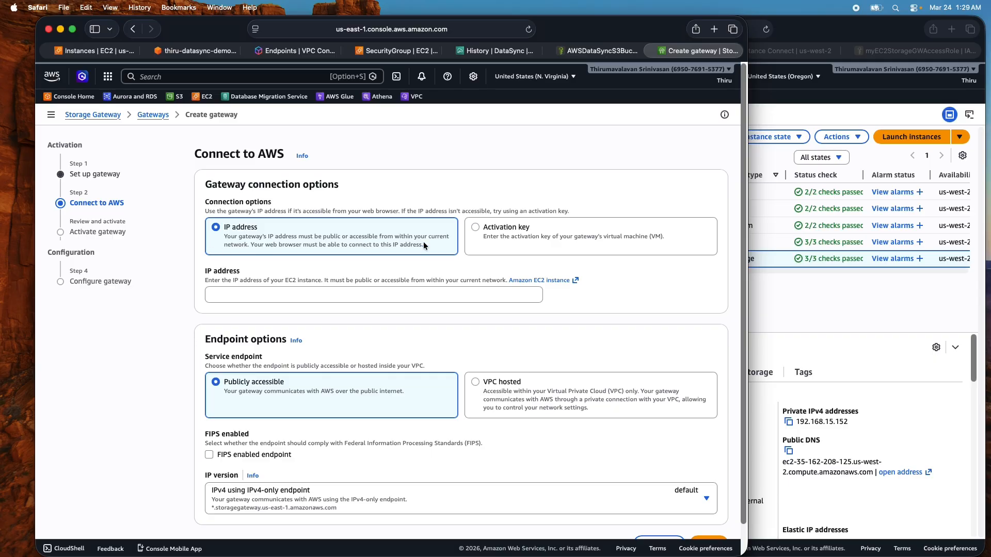
left_click(475, 227)
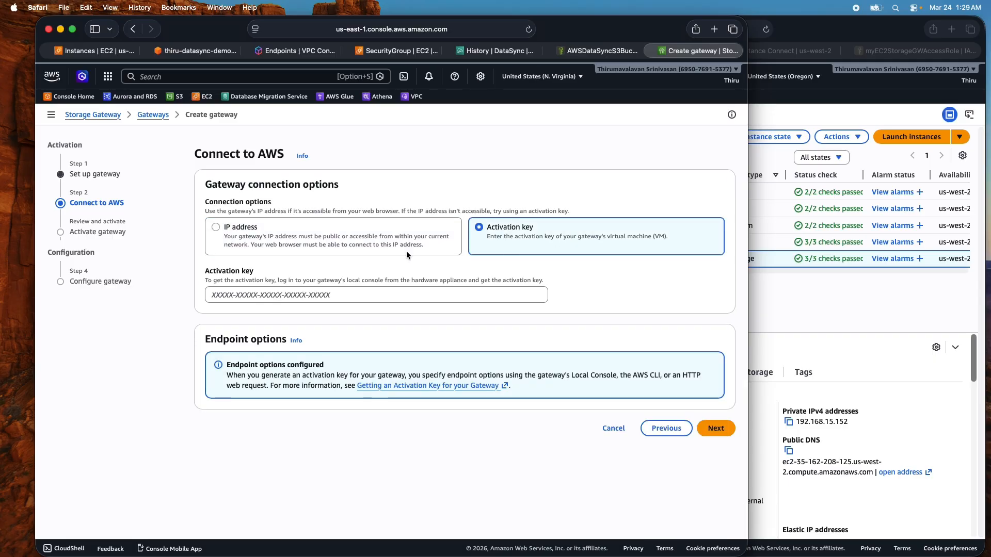
left_click(214, 227)
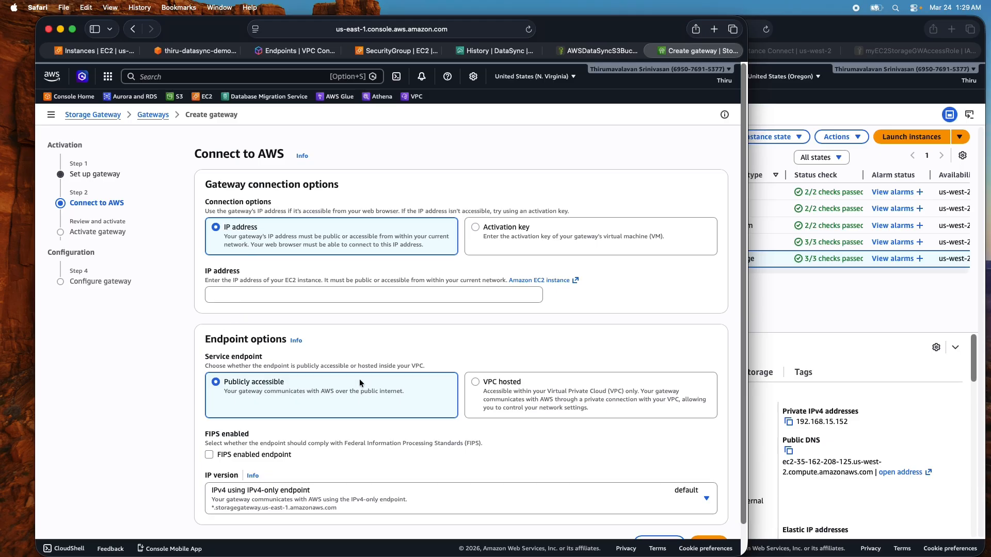
left_click(475, 227)
left_click(287, 295)
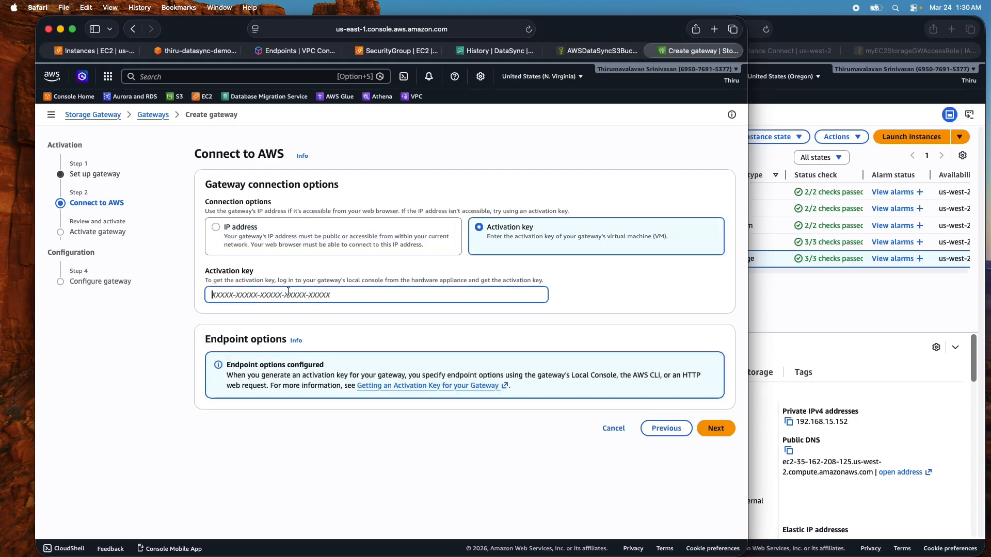
key("super+v")
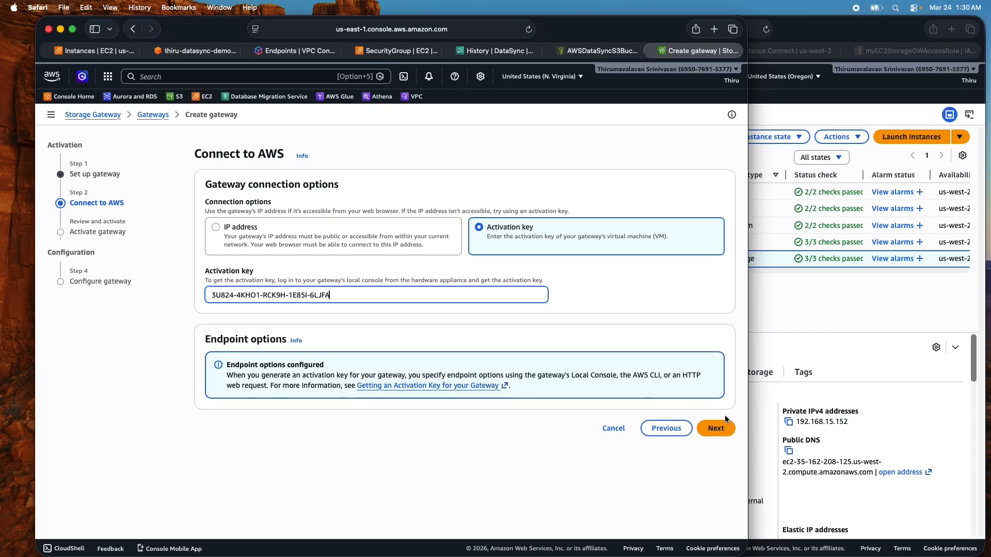
left_click(717, 430)
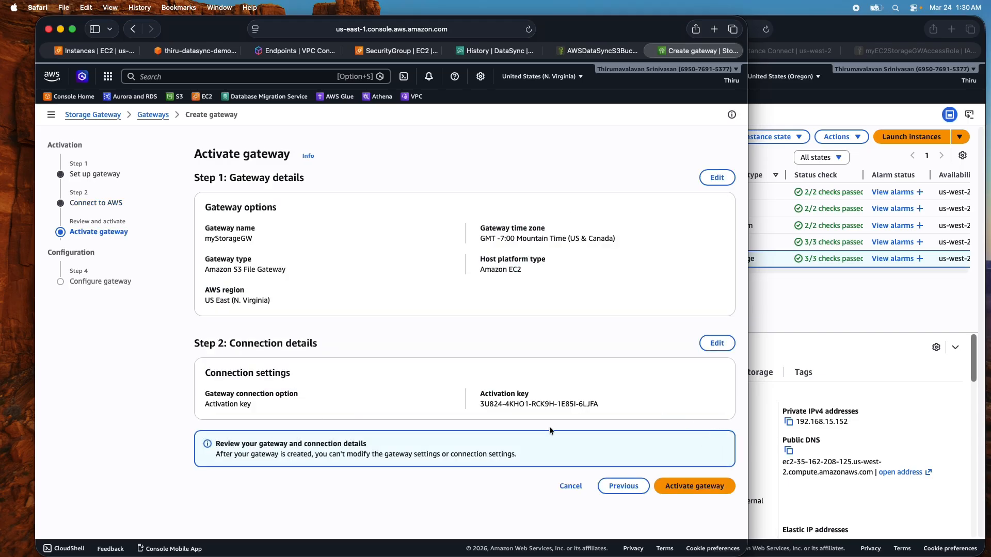
- Activate the myStorageGW gateway and look over its cache storage, CloudWatch log group, alarm and tag settings
left_click(705, 487)
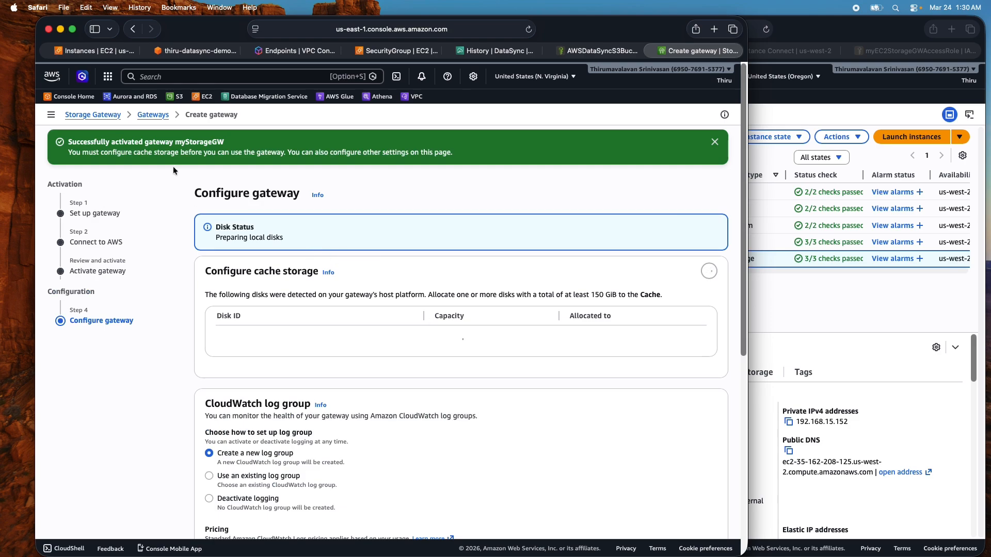
left_click(715, 142)
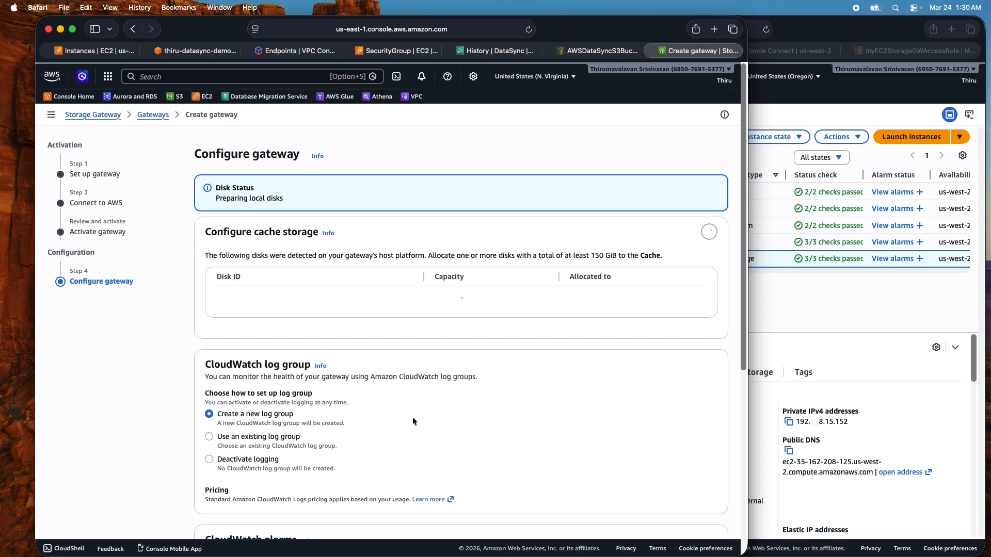
scroll(416, 412, "down", 5)
scroll(418, 413, "down", 4)
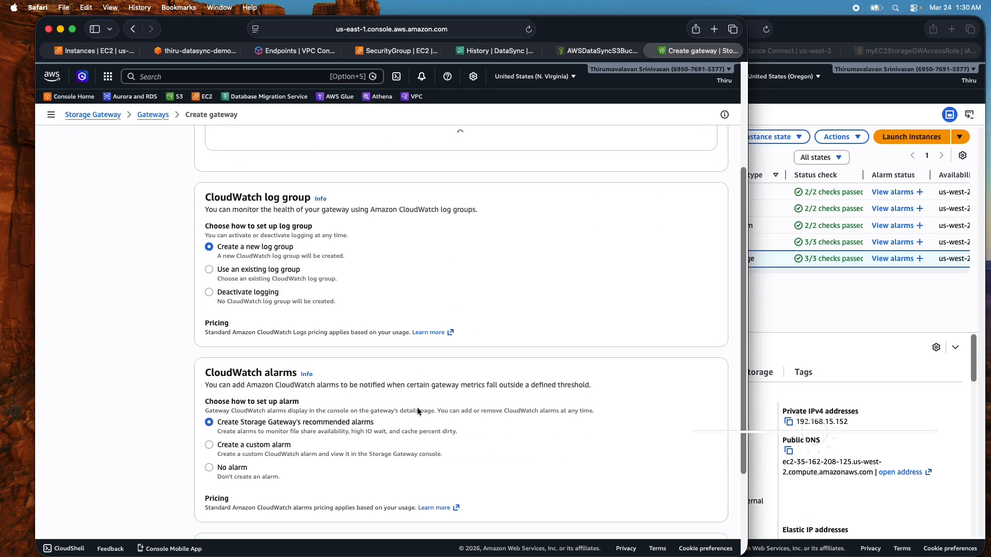
scroll(418, 409, "up", 8)
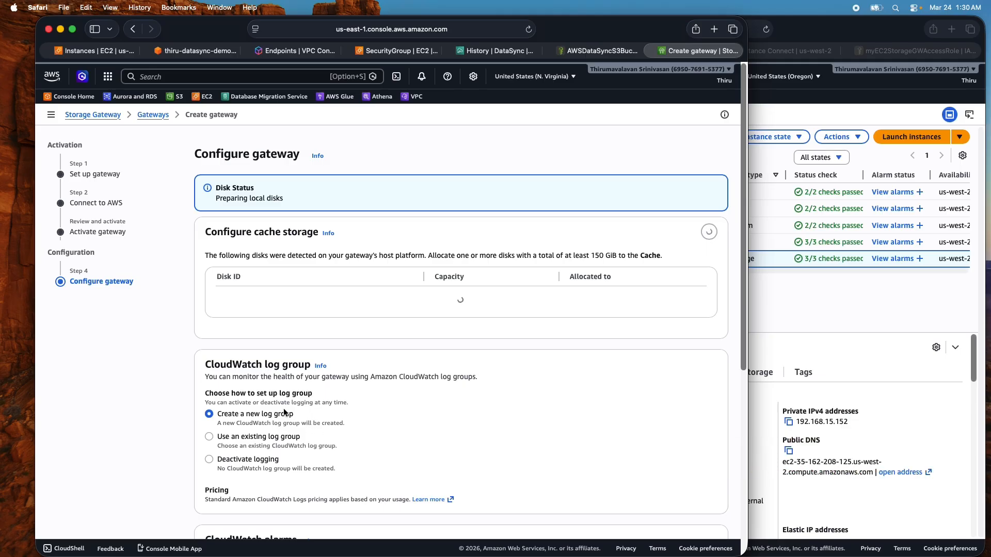
scroll(414, 437, "down", 5)
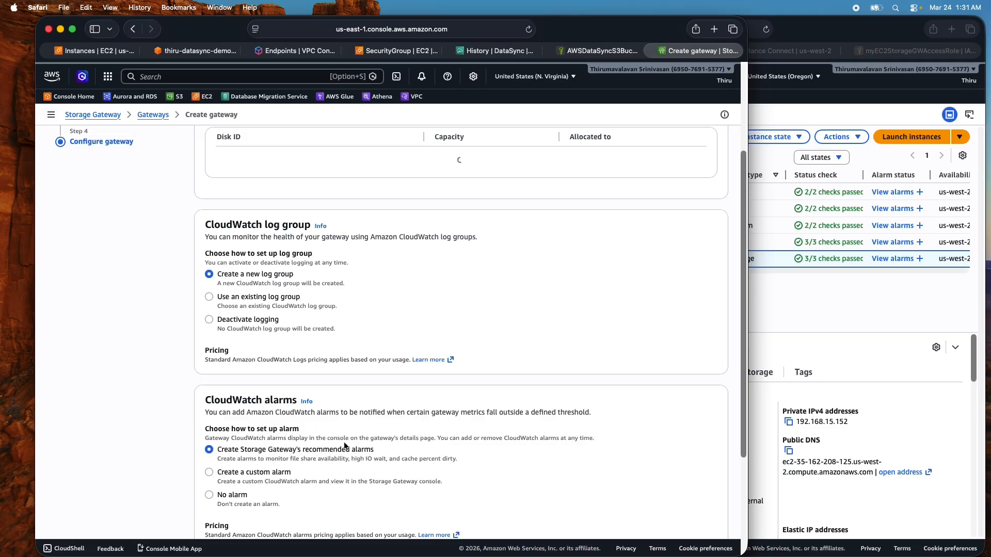
scroll(380, 431, "down", 3)
scroll(379, 432, "down", 2)
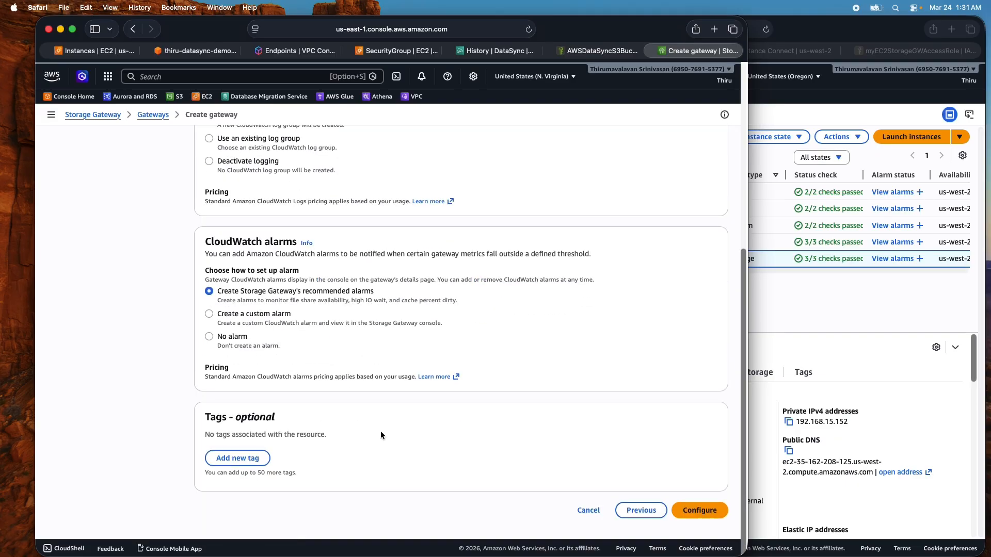
scroll(450, 405, "up", 10)
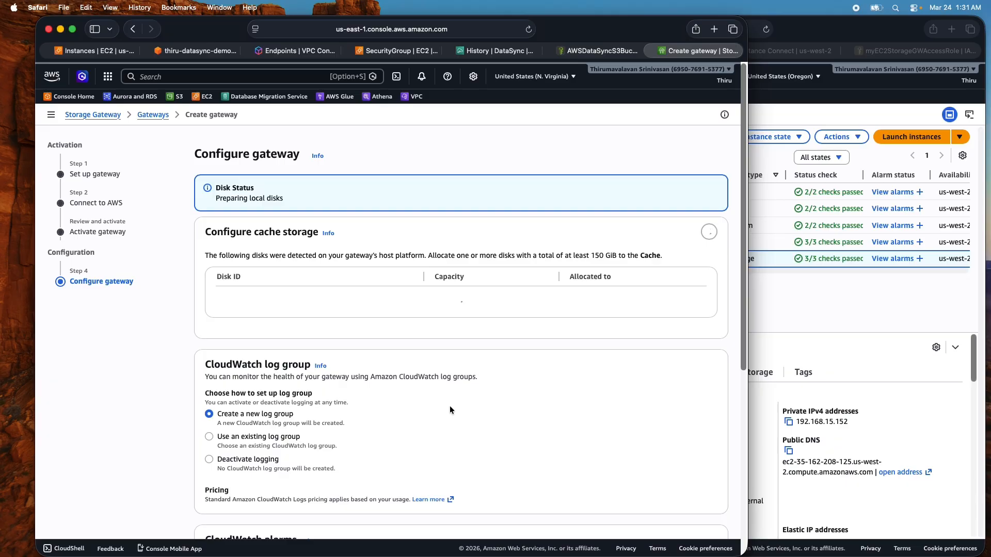
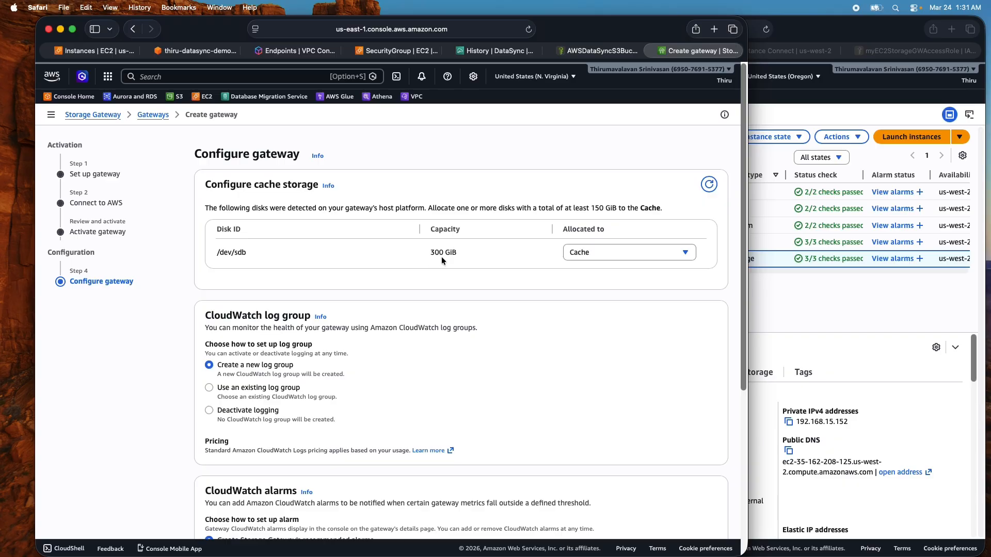
- Finish configuring the gateway with the /dev/sdb disk allocated to Cache, a new log group and the recommended alarms
left_click(624, 253)
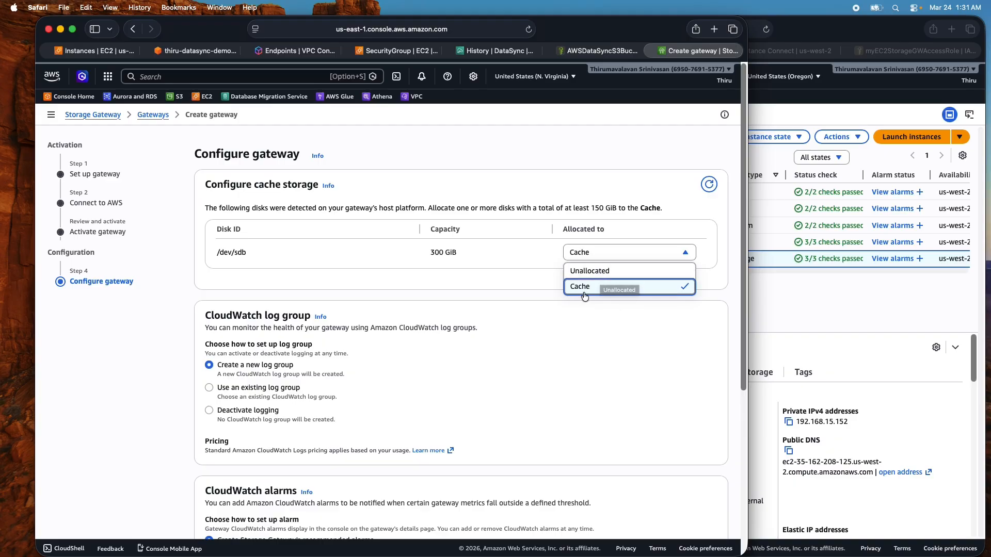
left_click(514, 290)
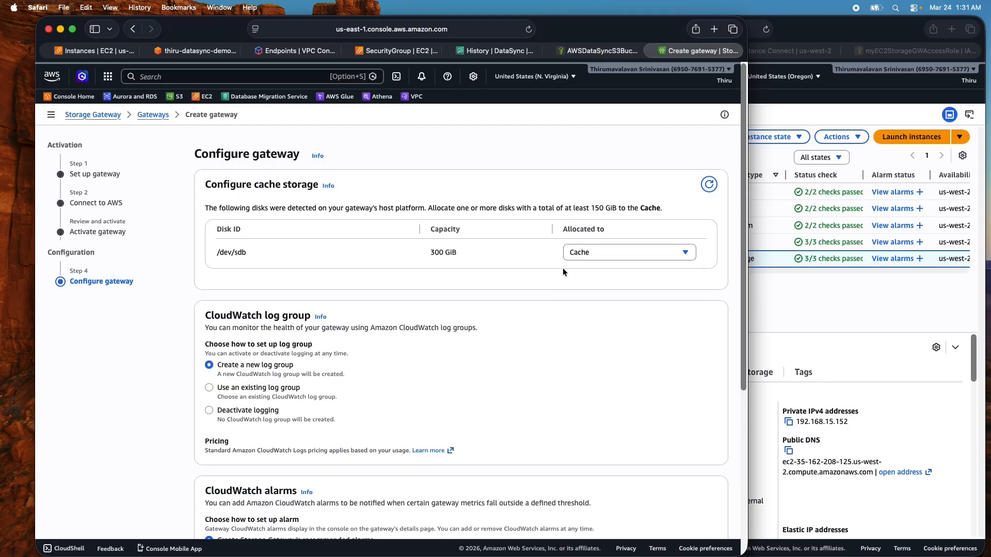
scroll(543, 268, "down", 5)
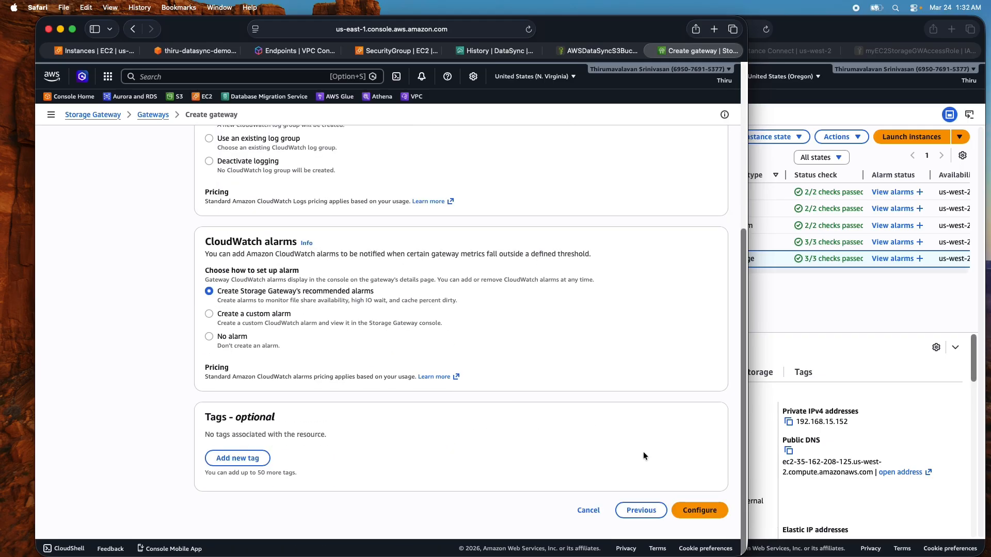
left_click(716, 509)
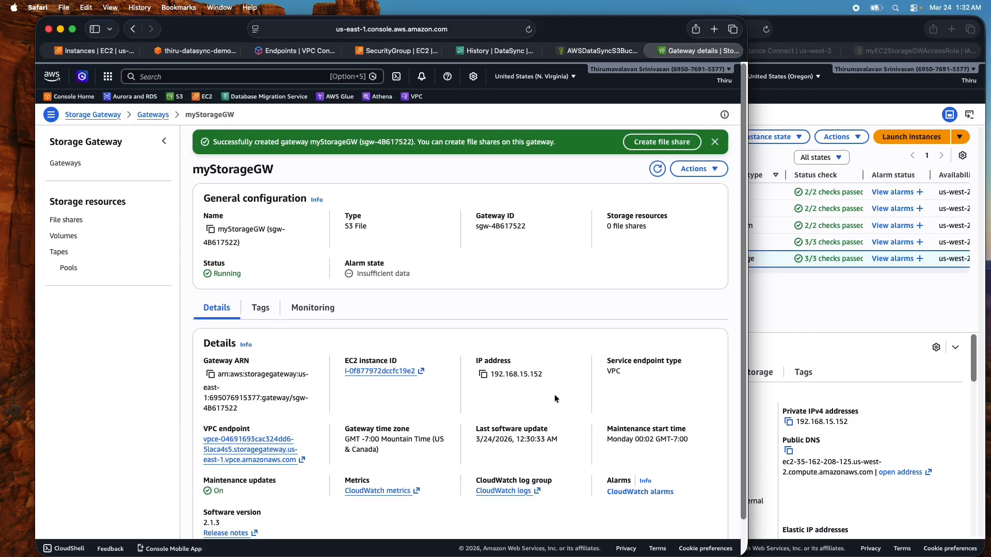
left_click(716, 142)
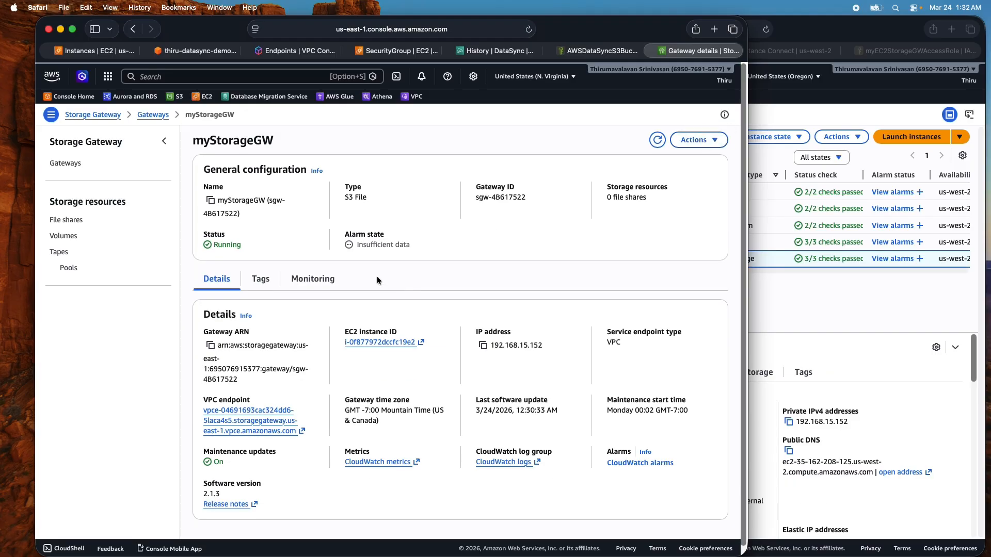
- Start a new file share on myStorageGW with the NFS protocol and the S3 bucket thiru-datasync-demo-bucket
left_click(66, 221)
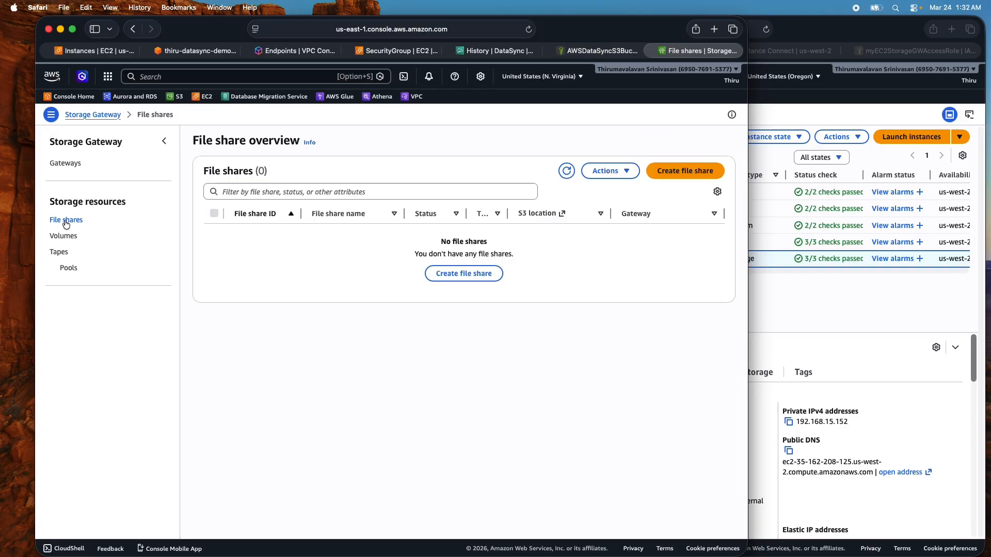
left_click(681, 173)
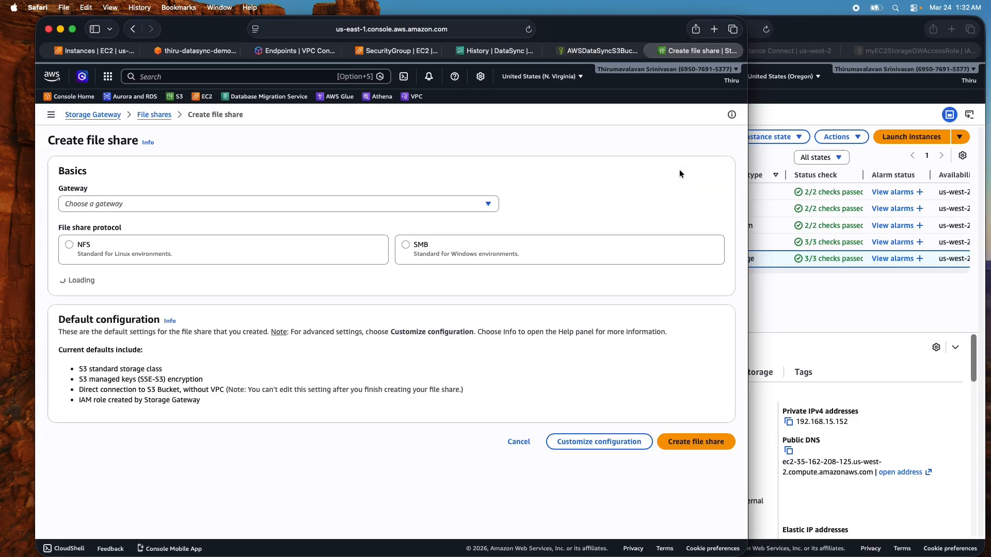
left_click(109, 205)
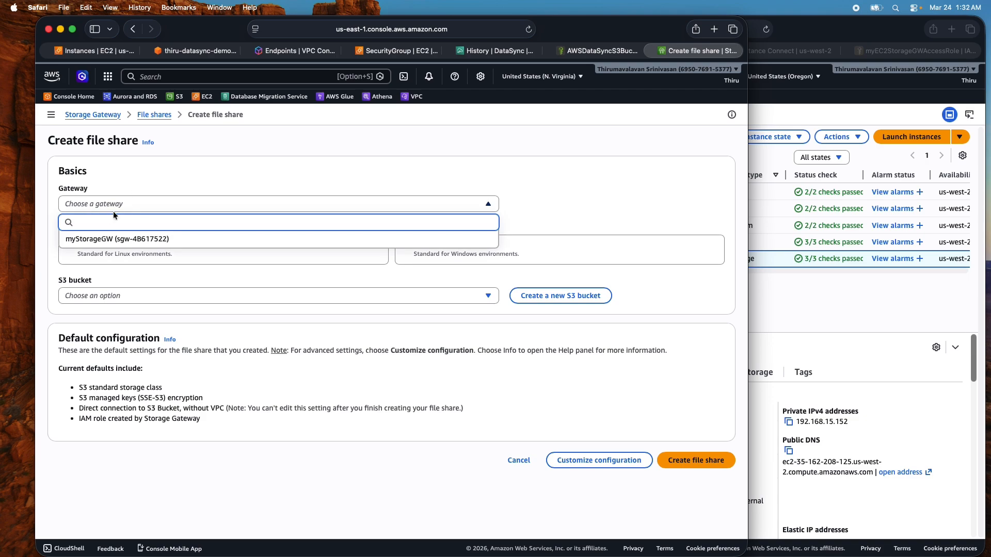
left_click(118, 238)
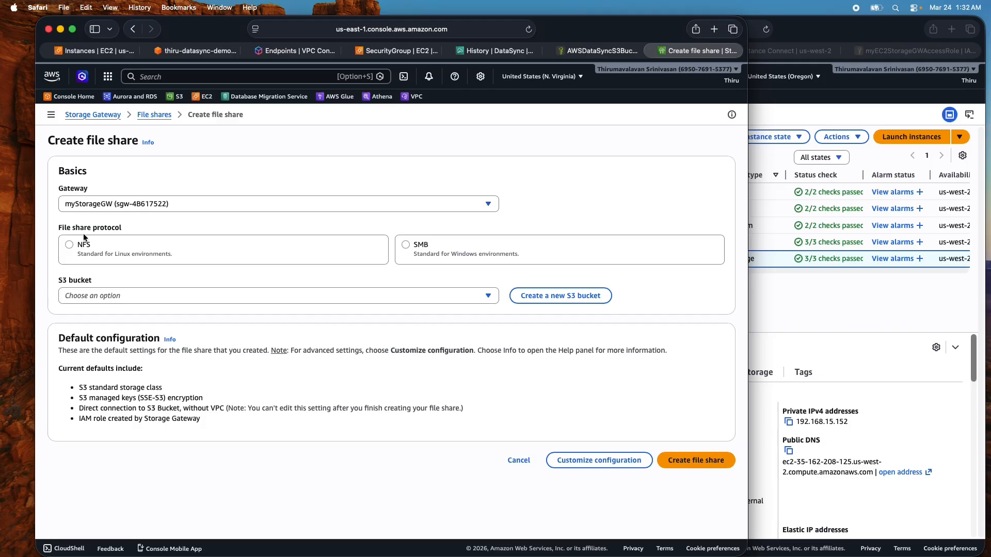
left_click(70, 244)
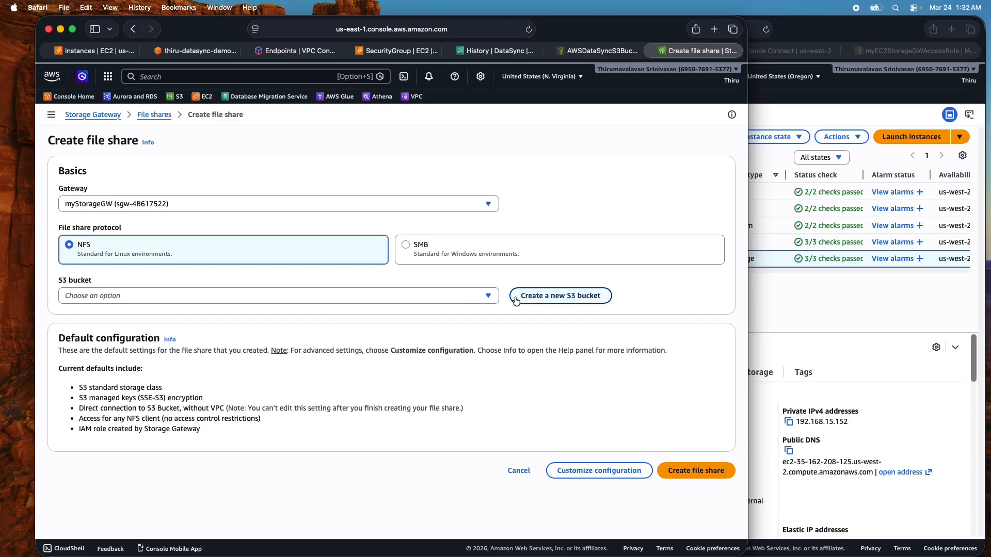
left_click(482, 296)
scroll(410, 338, "down", 5)
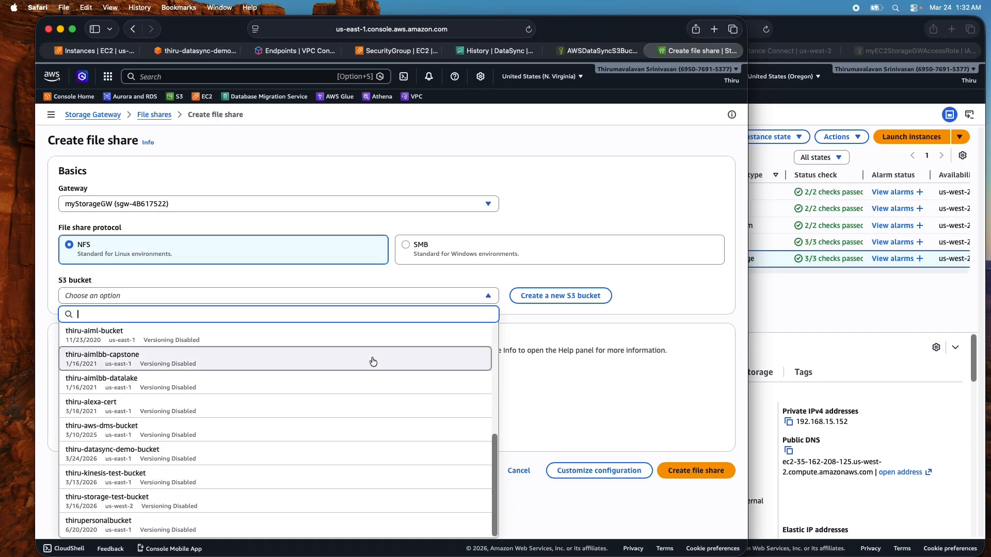
left_click(102, 454)
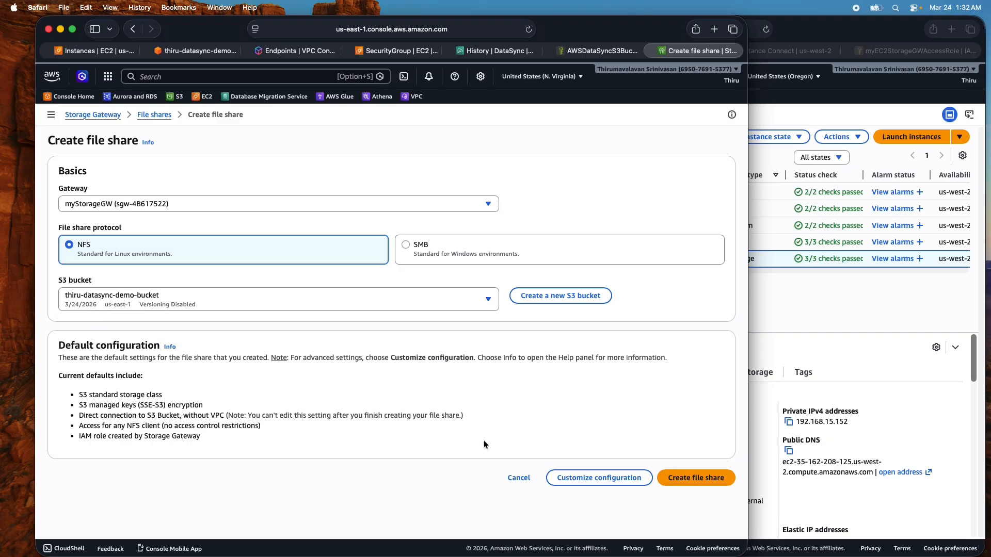
- Customize the file share configuration, keeping audit logging deactivated and the default S3 connection settings
left_click(620, 483)
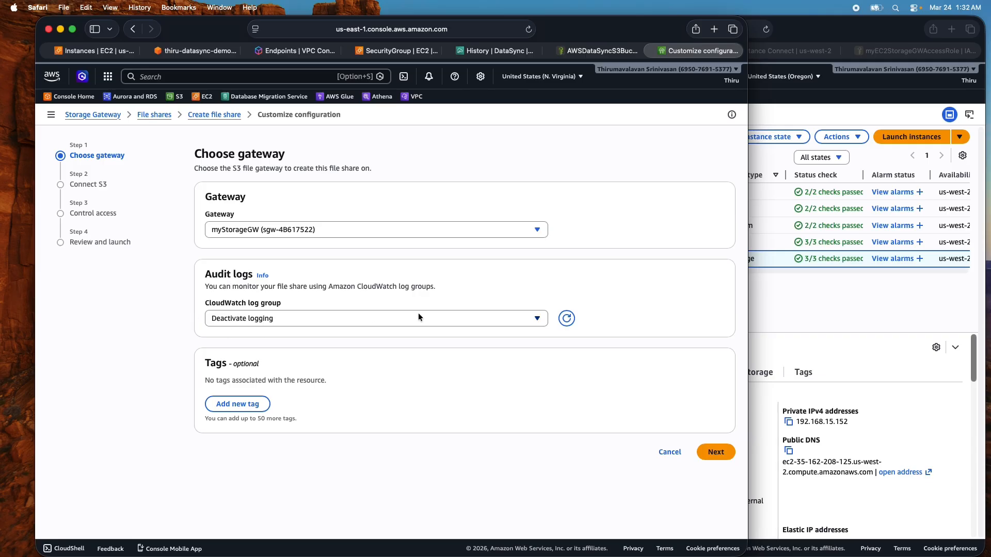
left_click(712, 452)
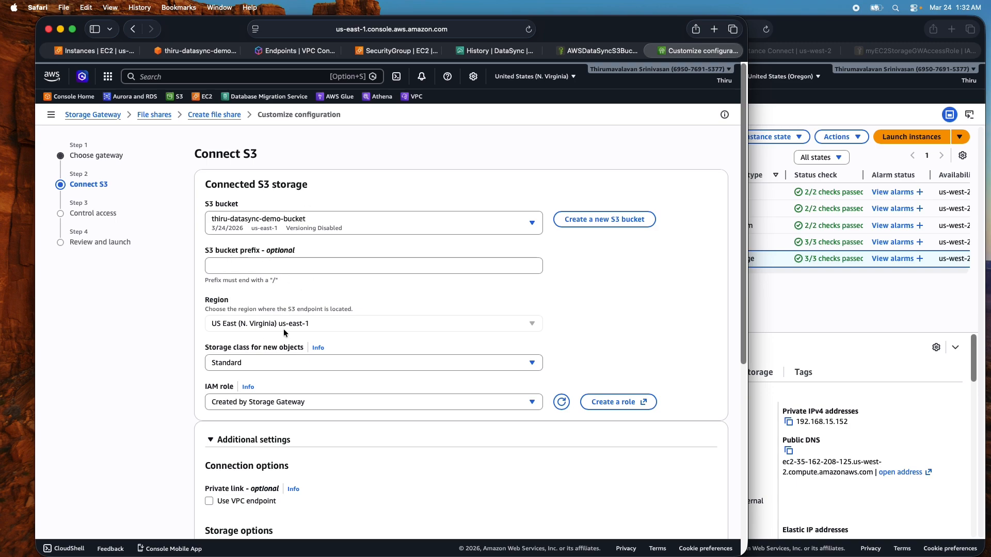
scroll(272, 407, "down", 1)
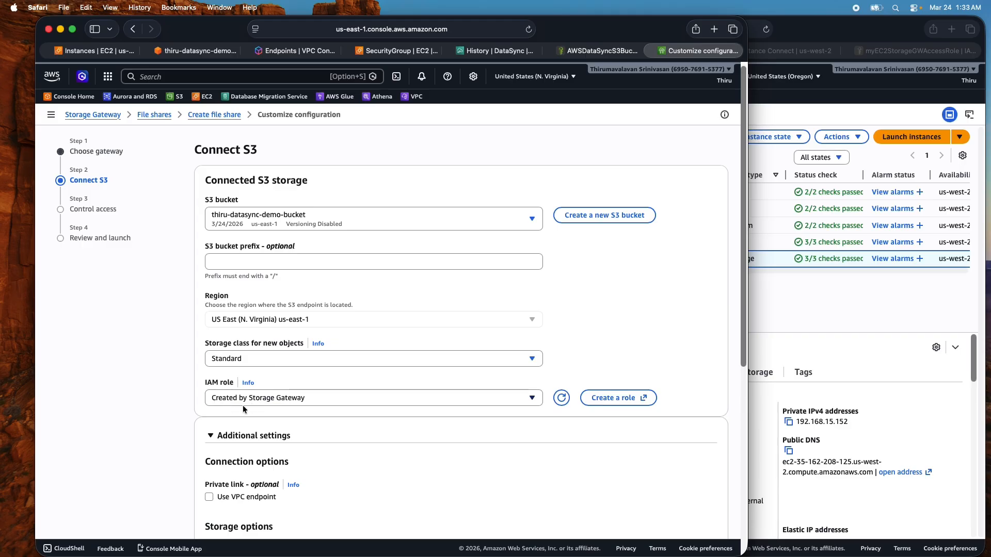
scroll(314, 403, "down", 4)
scroll(309, 410, "down", 4)
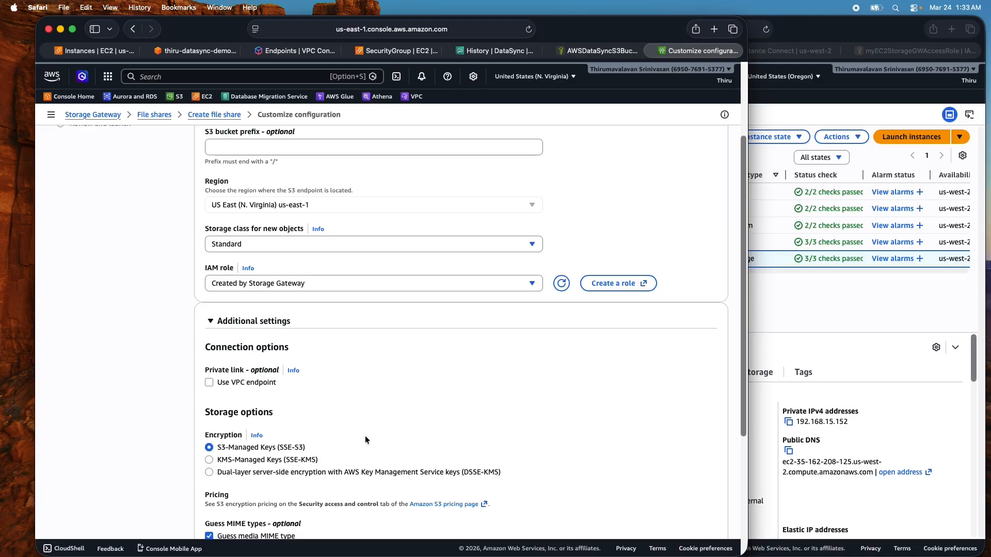
scroll(366, 440, "down", 4)
scroll(366, 439, "down", 8)
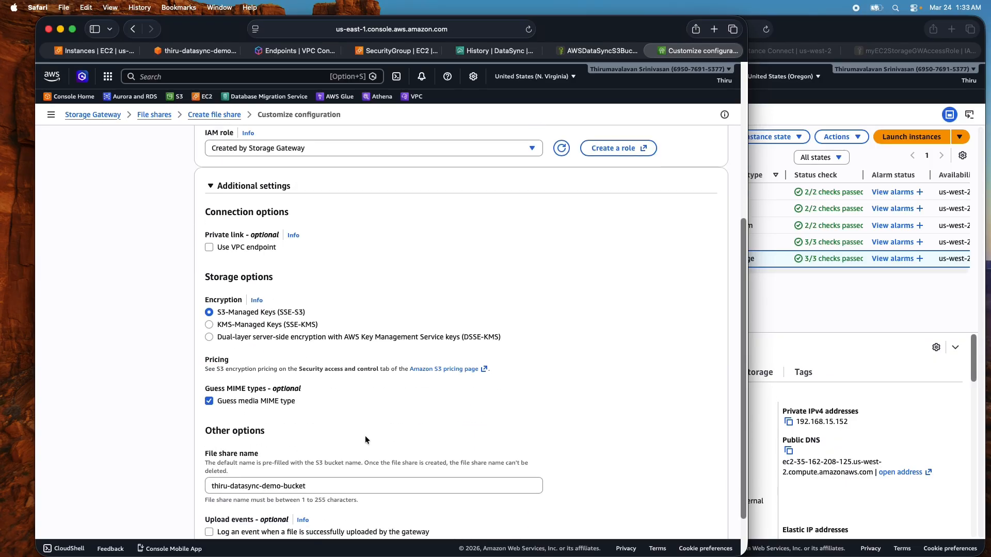
left_click(703, 510)
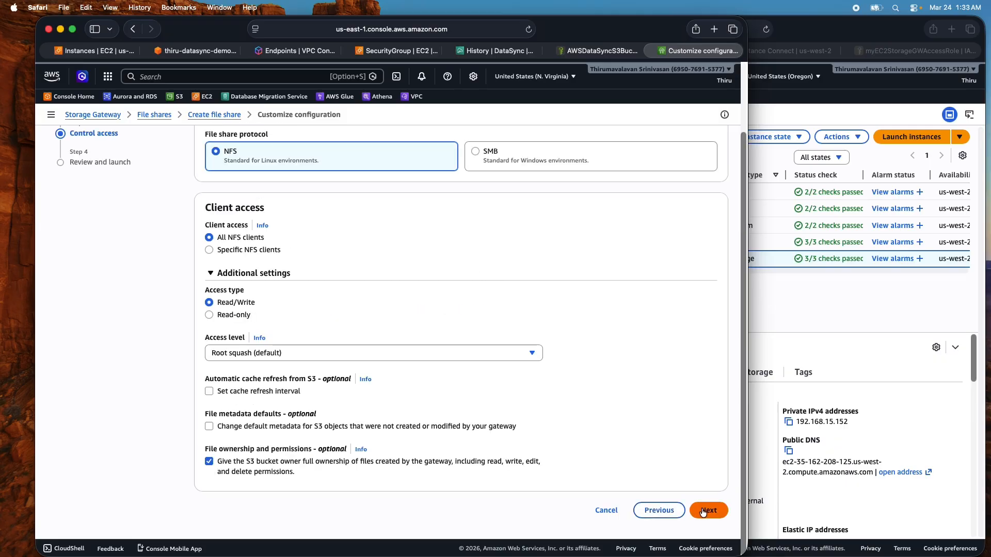
- Set the file share's access level to No root squash and go on to the configuration review
left_click(279, 353)
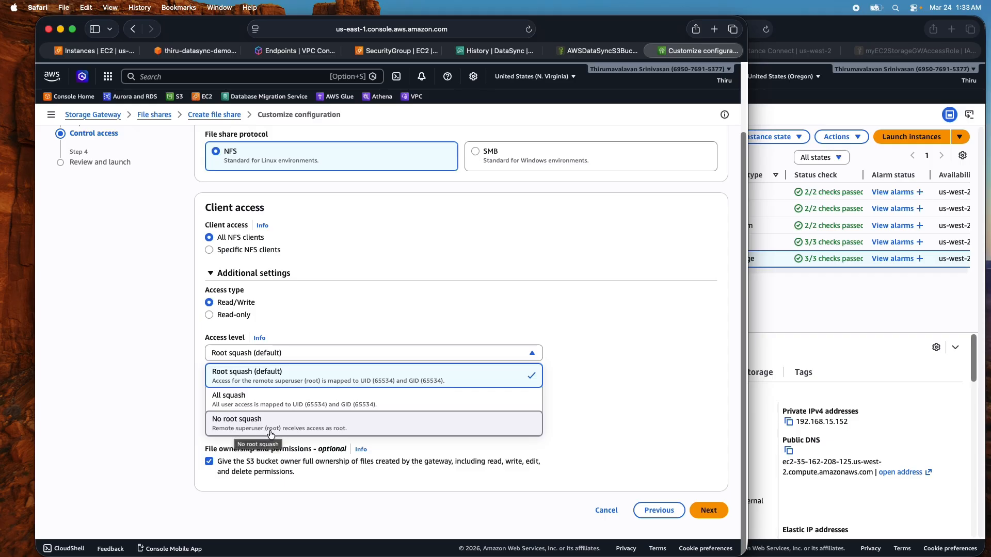
left_click(347, 429)
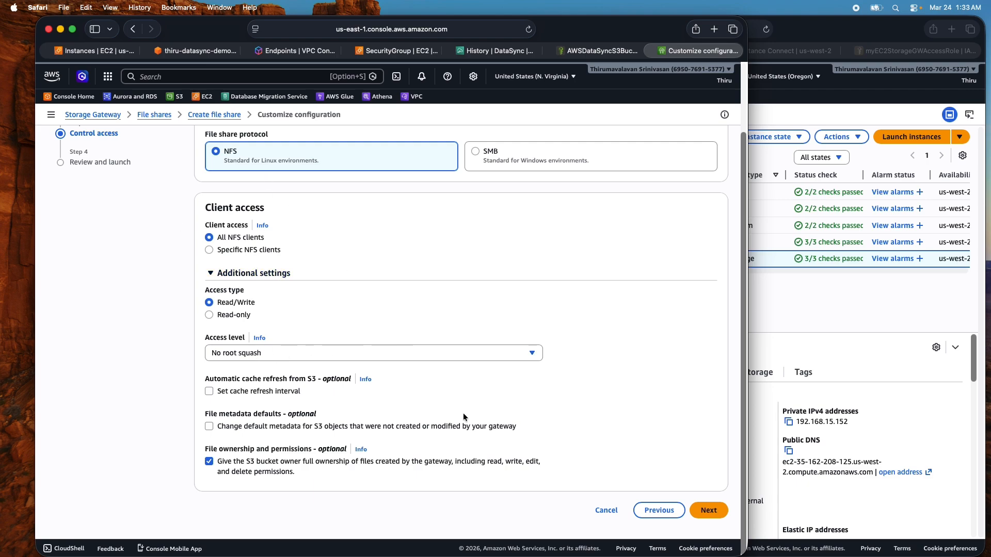
left_click(720, 511)
scroll(275, 290, "down", 5)
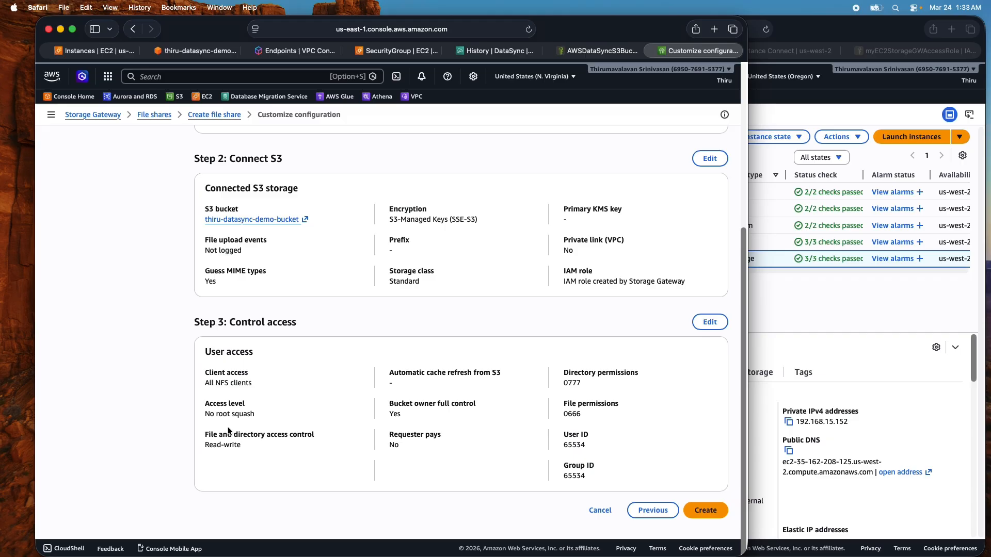
- Create the NFS file share from the reviewed configuration and dismiss the creation notice
left_click_drag(206, 406, 274, 411)
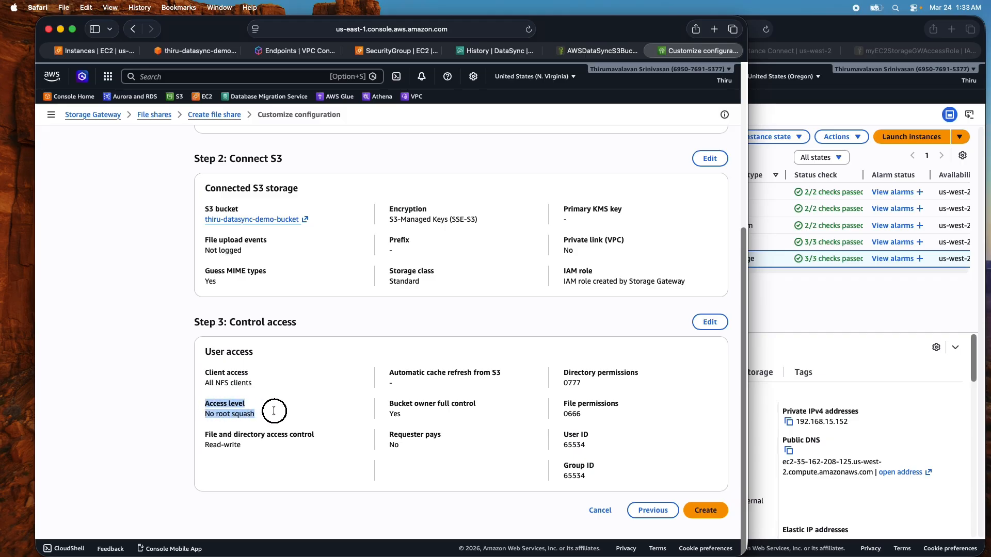
left_click(718, 511)
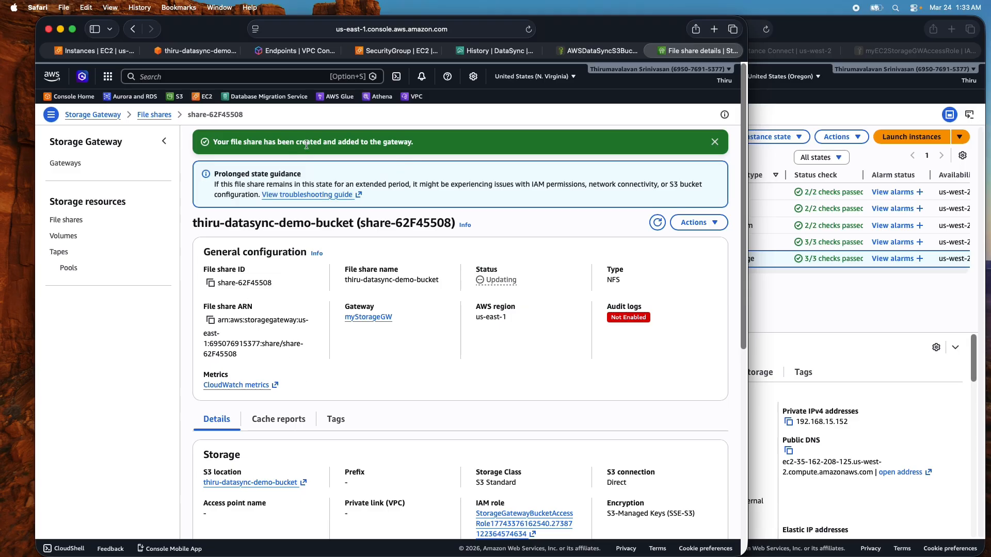
left_click(714, 143)
- Review the file share's example mount commands and copy the Linux one
scroll(493, 304, "down", 10)
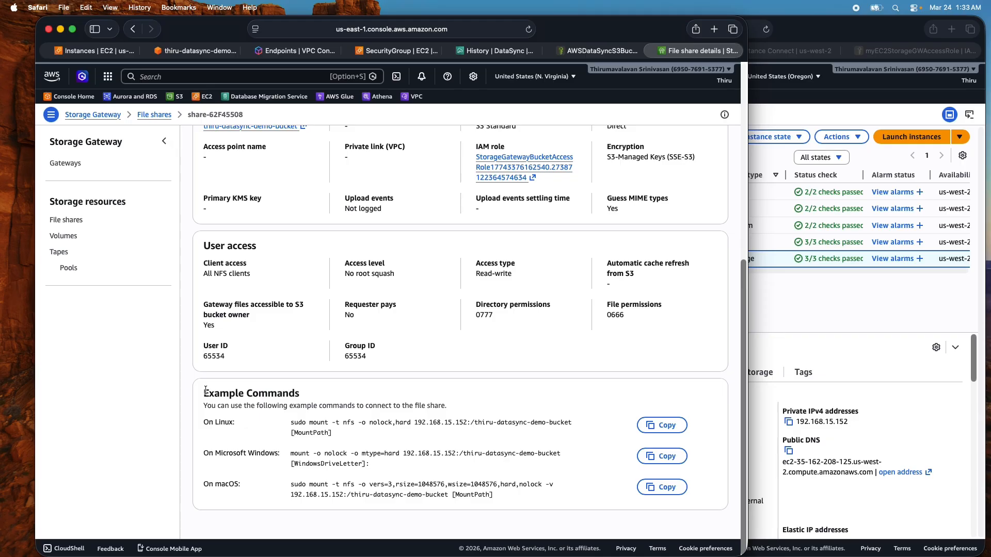
left_click_drag(205, 390, 333, 442)
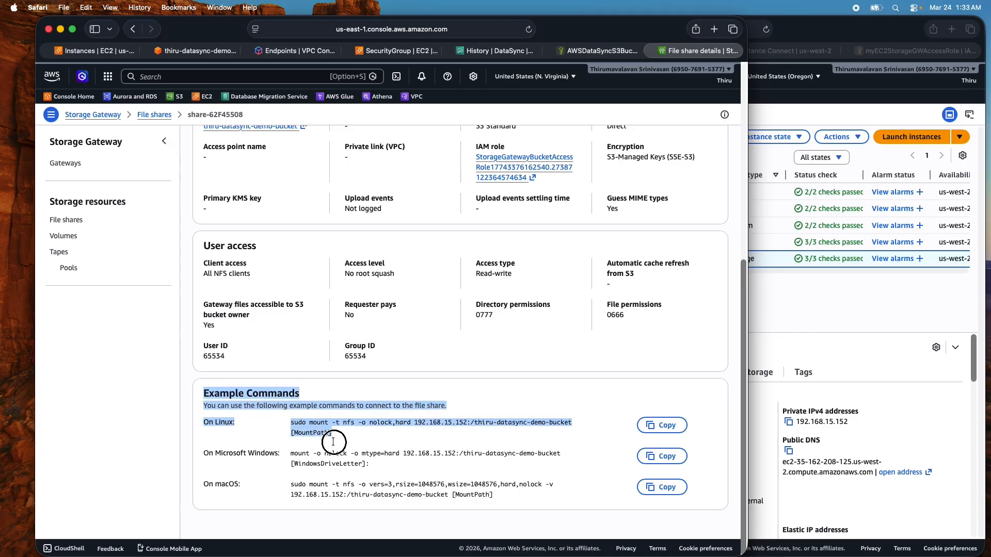
left_click(275, 454)
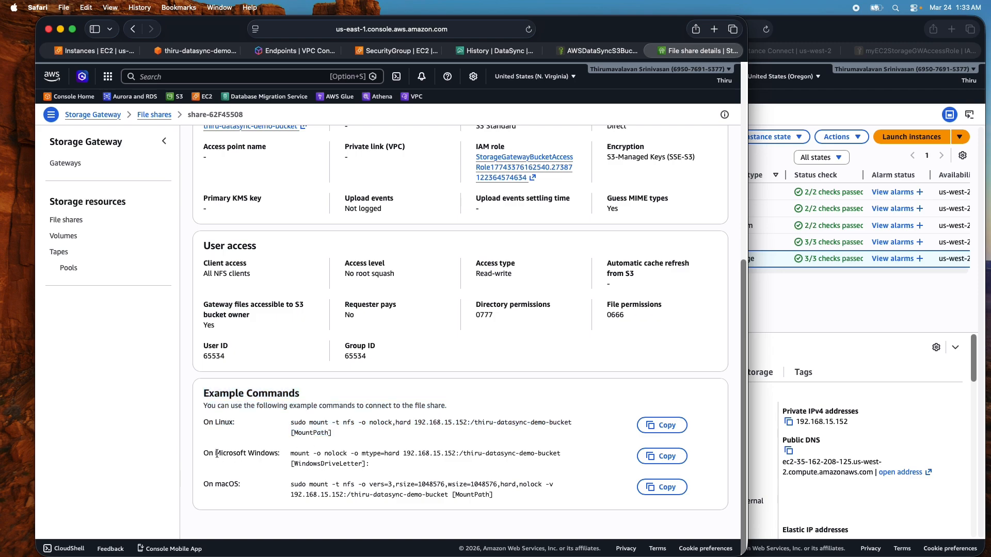
left_click_drag(216, 454, 391, 470)
left_click_drag(209, 485, 495, 498)
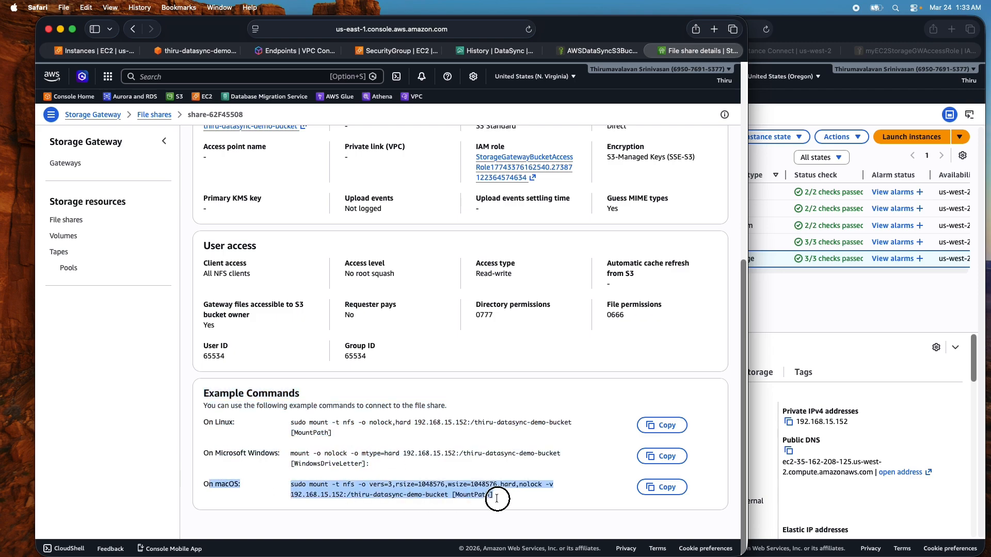
left_click(485, 439)
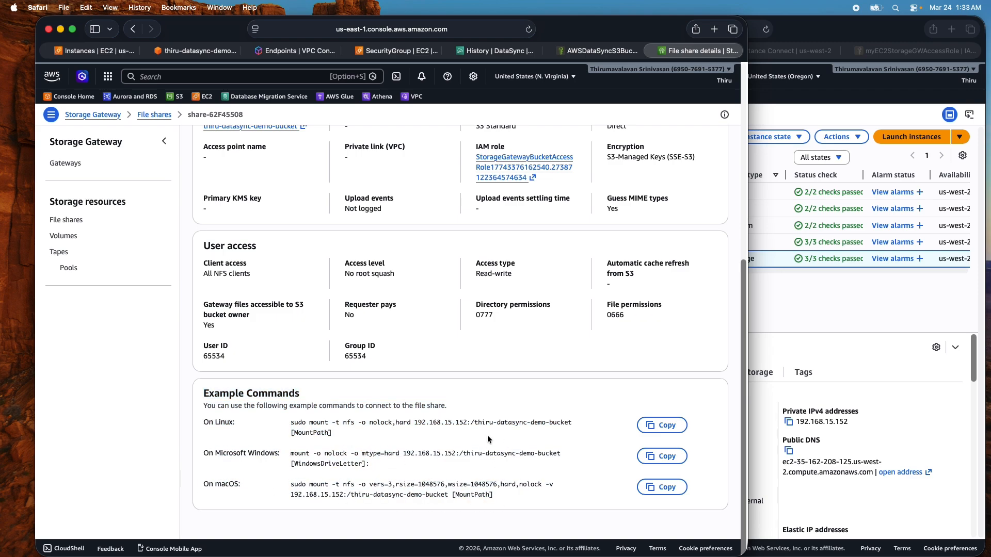
left_click(661, 427)
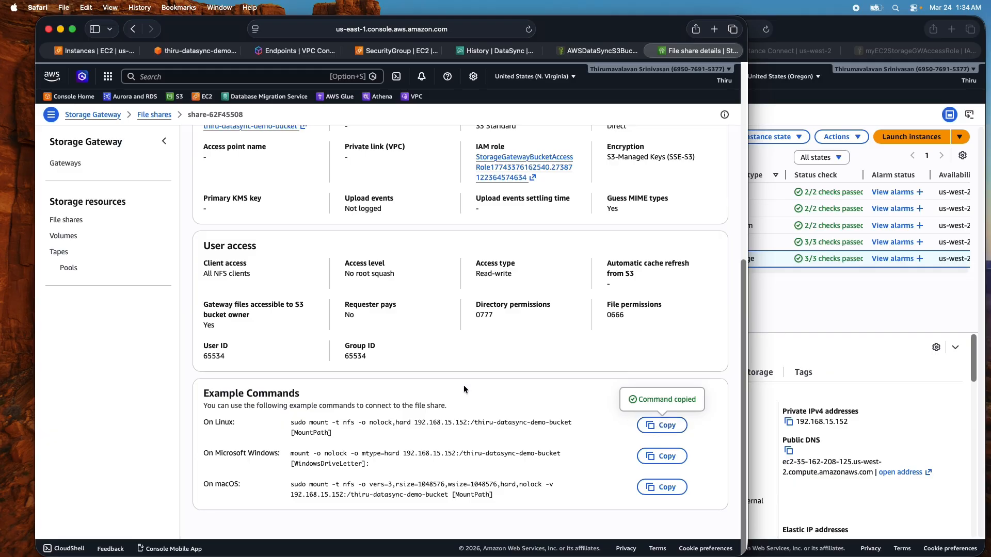
- In the Oregon EC2 console, select only the OnPrem-AppServer instance and close the two old EC2 Instance Connect sessions
left_click(819, 309)
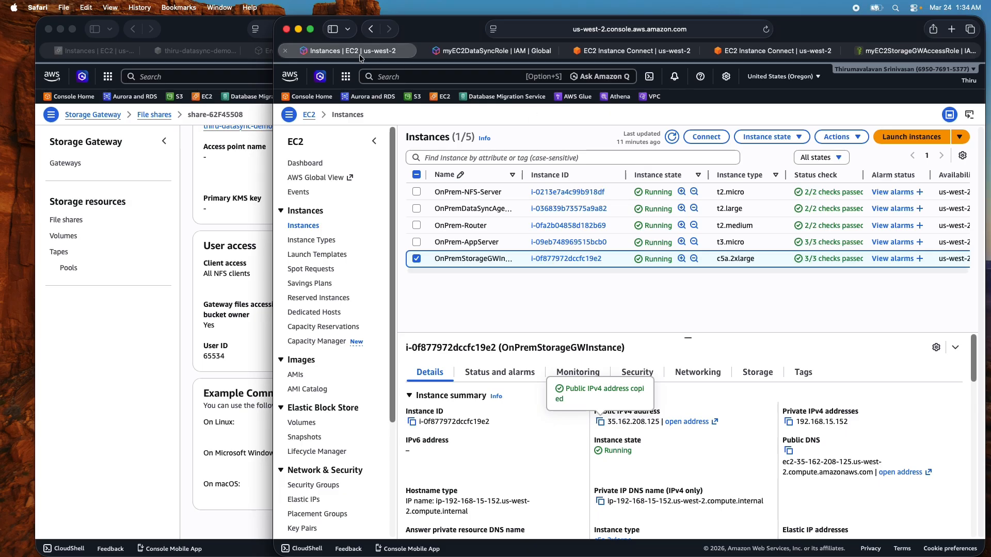
left_click(417, 259)
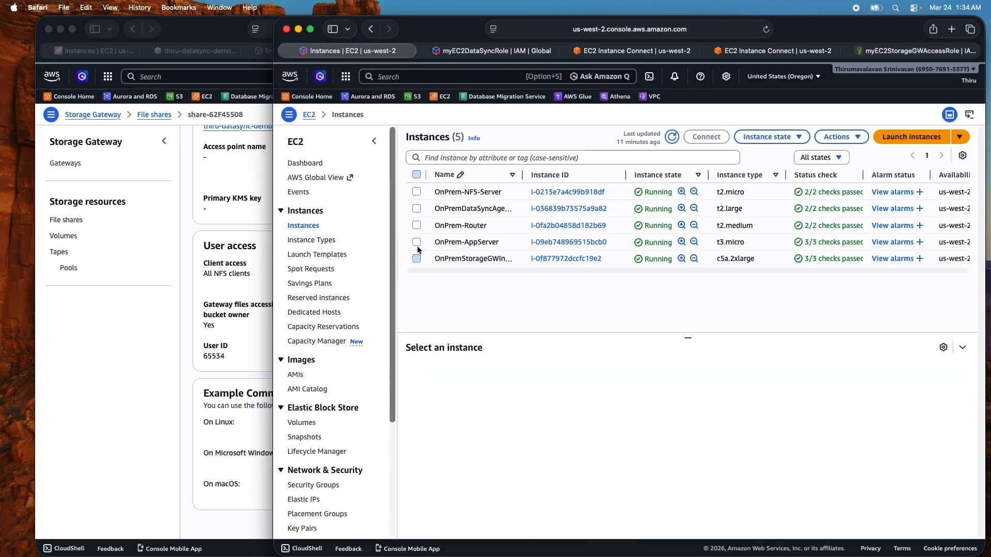
left_click(416, 242)
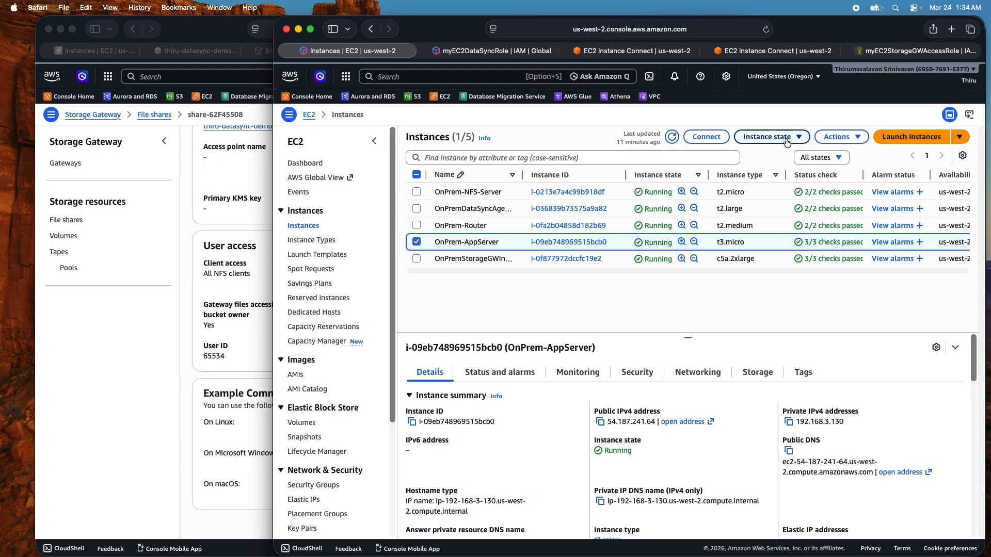
left_click(770, 47)
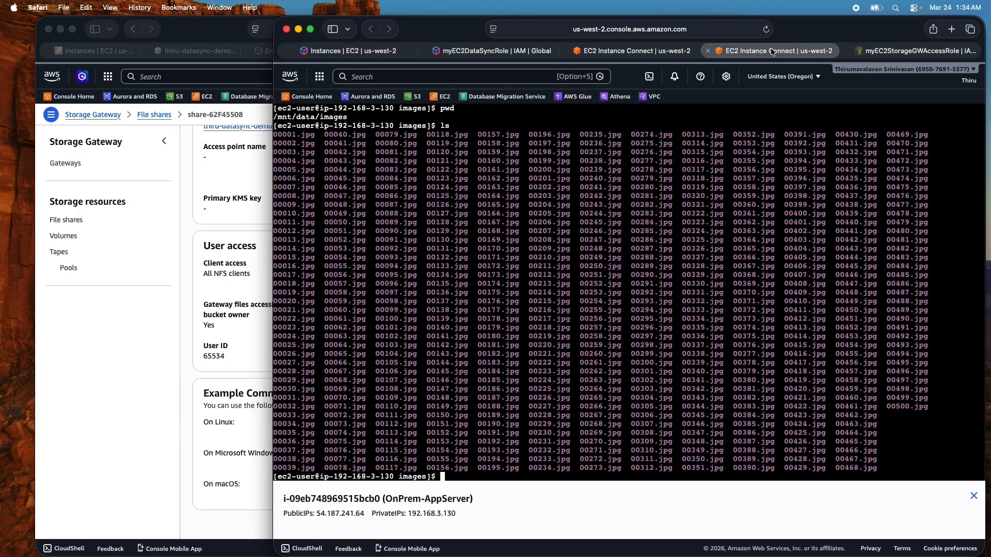
left_click(645, 56)
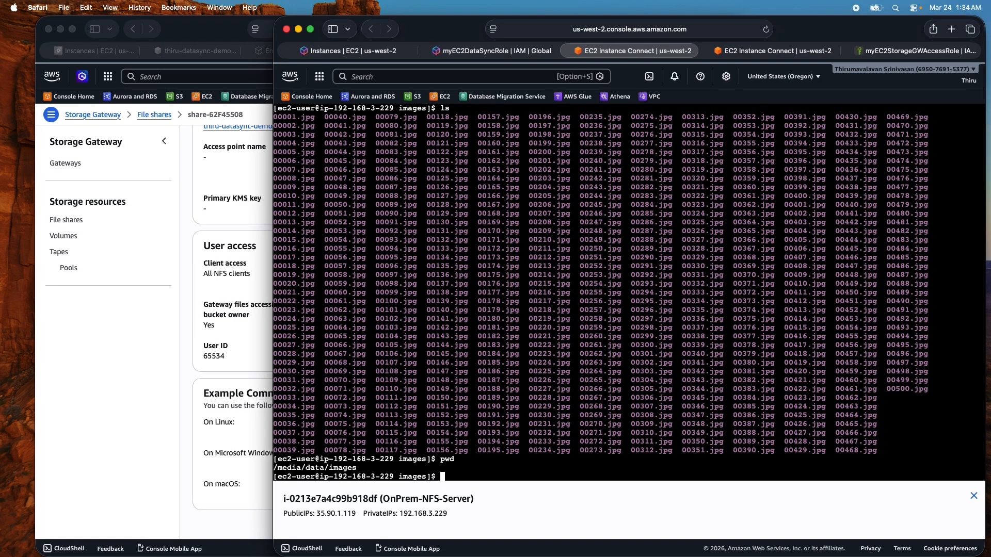
left_click(567, 49)
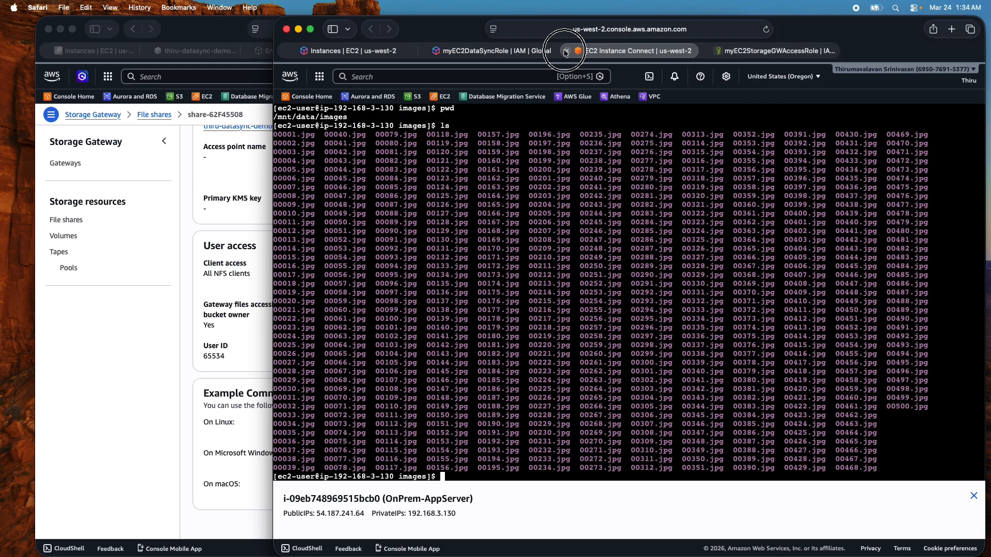
left_click(566, 51)
left_click(368, 54)
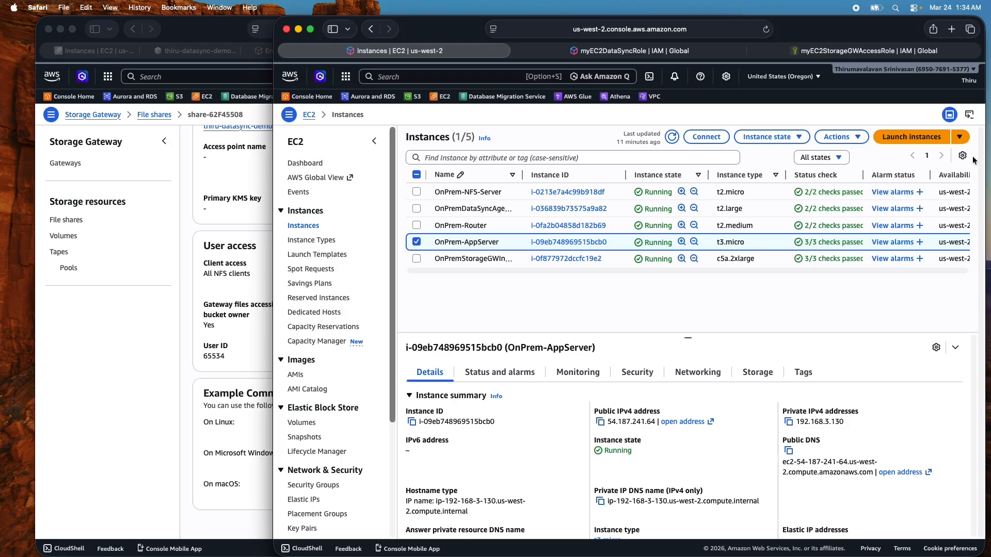
- Connect to OnPrem-AppServer through EC2 Instance Connect using its public IP and the username ec2-user
left_click(708, 136)
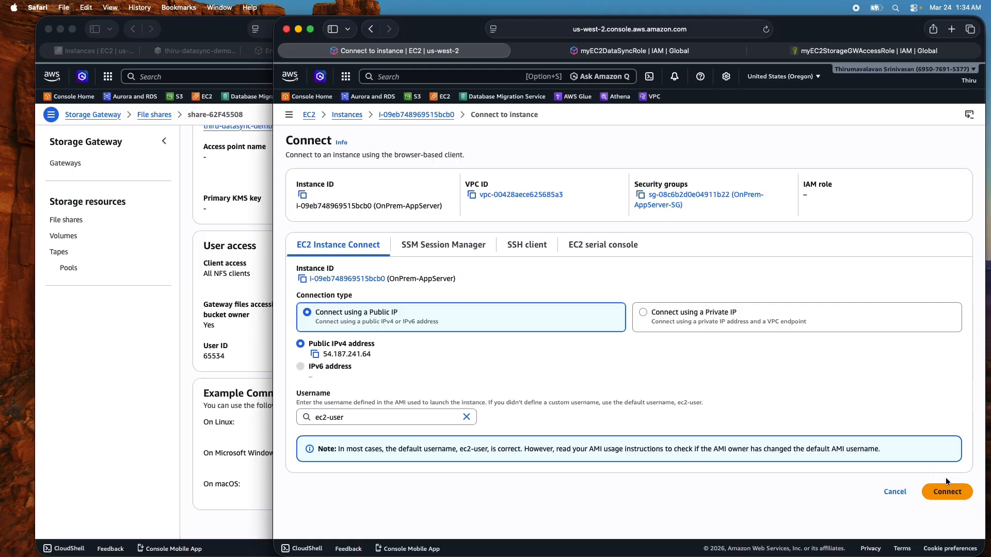
left_click(953, 492)
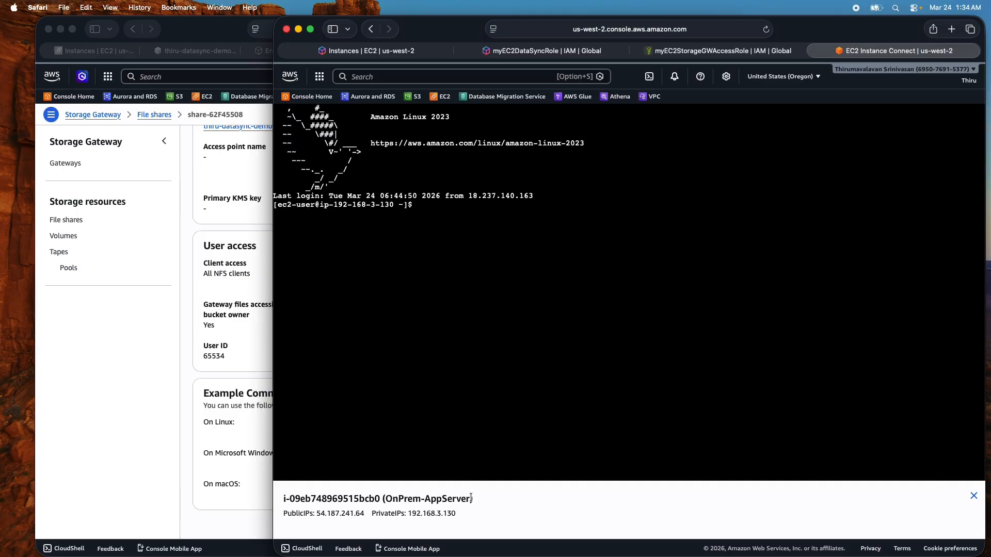
left_click(471, 313)
key("Return")
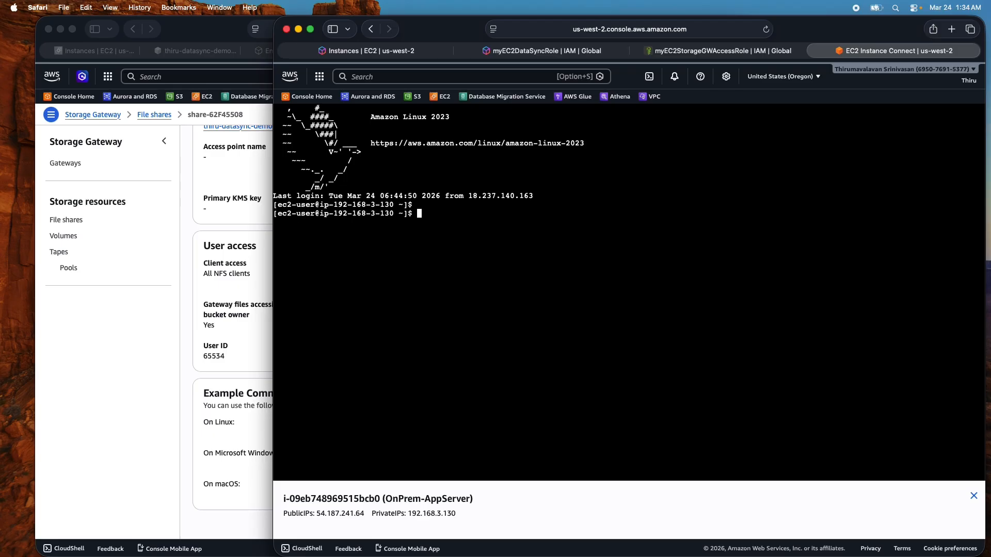
- Check the mounted file systems with df -kh and list the contents of /mnt/
type("df -kh")
key("Return")
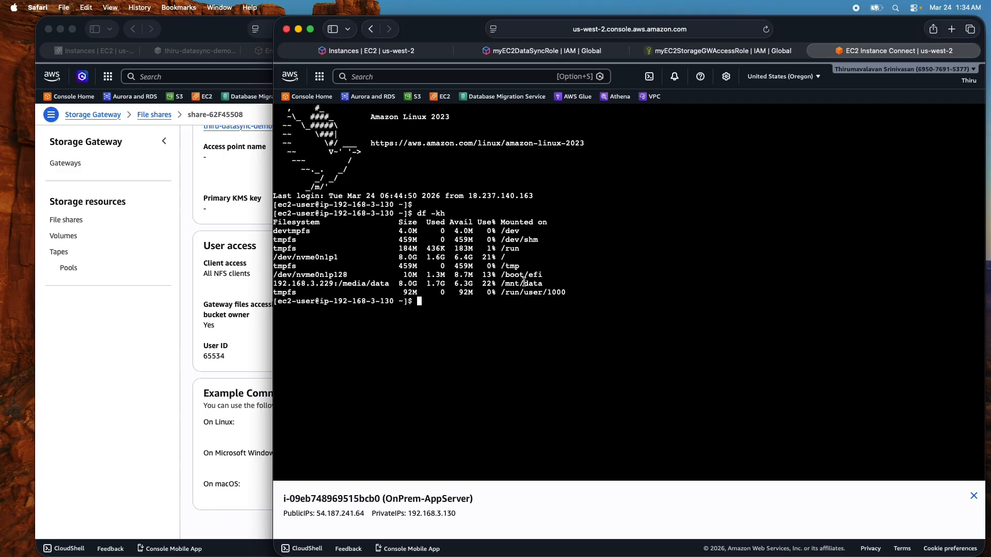
type("ls /mn")
key("Tab")
key("Return")
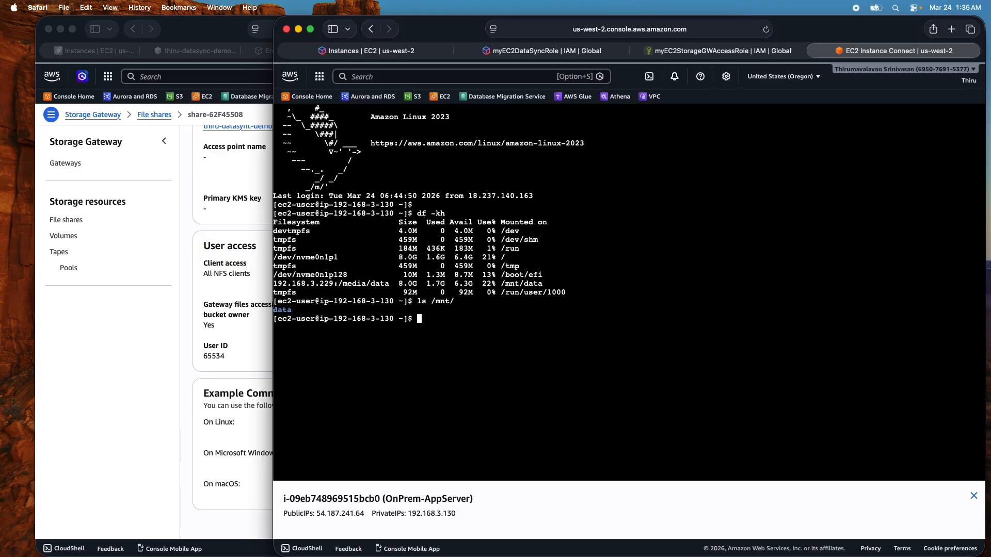
- Create the directory /mnt/fgw with sudo and list /mnt/ to check it
type("sudo mkdir /mnt/fgw")
key("Return")
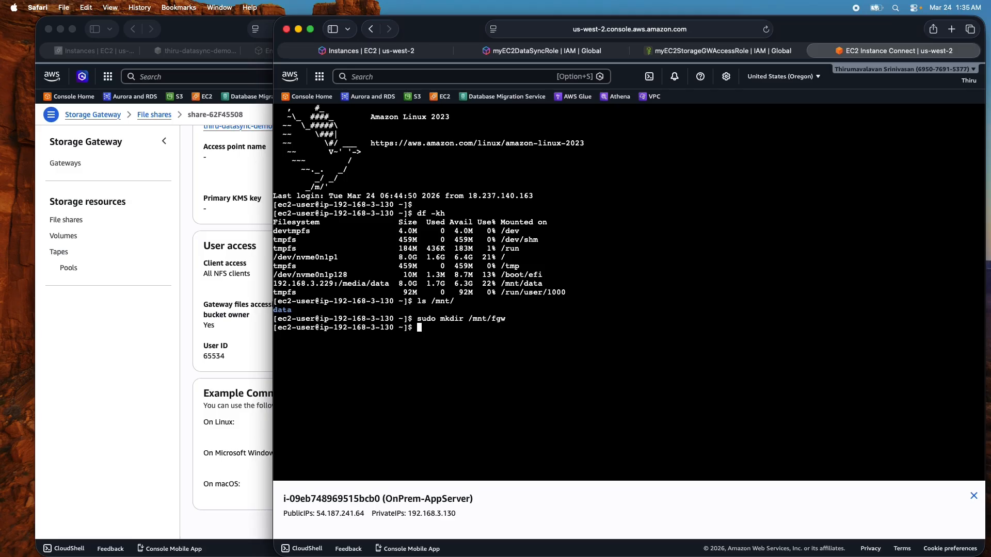
key("Up")
key("Up")
key("Return")
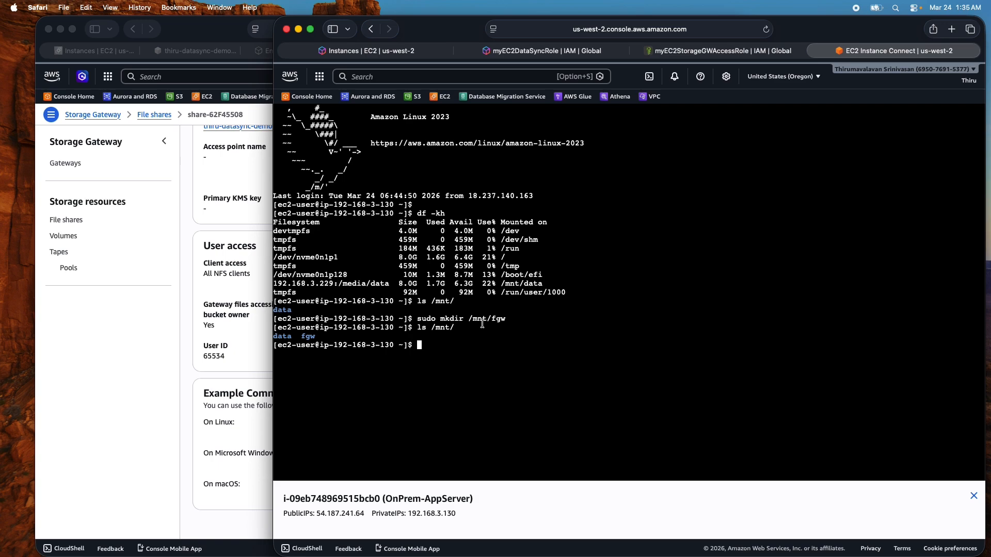
- List the contents of /mnt/data/images/ and of the new /mnt/fgw/ directory
type("ls /mnt/data/images/")
key("Return")
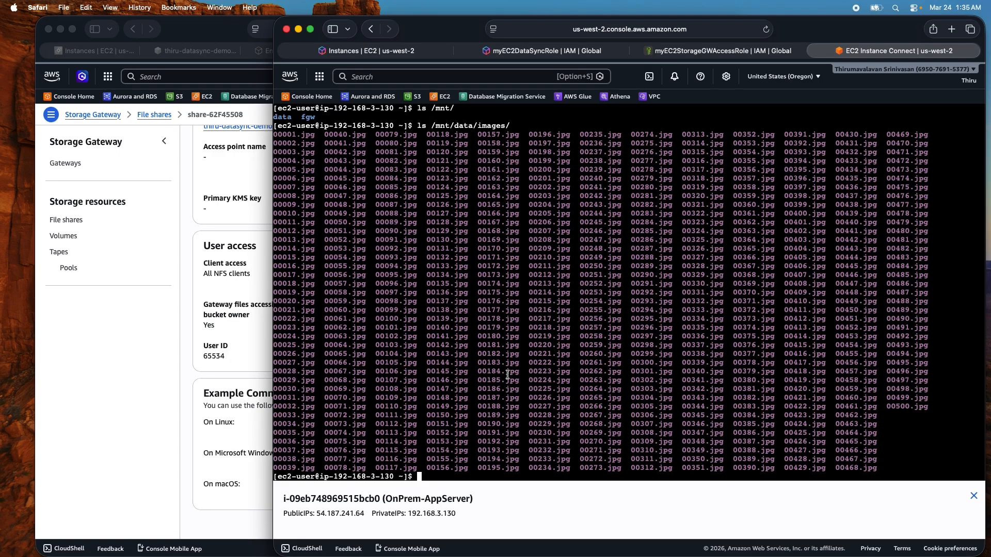
key("Return")
key("Return")
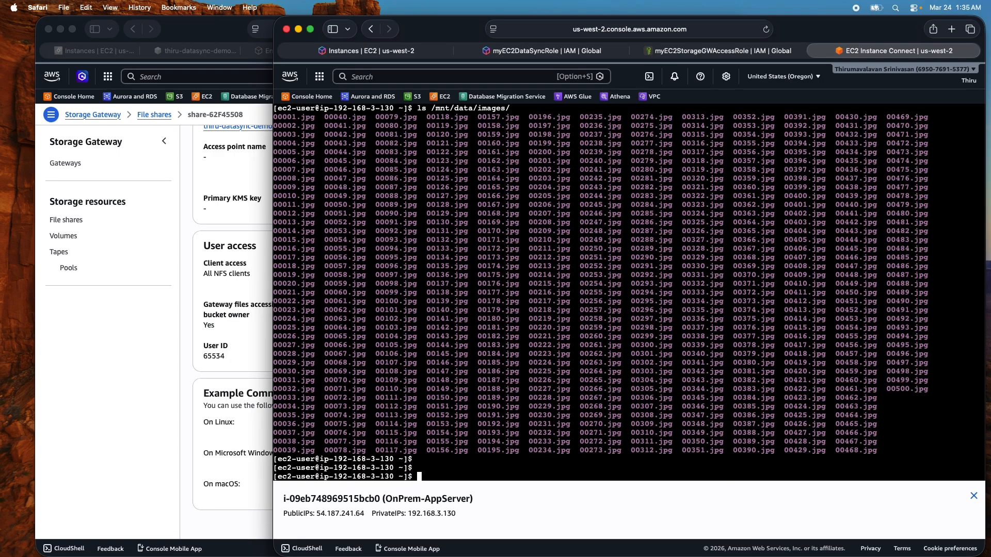
type("ls /mnt/fgw/")
key("Return")
key("Return")
key("Return")
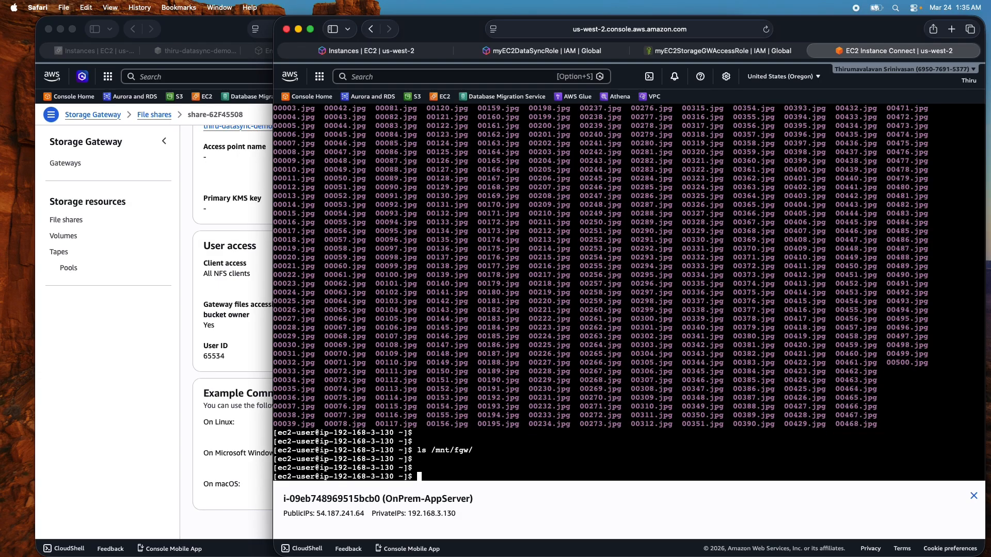
- Run df -kh again to review the mounted file systems before mounting the file share
type("df -kh")
key("Return")
key("Return")
key("Return")
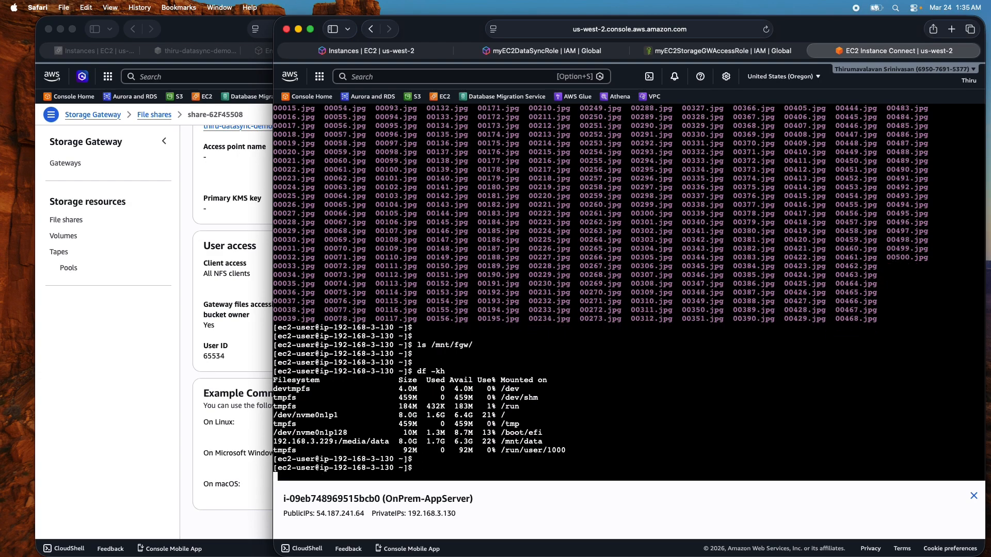
- Paste the copied Linux NFS mount command for 192.168.15.152:/thiru-datasync-demo-bucket at the prompt without running it
type("sudo mount -t nfs -o nolock,hard 192.168.15.152:/thiru-datasync-demo-bucket [MountPath]")
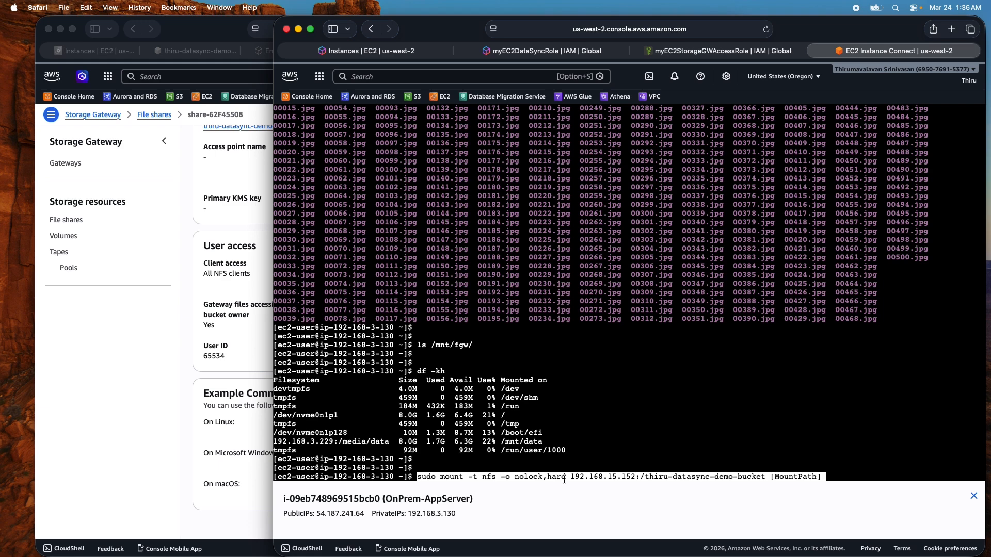
double_click(616, 476)
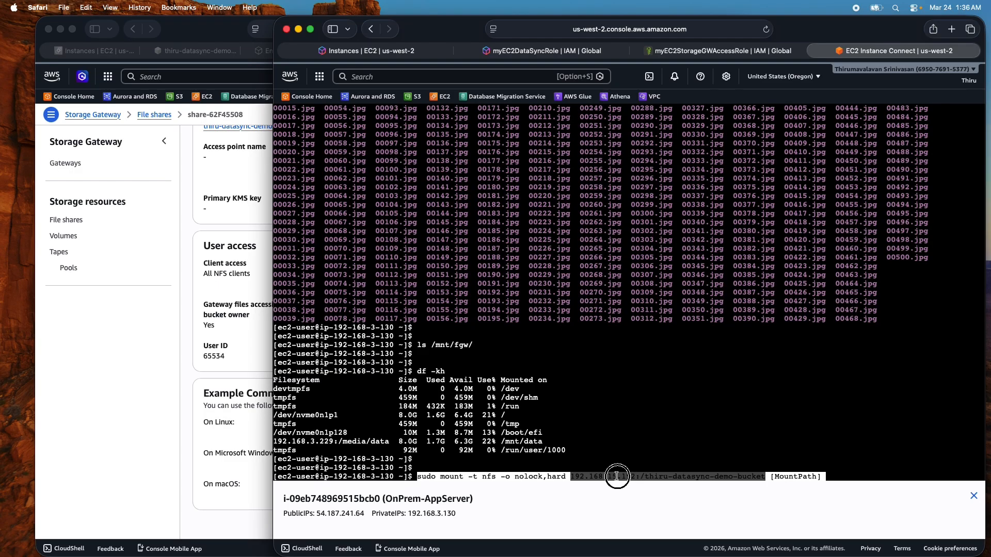
left_click(617, 476)
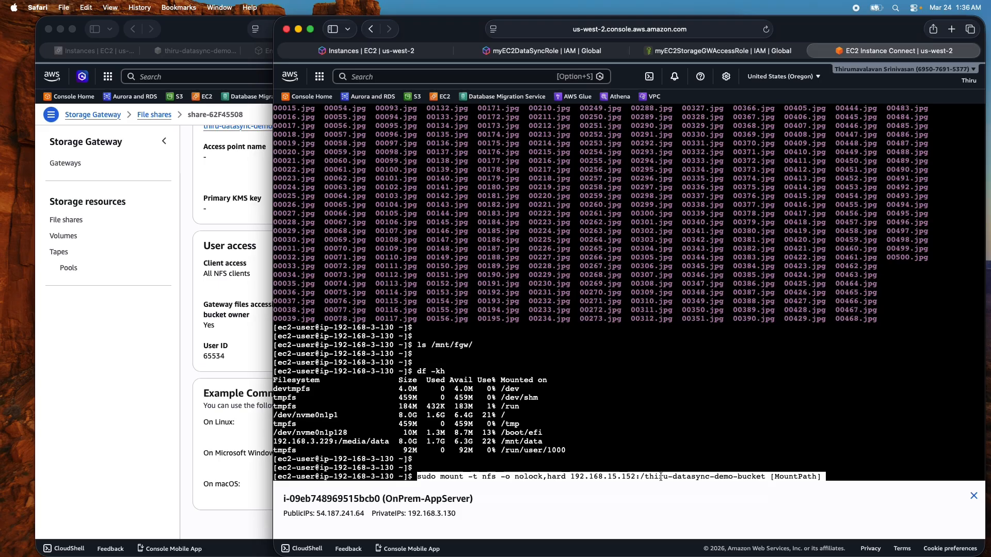
- Compare the pasted mount command with the file share's Linux example and the myStorageGW IP address, and return to the terminal
left_click(140, 401)
left_click_drag(293, 423, 334, 434)
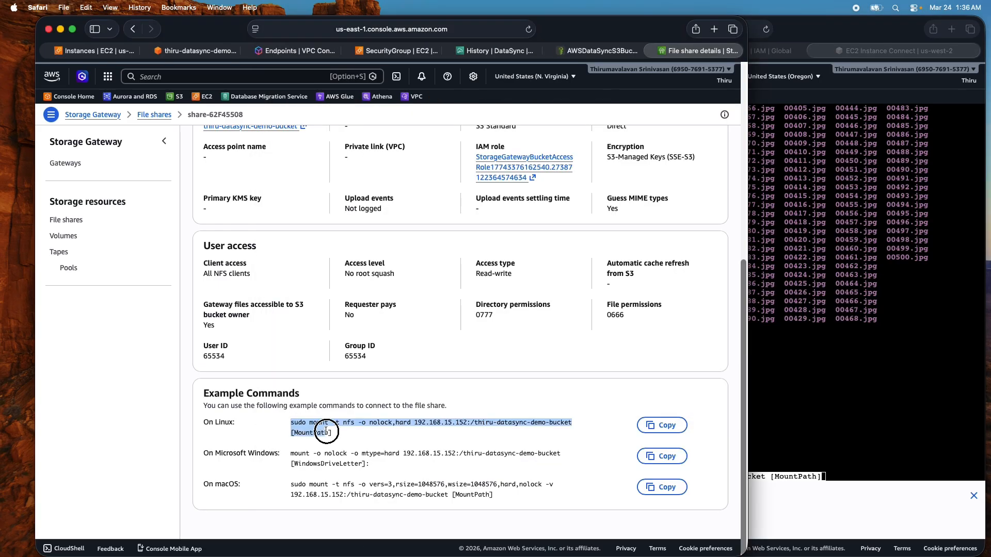
left_click(376, 389)
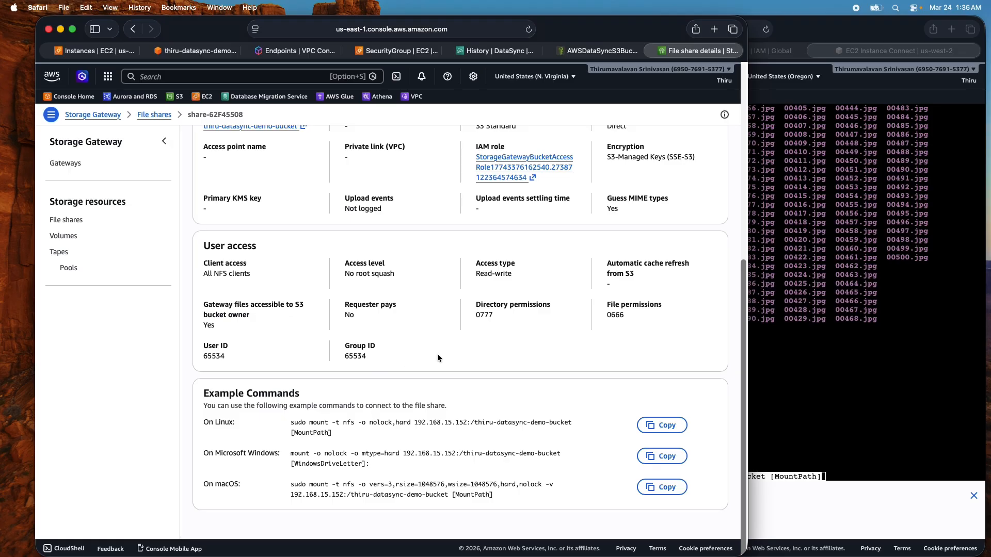
scroll(438, 354, "up", 6)
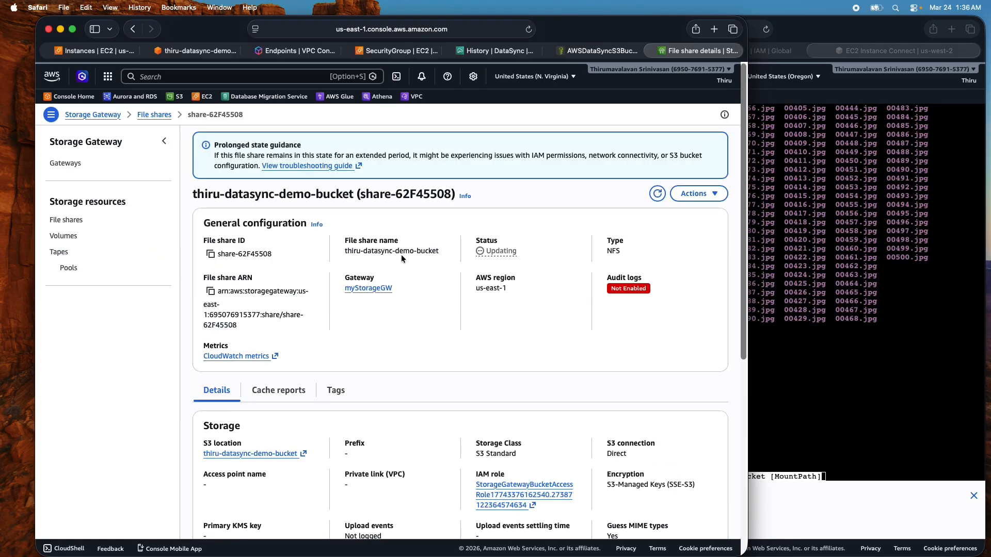
scroll(465, 259, "down", 7)
scroll(461, 261, "up", 7)
left_click(72, 163)
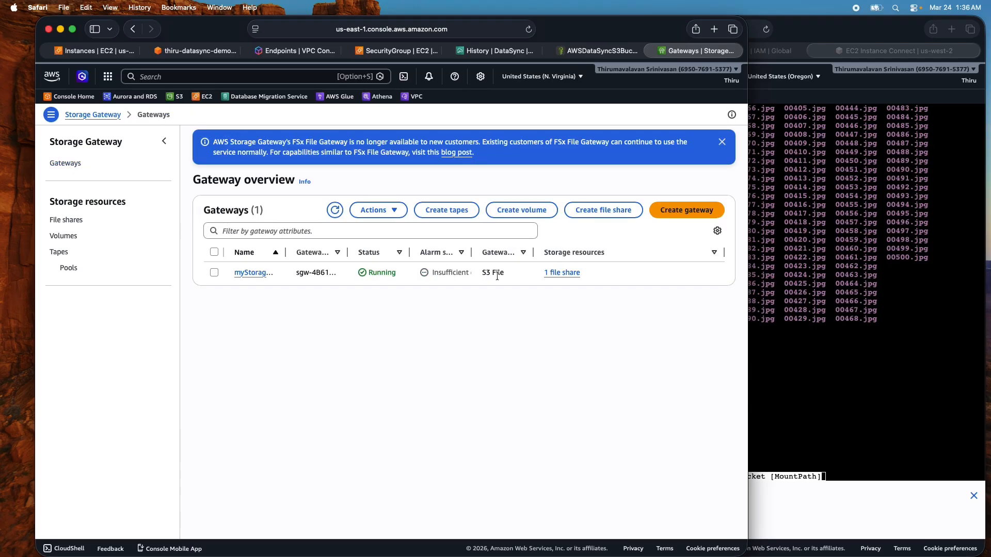
left_click(251, 272)
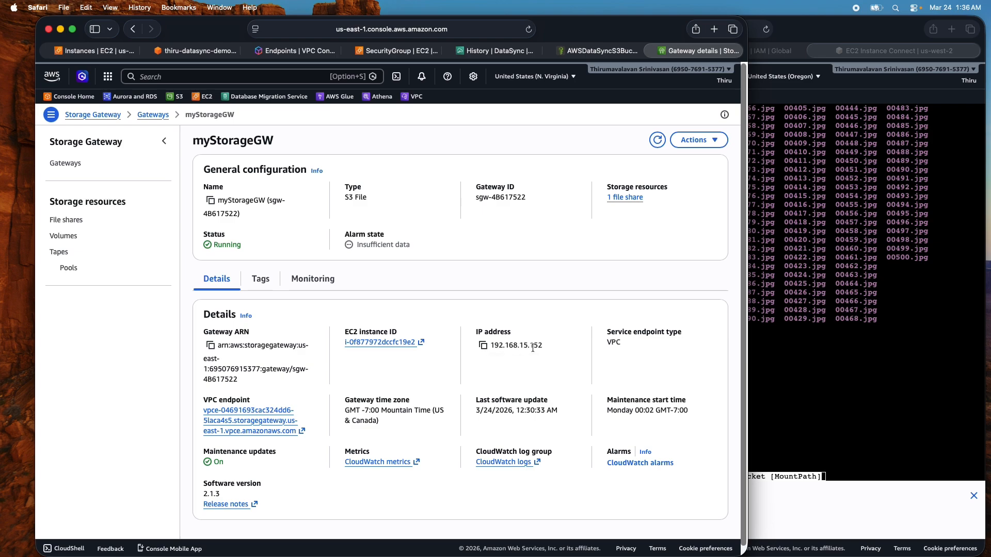
left_click(800, 388)
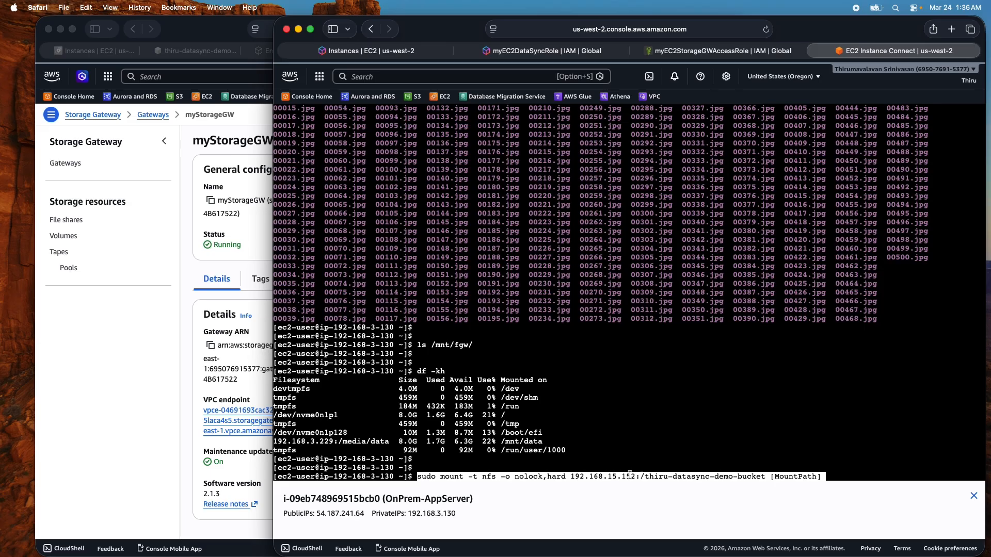
- Try to mount 192.168.15.152:/thiru-datasync-demo-bucket by replacing the [MountPath] placeholder with /mnt/fgw and running the command
left_click_drag(644, 476, 765, 475)
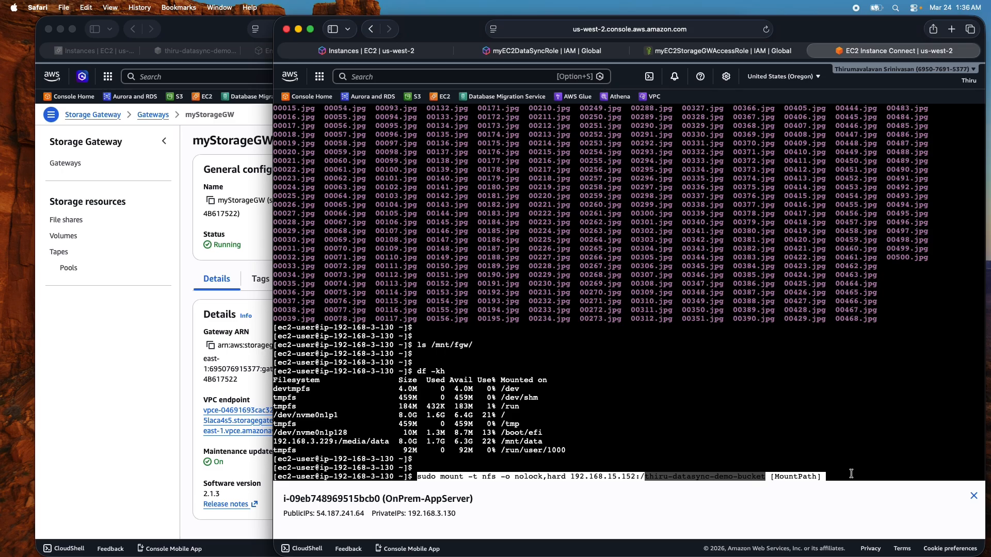
left_click(851, 474)
key("BackSpace")
key("BackSpace")
key("BackSpace")
key("BackSpace")
key("BackSpace")
key("BackSpace")
key("BackSpace")
key("BackSpace")
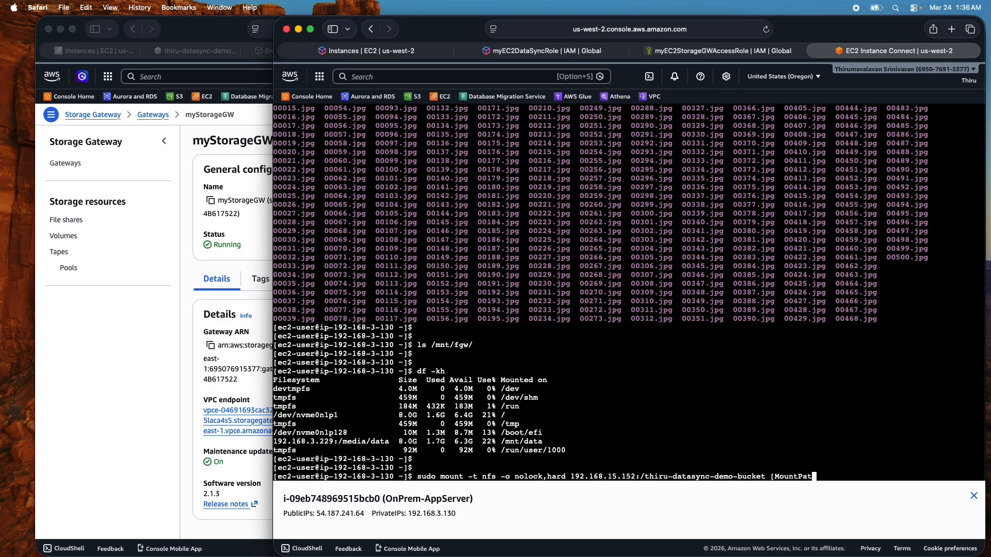
key("BackSpace")
key("BackSpace")
key("BackSpace")
key("BackSpace")
type("/mnt/fgw")
key("Return")
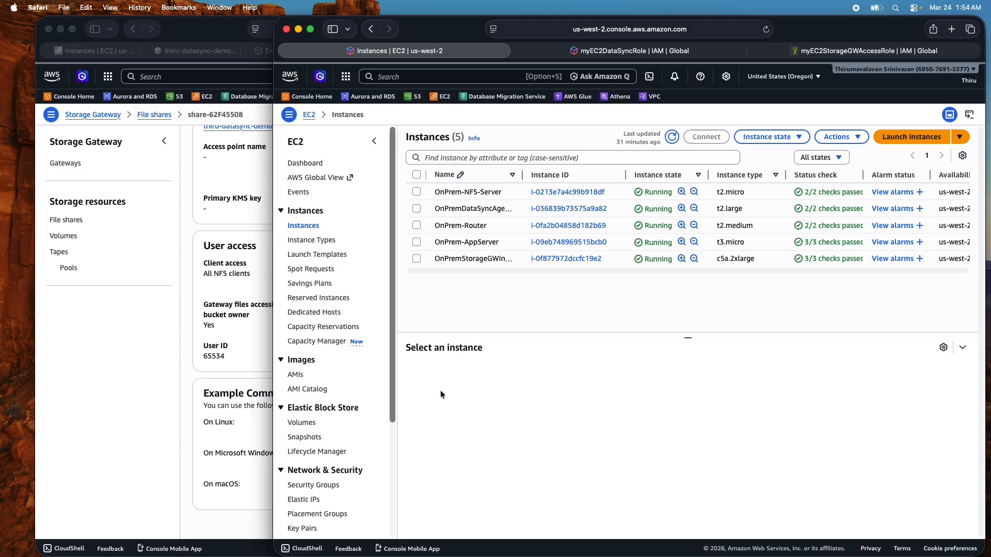
- Open the HTTPAccessSG security group attached to the OnPremStorageGWInstance instance and review its inbound rules
left_click(416, 259)
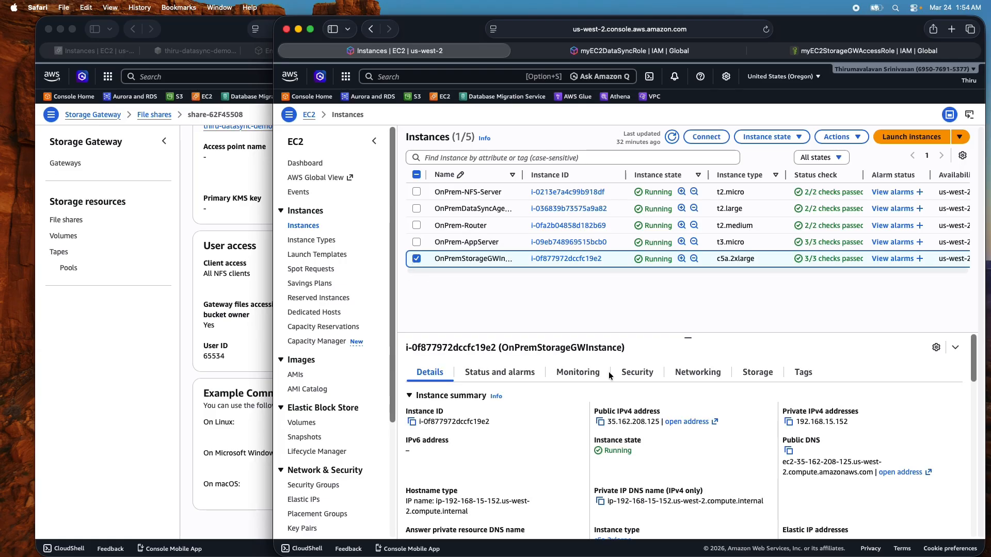
left_click(637, 374)
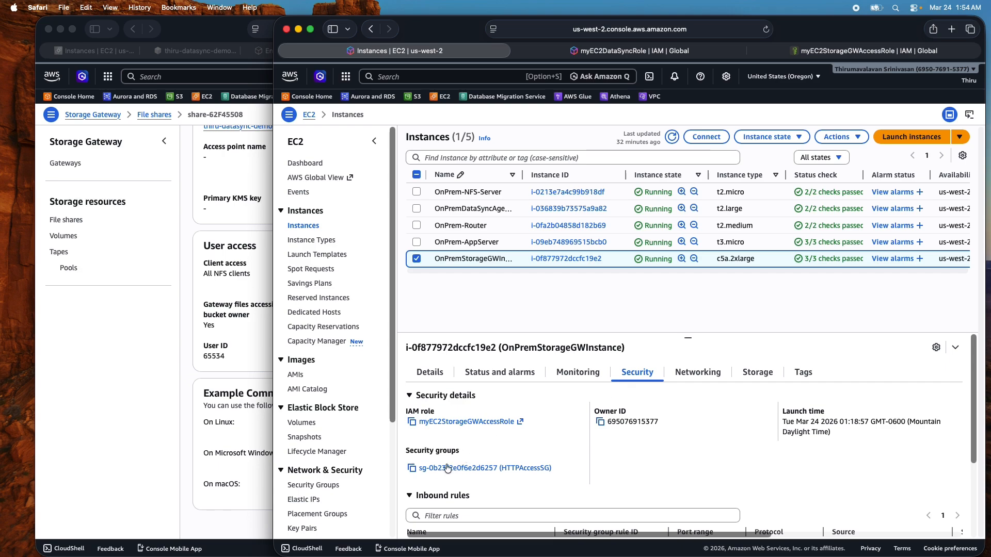
left_click(515, 469)
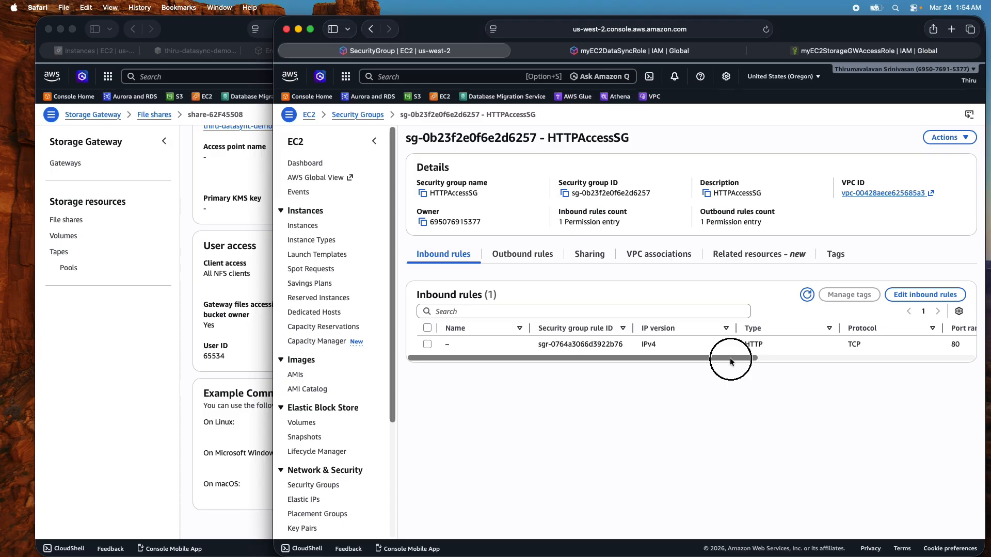
left_click_drag(730, 358, 669, 374)
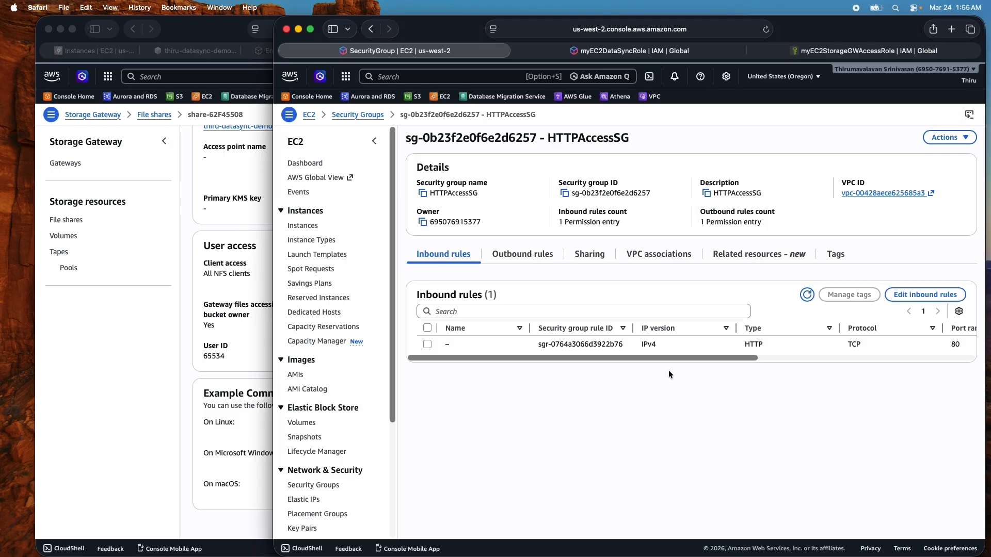
- Add an NFS inbound rule with source 0.0.0.0/0 (anywhere) to HTTPAccessSG and save the rules
left_click(923, 295)
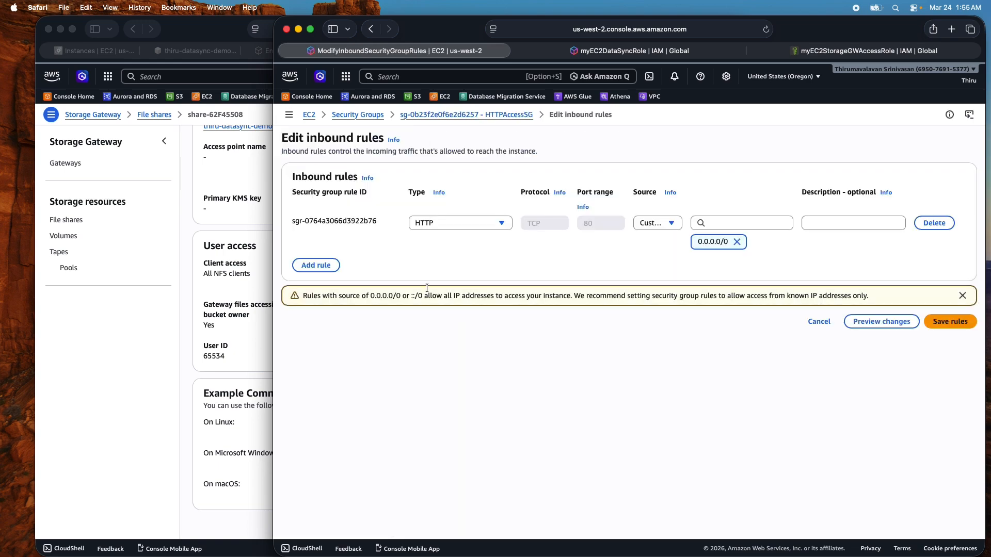
left_click(318, 265)
left_click(454, 259)
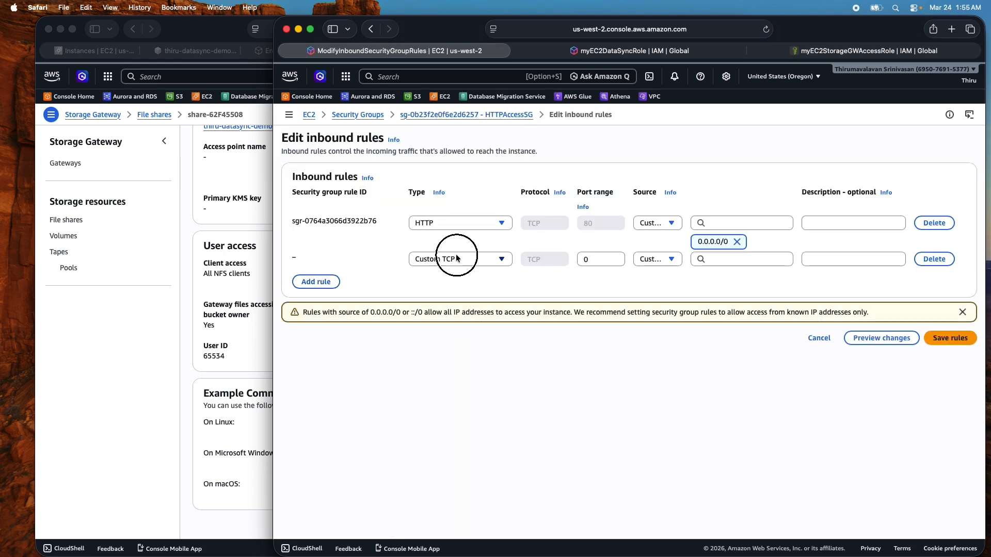
scroll(447, 367, "down", 5)
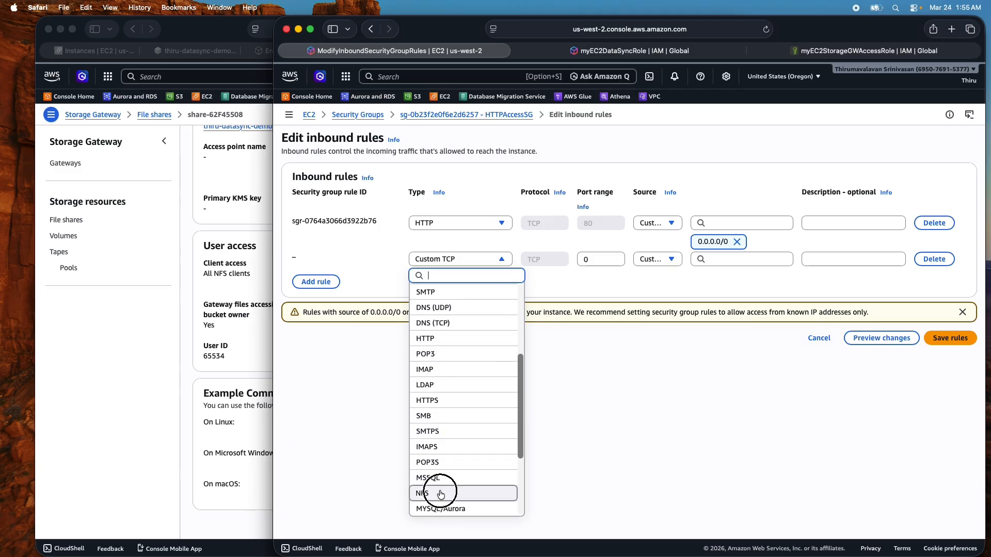
left_click(440, 493)
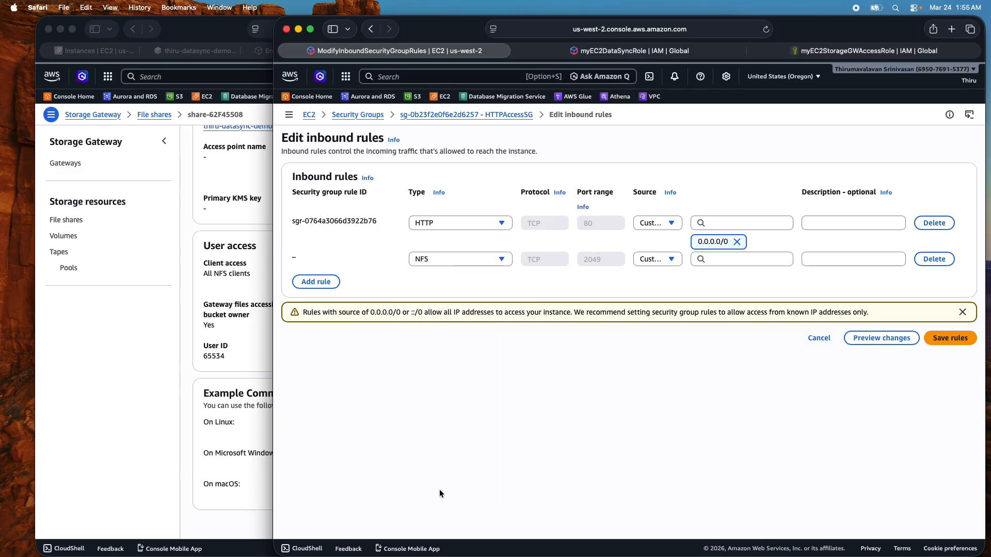
left_click(649, 260)
left_click(662, 291)
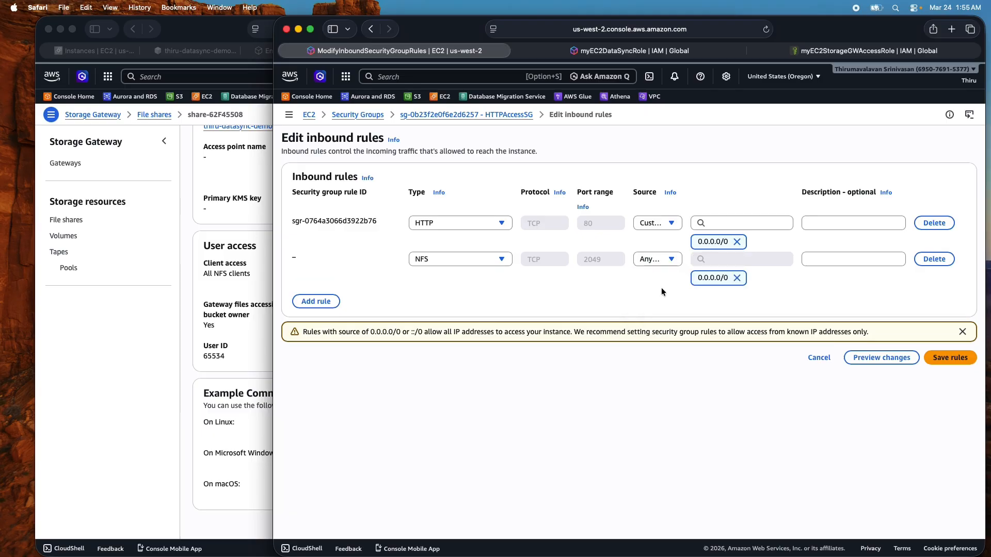
left_click(945, 357)
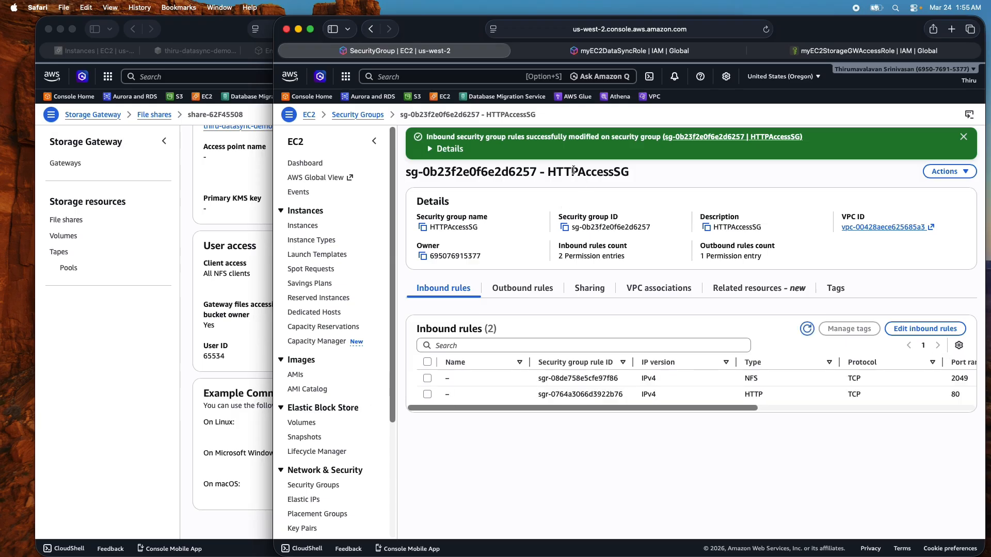
- Return to the instances list and examine the refreshed inbound security rules of OnPremStorageGWInstance, including their ports, sources and security groups
left_click(302, 225)
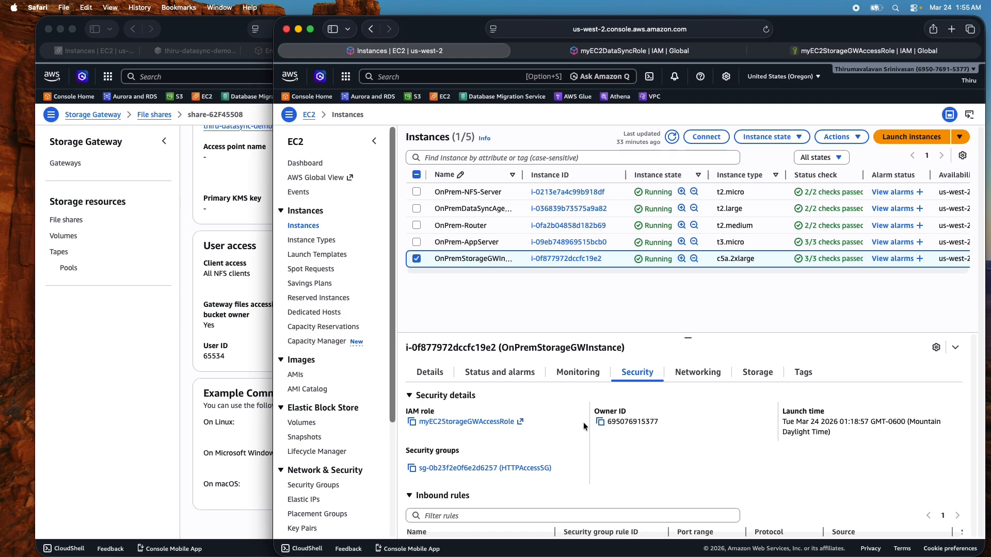
scroll(585, 426, "down", 5)
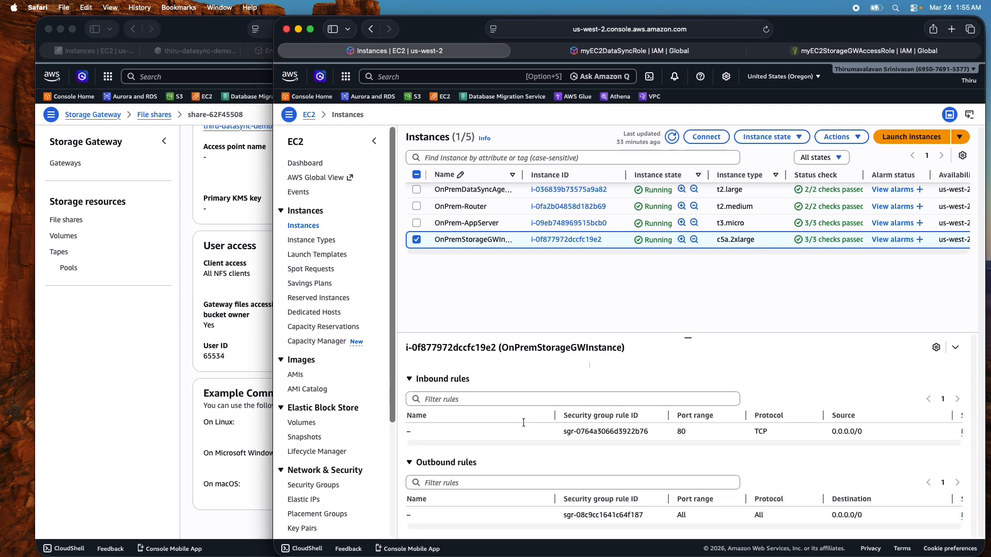
scroll(523, 423, "up", 5)
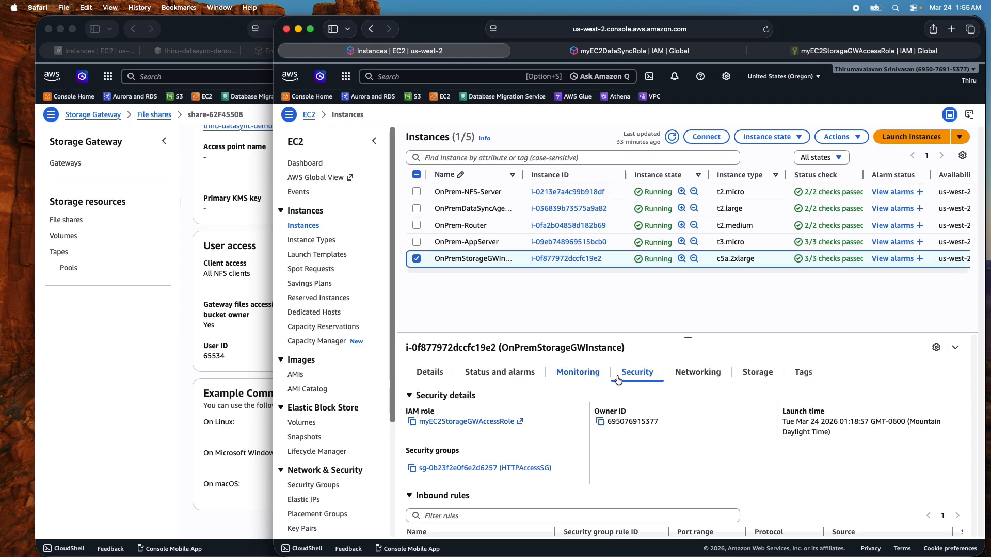
scroll(593, 412, "down", 3)
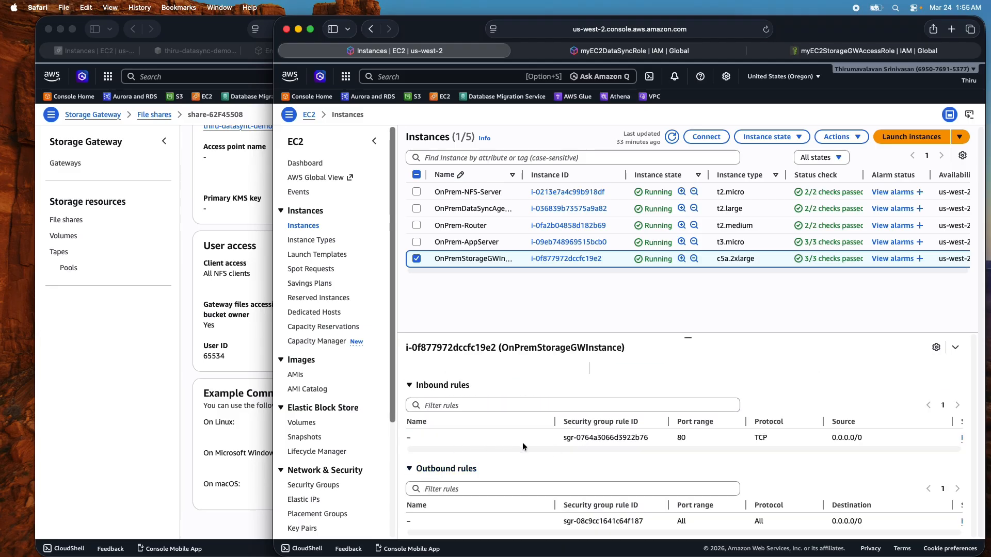
triple_click(570, 442)
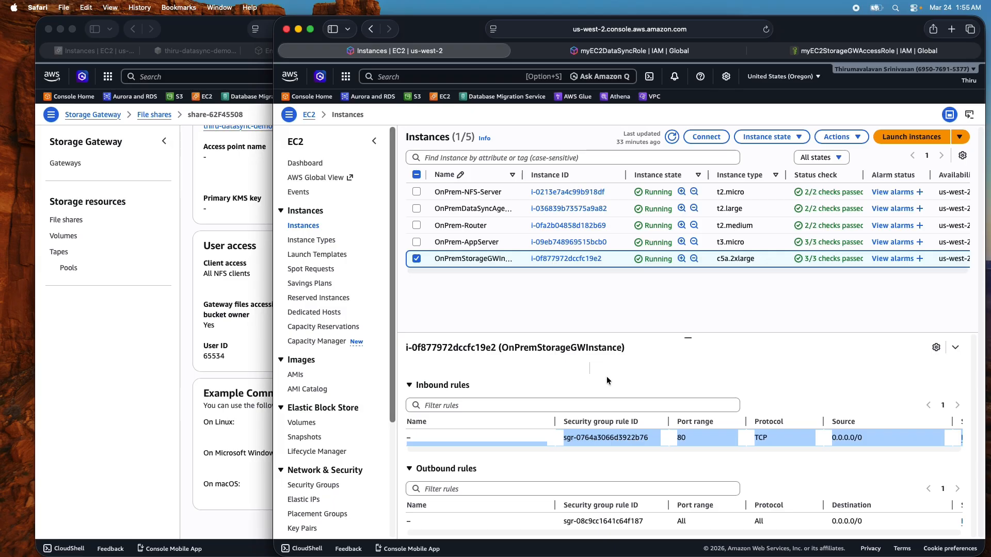
scroll(607, 380, "up", 3)
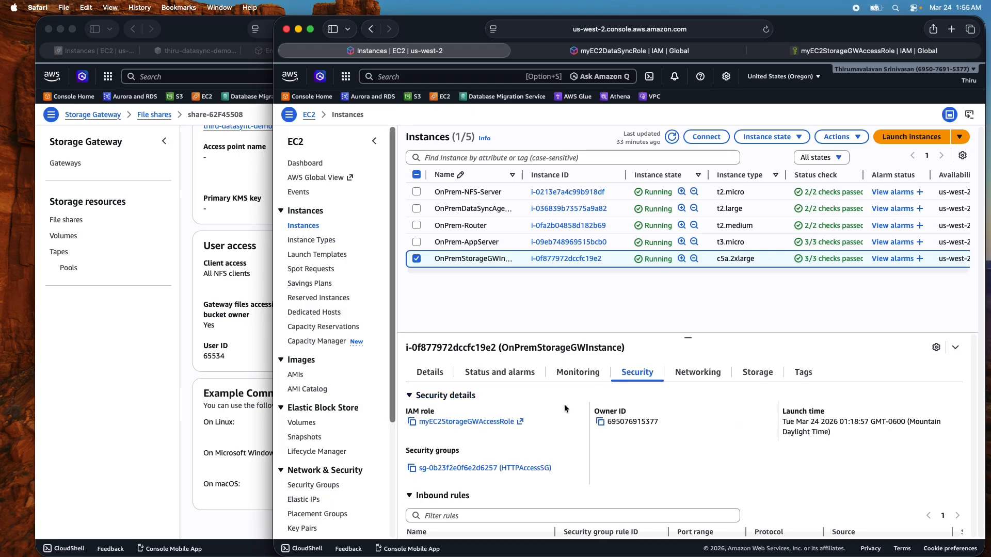
left_click(577, 374)
left_click(636, 373)
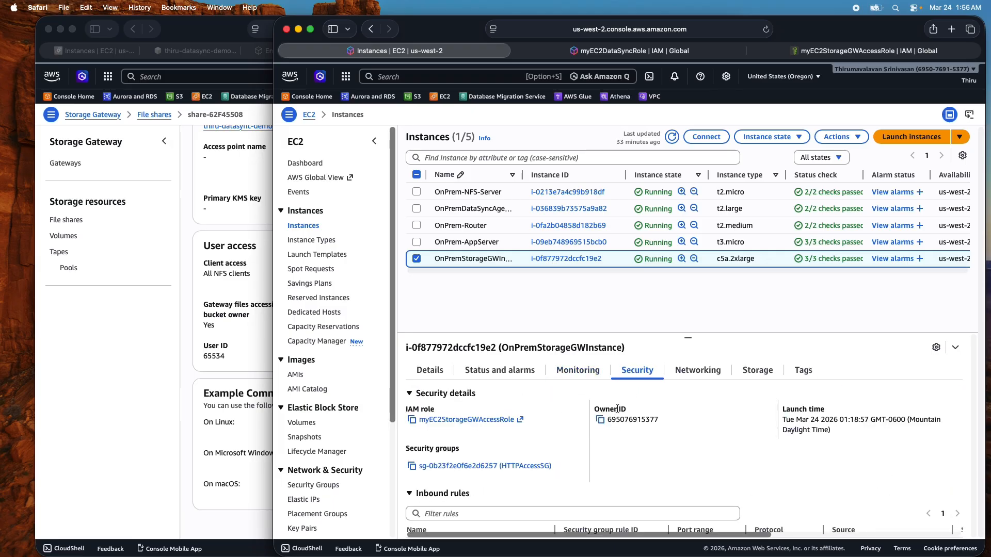
scroll(617, 409, "down", 5)
left_click(550, 448)
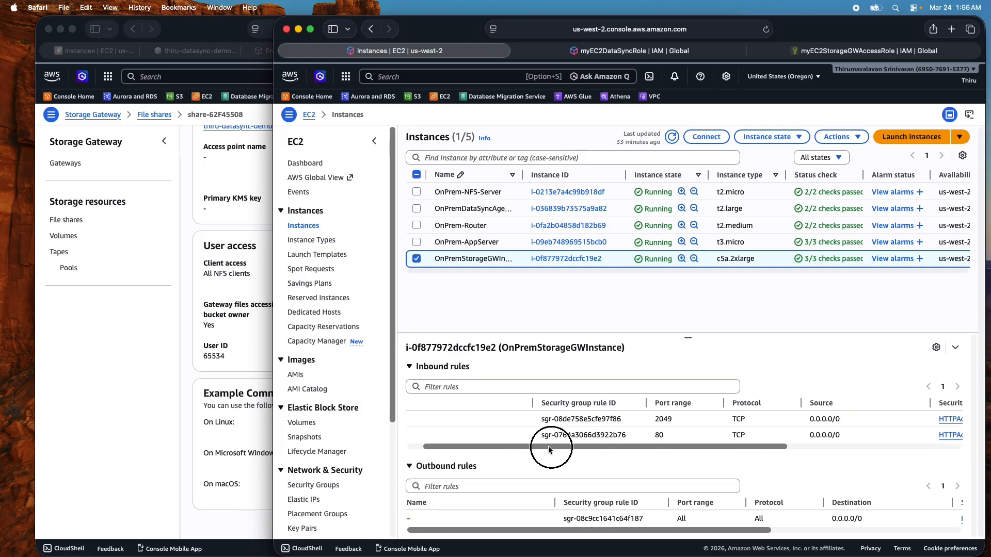
left_click_drag(548, 449, 675, 447)
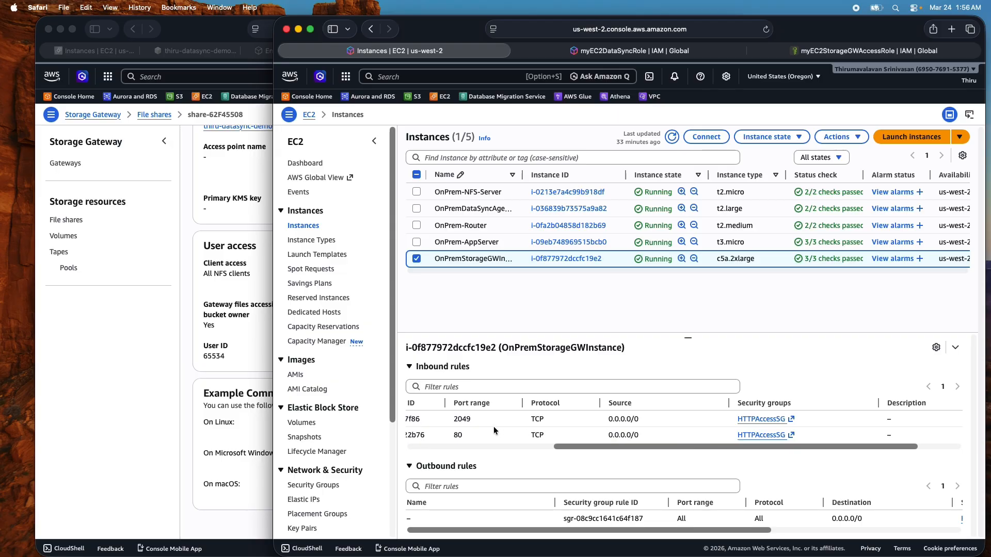
left_click_drag(571, 450, 508, 456)
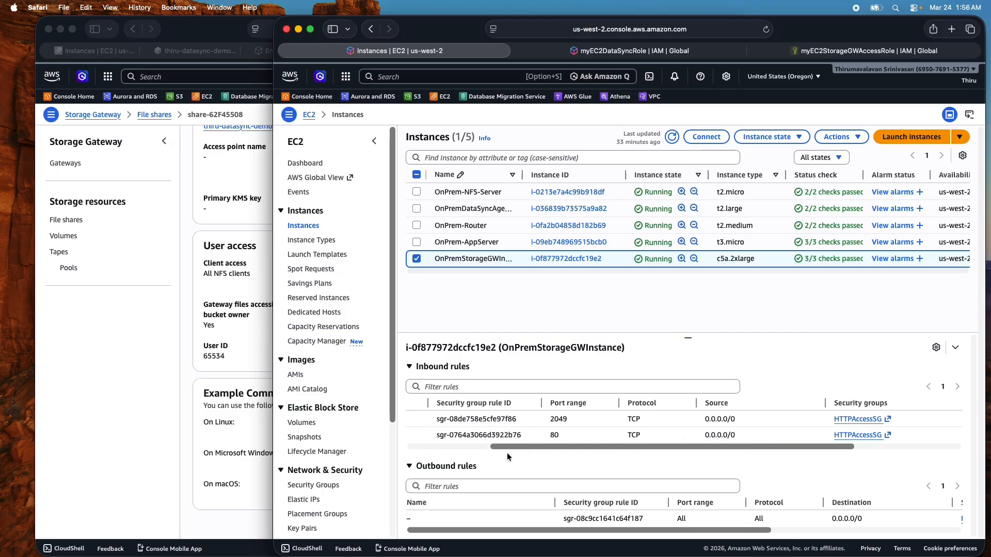
left_click_drag(599, 445, 462, 459)
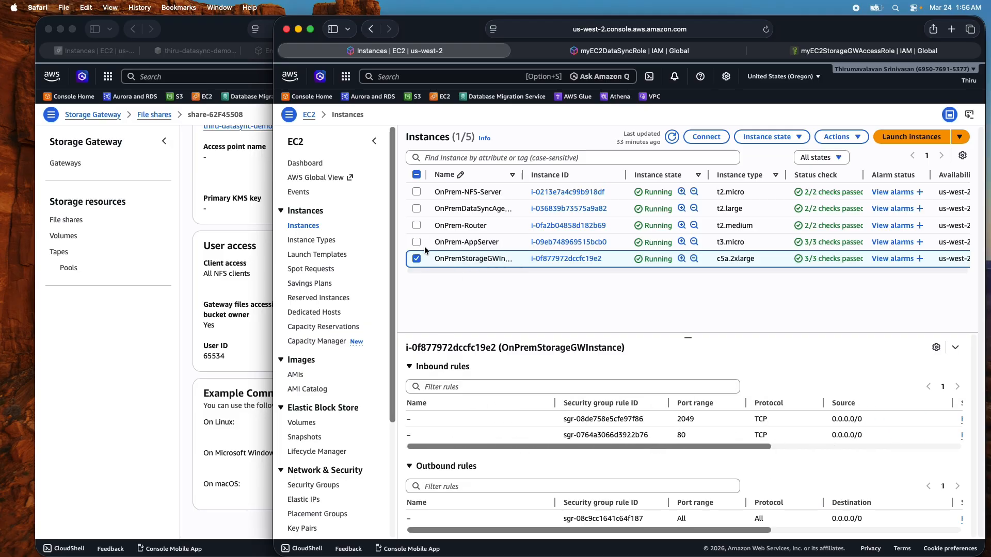
- Select only the OnPrem-AppServer instance and connect to it through EC2 Instance Connect using its public IP
left_click(416, 259)
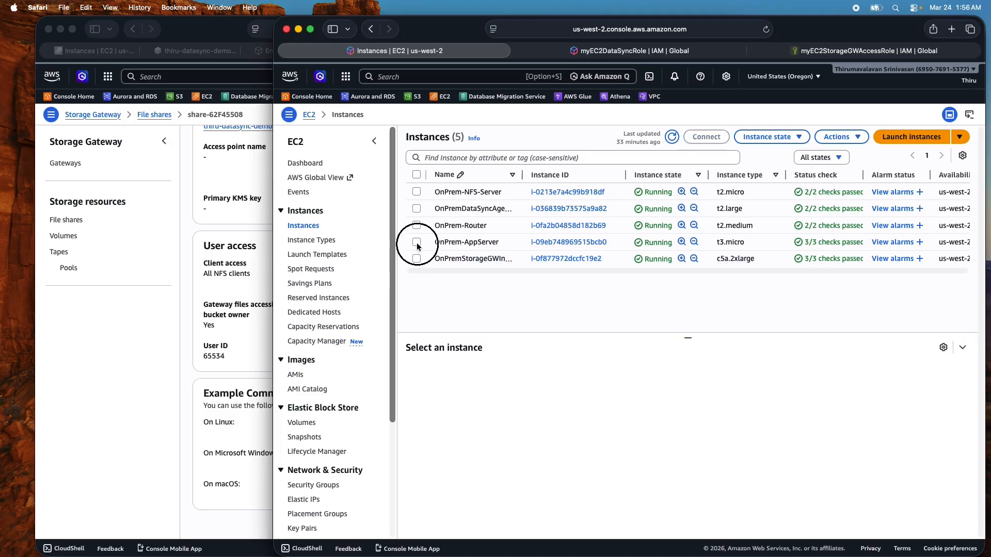
left_click(417, 242)
left_click(705, 138)
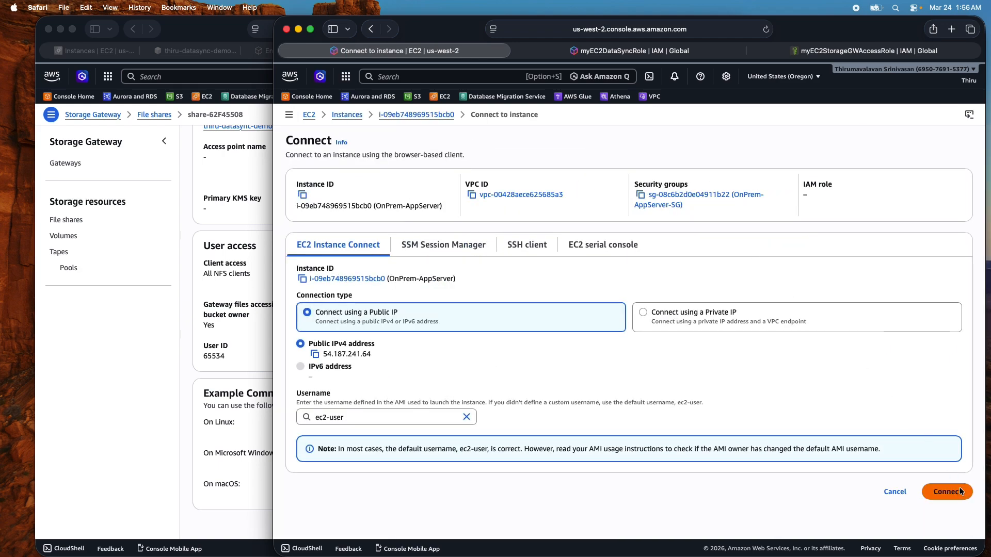
left_click(958, 490)
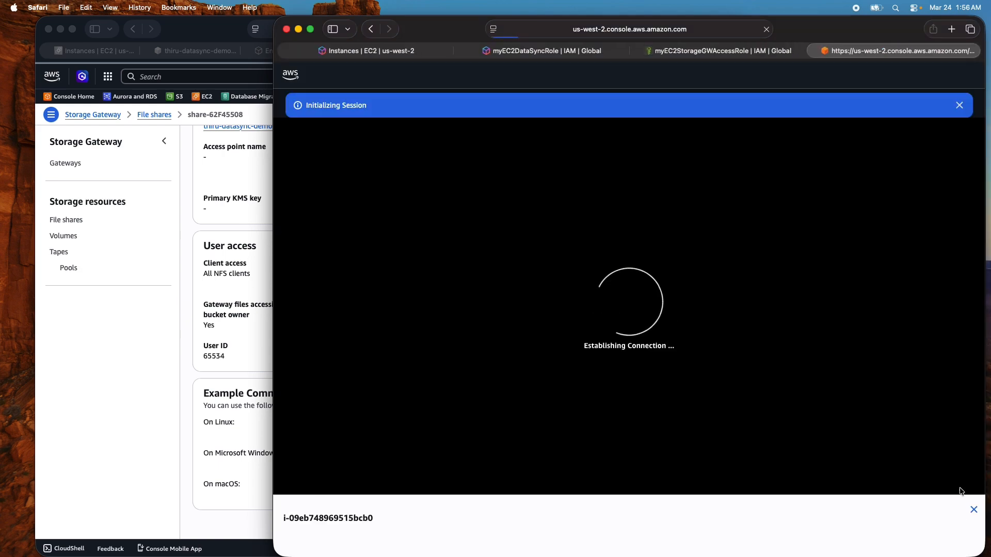
- Copy the Linux example mount command from the file share's details page and return to the OnPrem-AppServer terminal
left_click(171, 421)
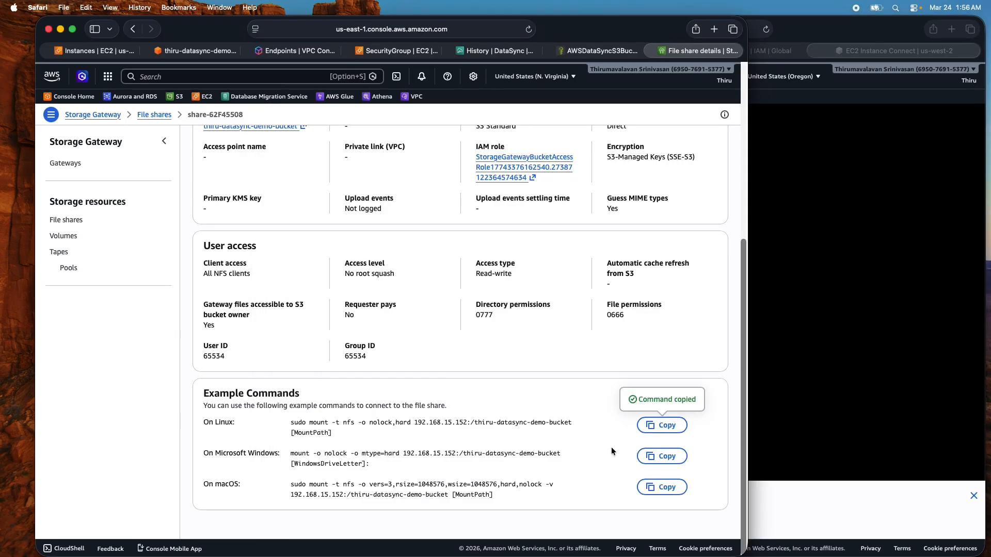
left_click(667, 425)
left_click(879, 350)
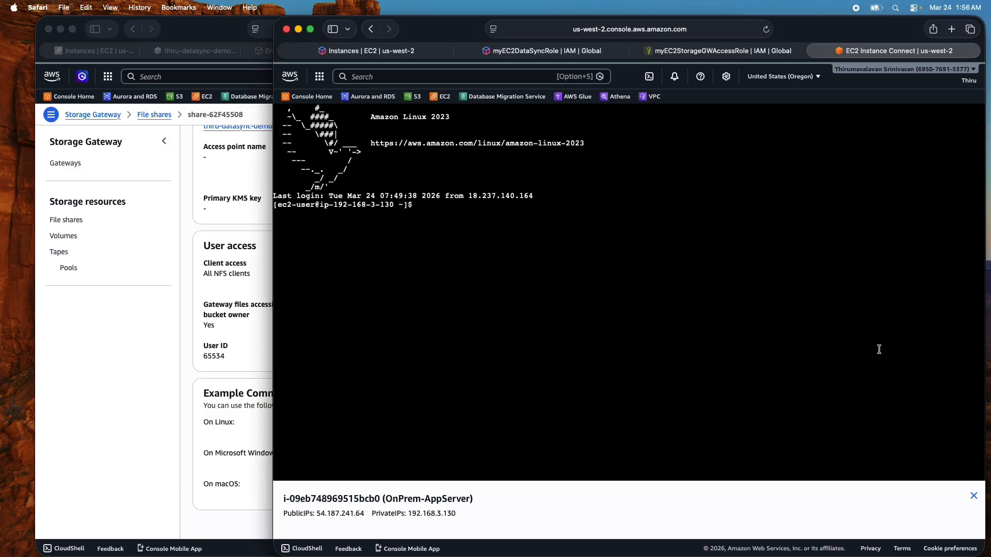
- Run df -kh to check the mounted file systems, noting the 192.168.3.229:/media/data entry
type("df -kh")
key("Return")
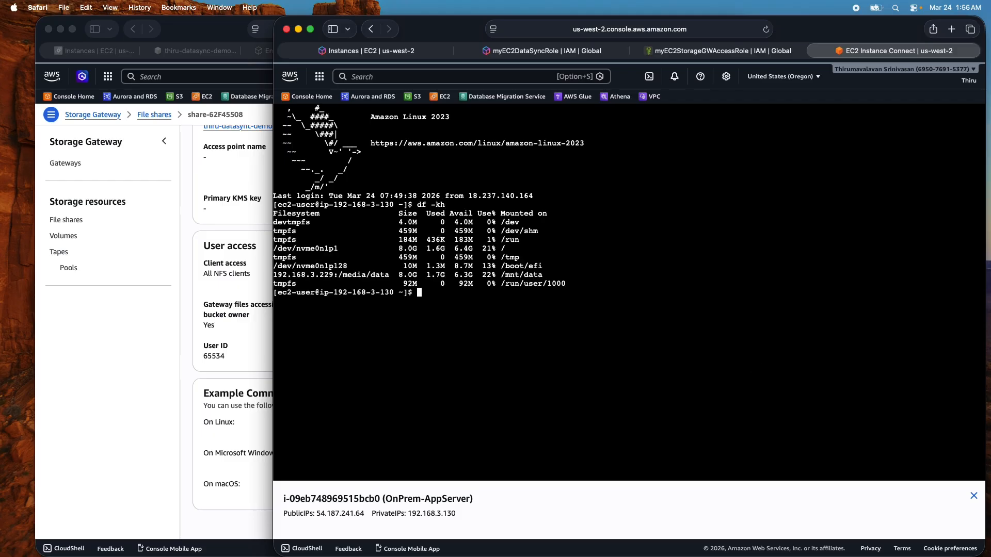
double_click(347, 275)
left_click(492, 311)
- Run mount to list the mount details and examine the NFS entry for /mnt/data
type("mount")
key("Return")
key("Return")
key("Return")
key("Return")
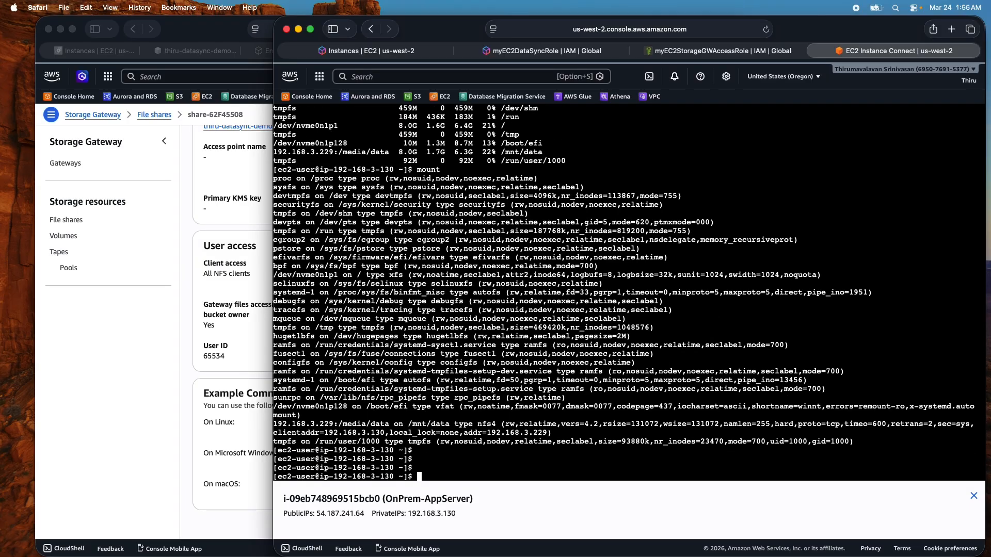
left_click_drag(274, 425, 670, 442)
left_click(507, 475)
- Clear the terminal output and leave a couple of empty prompt lines
type("clear")
key("Return")
key("Return")
key("Return")
- Paste the copied NFS mount command, replace [MountPath] with /mnt/fgw, and run it to mount 192.168.15.152:/thiru-datasync-demo-bucket
key("super+v")
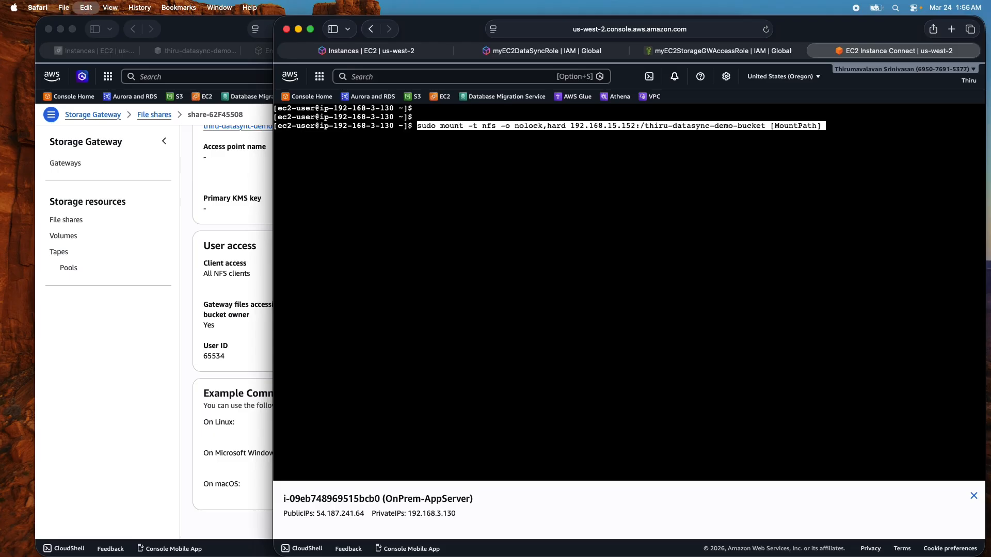
key("BackSpace")
key("BackSpace")
key("BackSpace")
key("BackSpace")
key("BackSpace")
key("BackSpace")
key("BackSpace")
key("BackSpace")
key("BackSpace")
key("BackSpace")
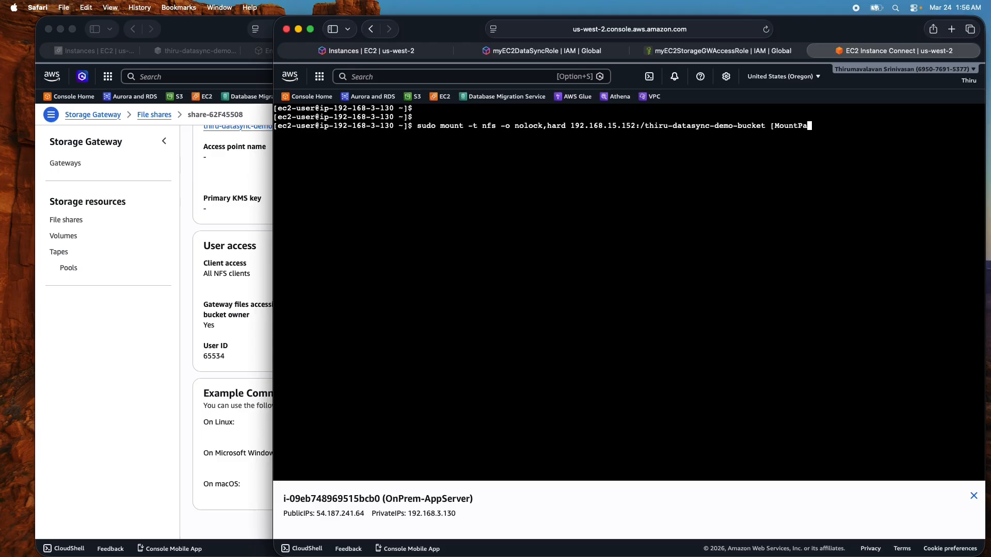
key("BackSpace")
key("BackSpace")
type("/mnt/fgw")
key("Return")
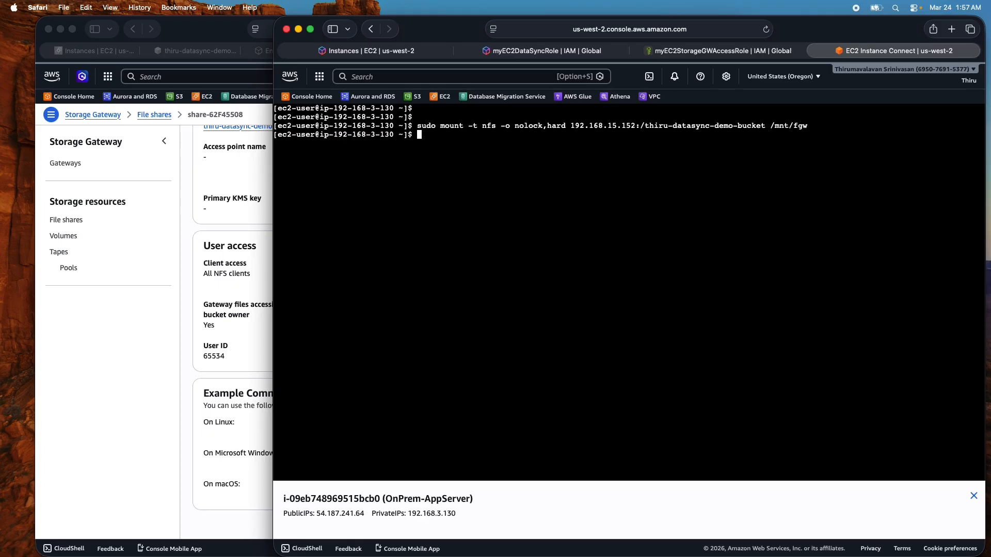
key("Return")
key("Return")
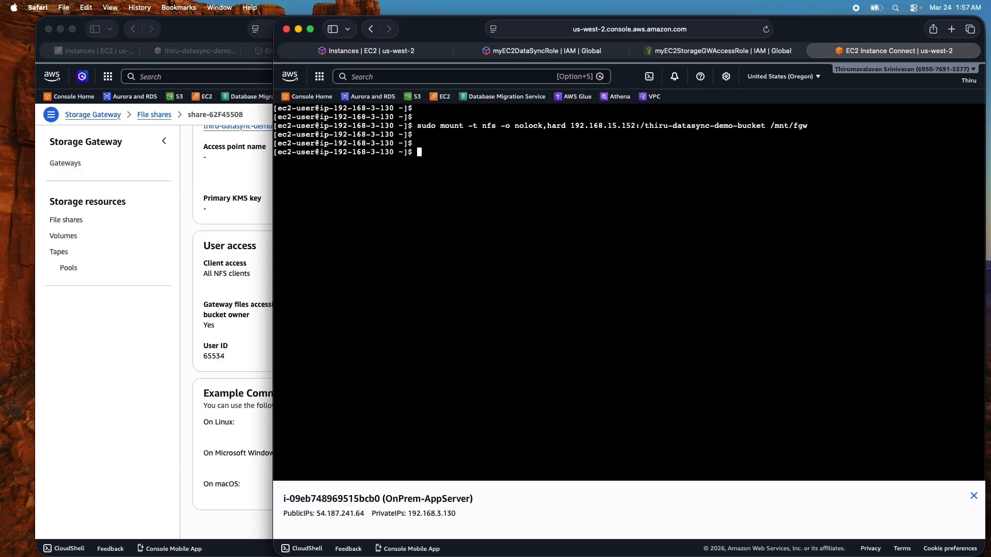
- Run mount to list the mount details and examine the NFS entry for /mnt/fgw
type("mount")
key("Return")
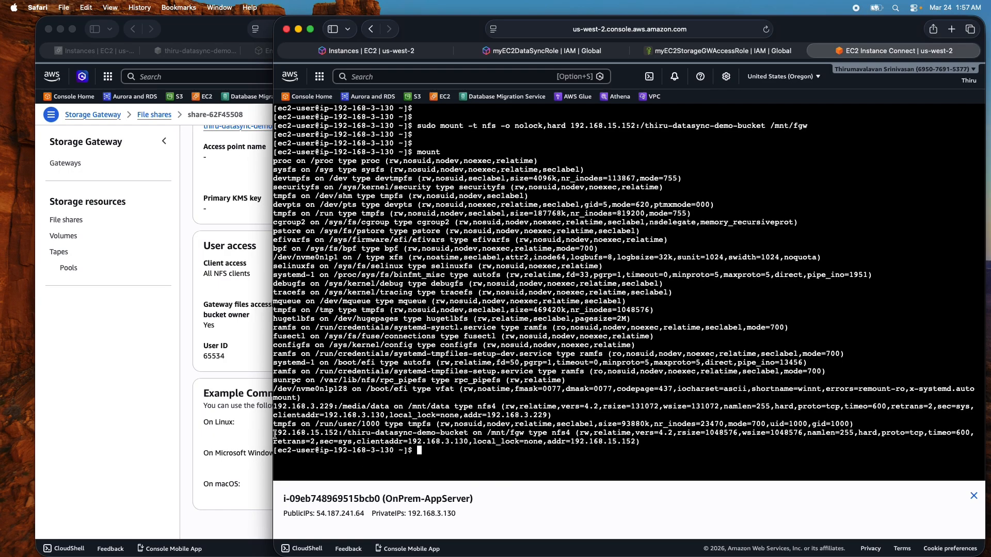
left_click_drag(274, 434, 619, 442)
left_click(638, 441)
- Clear the terminal, then run df -kh and examine the entries mounted on /mnt/data and /mnt/fgw
type("clear")
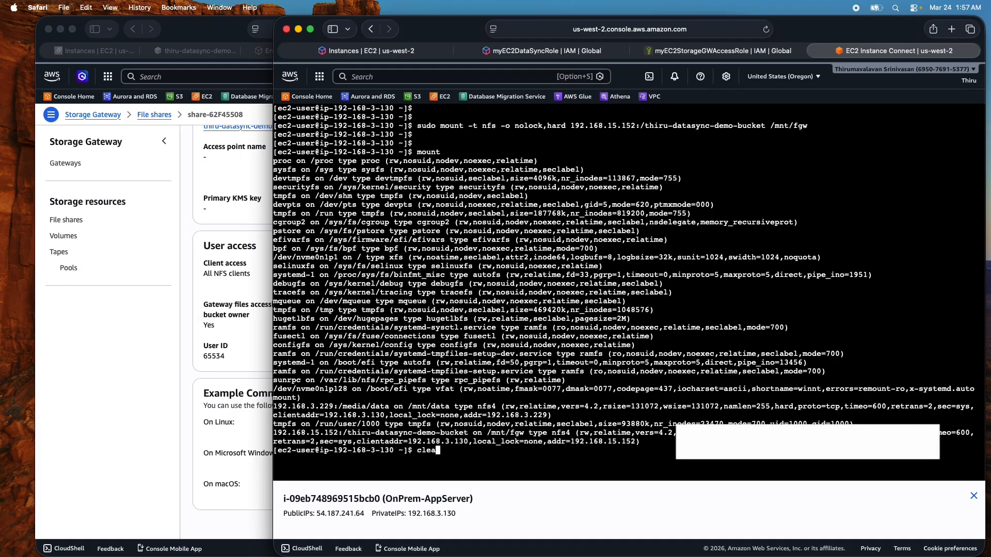
key("Return")
type("df -kh")
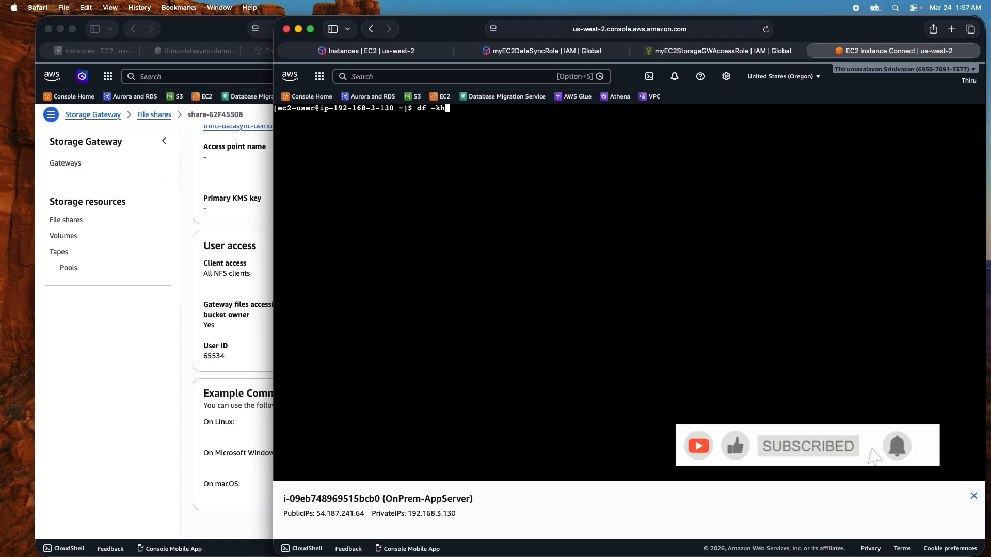
key("Return")
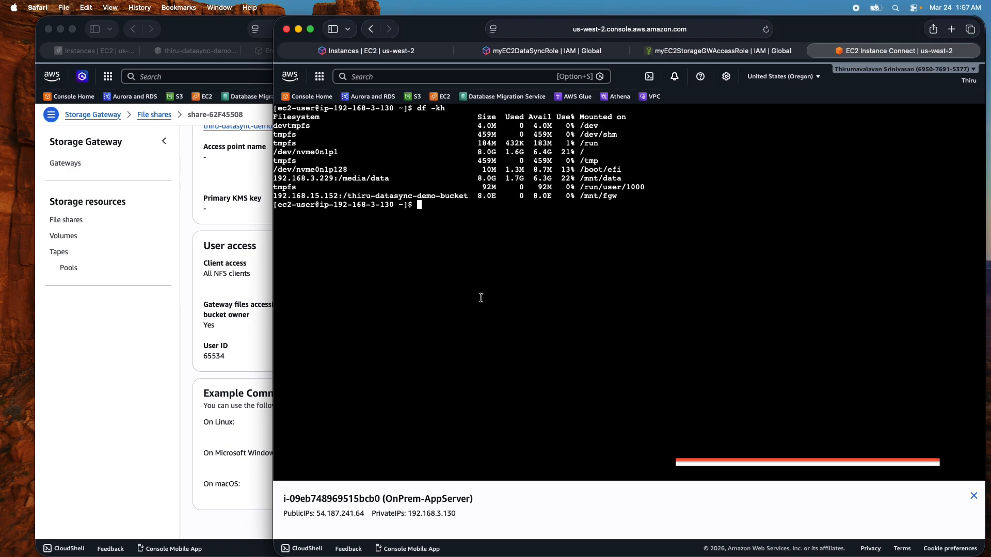
left_click(277, 178)
left_click_drag(277, 178, 627, 177)
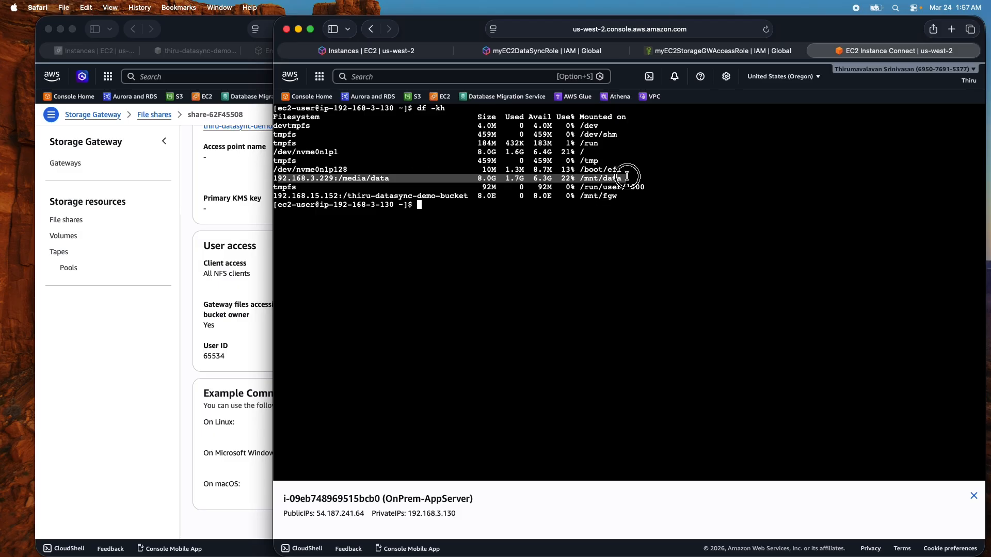
left_click(626, 176)
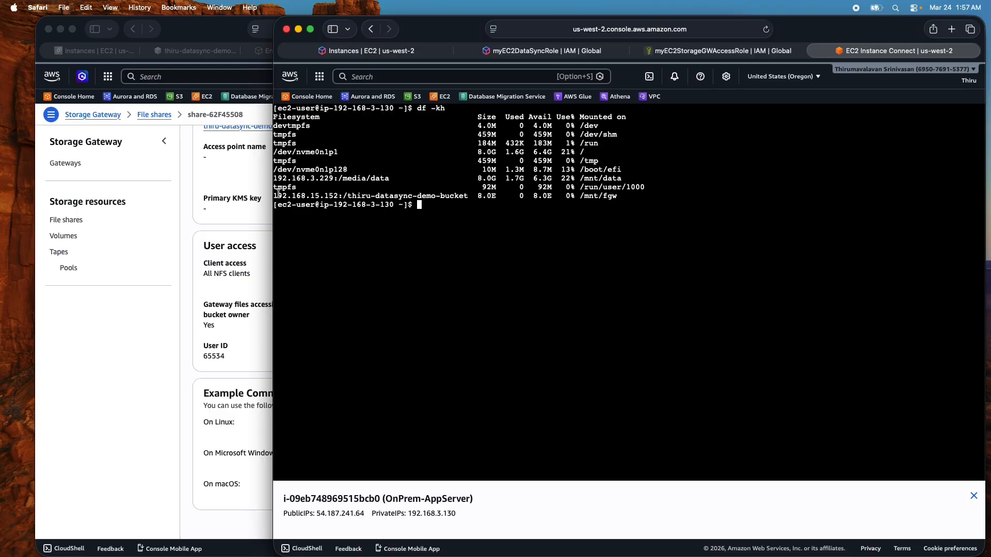
left_click_drag(275, 195, 467, 196)
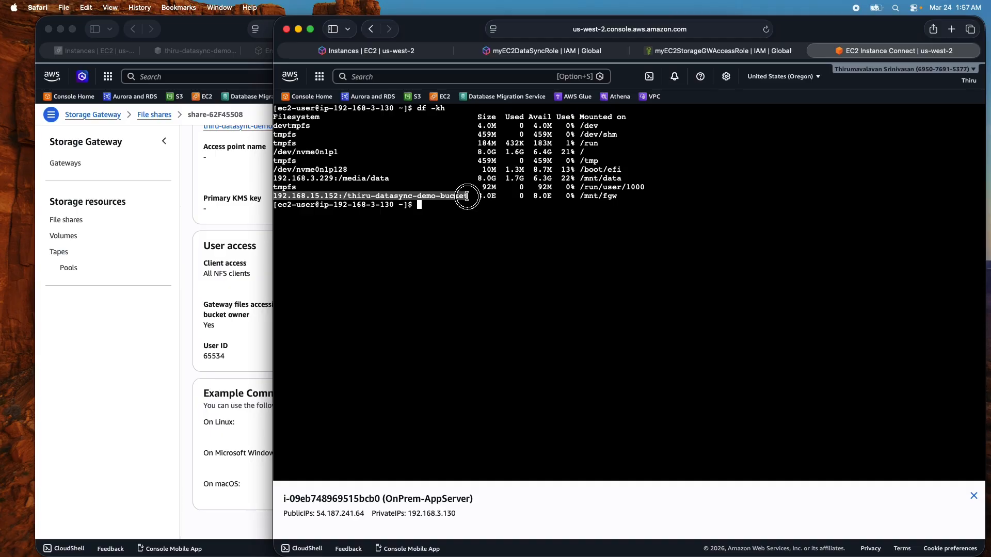
left_click_drag(579, 196, 619, 197)
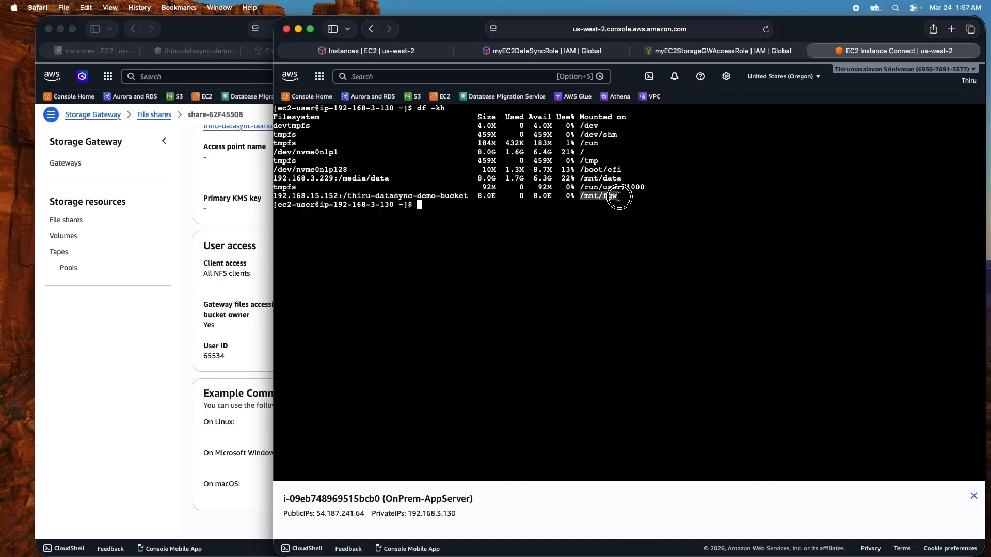
left_click(618, 196)
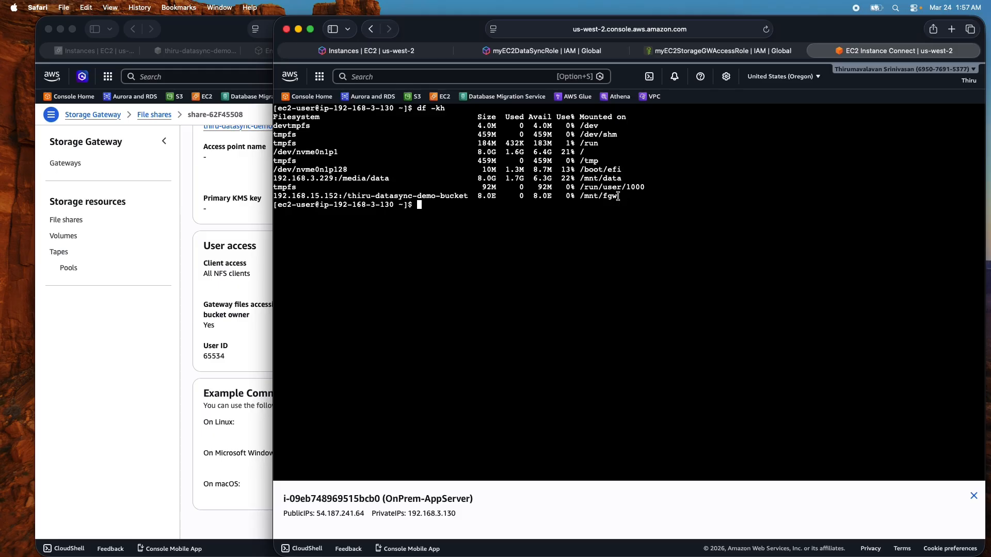
- List the contents of /mnt/fgw and of its images subfolder
type("ls /mnt/fgw")
key("Return")
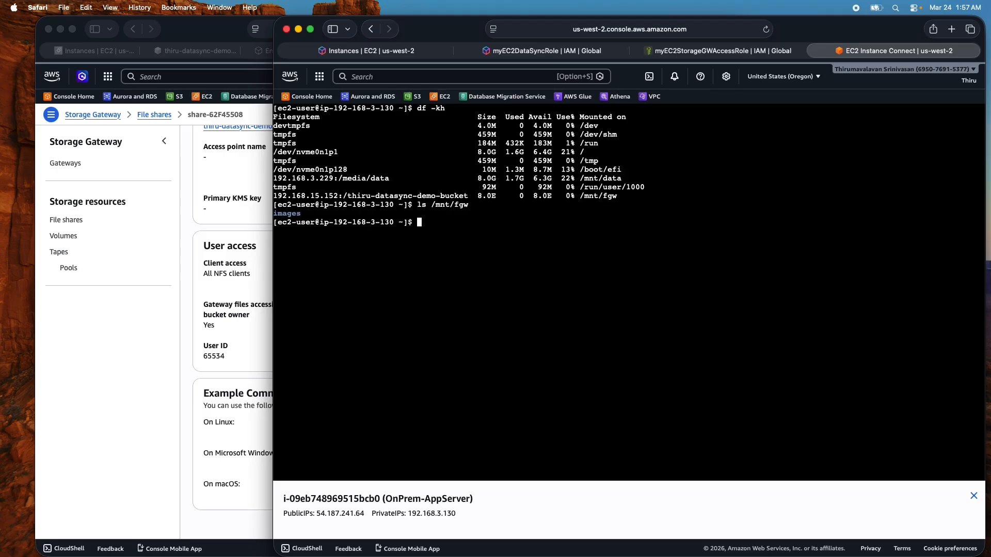
key("Up")
type("/")
type("i")
key("Tab")
key("Return")
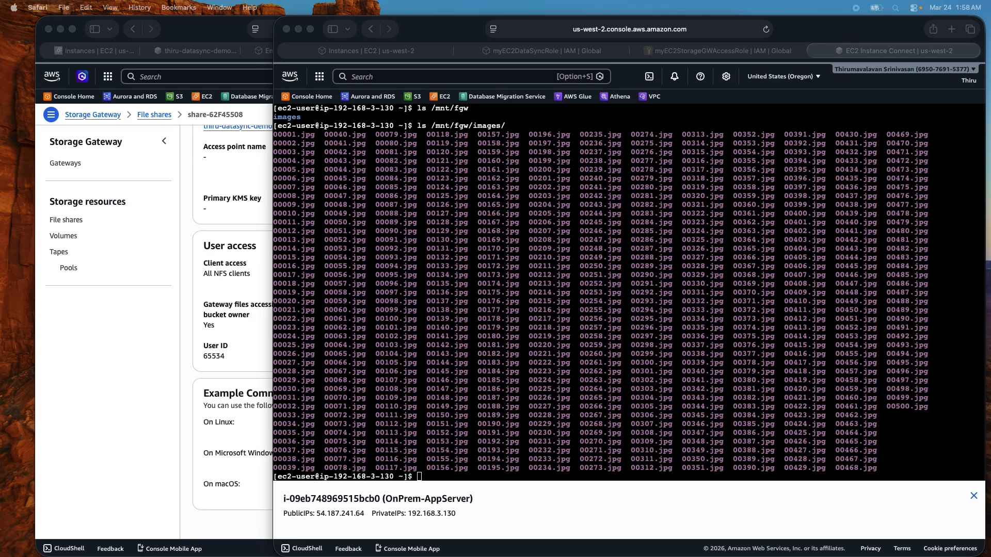
- Run diff -qr /mnt/data /mnt/fgw to compare the source share with the file gateway mount
left_click(527, 413)
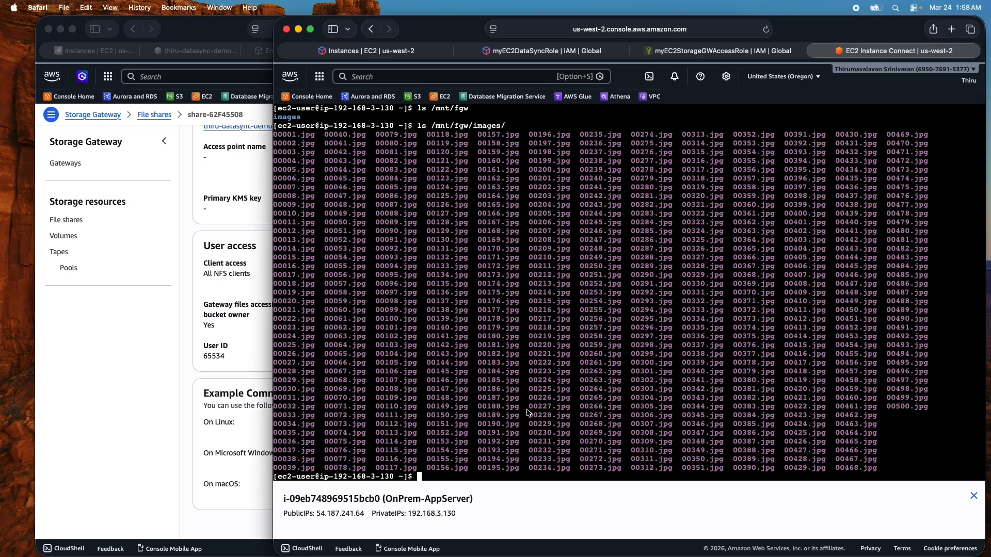
key("Return")
key("Return")
key("Return")
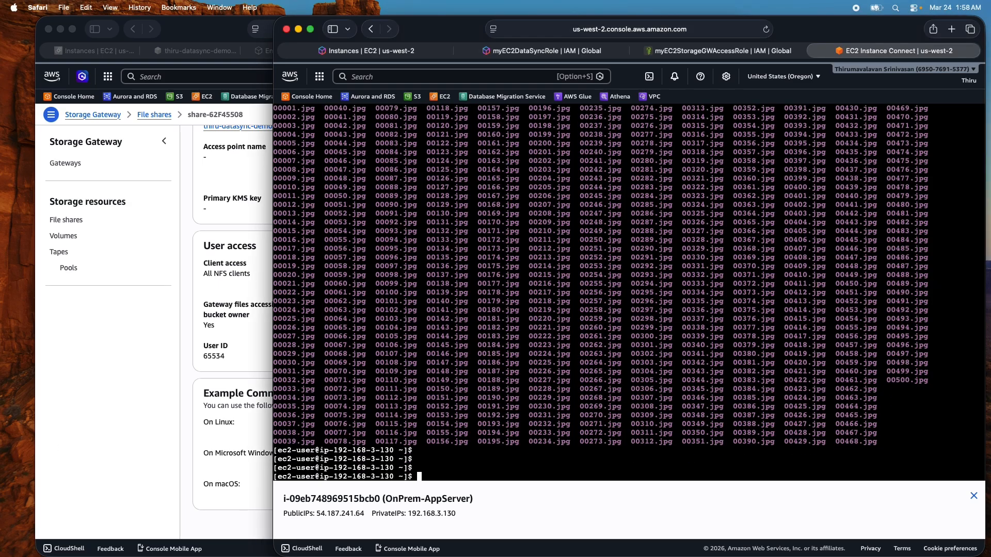
type("diff -qr /mnt/data /mnt/fgw")
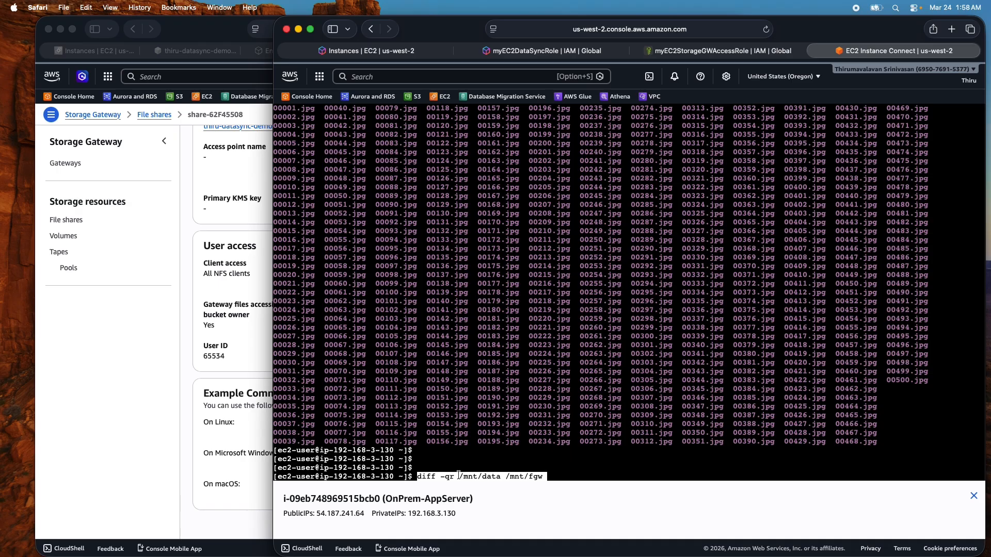
left_click_drag(459, 475, 501, 477)
left_click(508, 475)
left_click(550, 474)
key("Return")
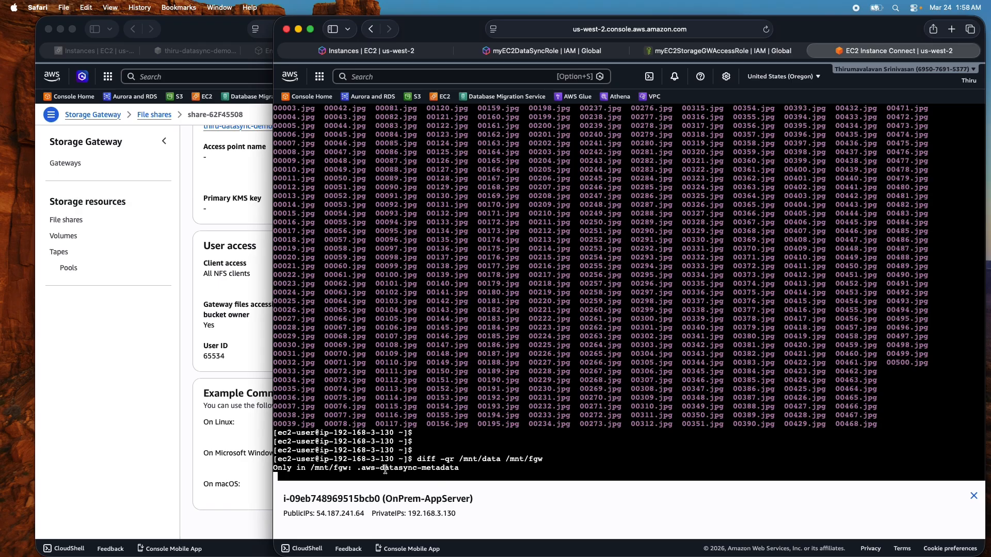
- In the S3 console, view the contents of the images/ folder in thiru-datasync-demo-bucket and return to the bucket's object list
left_click(124, 342)
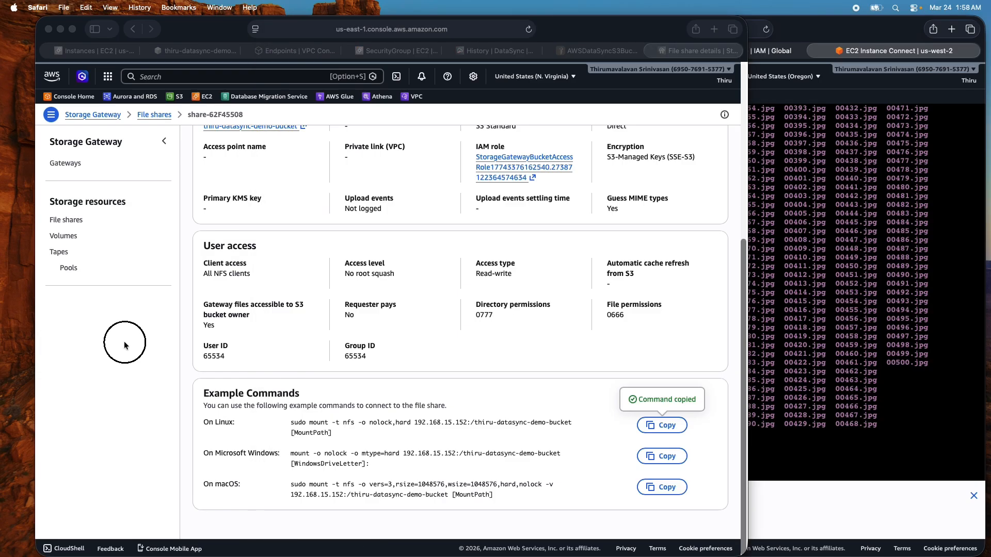
left_click(208, 53)
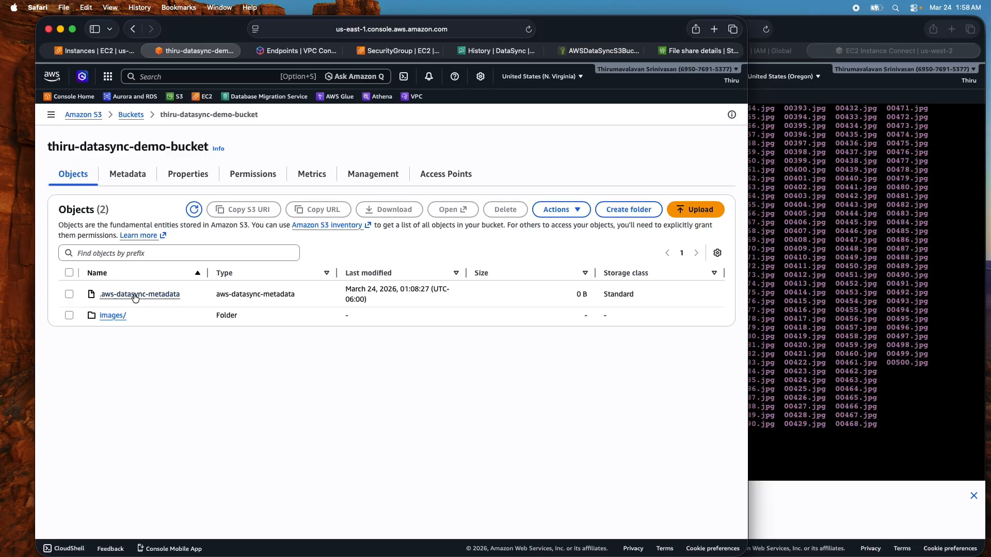
left_click(110, 316)
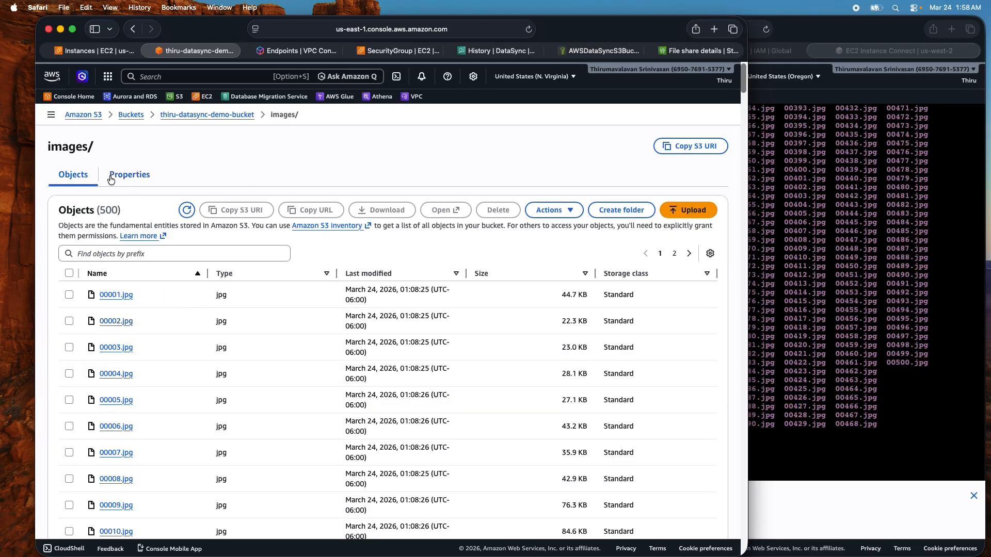
left_click(196, 114)
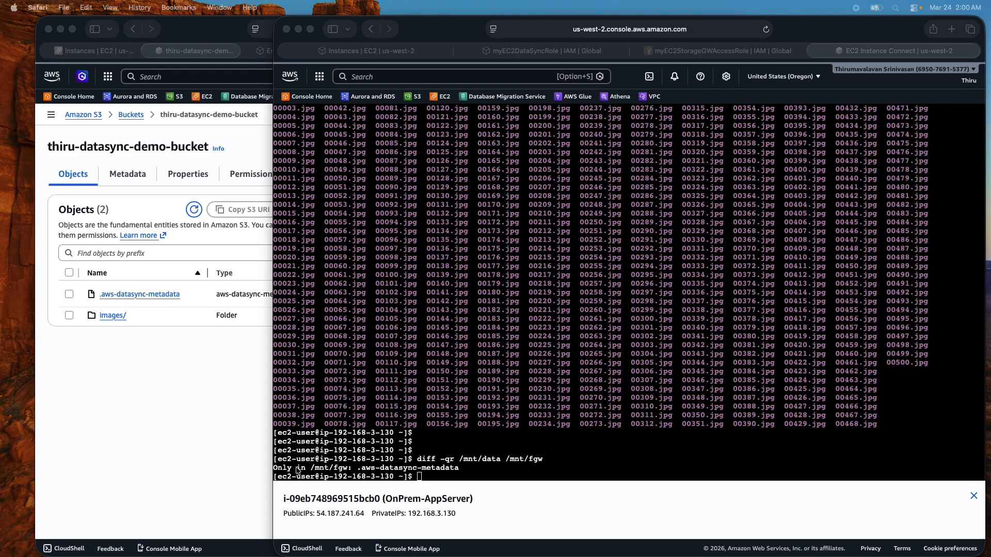
- In the OnPrem-AppServer terminal, copy /mnt/data/images/00001.jpg to /mnt/data/new-image.jpg with sudo cp
left_click(446, 467)
left_click(502, 428)
key("Return")
key("Return")
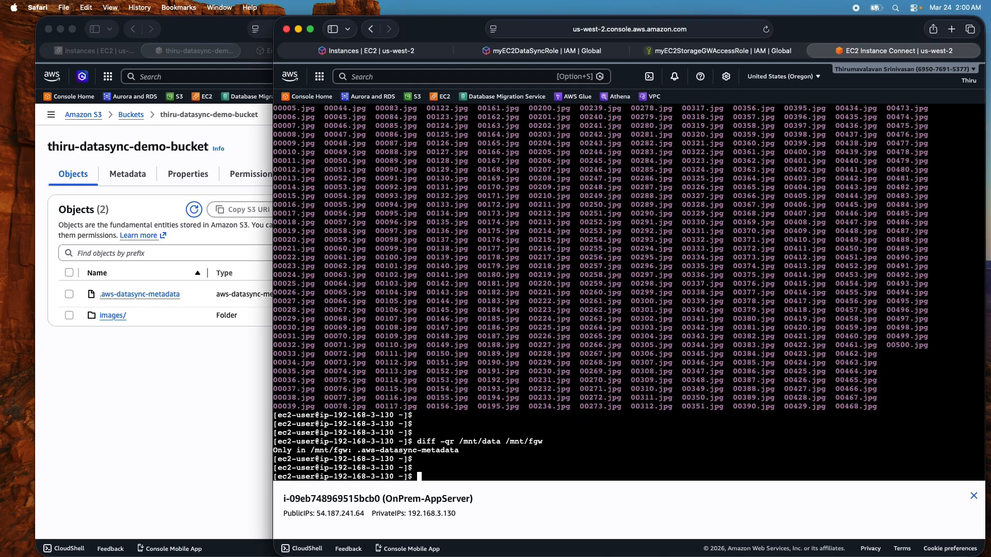
type("sudo cp /mnt/data/images/00001.jpg /mnt/data/new-image.jpg")
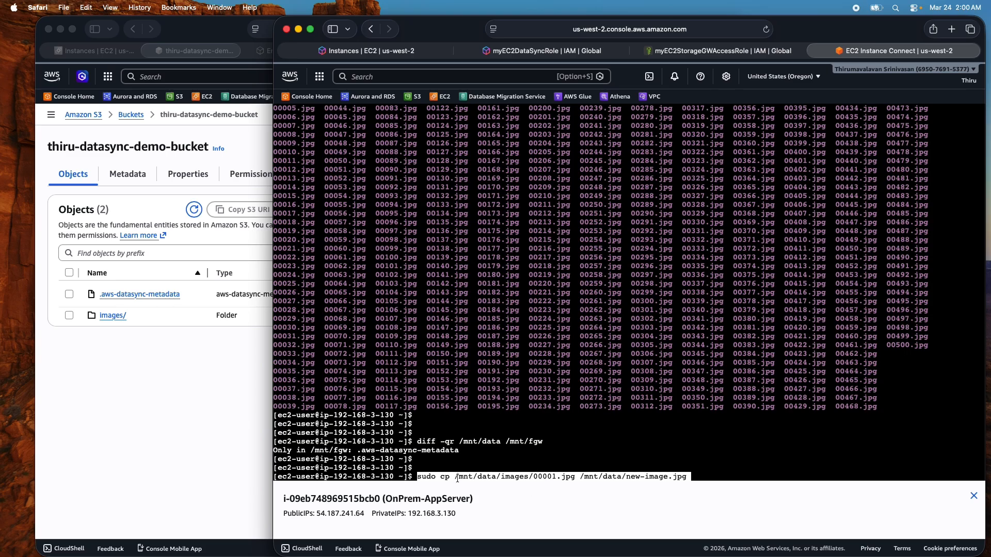
left_click(651, 477)
key("Return")
key("Return")
key("Return")
- List the contents of /mnt/data/ to check for the copied image
type("ls ")
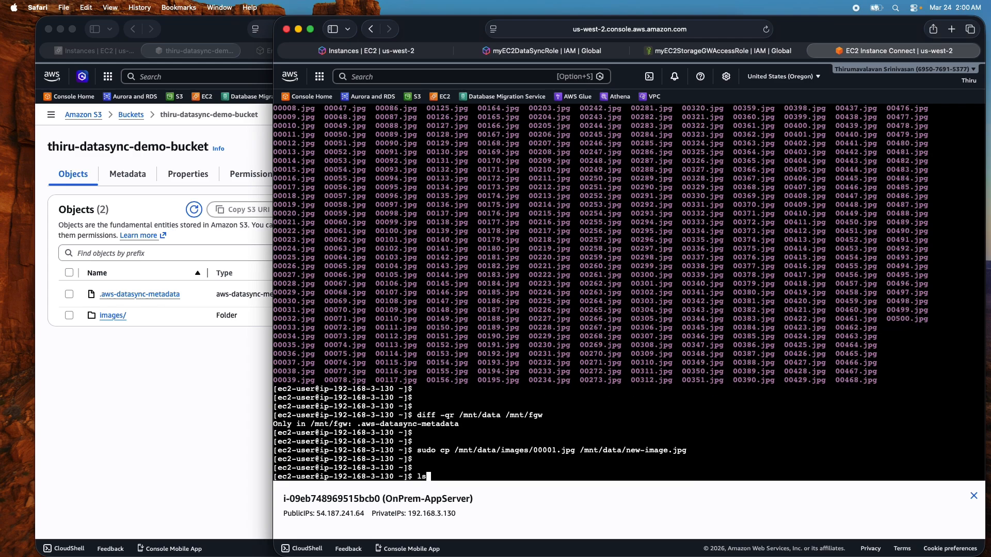
type("/mnt/data/")
key("Return")
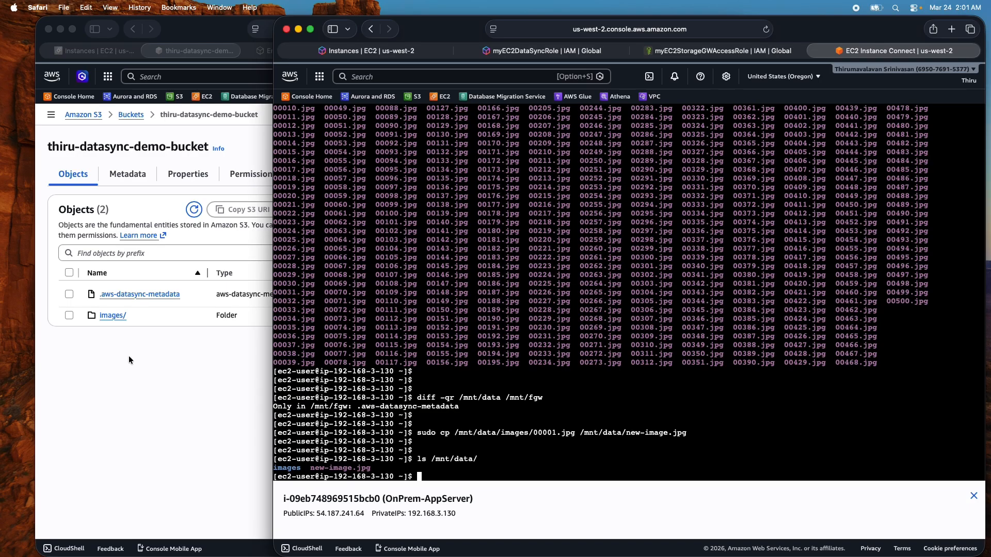
- Switch to the S3 page for thiru-datasync-demo-bucket and refresh its object list
left_click(190, 49)
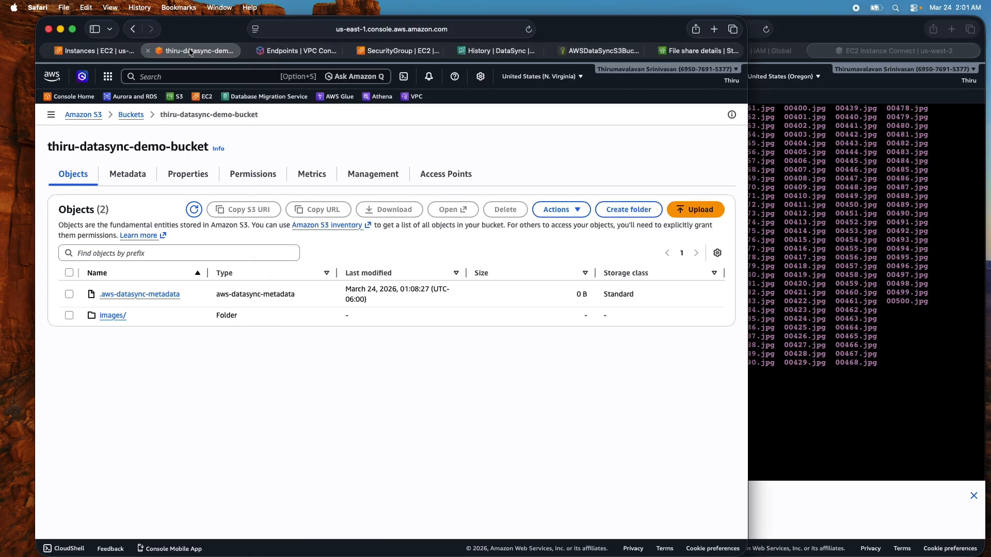
left_click(194, 210)
left_click(193, 211)
left_click(193, 211)
- In the DataSync task list, select myDataSyncTask and start a new execution
left_click(504, 54)
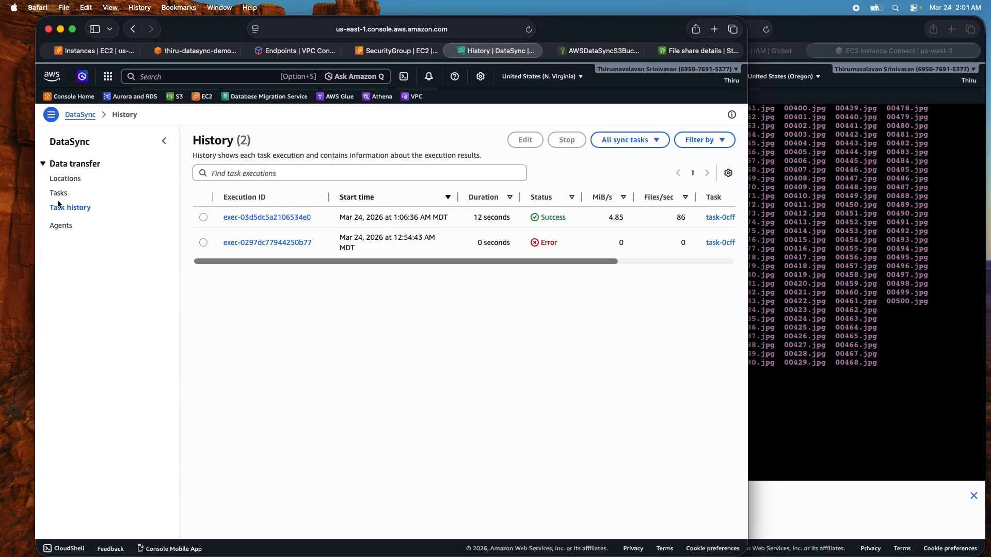
left_click(58, 193)
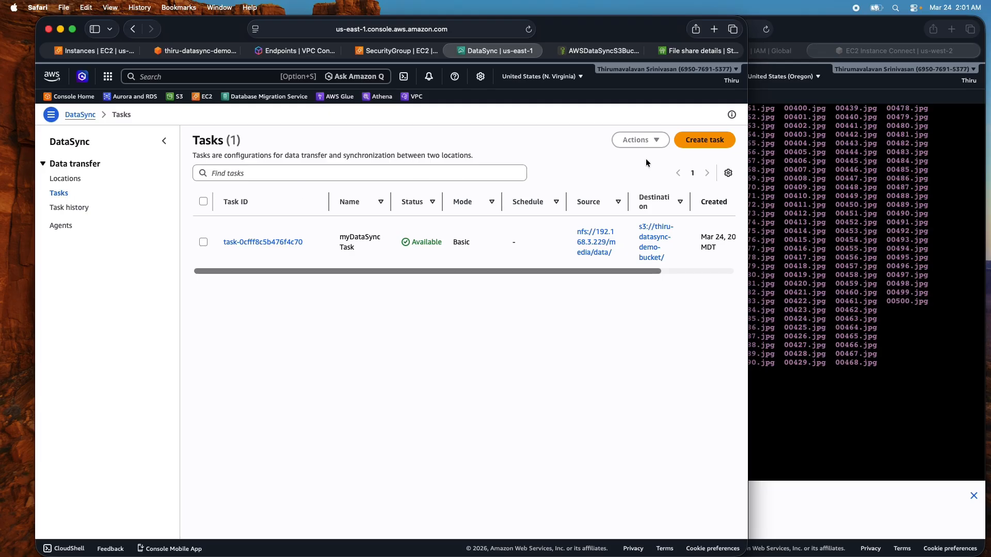
left_click(203, 242)
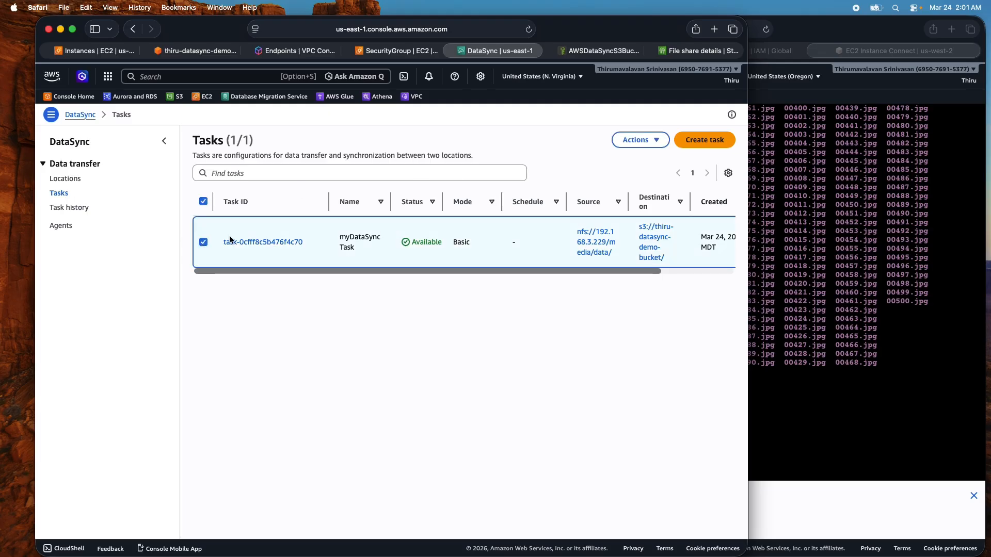
left_click(647, 145)
left_click(580, 155)
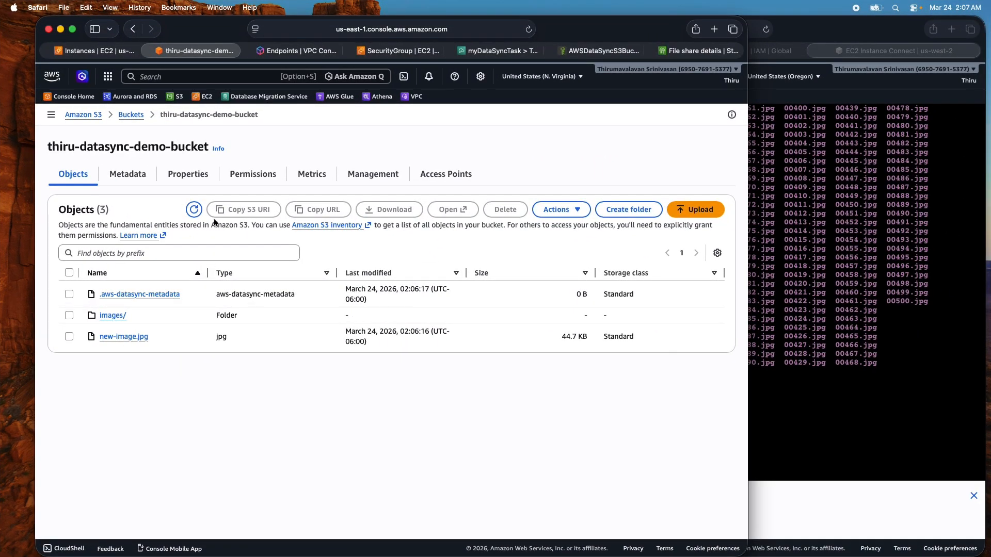
- Refresh the thiru-datasync-demo-bucket object list and check the latest execution in the DataSync task history
left_click(194, 209)
left_click(508, 51)
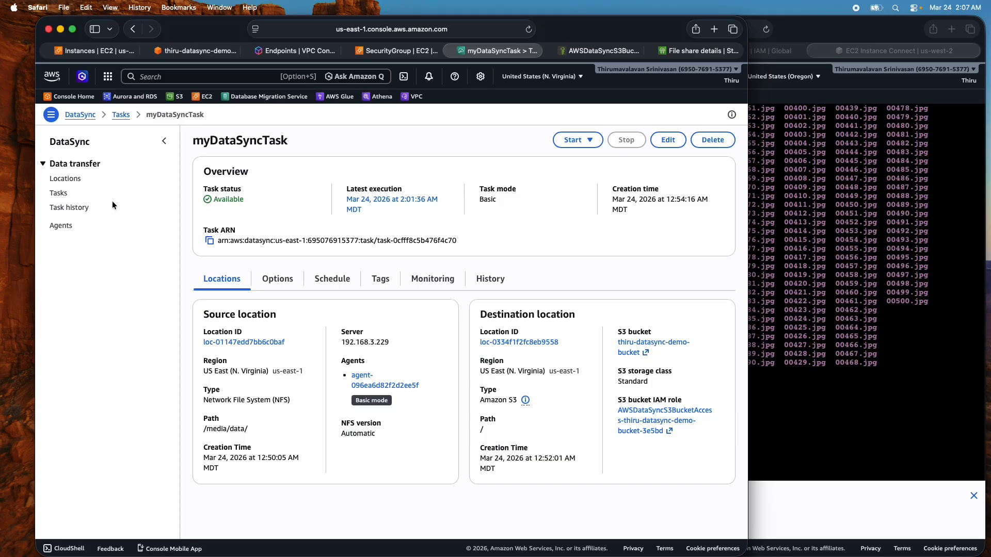
left_click(65, 208)
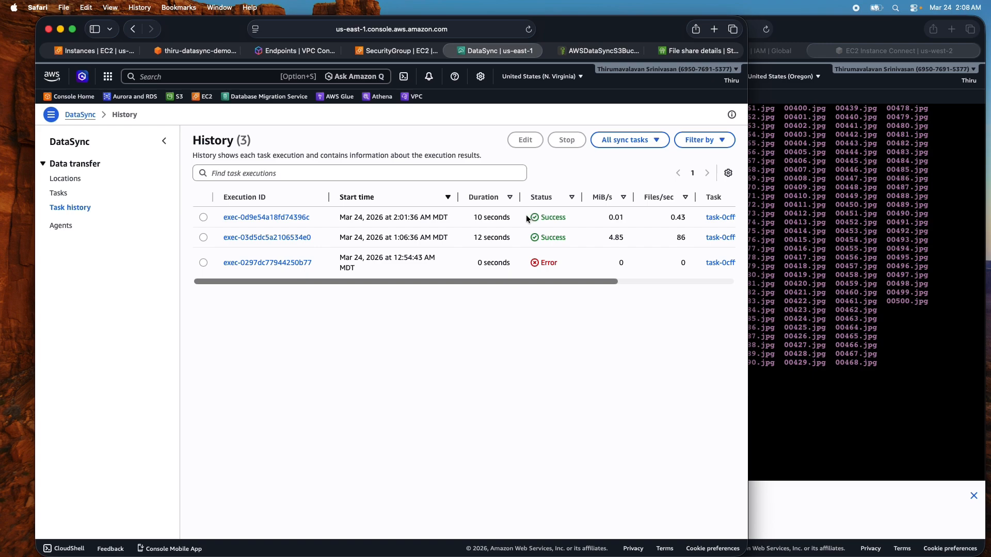
left_click(197, 50)
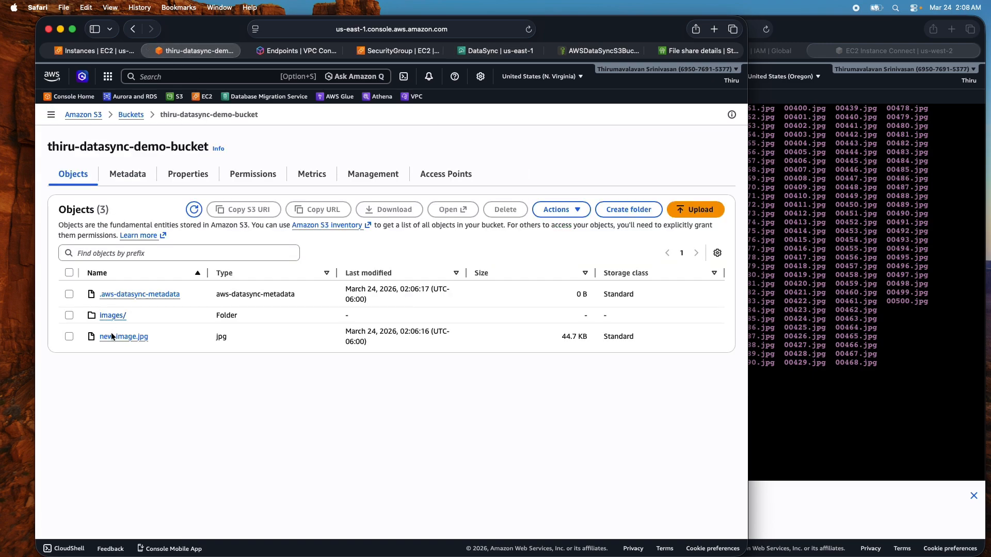
- Back in the OnPrem-AppServer terminal, list the contents of /mnt/fgw/ and compare them with the earlier /mnt/data/ listing
left_click(844, 343)
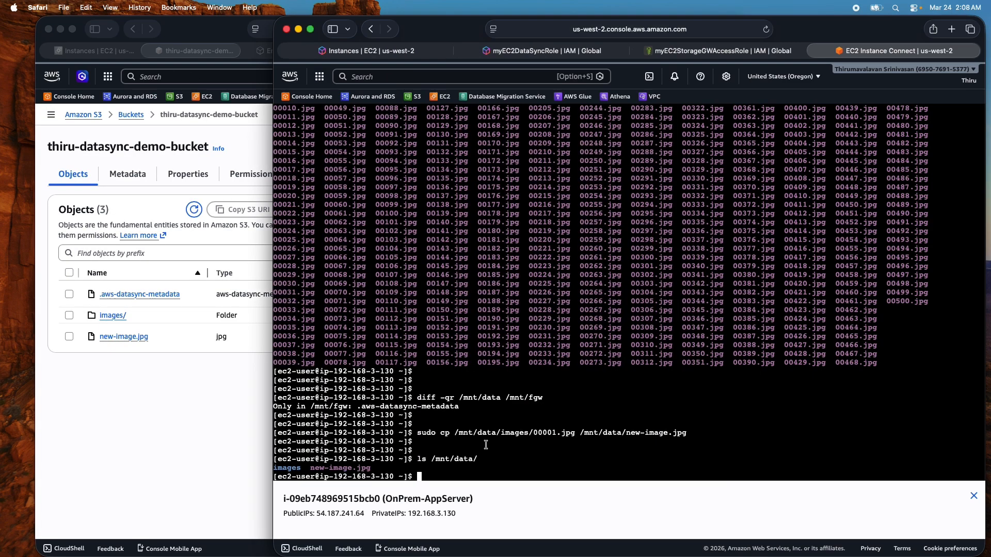
left_click_drag(417, 433, 683, 428)
left_click(683, 427)
key("Return")
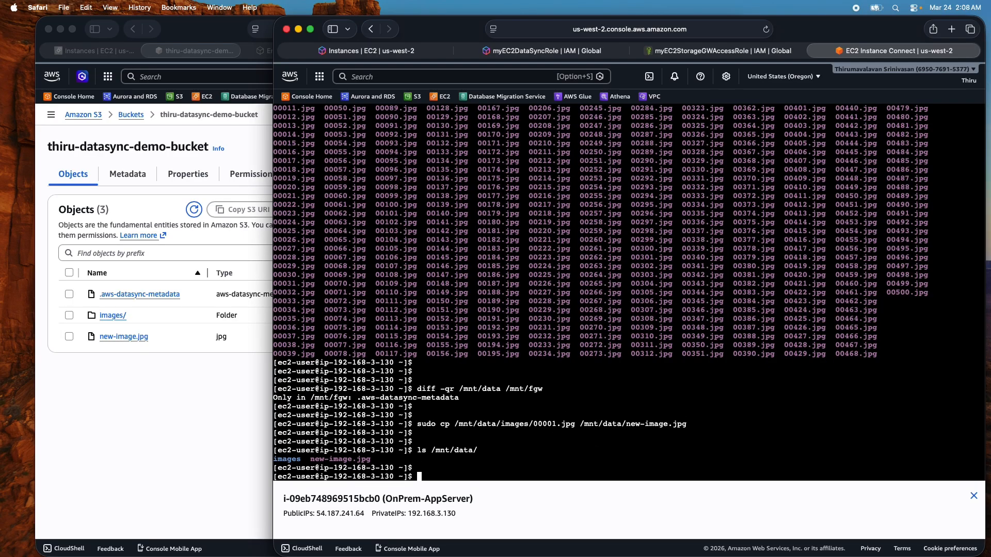
type("ls /mnt/fgw/")
key("Return")
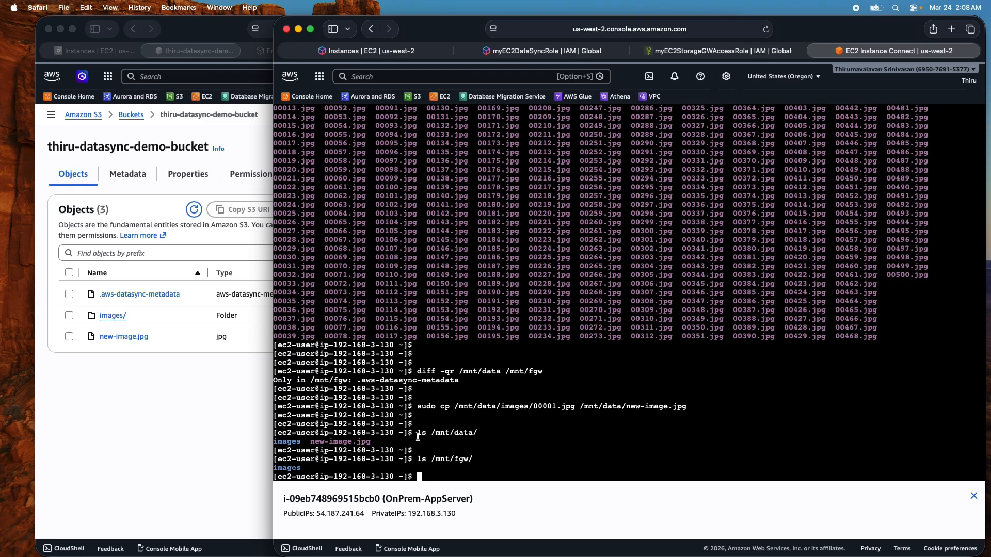
left_click_drag(417, 433, 478, 436)
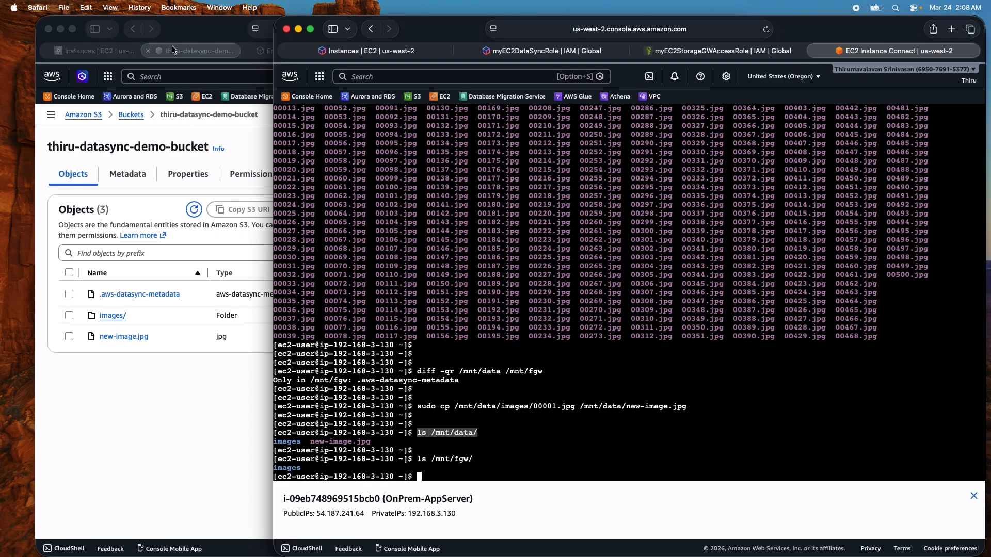
- Compare the objects in thiru-datasync-demo-bucket with the /mnt/fgw/ listing in the OnPrem-AppServer terminal
left_click(194, 28)
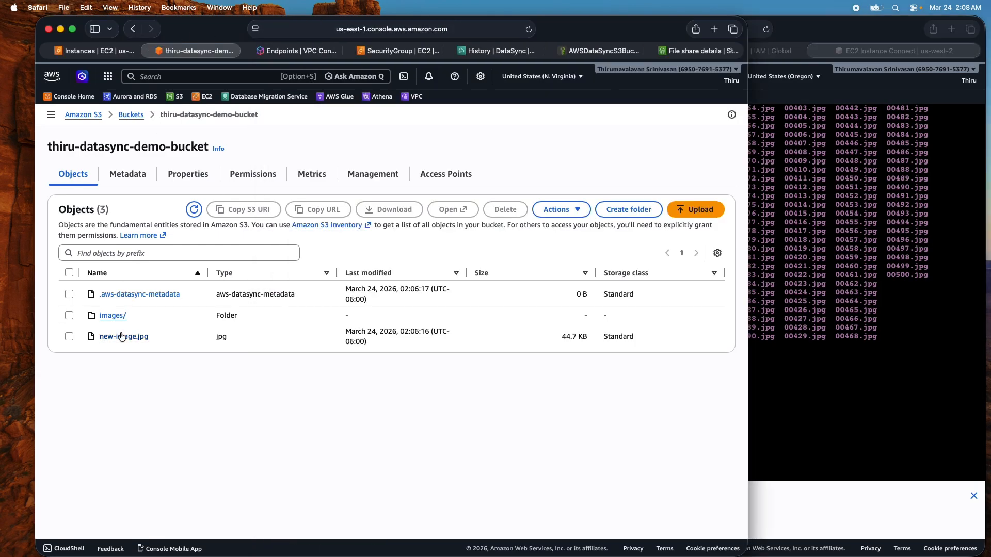
left_click(837, 428)
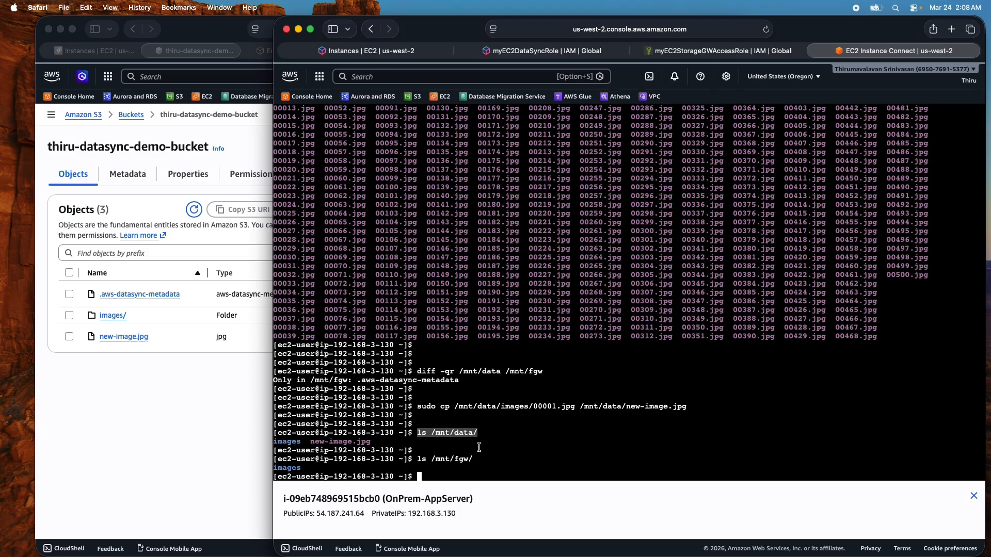
left_click(453, 461)
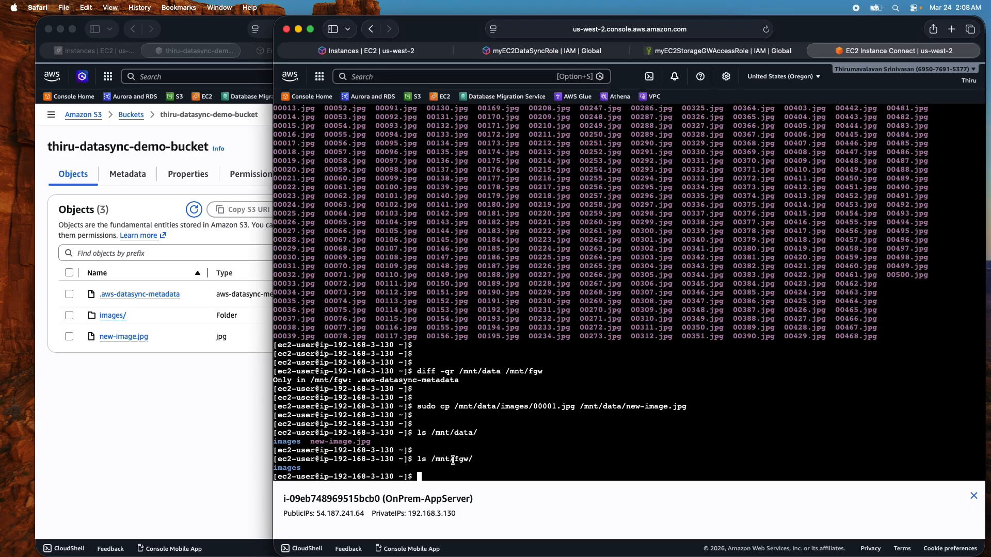
left_click(417, 459)
left_click_drag(417, 458, 478, 462)
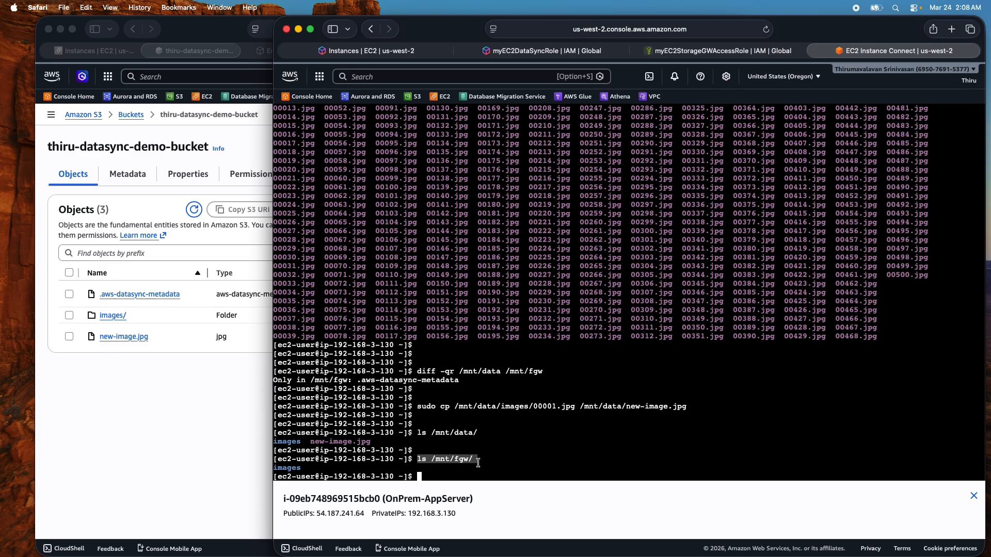
left_click(483, 458)
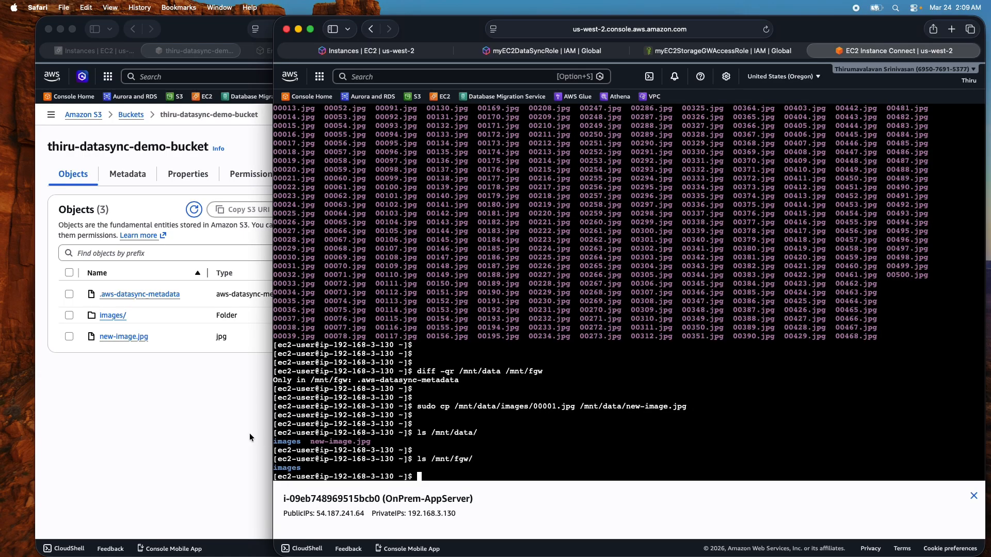
- In the Storage Gateway file shares list, select the thiru-datasync-demo-bucket share and start a cache refresh for it
left_click(206, 419)
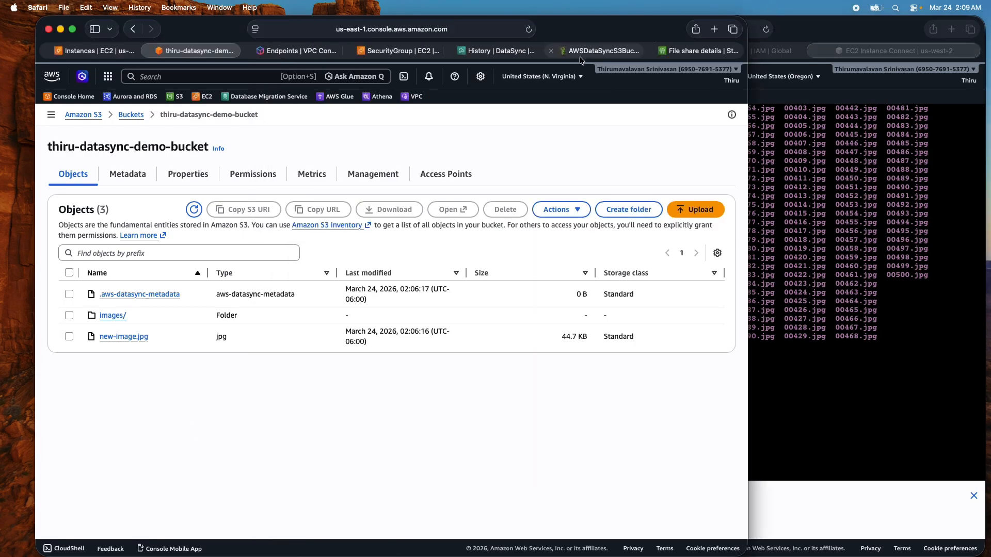
left_click(678, 52)
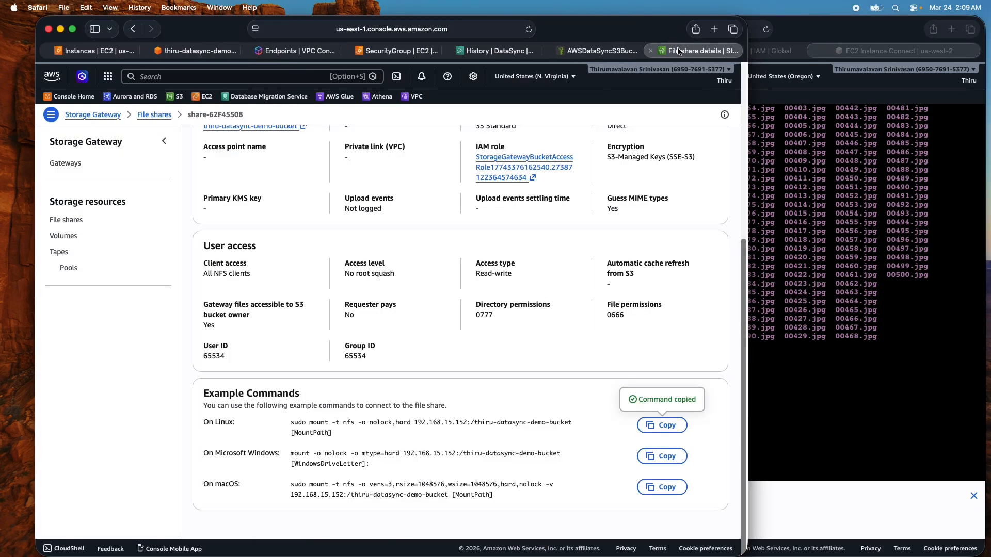
left_click(149, 115)
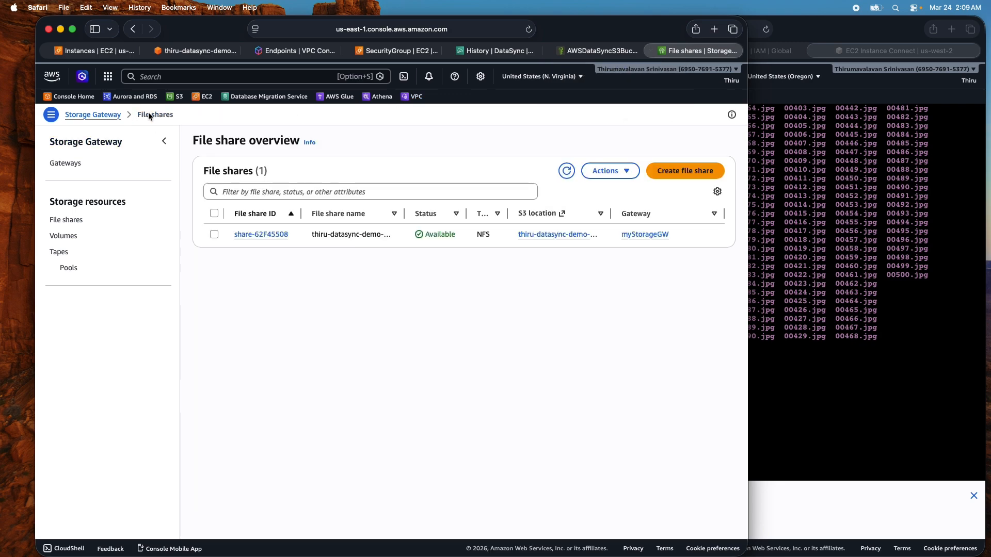
left_click(215, 234)
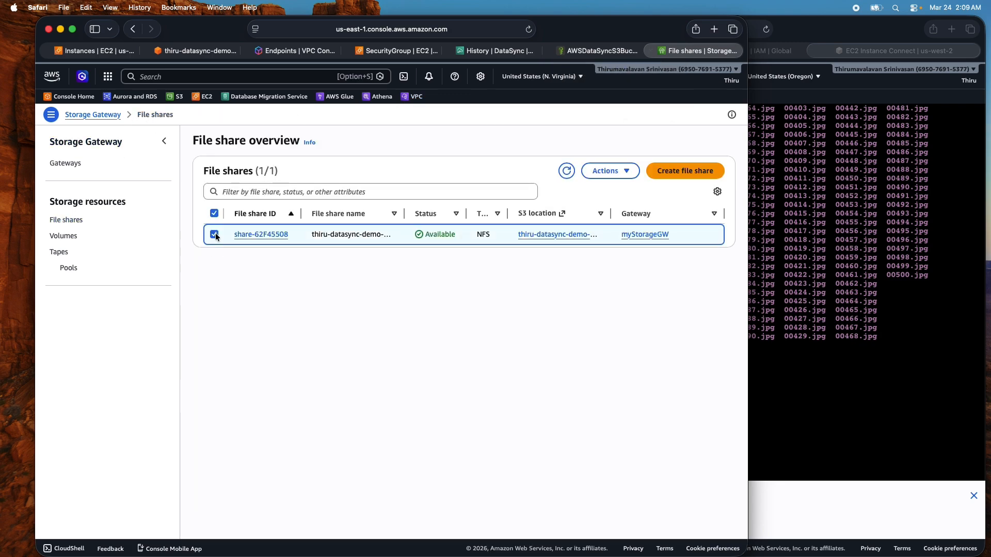
left_click(623, 171)
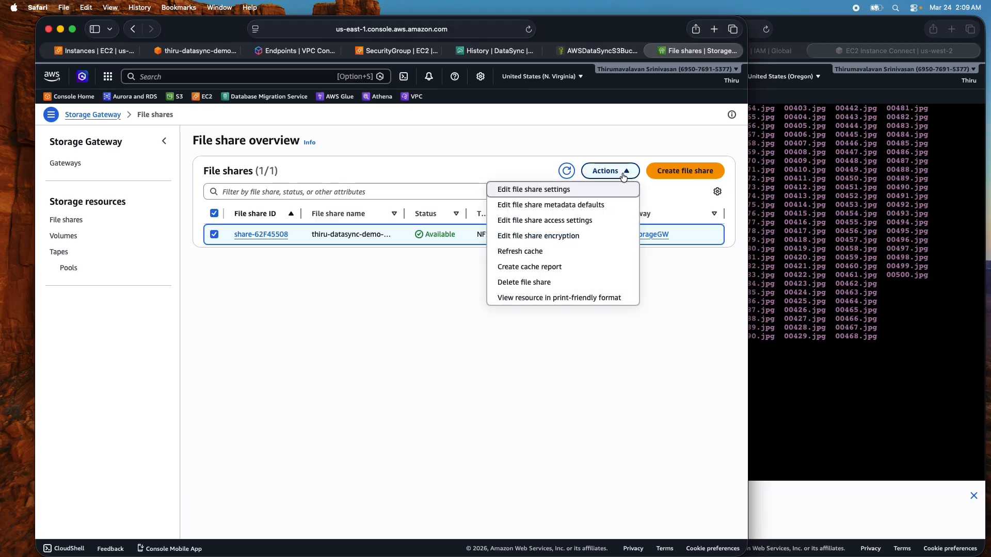
left_click(535, 252)
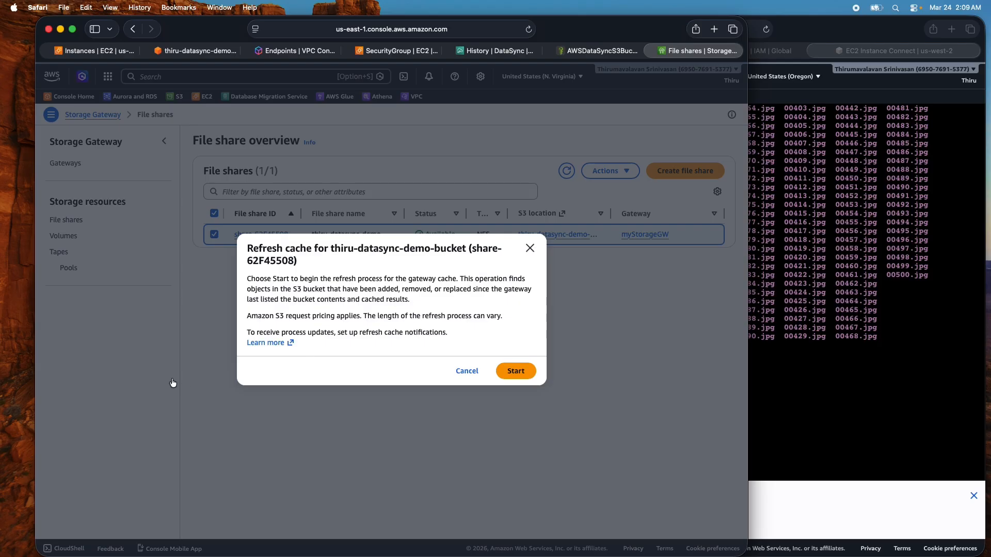
left_click(520, 373)
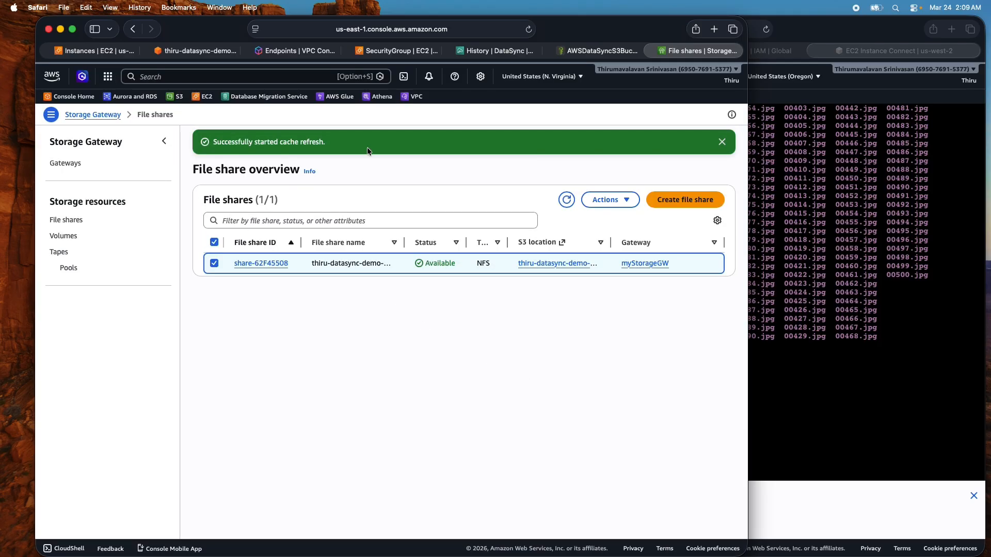
left_click(724, 144)
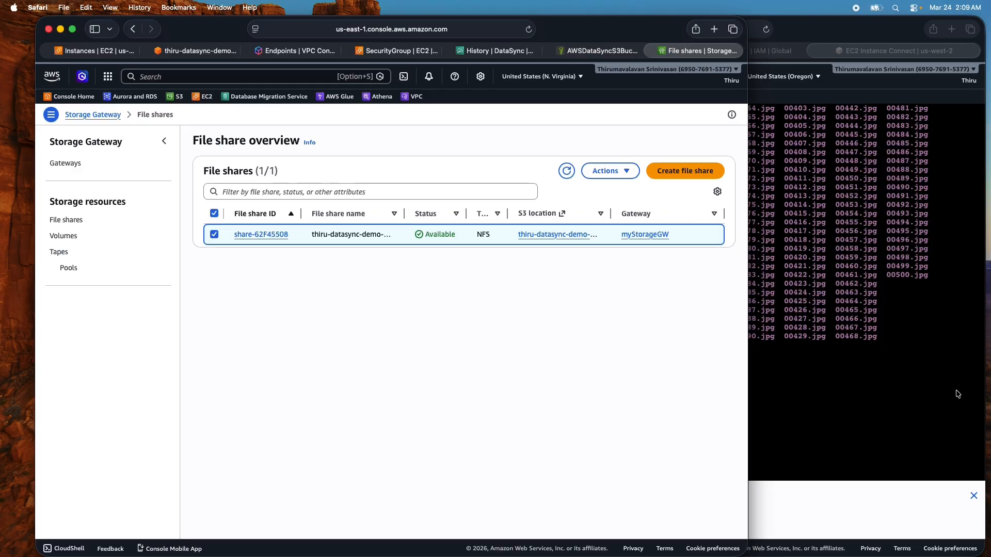
- Back in the OnPrem-AppServer terminal, list /mnt/fgw/ again to check for new-image.jpg
left_click(874, 398)
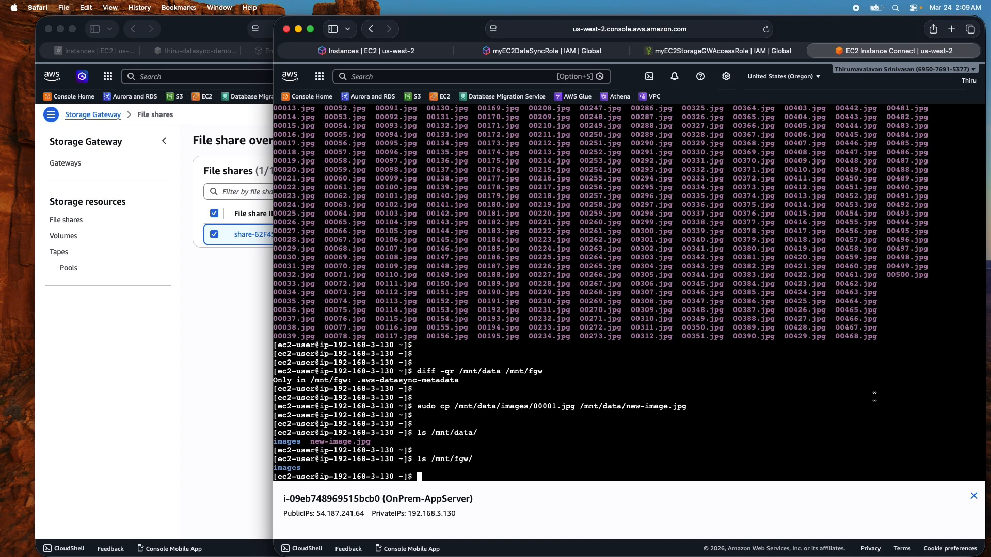
key("Up")
key("Return")
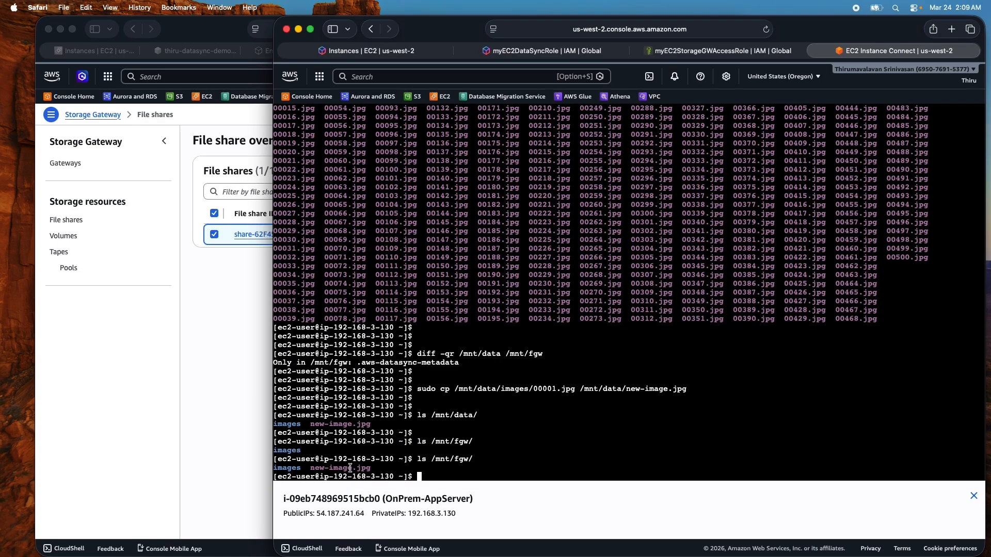
left_click_drag(419, 460, 479, 459)
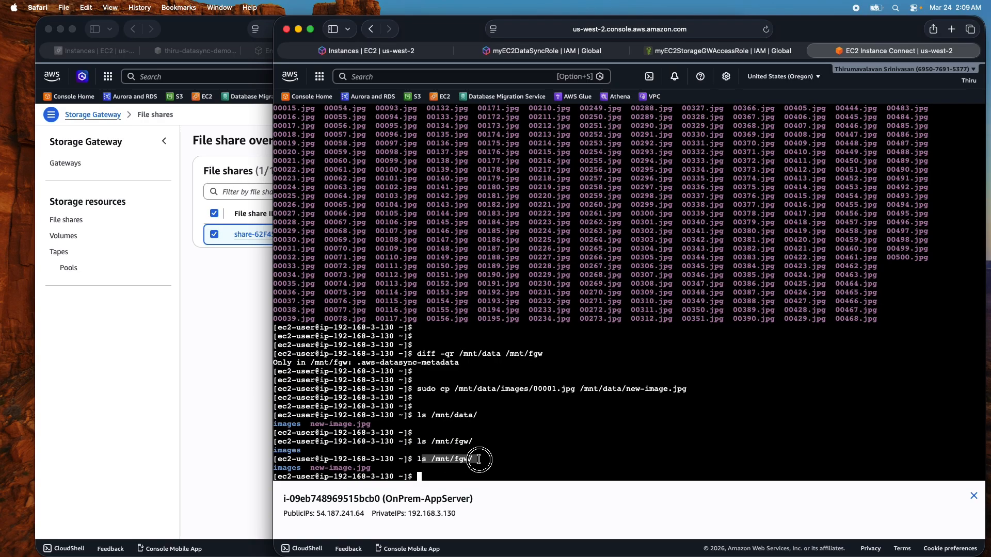
left_click(478, 459)
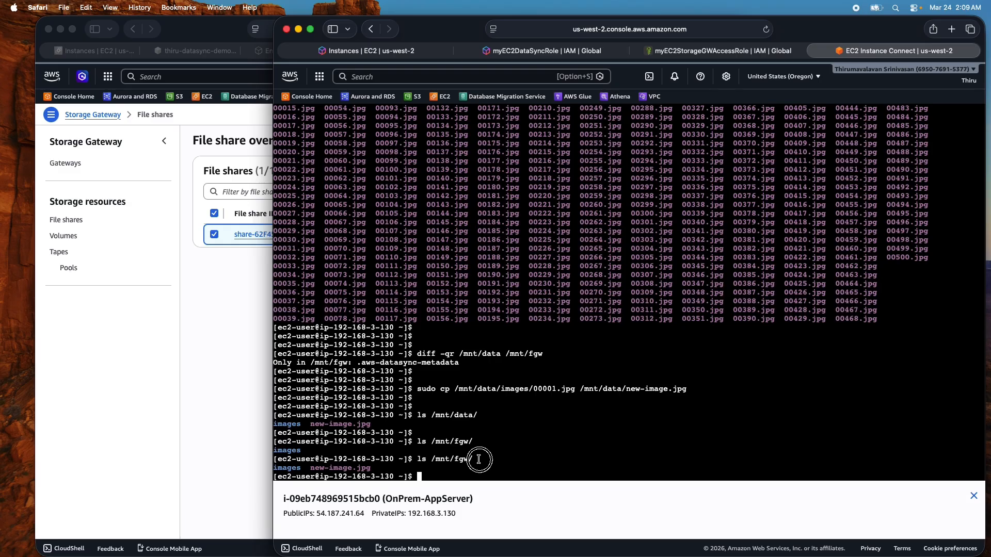
- Unmount /mnt/data on the app server with sudo umount
type("sudo umm")
key("BackSpace")
type("ount")
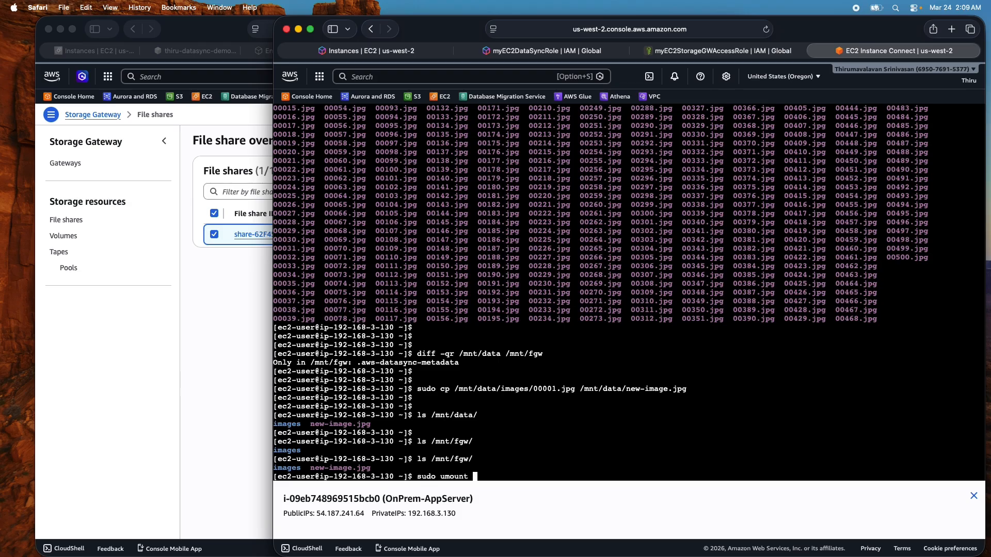
type(" /mnt/data")
key("Return")
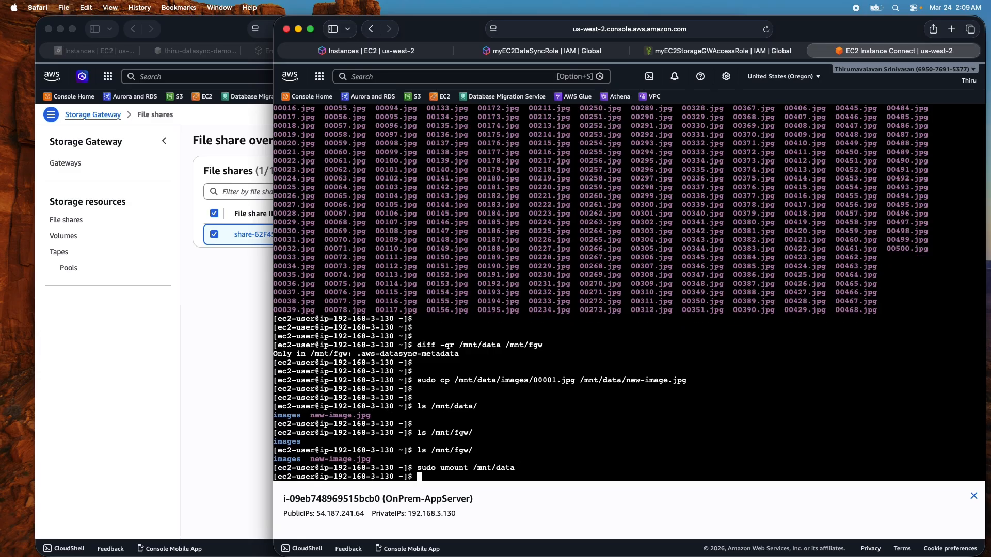
- Show all mounted file systems with mount and examine the thiru-datasync-demo-bucket entry
key("Return")
key("Return")
type("mount")
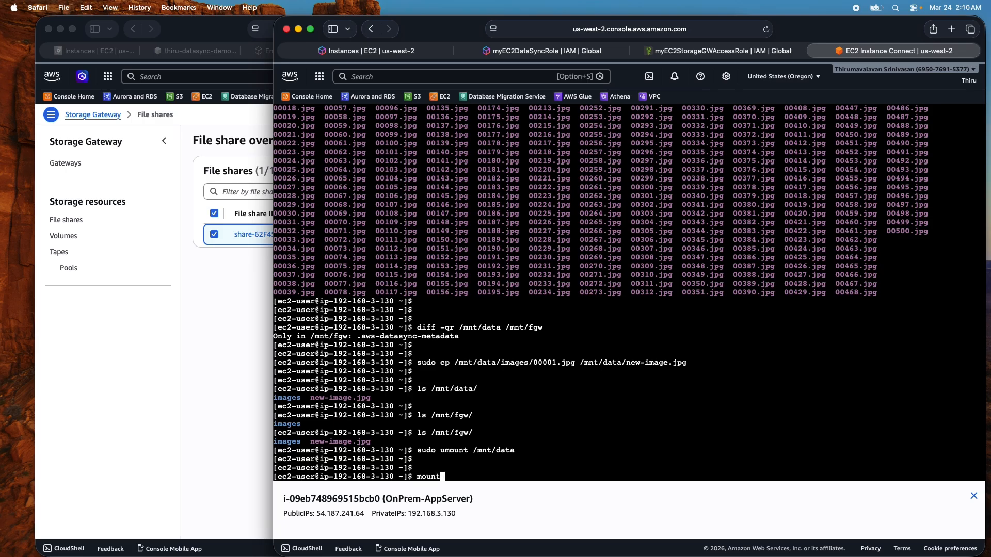
key("Return")
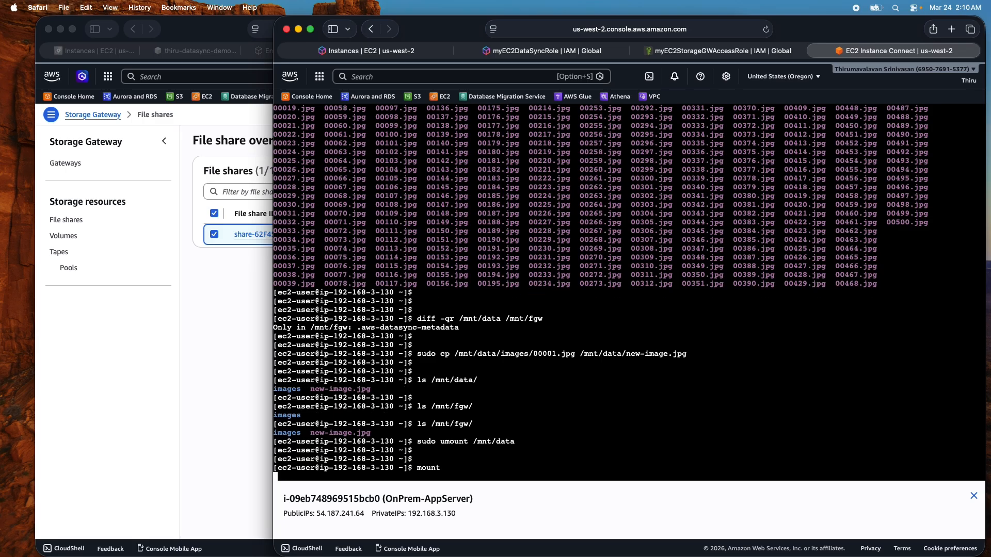
left_click(276, 461)
left_click_drag(276, 461, 659, 470)
left_click(647, 469)
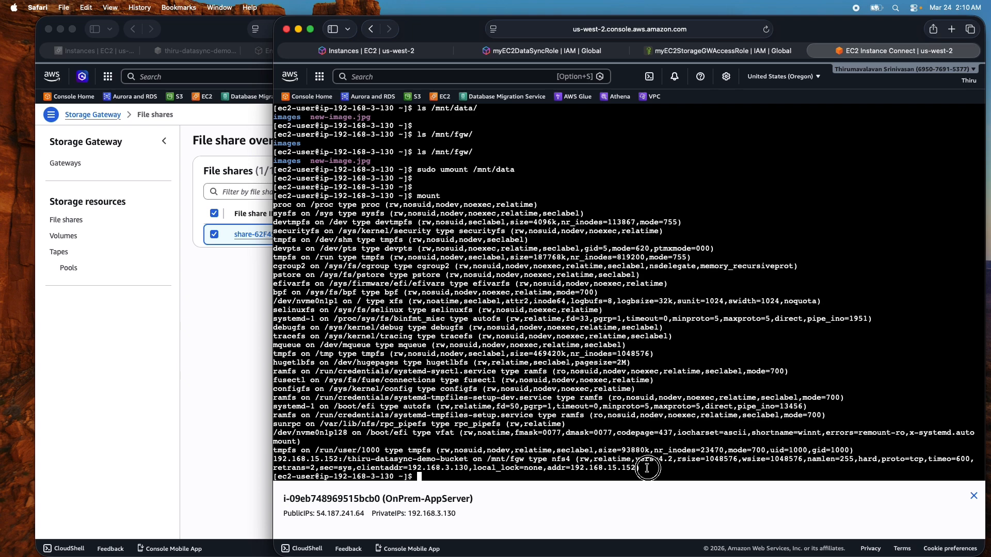
- Clear the terminal and check the mounted file systems with df -kh, focusing on the /mnt/fgw line
key("Return")
key("Return")
type("clea")
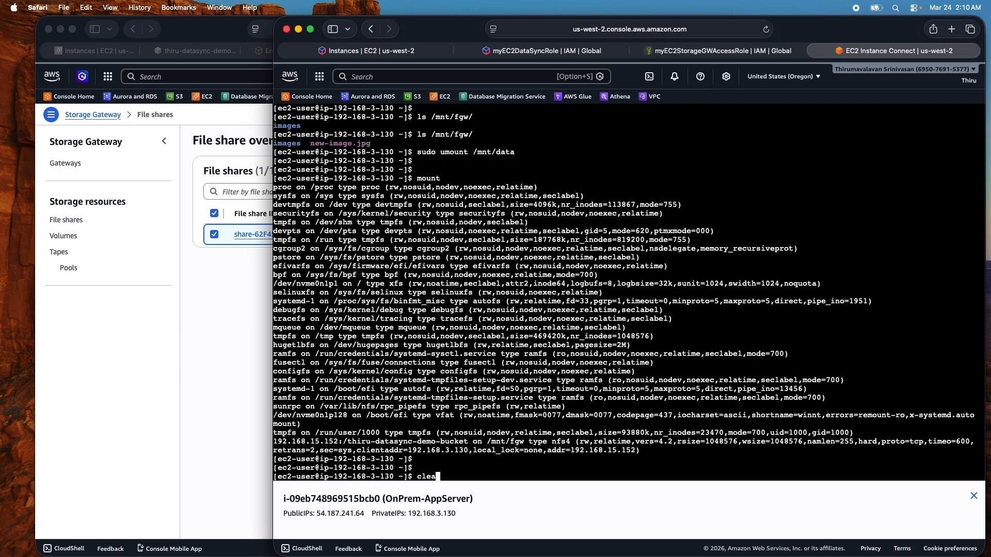
type("r")
key("Return")
type("df -kh")
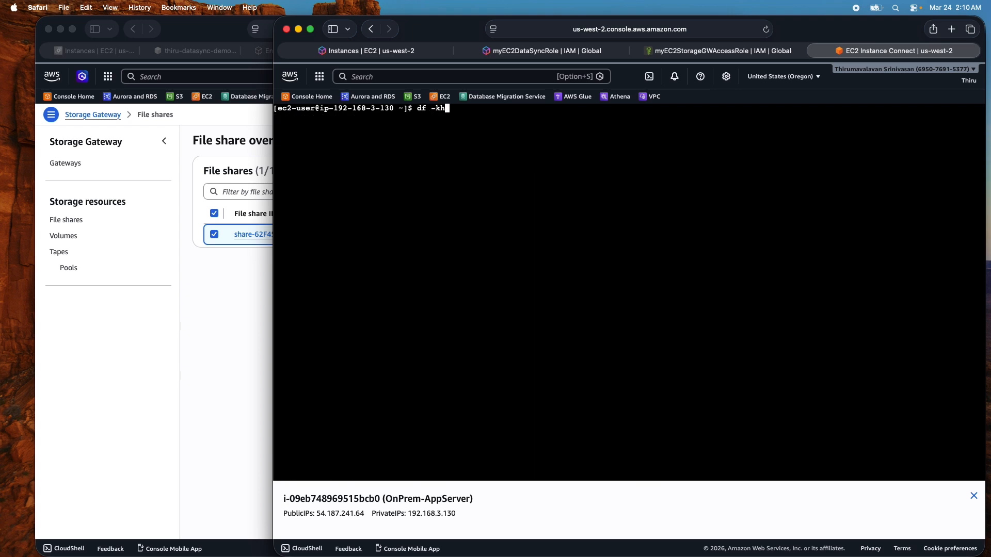
key("Return")
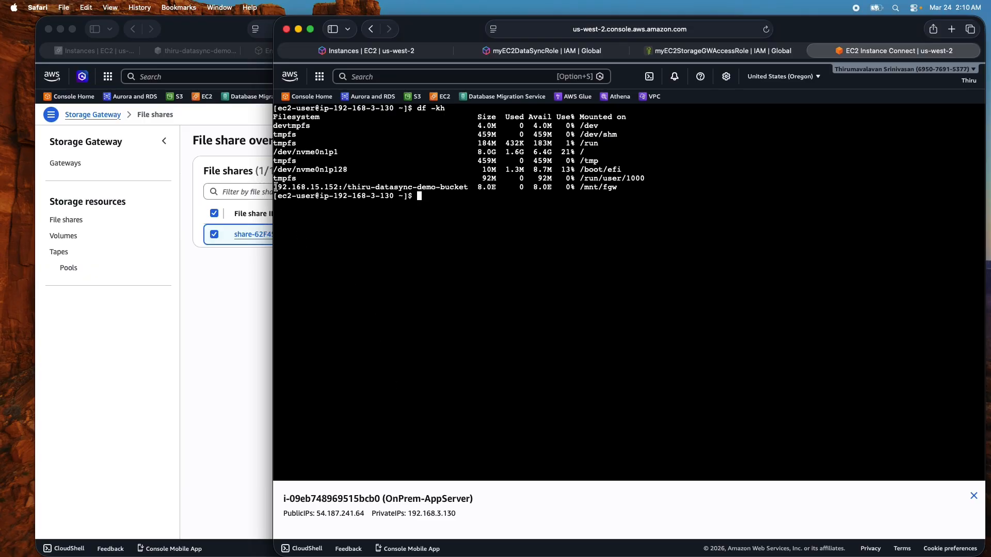
left_click_drag(274, 187, 631, 181)
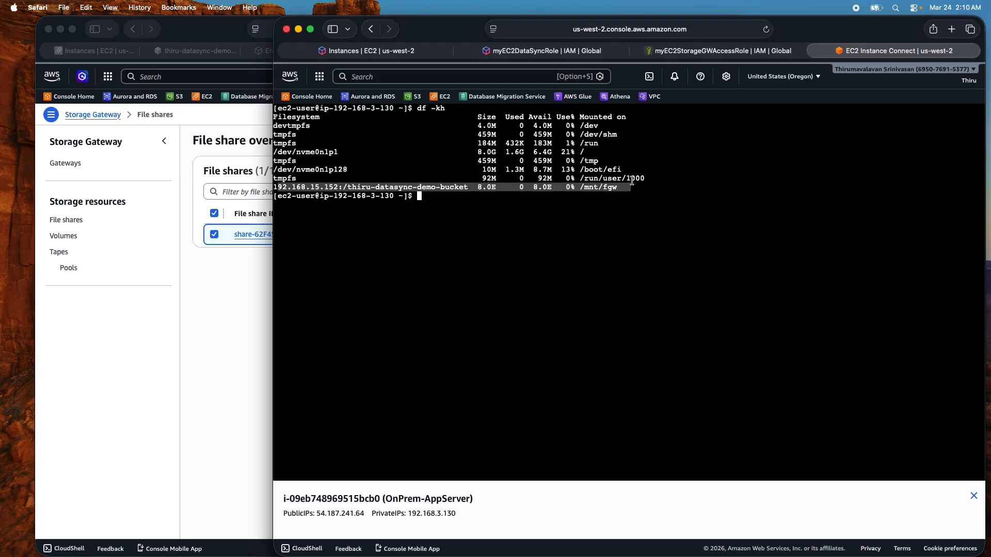
- List the contents of /mnt/data/ to check what the unmounted directory holds
key("Return")
key("Return")
type("ls /mnt/")
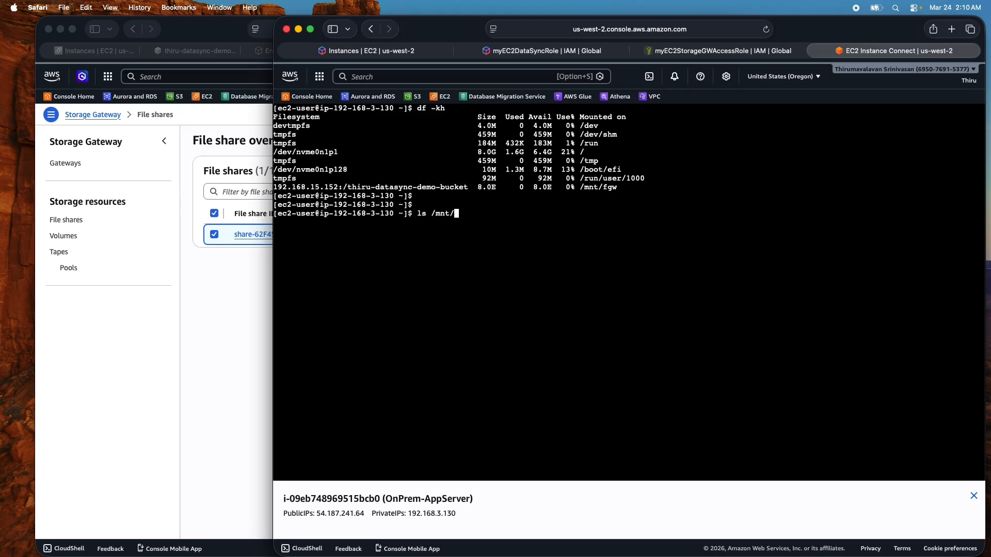
type("data/")
key("Return")
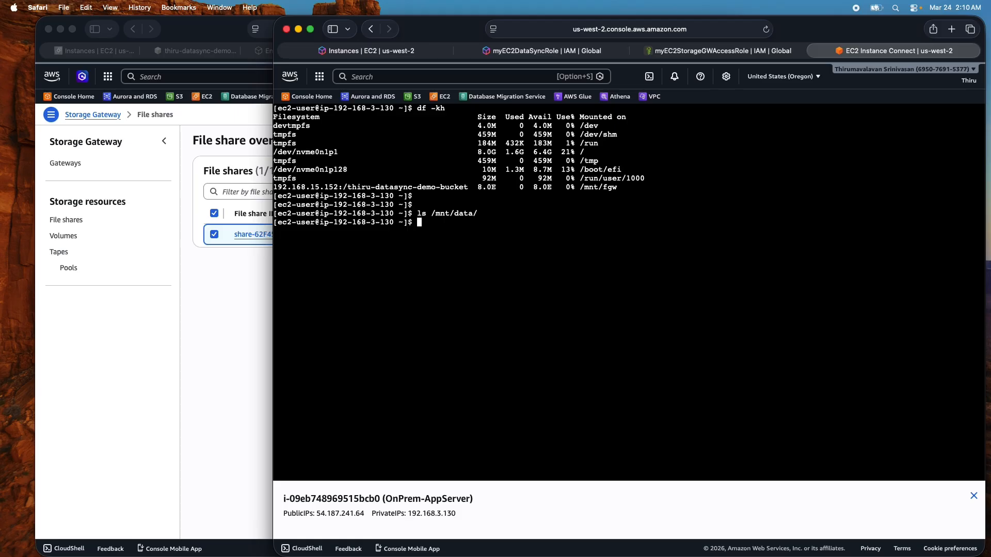
- List the contents of /mnt/fgw/ to check that the files are accessible through the gateway mount
key("Return")
key("Return")
key("Up")
key("BackSpace")
key("BackSpace")
key("BackSpace")
key("BackSpace")
key("BackSpace")
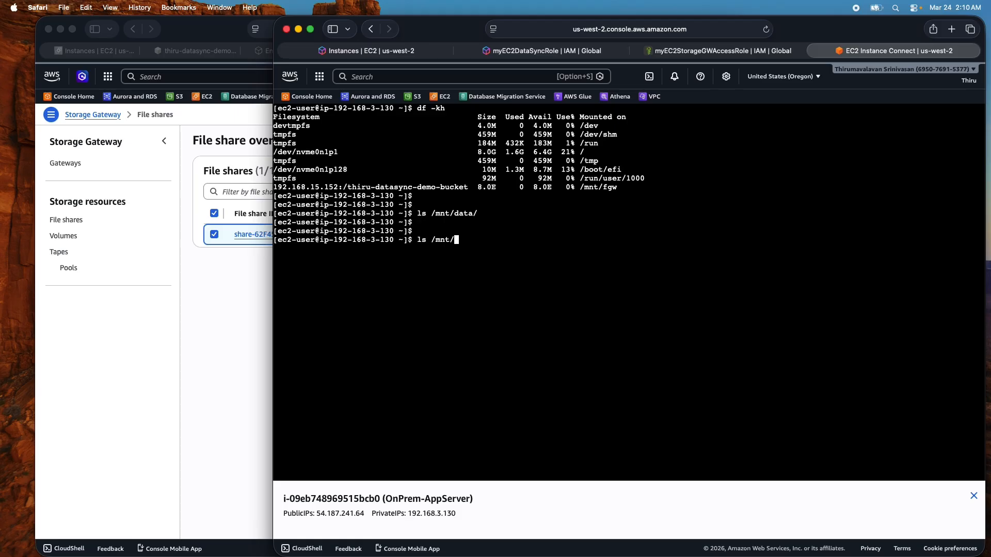
type("fgw/")
key("Return")
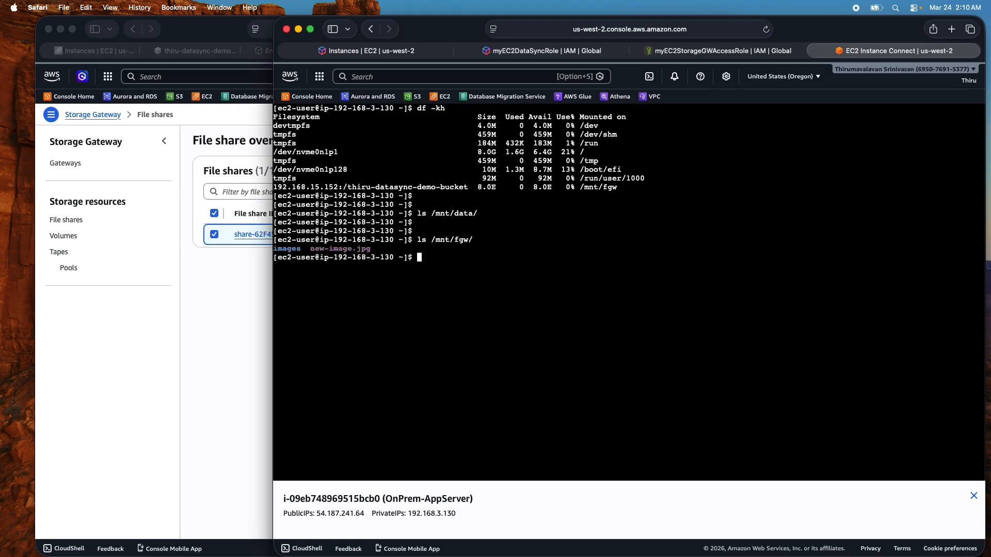